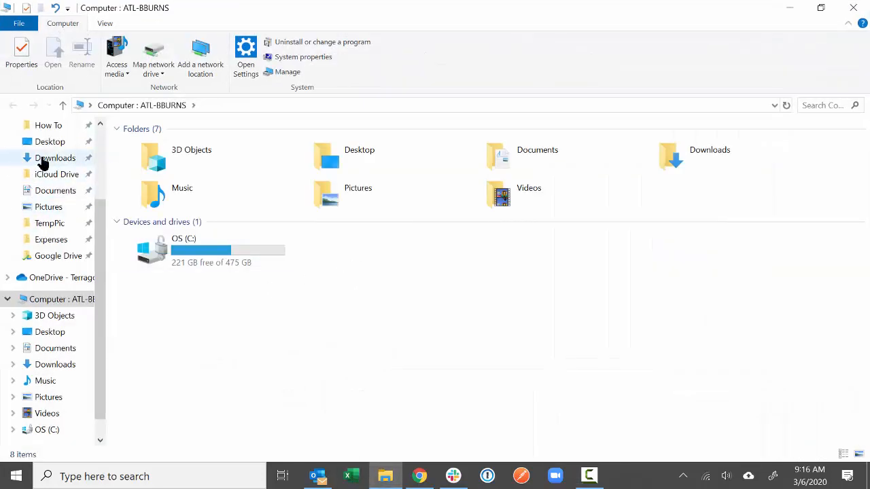
- Open Norfolk Trial Inventory 04.03.2020.xlsx from Streetlight Projects > Customer Projects > Urban Control > Norfolk > Pilot > Data
scroll(101, 163, up, 3)
click(70, 193)
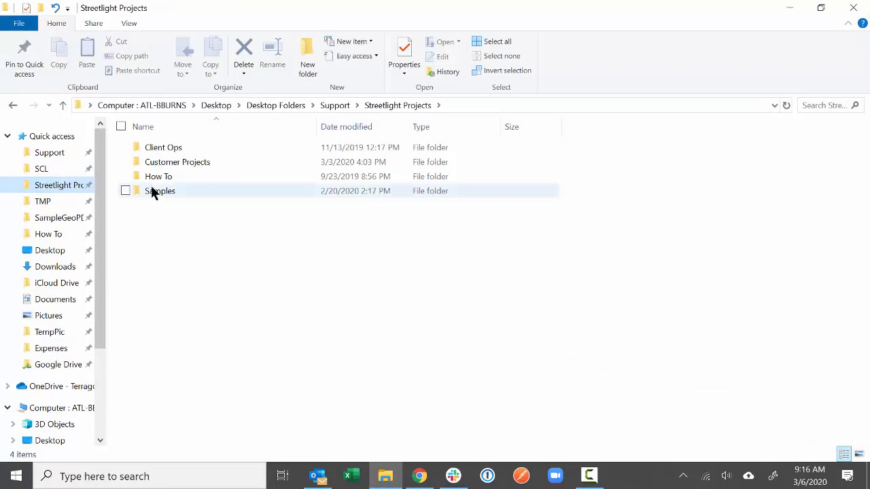
double_click(163, 162)
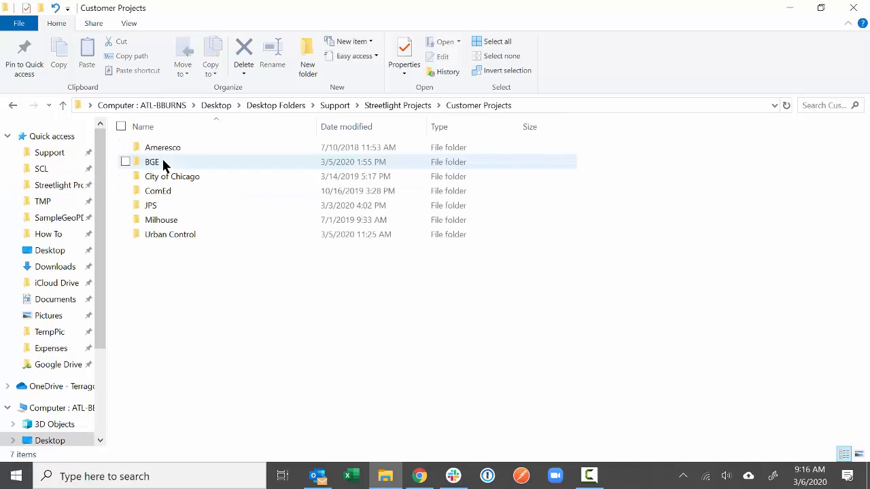
double_click(175, 236)
double_click(177, 192)
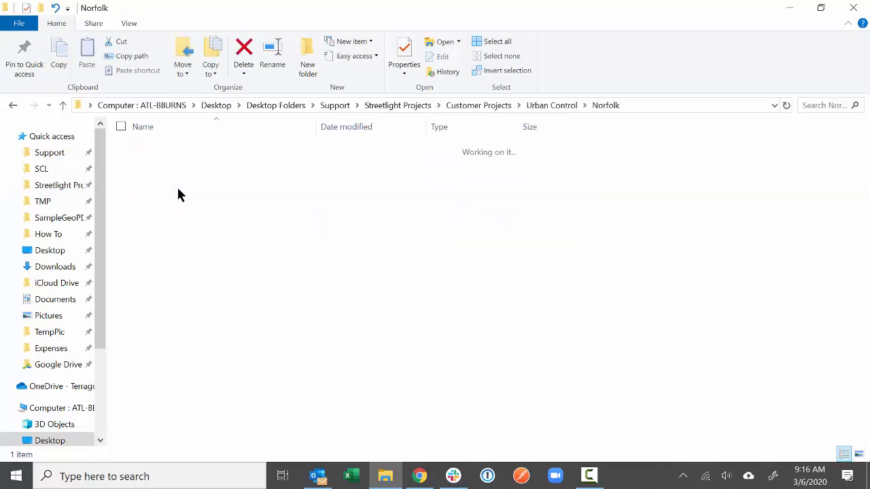
double_click(176, 147)
double_click(176, 147)
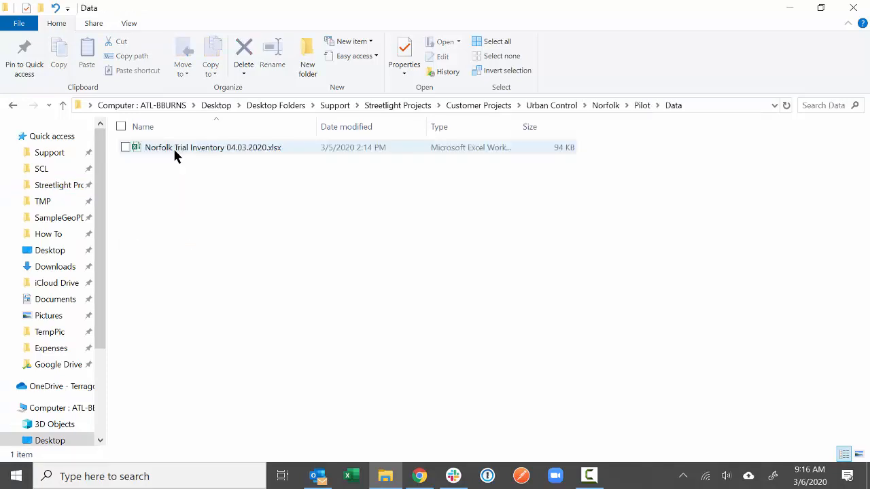
click(175, 148)
double_click(277, 149)
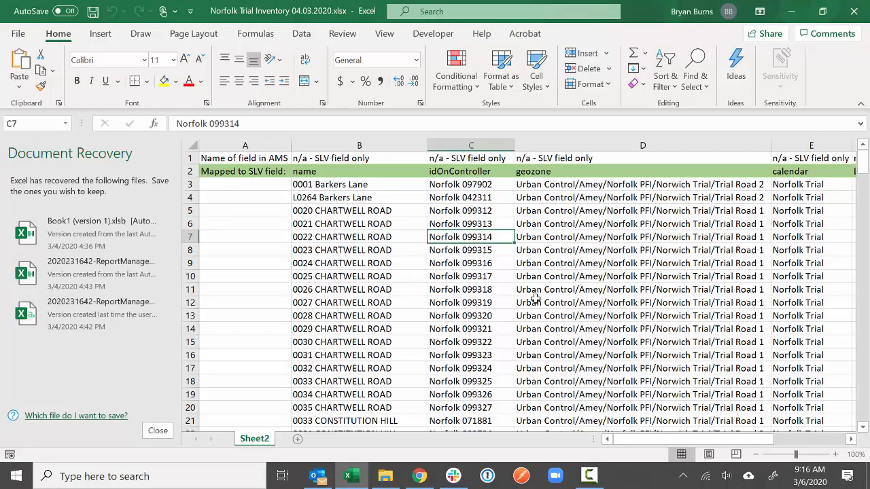
- Close Excel's Document Recovery pane and confirm the recovery prompt with OK
click(160, 431)
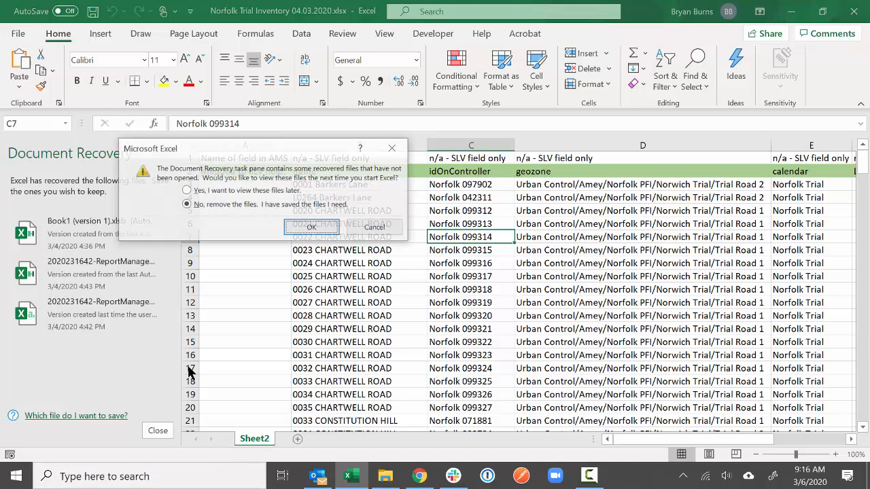
click(221, 191)
click(299, 228)
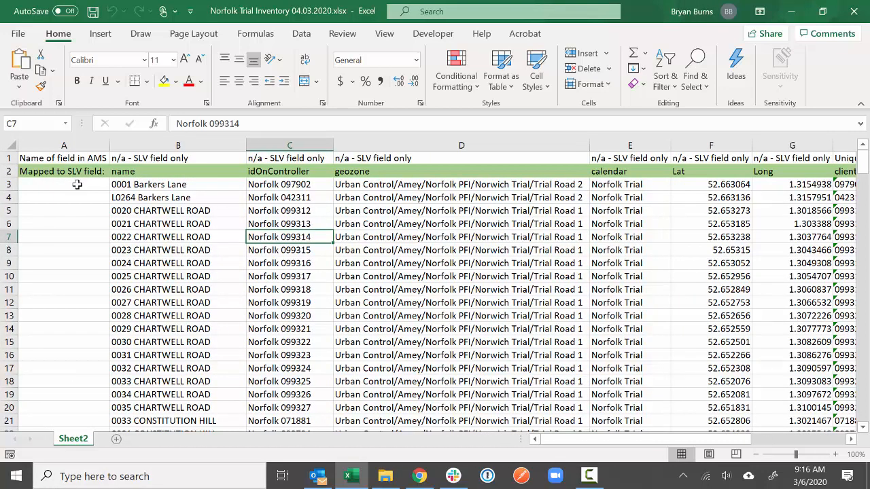
- Review row 1 AMS field names, row 2 SLV mappings, and the Unique ID–Asset Owner headers
click(5, 158)
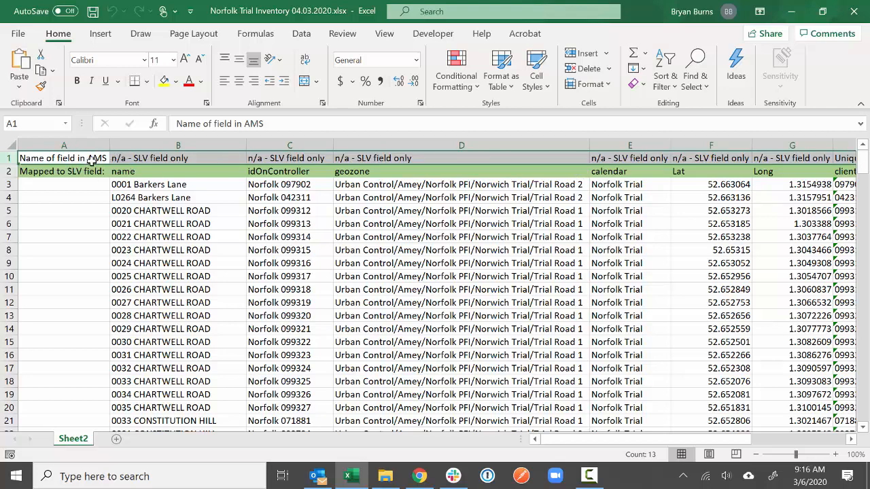
click(13, 171)
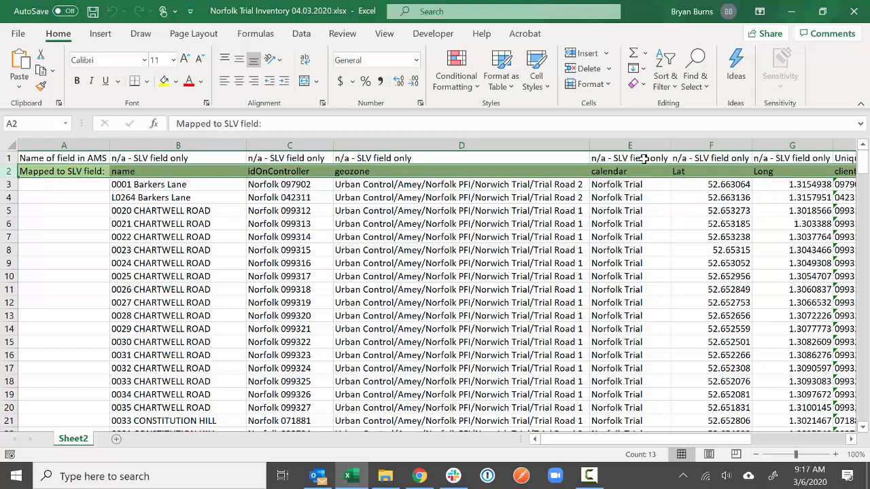
drag(669, 439, 717, 437)
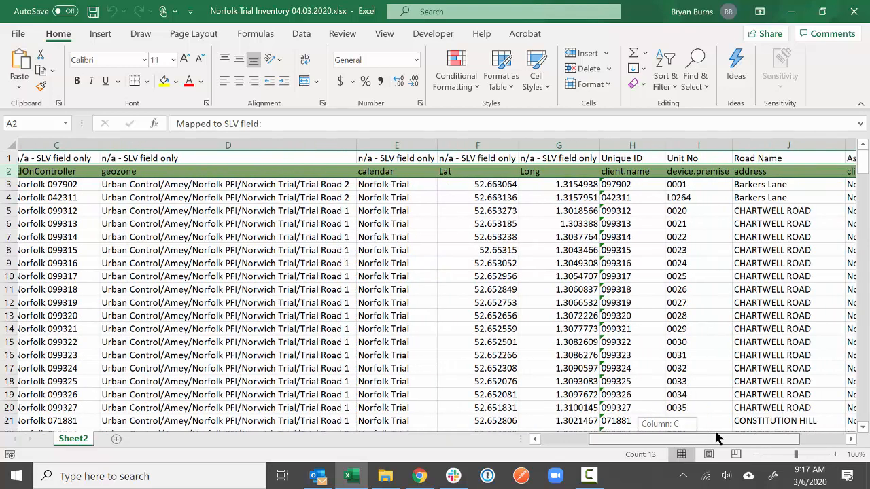
drag(715, 439, 737, 439)
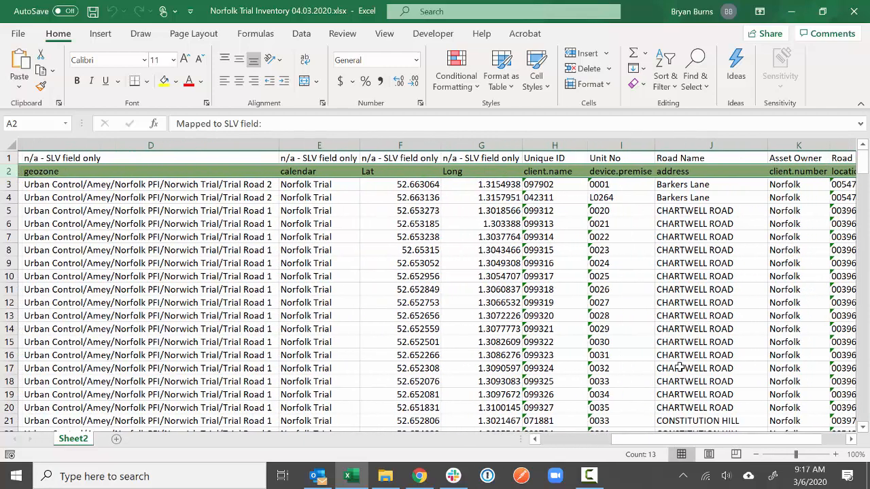
drag(540, 158, 771, 158)
click(589, 475)
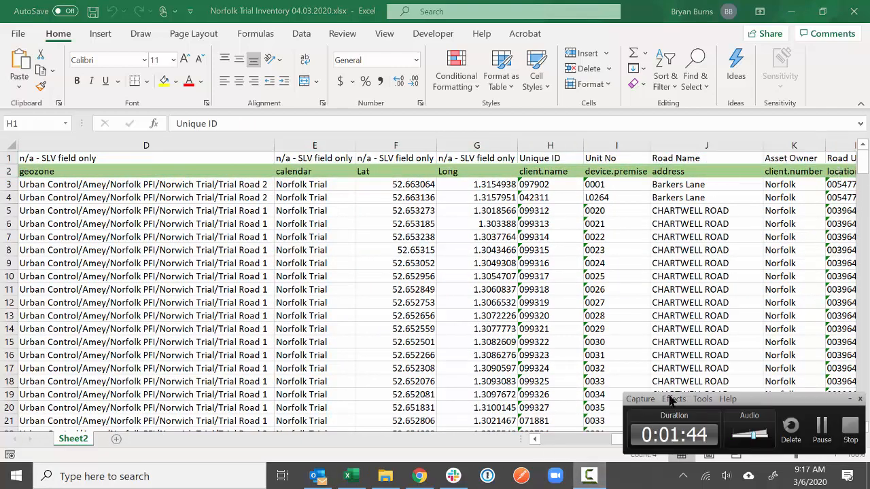
click(822, 427)
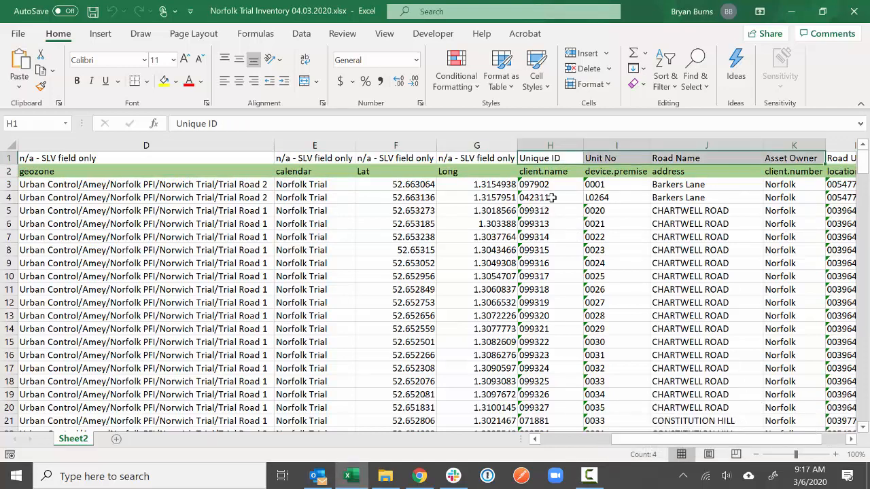
- Inspect the Unique ID, Unit No and Road Name headers, then the geozone column D
click(570, 158)
click(621, 158)
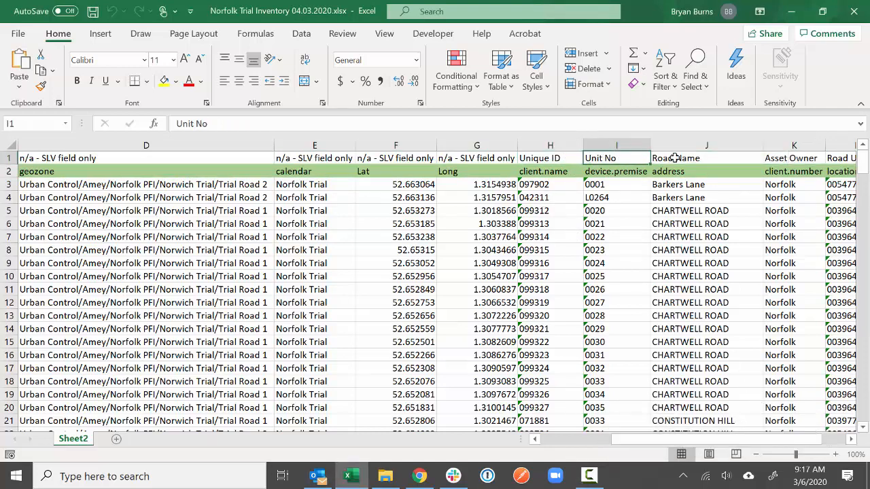
click(680, 158)
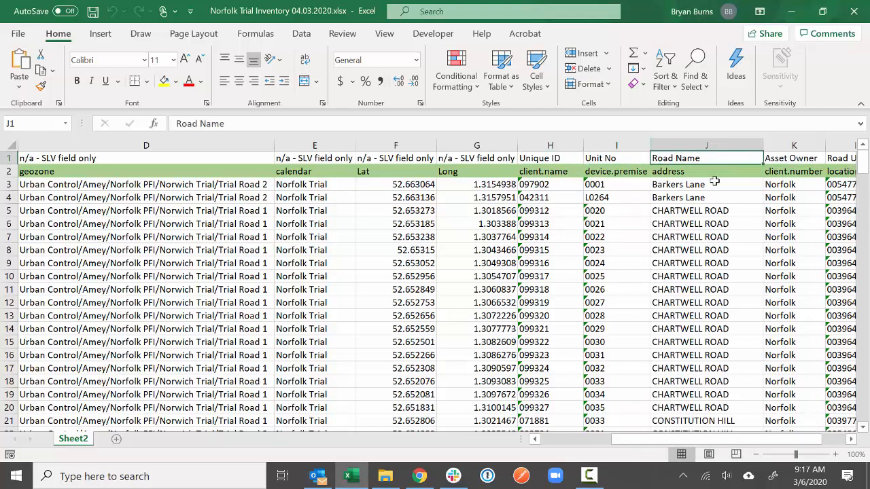
drag(663, 440, 699, 442)
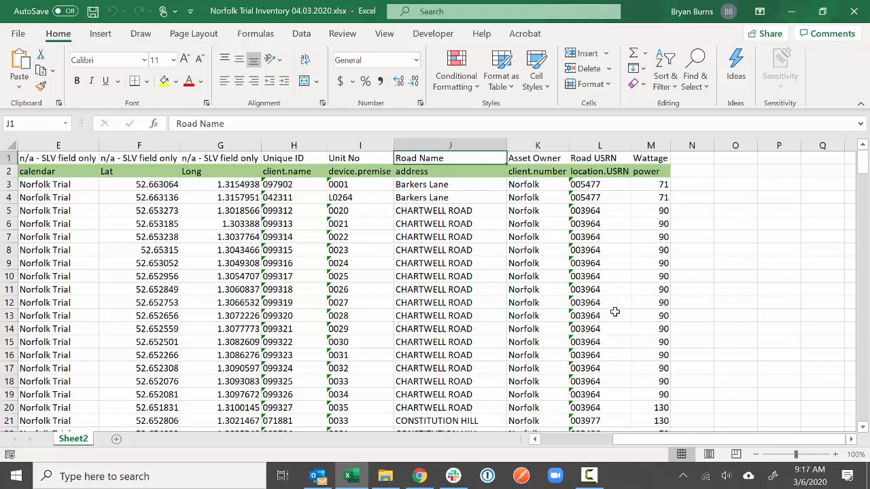
drag(712, 439, 382, 436)
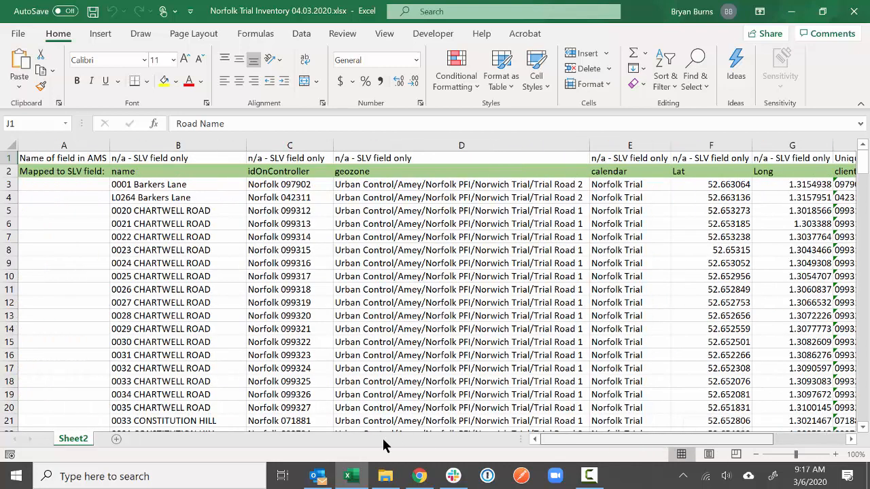
scroll(341, 352, down, 10)
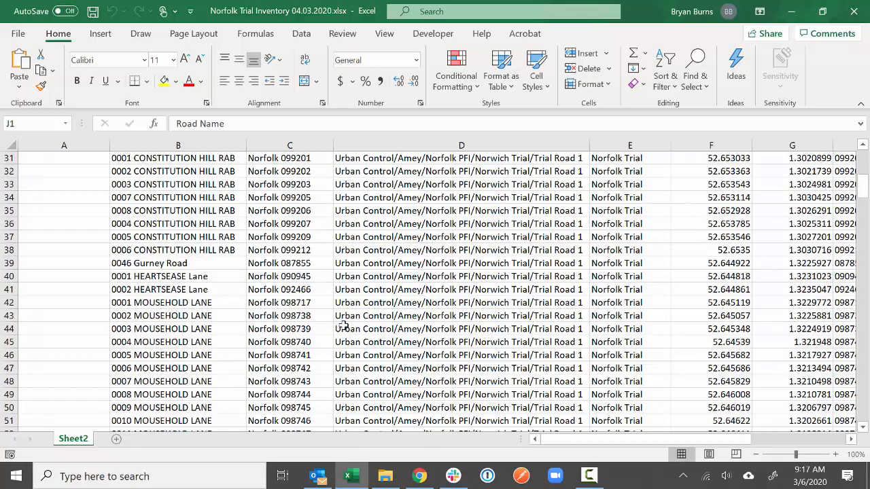
scroll(345, 323, up, 10)
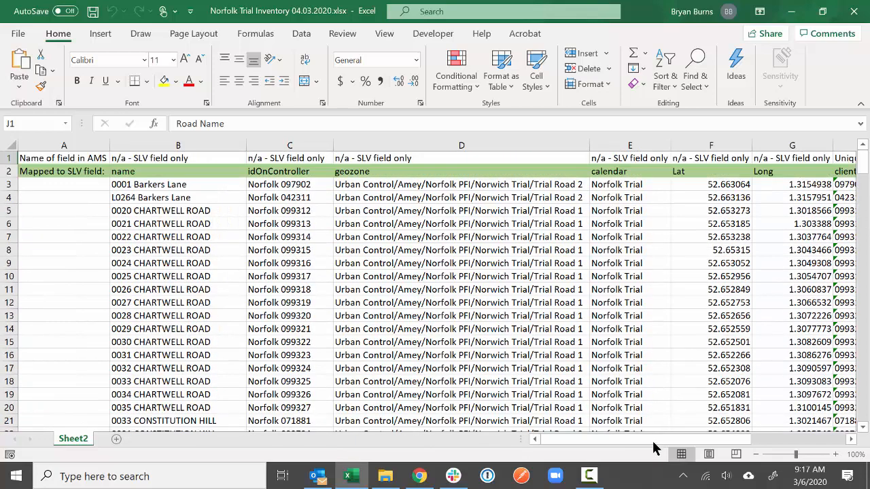
drag(654, 442, 646, 438)
click(461, 145)
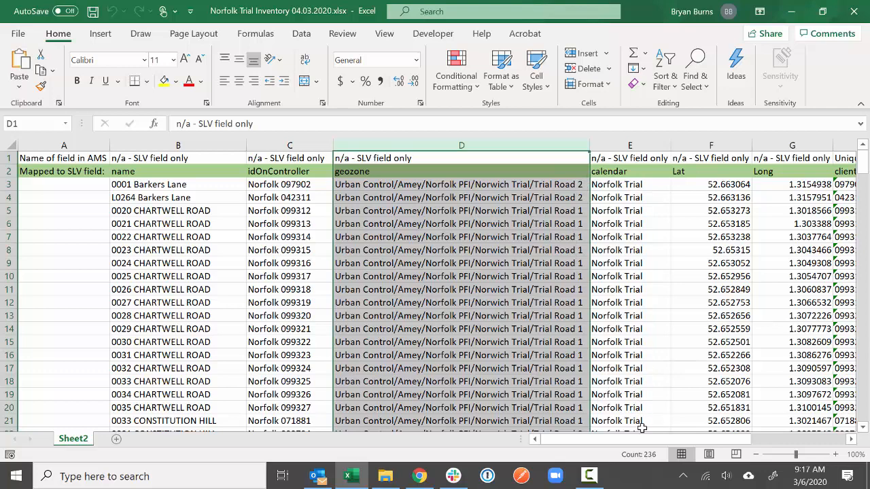
- Review the Lat and Long columns F:G in the inventory sheet
scroll(666, 444, right, 2)
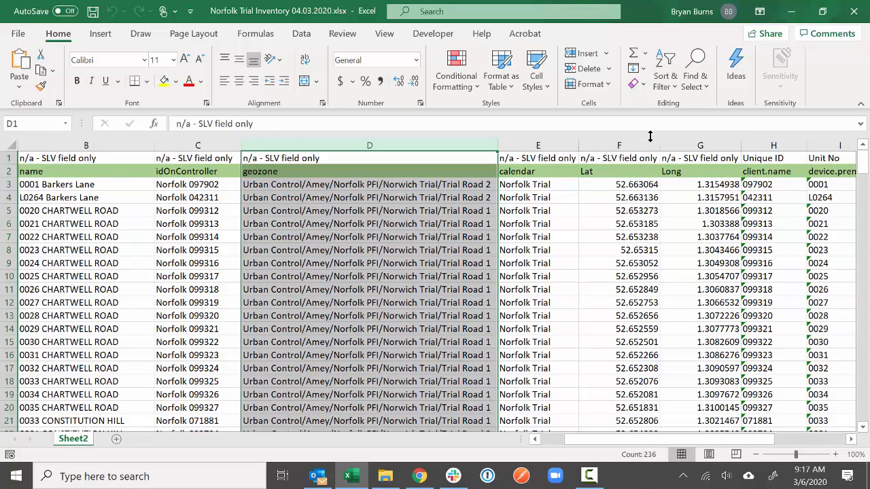
drag(650, 144, 700, 145)
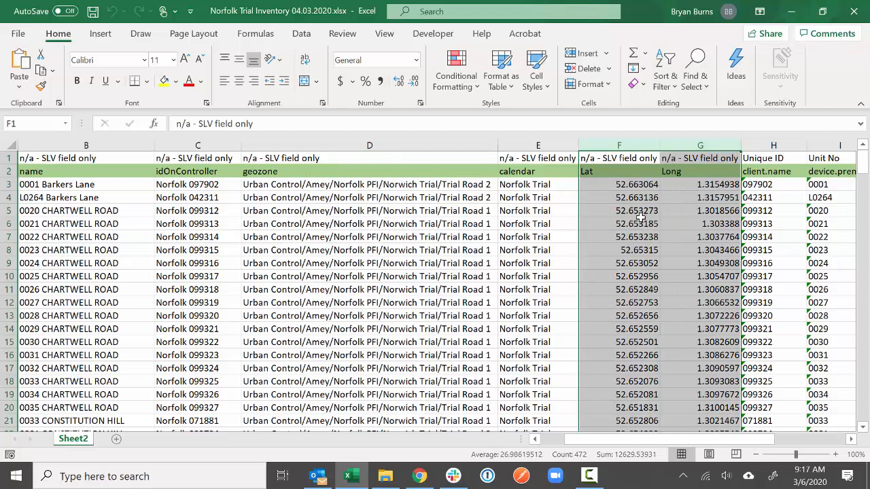
drag(705, 446, 727, 439)
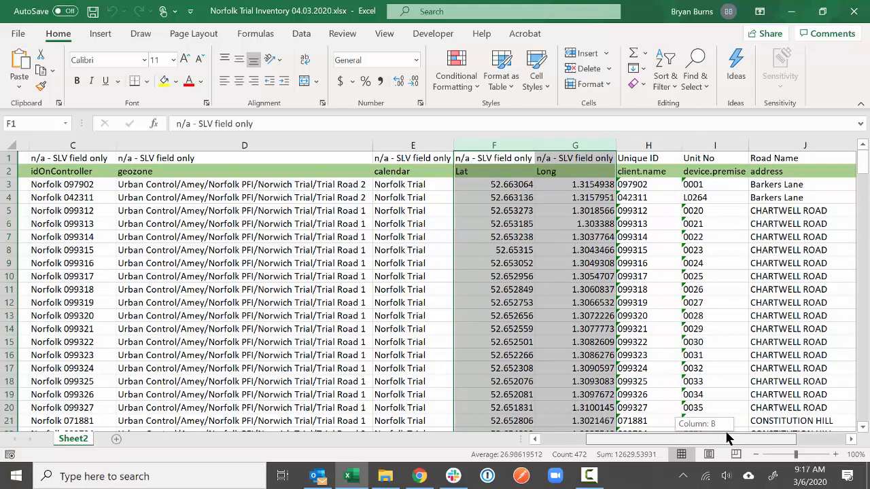
drag(727, 438, 762, 436)
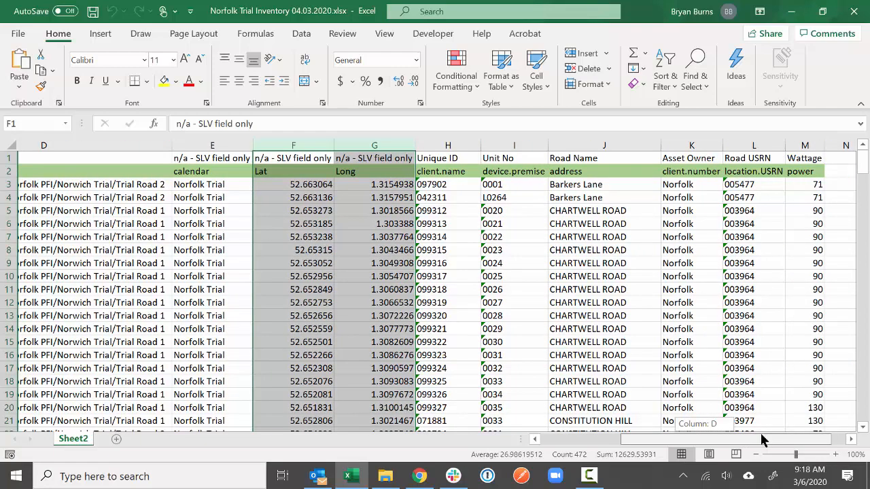
drag(762, 437, 608, 452)
- Review the name column B, then switch to the Urban Connect dashboard in Chrome
click(182, 144)
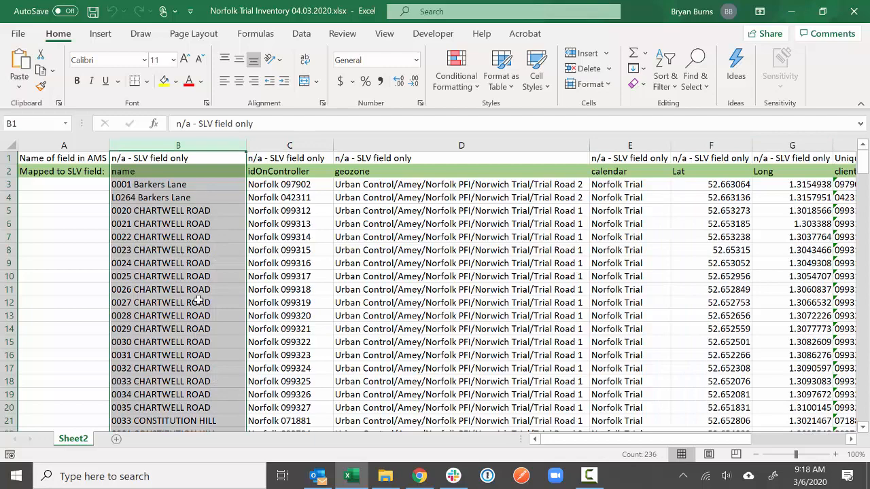
scroll(193, 319, down, 2)
scroll(193, 319, down, 13)
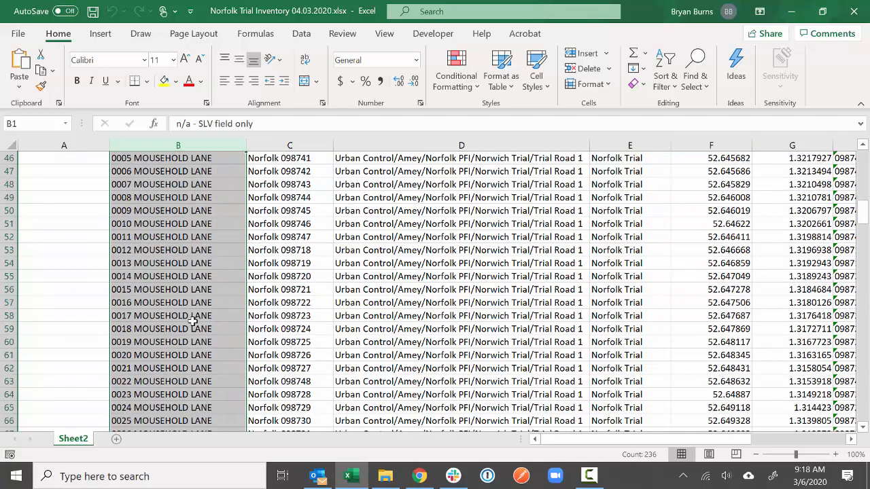
scroll(194, 322, up, 15)
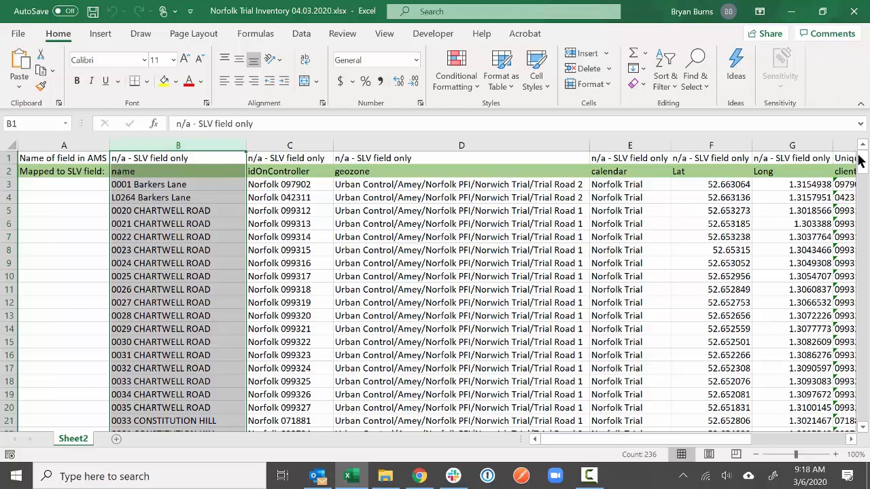
drag(566, 440, 646, 435)
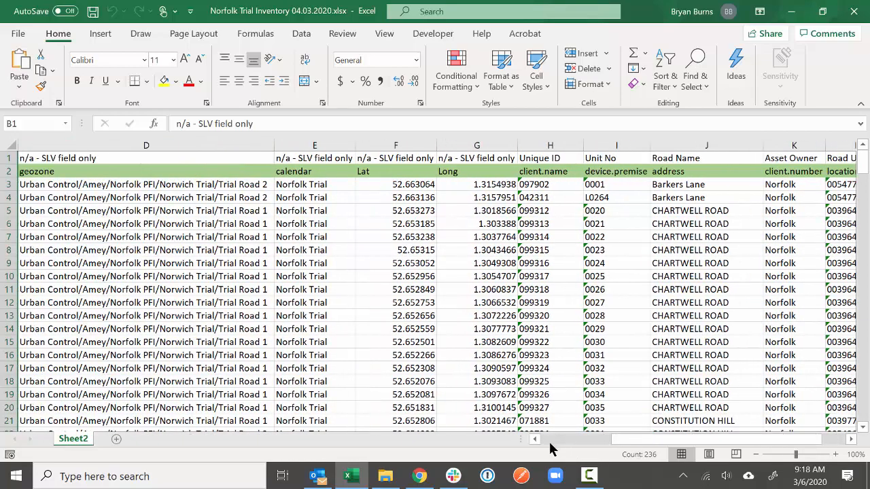
mouse_move(442, 483)
click(418, 377)
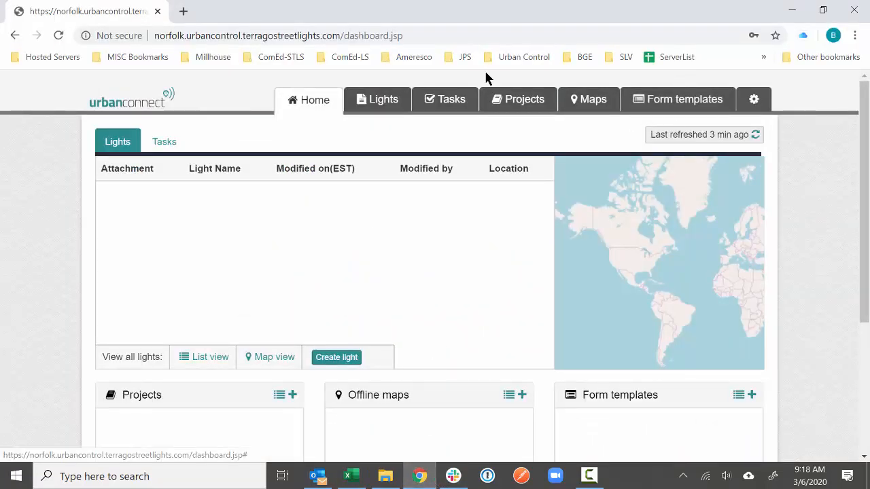
- Create form template 'Streetlight Operations', category 'Norfolk Trial', validation 'Restriction and not allowed to save'
click(685, 111)
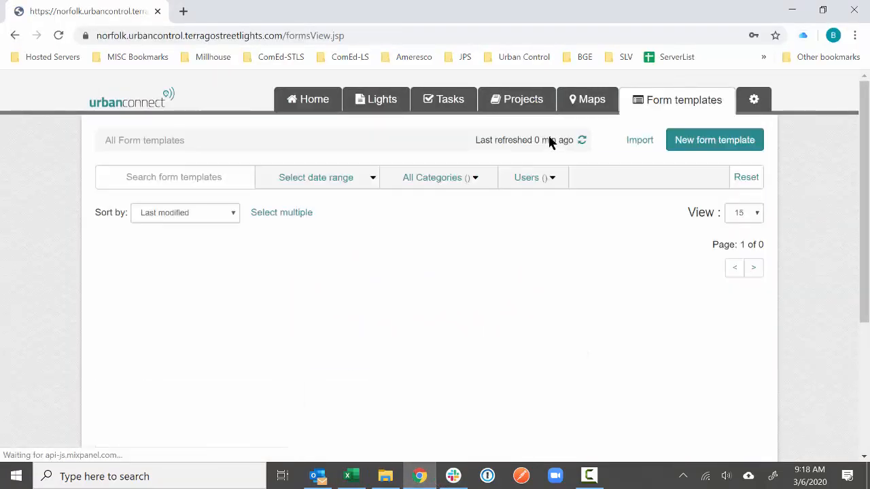
click(711, 143)
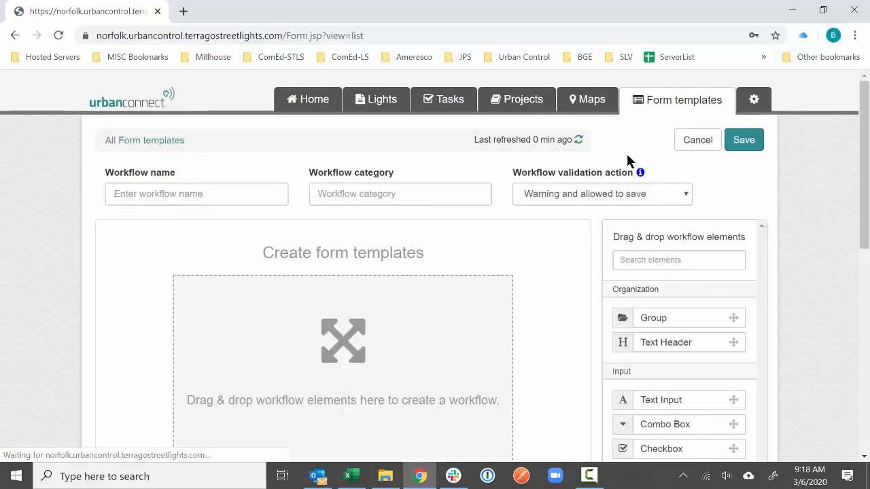
click(232, 192)
text(S)
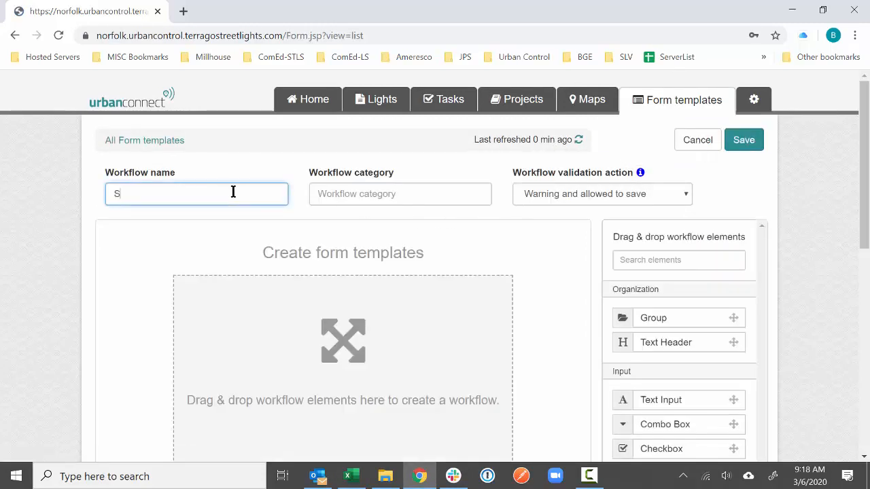
text(treetlight Operations)
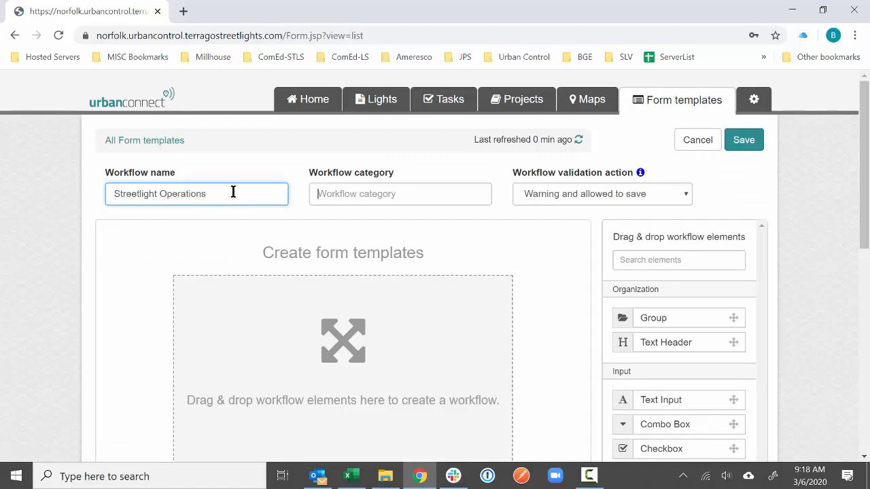
key(Tab)
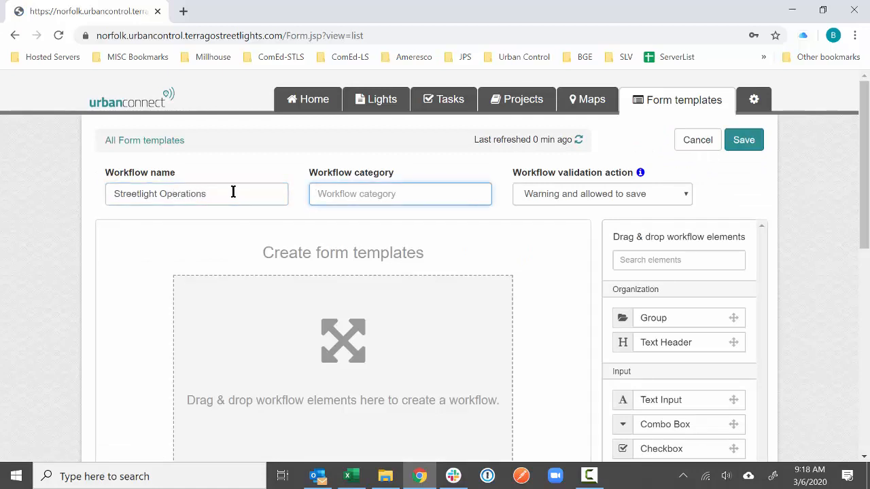
text(Norfolk Trial)
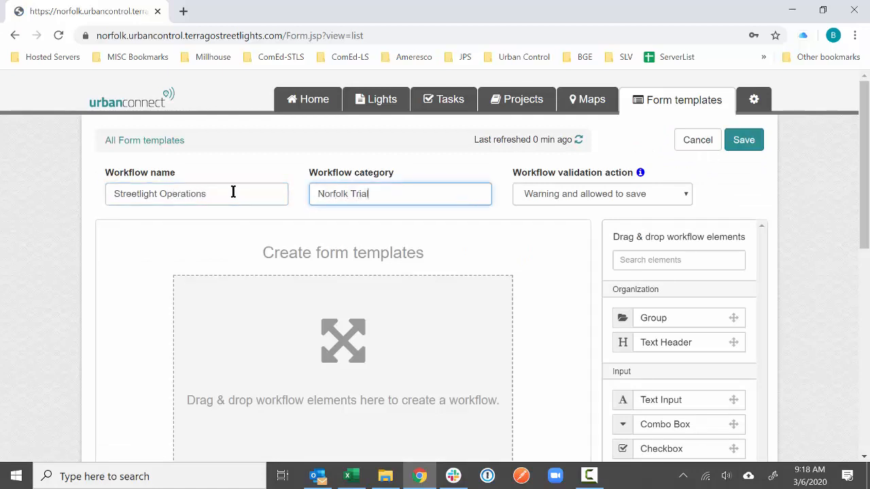
click(545, 194)
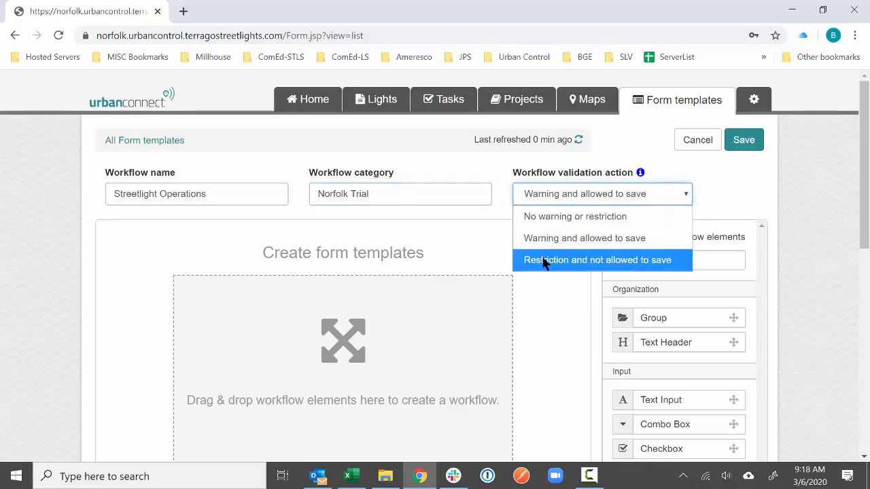
click(685, 264)
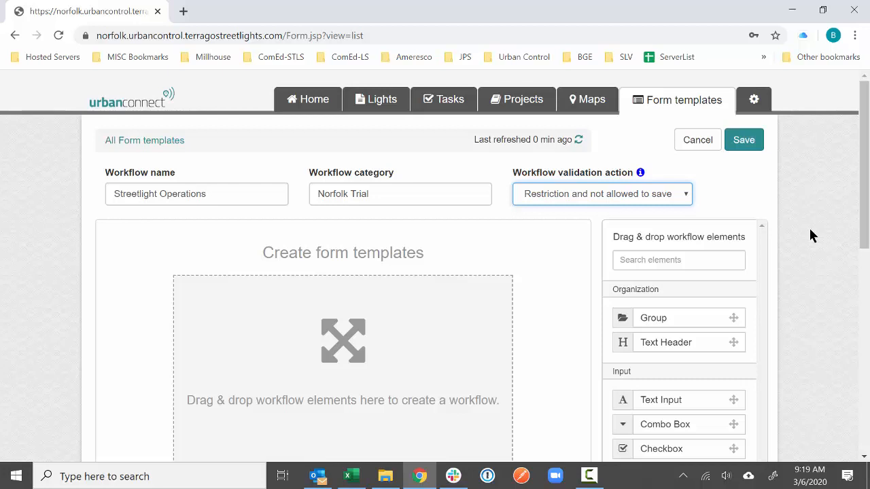
- Add a Group and a Radio Button field above it, and start renaming the radio 'SLV Attribute'
scroll(806, 234, down, 1)
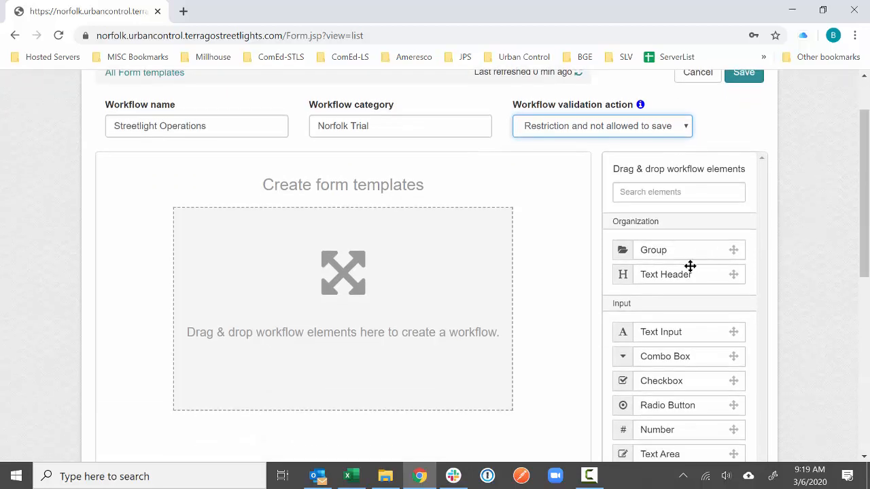
drag(676, 252, 471, 276)
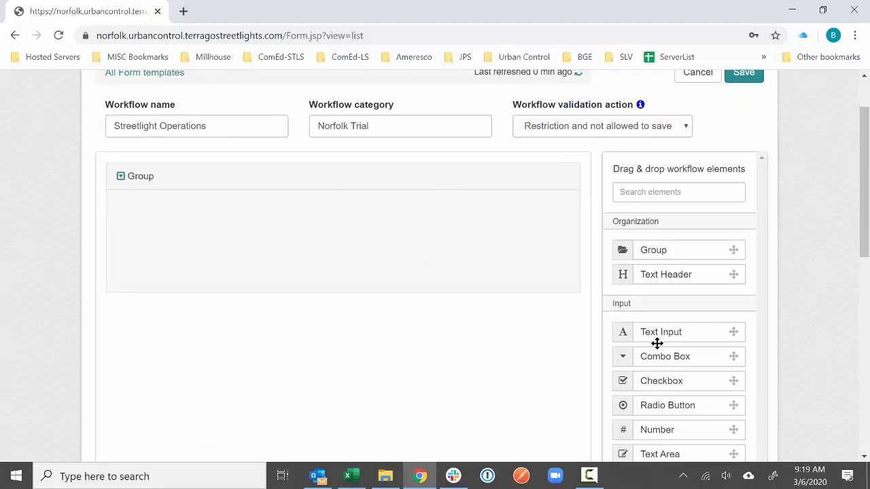
drag(670, 405, 364, 180)
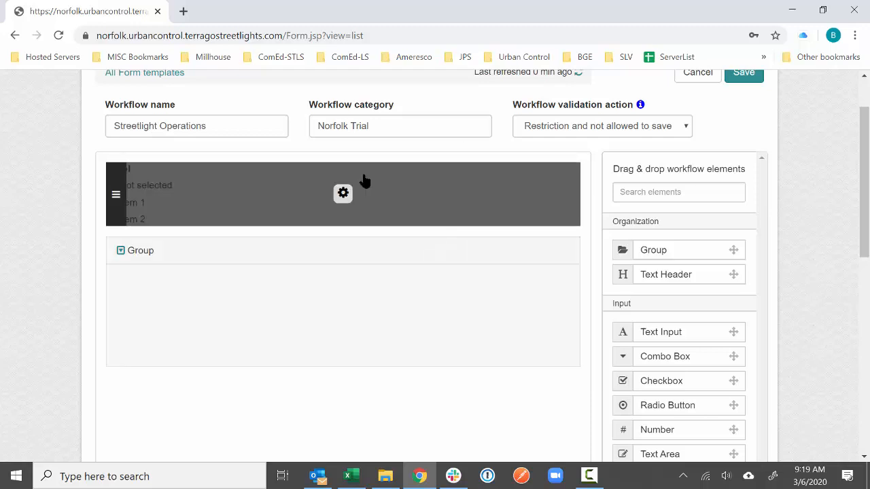
click(343, 194)
scroll(647, 100, up, 1)
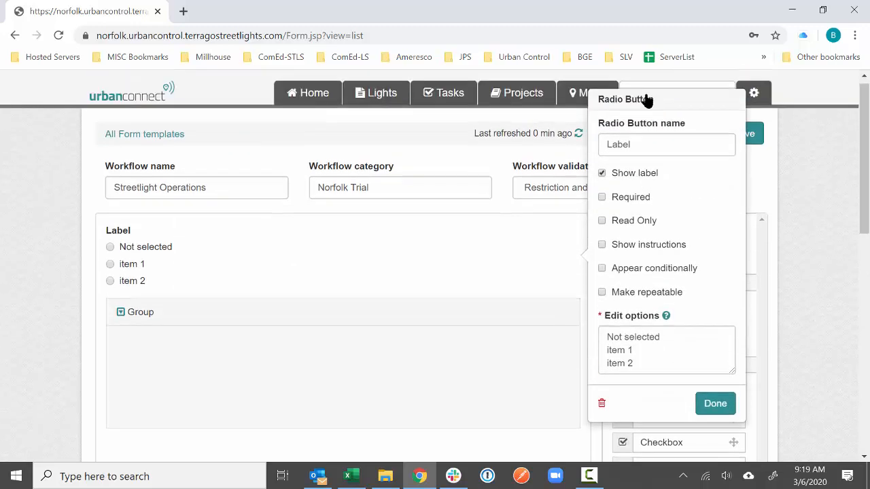
double_click(634, 148)
text(SLV Attributes)
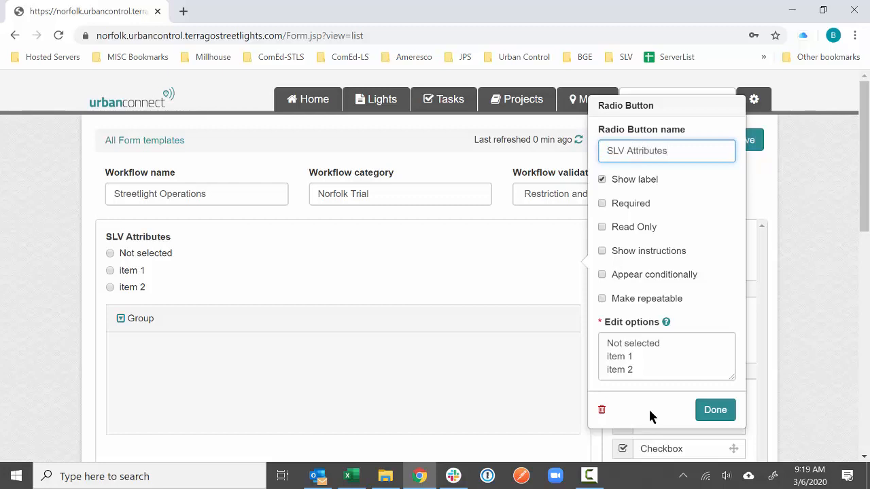
- Give the SLV Attributes radio field the options Hide and Show
drag(633, 373, 603, 344)
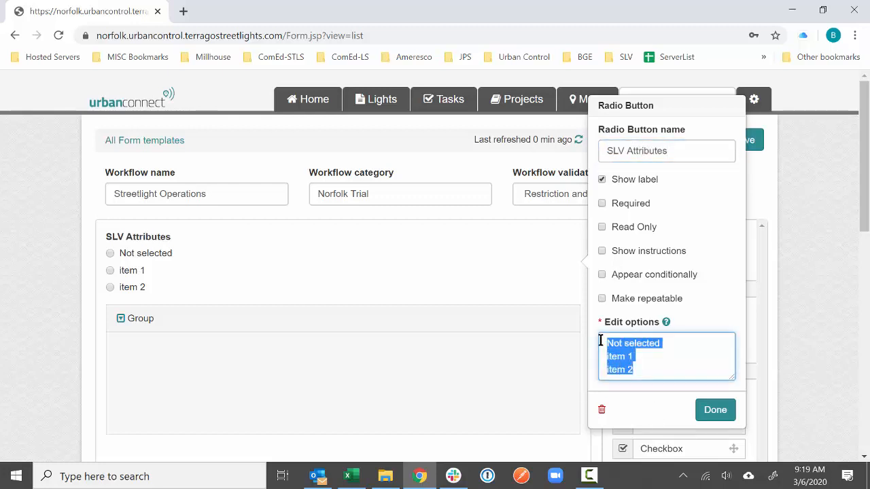
text(Hide)
key(Return)
text(Show)
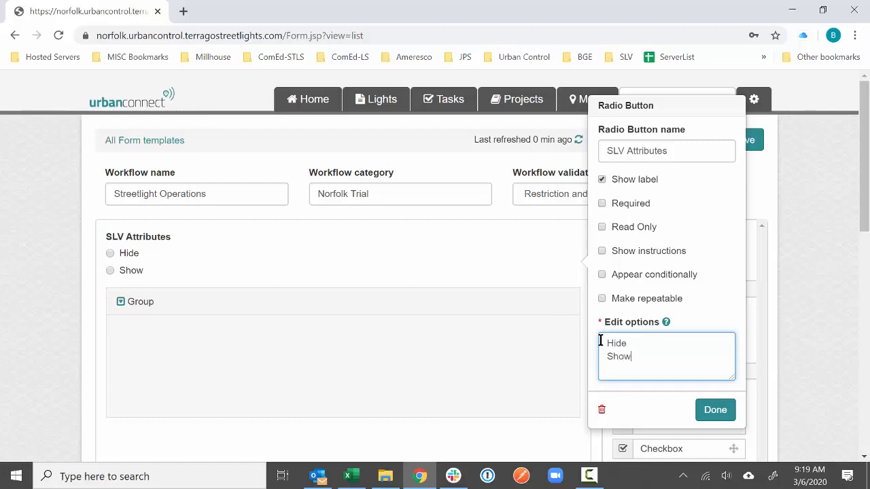
click(700, 408)
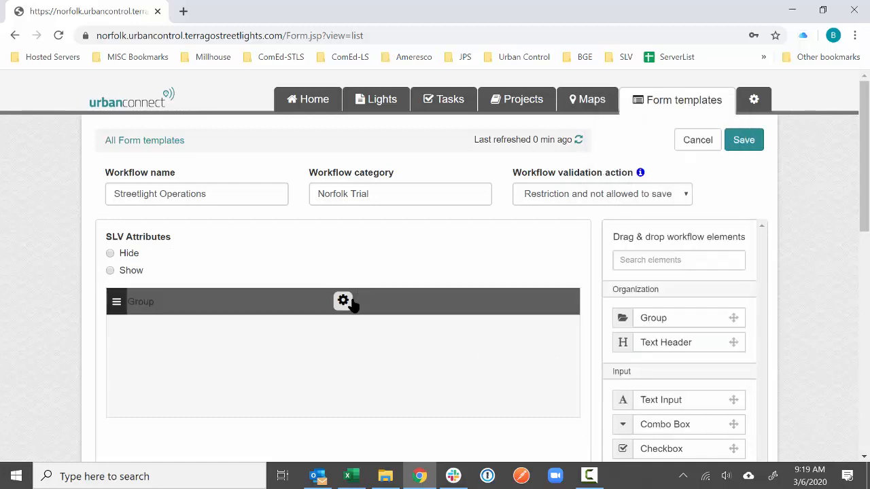
- Rename the group to 'SLV Attributes' and tick Appear conditionally
click(344, 301)
click(637, 284)
double_click(637, 284)
text(SLV)
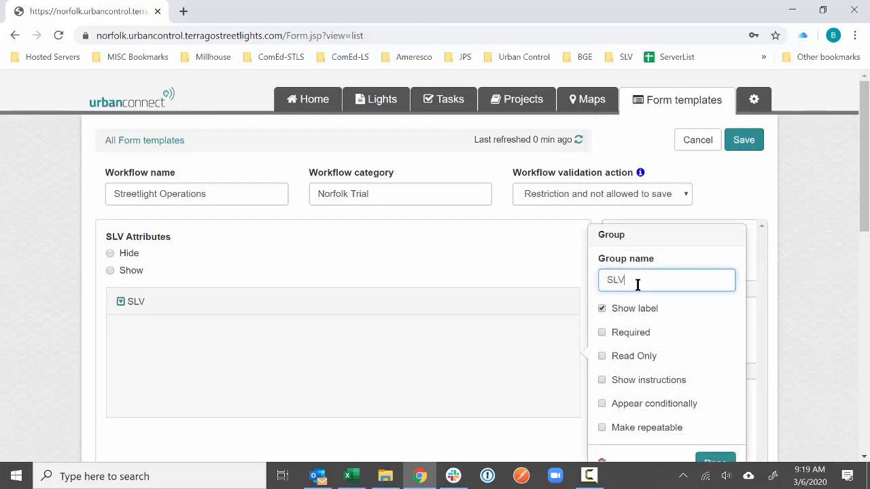
text( Attributes)
click(661, 406)
- Add the group display condition SLV Attributes-2 Equals Show, save it and finish
click(644, 426)
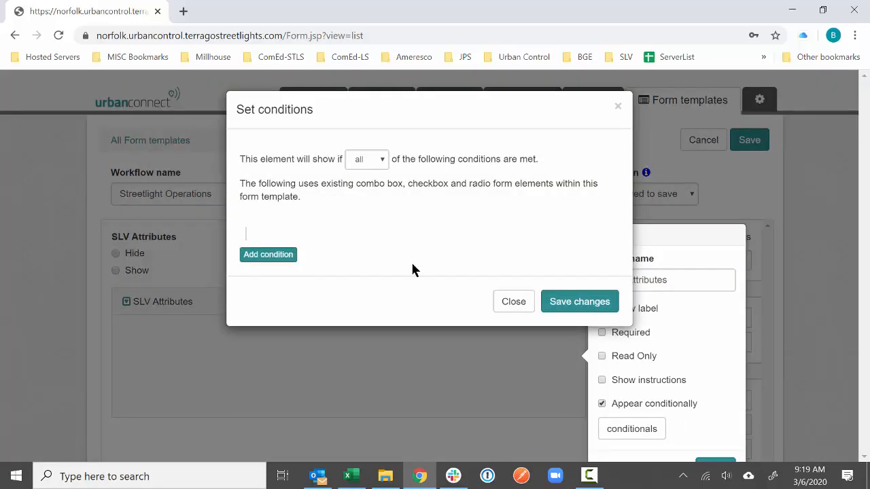
click(268, 253)
click(267, 237)
click(276, 253)
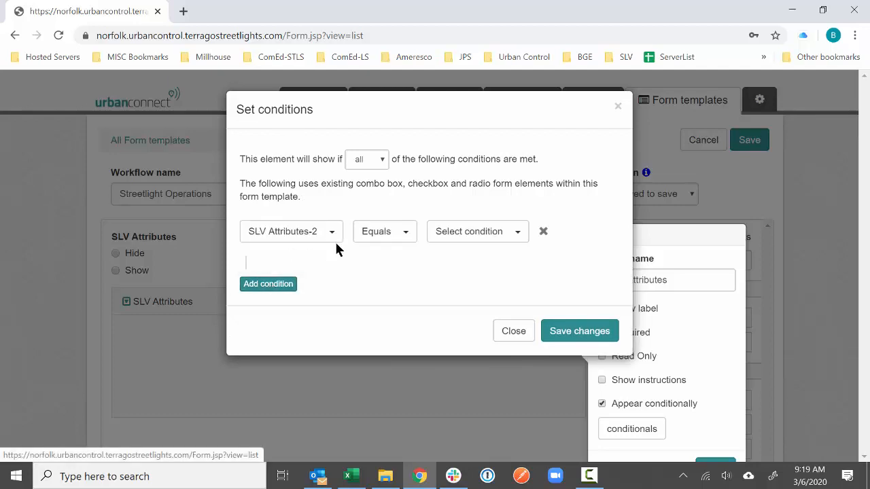
click(468, 235)
click(462, 274)
click(578, 334)
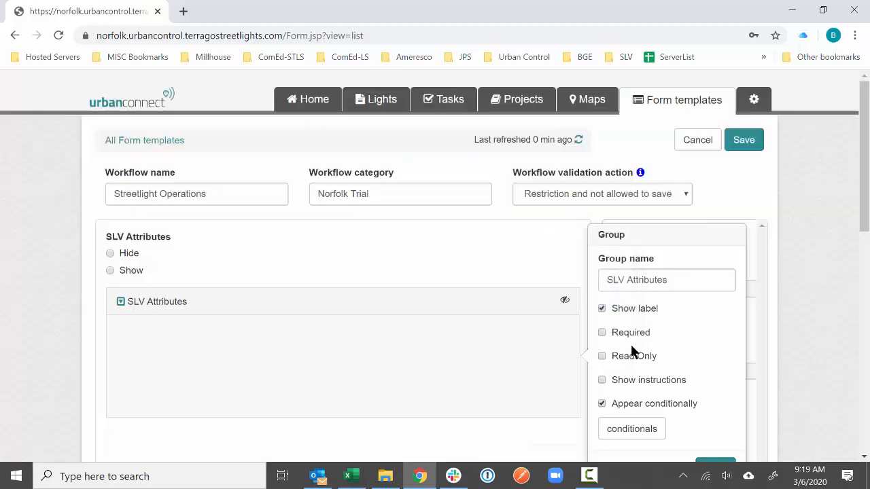
scroll(631, 344, down, 2)
click(714, 333)
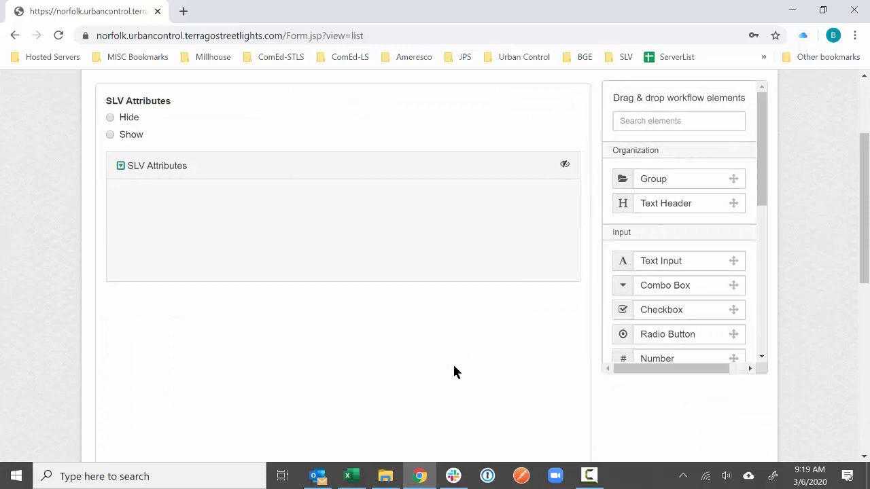
- Drop two Text Input fields into the SLV Attributes group, then return to the inventory workbook
mouse_move(410, 161)
drag(656, 261, 435, 245)
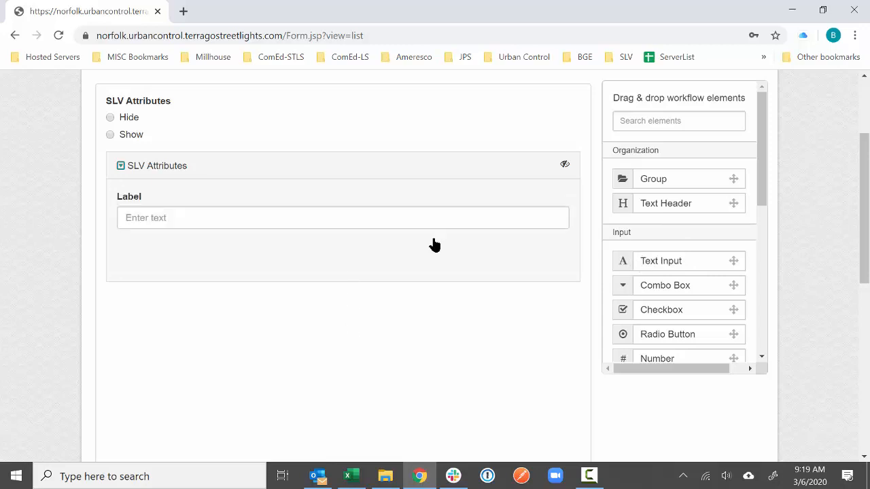
drag(673, 261, 516, 326)
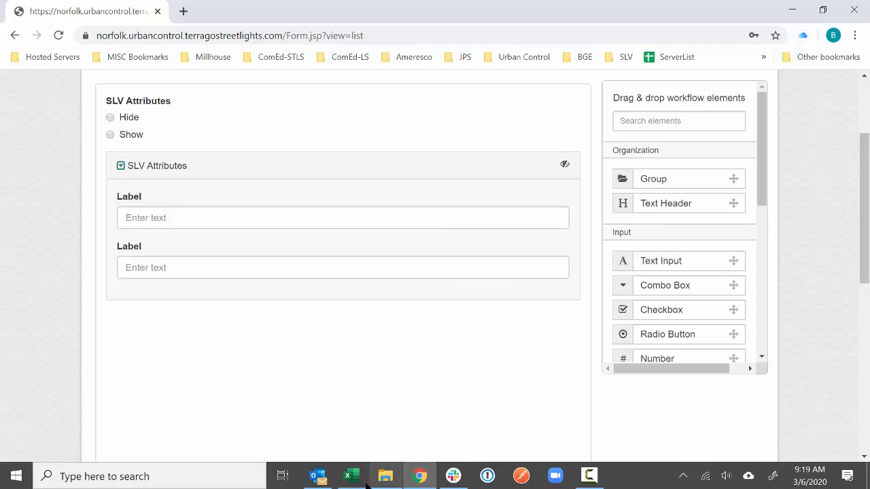
click(353, 477)
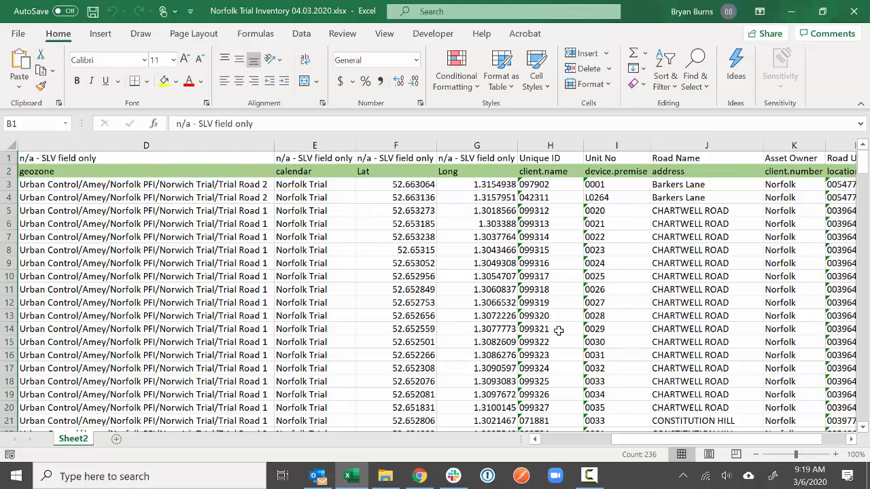
- Turn on filters for the inventory's header row 1
drag(727, 211, 140, 209)
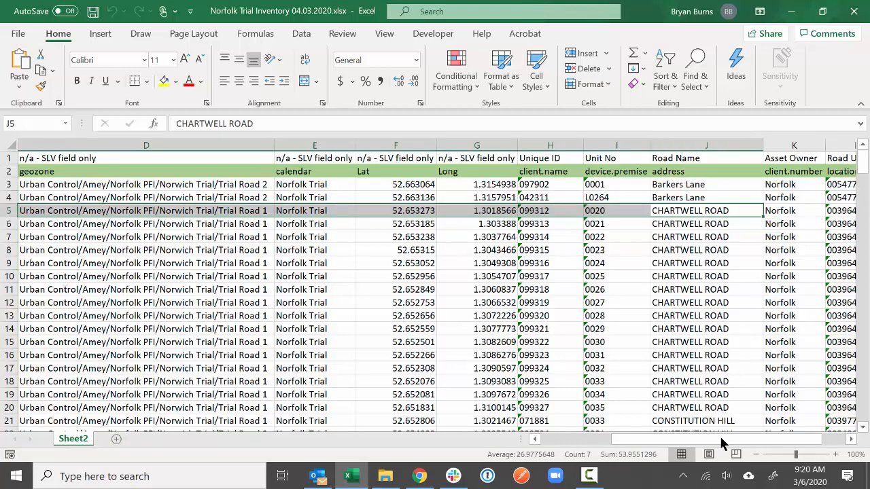
drag(713, 438, 734, 451)
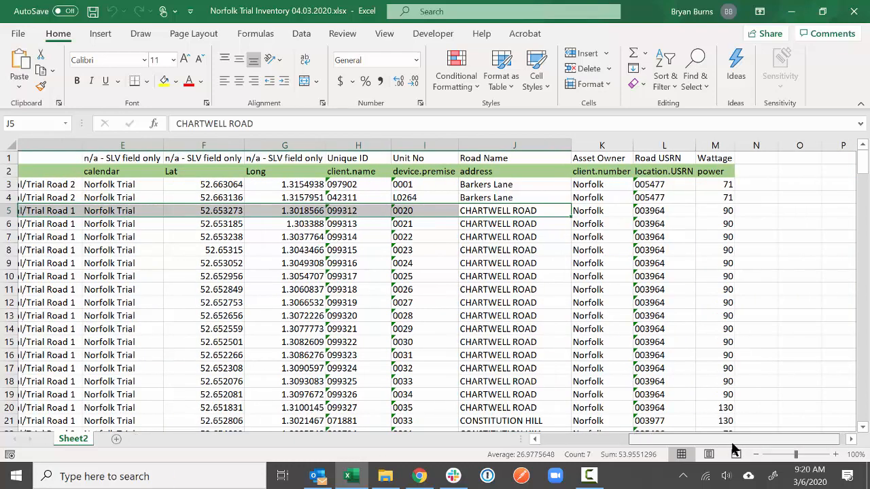
click(426, 144)
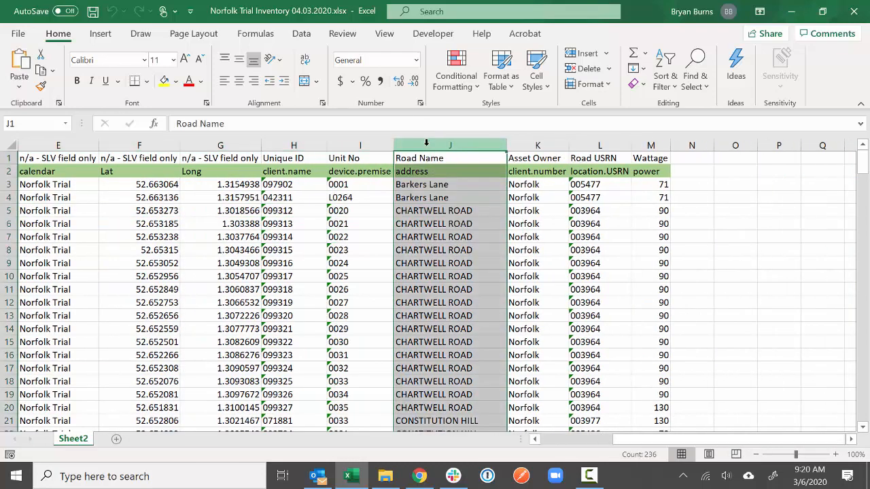
click(8, 157)
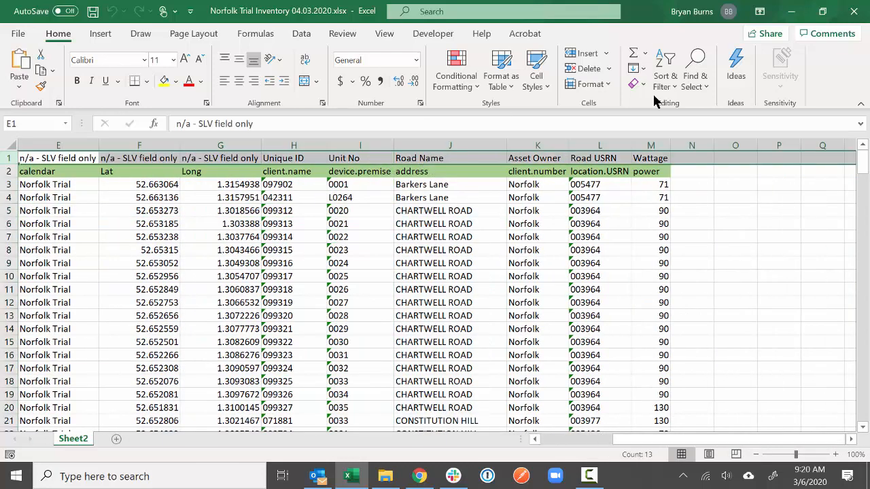
click(665, 75)
click(683, 168)
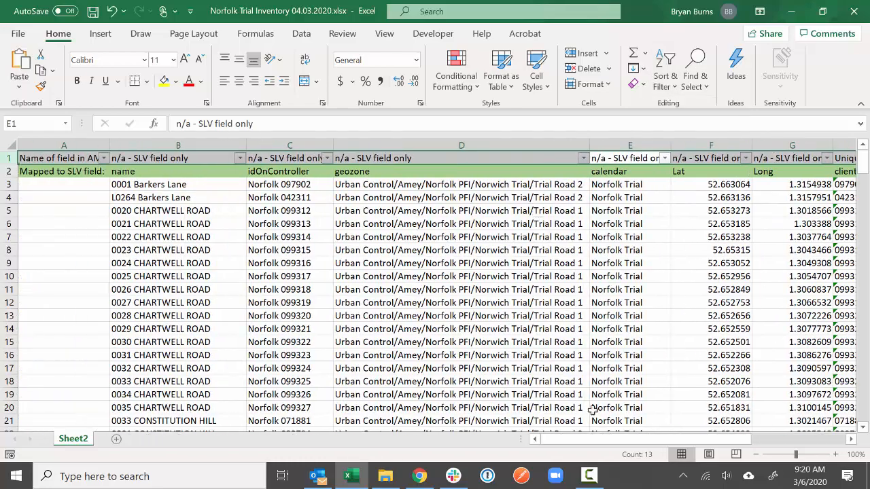
drag(590, 443, 688, 448)
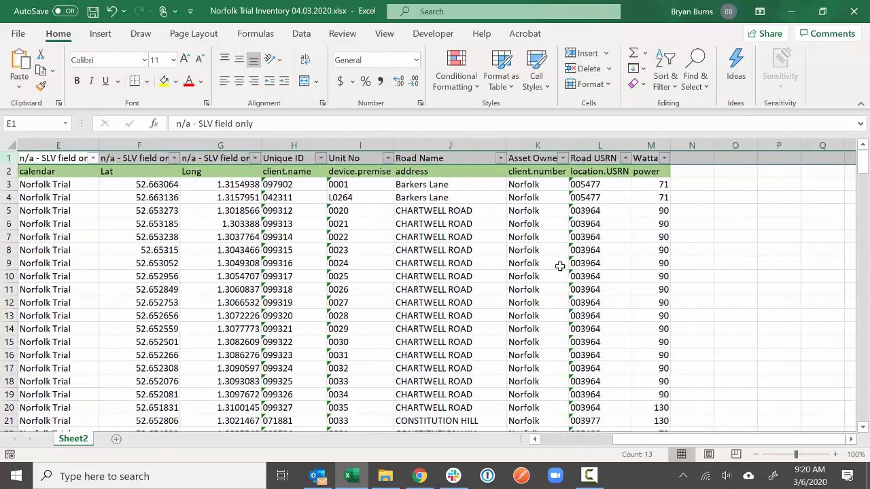
- Browse the Road Name filter values, cancel without filtering, and return to the form builder
click(501, 159)
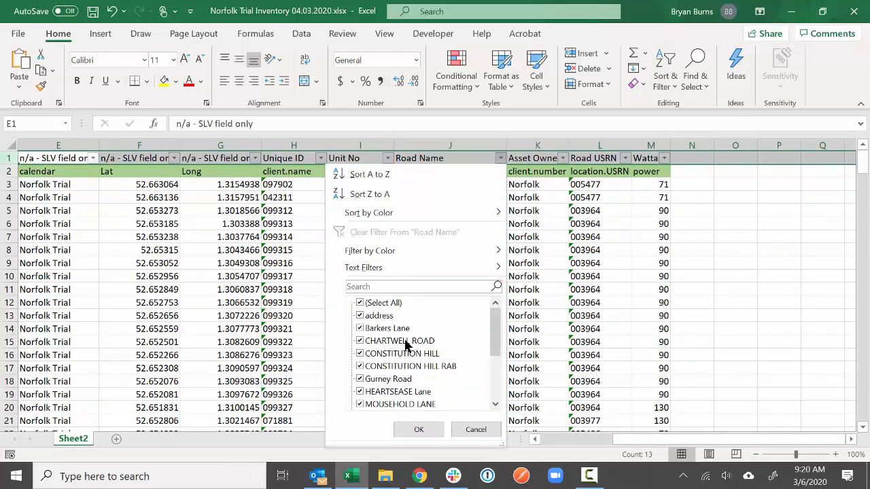
scroll(392, 353, down, 1)
scroll(391, 356, down, 2)
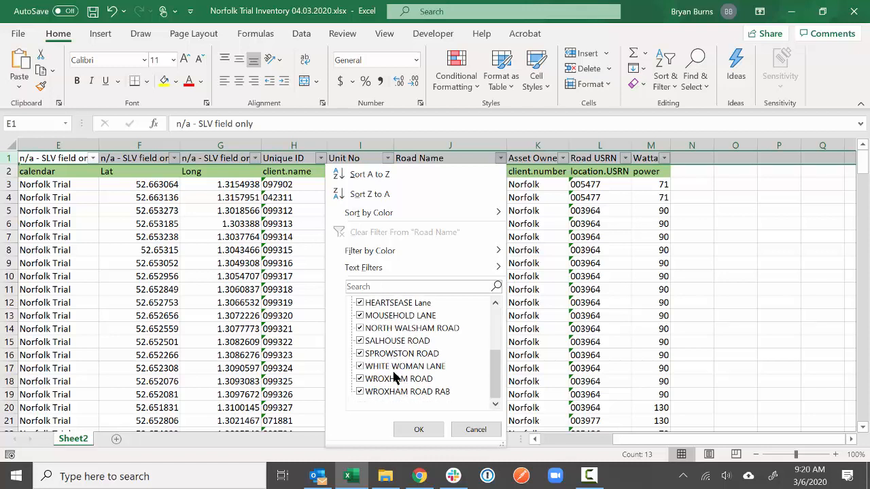
scroll(398, 391, up, 3)
click(475, 429)
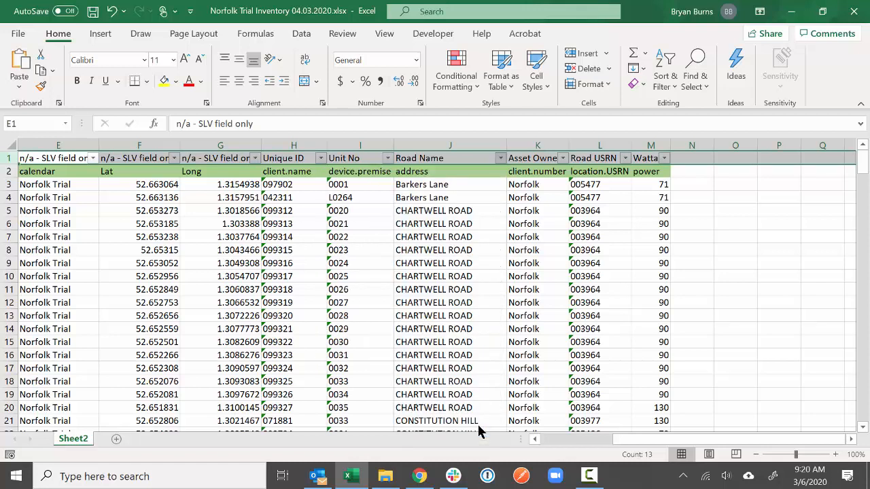
click(479, 262)
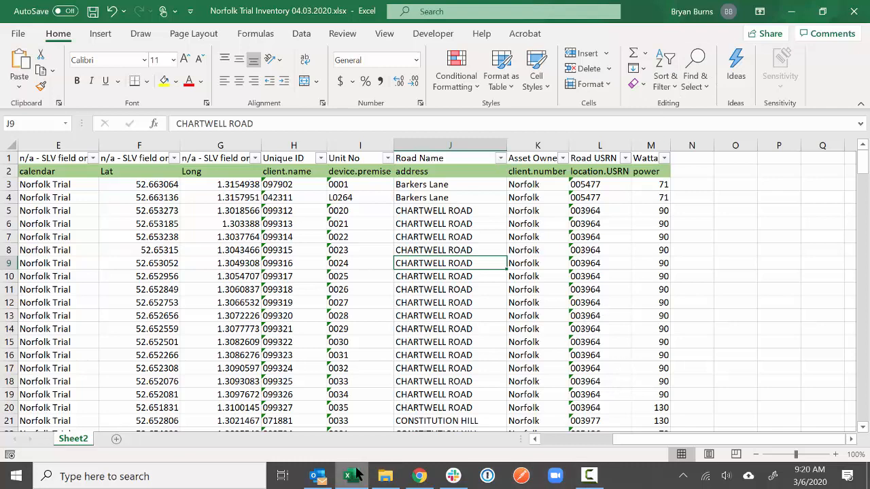
click(418, 479)
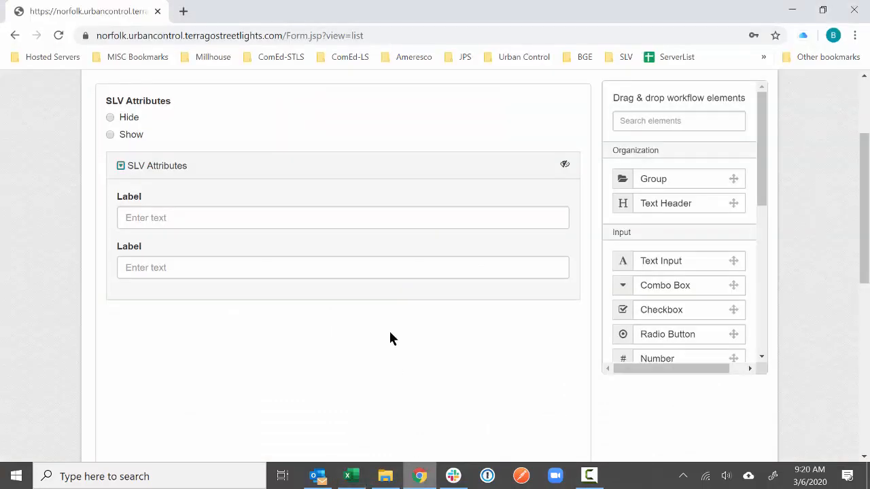
mouse_move(385, 280)
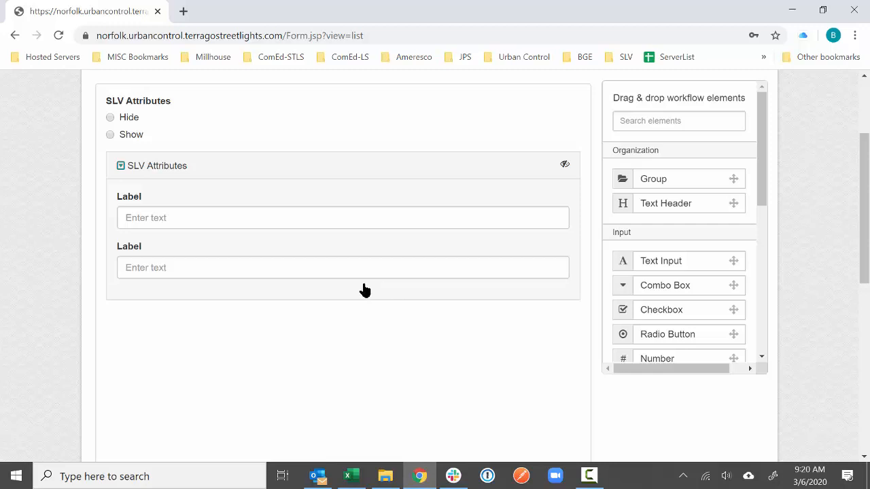
click(351, 476)
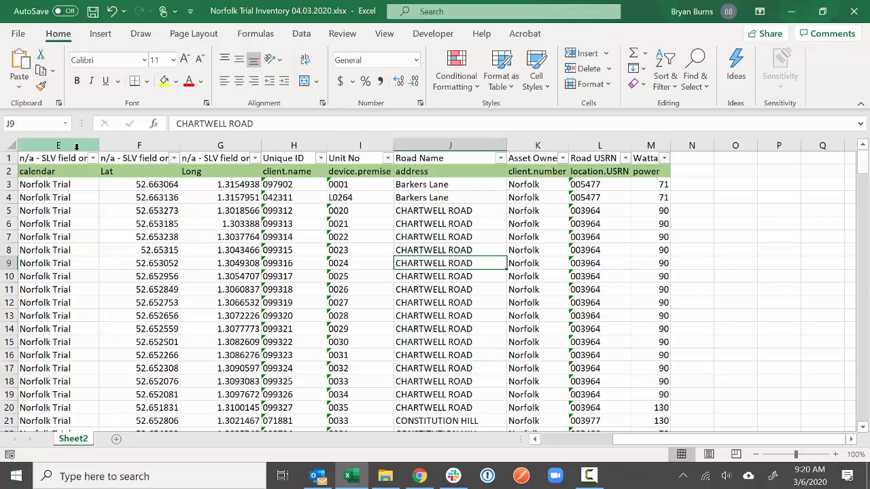
drag(707, 441, 608, 440)
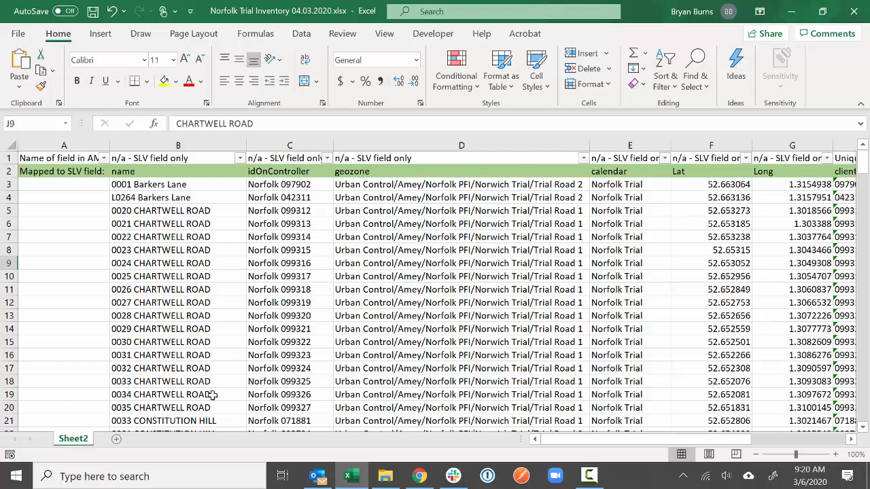
click(420, 476)
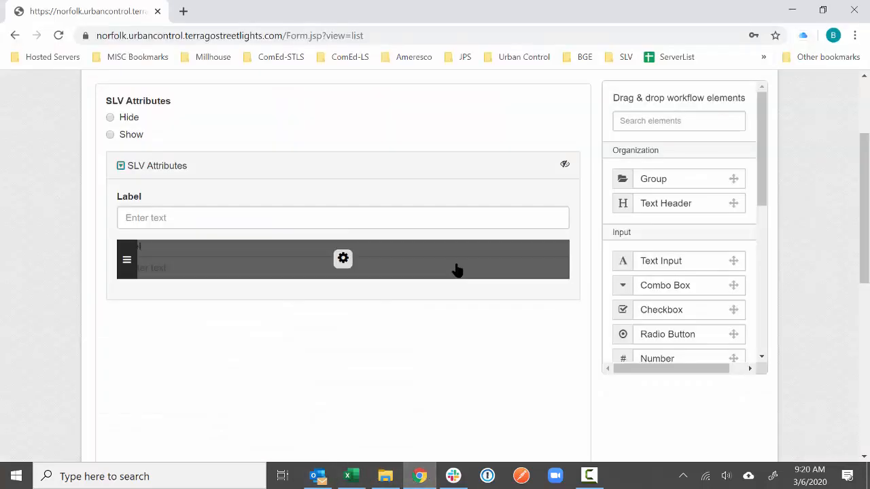
- Add a read-only 'Asset ID' text field at the top of the form
scroll(607, 269, up, 1)
drag(691, 334, 365, 184)
scroll(641, 96, up, 1)
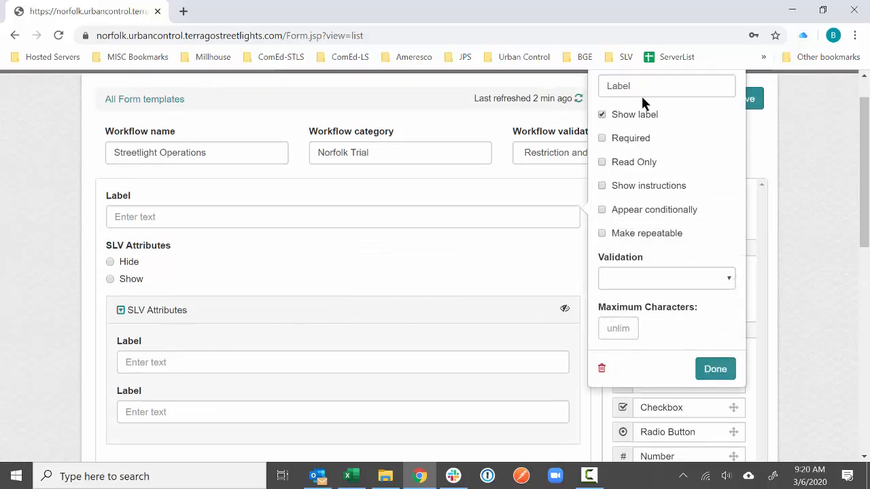
double_click(642, 128)
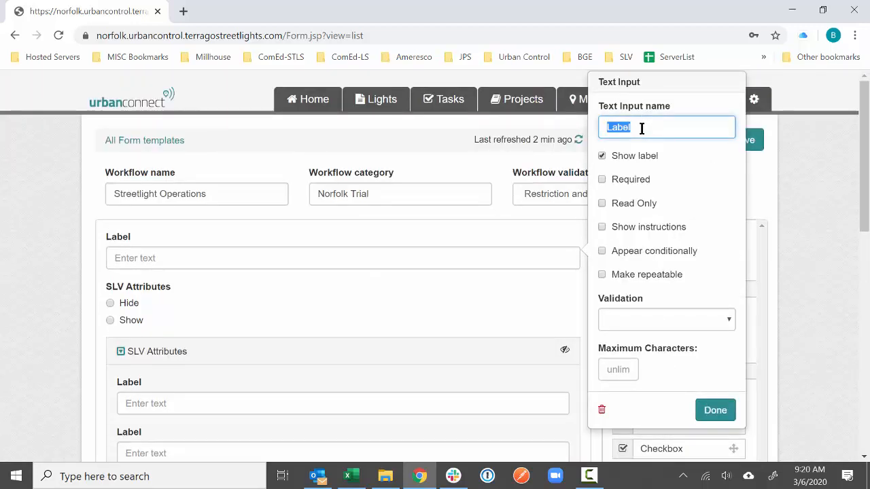
text(Asset ID)
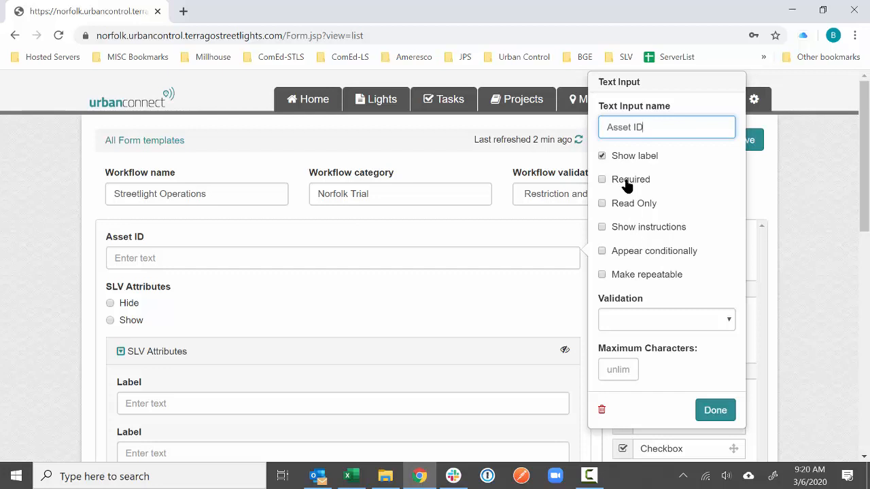
click(625, 205)
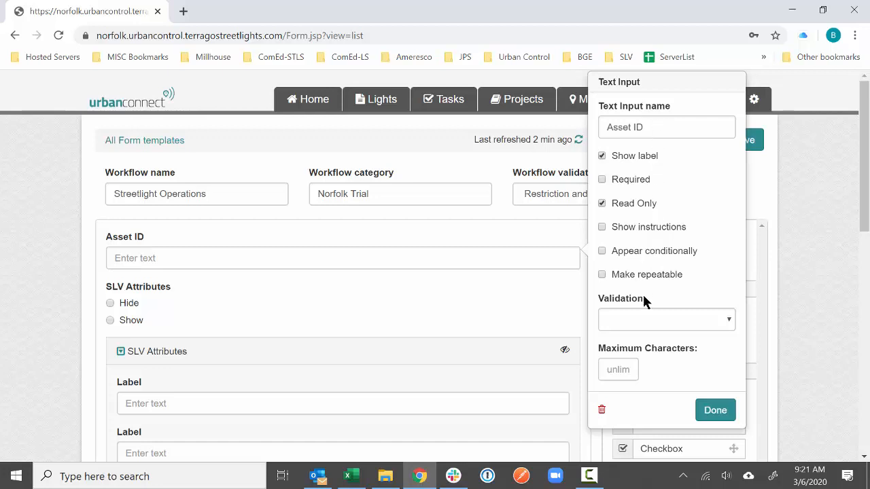
click(715, 410)
- Drag five more Text Input fields into the form and the SLV Attributes group
scroll(496, 349, down, 1)
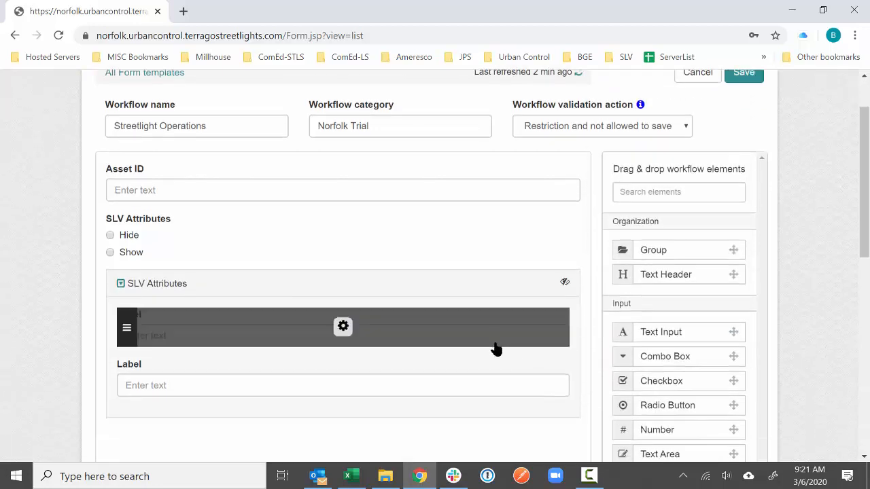
drag(685, 334, 317, 406)
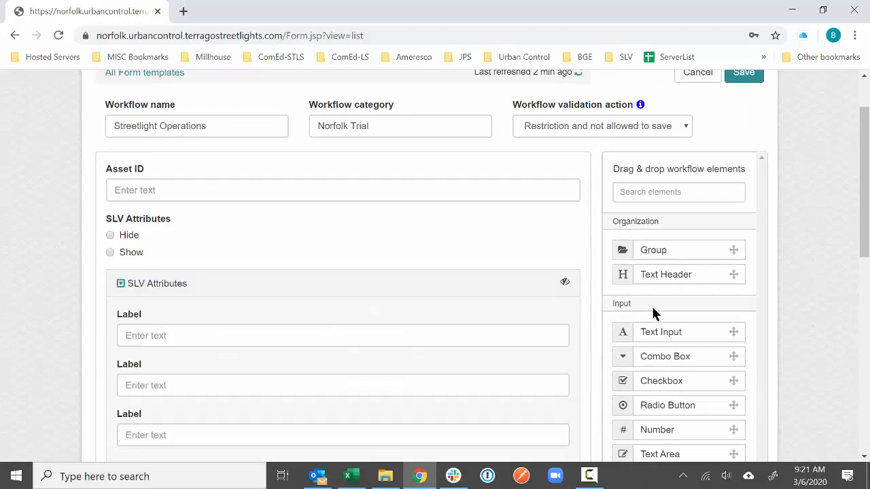
drag(669, 333, 490, 365)
drag(647, 332, 418, 389)
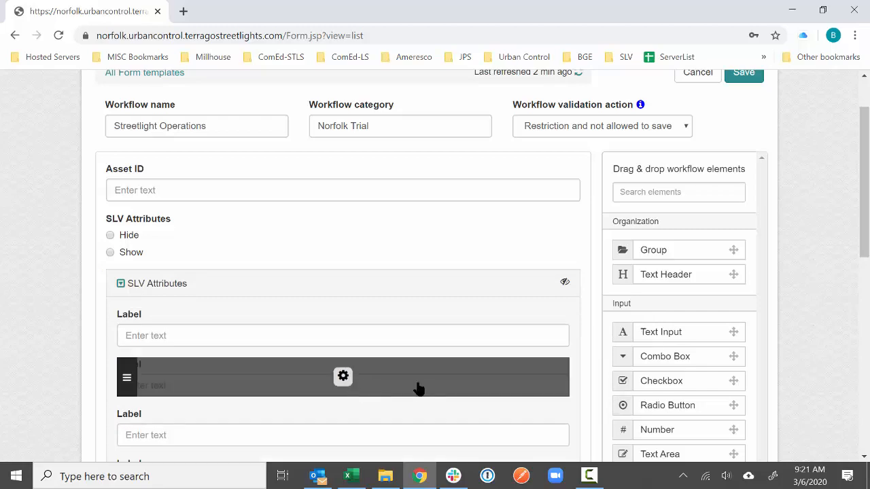
drag(654, 333, 359, 423)
drag(653, 333, 502, 386)
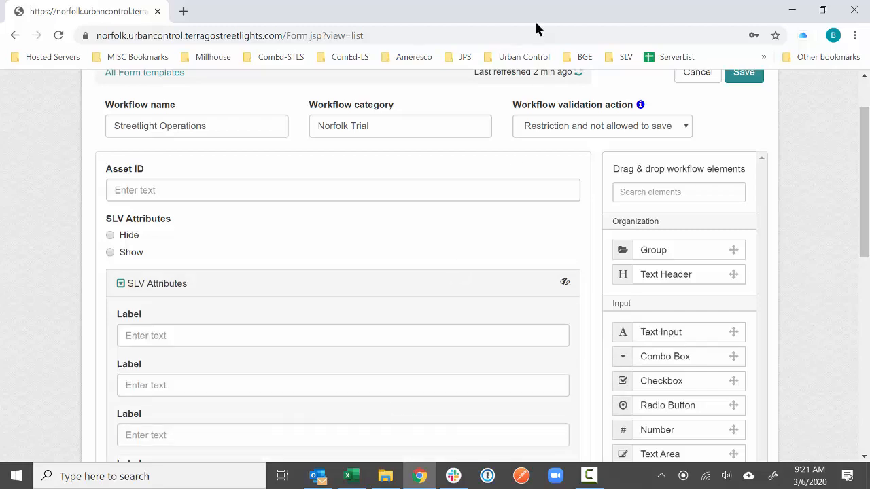
- Tile the browser right and Excel left, zoom out, and rename the first field 'idOnController'
key(super+Right)
click(137, 109)
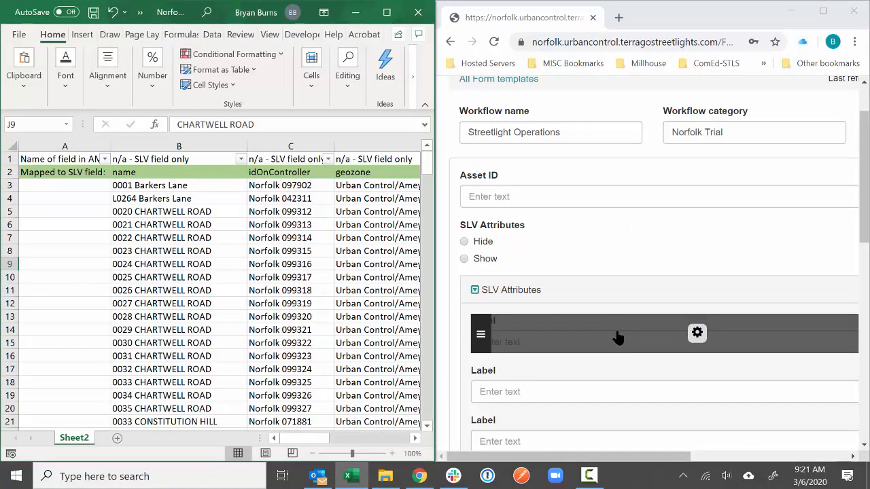
key(ctrl+minus)
key(ctrl+minus)
key(ctrl+minus)
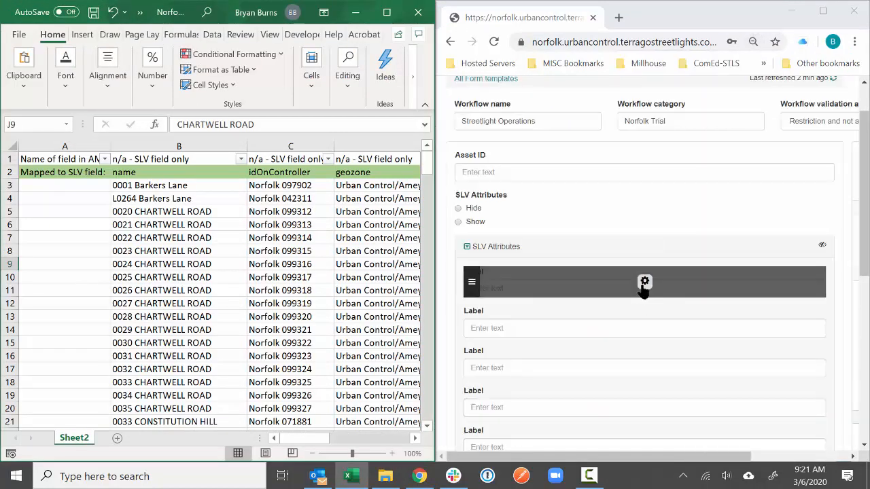
key(ctrl+minus)
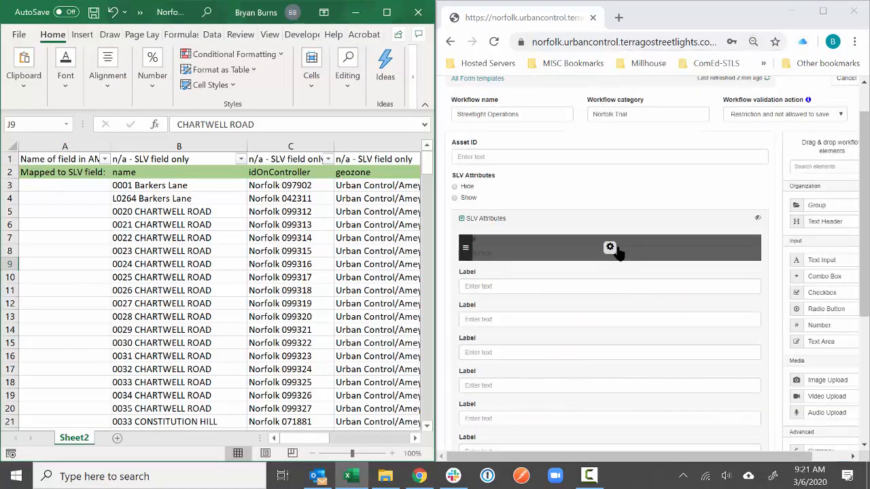
click(610, 248)
double_click(812, 167)
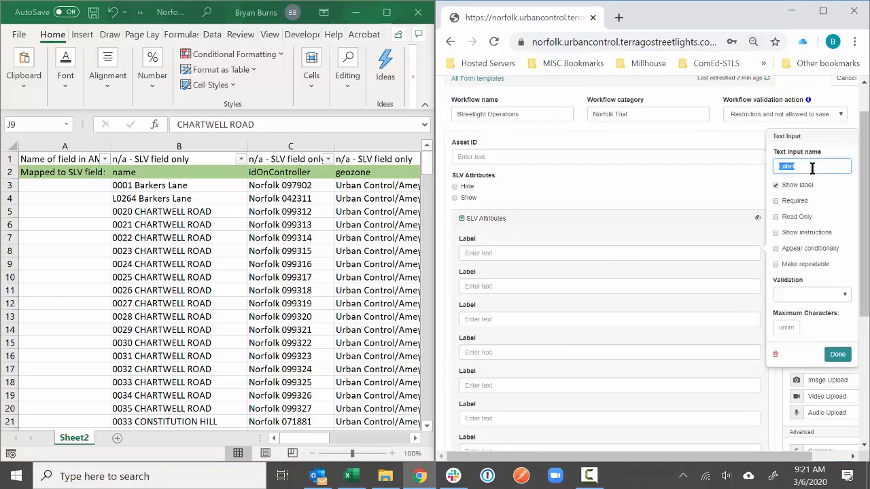
text(ID On C)
key(BackSpace)
key(BackSpace)
text(idOnControl)
click(837, 354)
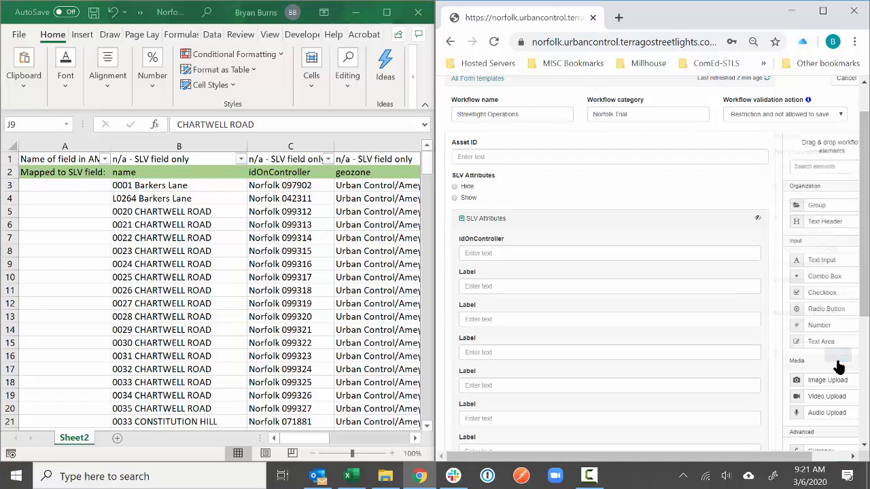
- Rename the next fields 'GeoZone' and 'Road USRN' after the spreadsheet columns
click(609, 282)
text(GeoZone)
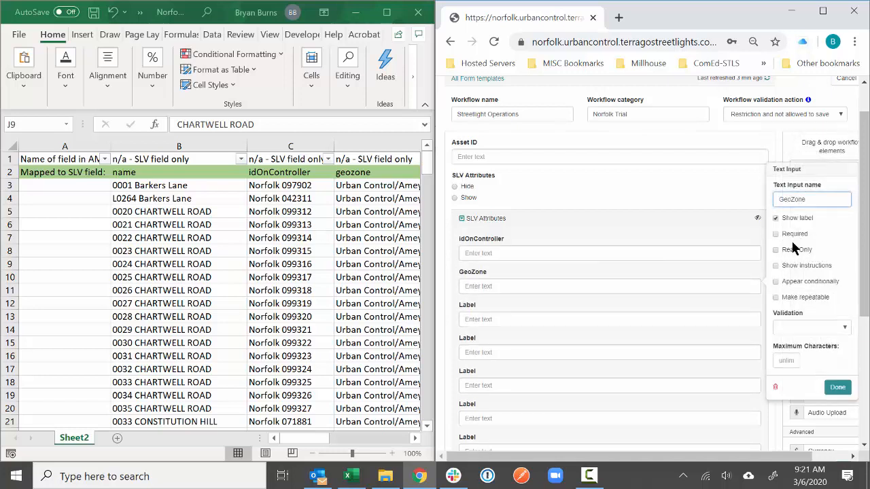
click(838, 387)
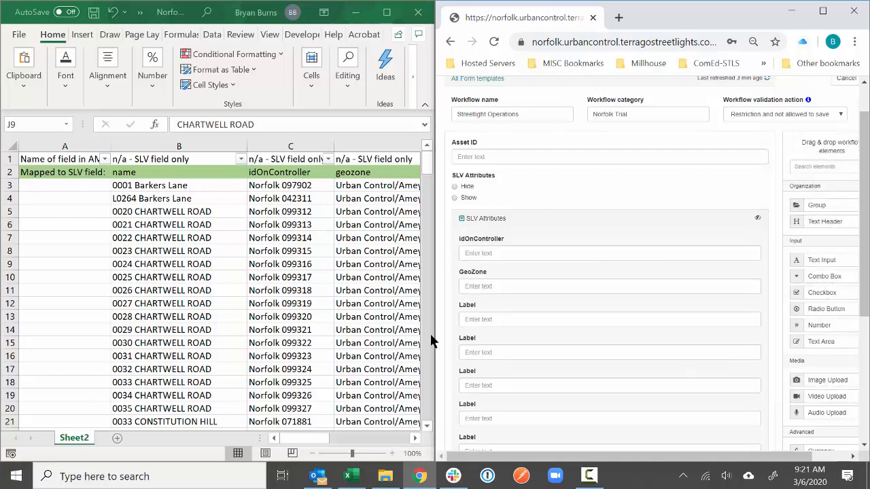
click(320, 438)
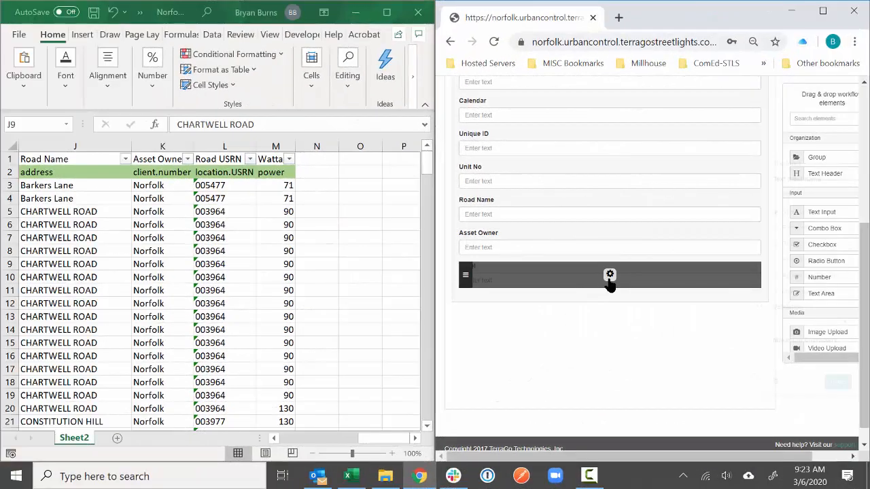
click(609, 276)
double_click(804, 195)
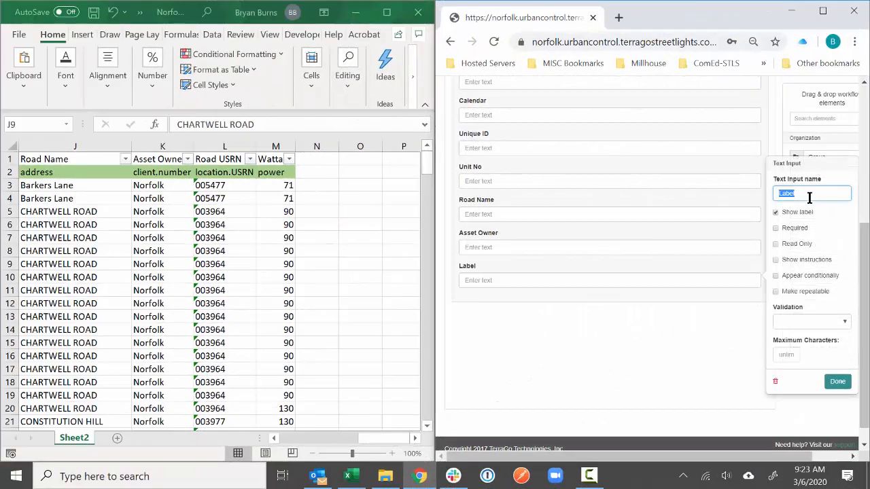
text(Road USRN)
click(837, 381)
- Add a 'Wattage' text field below Road USRN
drag(826, 212, 621, 310)
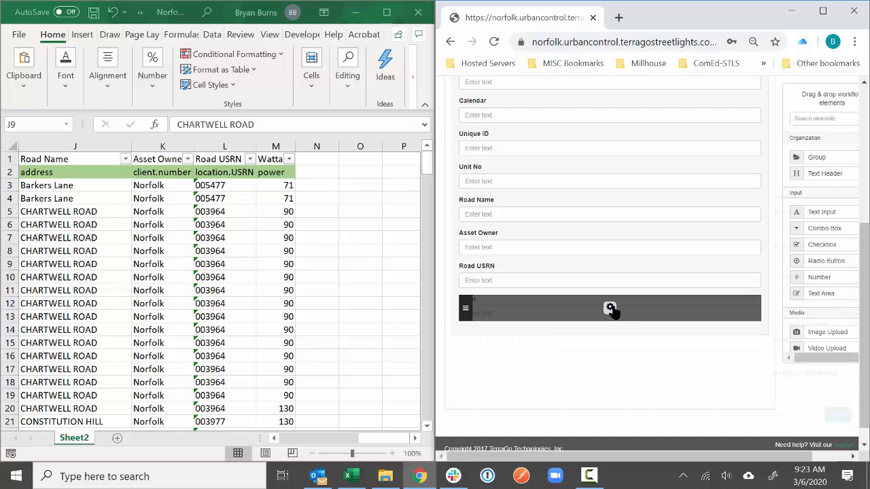
double_click(795, 227)
text(Wattage)
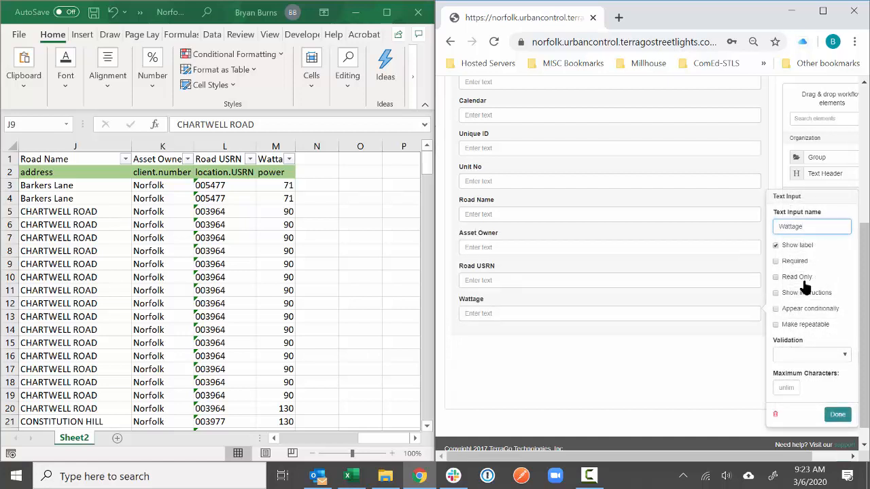
click(837, 414)
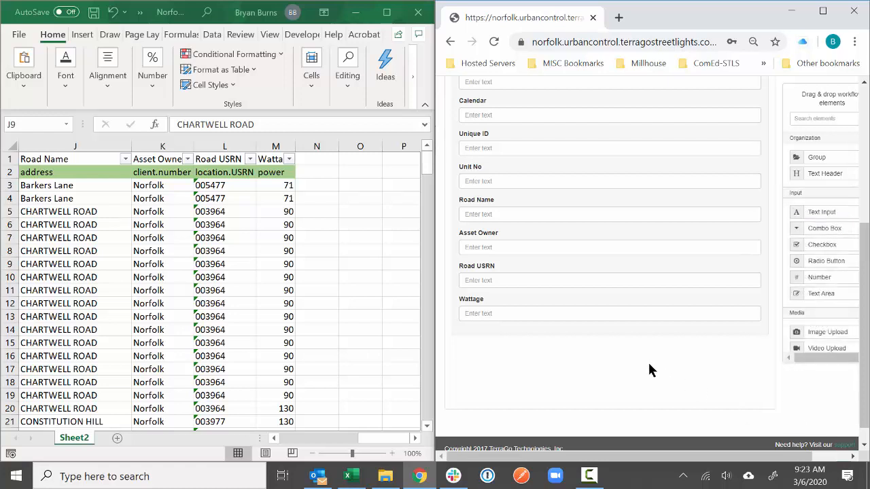
scroll(646, 369, down, 1)
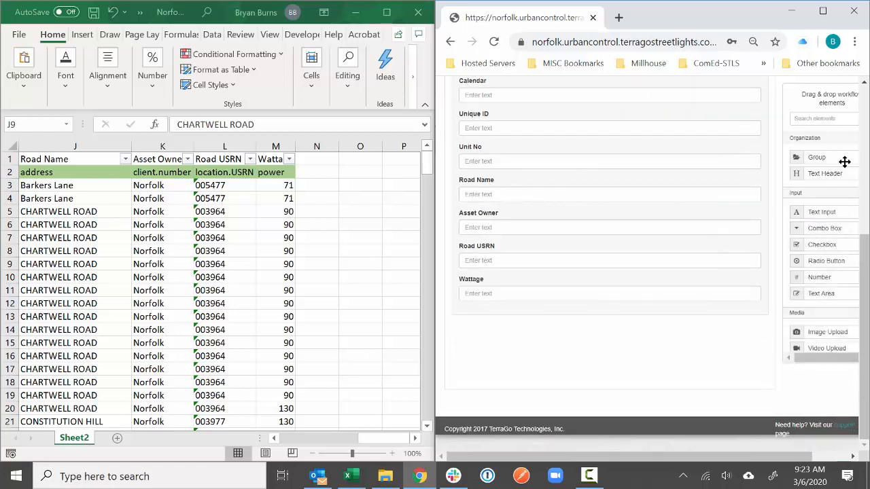
- Add an empty Group below the Wattage field and maximize the browser showing the form builder
drag(844, 162, 631, 373)
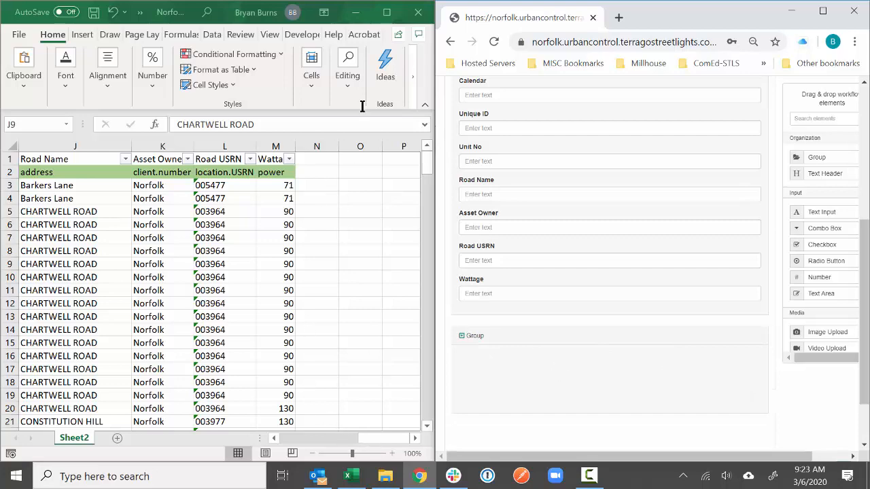
click(354, 12)
click(823, 11)
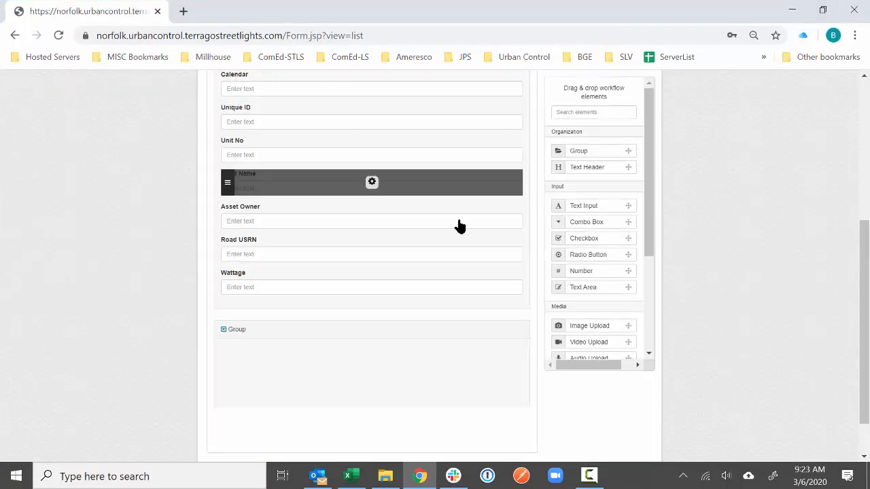
mouse_move(383, 331)
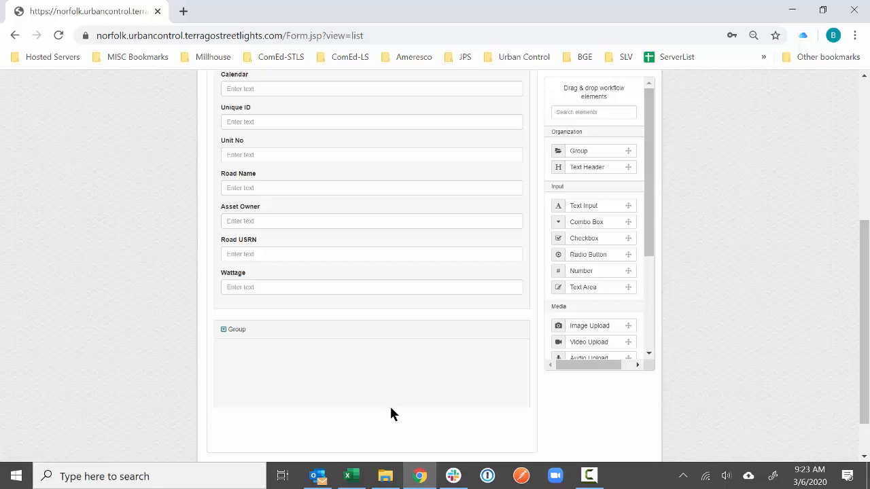
click(589, 477)
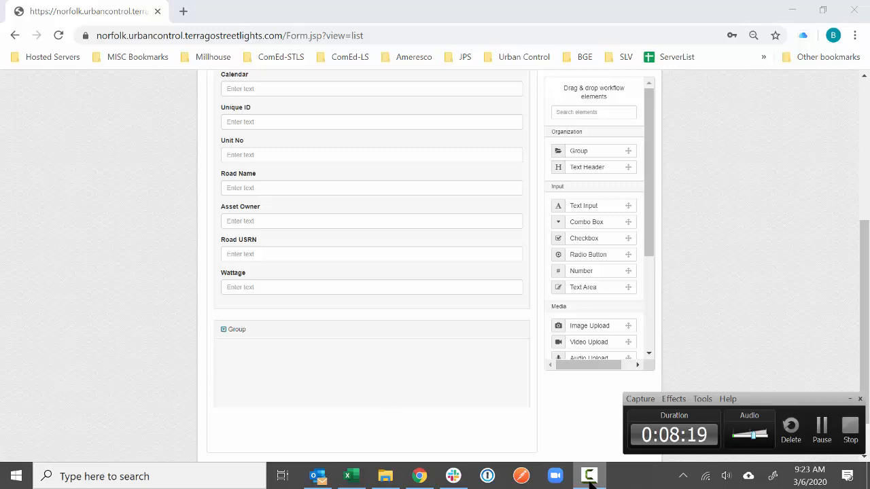
click(589, 477)
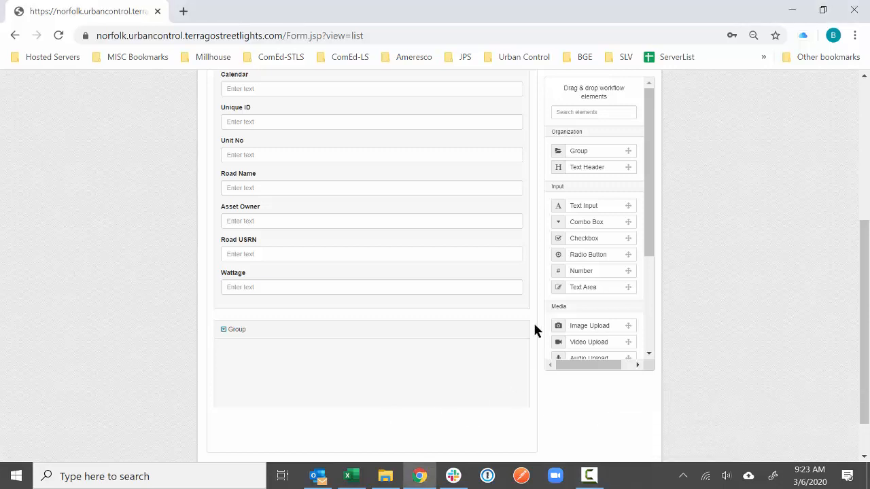
- Add a required QR Code Scan field validated as a MAC Address to the group
drag(648, 234, 645, 336)
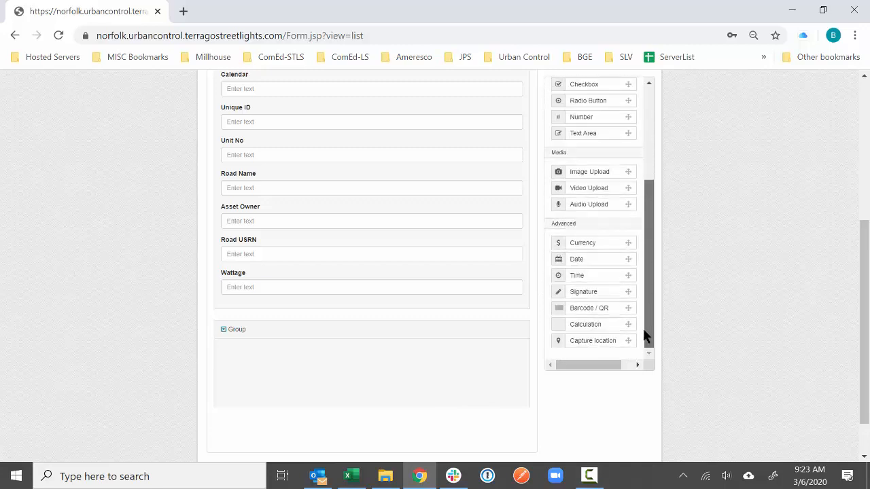
drag(590, 312, 375, 365)
double_click(575, 289)
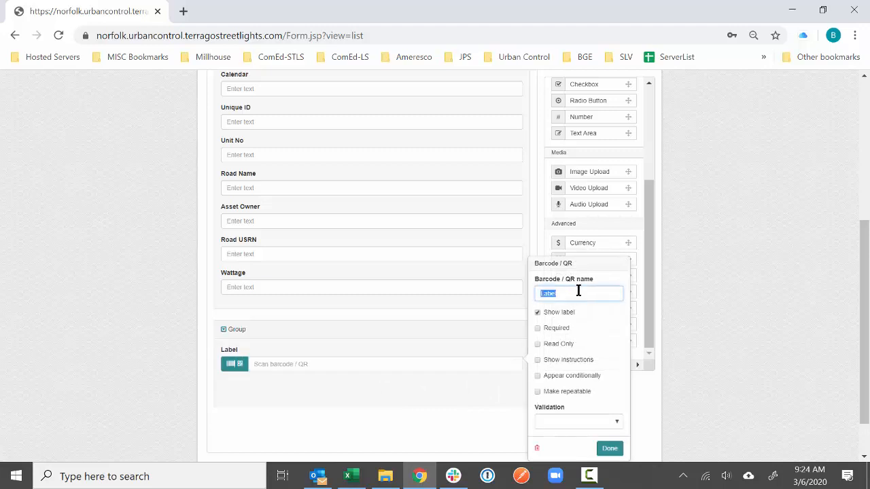
text(QR Code Scan)
click(559, 328)
click(579, 419)
click(572, 406)
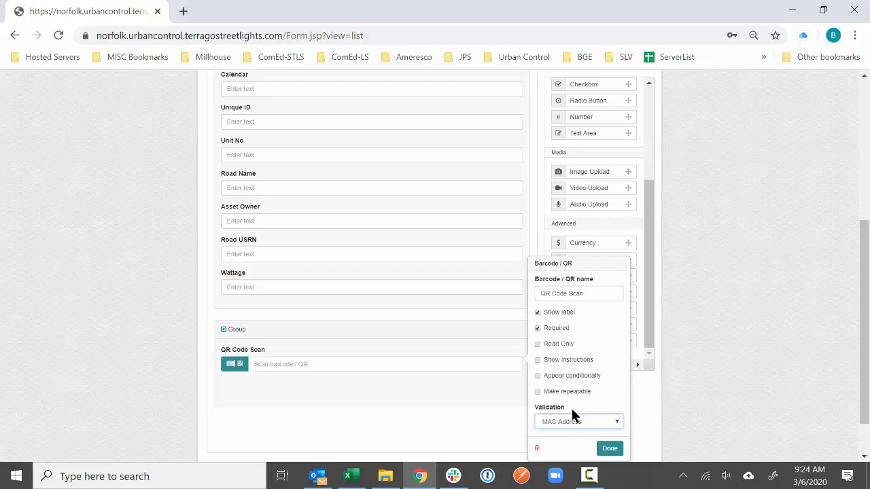
click(618, 451)
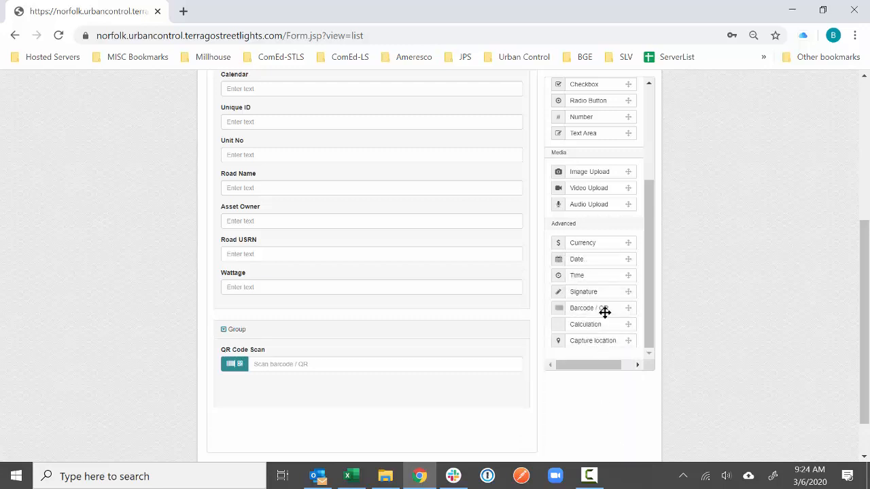
- Add a required Install Date field below QR Code Scan
drag(604, 262, 374, 394)
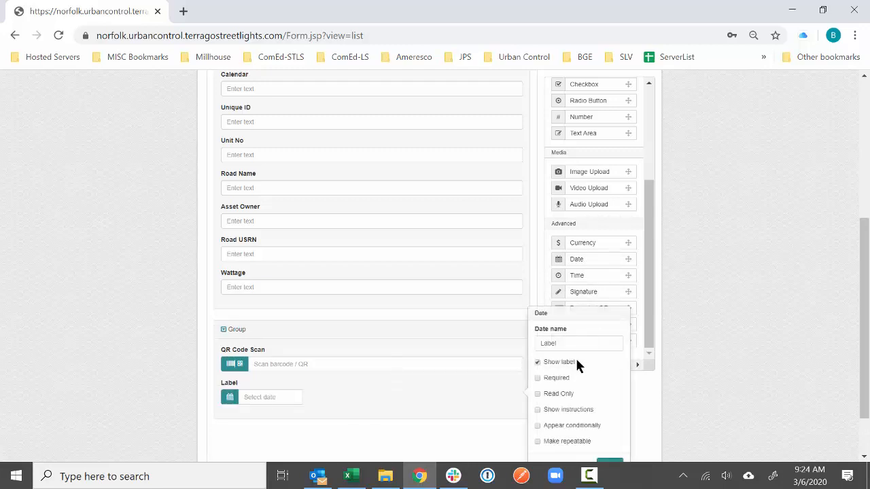
double_click(571, 342)
click(571, 379)
scroll(575, 388, down, 2)
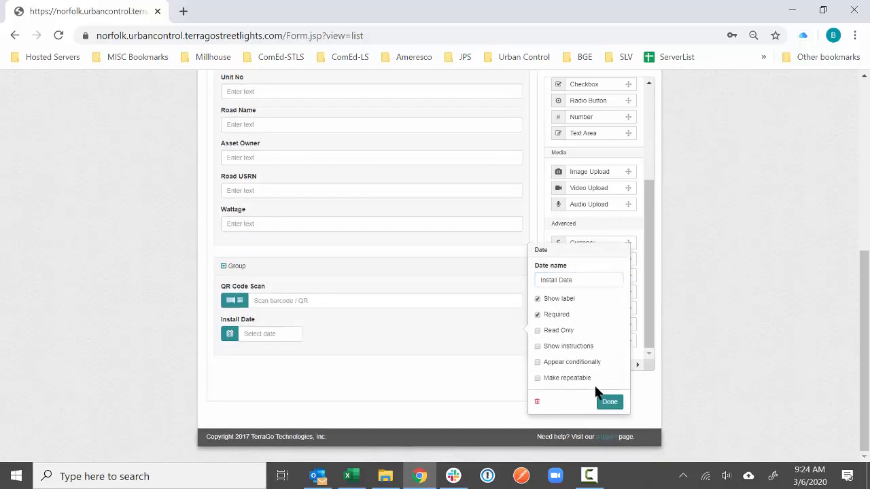
click(600, 402)
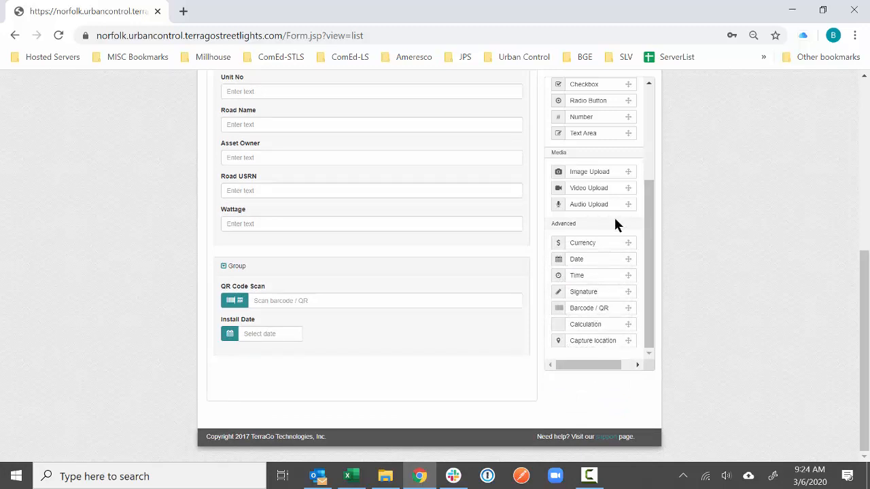
- Add an optional 'Photo of Install (Opt)' image upload field below Install Date
drag(613, 178, 371, 364)
double_click(567, 293)
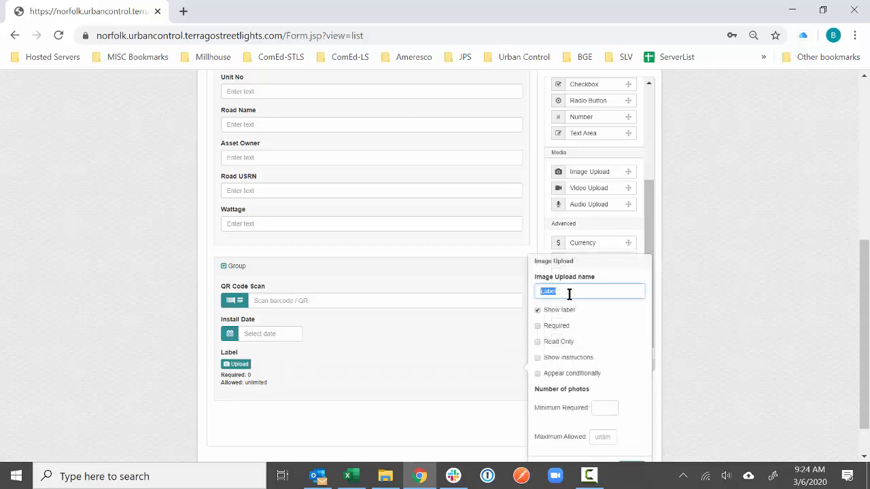
text(Photo of install (Opt)
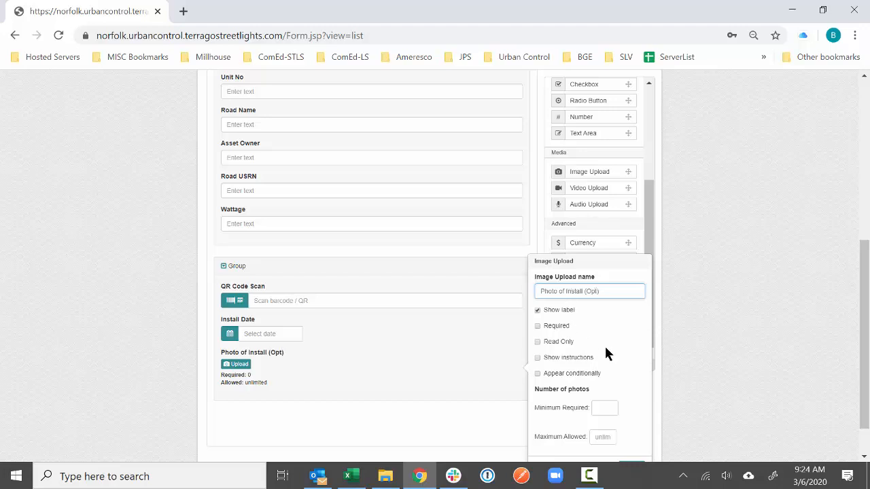
scroll(605, 350, down, 1)
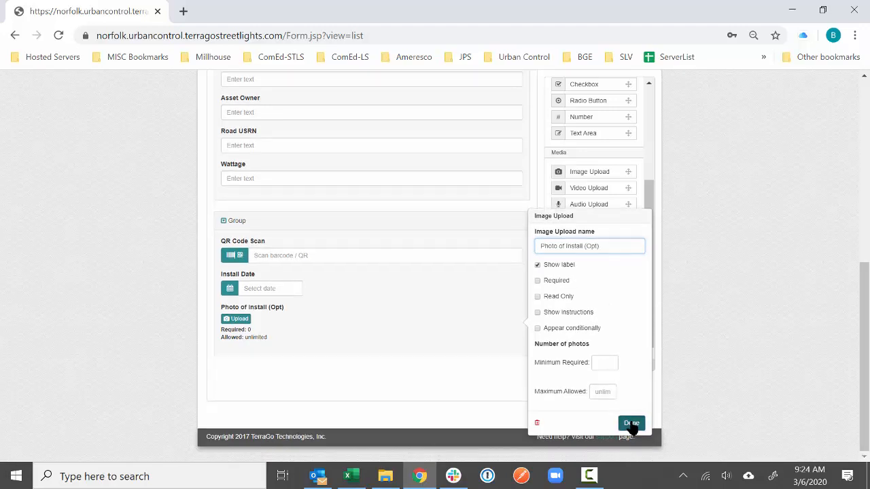
click(631, 422)
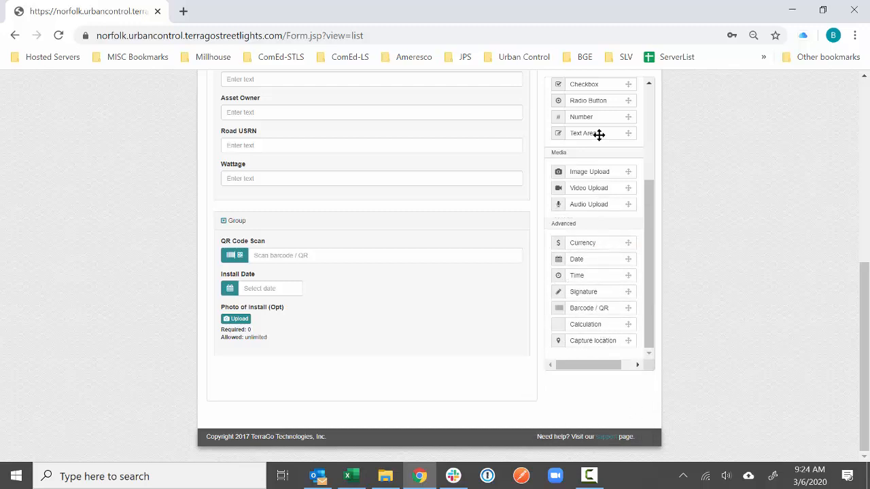
- Add a Comments text area below Photo of Install in the group
mouse_move(600, 133)
mouse_down()
mouse_move(558, 301)
mouse_move(385, 367)
mouse_move(378, 317)
mouse_up()
drag(378, 354, 377, 334)
drag(378, 366, 371, 340)
click(371, 367)
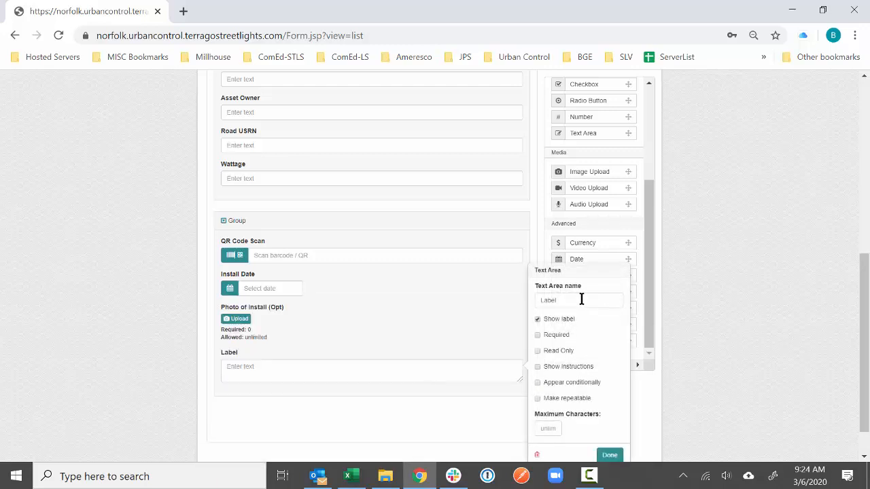
click(590, 300)
text(Comments)
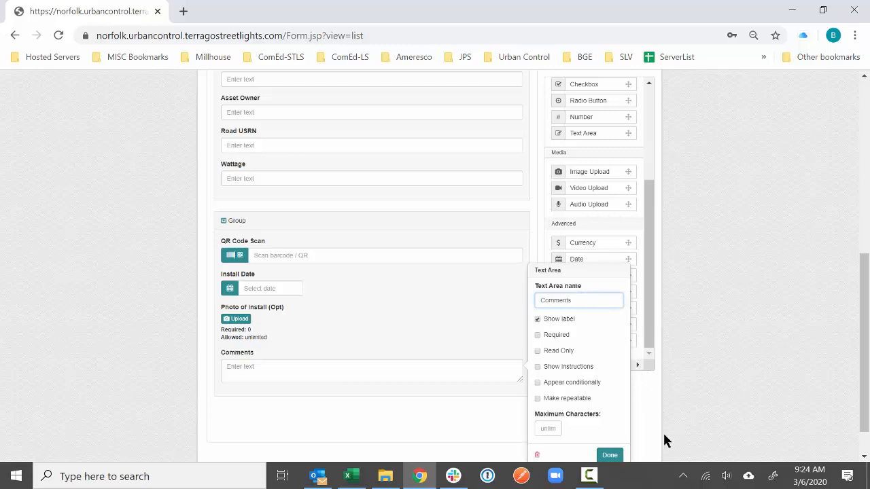
click(610, 456)
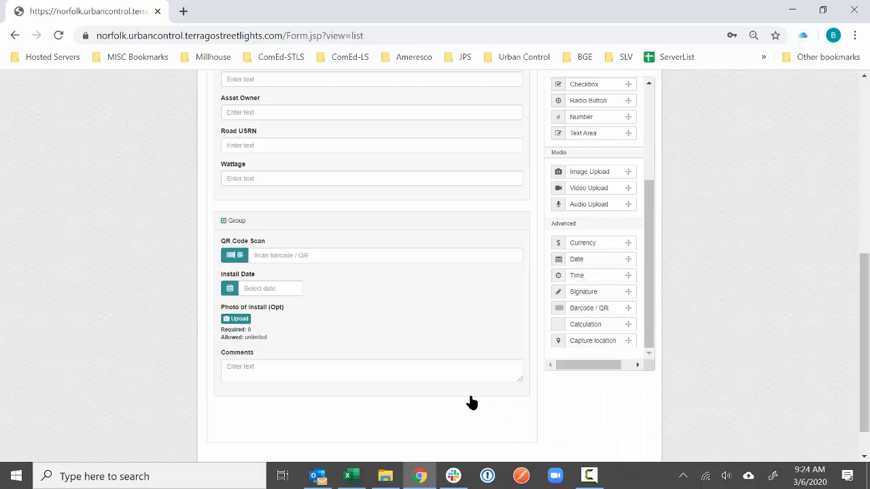
- Rename the group to Install Lantern and place a radio button field above it
click(373, 222)
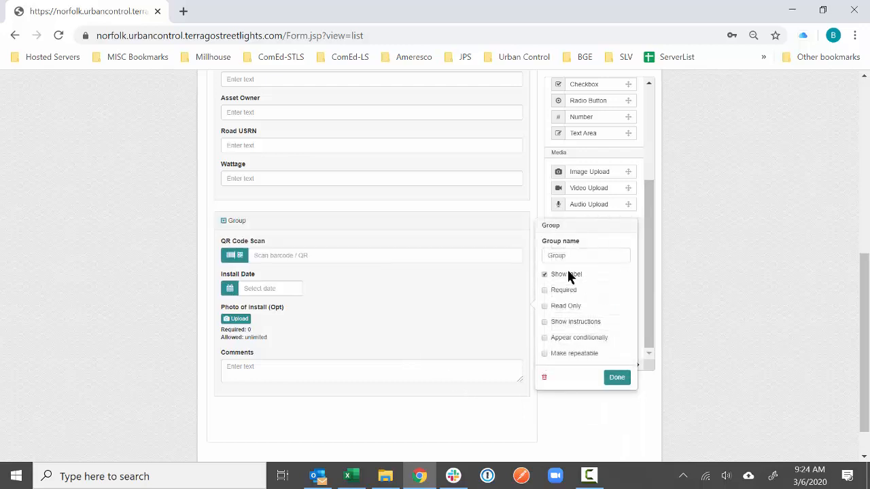
double_click(573, 254)
text(Install Lantern)
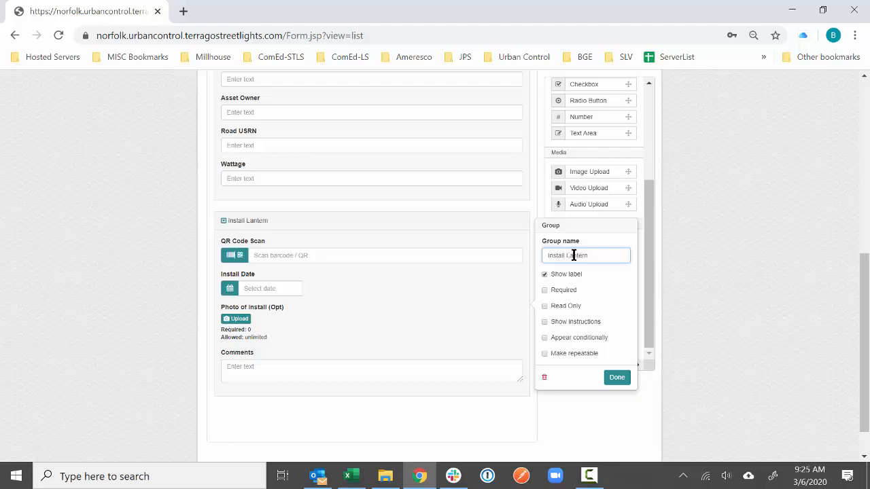
click(616, 377)
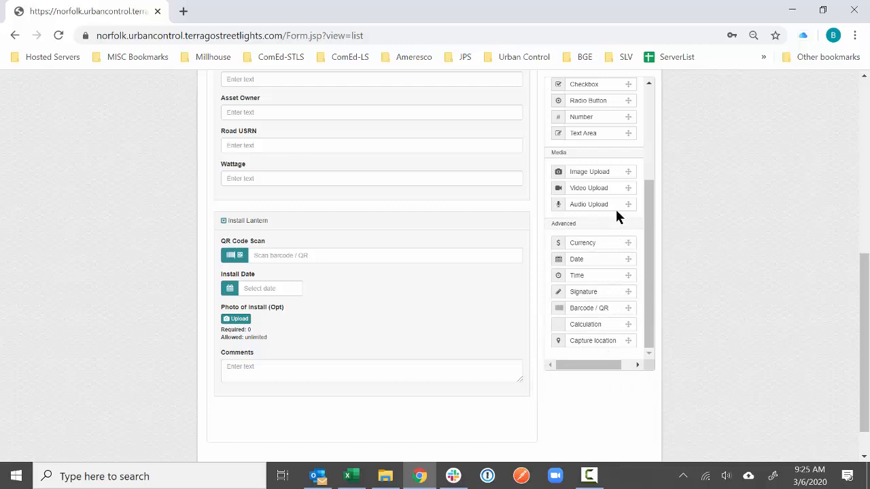
drag(595, 101, 400, 225)
- Name the new radio button field Action
click(372, 233)
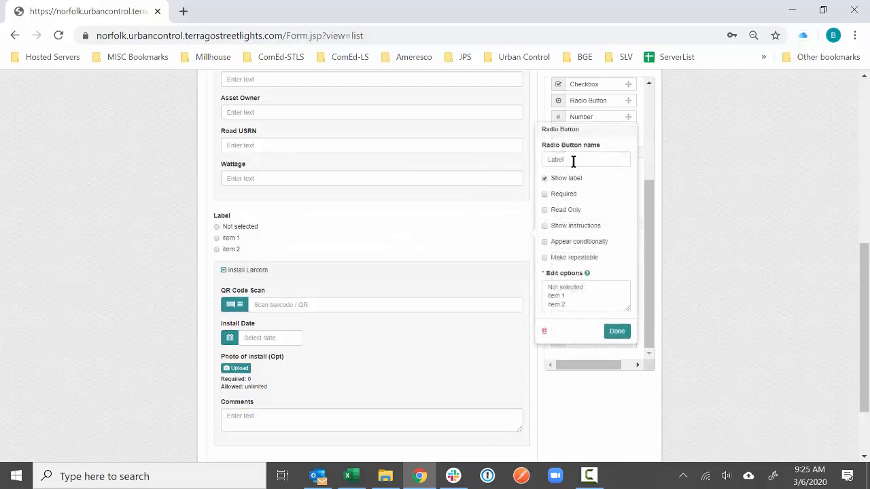
double_click(573, 159)
text(Select Action)
triple_click(592, 160)
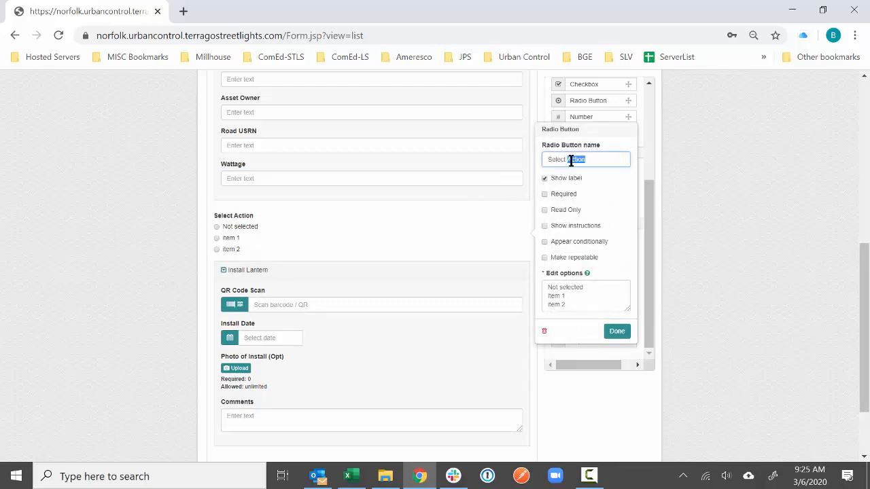
text(Act)
- Give Action the options Install Lantern, Replace Lantern and Remove Lantern
drag(569, 302, 551, 283)
click(577, 306)
triple_click(549, 293)
text(Inst)
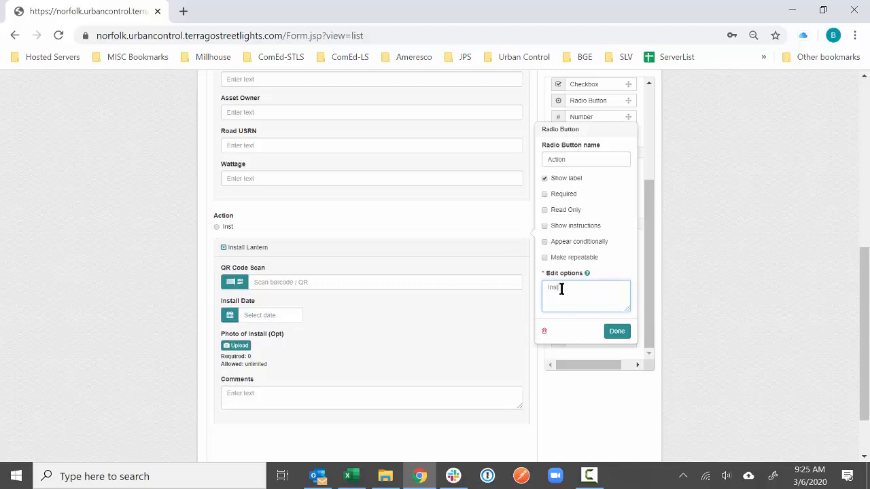
text(all Lantern Repla)
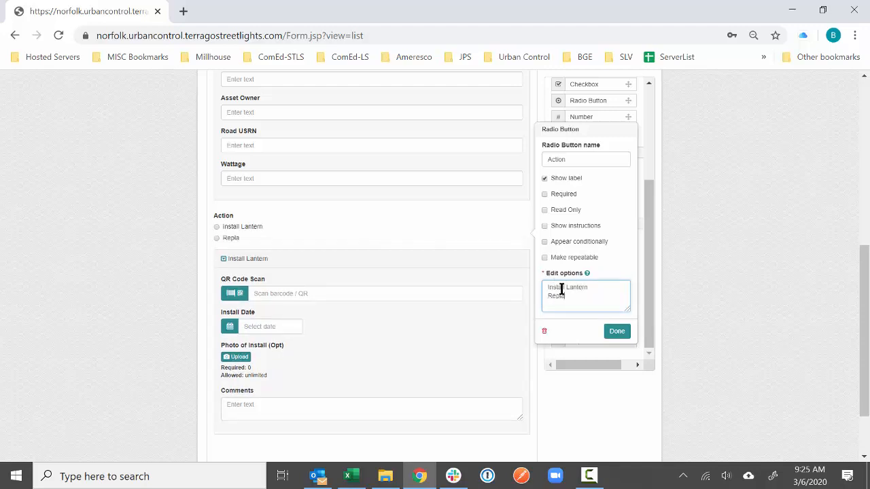
text(ce Lantern)
key(Return)
text(Re)
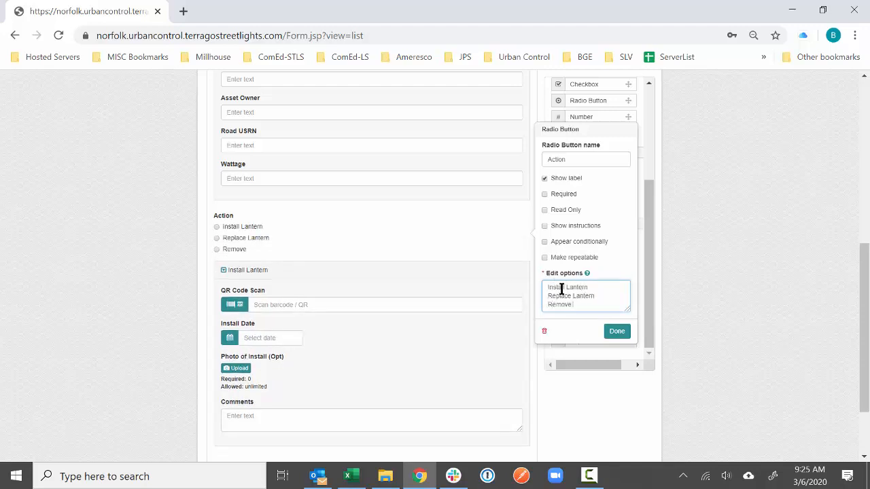
click(629, 330)
click(371, 270)
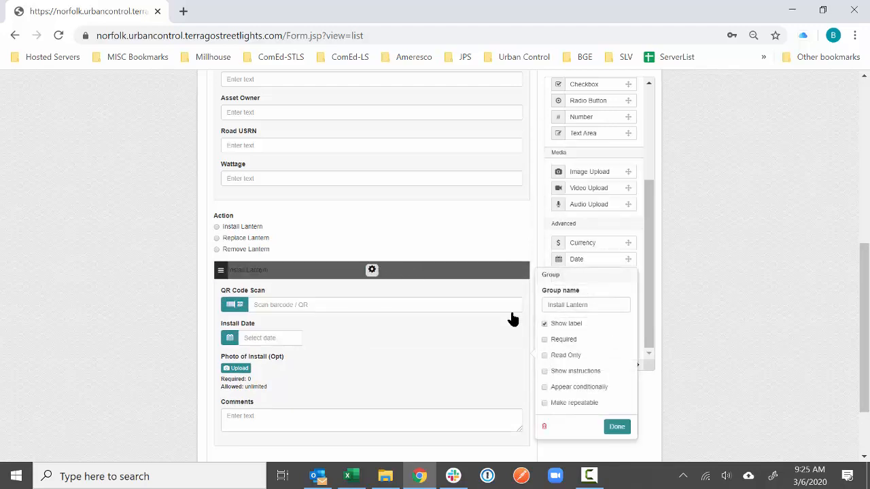
- Show the Install Lantern group only when Action equals Install Lantern
click(552, 389)
click(554, 401)
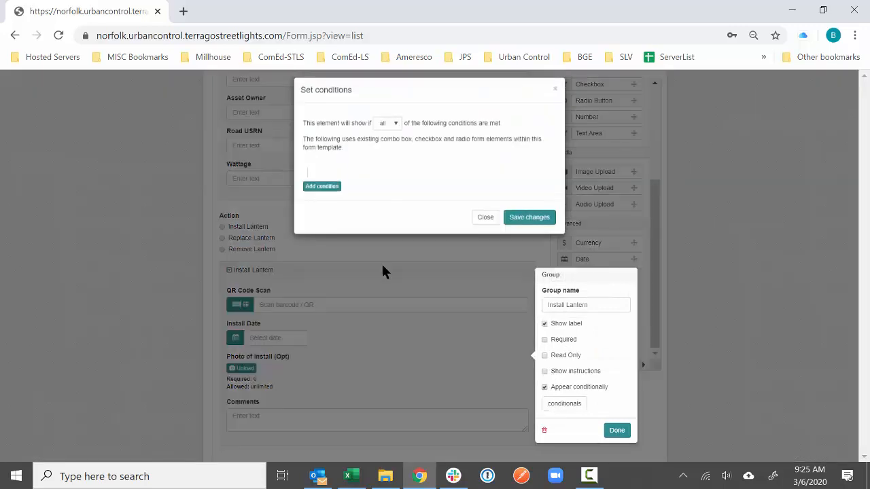
click(310, 192)
click(333, 185)
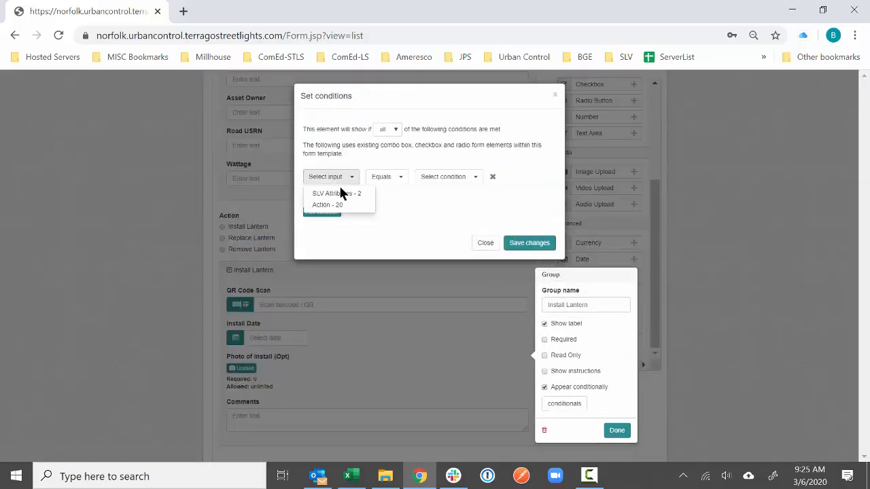
click(340, 205)
click(442, 176)
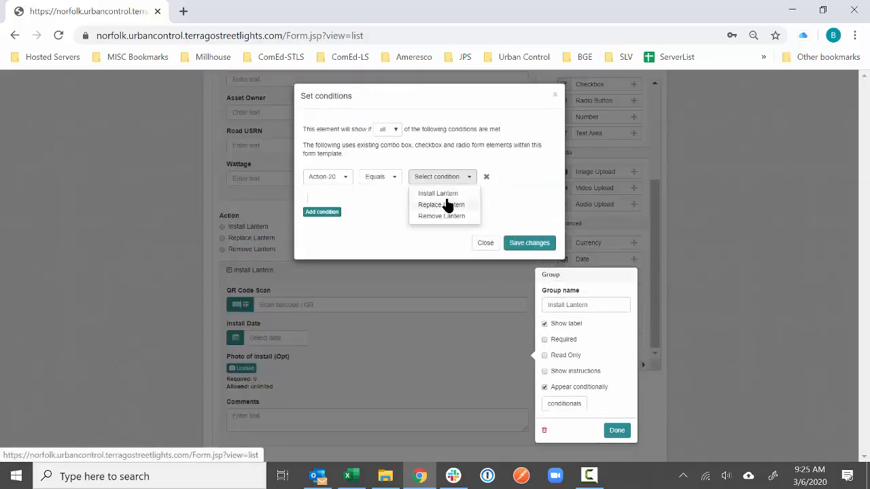
click(445, 193)
click(514, 243)
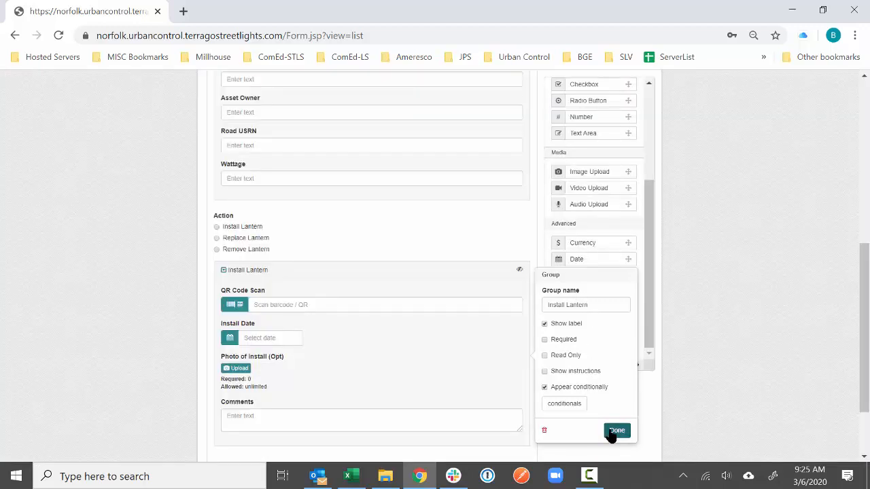
click(615, 430)
- Add another Group below the Install Lantern group
scroll(476, 345, down, 1)
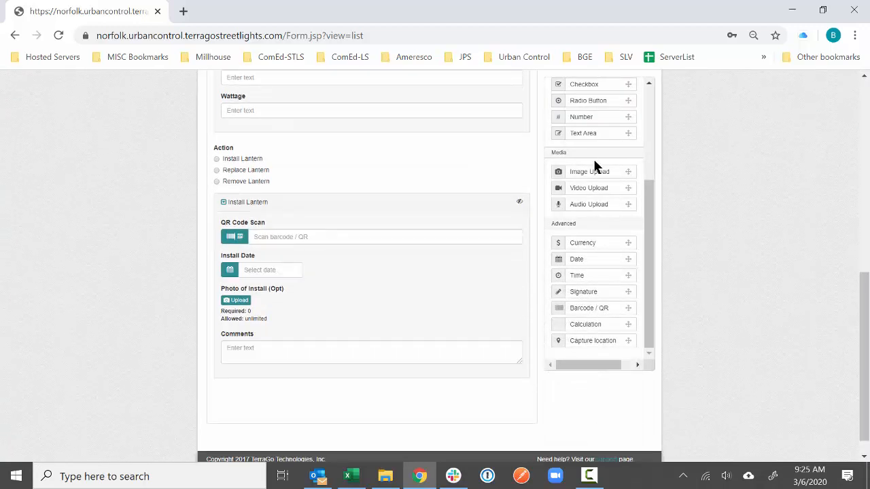
scroll(610, 131, up, 1)
scroll(609, 131, up, 3)
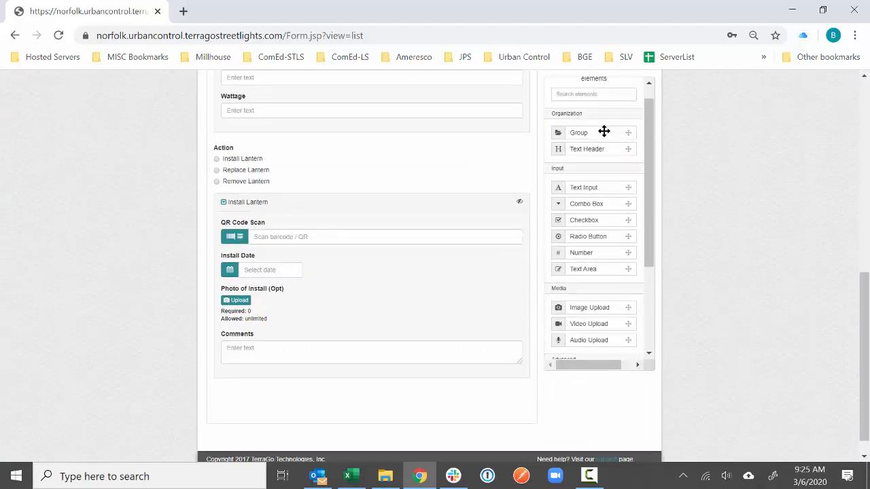
drag(604, 131, 357, 412)
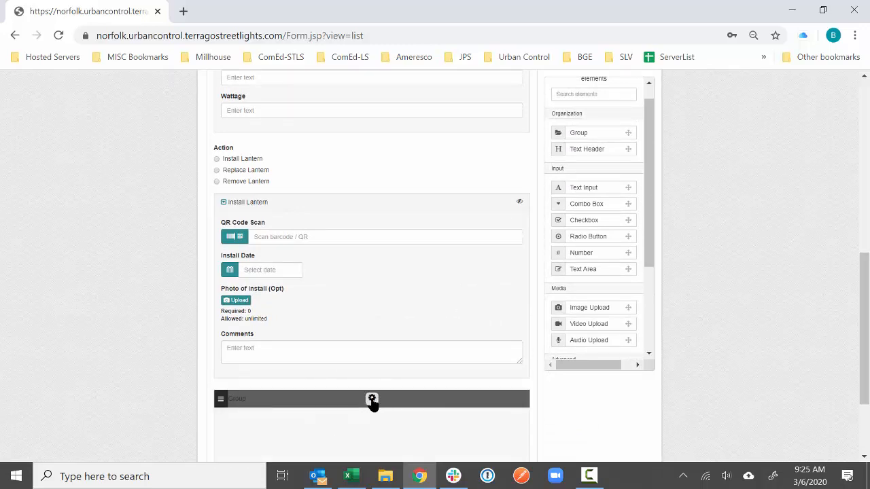
- Name the new group Replace Lantern, shown only when Action equals Replace Lantern
click(574, 386)
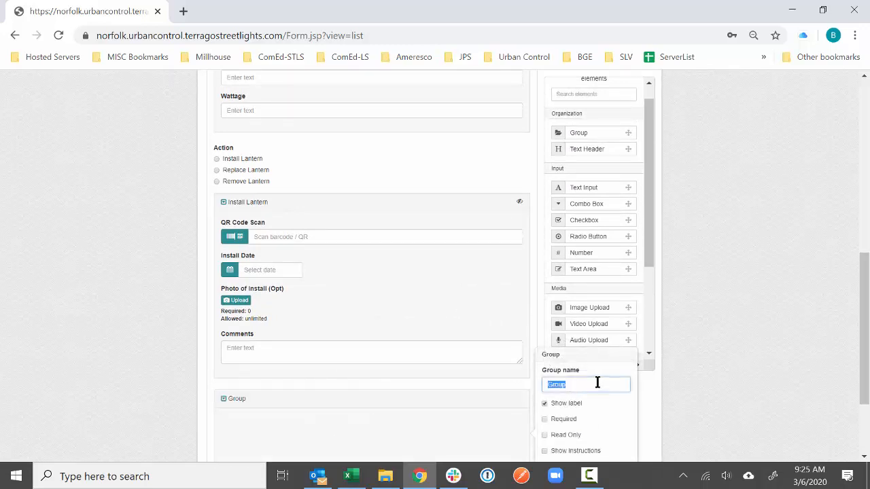
text(Replace Lantern)
scroll(596, 384, down, 1)
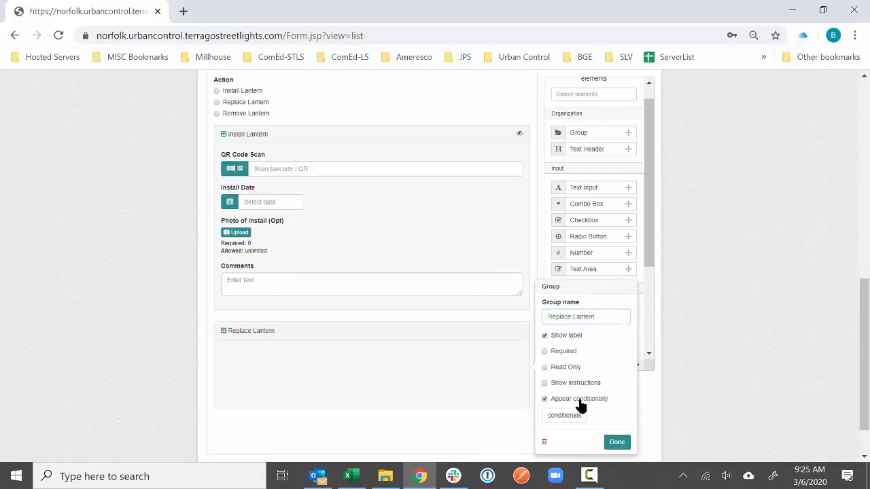
click(579, 399)
click(333, 194)
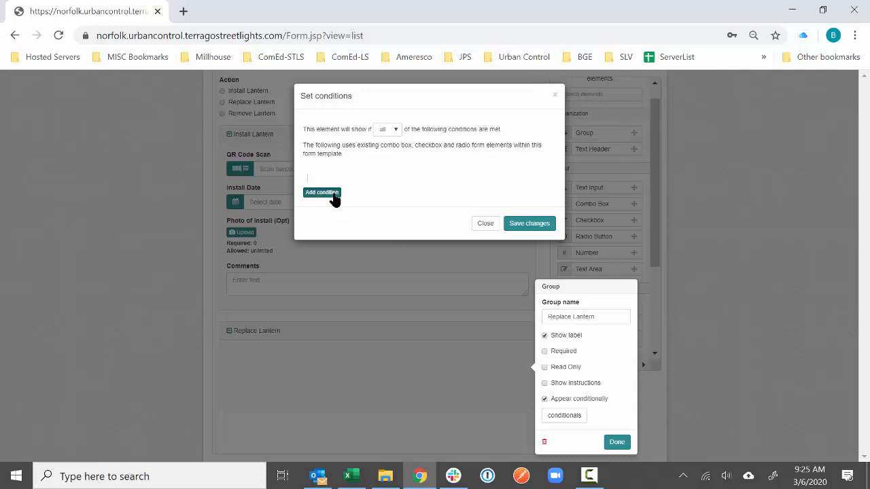
click(331, 178)
click(333, 205)
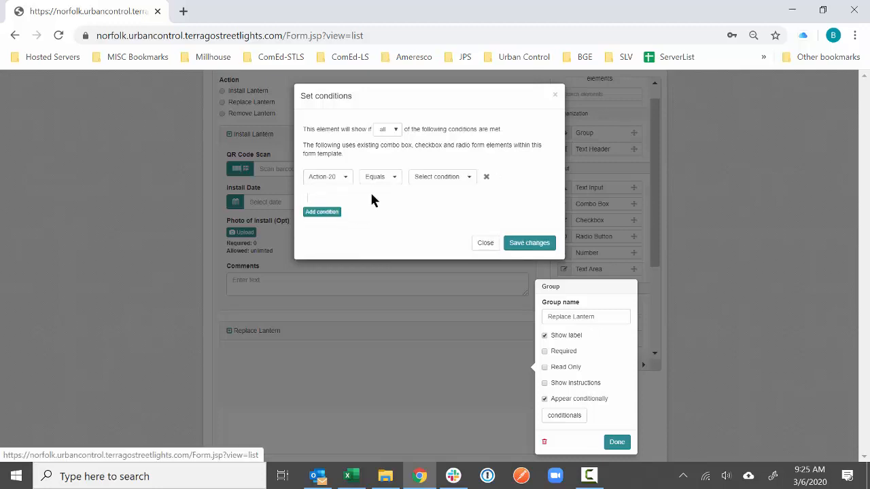
click(411, 178)
click(429, 205)
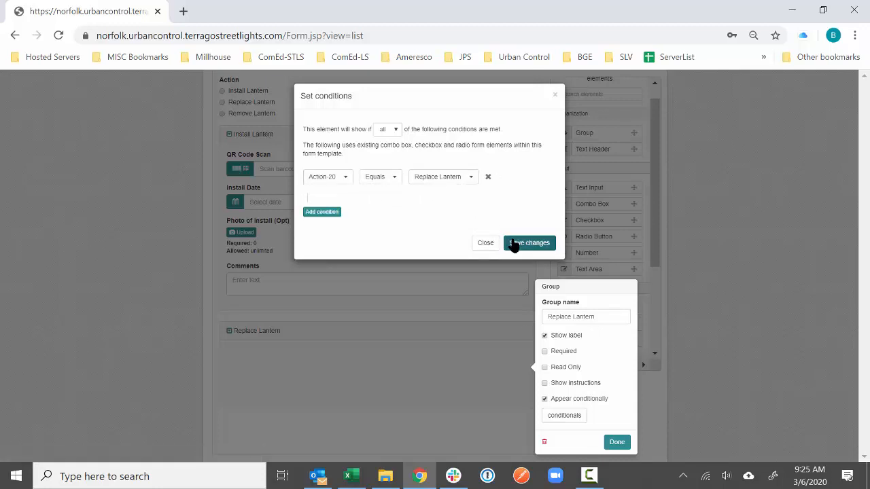
click(523, 243)
click(615, 444)
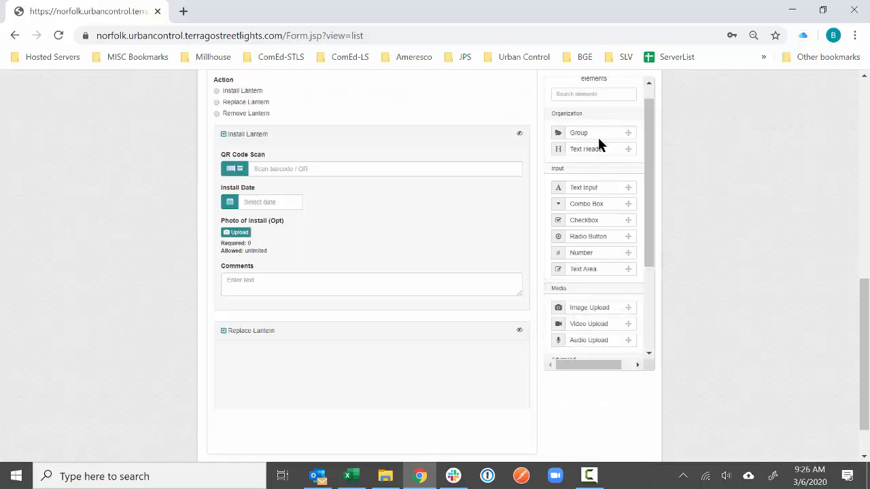
- Add another group at the bottom of the form and name it Remove Lantern
drag(598, 138, 372, 435)
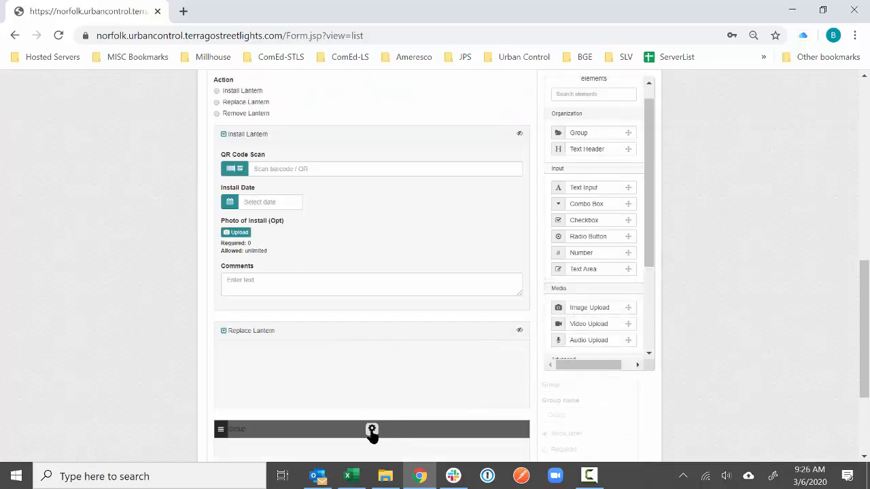
click(372, 432)
double_click(566, 416)
text(Remove Lantern)
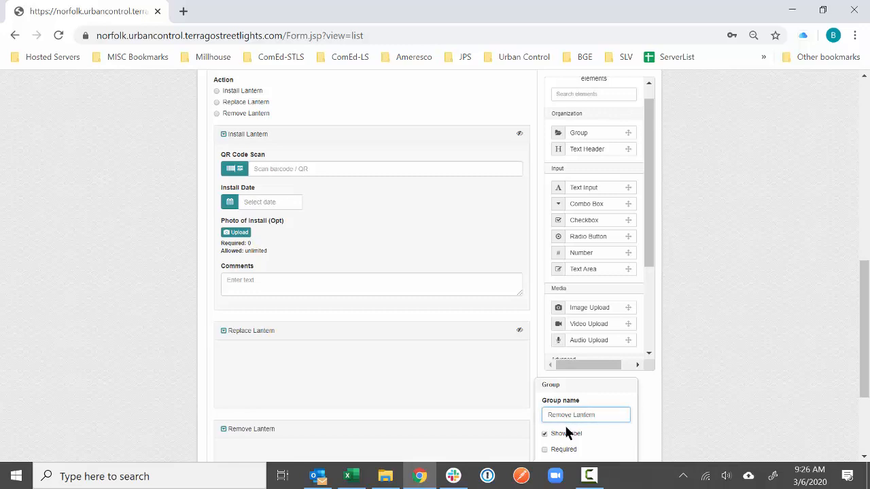
scroll(564, 424, down, 1)
- Show the Remove Lantern group only when Action equals Remove Lantern
click(545, 429)
click(564, 446)
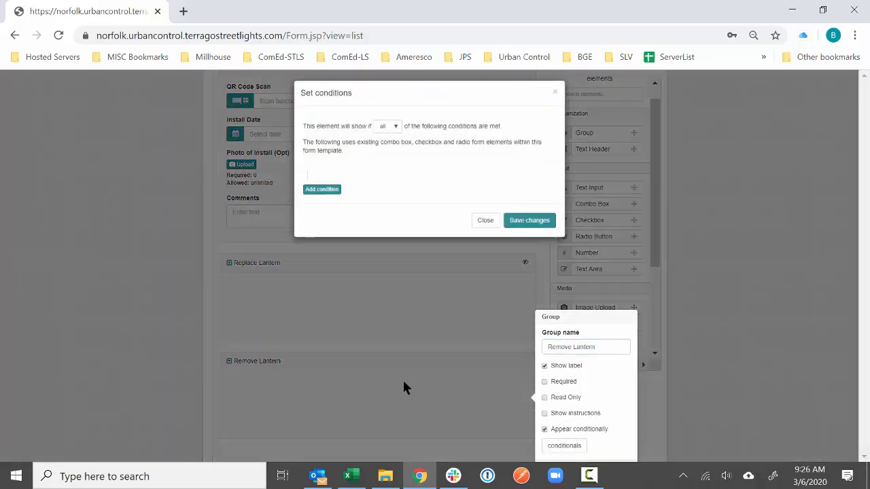
click(329, 190)
click(339, 178)
click(335, 206)
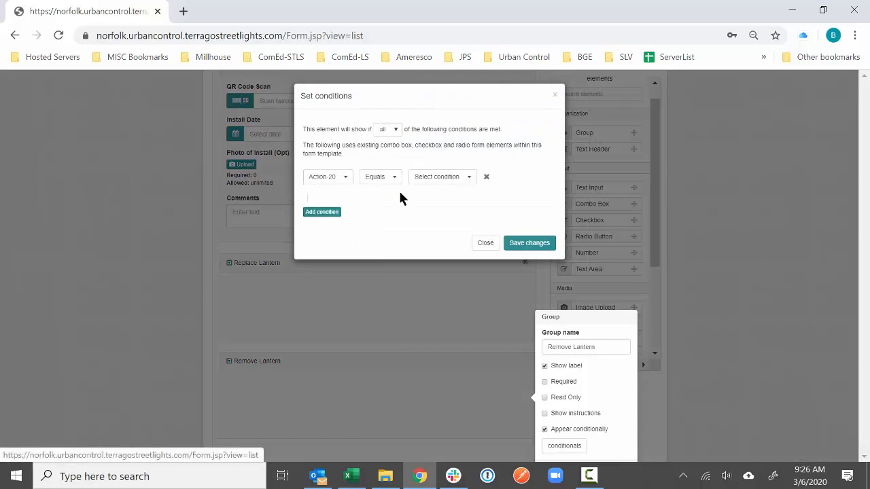
click(441, 176)
click(451, 216)
click(524, 244)
scroll(583, 379, down, 1)
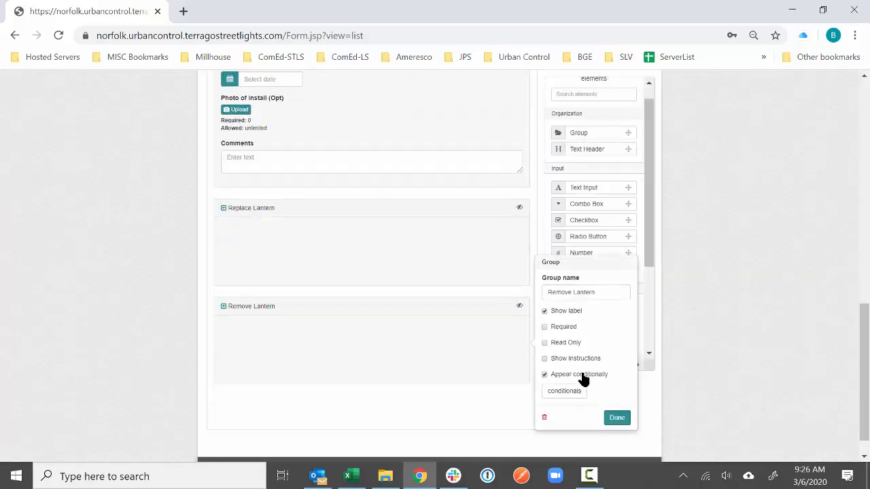
scroll(583, 380, down, 1)
click(607, 388)
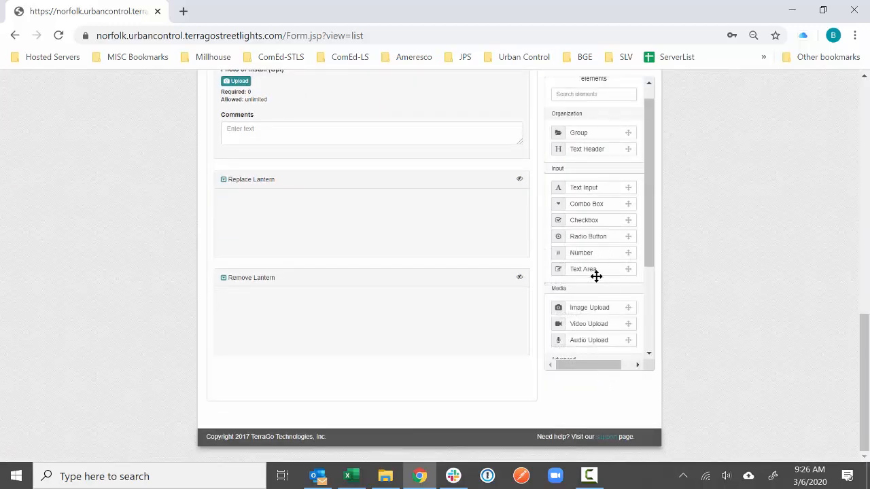
- Add a required 'QR Code being replaced' scan field with MAC Address validation to Replace Lantern
scroll(592, 312, down, 2)
drag(597, 310, 369, 214)
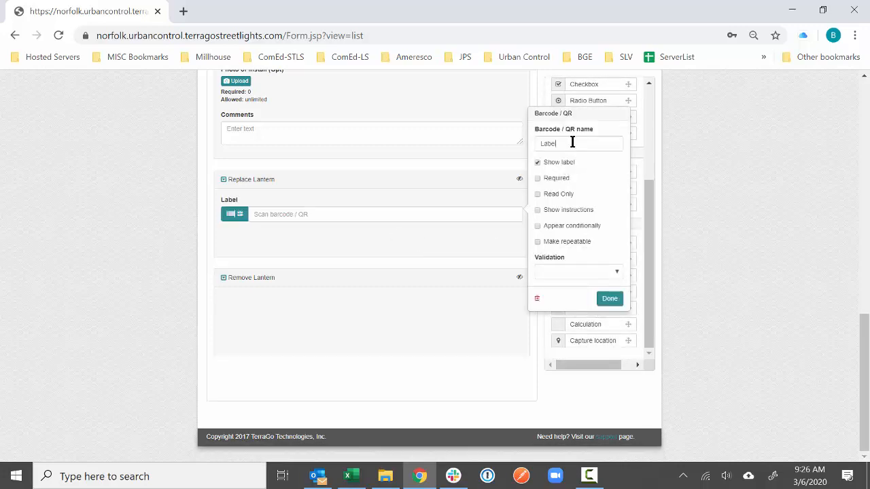
double_click(573, 144)
text(QR)
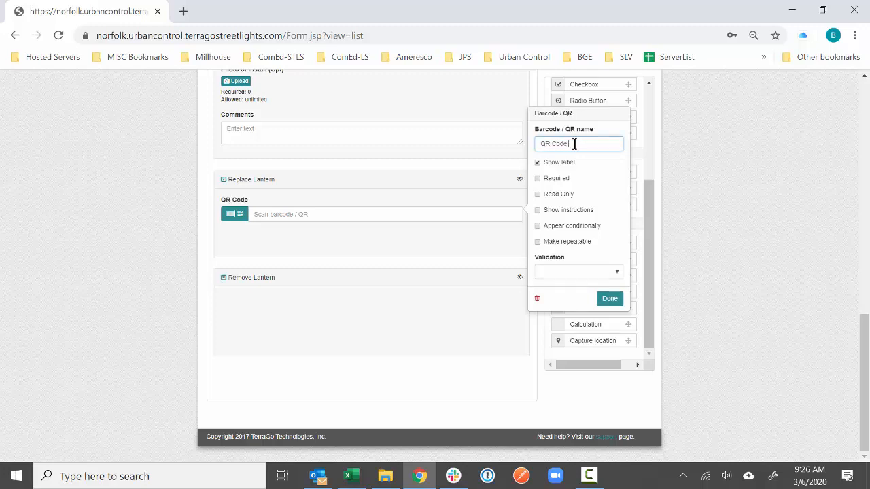
key(BackSpace)
text(R Code being replaced)
click(554, 180)
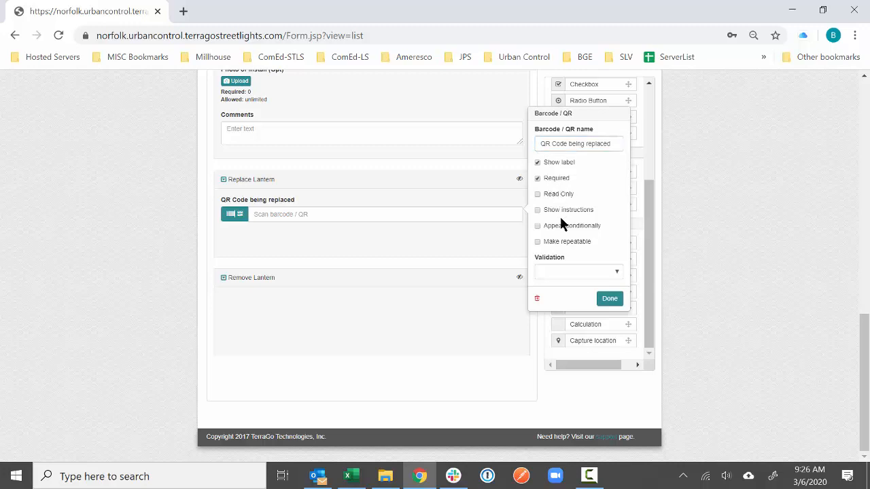
click(588, 272)
click(585, 332)
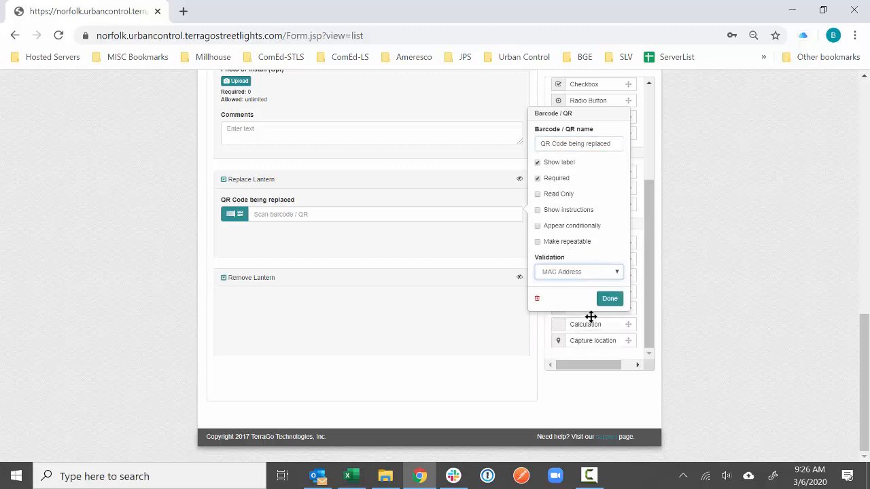
click(610, 299)
- Add a required Replacement Date field to the Replace Lantern group
drag(596, 262, 385, 249)
click(585, 190)
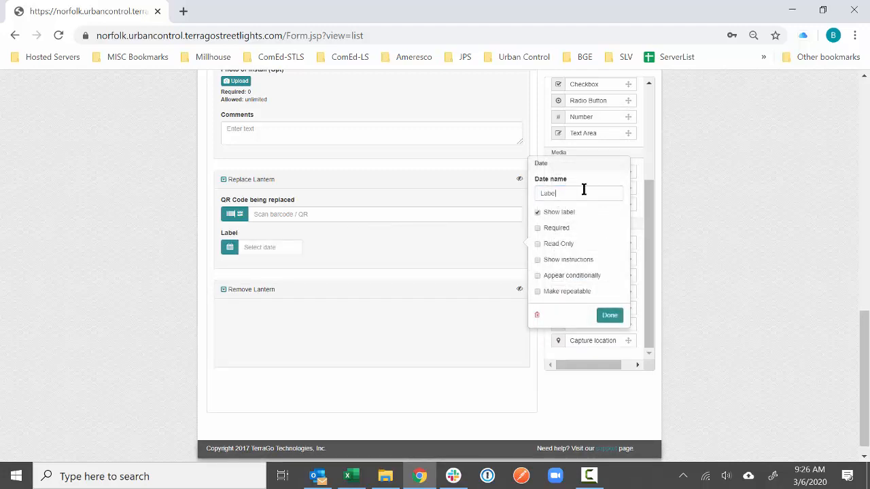
text(Replacement Date)
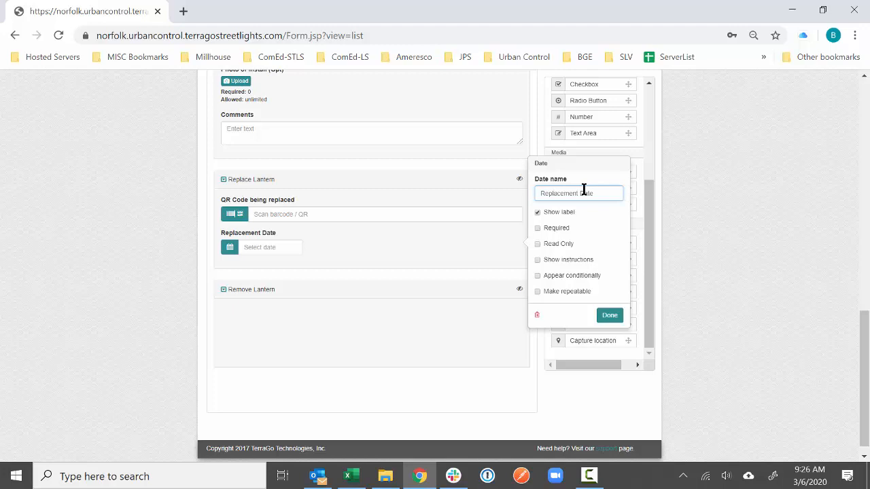
click(556, 229)
click(611, 317)
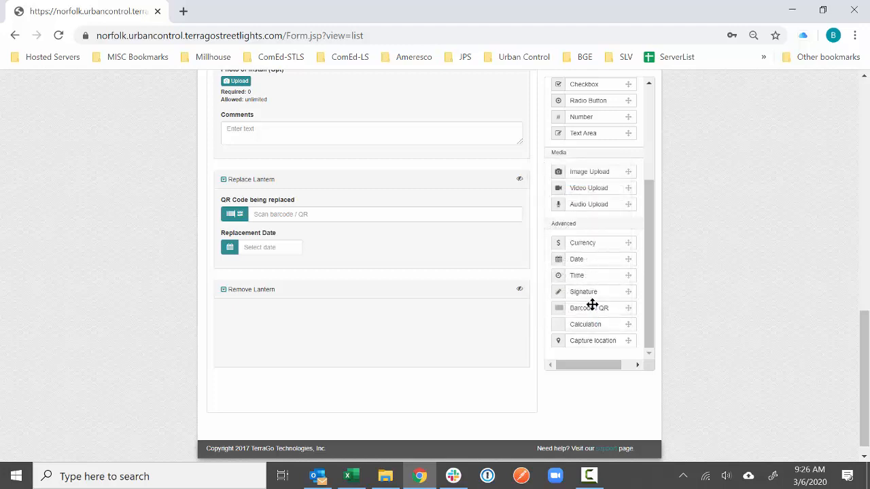
- Add a required New QR Code scan field with MAC Address validation below Replacement Date
drag(586, 307, 332, 276)
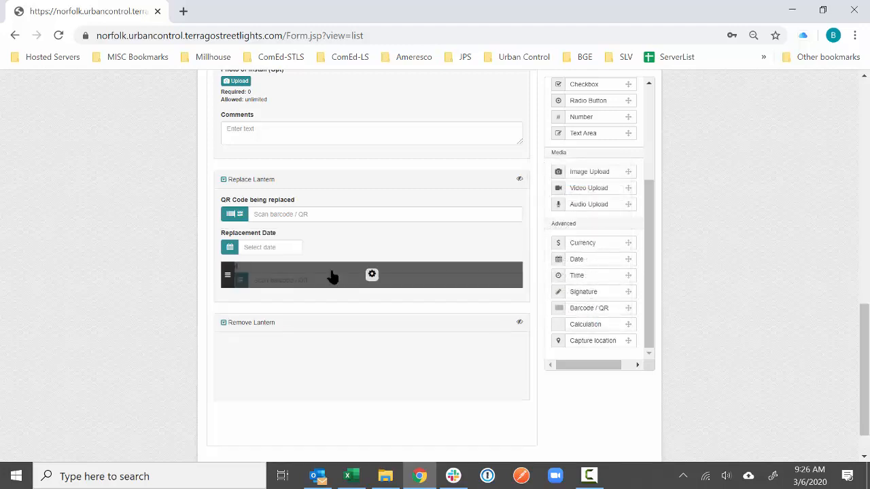
click(600, 209)
key(ctrl+a)
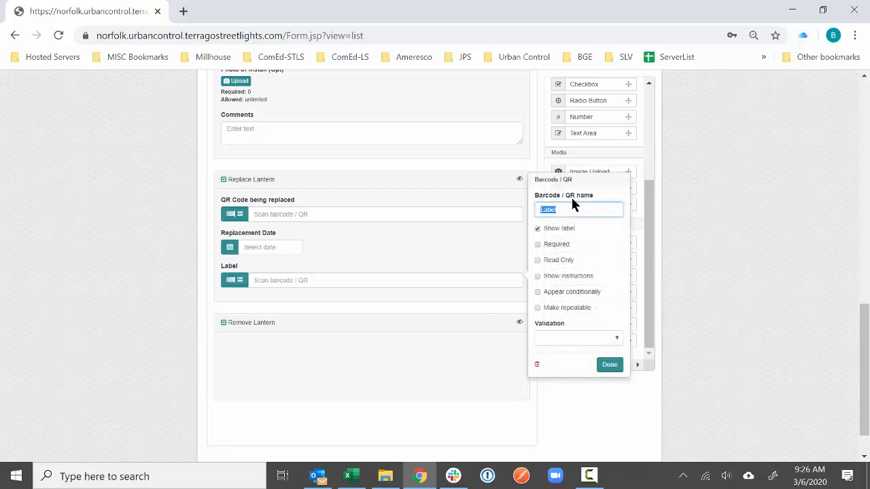
text(New QR Code)
click(554, 246)
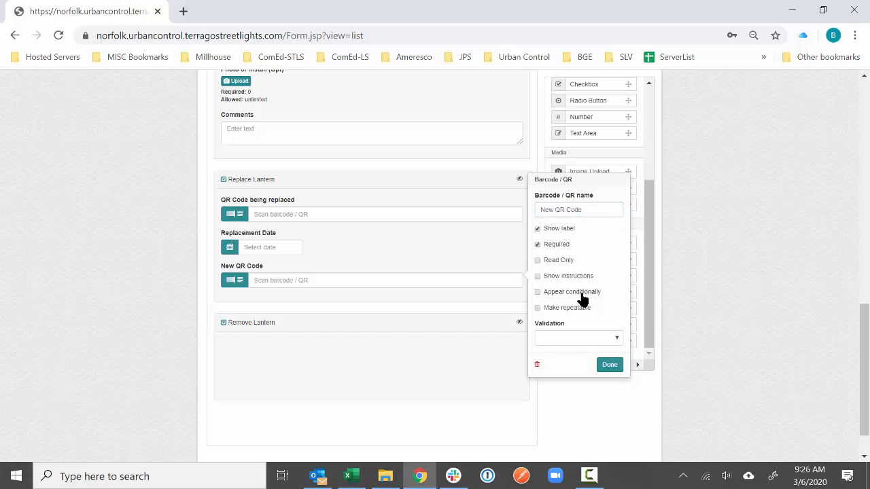
click(583, 338)
click(569, 406)
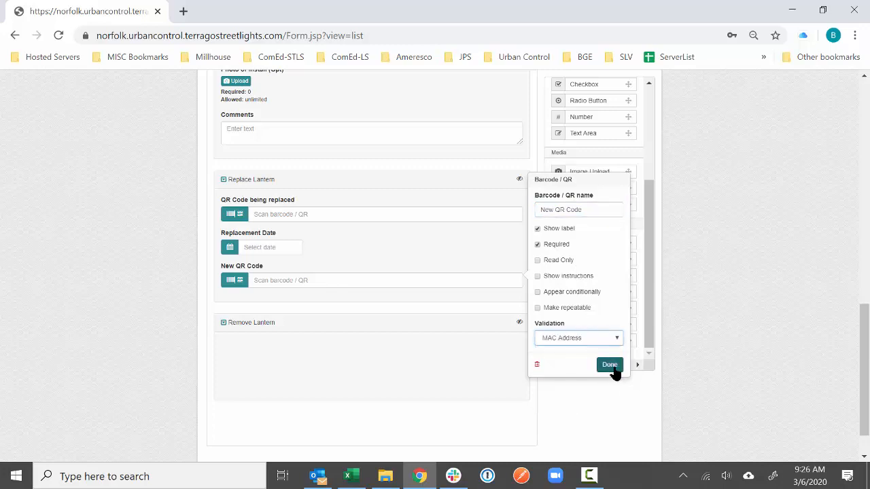
click(609, 365)
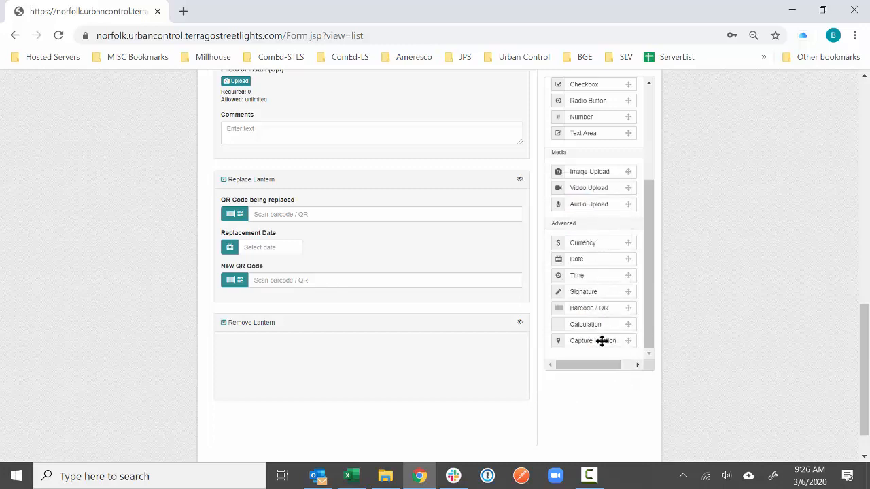
- Add a Comments text area below New QR Code in Replace Lantern
drag(495, 219, 371, 312)
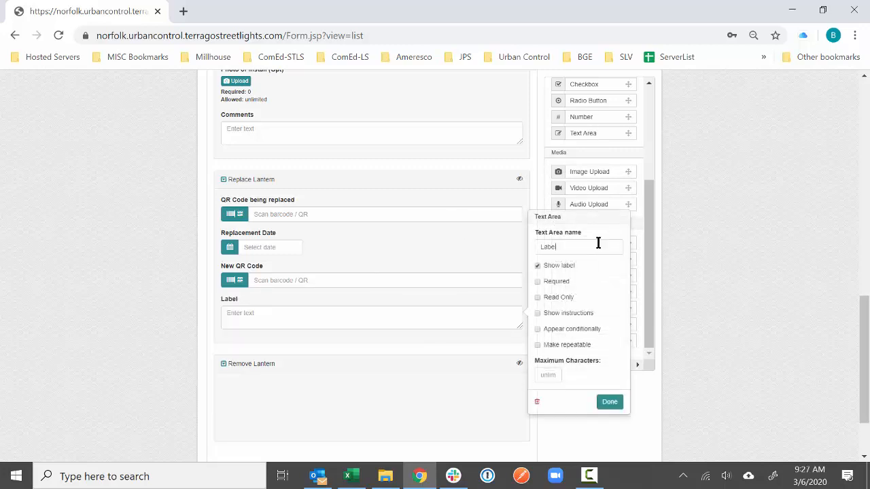
click(600, 244)
text(Comments)
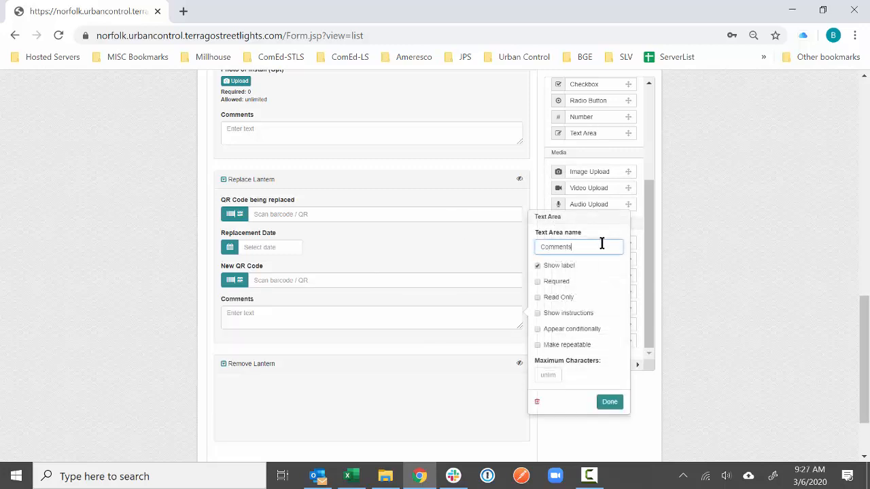
click(610, 402)
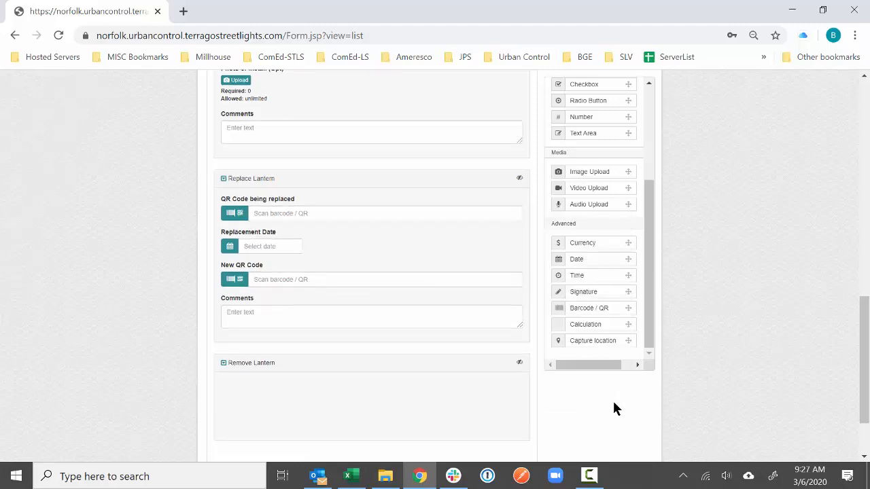
scroll(613, 408, down, 1)
click(371, 112)
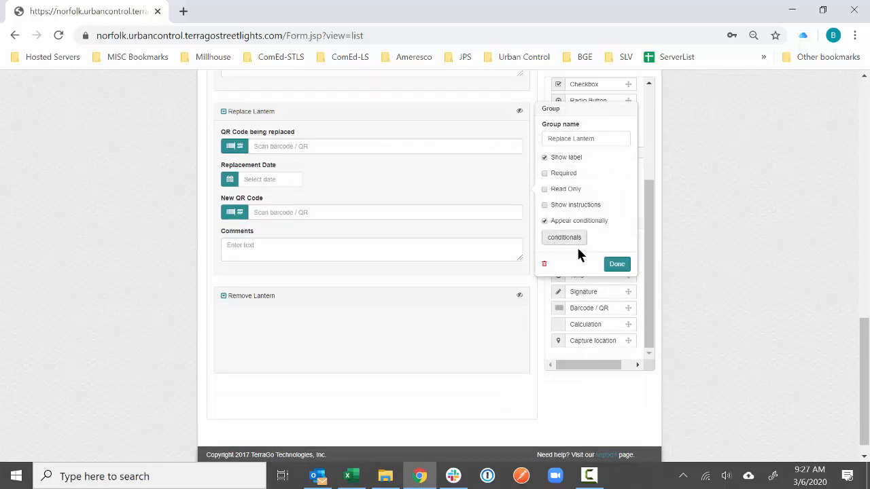
- Save the Streetlight Operations form template
click(619, 267)
scroll(694, 204, up, 10)
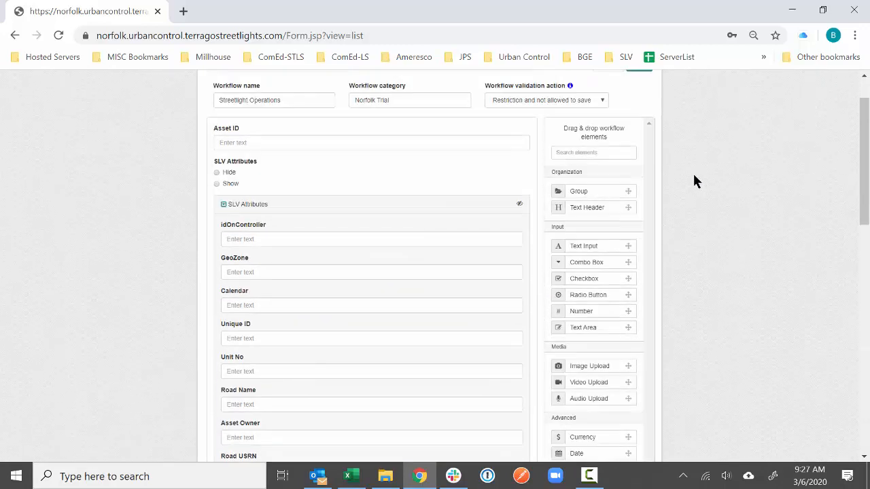
click(640, 118)
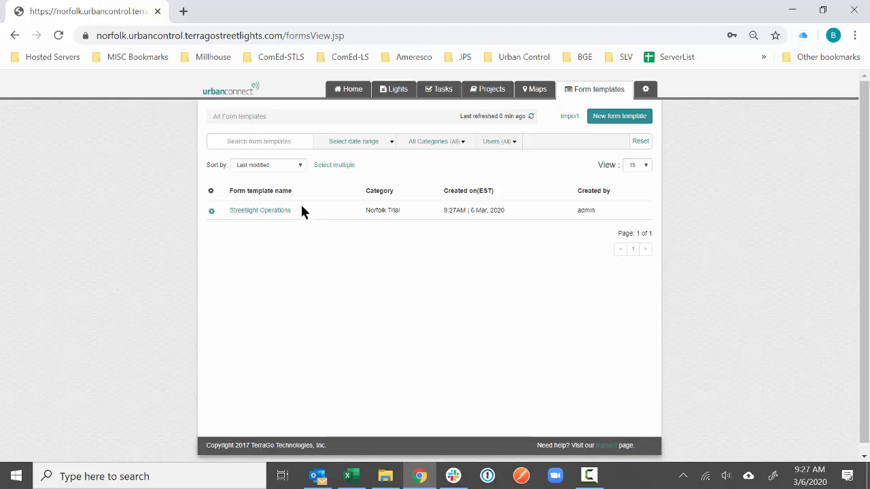
- Reopen Streetlight Operations and make the Replace Lantern group repeatable
click(286, 211)
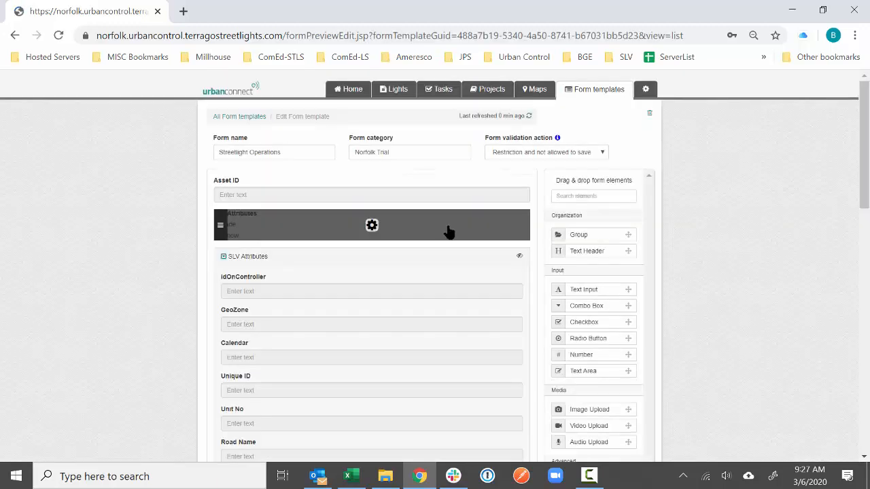
scroll(449, 235, down, 5)
click(372, 301)
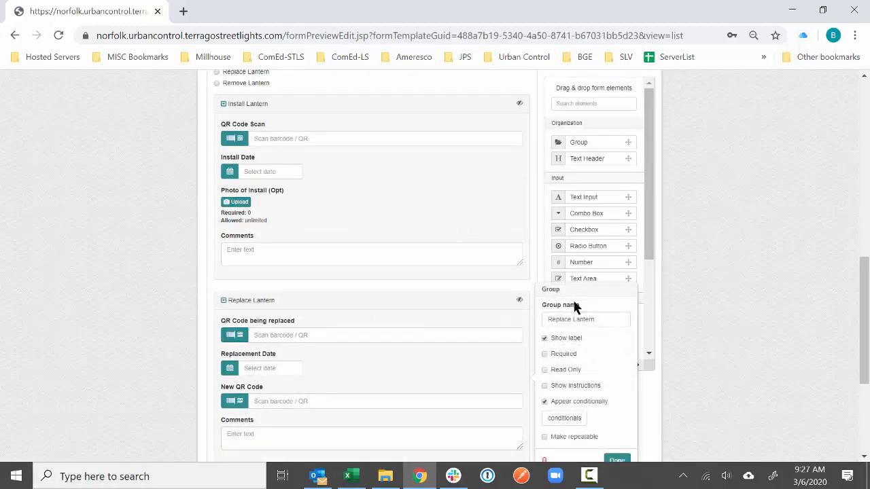
scroll(578, 313, down, 2)
click(566, 304)
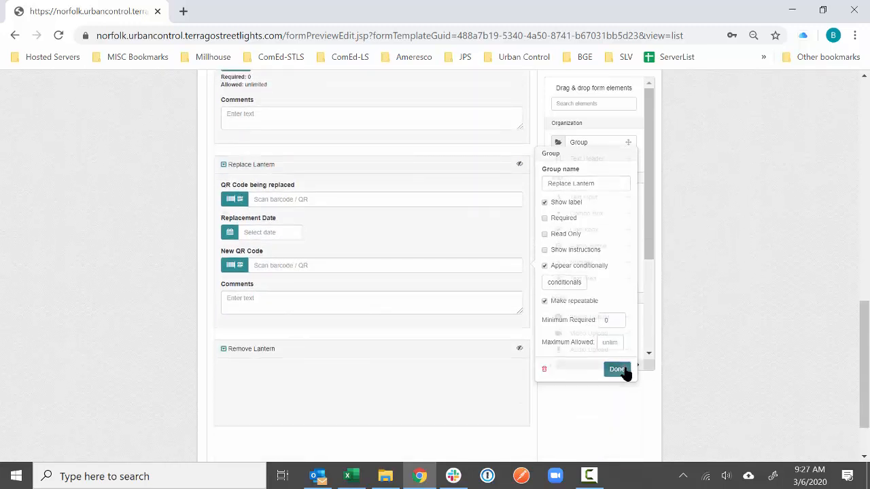
click(617, 368)
scroll(571, 224, down, 1)
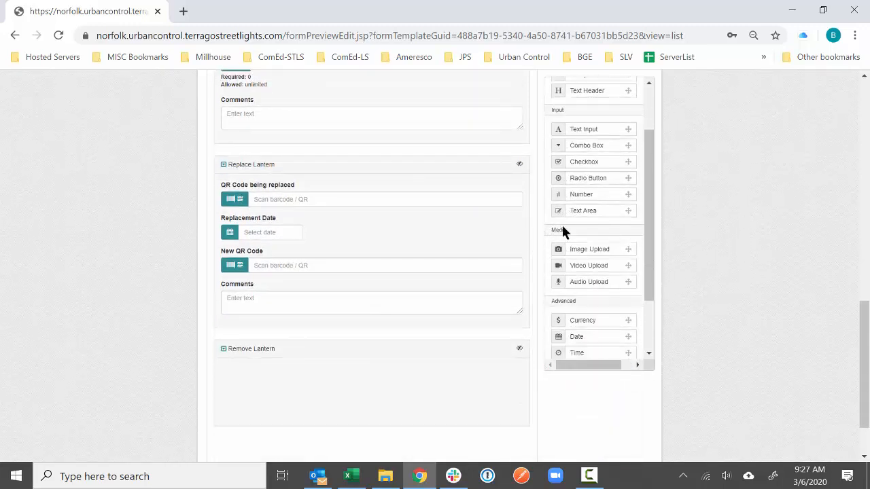
scroll(597, 272, down, 1)
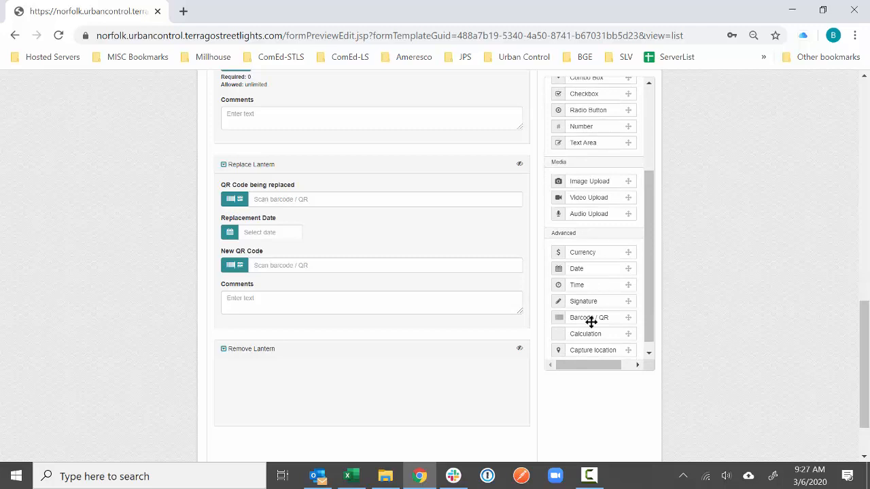
- Add a Barcode / QR field named 'QR Code being removed' with MAC Address validation
drag(568, 325, 371, 382)
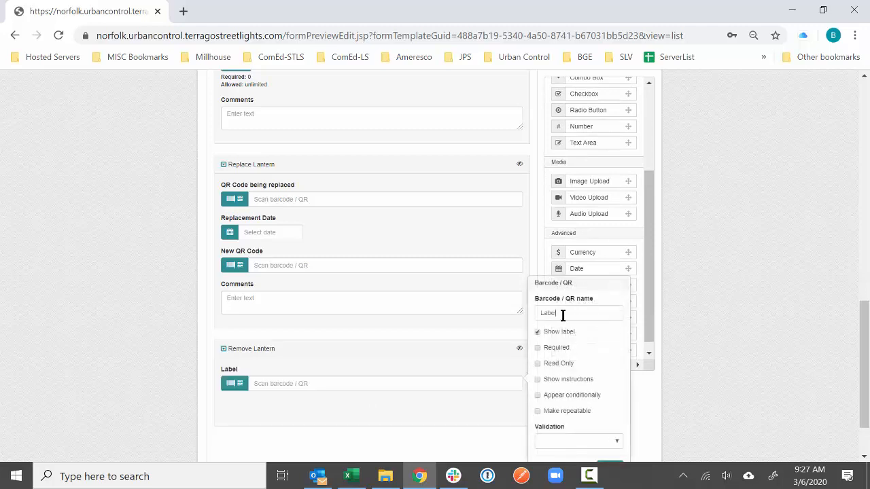
double_click(568, 317)
text(QR Code being removed)
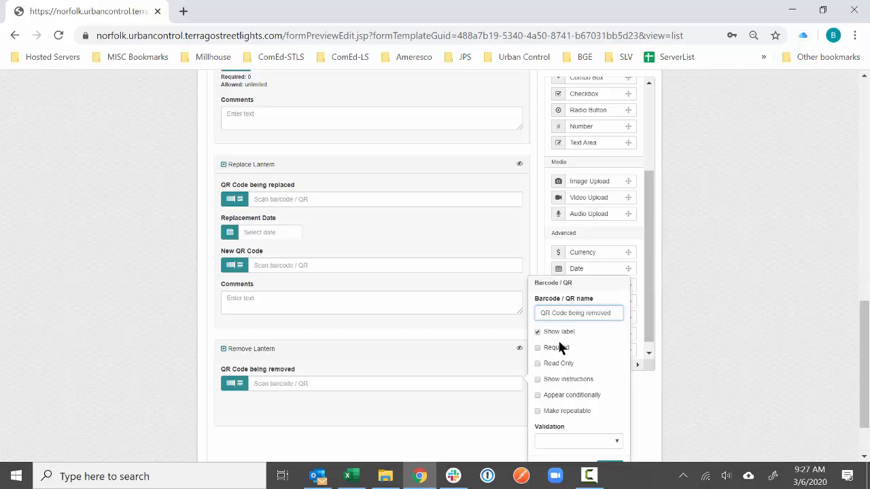
click(558, 354)
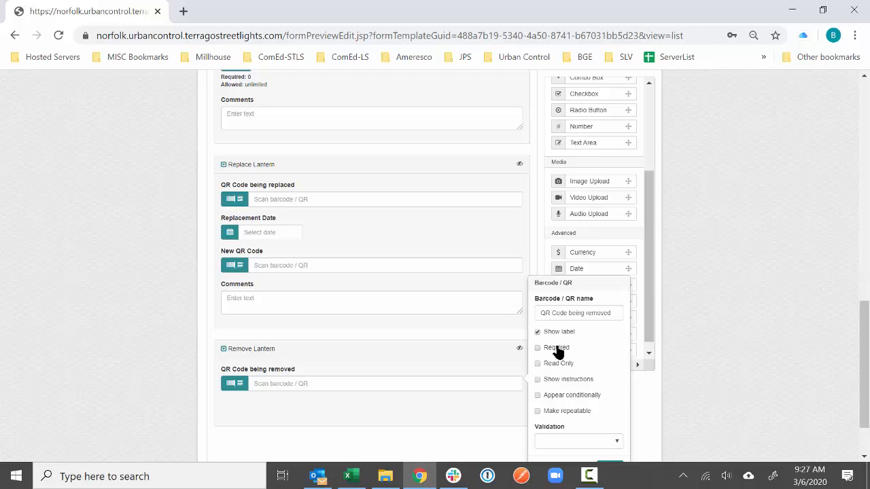
scroll(607, 393, down, 1)
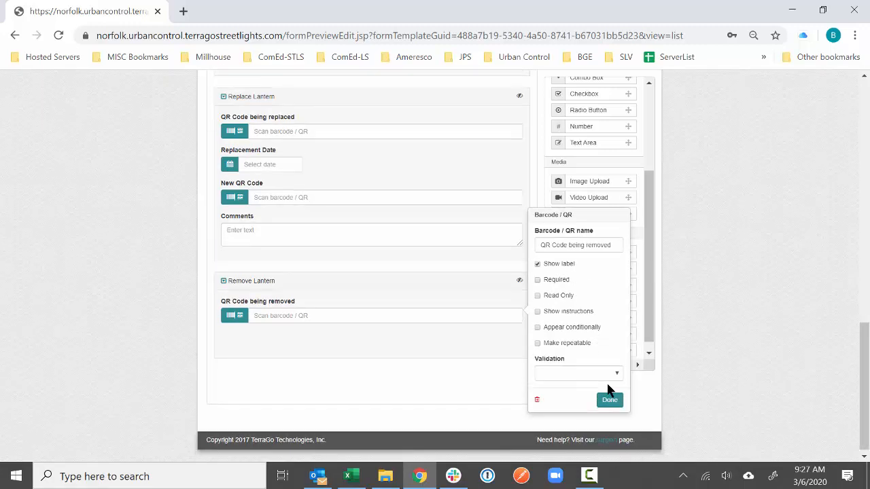
click(607, 375)
click(575, 436)
click(600, 401)
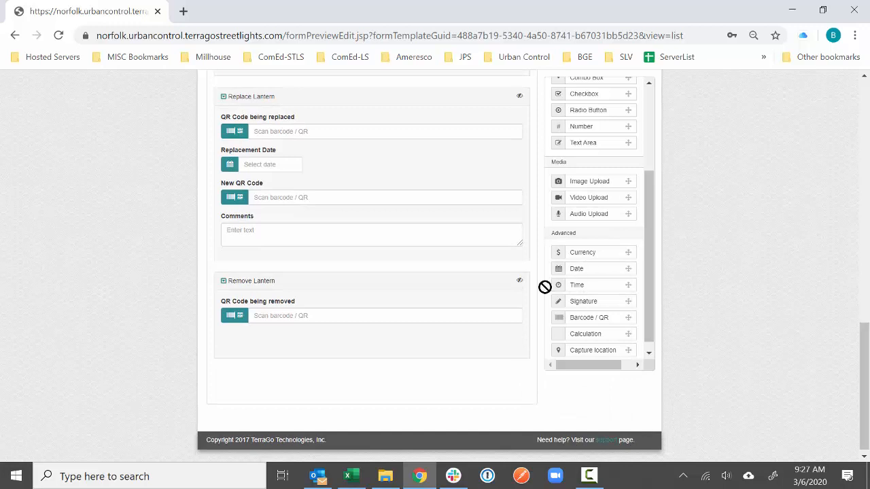
- Add a required Removal Date field, then place a new dropdown in Remove Lantern
drag(545, 286, 371, 346)
double_click(567, 299)
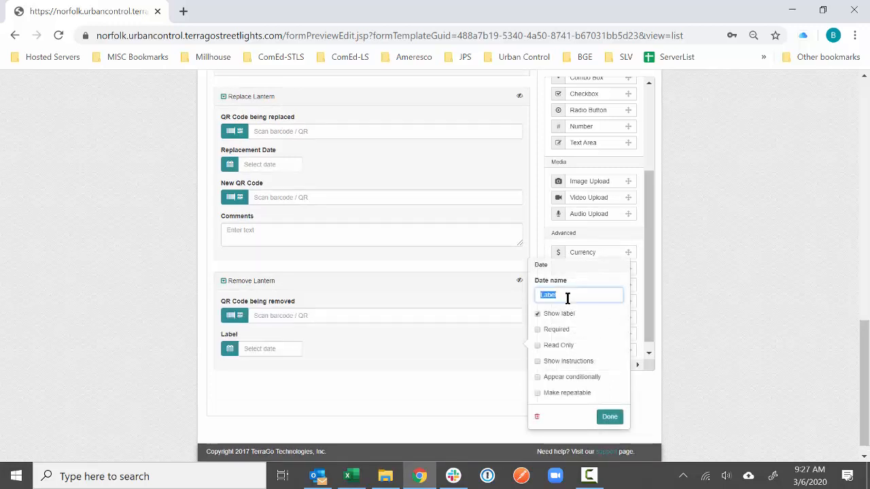
text(Removal Date)
click(554, 332)
click(610, 417)
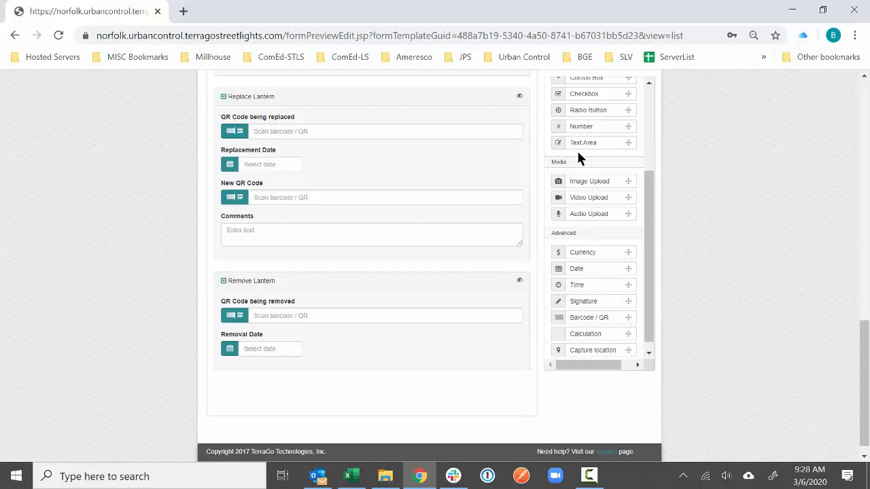
scroll(590, 115, up, 1)
drag(592, 148, 373, 346)
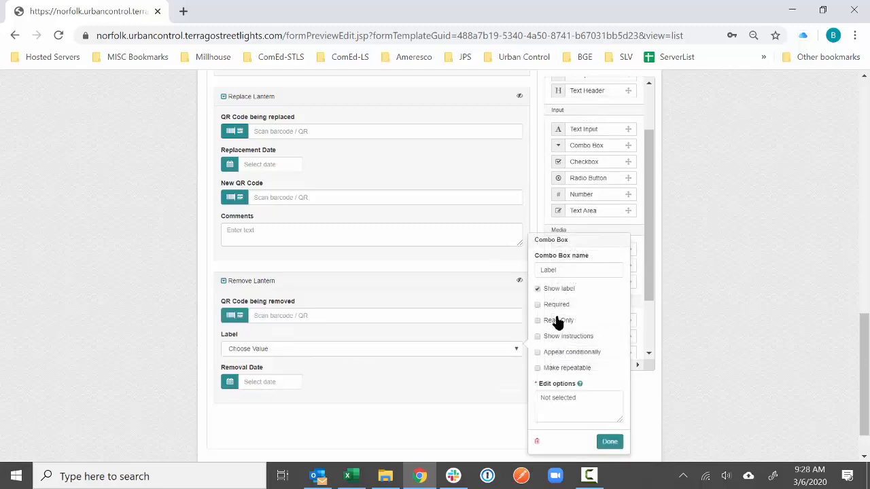
- Name the dropdown Reason for Removal, make it required, with options Installed on wrong lantern, Pole Knocked Down, Pole Removed, Other
double_click(578, 270)
text(Reason for Removal)
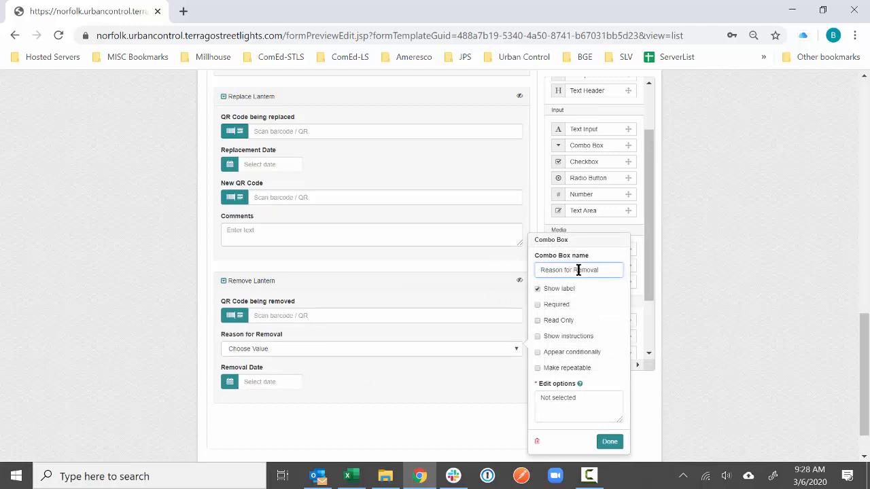
click(577, 402)
text(Select From Belo)
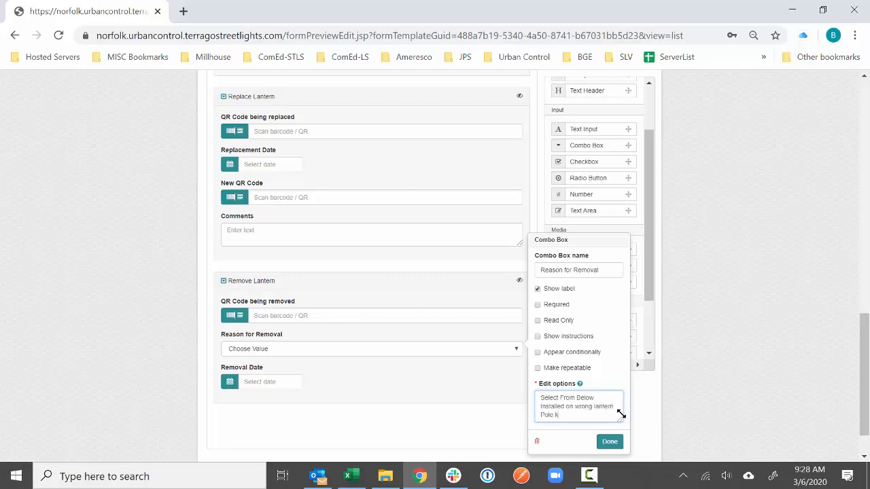
text(wn)
key(Return)
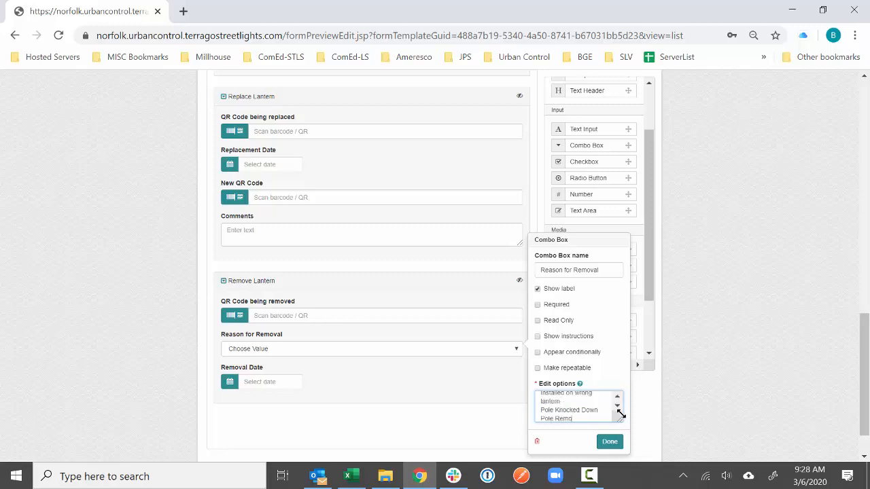
key(Return)
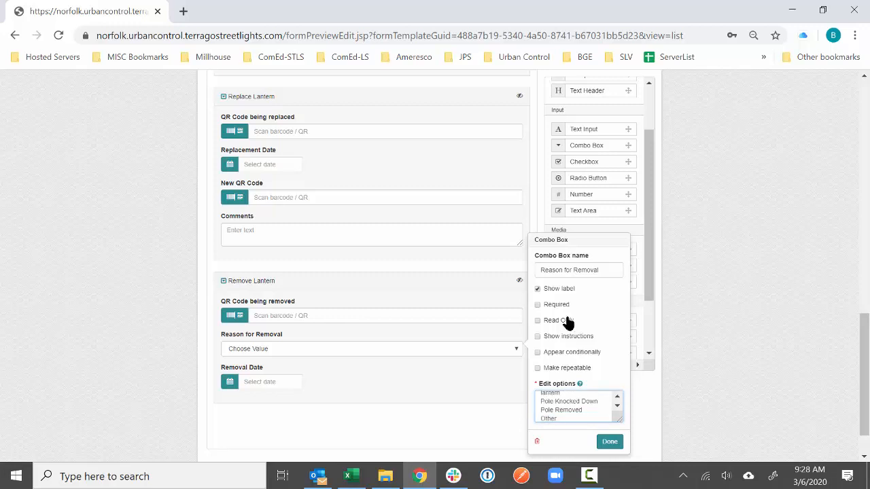
click(538, 304)
click(612, 443)
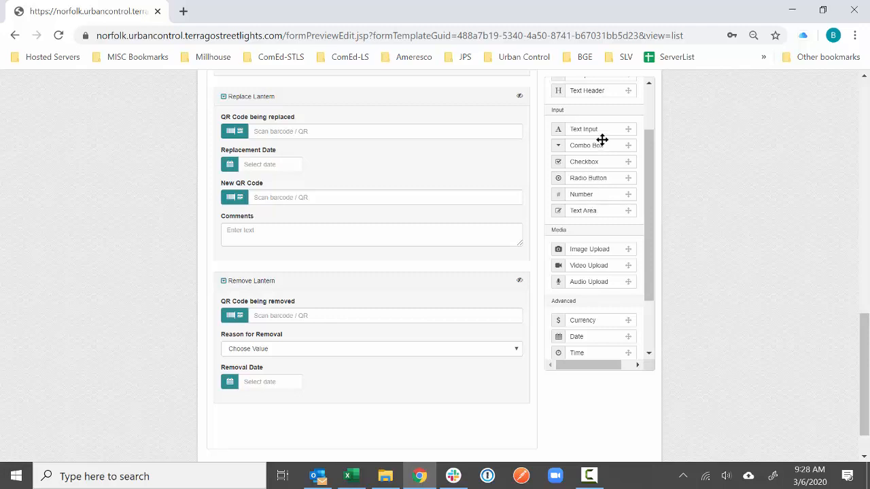
- Add a text field named Other below Reason for Removal and make it conditional
drag(603, 134, 391, 383)
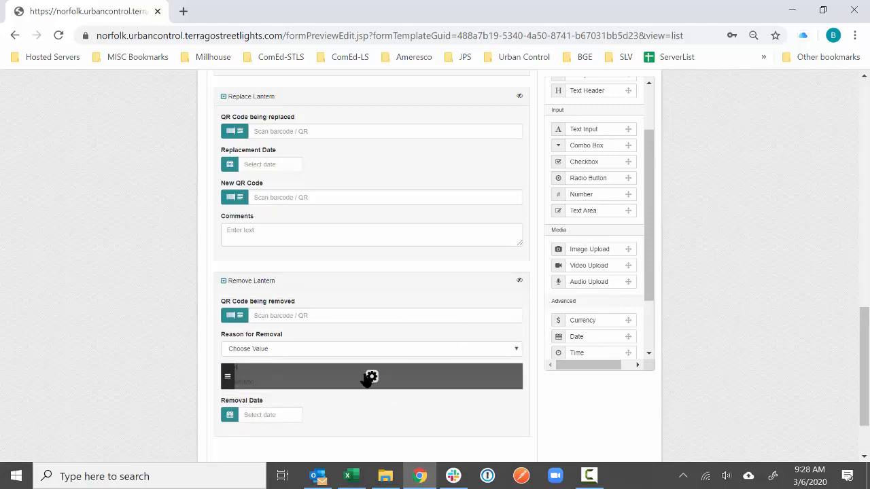
double_click(570, 296)
text(Other)
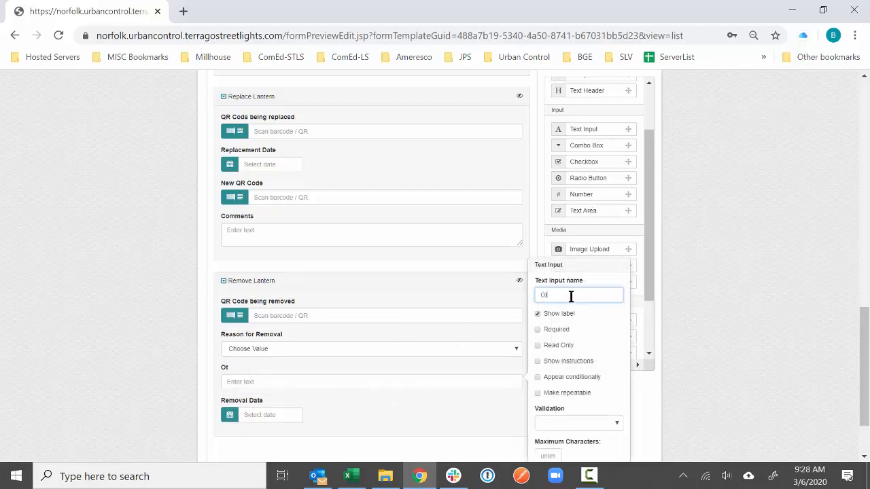
click(562, 380)
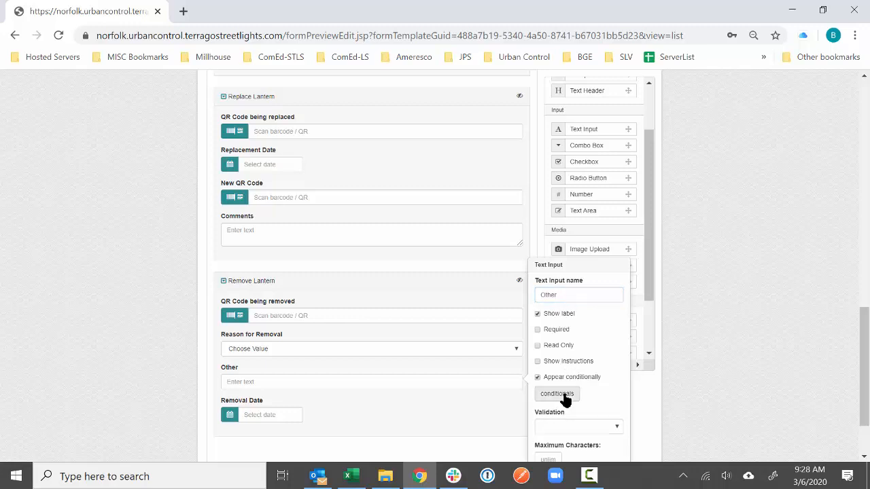
click(560, 395)
- Set the Other field's condition to Reason for Removal equals Other and save it
click(318, 194)
click(349, 179)
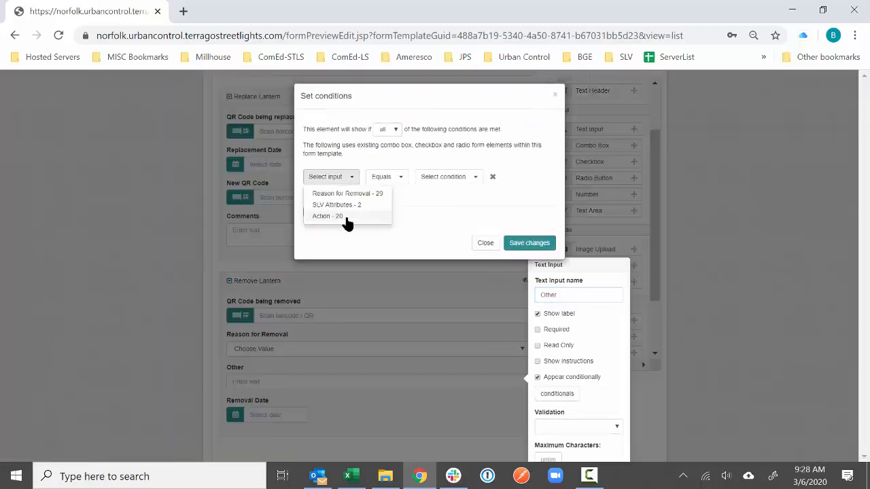
click(345, 219)
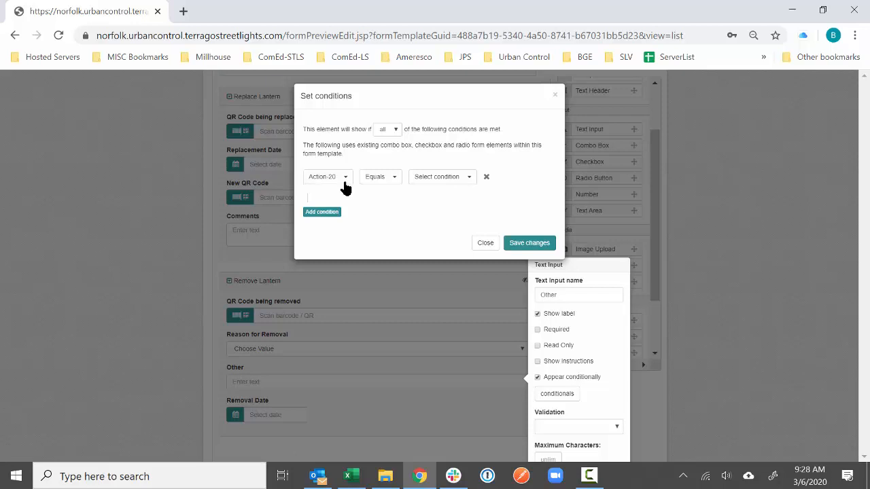
click(344, 179)
click(346, 196)
click(465, 178)
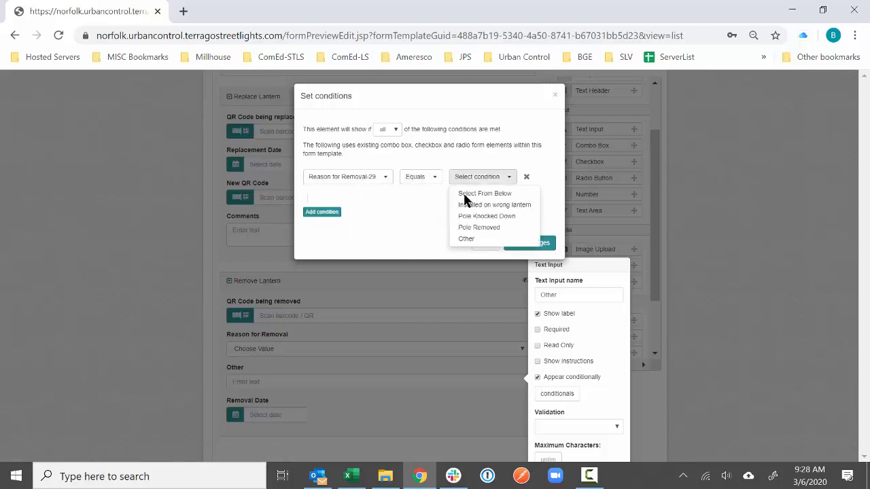
click(466, 238)
click(516, 243)
scroll(601, 430, down, 1)
click(603, 423)
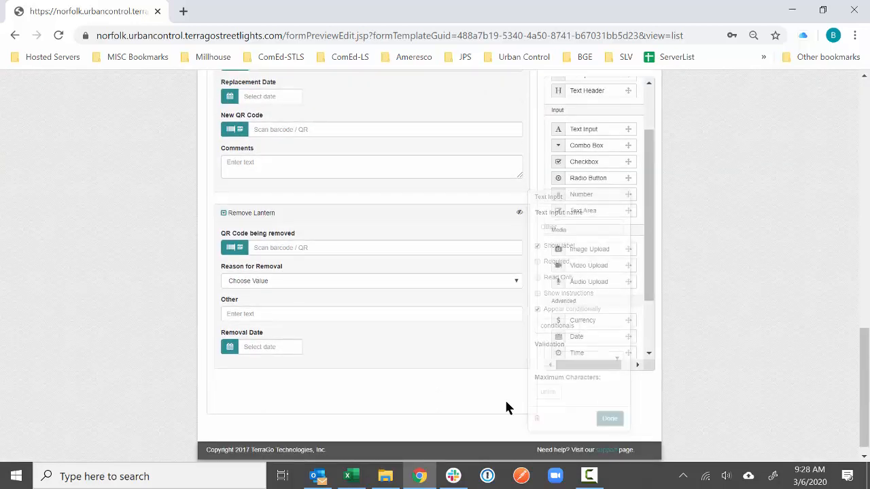
- Review the Reason for Removal field's options, starting with Installed on wrong lantern
click(372, 276)
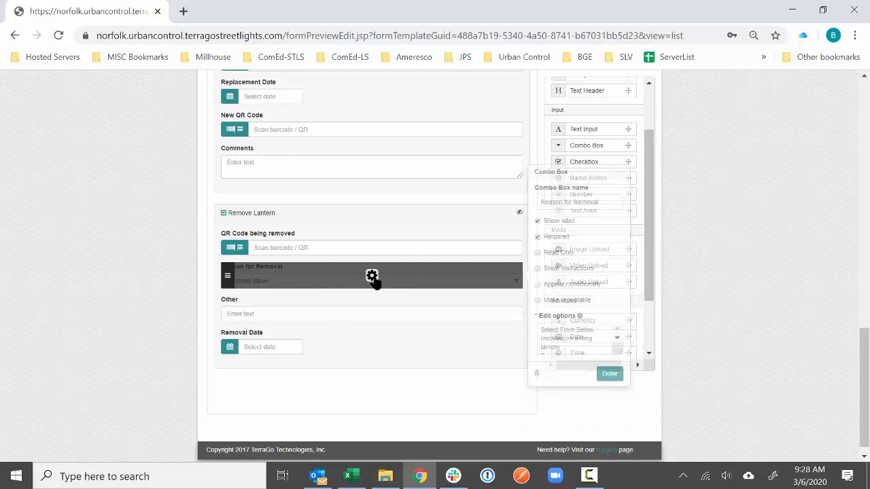
drag(596, 339, 541, 338)
click(606, 377)
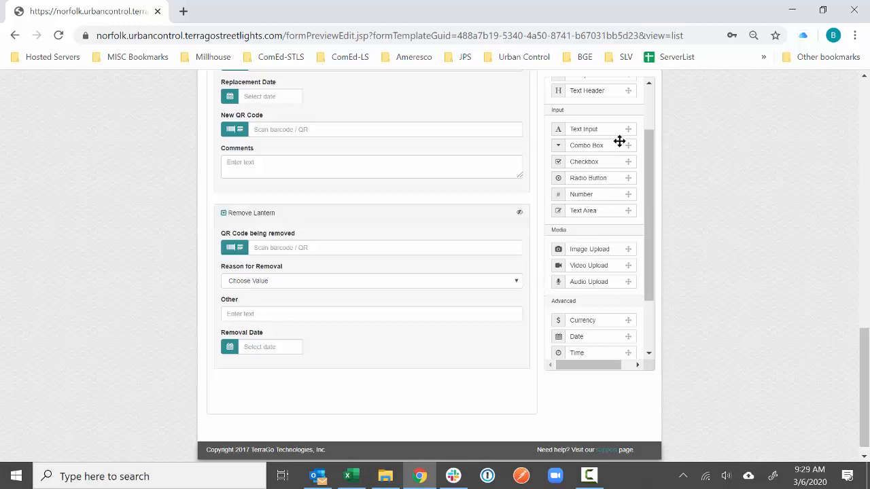
scroll(605, 191, up, 2)
- Add a text header reading 'QR Code of Installation will be reset after you click Save'
drag(607, 158, 377, 308)
click(372, 301)
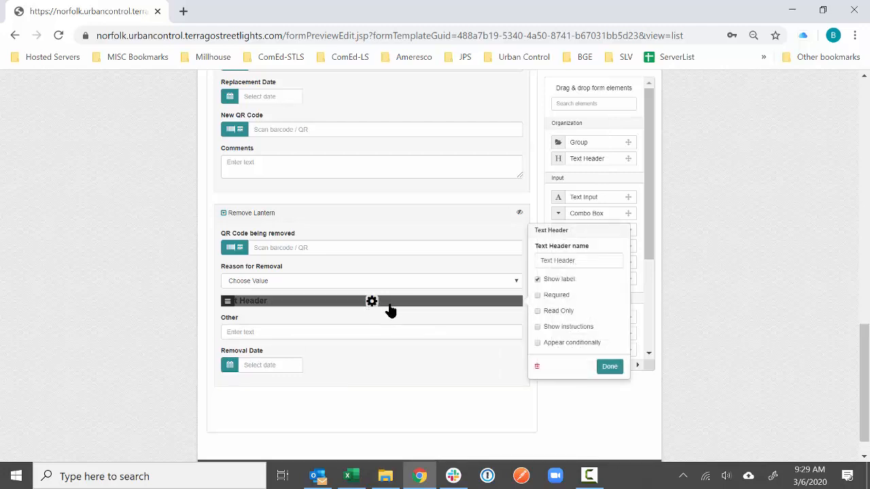
triple_click(553, 258)
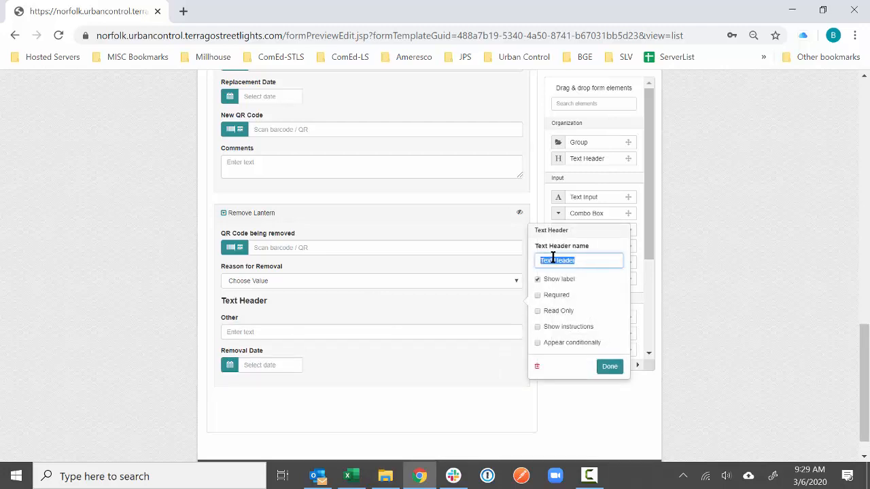
text(QR Code of Installation will be)
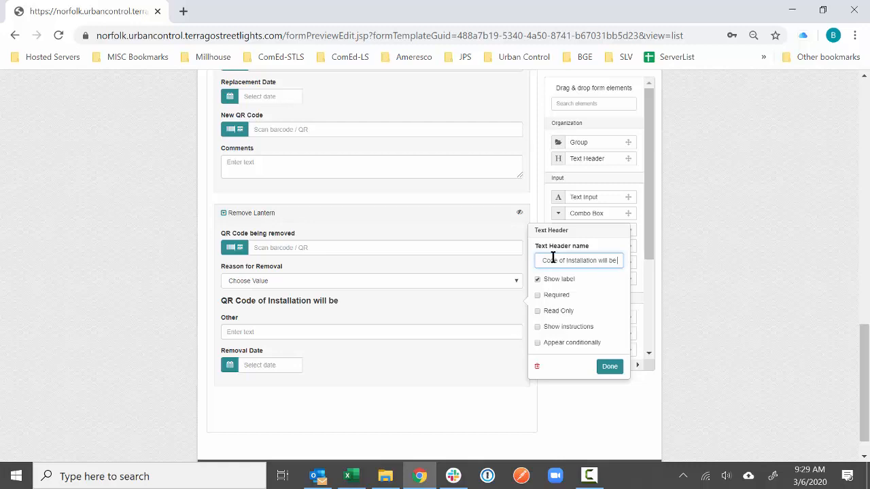
text( reset after y)
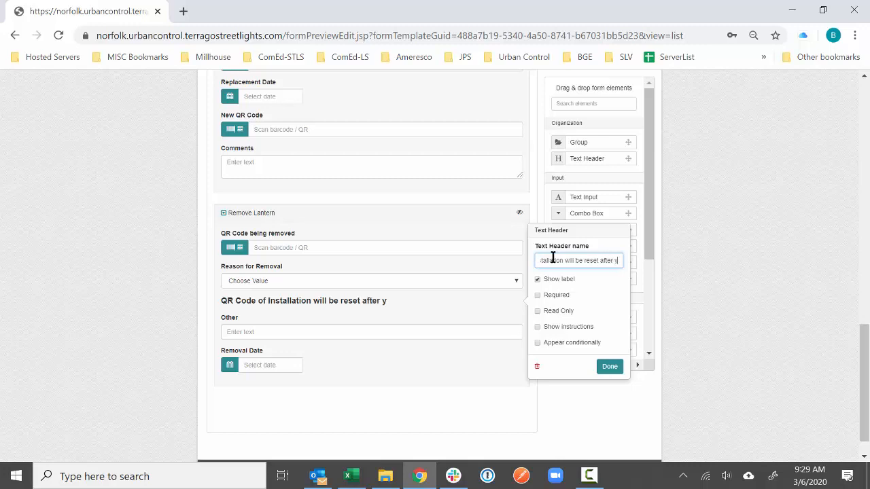
text(ou click Save)
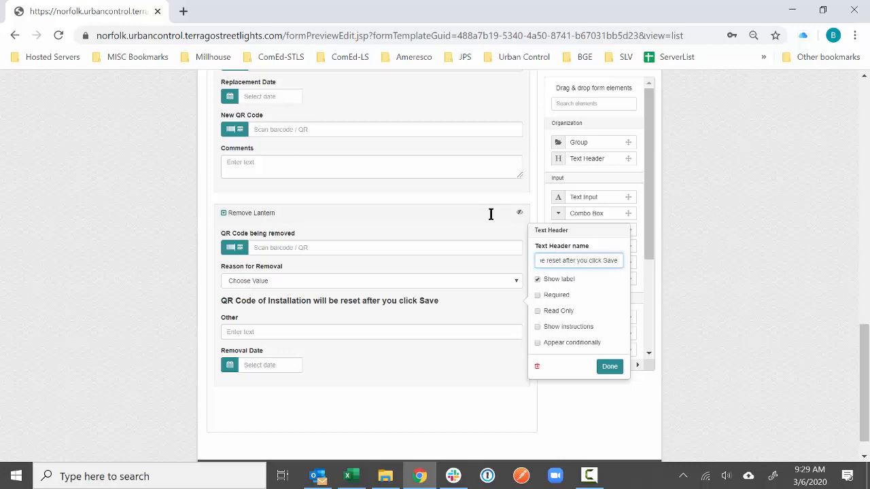
- Show the header only when Reason for Removal is Installed on wrong lantern
click(581, 342)
click(556, 359)
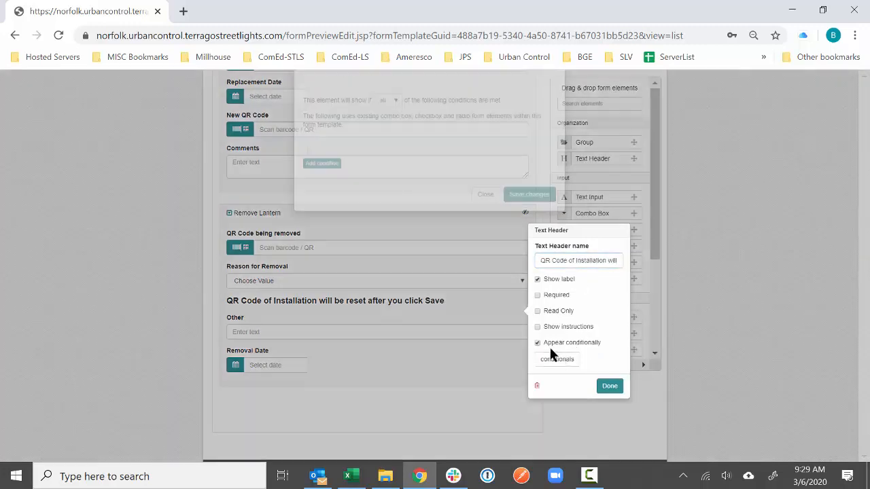
click(322, 194)
click(336, 176)
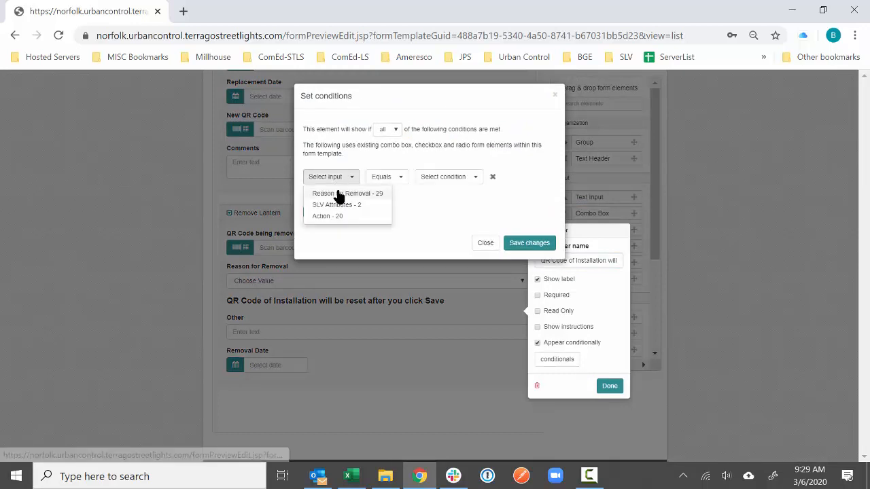
click(340, 192)
click(469, 178)
click(476, 205)
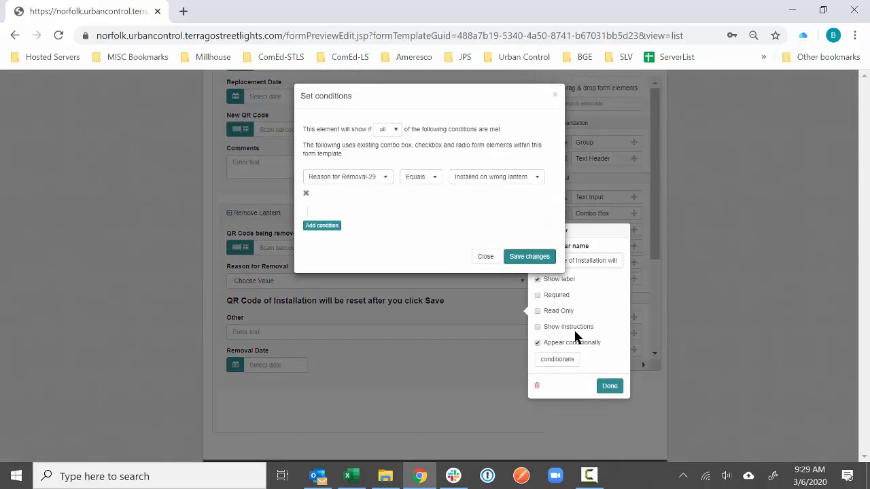
click(603, 386)
click(610, 386)
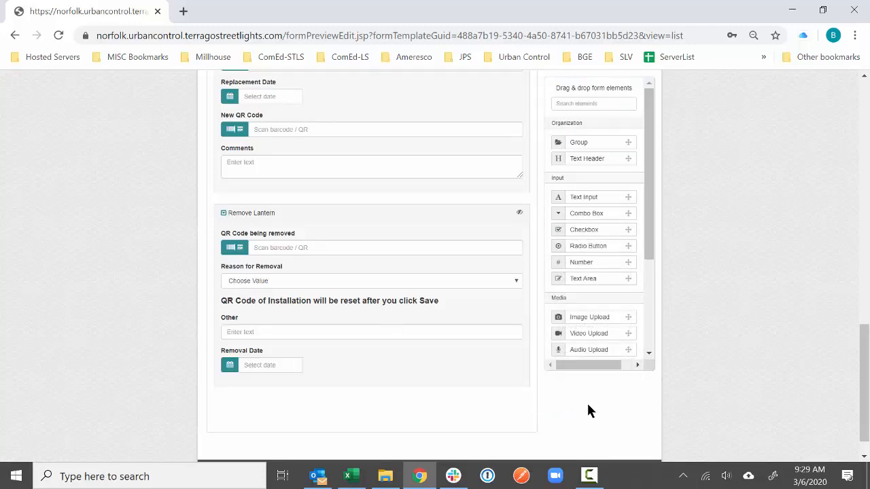
- Re-apply the header's Reason for Removal = Installed on wrong lantern condition and check the form
click(373, 304)
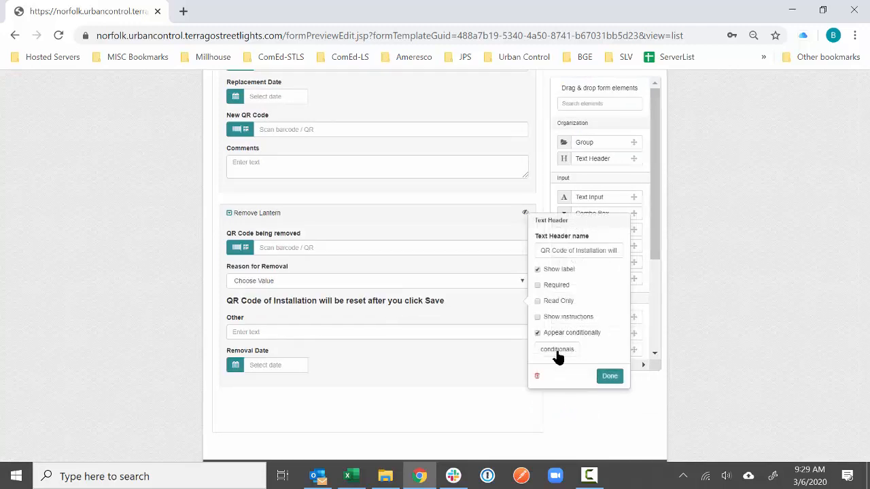
click(557, 349)
click(321, 193)
click(328, 178)
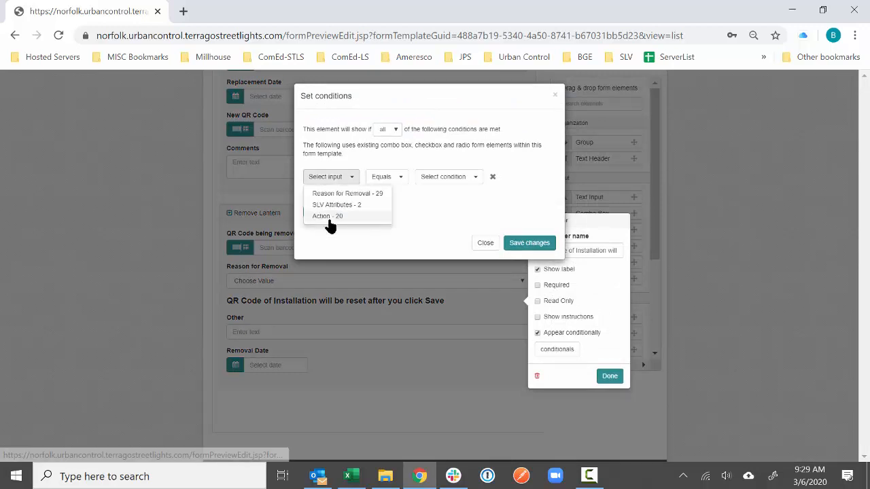
click(333, 194)
click(482, 176)
click(486, 203)
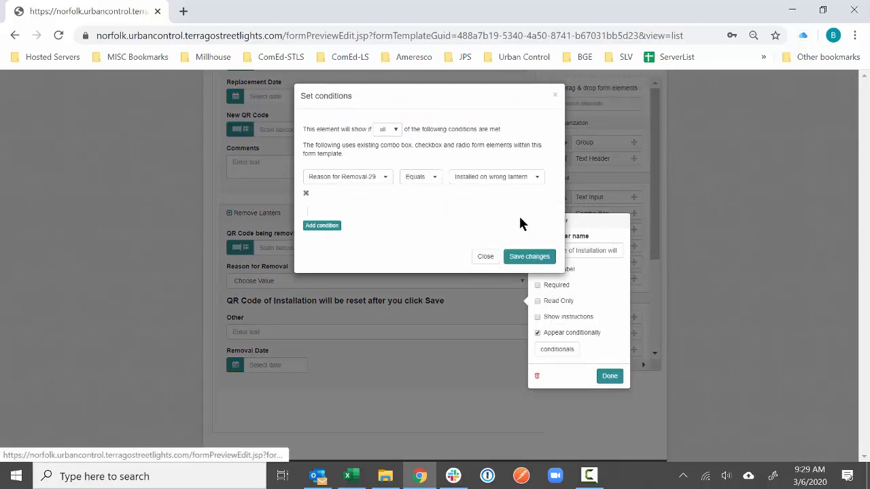
click(527, 262)
click(612, 375)
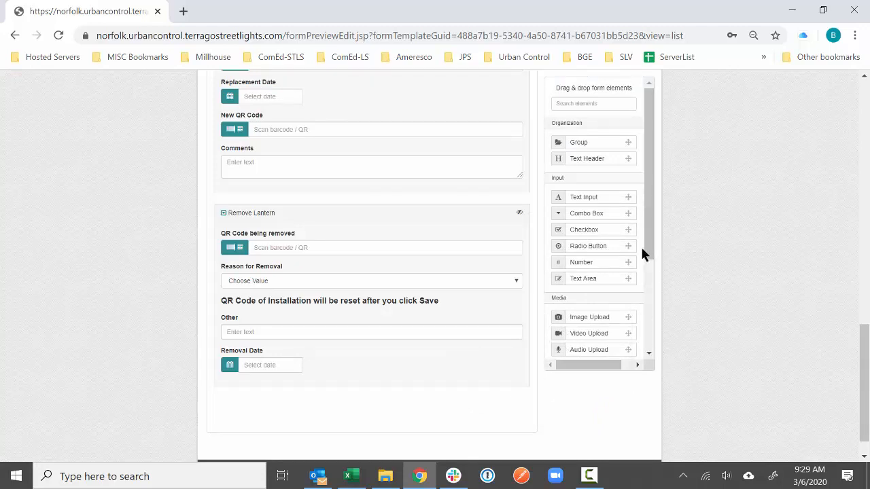
scroll(607, 296, down, 2)
scroll(600, 290, down, 1)
scroll(616, 186, up, 2)
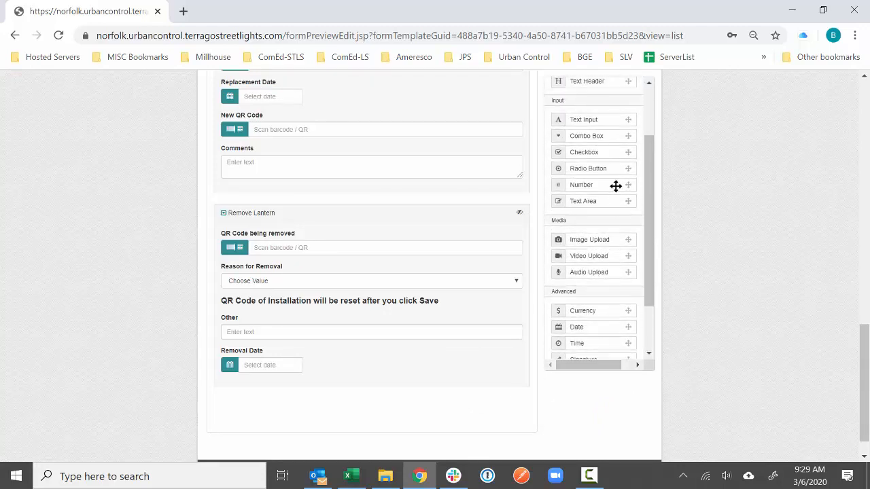
- Add a radio field named Installation Status below the Remove Lantern group
drag(609, 169, 371, 418)
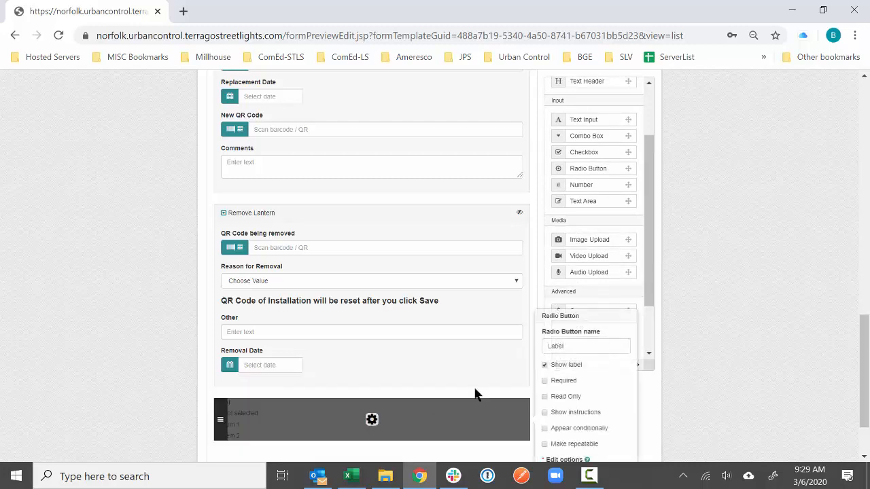
double_click(587, 346)
text(Installation Status)
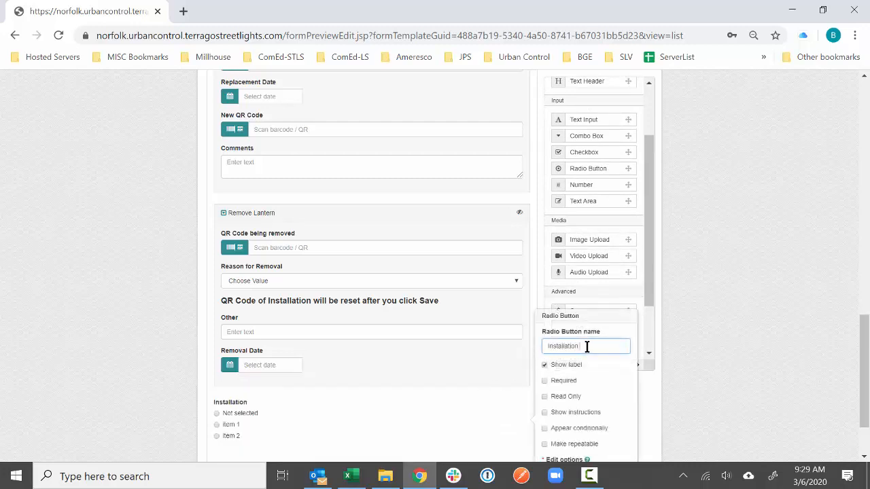
scroll(585, 354, down, 1)
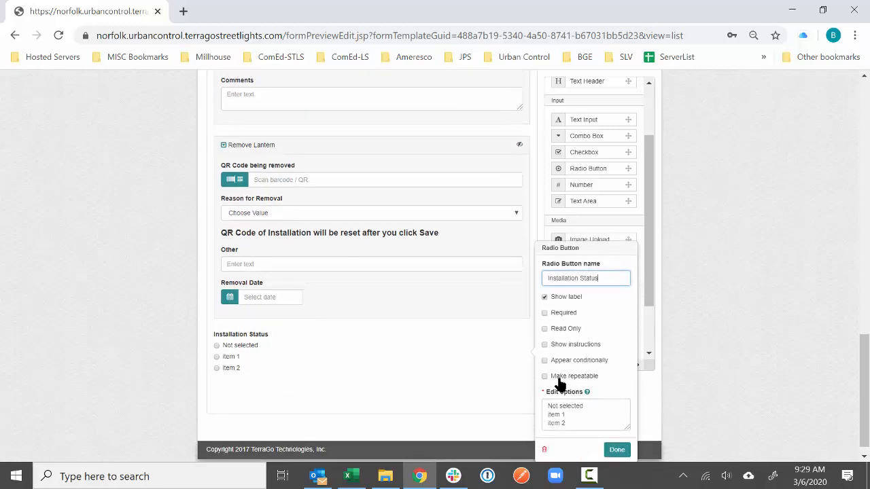
drag(575, 425, 551, 404)
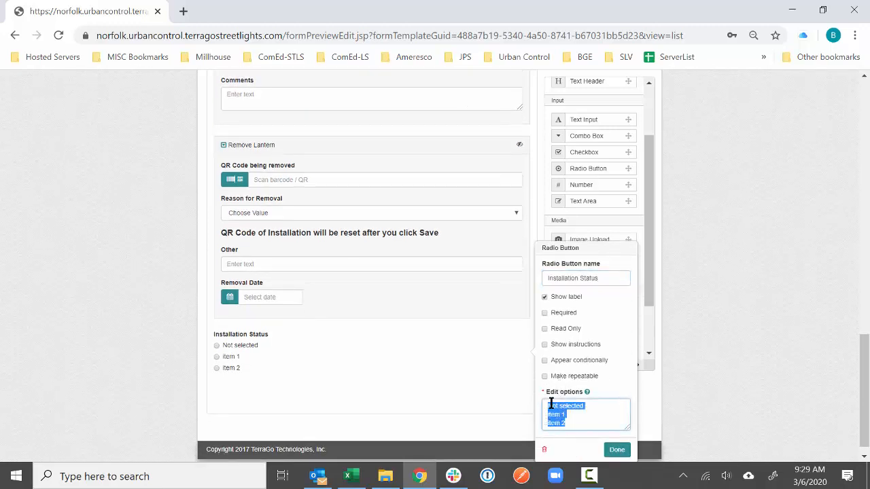
- Enter the options Not Yet Complete, Removed, Could Not Complete and Completed
text(Not Yet C)
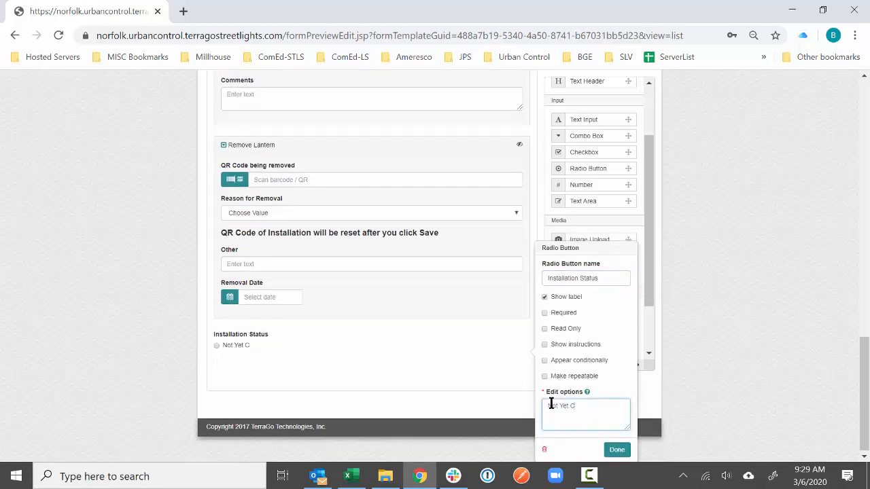
text(omplete)
key(Return)
text(Complet)
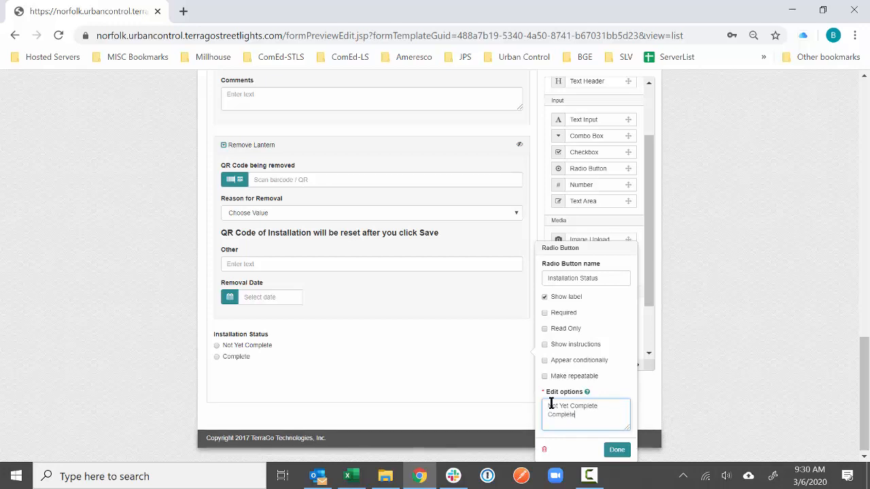
key(BackSpace)
key(BackSpace)
key(BackSpace)
key(BackSpace)
text(u)
key(BackSpace)
text(ould Not Completee)
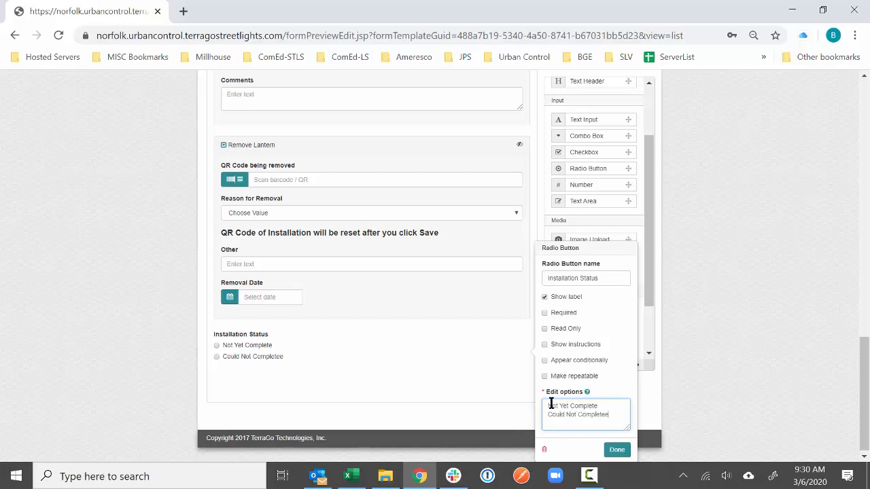
text(Complete)
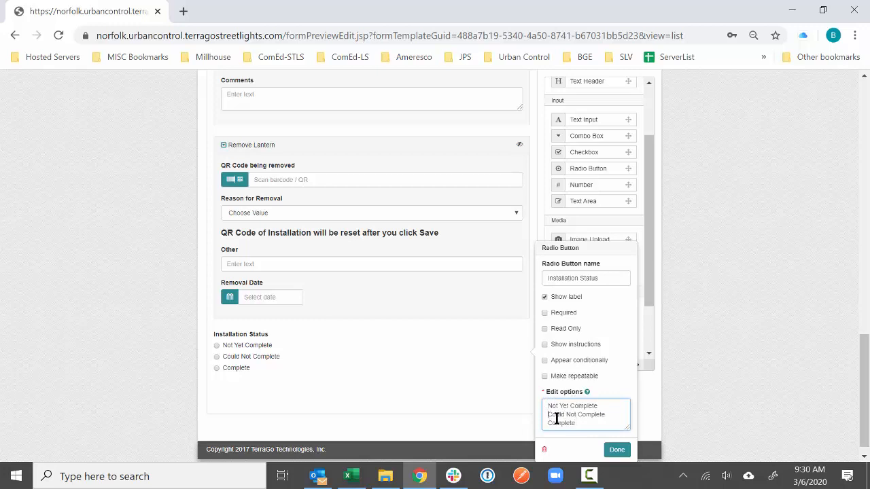
key(Up)
key(Home)
text(Removed)
key(Return)
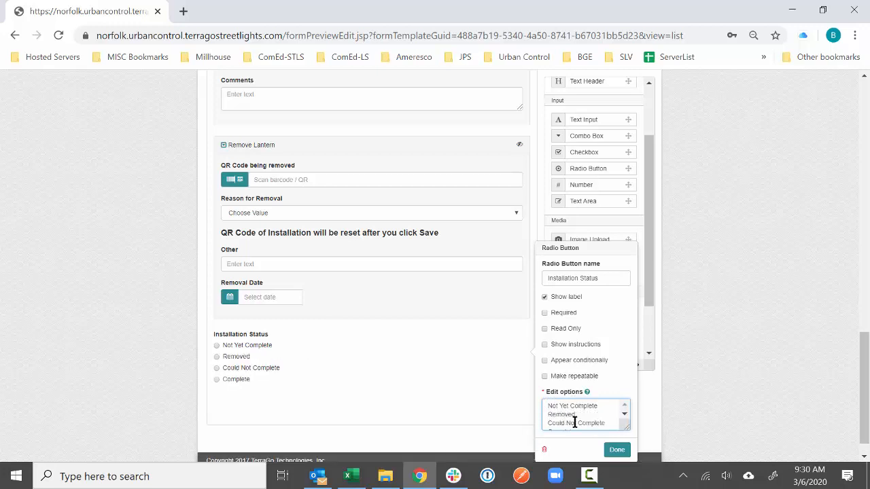
- Enlarge the options box and change the last option from Completed to Complete
drag(627, 427, 650, 443)
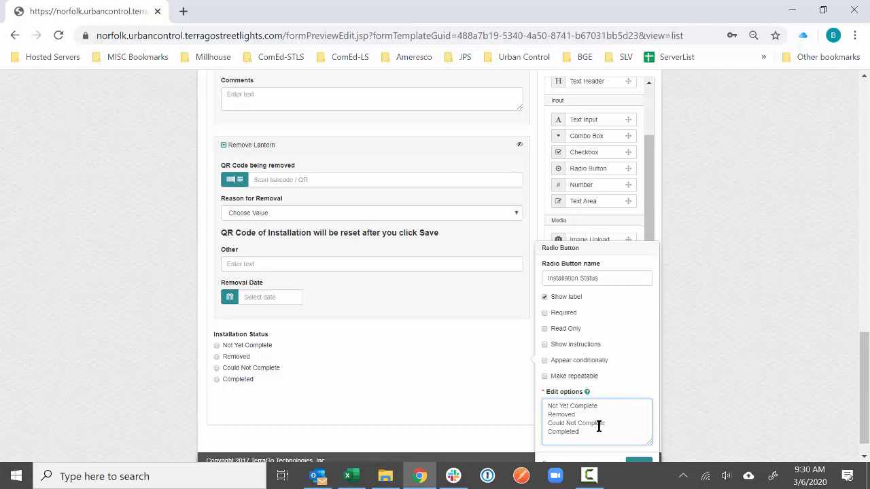
drag(584, 430, 546, 429)
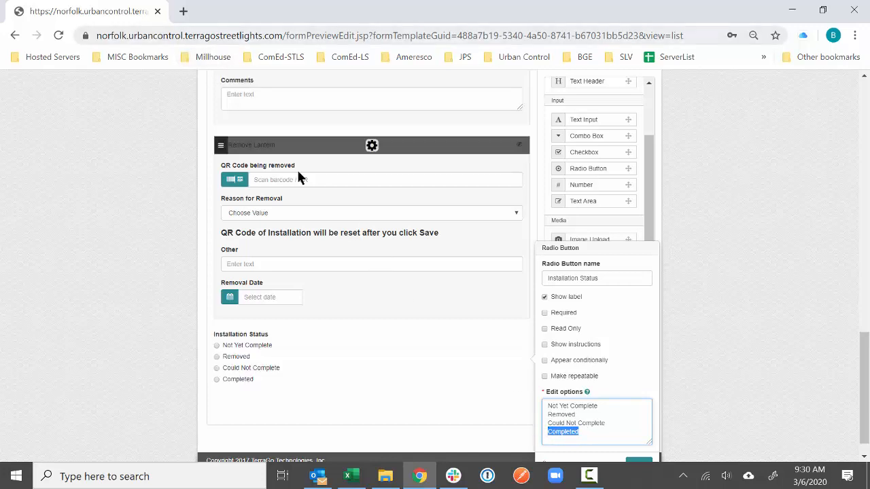
click(602, 429)
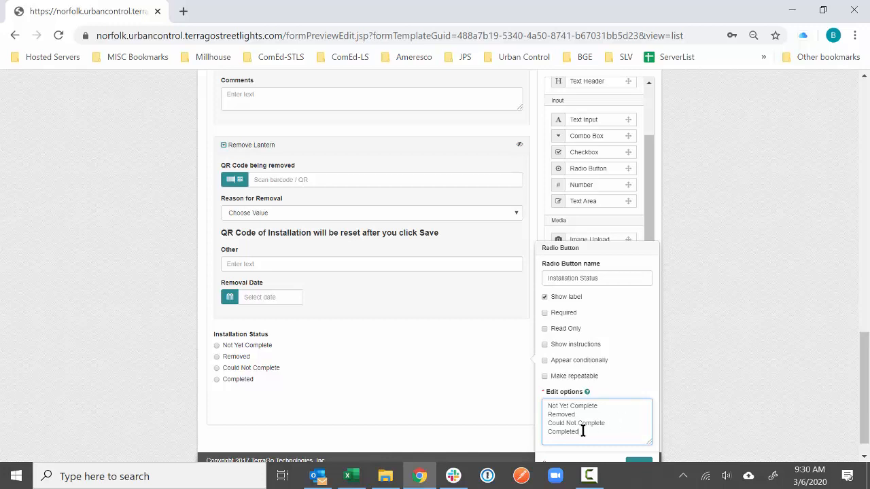
key(BackSpace)
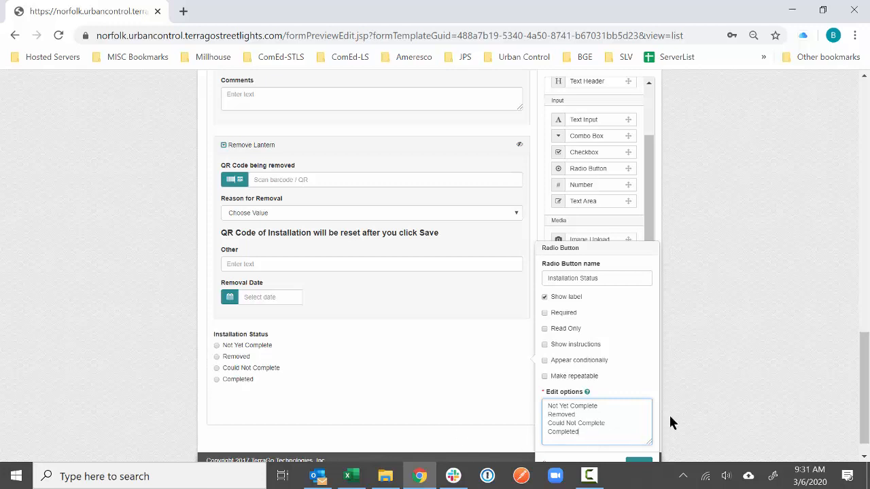
- Close the Installation Status radio settings, keeping its four status options
scroll(660, 424, down, 2)
click(643, 441)
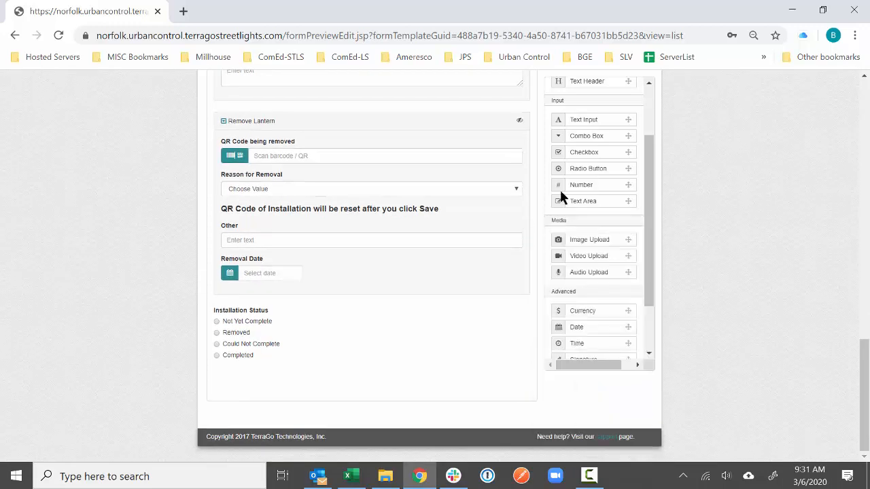
- Add a text area below Installation Status named 'Could Not Complete - Reason'
drag(581, 204, 372, 388)
click(372, 386)
double_click(554, 319)
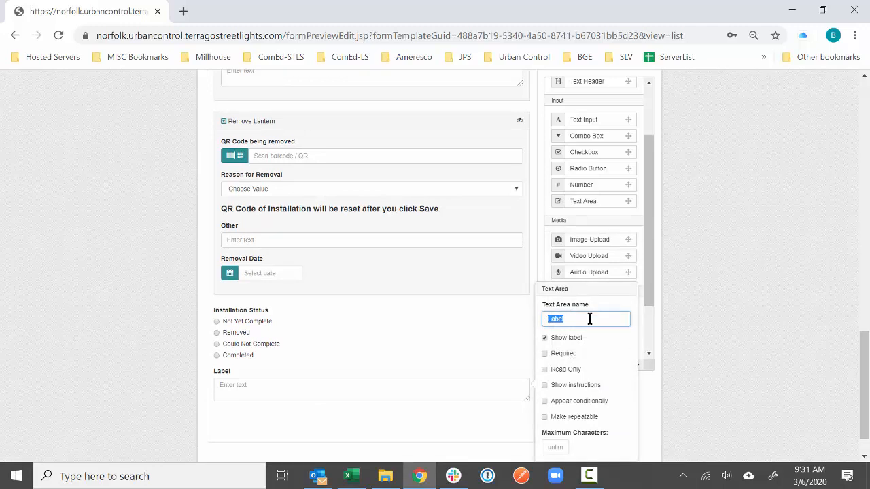
text(Coult)
key(BackSpace)
key(BackSpace)
key(BackSpace)
key(BackSpace)
text(Not Complete - Reason)
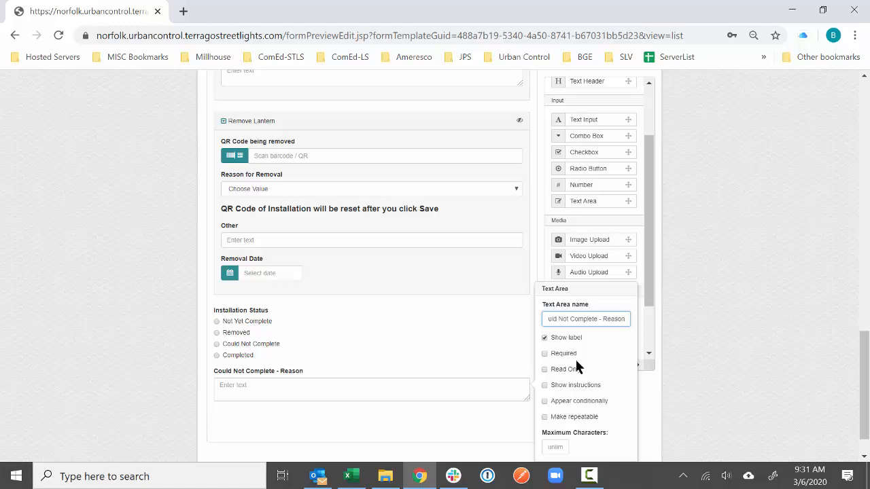
- Make the reason field appear only when Installation Status is Could Not Complete
click(562, 403)
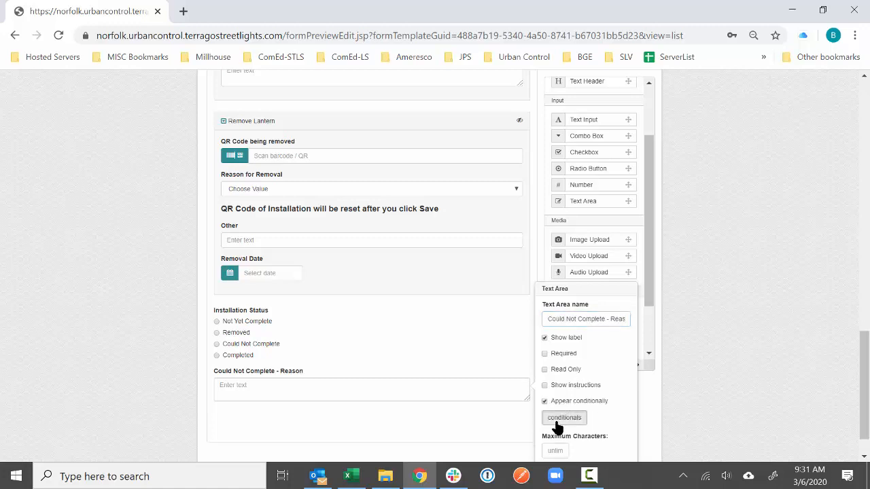
click(564, 418)
click(313, 190)
click(323, 178)
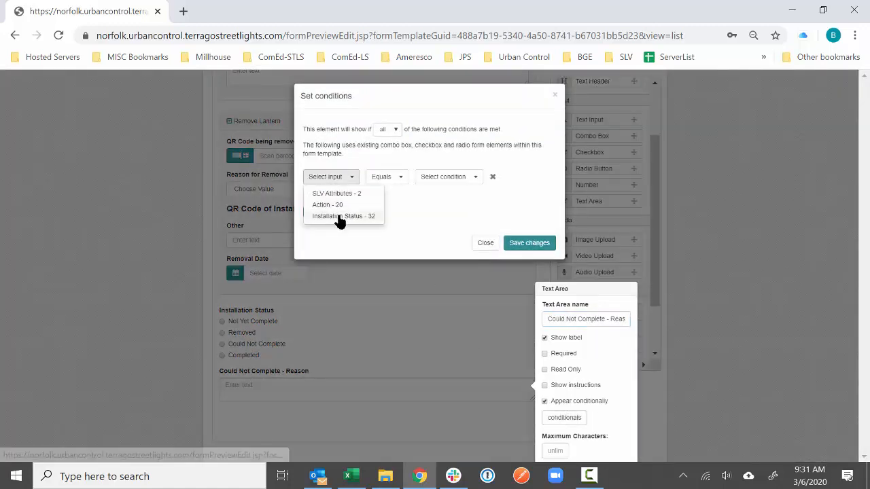
click(340, 217)
click(476, 178)
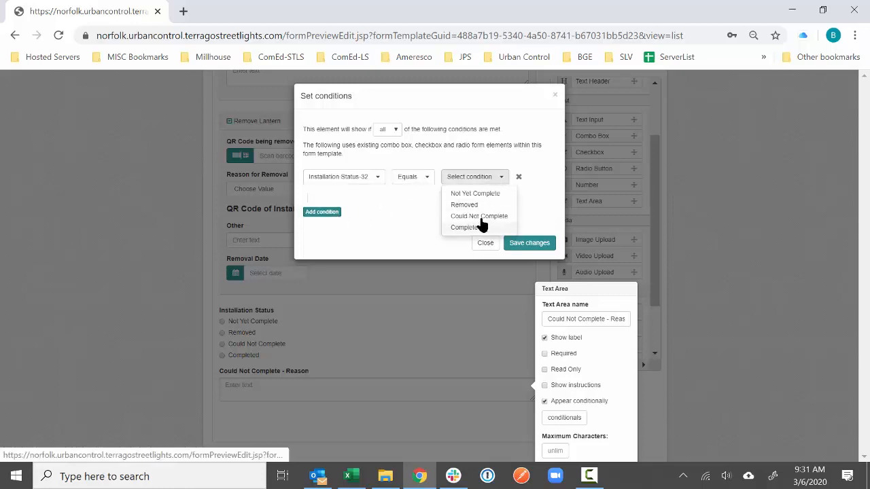
click(479, 217)
click(528, 243)
- Make the Could Not Complete - Reason field required and finish its settings
scroll(559, 317, down, 1)
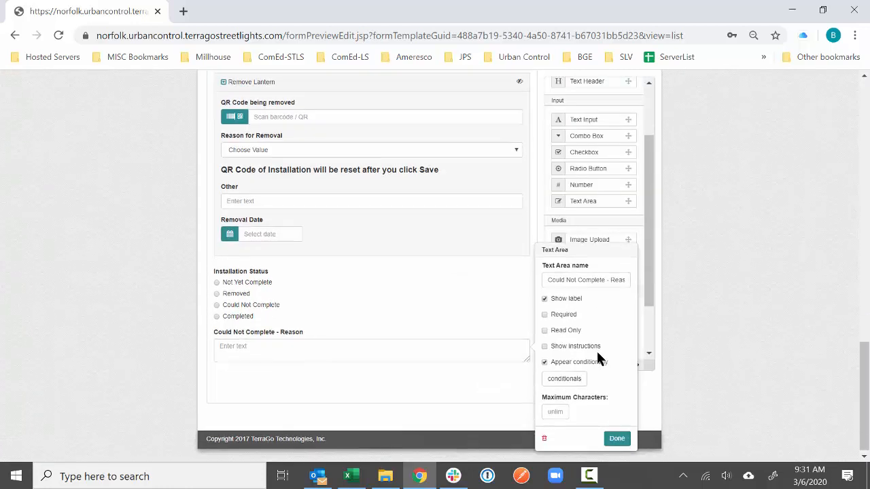
click(617, 436)
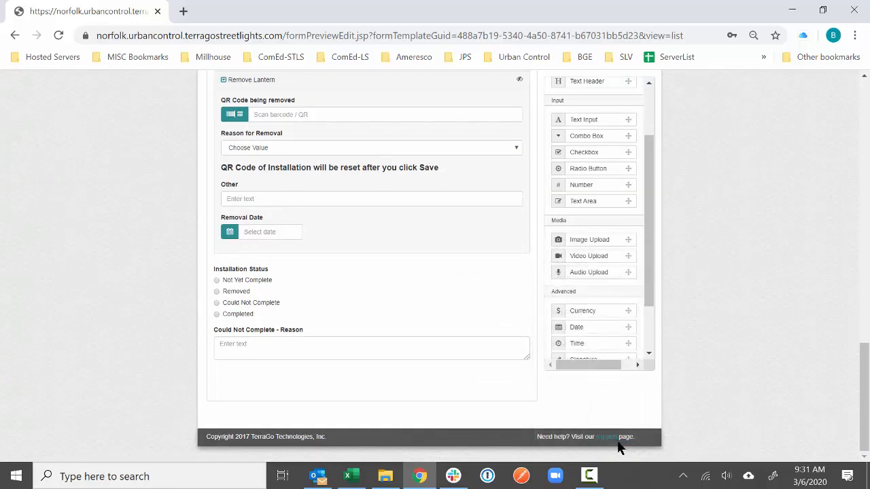
click(372, 343)
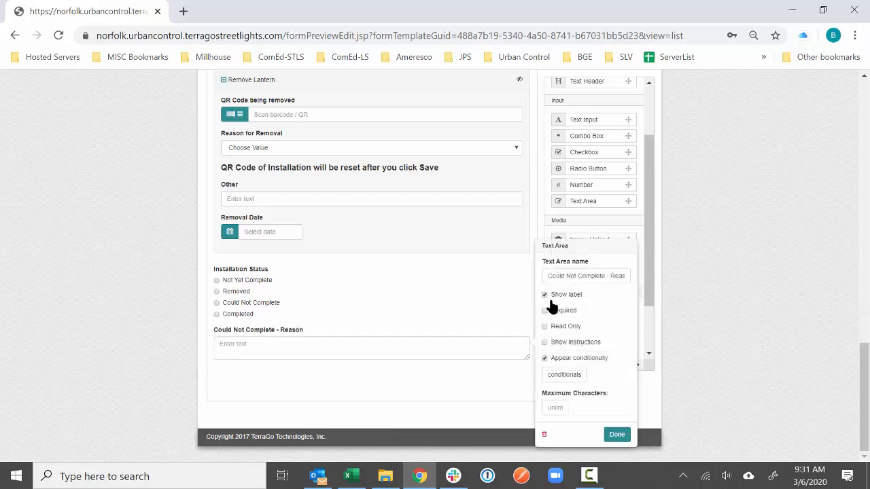
click(617, 434)
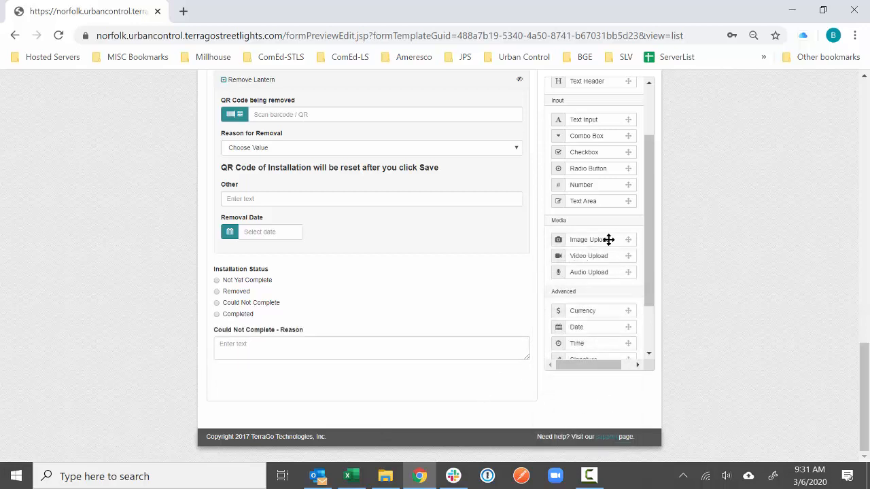
- Add a required image upload named 'Could Not Complete - Photo' above the reason field
drag(608, 239, 375, 348)
click(372, 345)
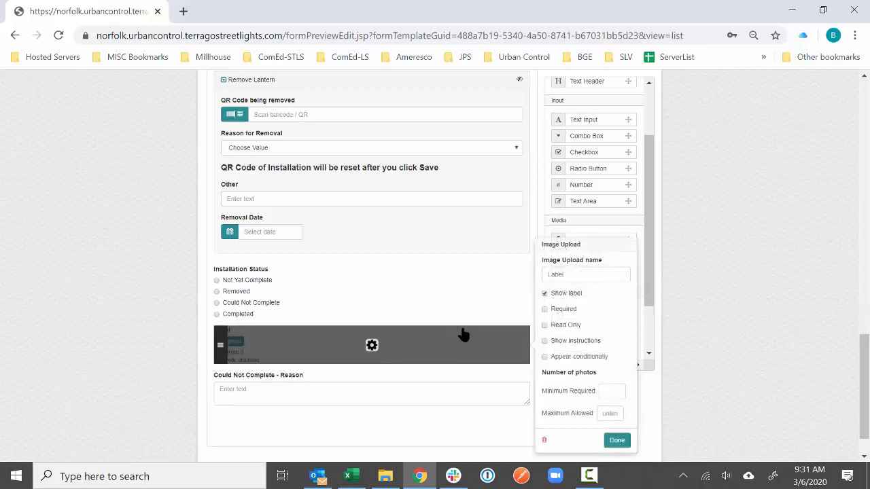
double_click(577, 274)
text(Co)
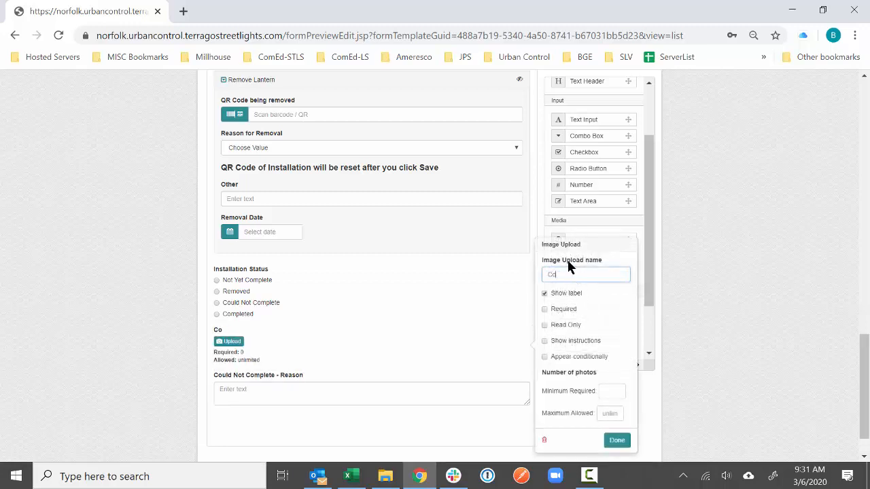
text(uld Not Complete - Photo)
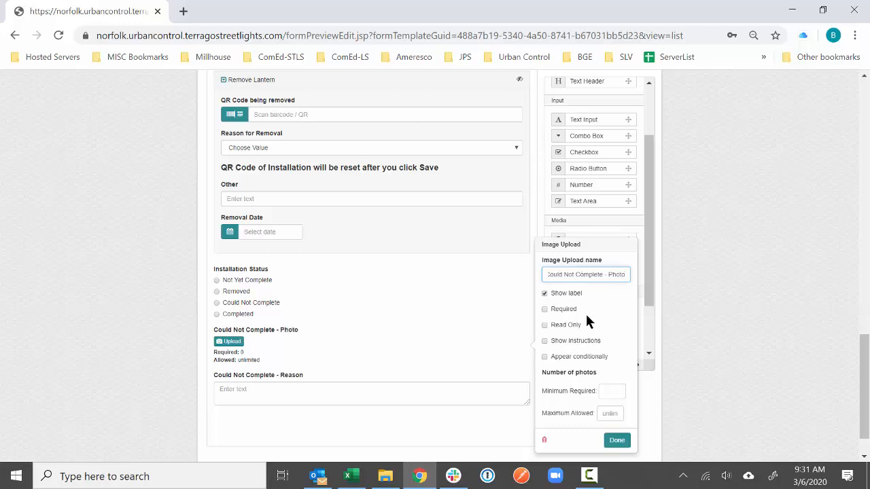
click(557, 310)
- Show the photo upload only when Installation Status is Could Not Complete
click(546, 357)
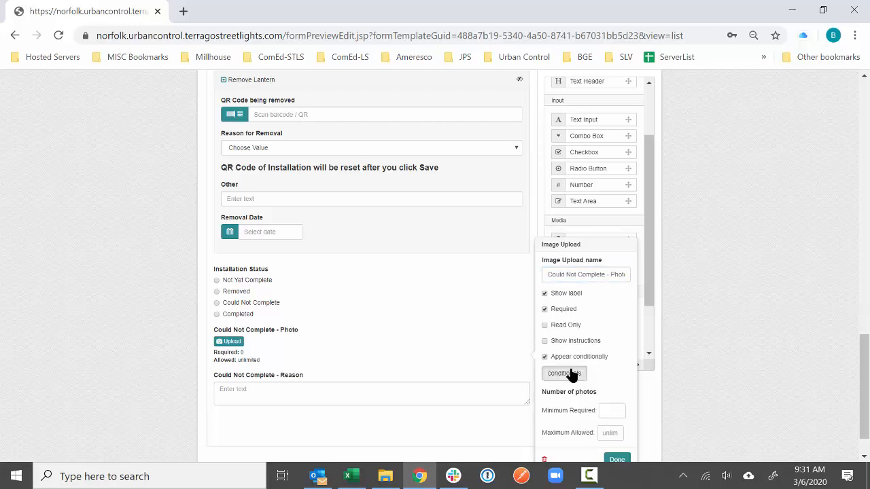
click(564, 373)
click(338, 194)
click(338, 180)
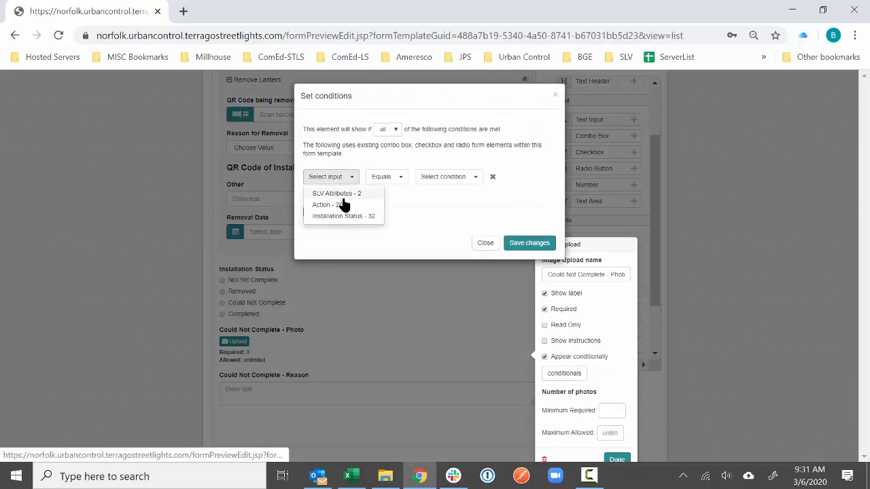
click(344, 216)
click(494, 179)
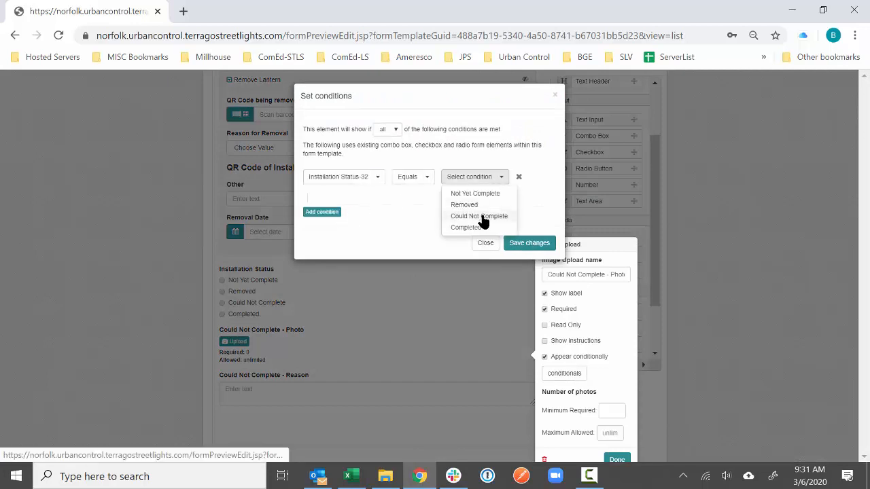
click(481, 218)
click(517, 243)
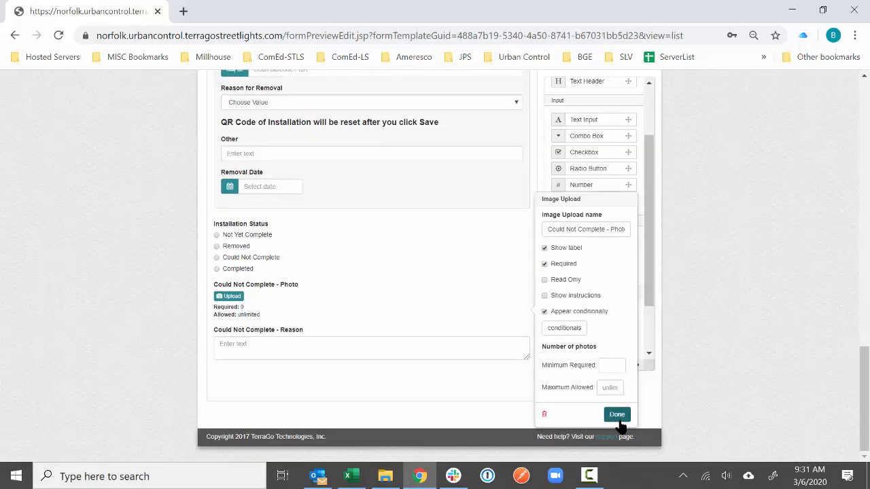
click(617, 416)
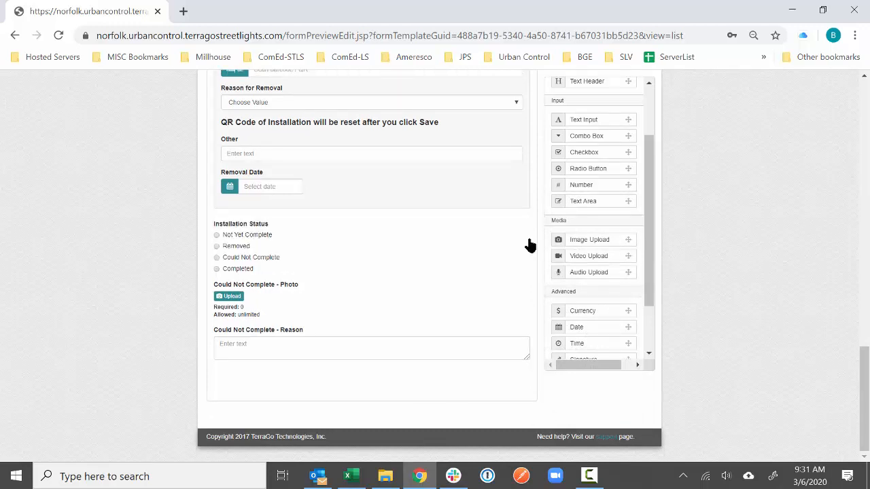
- Review the lantern groups and Installation Status fields, then save the Streetlight Operations template
scroll(542, 245, up, 2)
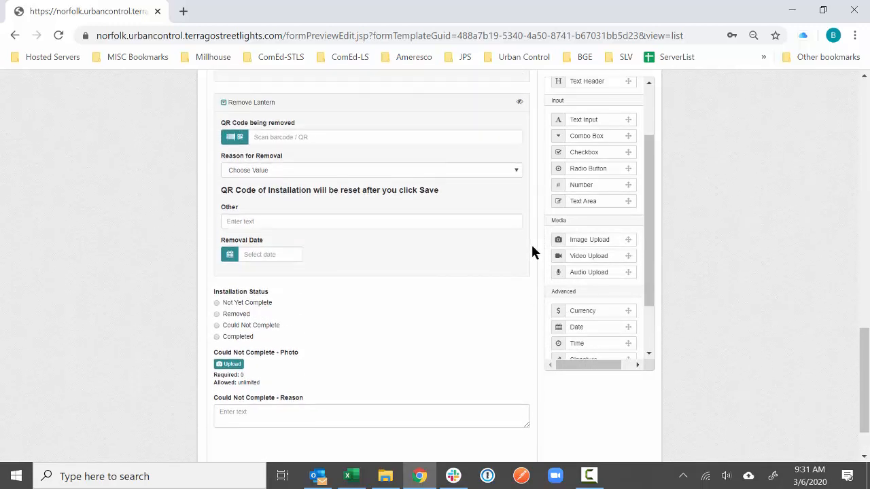
scroll(532, 253, up, 5)
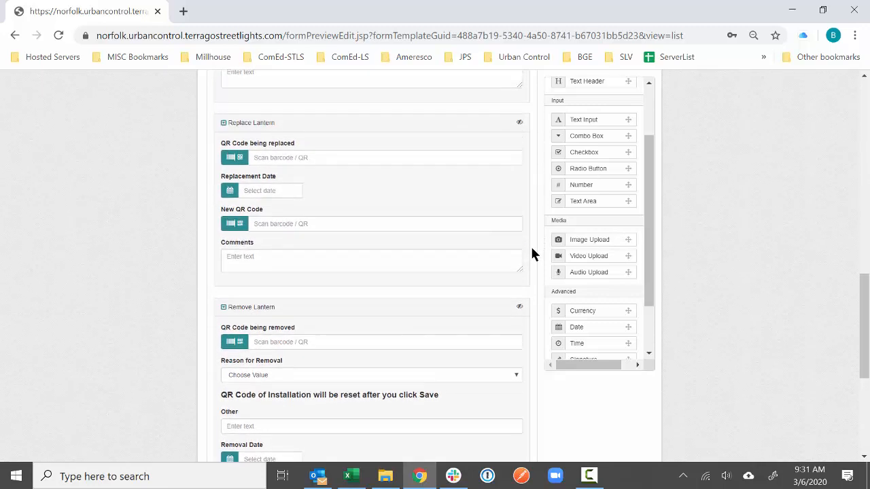
scroll(533, 253, up, 1)
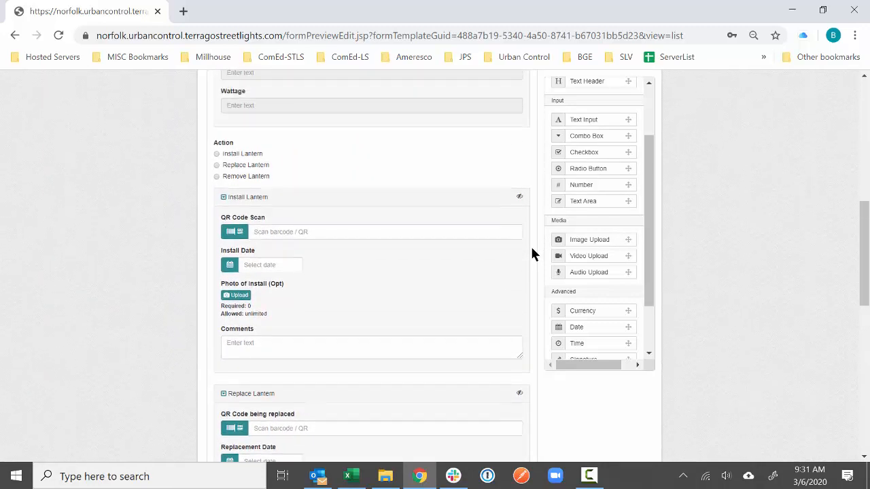
scroll(531, 255, up, 6)
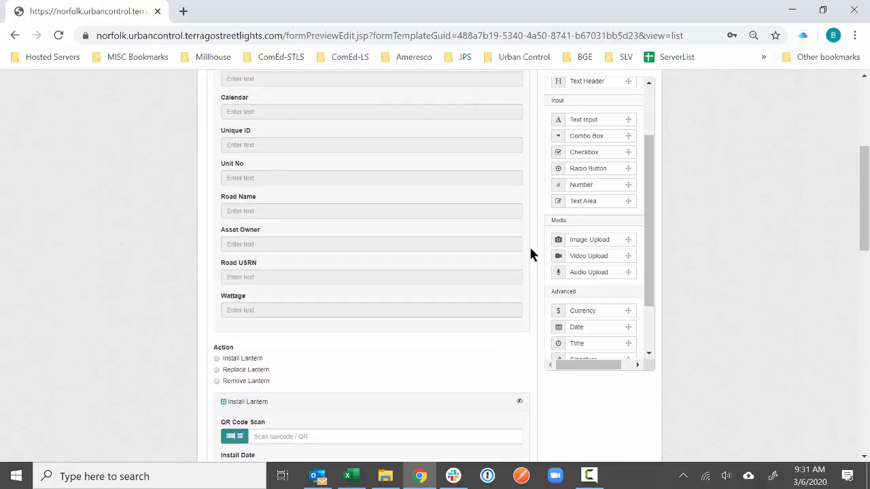
mouse_move(368, 161)
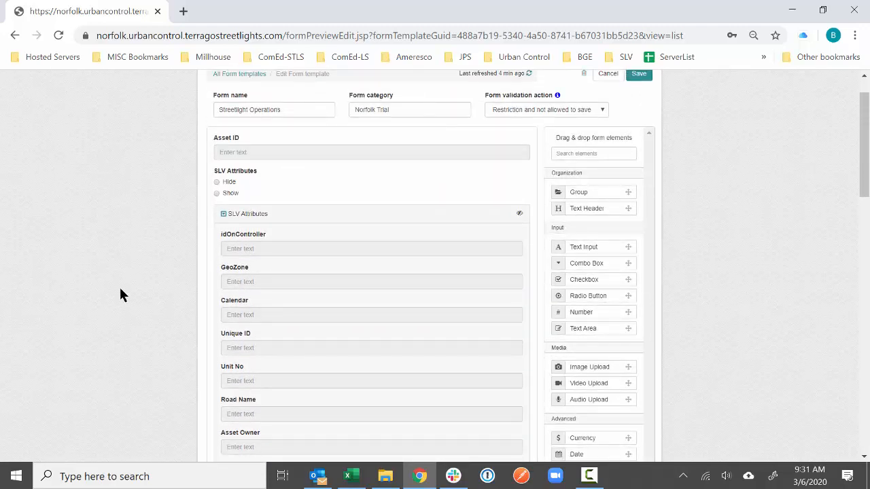
scroll(123, 289, down, 3)
scroll(123, 285, down, 3)
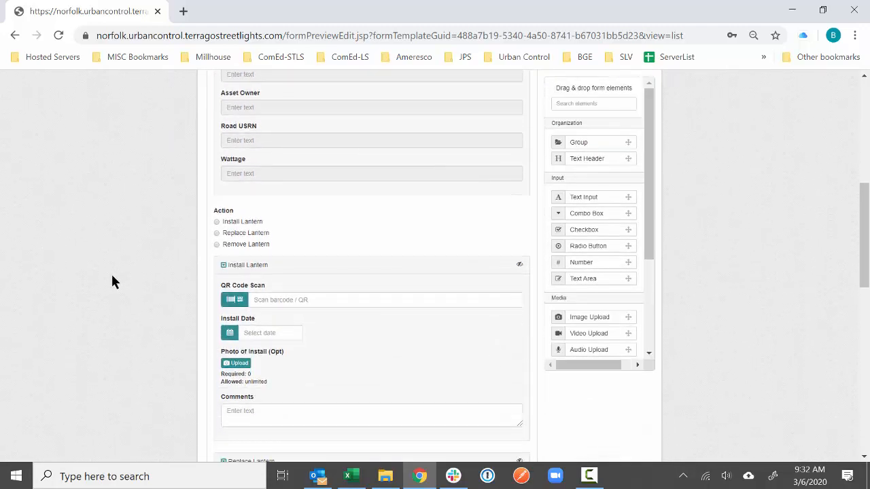
scroll(111, 273, down, 2)
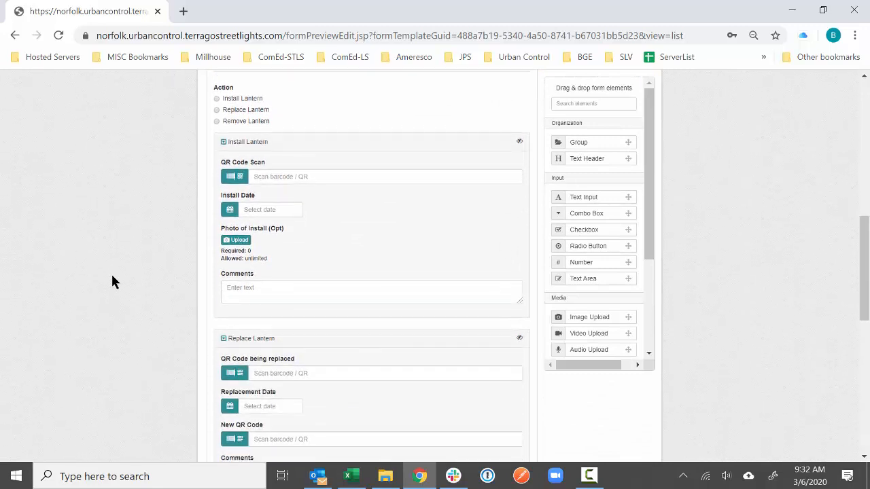
scroll(586, 233, up, 8)
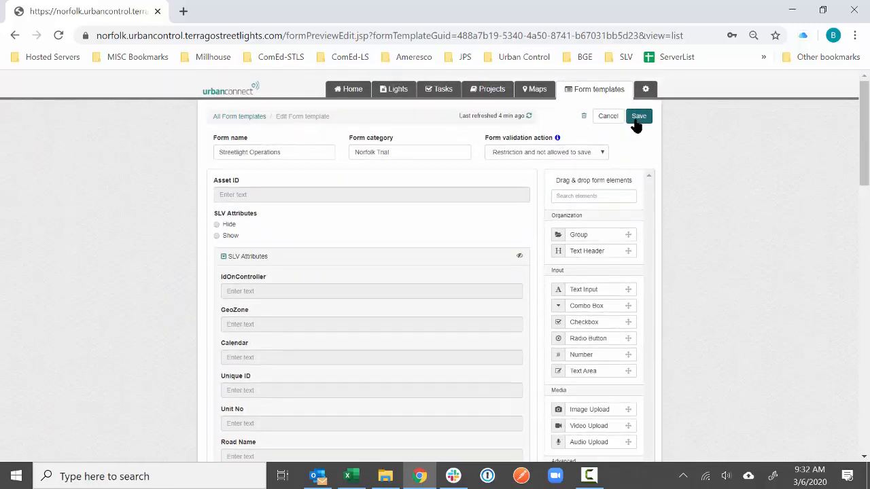
click(634, 121)
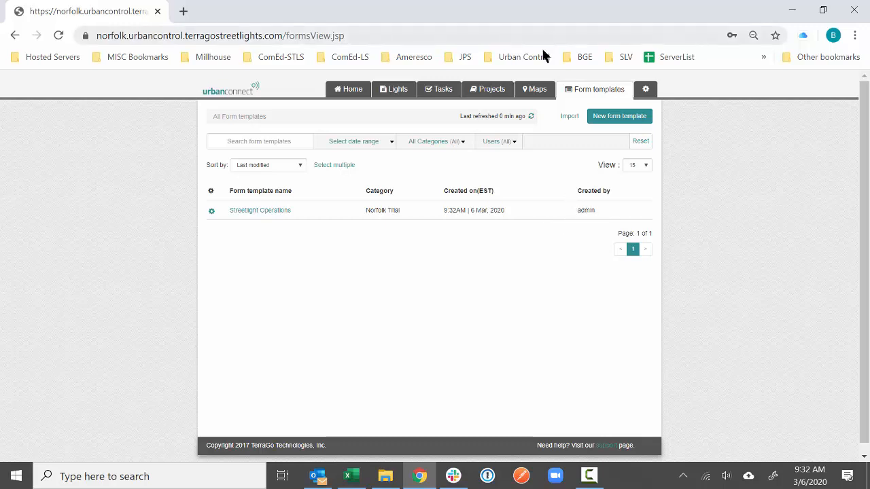
- Begin attaching Streetlight Operations to notebooks, then cancel the attachment
click(216, 212)
click(223, 238)
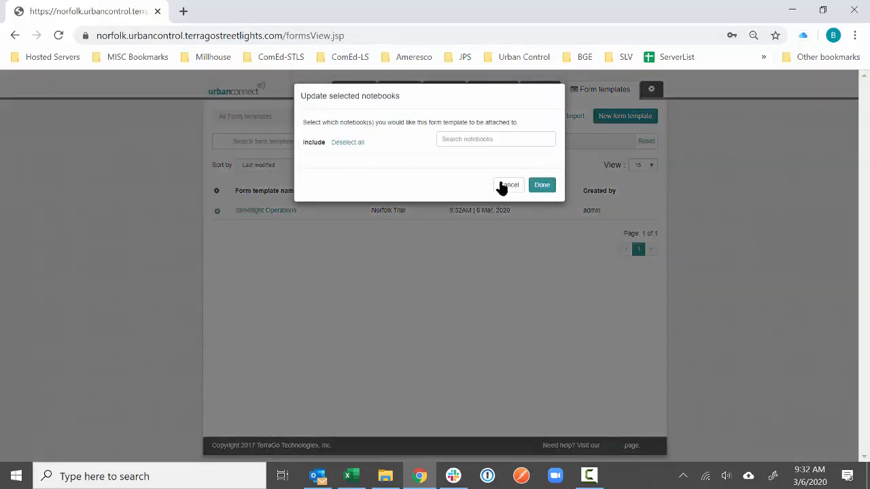
click(507, 184)
- Create project 'Test' with Norfolk Trial's Streetlight Operations form attached, then open its lights
click(491, 95)
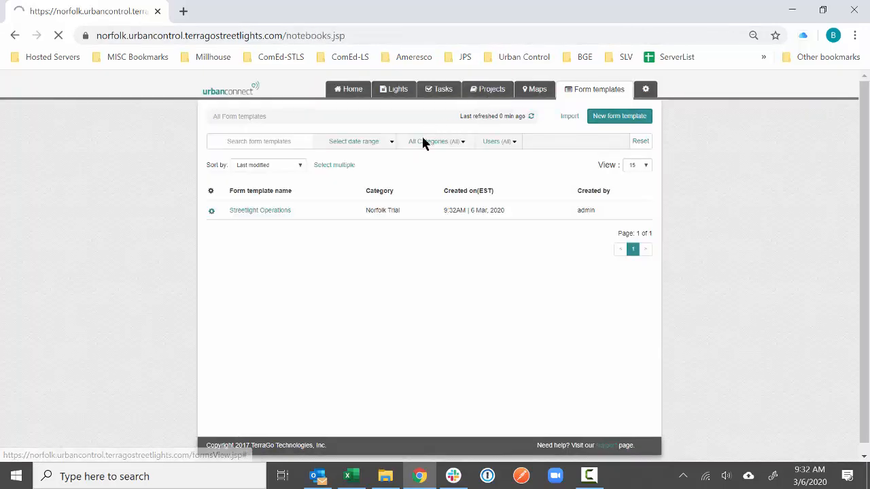
click(614, 119)
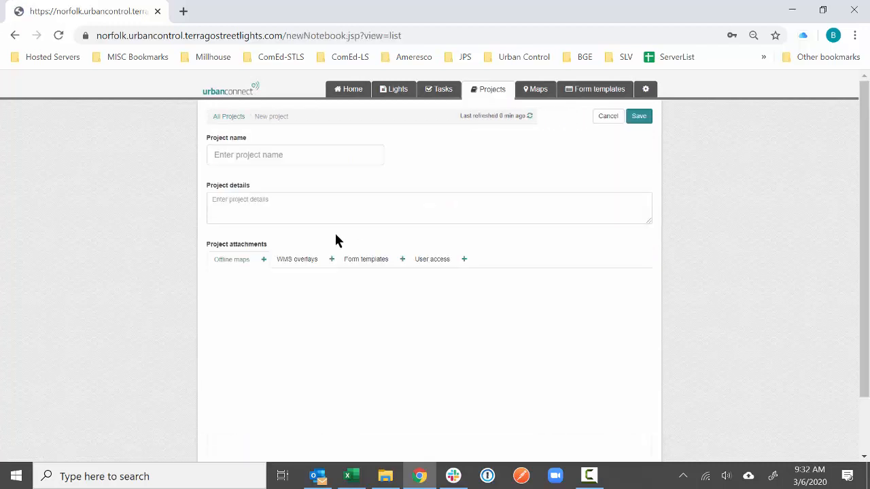
click(272, 156)
text(Test)
click(379, 264)
click(218, 281)
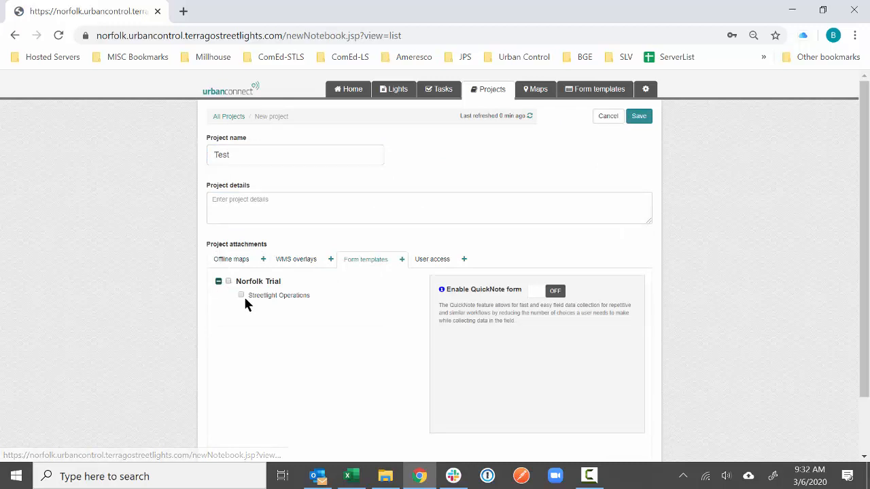
click(240, 295)
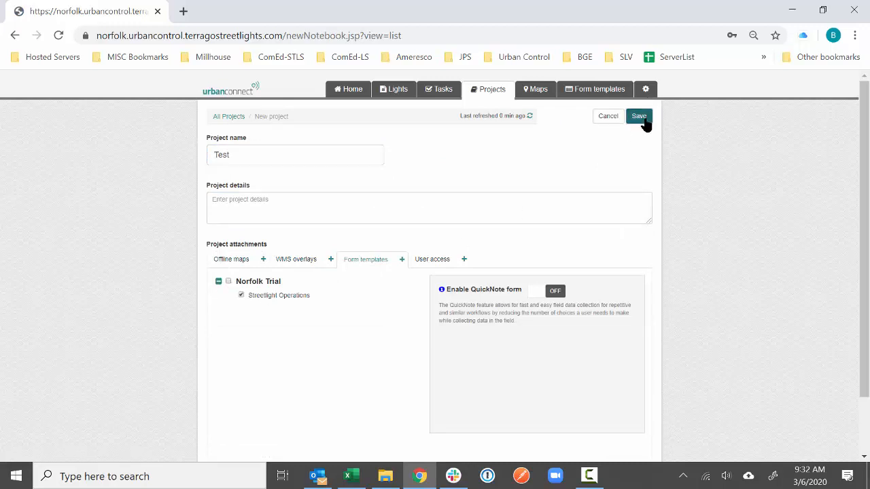
click(639, 117)
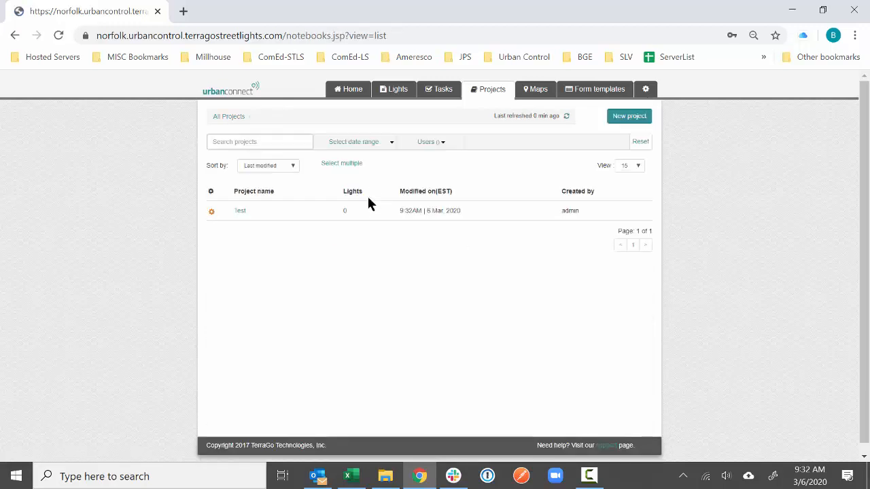
click(239, 213)
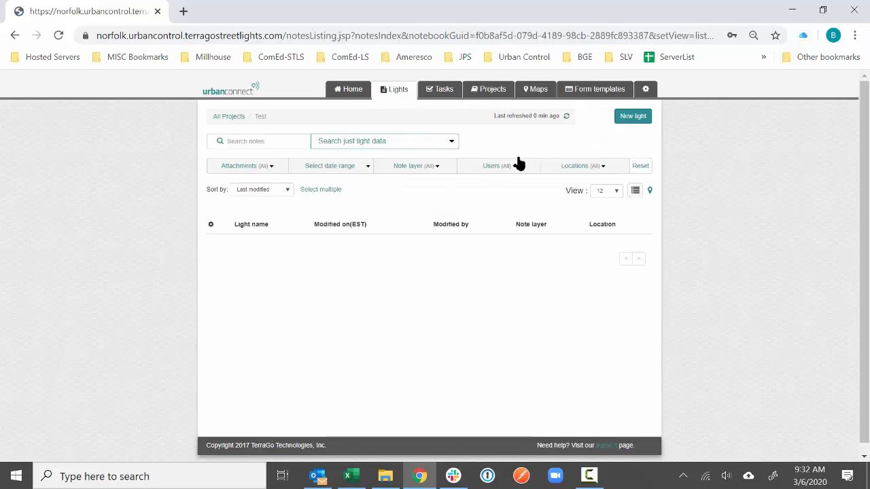
- Start a new light in Test and open the Streetlight Operations workflow form
click(635, 116)
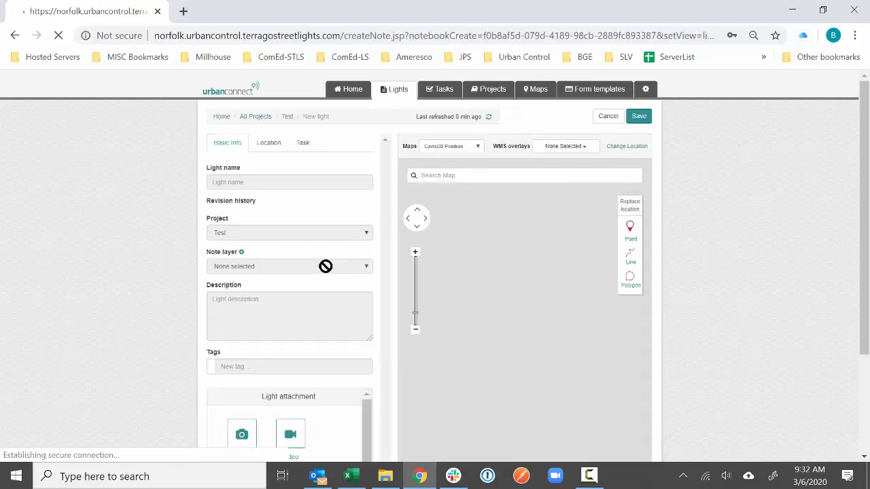
scroll(288, 320, down, 2)
scroll(277, 334, down, 3)
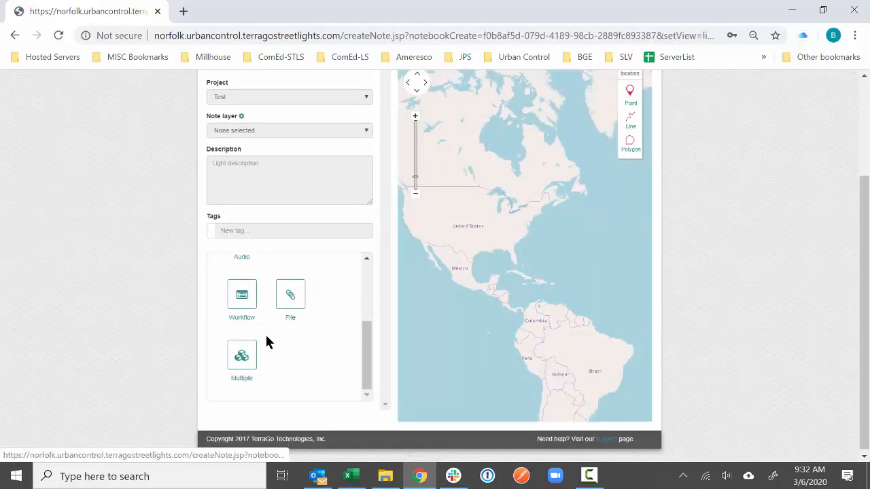
click(244, 299)
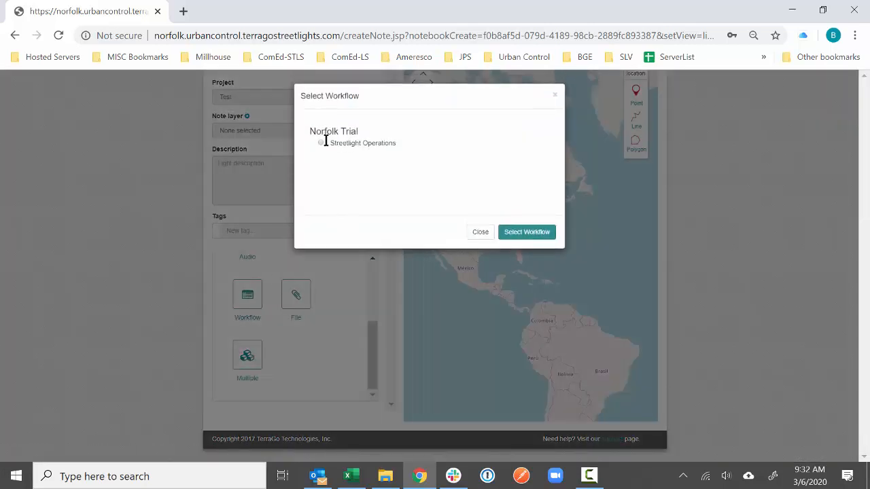
click(520, 234)
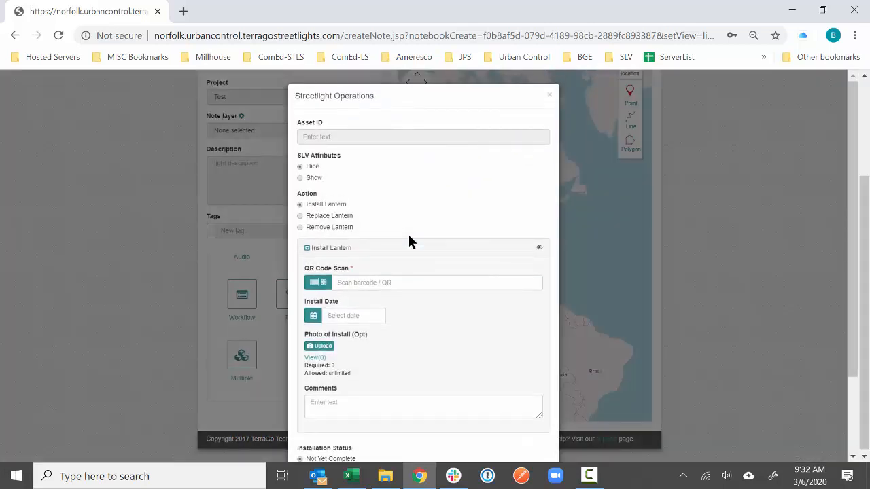
- Toggle the SLV fields and try Remove Lantern with reasons 'Installed on wrong lantern' and Other
click(313, 179)
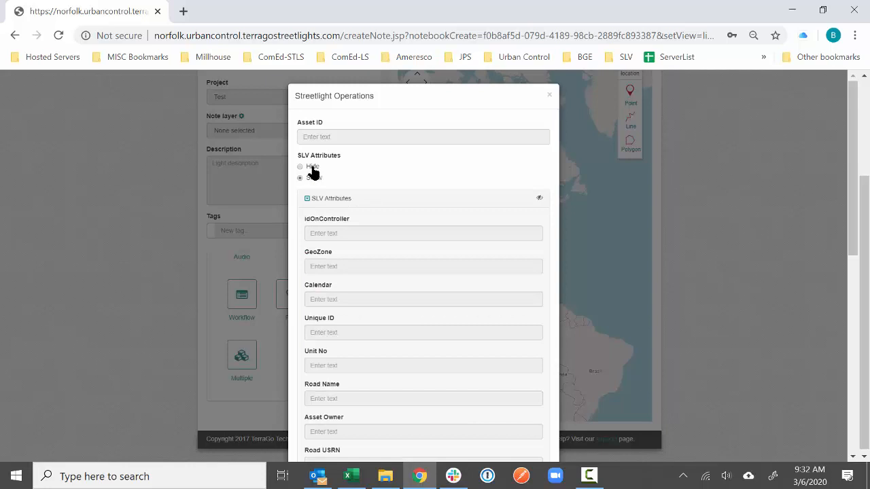
click(312, 168)
scroll(394, 208, down, 1)
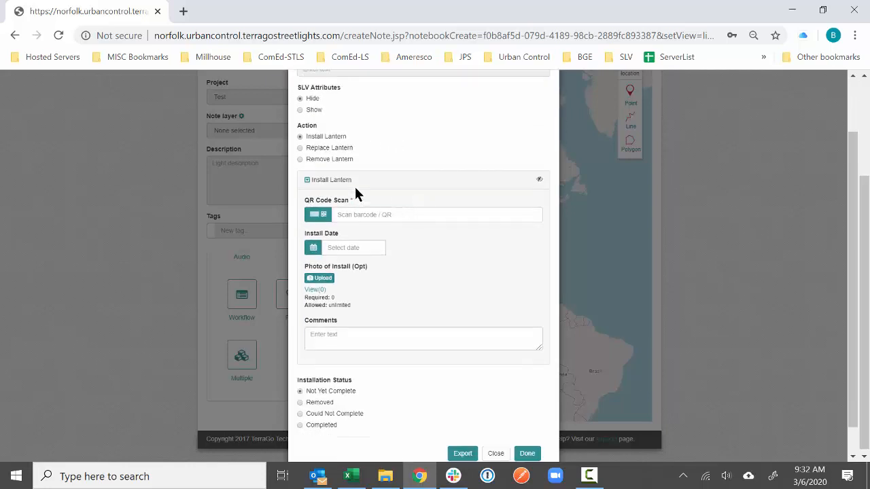
click(344, 149)
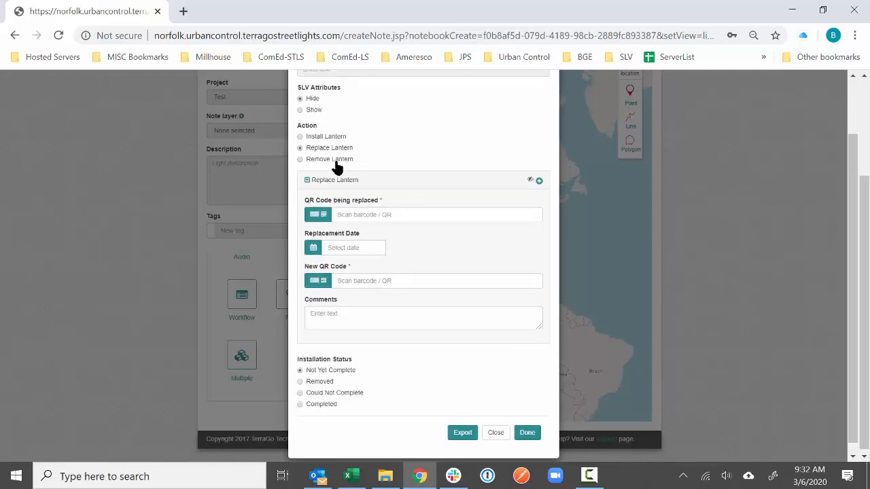
click(337, 161)
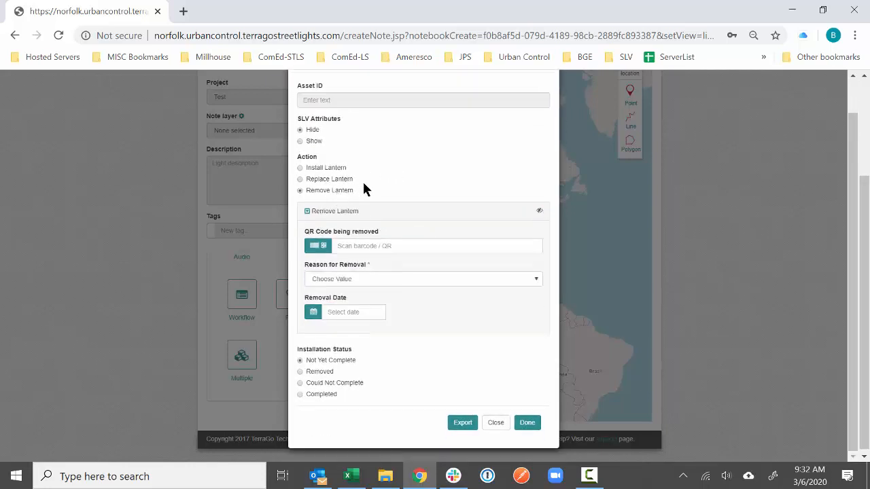
click(370, 284)
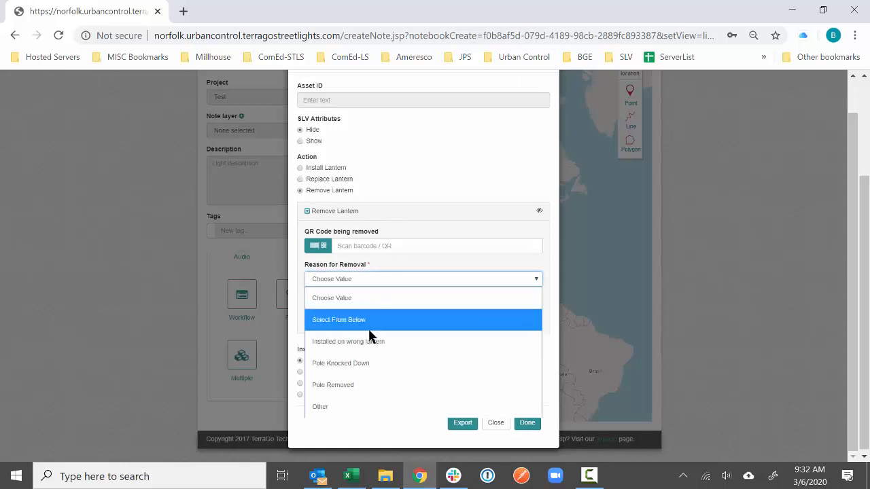
click(370, 340)
click(393, 264)
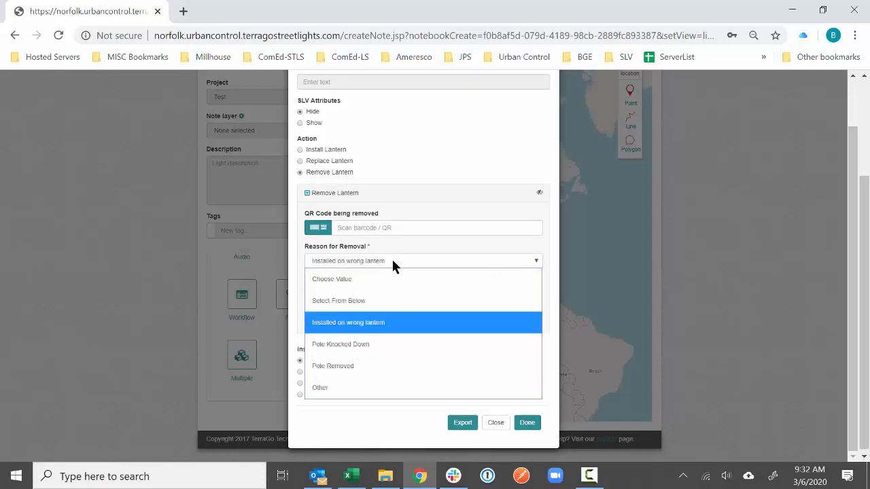
click(399, 388)
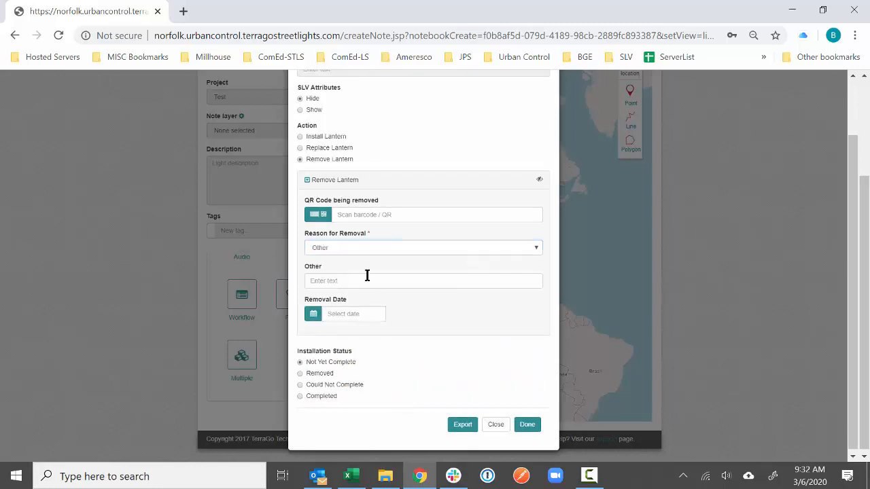
- Choose Replace Lantern and Installation Status Could Not Complete, then close the form
click(312, 138)
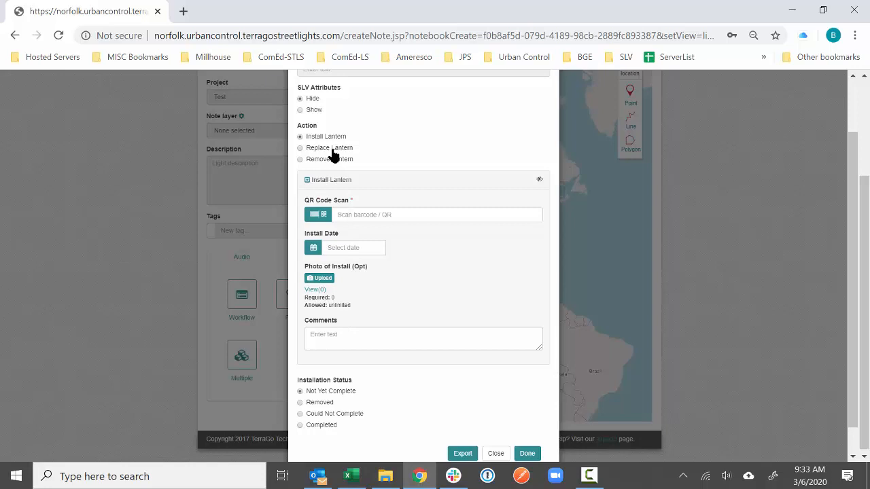
click(328, 149)
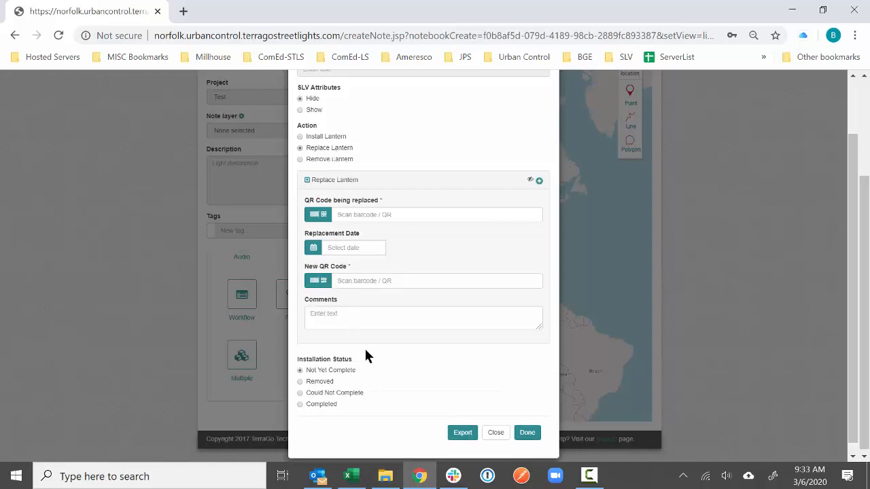
click(331, 395)
scroll(371, 396, down, 2)
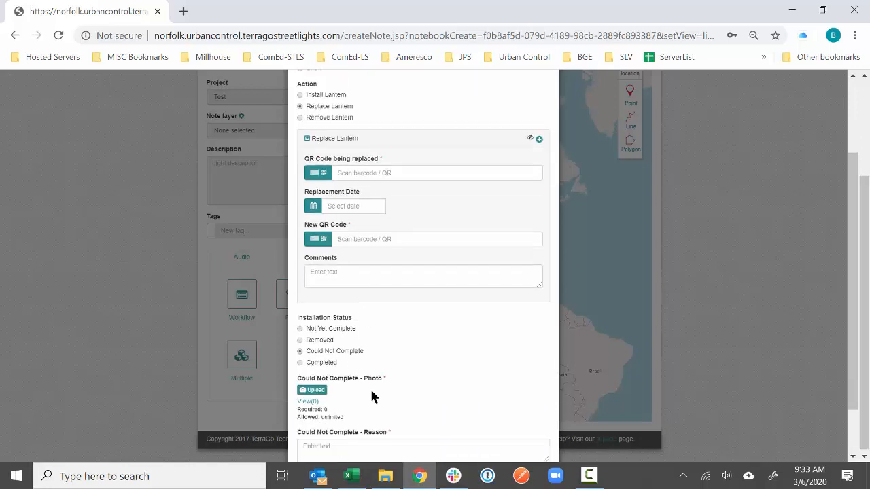
click(495, 422)
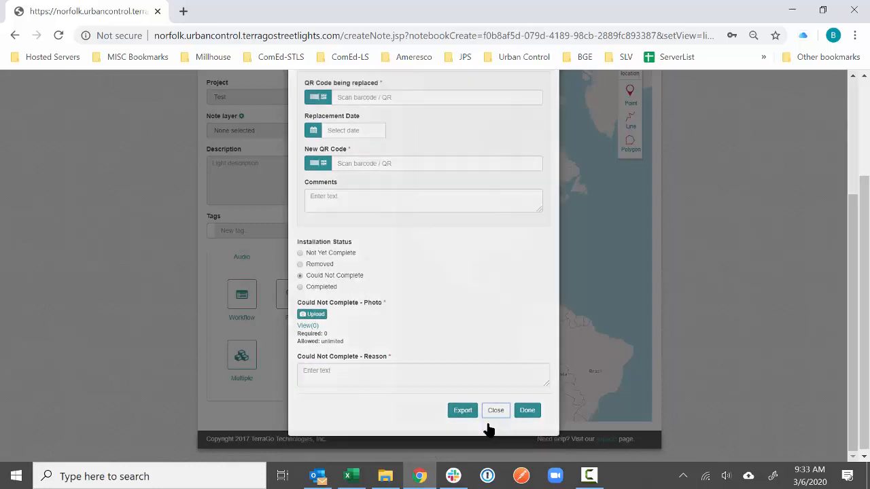
- Discard the unsaved light and untick Test in Streetlight Operations' attached projects
scroll(116, 284, up, 2)
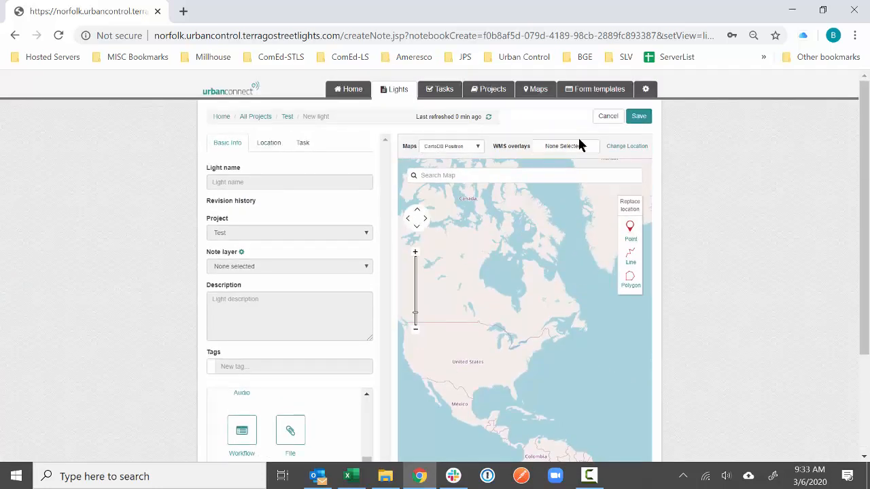
click(605, 119)
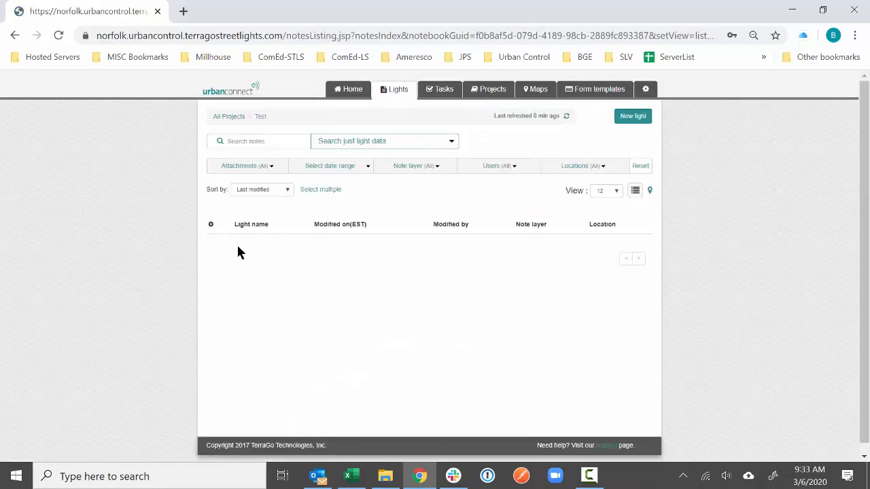
click(570, 89)
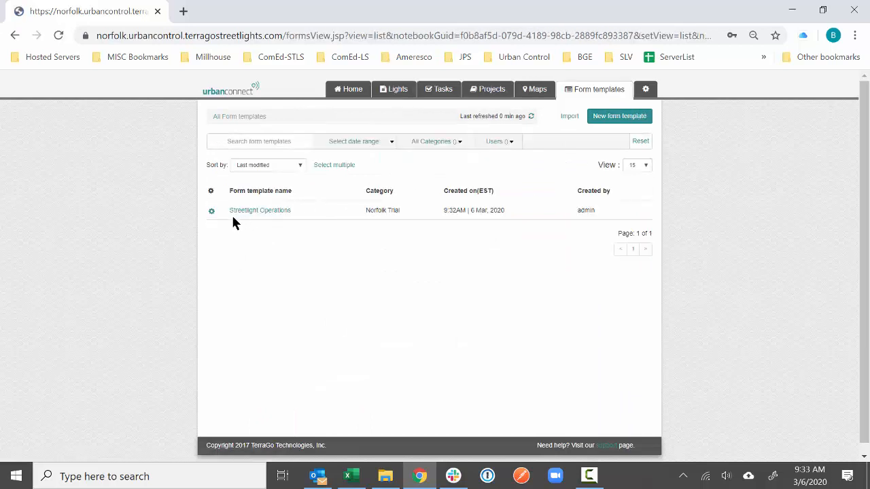
click(212, 211)
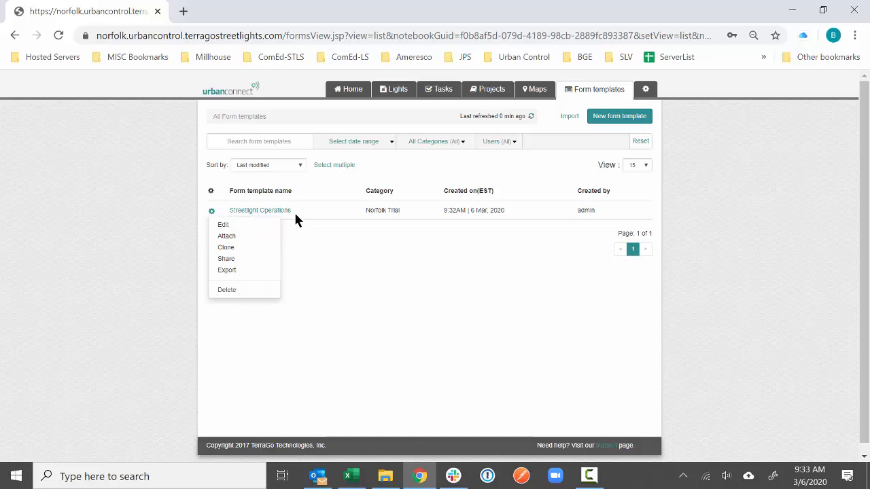
click(267, 235)
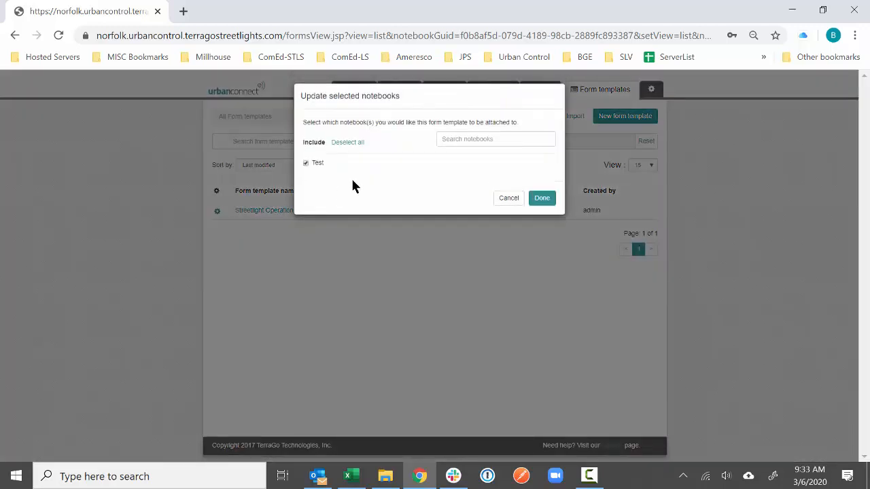
click(305, 163)
click(540, 199)
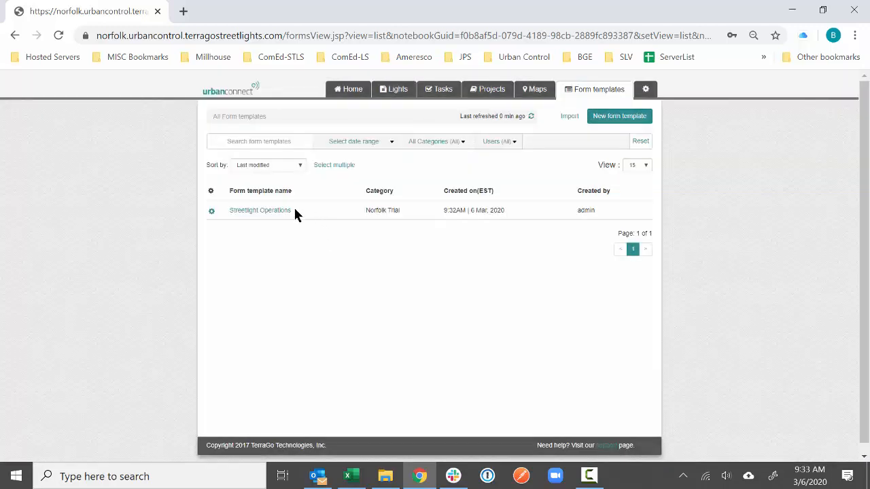
- Open Streetlight Operations in the editor and look through Action, lantern groups and Installation Status
click(283, 210)
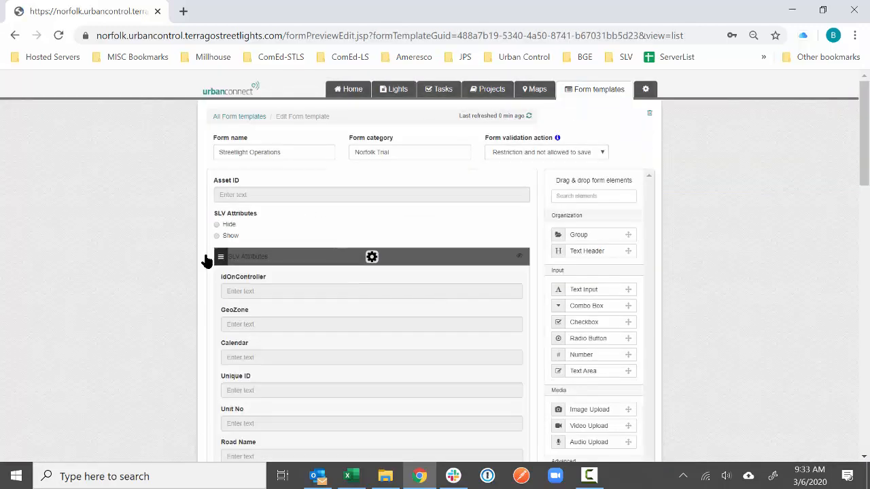
scroll(107, 280, down, 5)
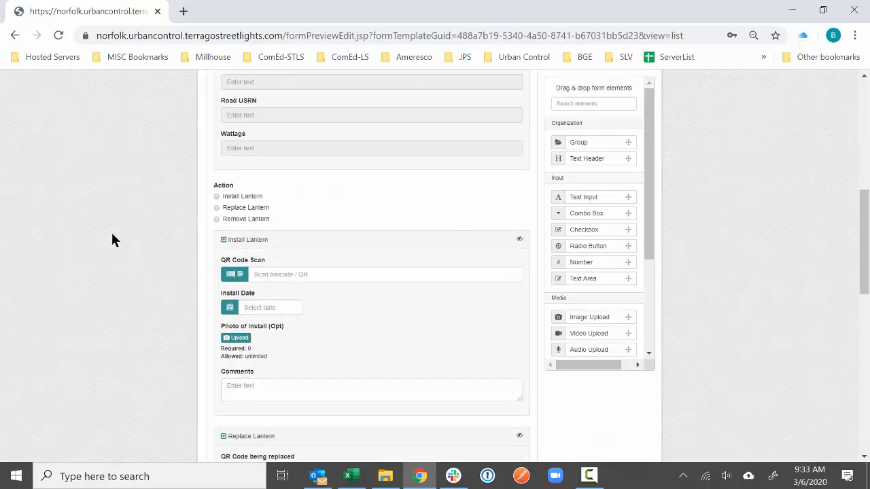
scroll(113, 238, down, 1)
scroll(113, 238, down, 1)
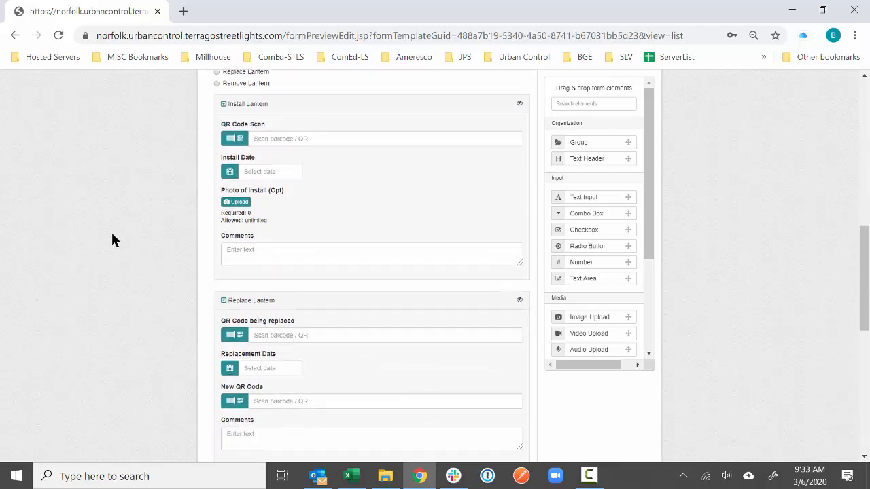
scroll(119, 248, down, 7)
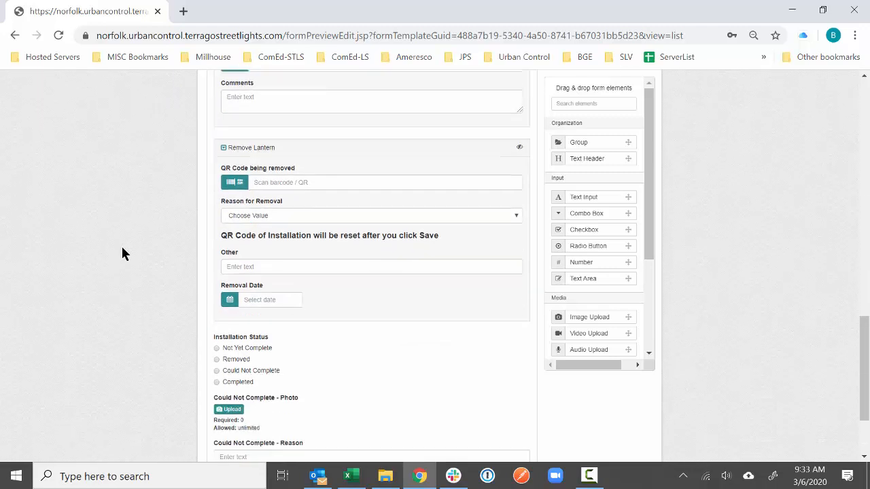
mouse_move(302, 253)
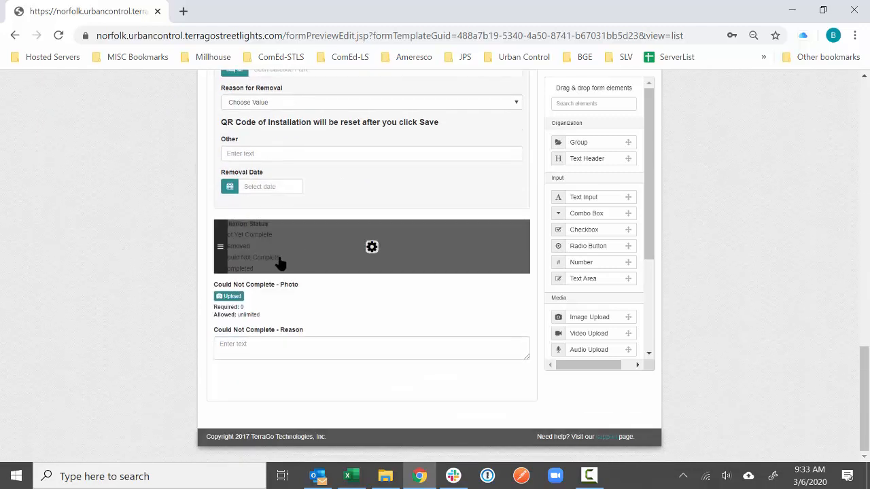
scroll(179, 249, up, 5)
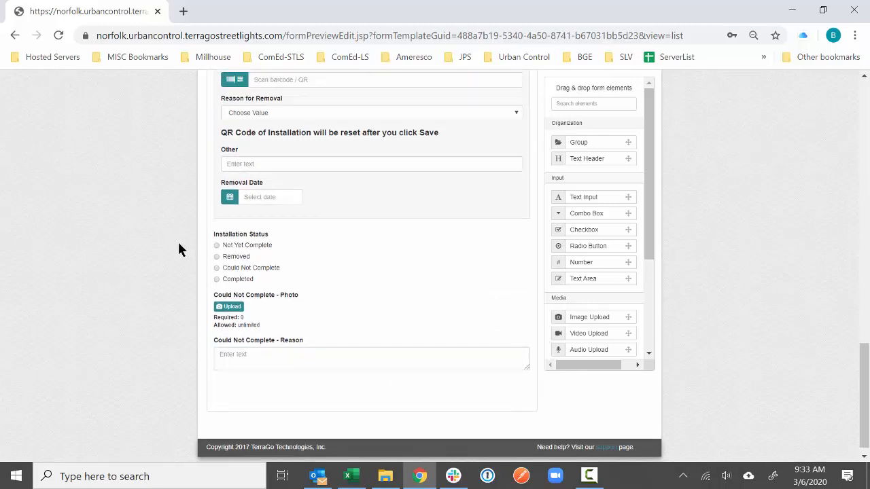
scroll(178, 250, up, 2)
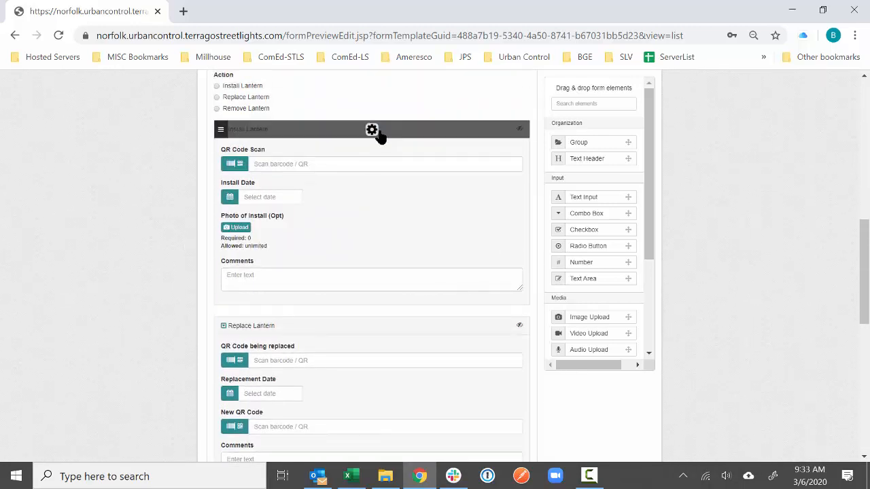
- Add an Install Lantern group condition: Installation Status - 32 Not Equal To Could Not Complete
click(371, 131)
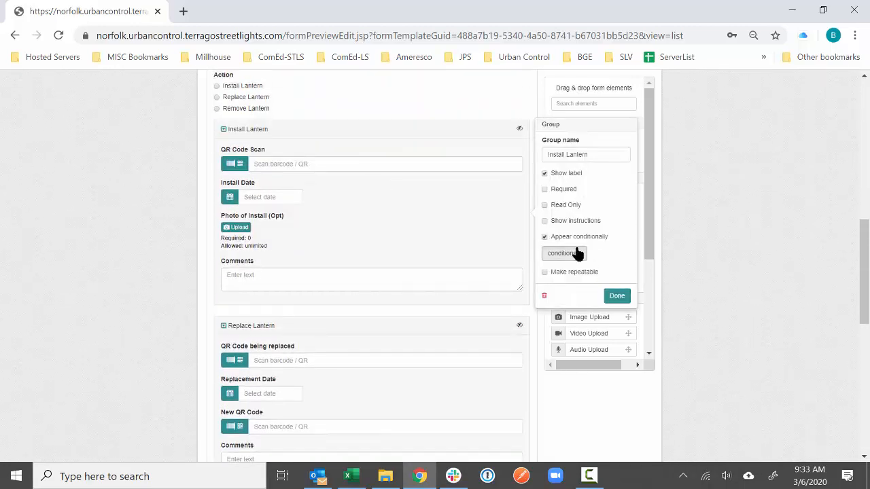
click(575, 252)
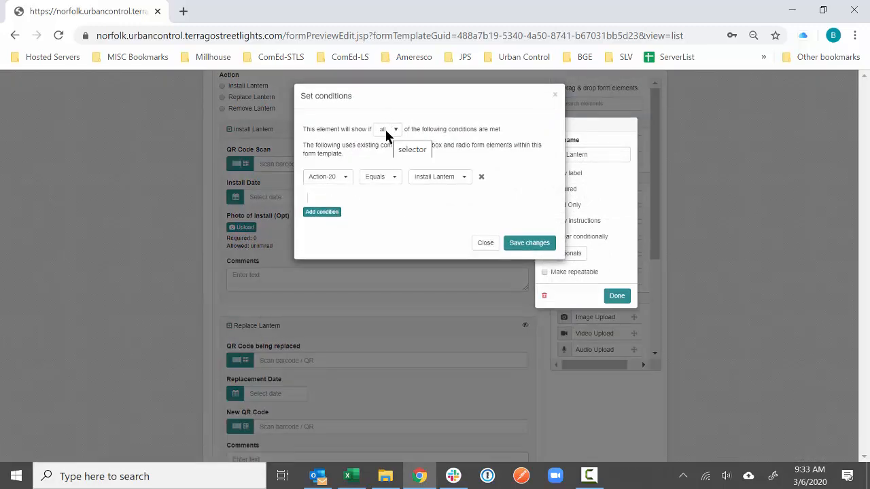
click(321, 213)
click(331, 197)
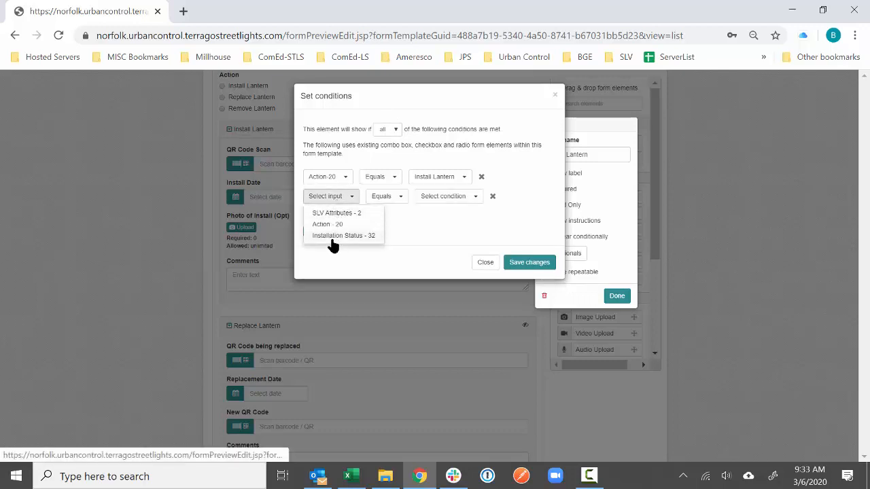
click(333, 236)
click(422, 198)
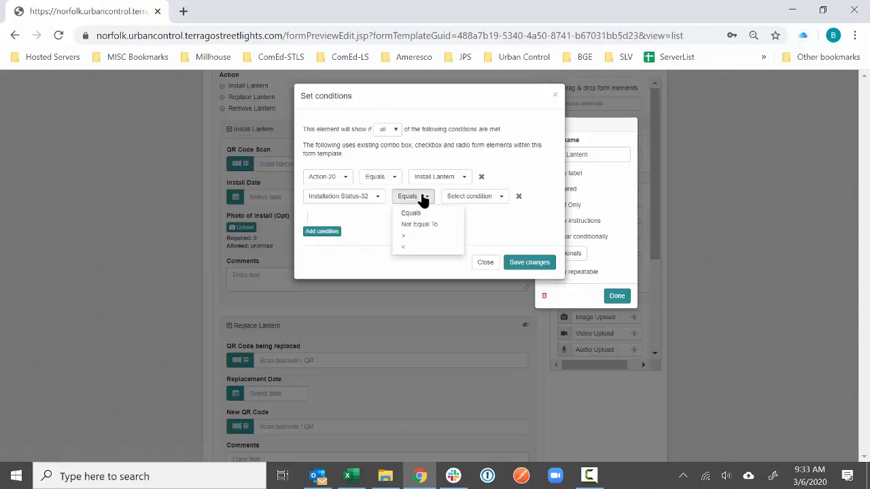
click(429, 224)
click(476, 196)
click(471, 236)
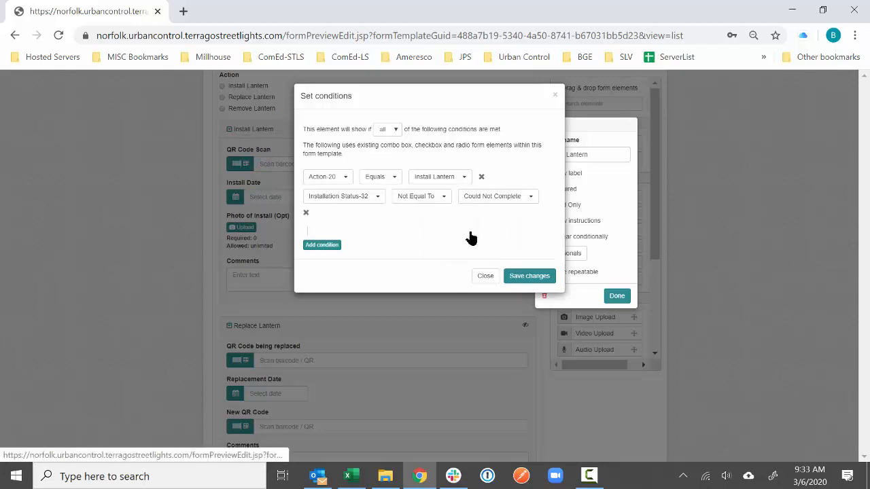
click(531, 276)
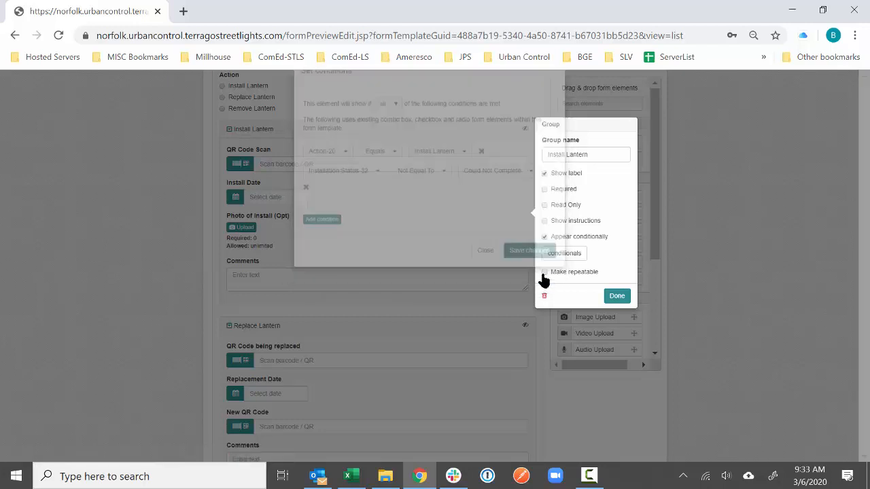
click(616, 296)
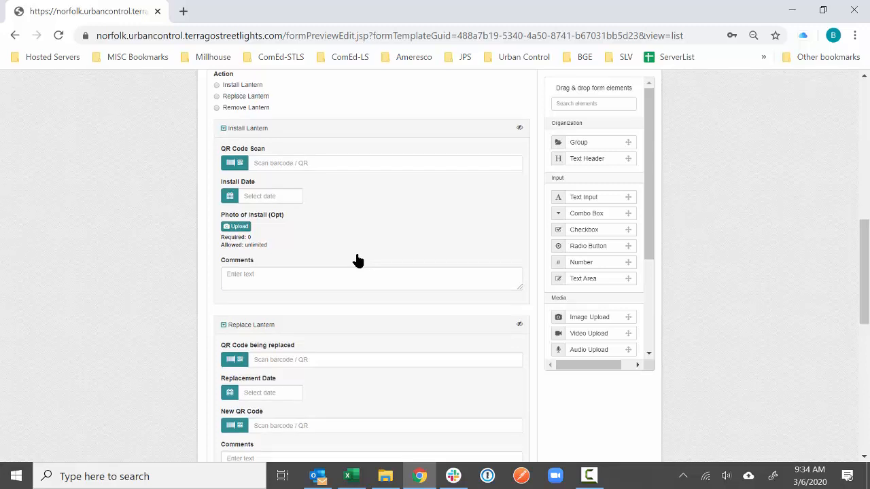
- Look over the updated form once more, then save the Streetlight Operations template
scroll(357, 259, down, 1)
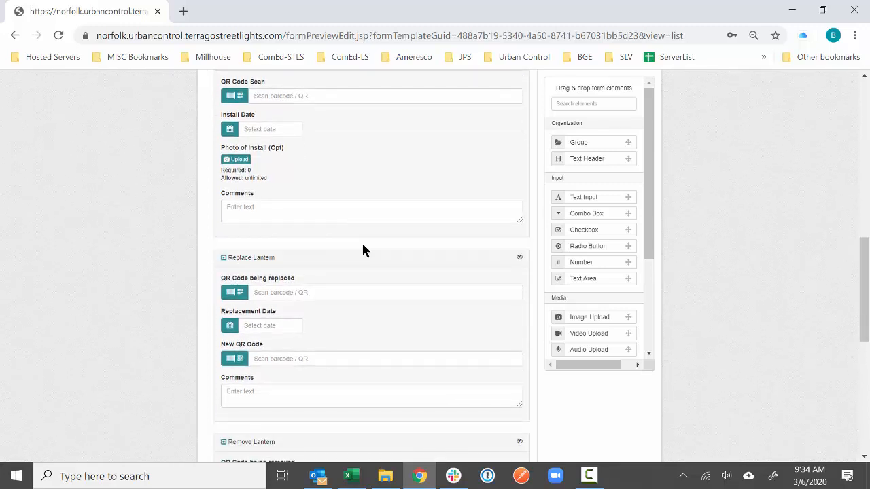
scroll(363, 241, up, 10)
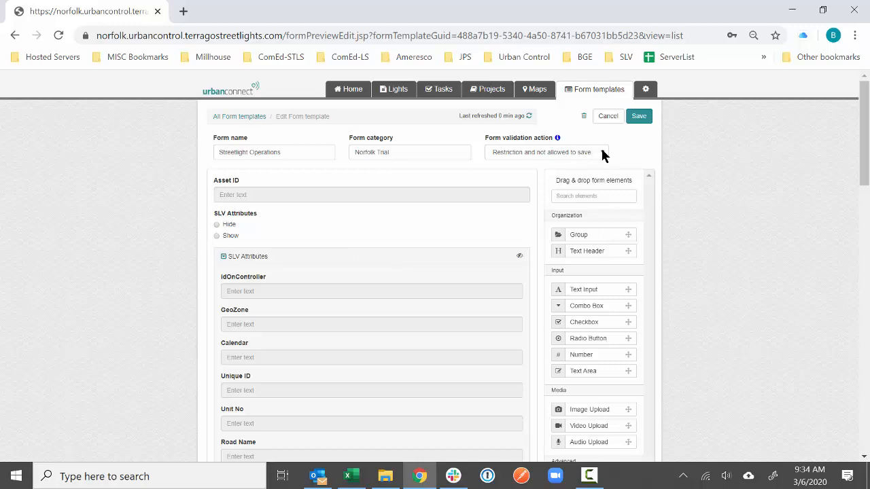
scroll(189, 299, down, 5)
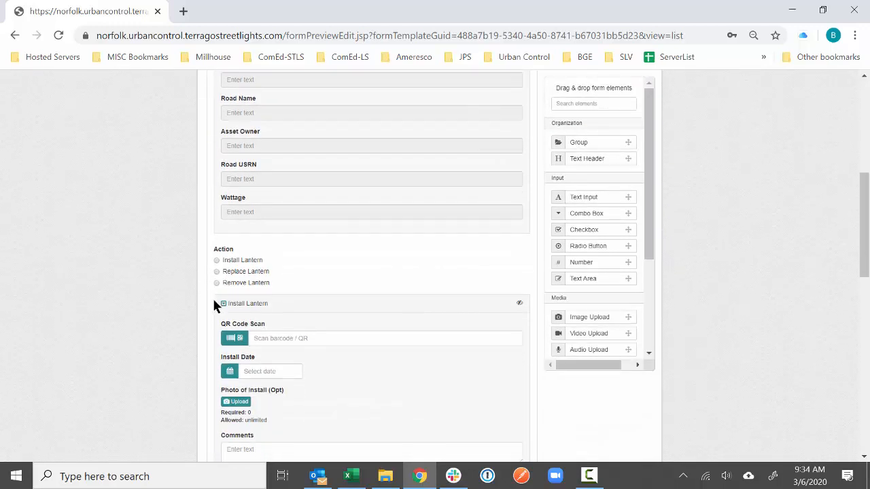
scroll(214, 306, down, 1)
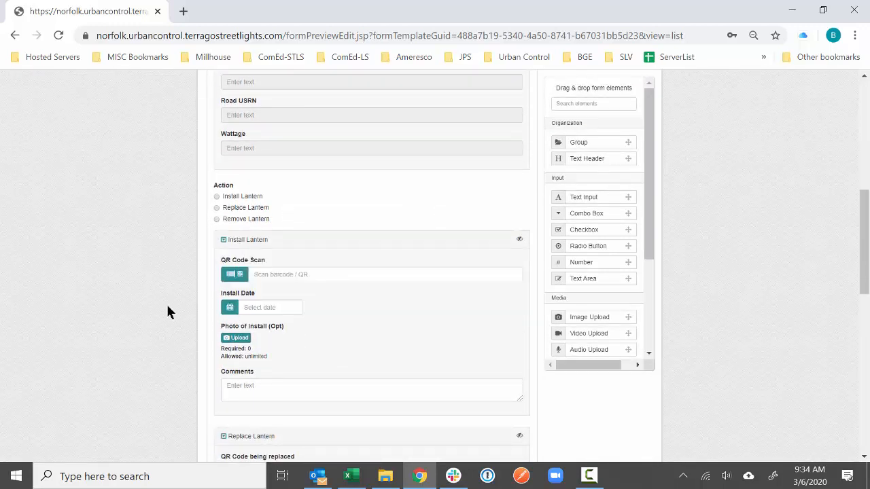
scroll(168, 307, down, 4)
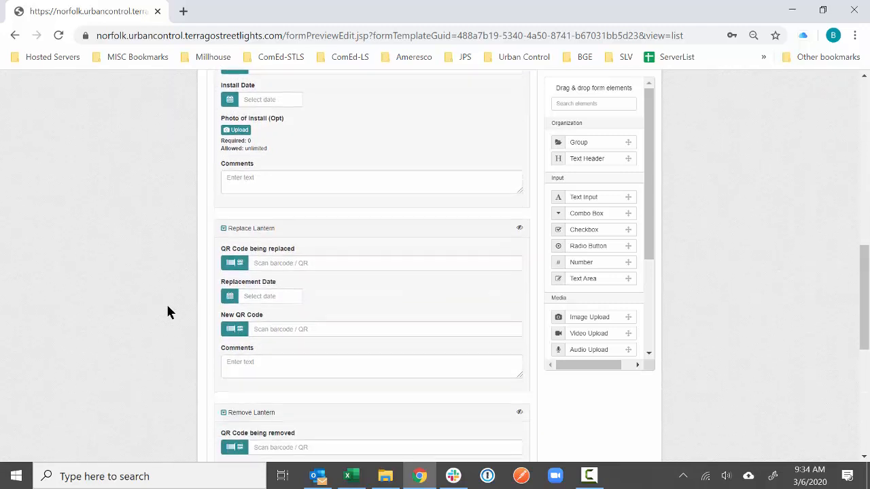
scroll(163, 305, down, 4)
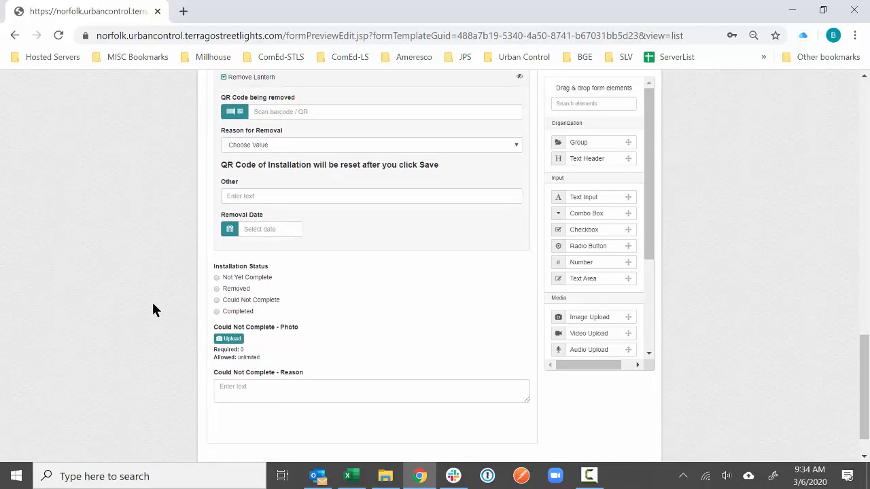
scroll(152, 300, up, 15)
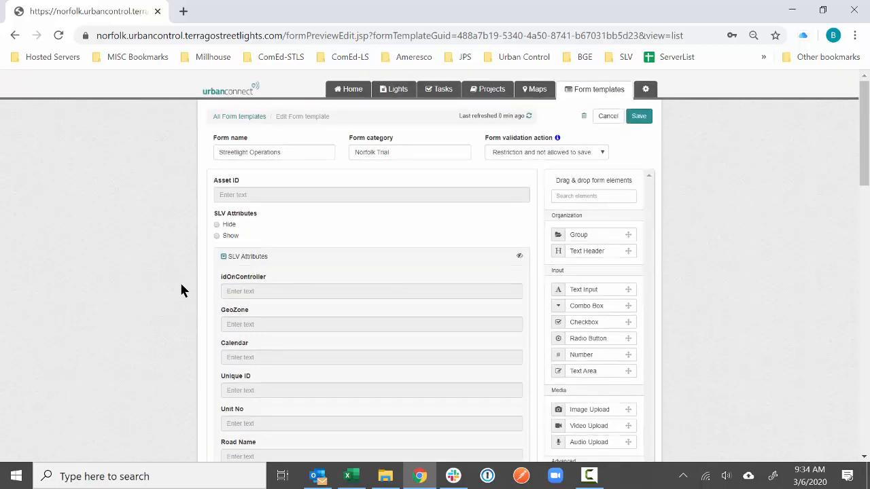
click(639, 120)
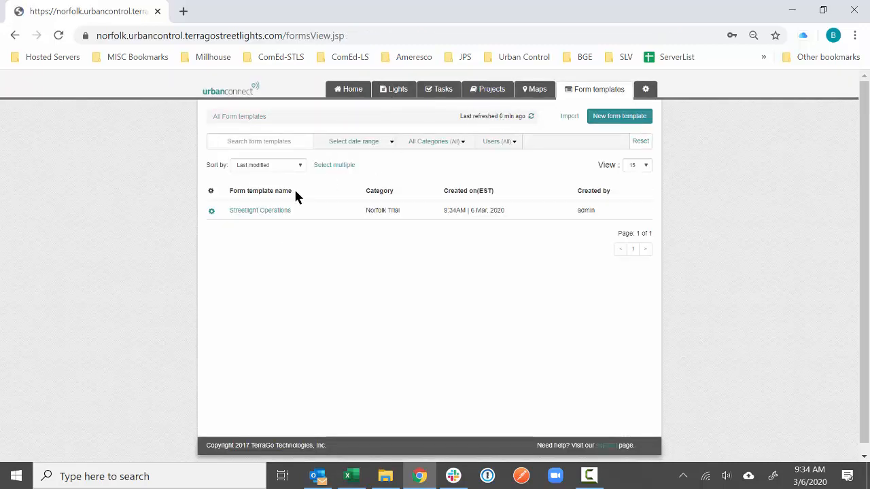
- Attach the Streetlight Operations template to the Test project
click(211, 210)
click(230, 235)
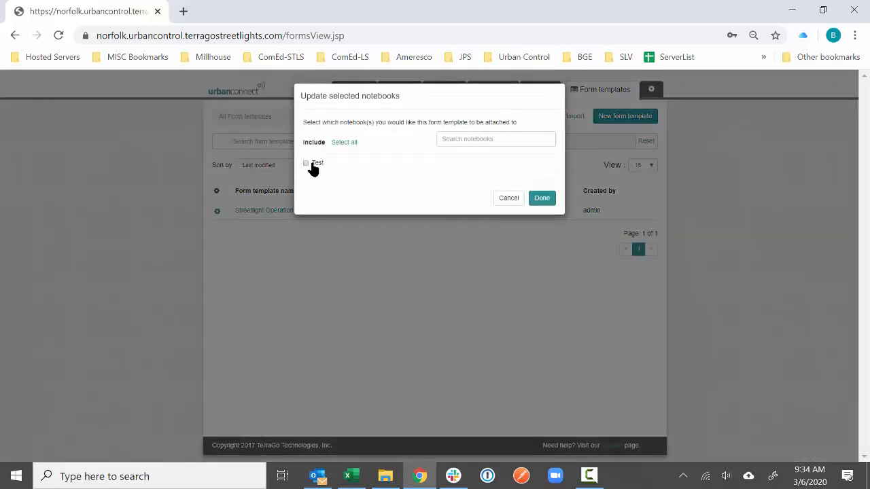
click(307, 165)
click(540, 200)
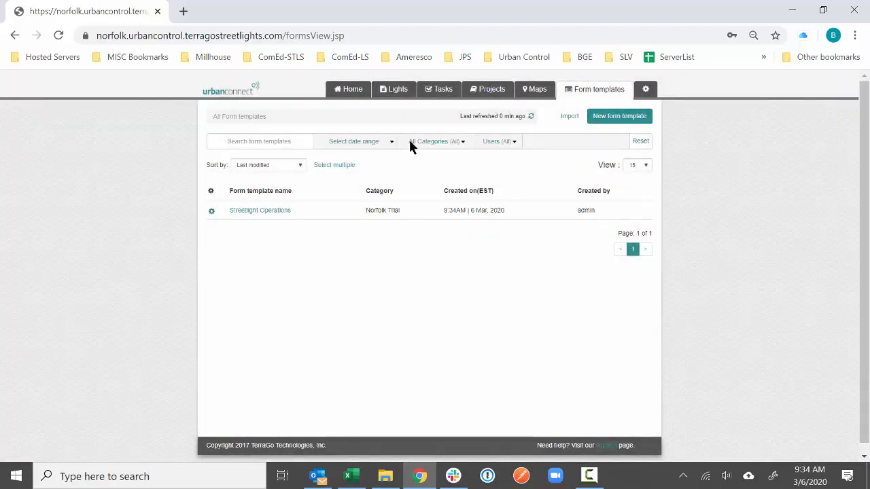
- Start a new light in the Test project and add the Streetlight Operations workflow
click(484, 89)
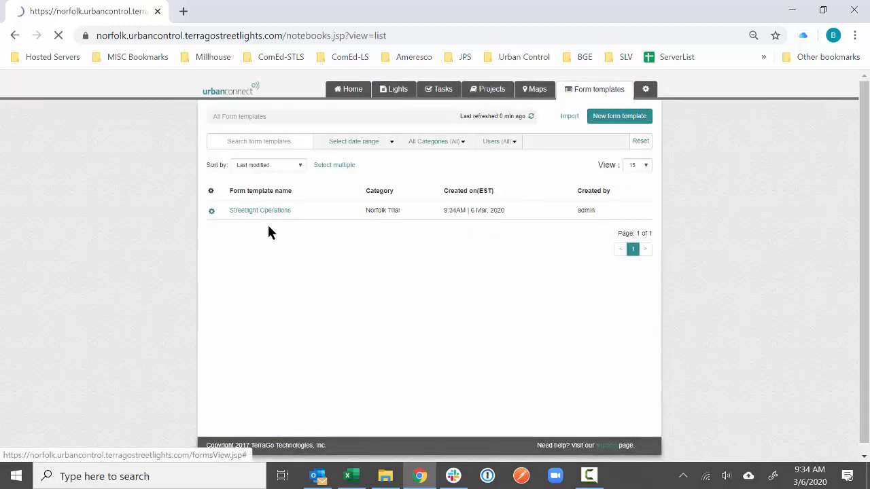
click(241, 212)
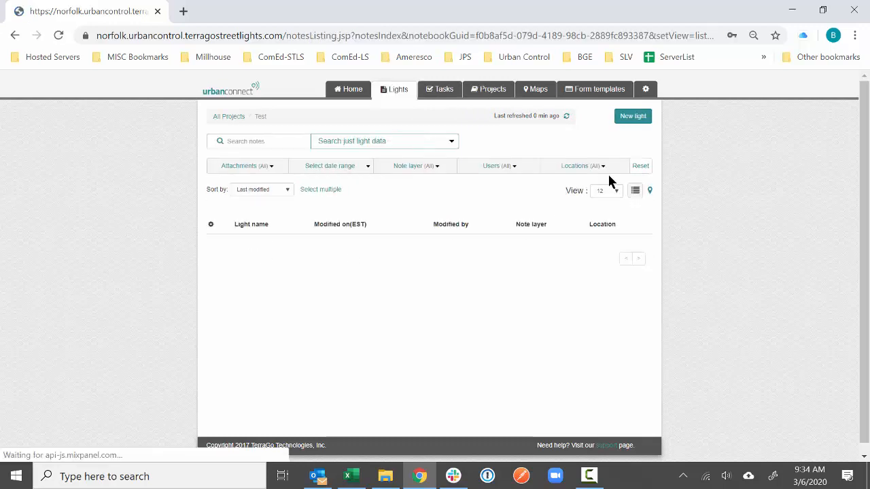
click(634, 118)
scroll(272, 306, down, 2)
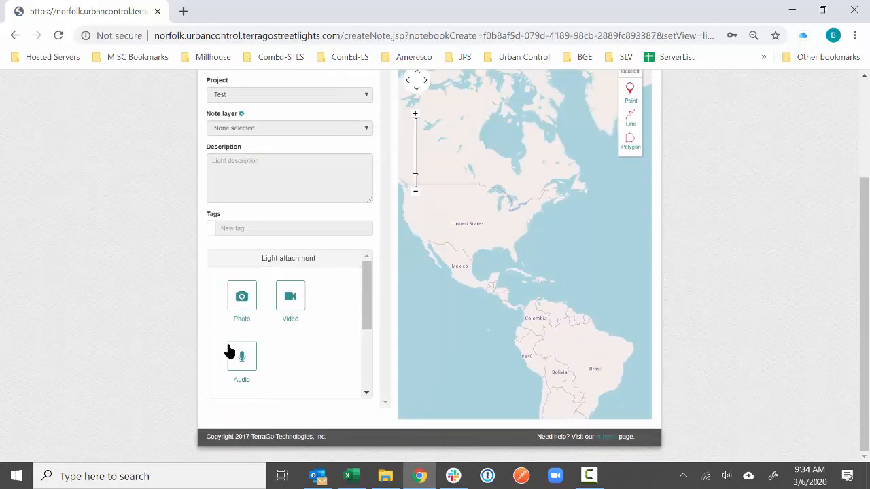
scroll(245, 340, down, 3)
click(242, 299)
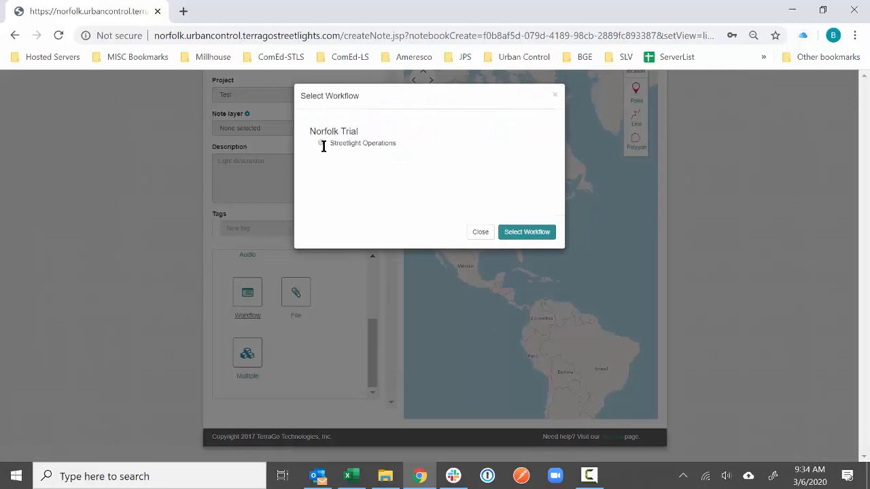
click(520, 231)
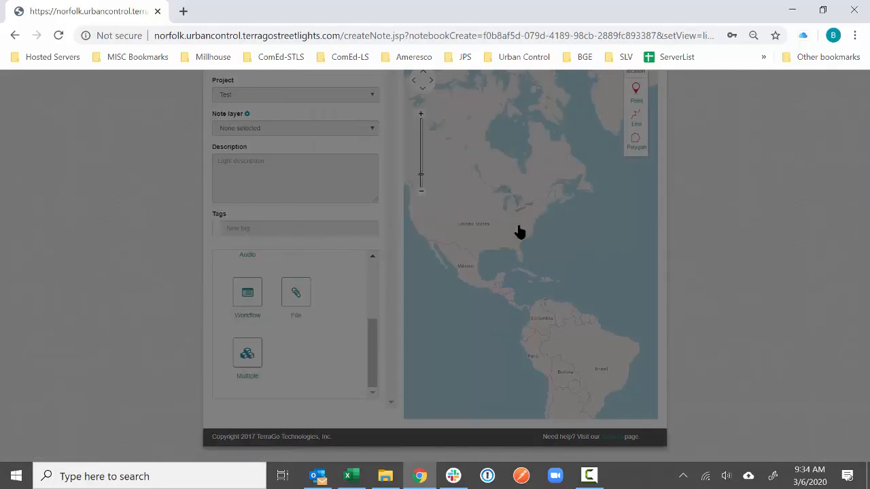
- Set installation status to Could Not Complete, close the form, and discard the new light
scroll(424, 194, down, 1)
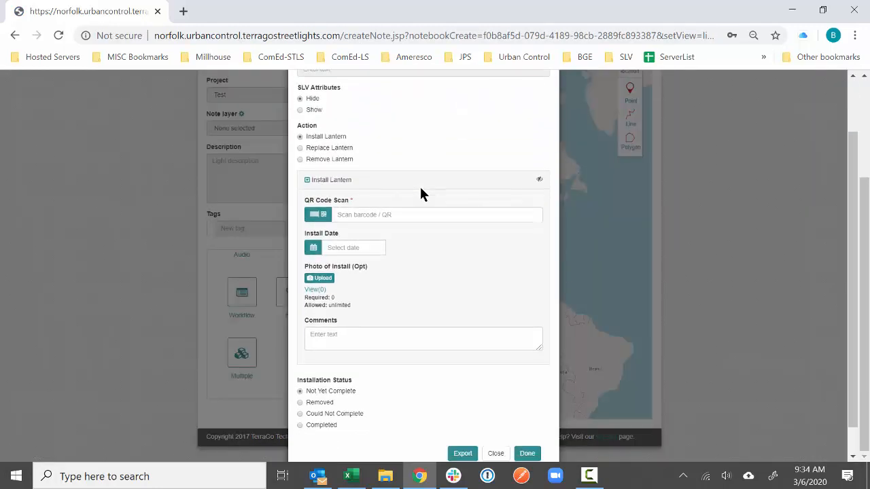
scroll(350, 244, down, 1)
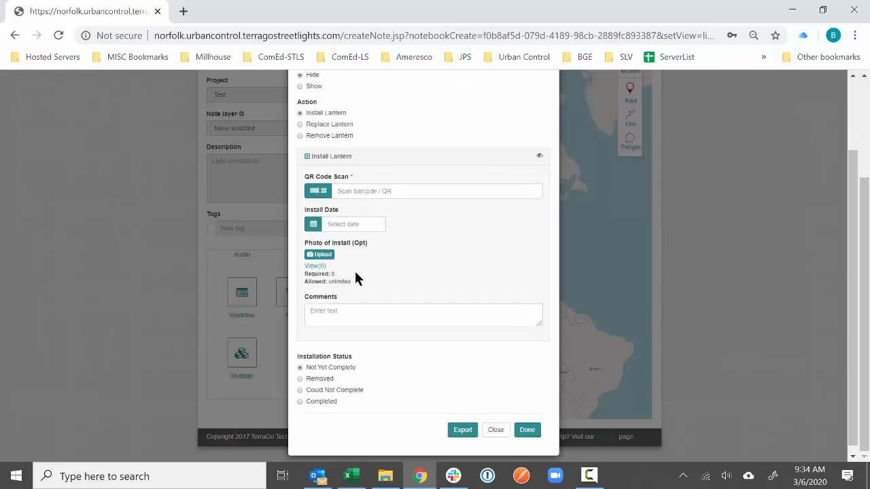
click(337, 384)
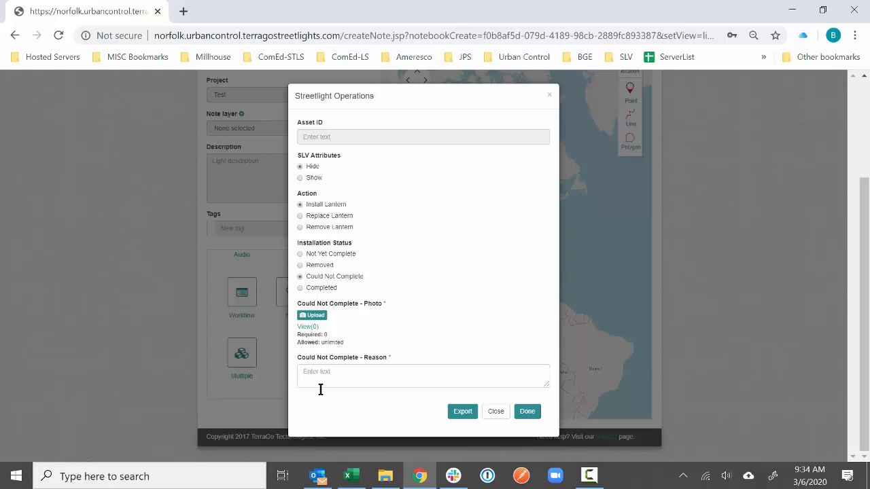
click(496, 413)
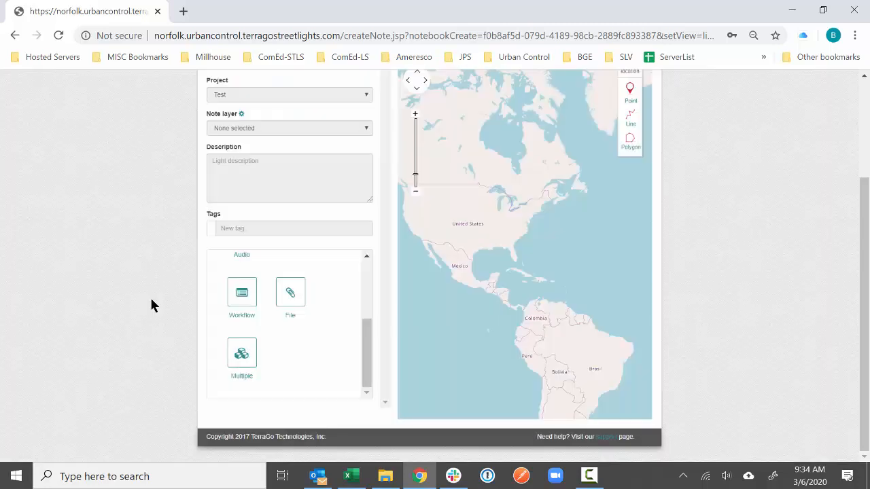
scroll(163, 297, up, 2)
click(609, 118)
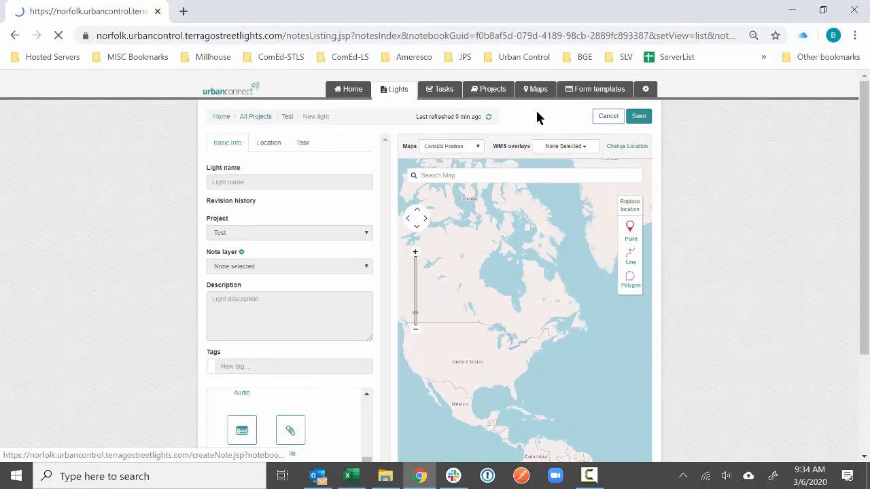
- Append 'V' to the Streetlight Operations template name and save it as a new copy
click(592, 92)
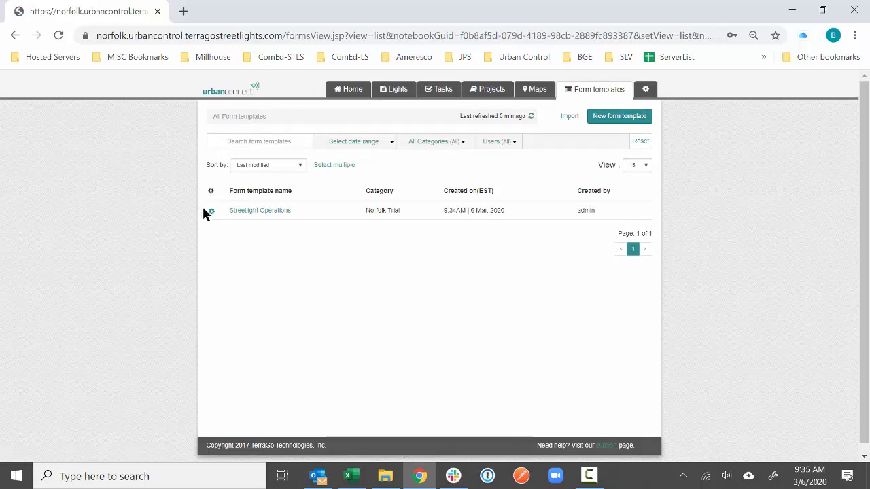
click(245, 213)
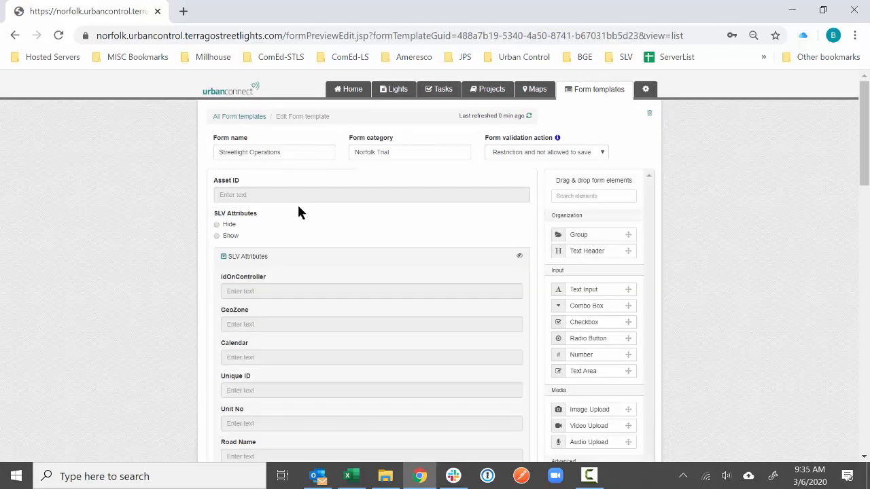
click(316, 156)
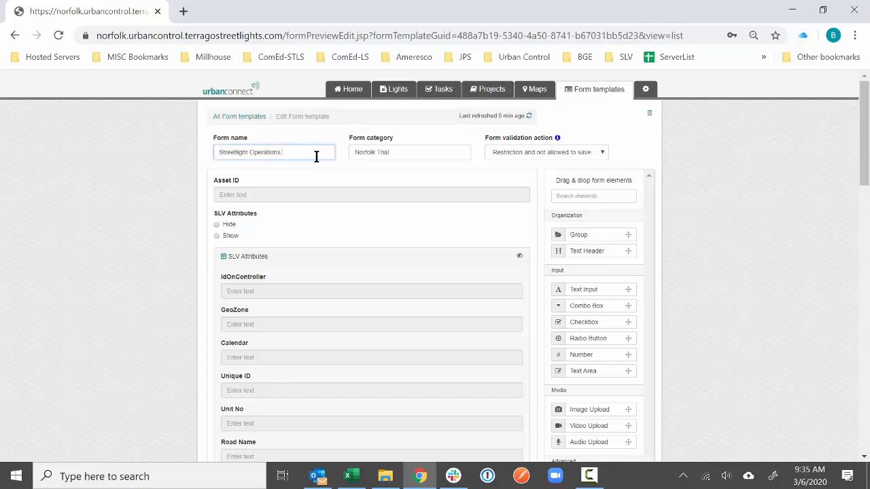
text(V)
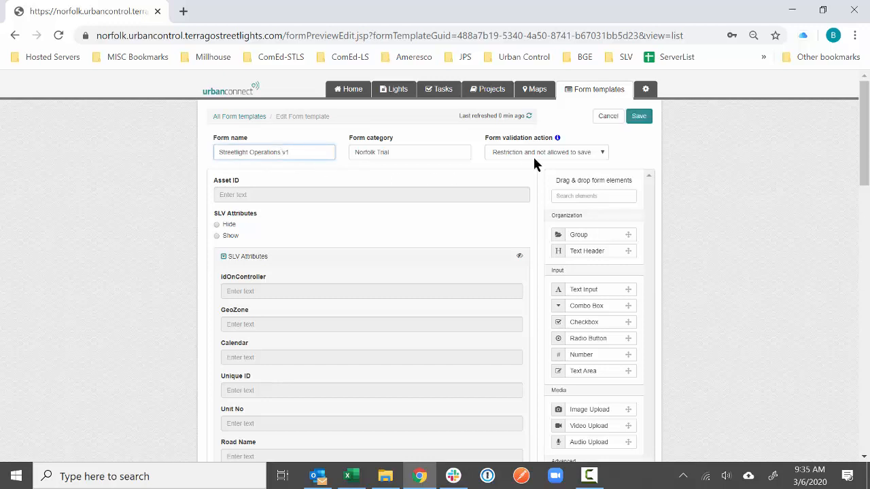
click(638, 116)
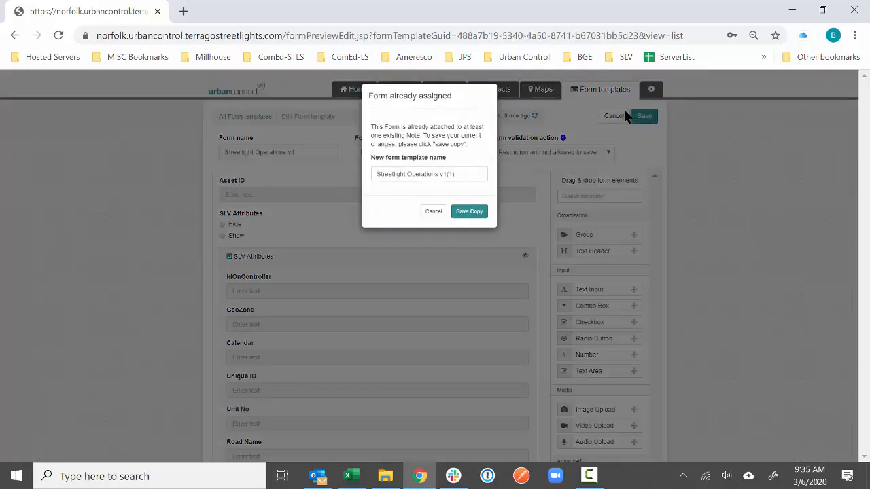
click(469, 176)
click(469, 211)
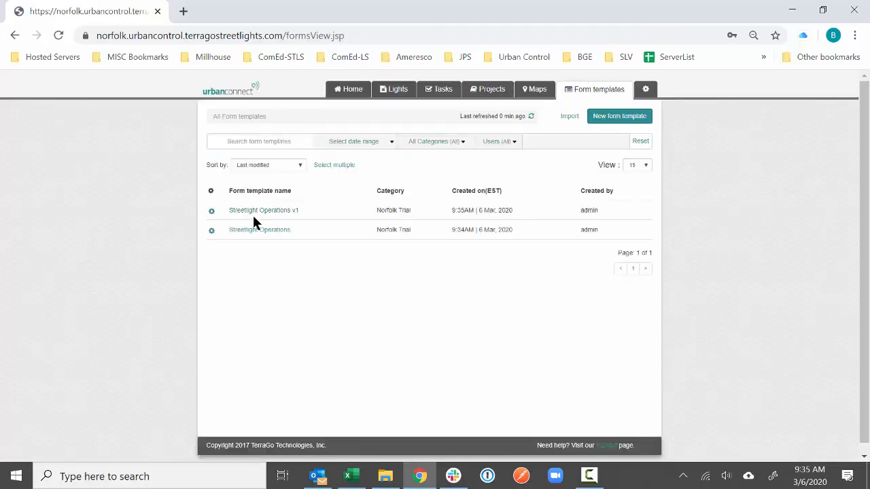
- Look over the template action menus and Streetlight Operations v1, then return to All Form templates
click(212, 231)
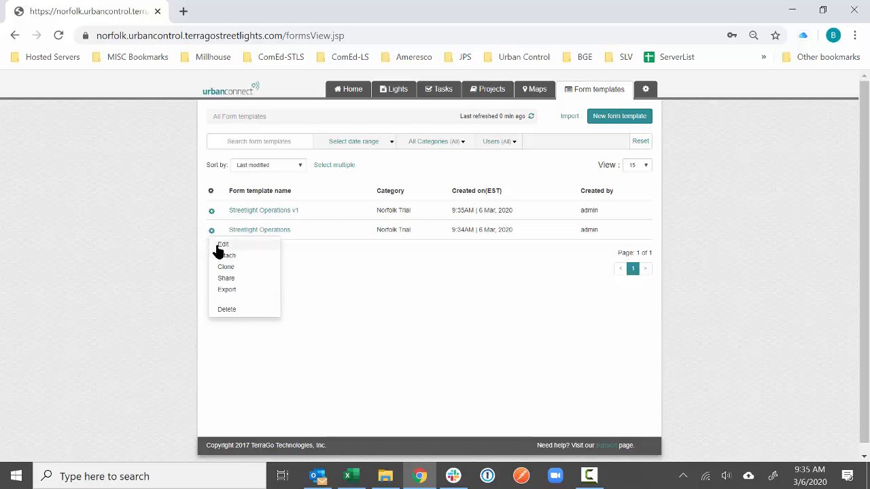
click(159, 252)
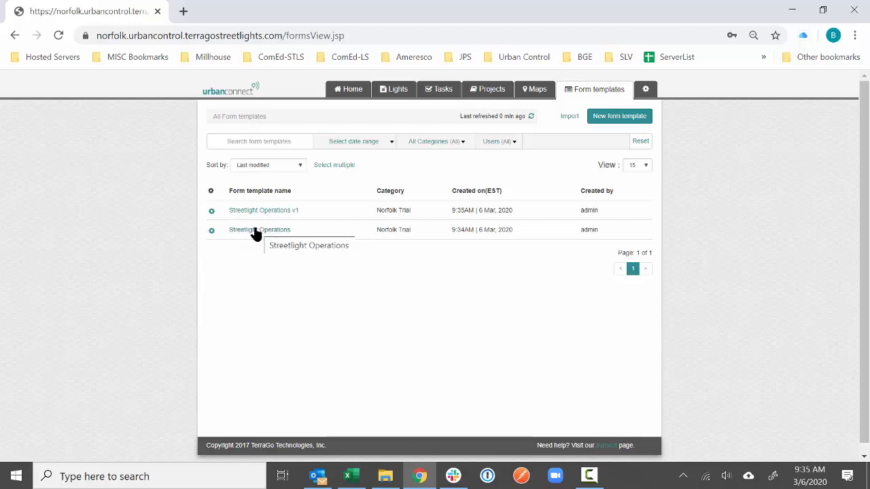
click(212, 231)
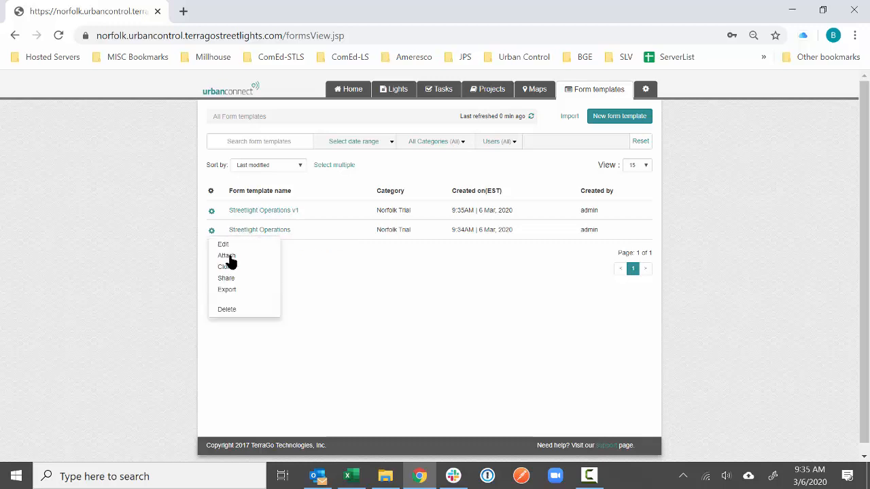
click(294, 220)
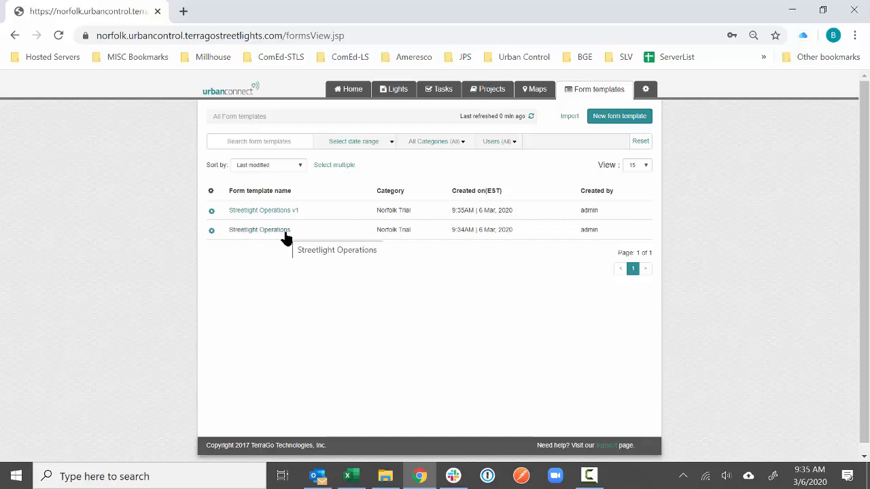
click(254, 210)
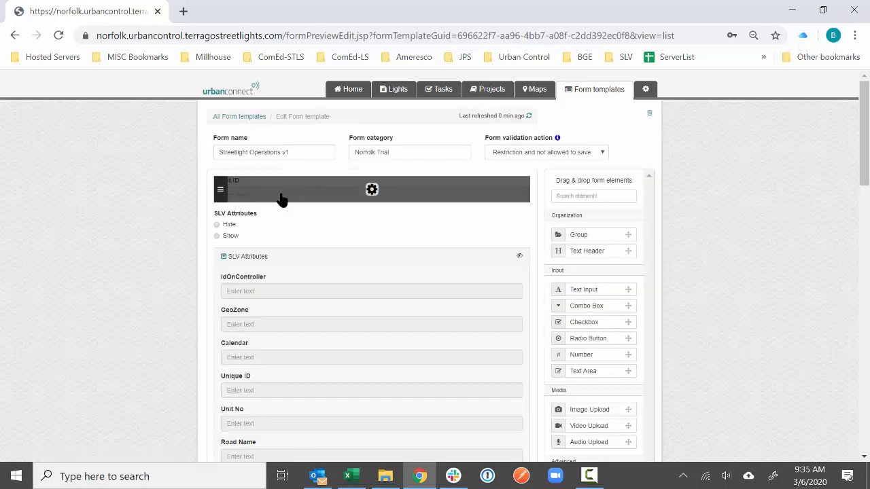
scroll(185, 247, down, 10)
scroll(205, 250, up, 3)
scroll(229, 242, up, 8)
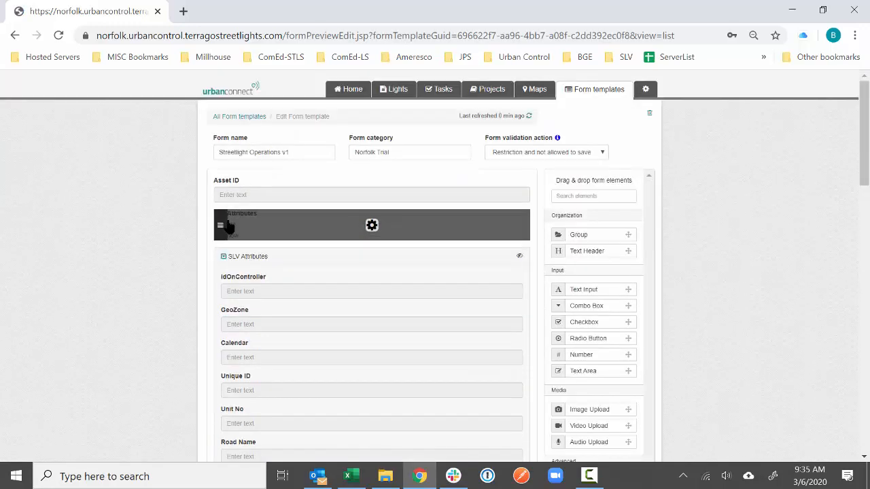
click(253, 119)
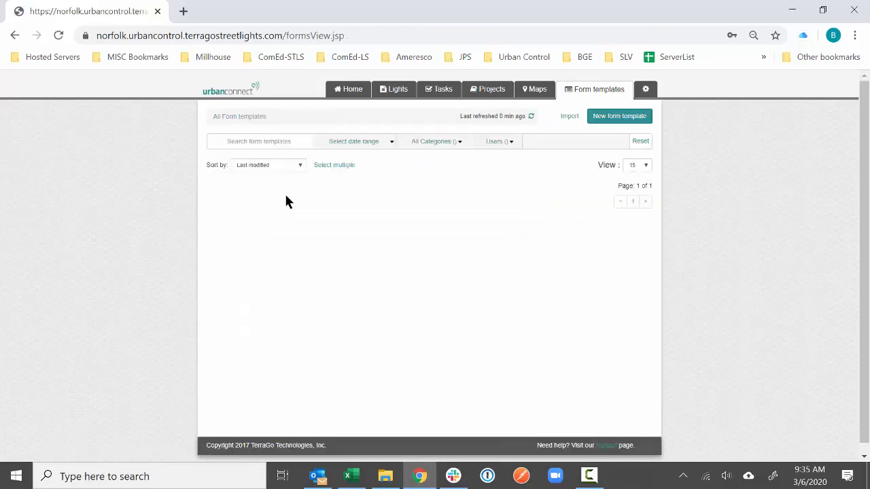
- Delete the original Streetlight Operations template and export Streetlight Operations v1 as JSON
click(212, 231)
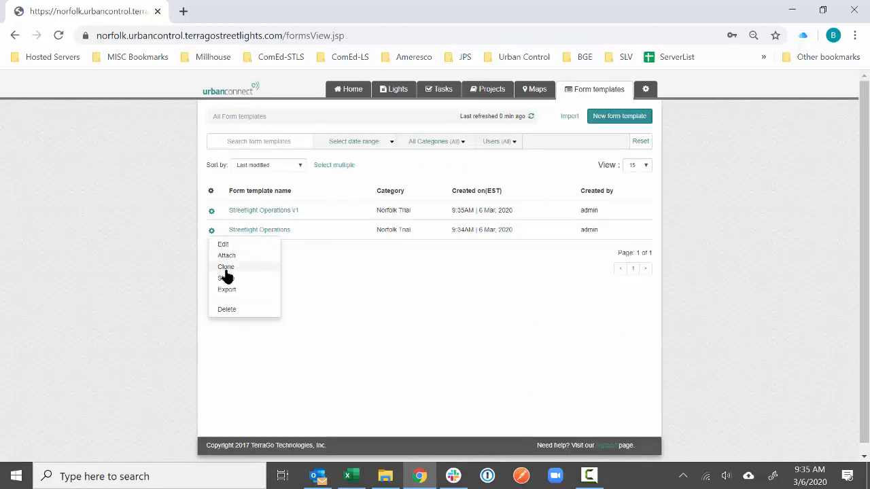
click(227, 310)
click(475, 201)
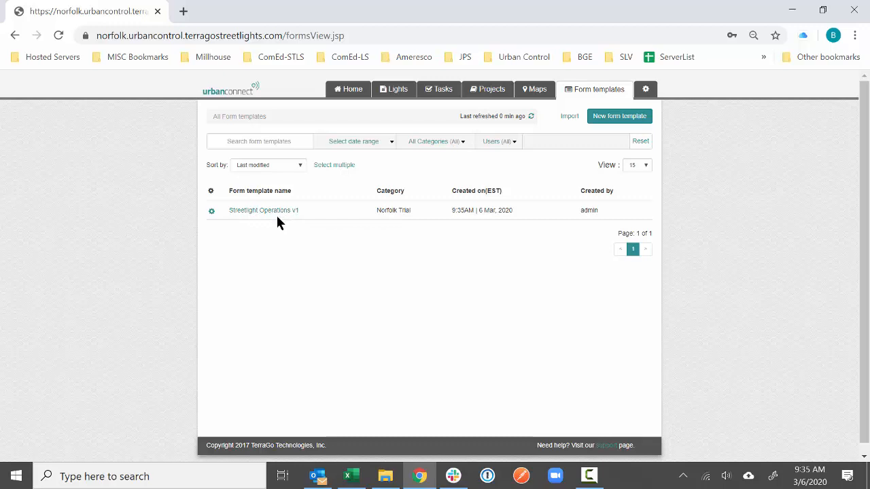
click(211, 212)
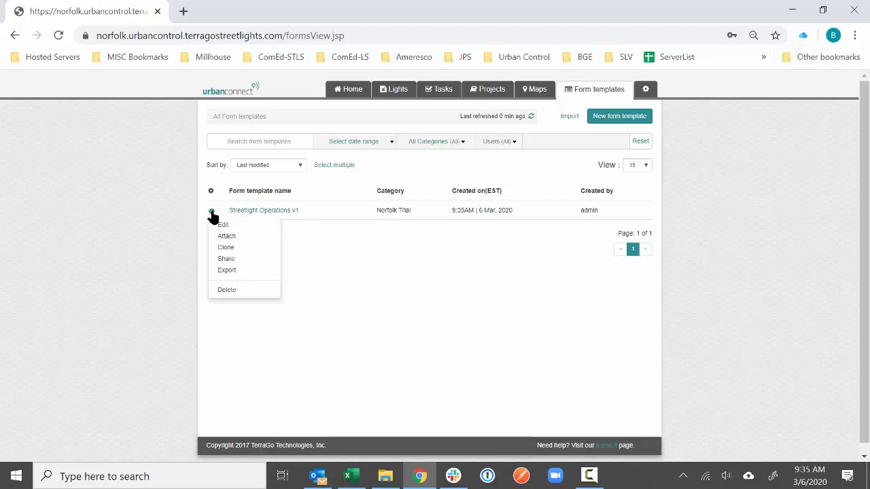
click(219, 271)
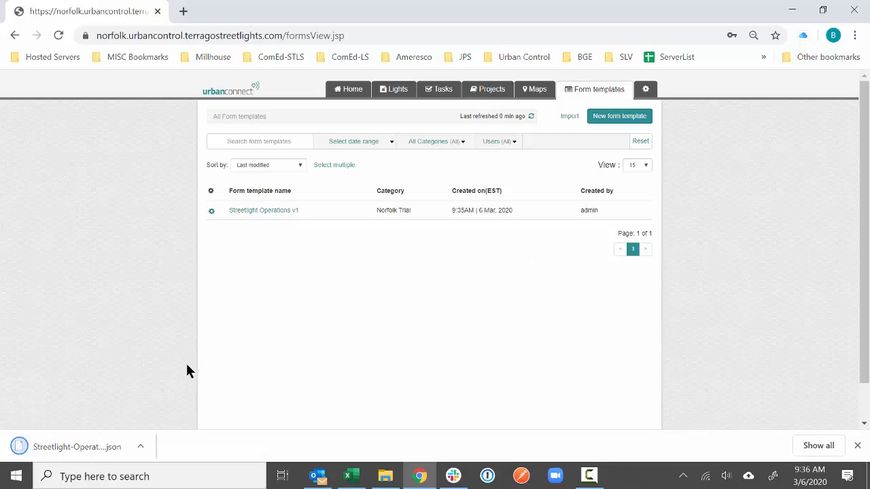
- Show the downloaded Streetlight-Operations-v1.json in Downloads and open it with Notepad++
click(142, 448)
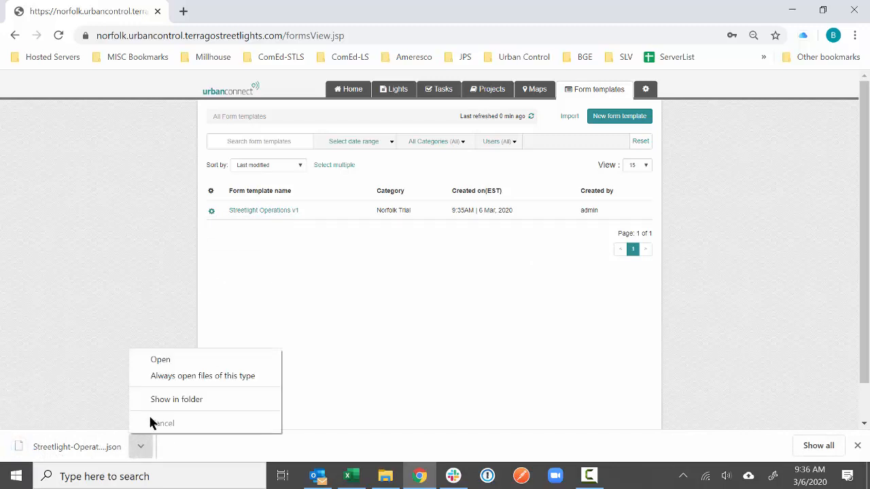
click(155, 399)
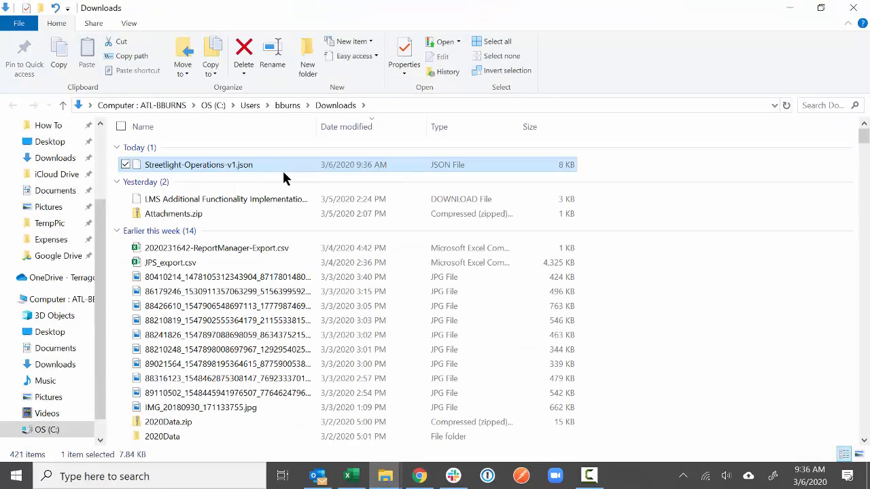
right_click(276, 163)
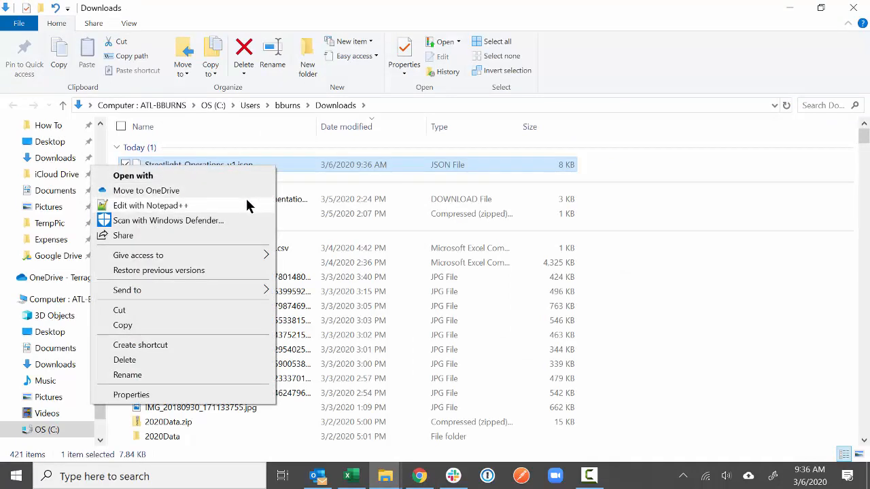
click(245, 201)
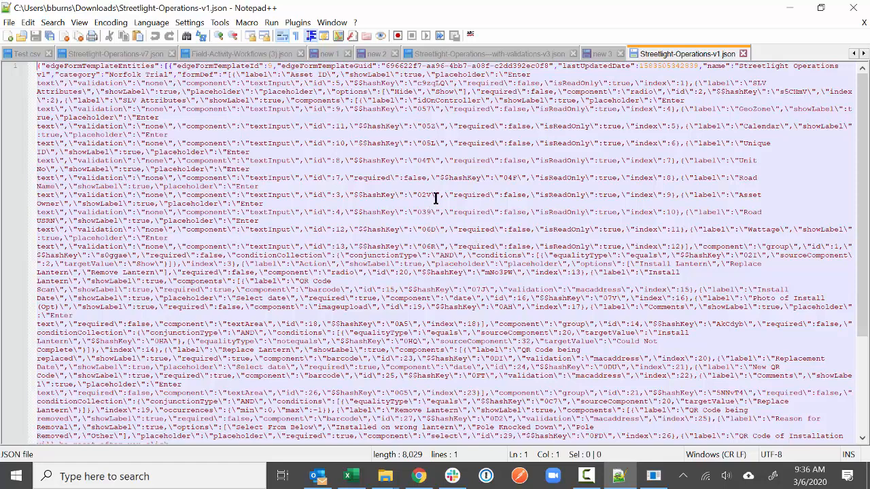
- Find 'Installation Status' and select its field block through the Could Not Complete photo field
scroll(435, 198, down, 5)
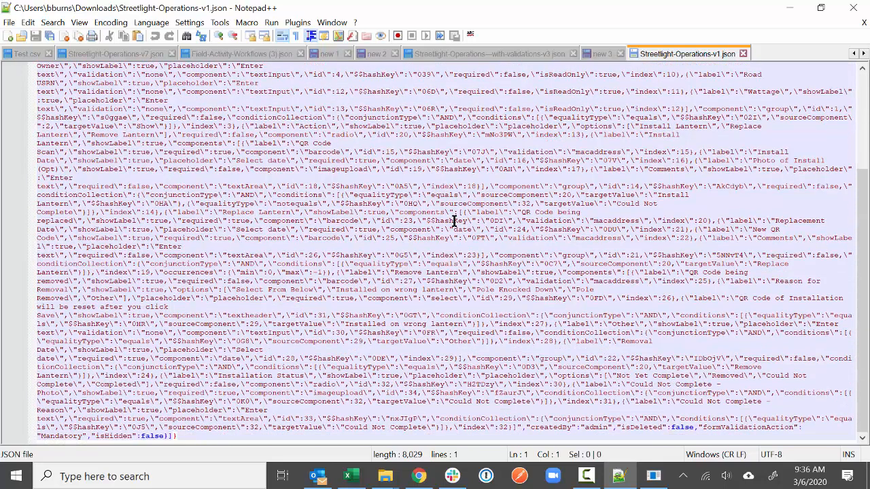
scroll(433, 233, up, 5)
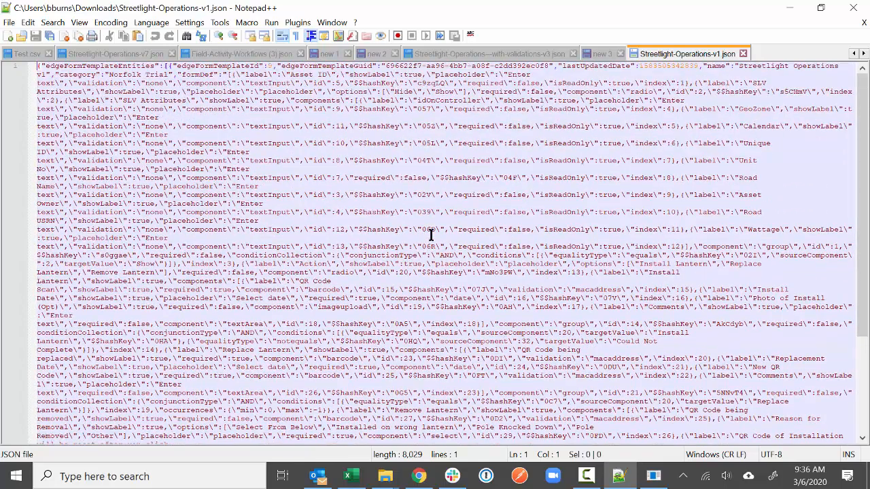
scroll(442, 252, down, 5)
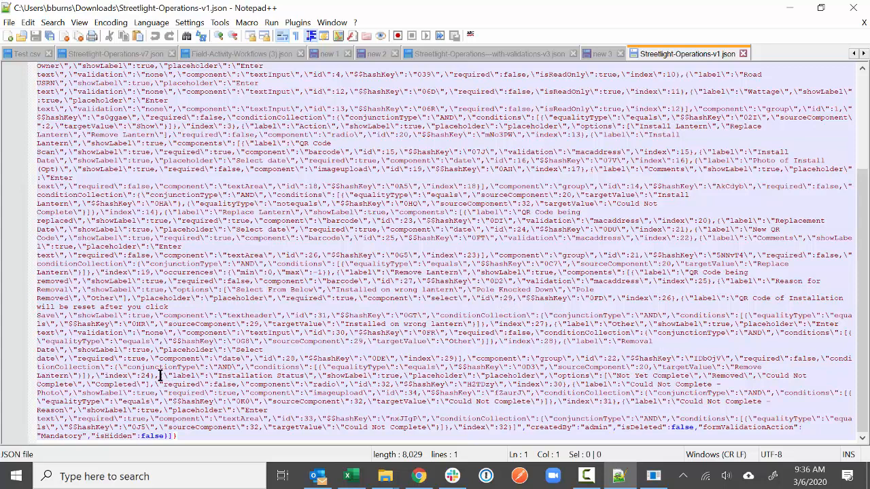
key(ctrl+f)
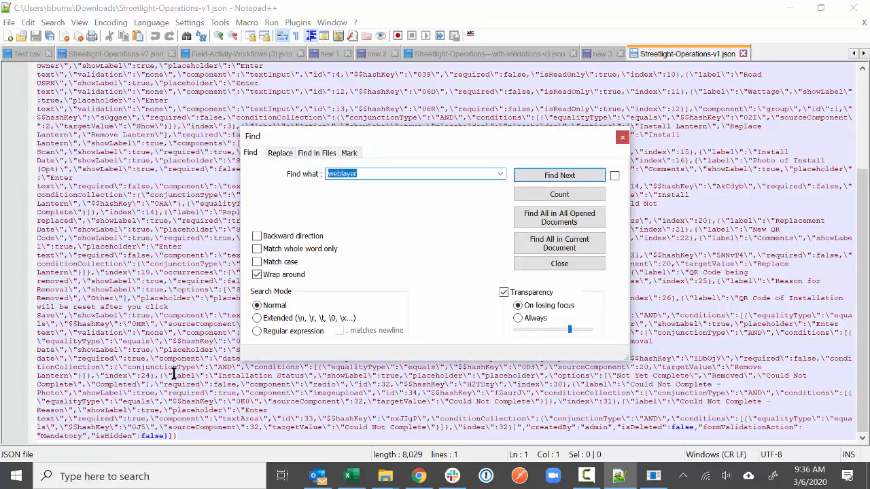
text(Installation Status)
key(Return)
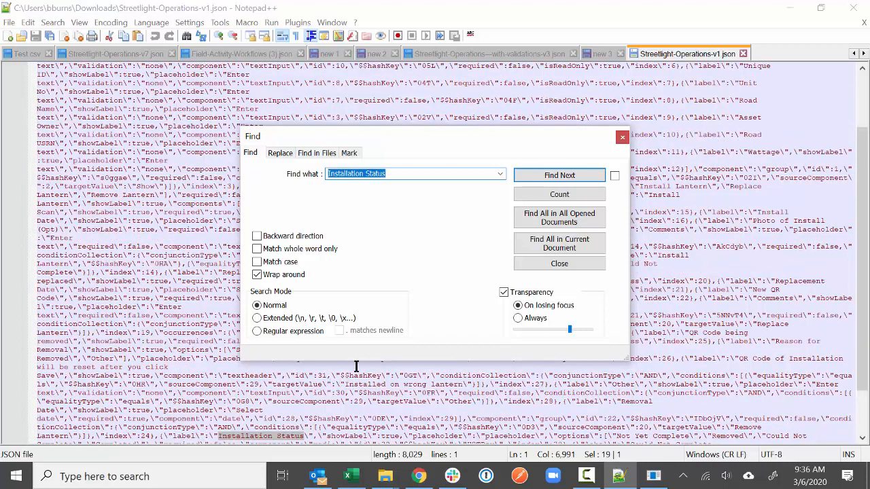
click(529, 263)
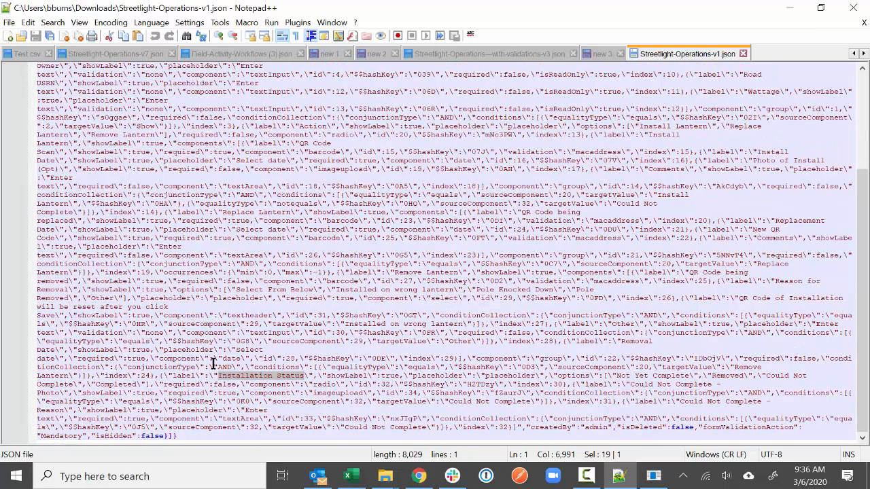
drag(162, 376, 348, 385)
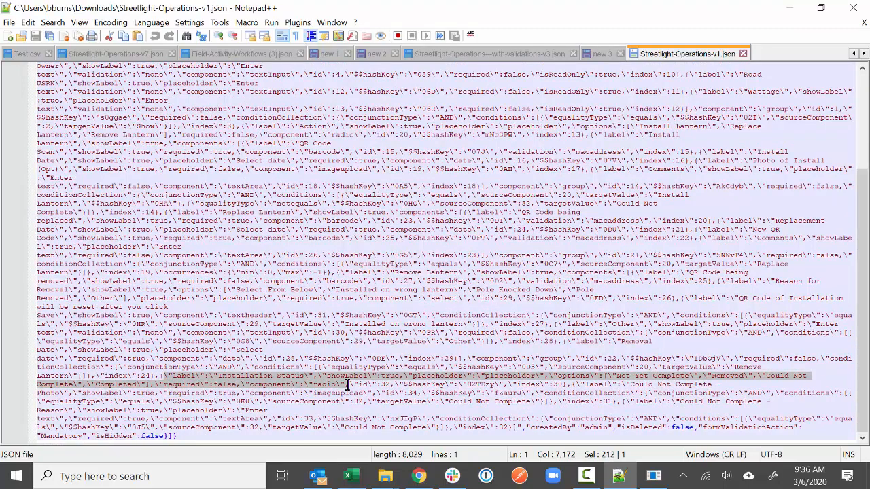
drag(348, 385, 552, 402)
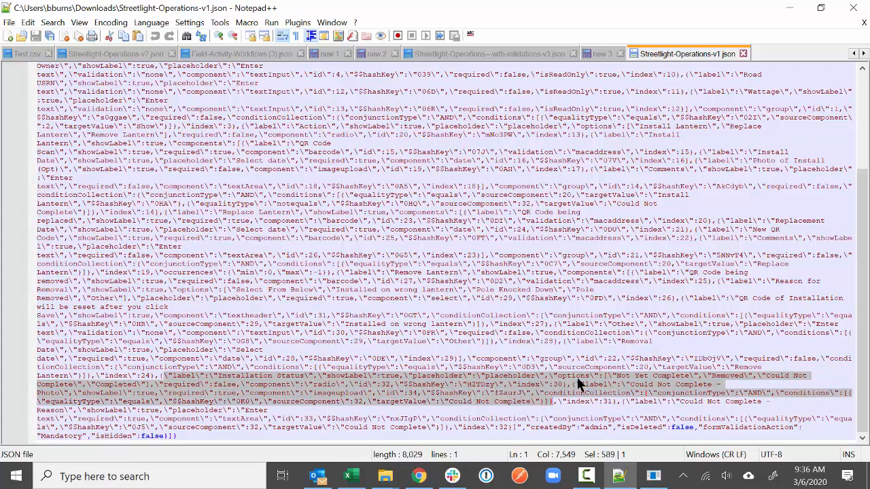
- Search 'notelayer' in Field-Activity-Workflows (3).json and select "setNoteLayer": true, then return to v1
click(253, 55)
click(348, 328)
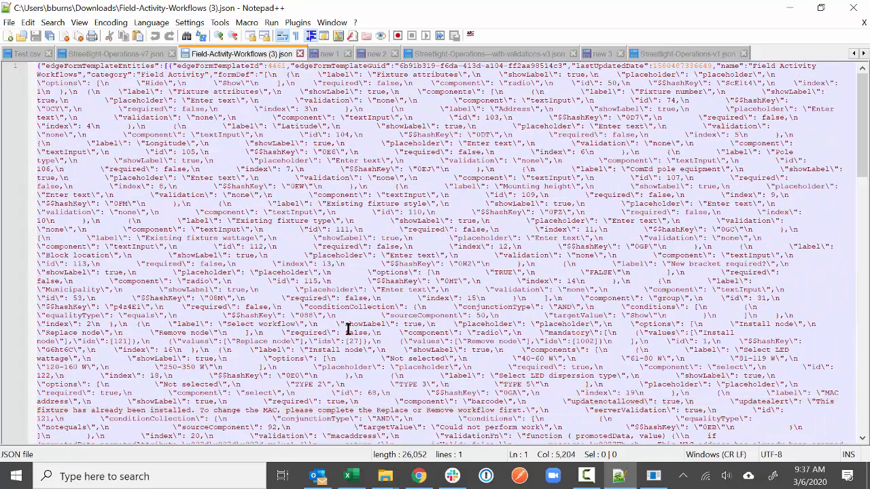
scroll(348, 328, down, 20)
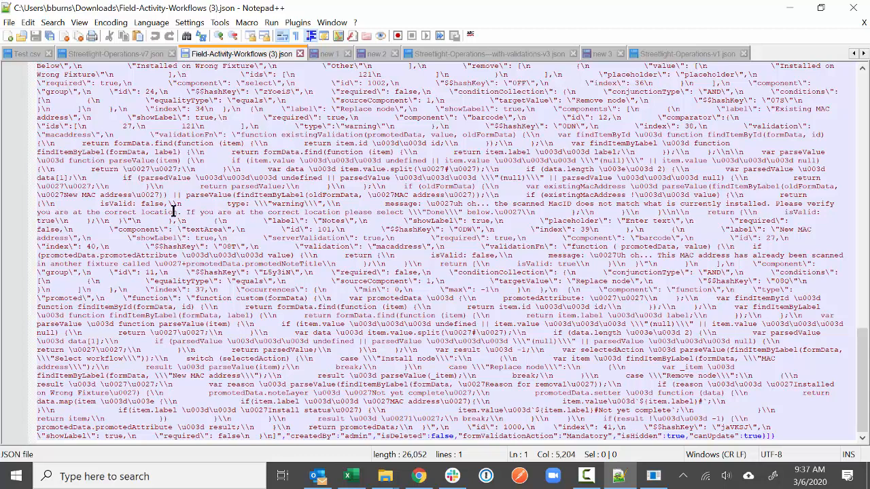
key(ctrl+f)
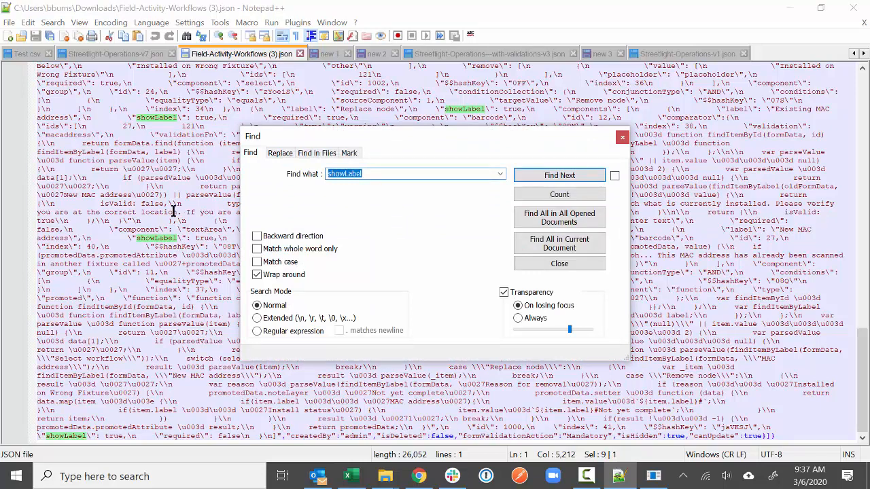
text(notelayer)
key(Return)
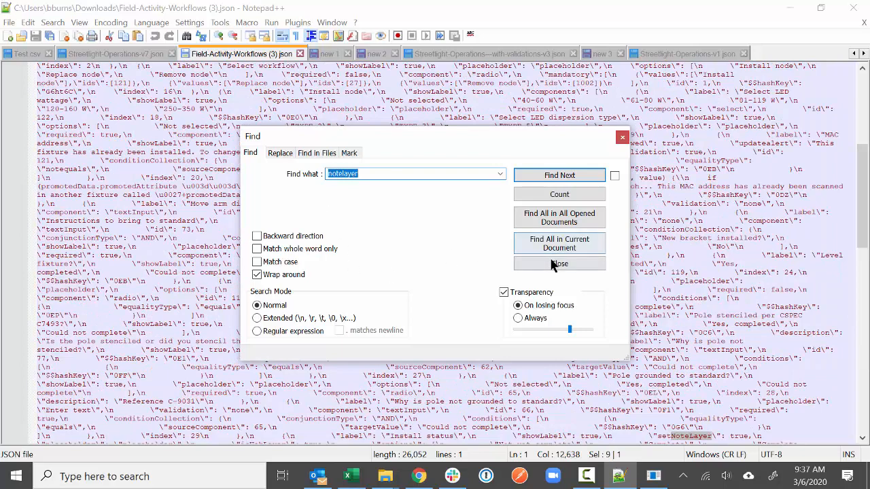
click(559, 264)
scroll(681, 298, down, 2)
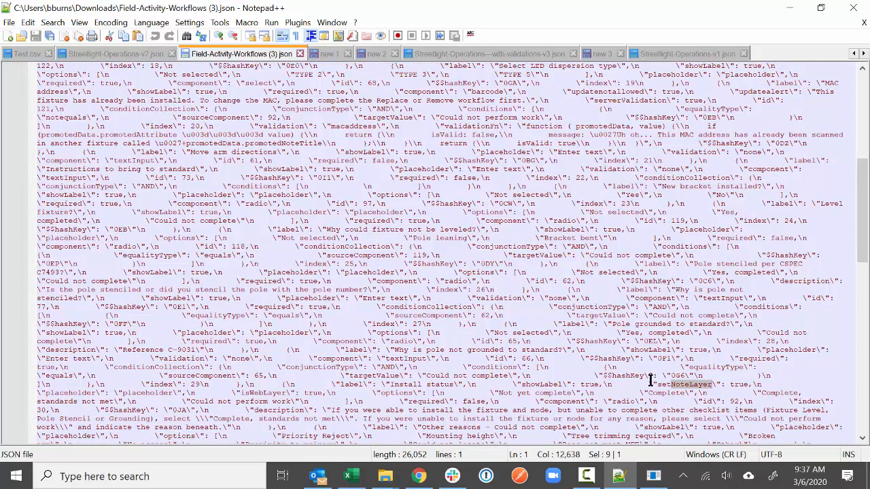
drag(649, 385, 750, 379)
key(ctrl+c)
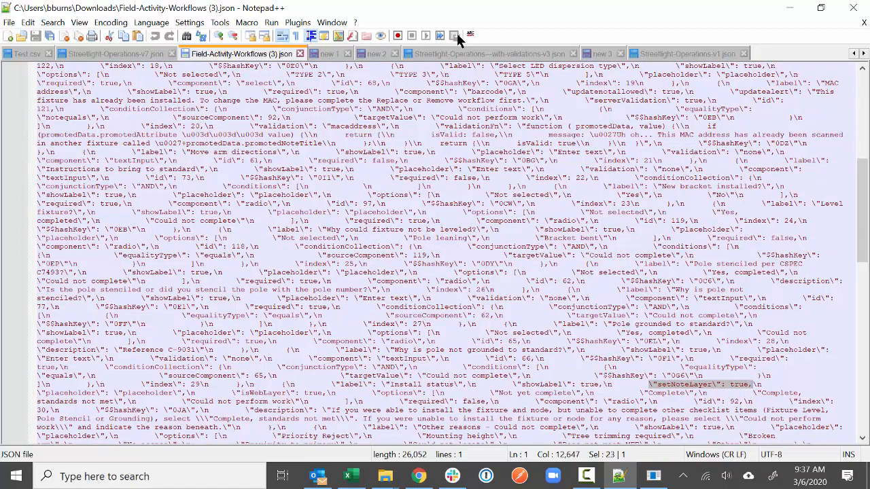
click(673, 54)
scroll(373, 413, down, 5)
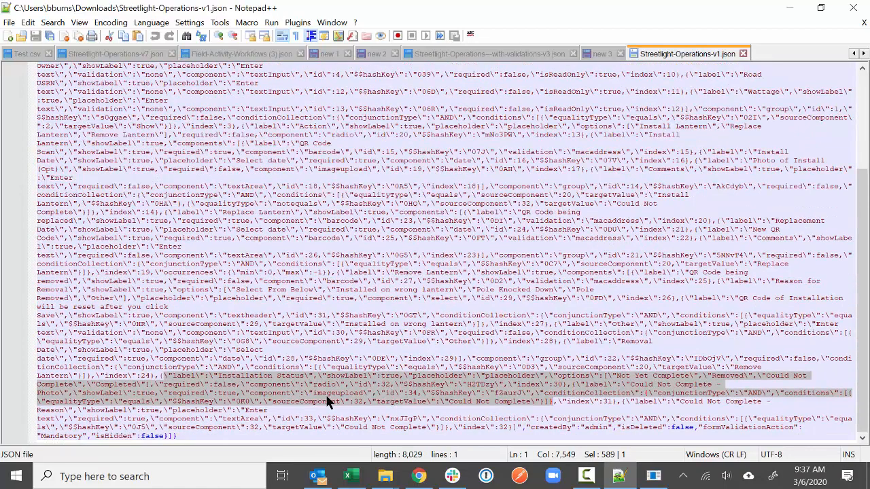
click(199, 380)
drag(160, 375, 391, 375)
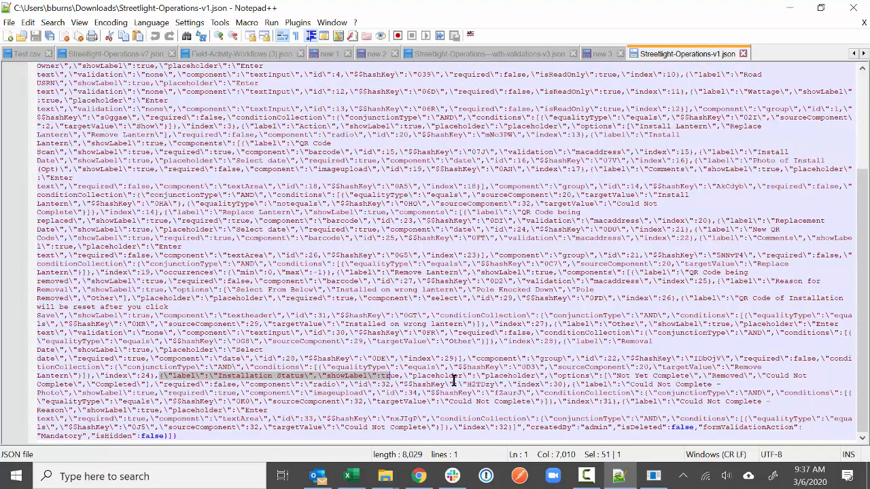
click(548, 377)
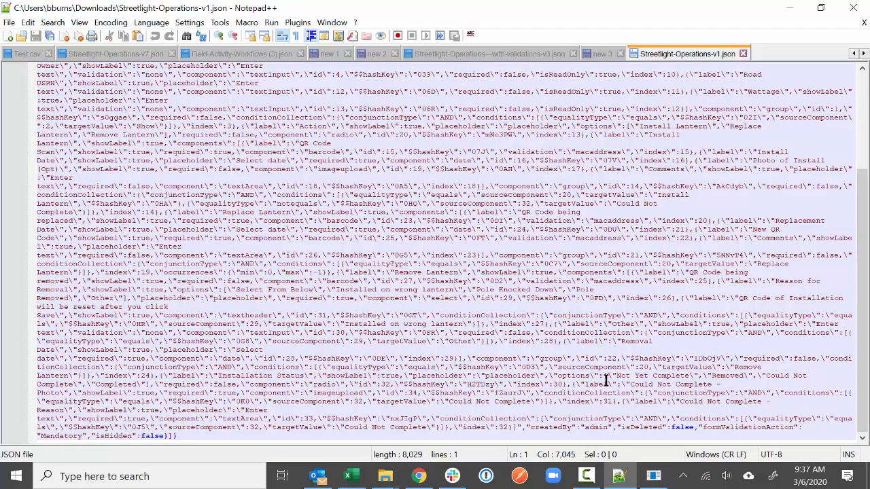
key(ctrl+v)
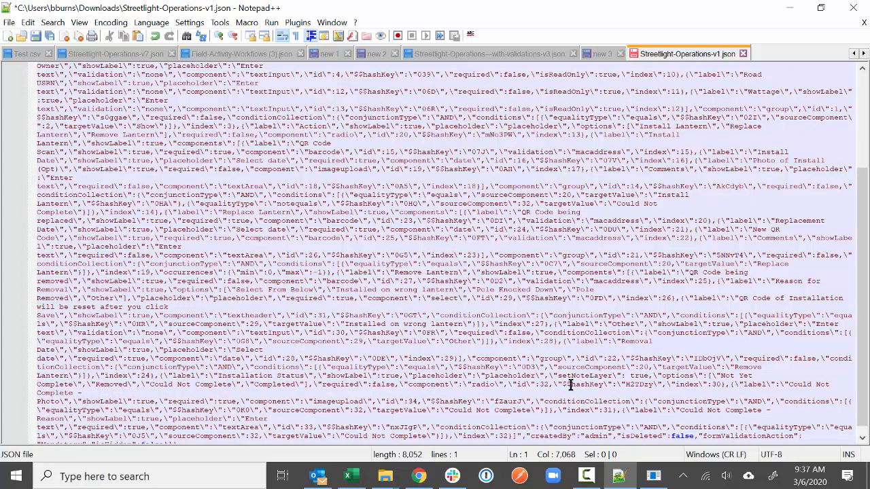
drag(546, 375, 634, 378)
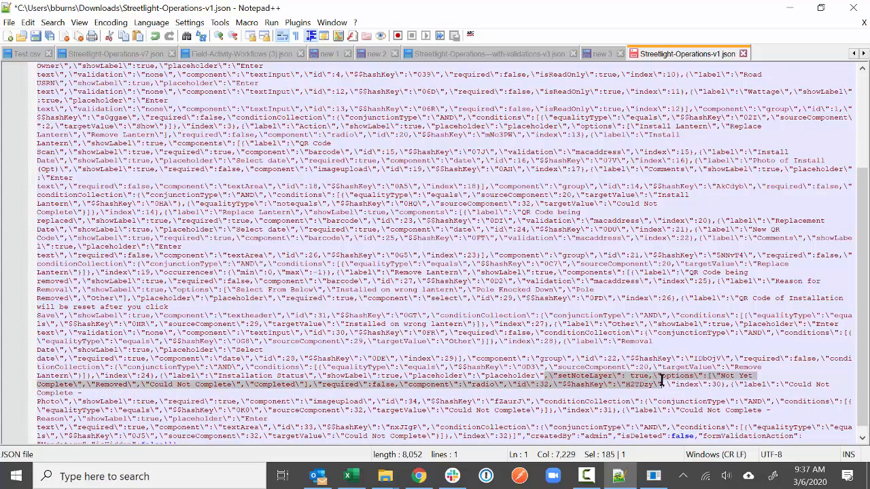
click(657, 374)
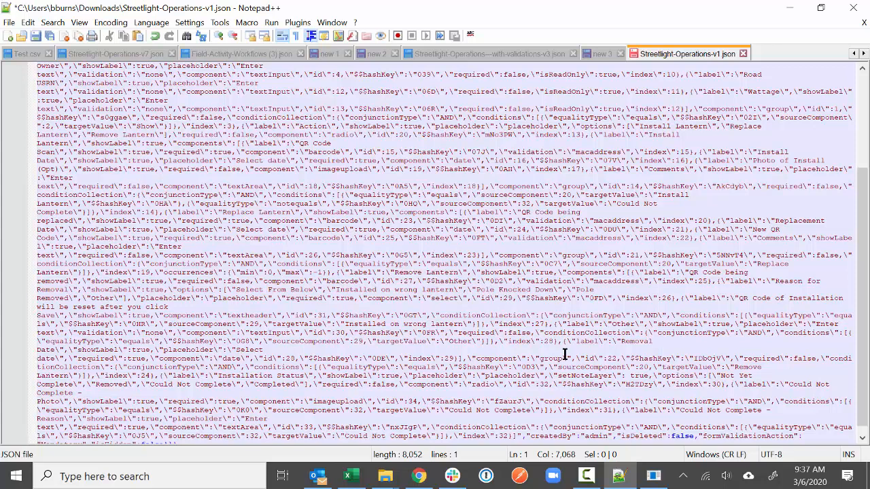
scroll(564, 354, up, 5)
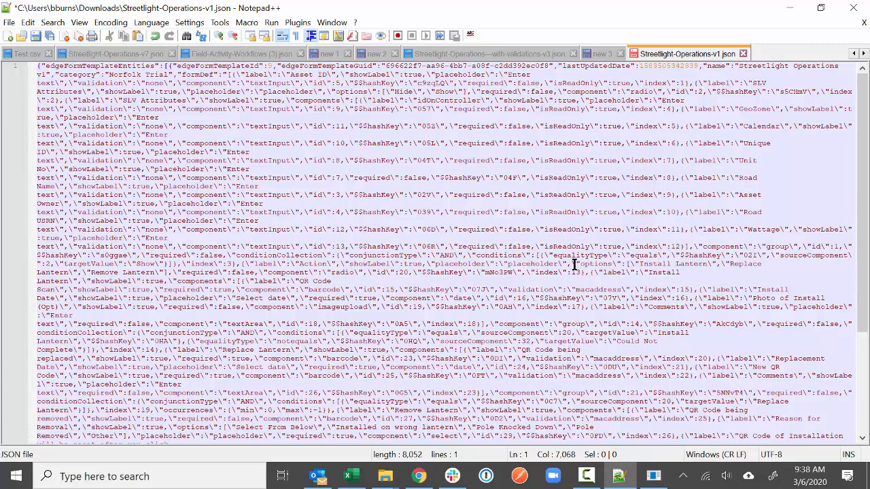
click(225, 55)
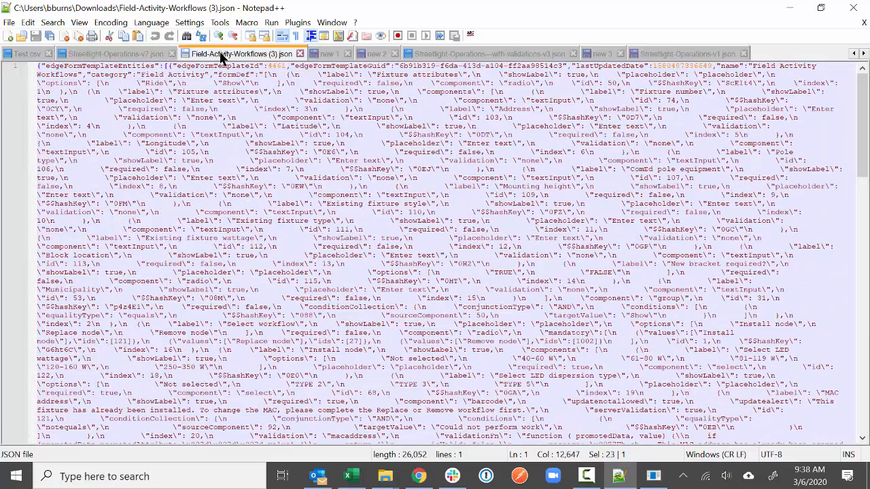
click(369, 272)
text(setNoteLayer\": true,\")
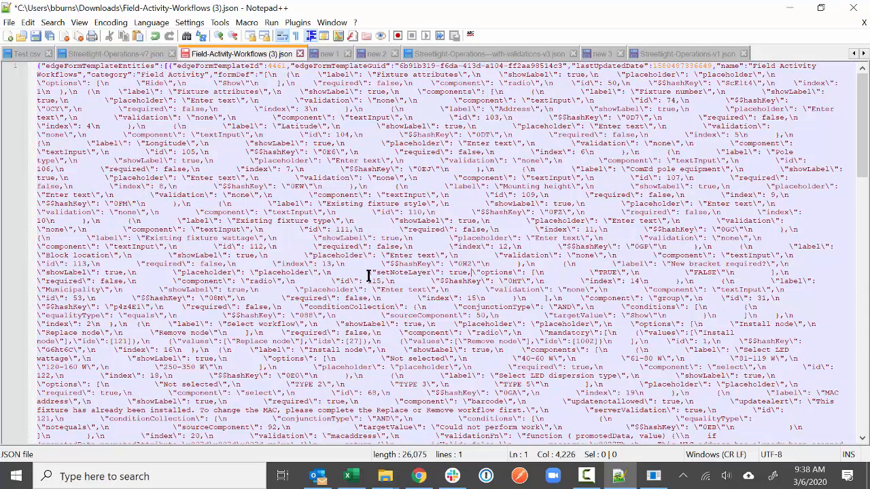
key(ctrl+z)
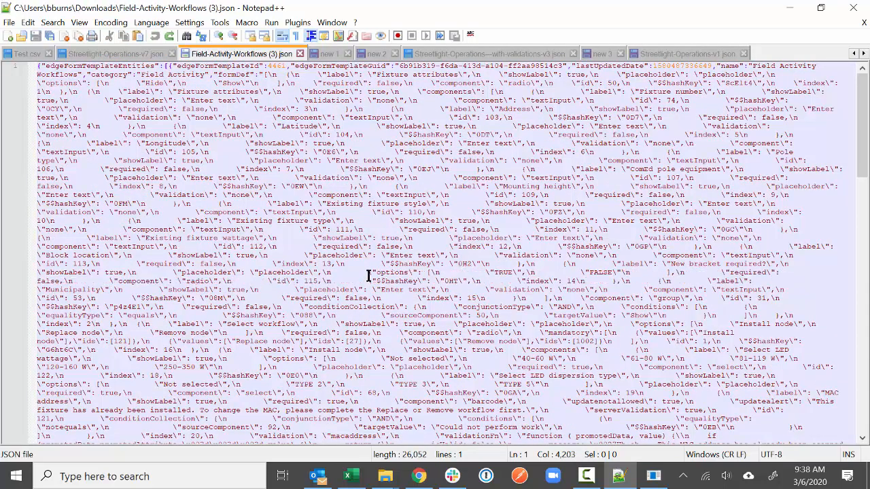
key(ctrl+f)
text(update)
key(Return)
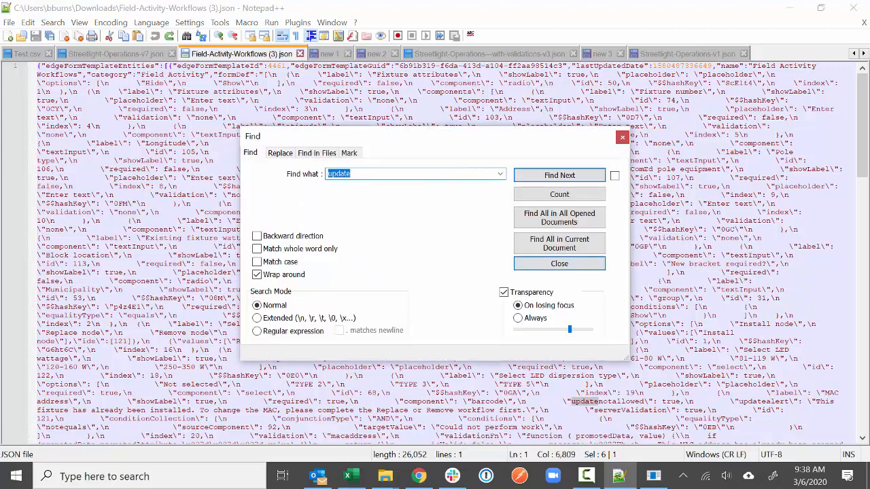
click(568, 264)
click(563, 402)
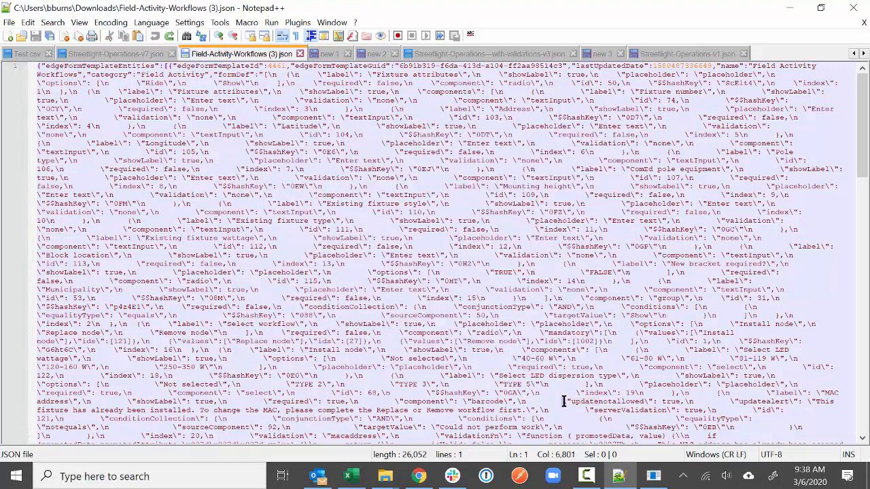
drag(564, 402, 687, 402)
key(ctrl+c)
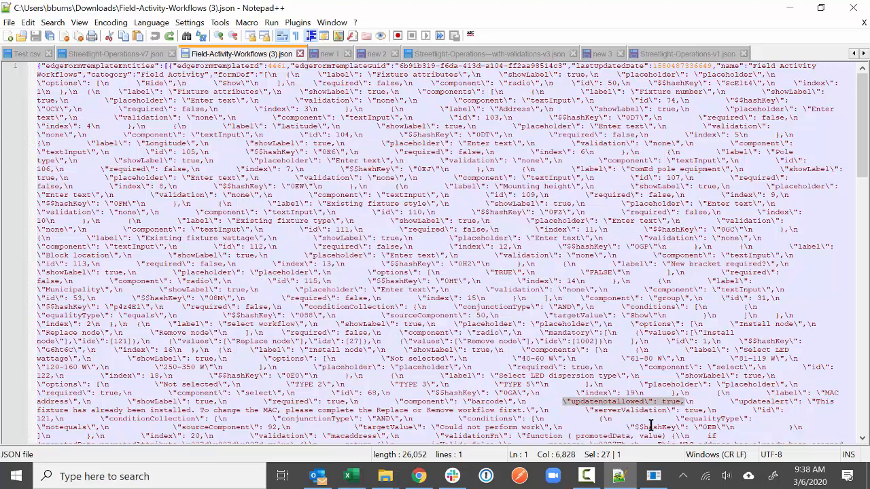
click(693, 54)
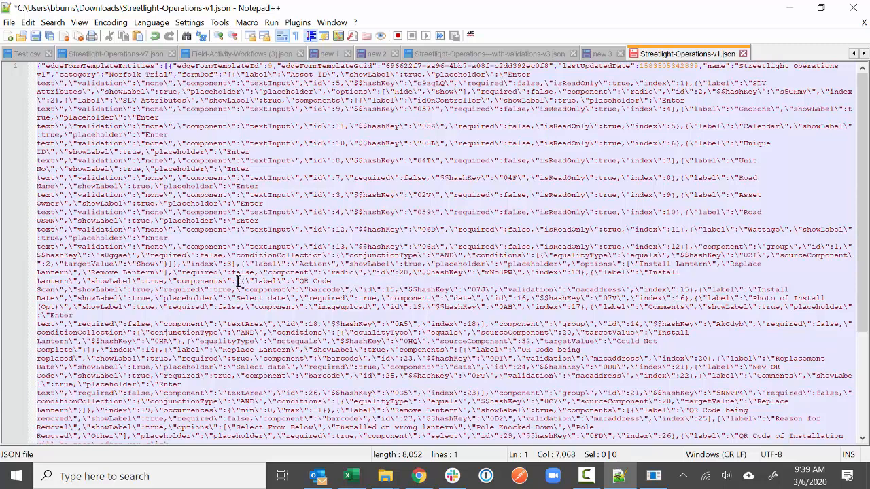
- Paste "updatenotallowed": true after the QR Code Scan field's required flag
drag(237, 281, 295, 290)
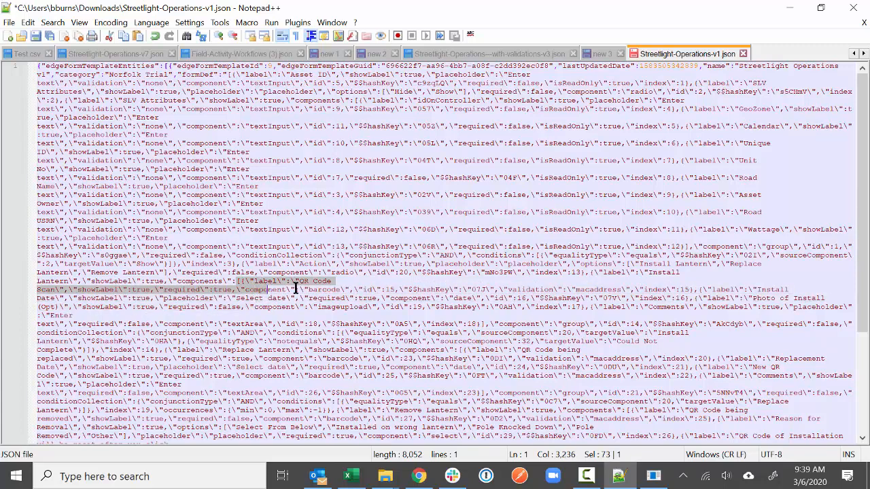
click(241, 299)
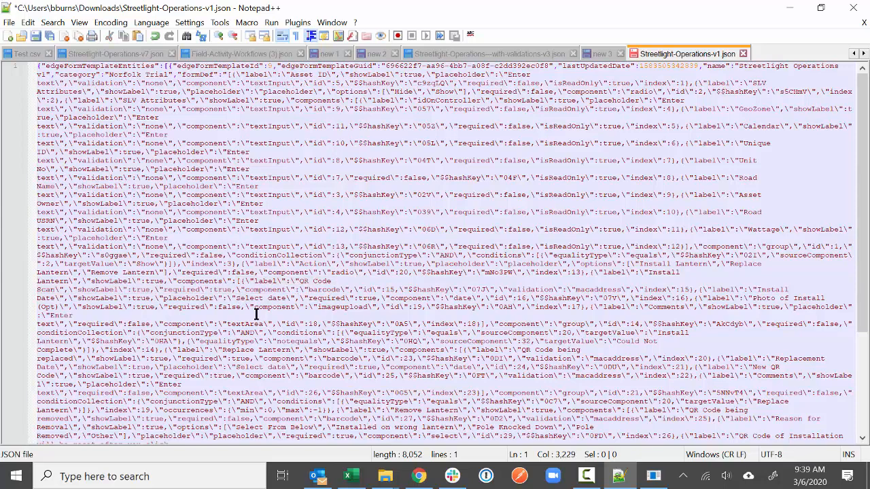
key(ctrl+v)
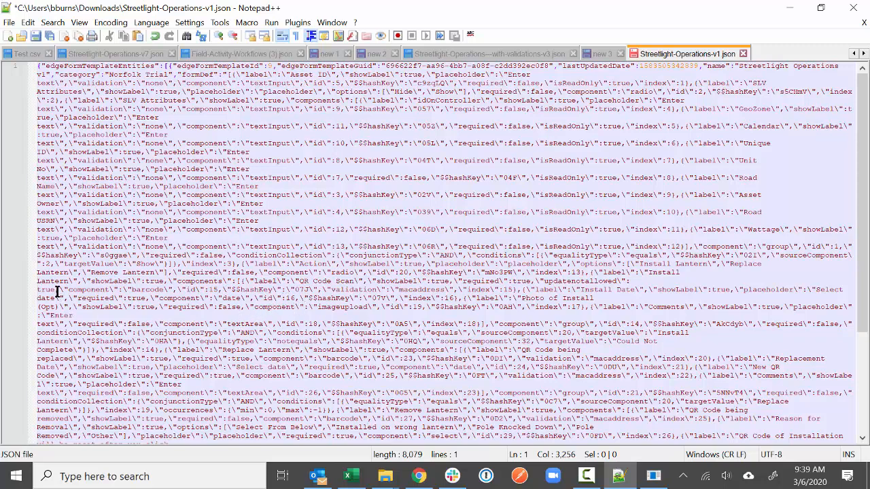
drag(58, 289, 534, 280)
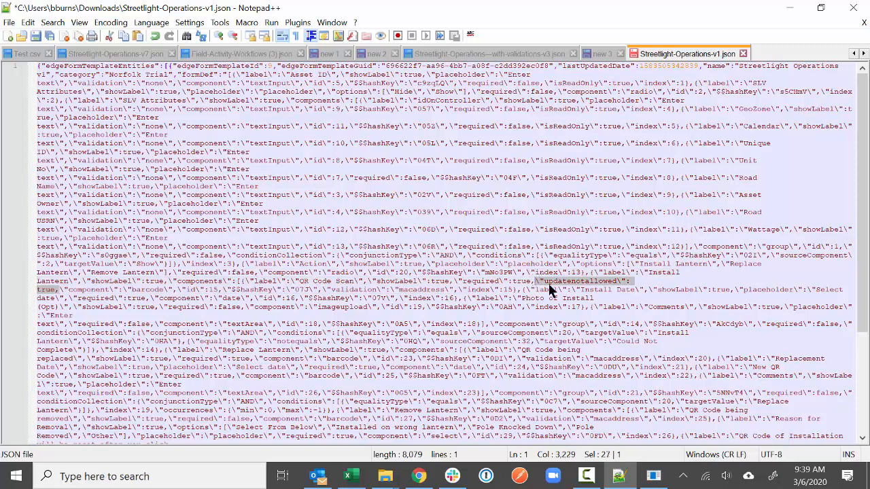
click(75, 330)
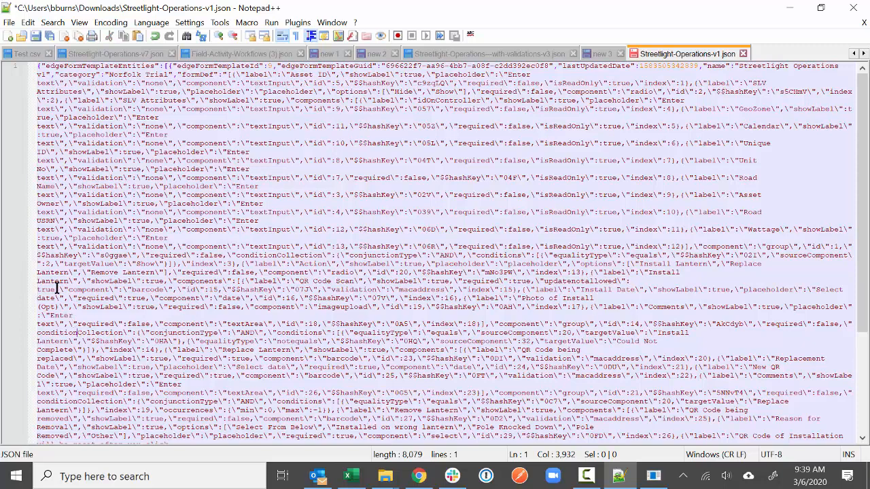
- Copy the updatealert message from Field-Activity-Workflows (3).json and paste it after updatenotallowed
click(279, 54)
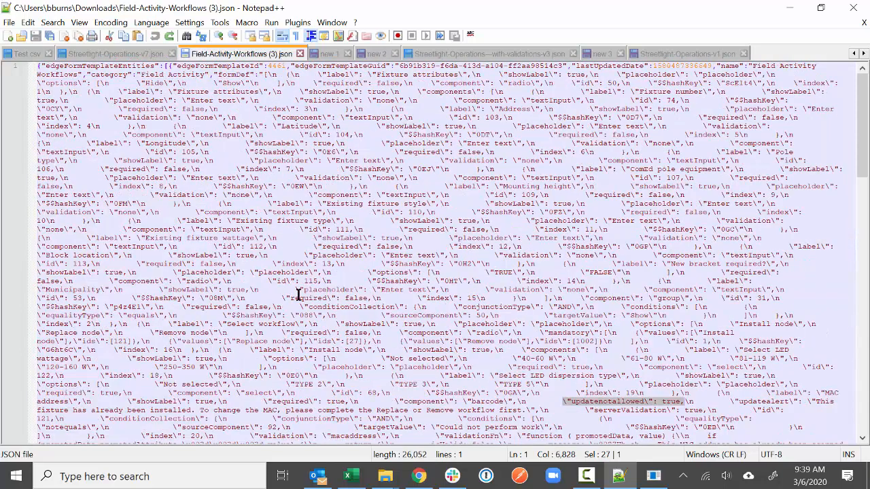
click(731, 402)
drag(732, 402, 539, 410)
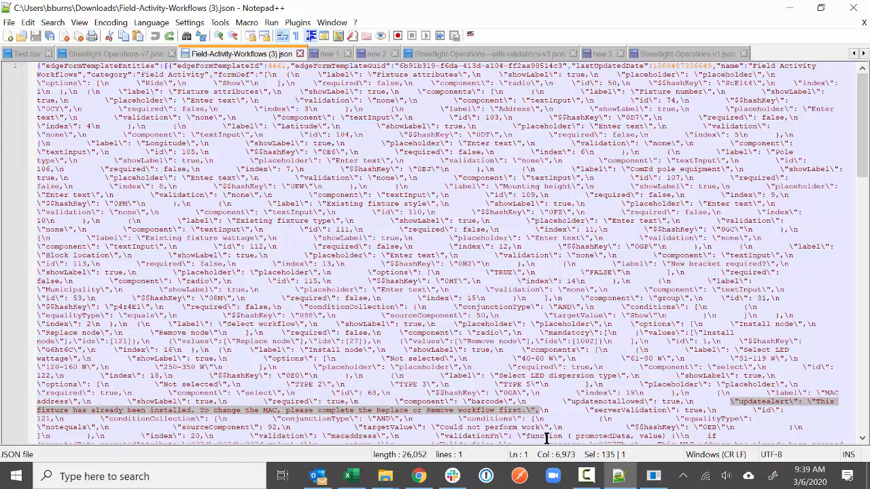
click(683, 55)
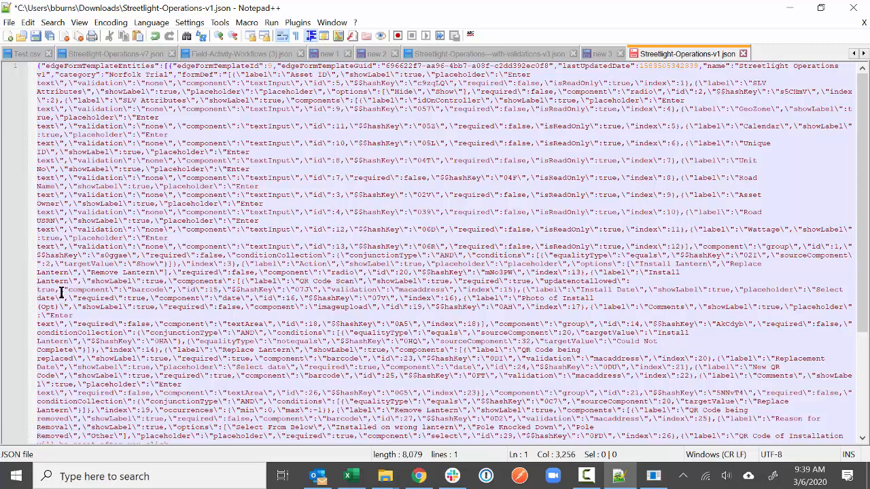
text(\"updatealert\": \"This fixture has already been installed. To change the MAC, please complete the Replace or Remove workflow first.\",)
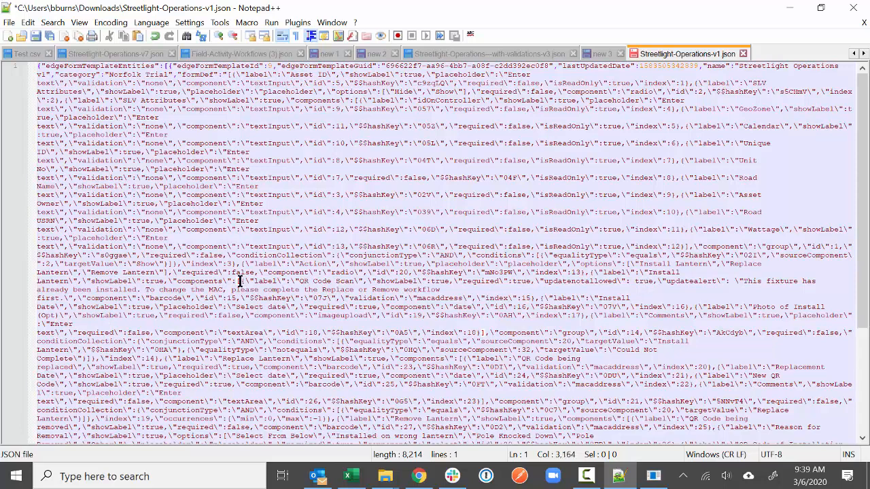
- Reword the alert to 'MAC Address', 'perform', 'Replacement' and 'Removal'
drag(240, 282, 217, 291)
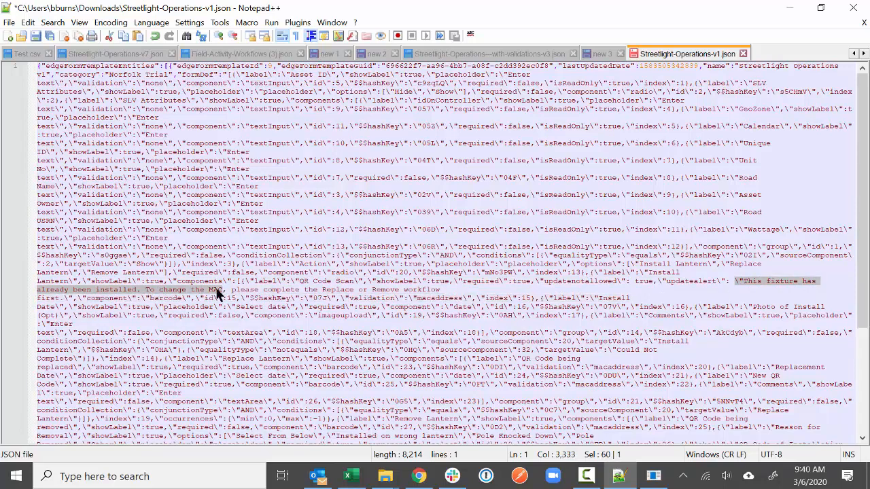
double_click(216, 290)
click(224, 290)
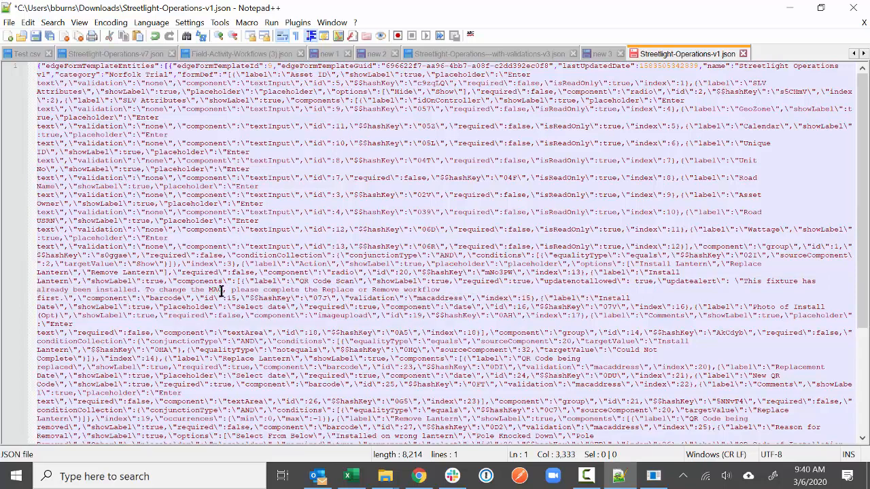
text(Address)
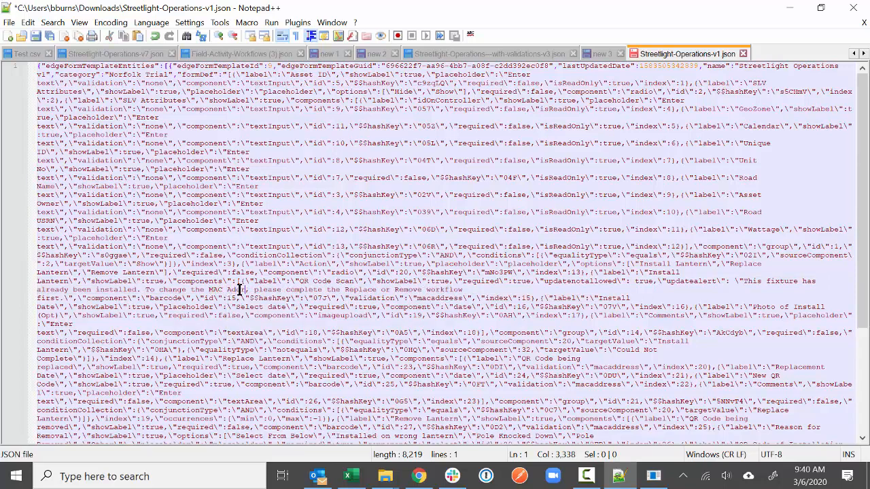
double_click(320, 289)
text(perform)
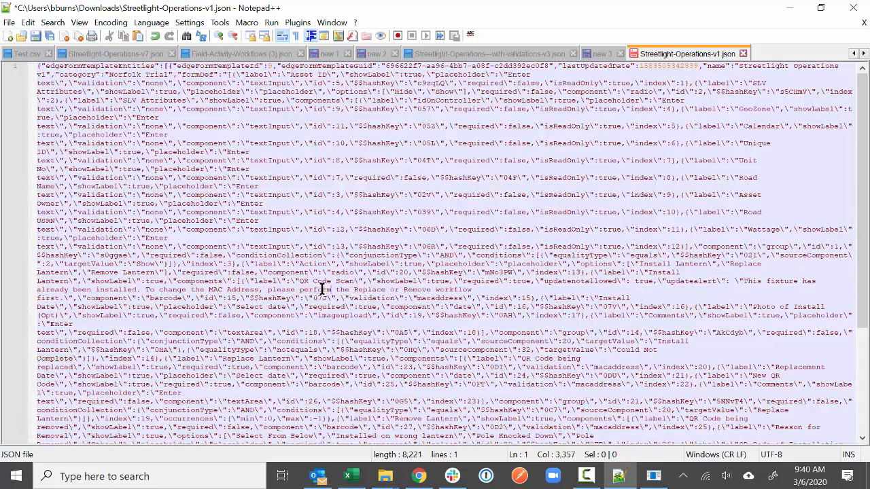
click(385, 291)
text(ment)
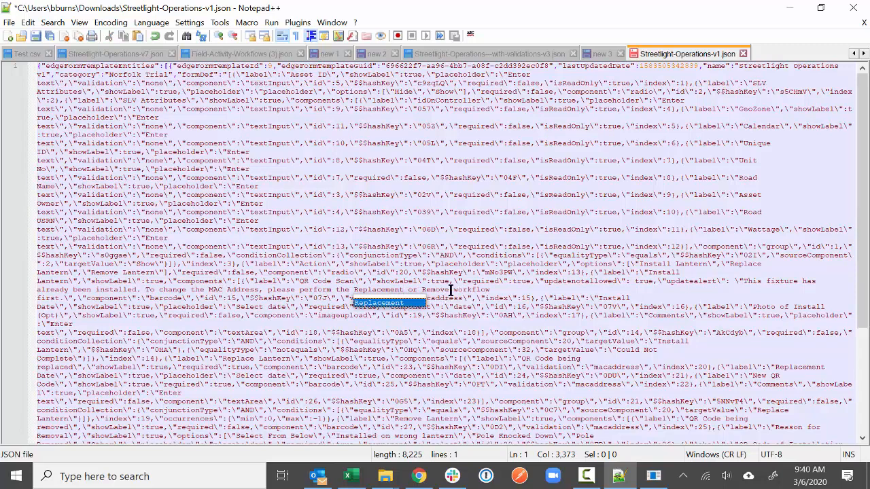
click(450, 289)
key(BackSpace)
text(al)
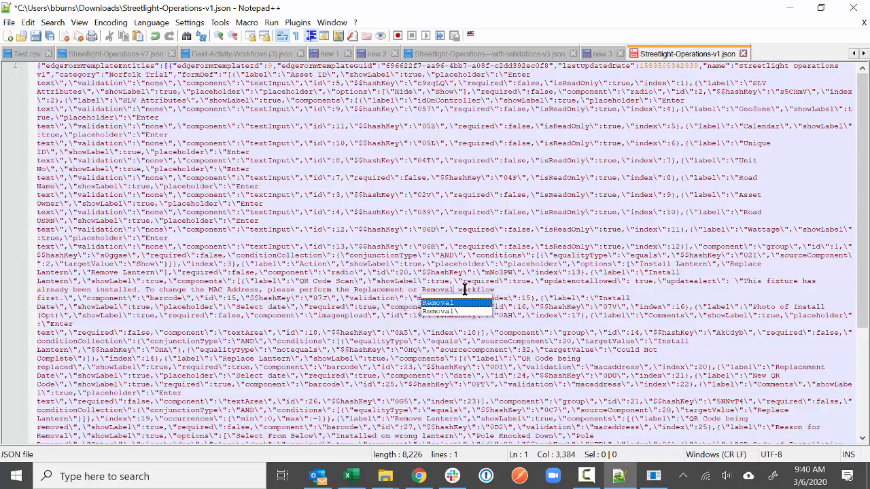
click(503, 291)
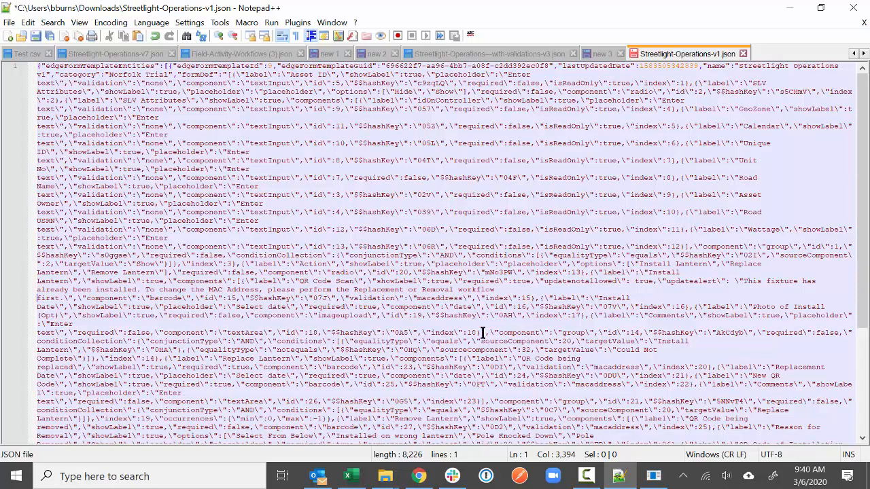
- Check the setNoteLayer setting and save Streetlight-Operations-v1.json
scroll(484, 333, down, 6)
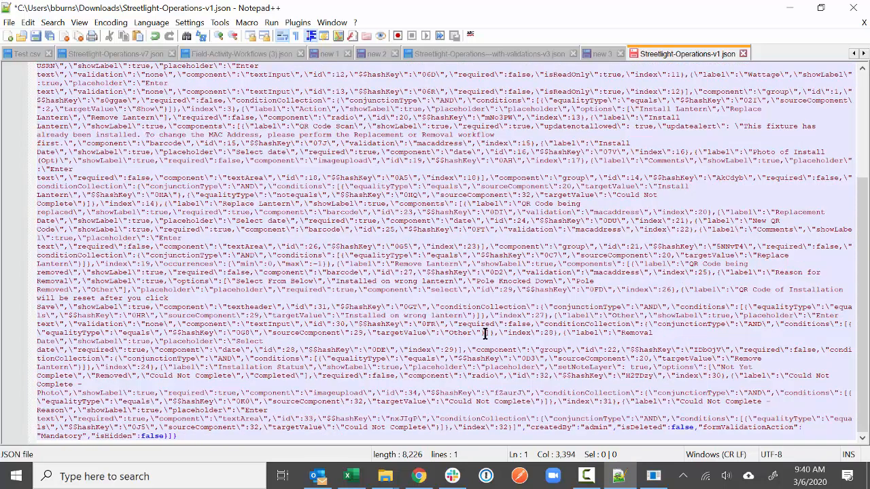
scroll(484, 333, up, 1)
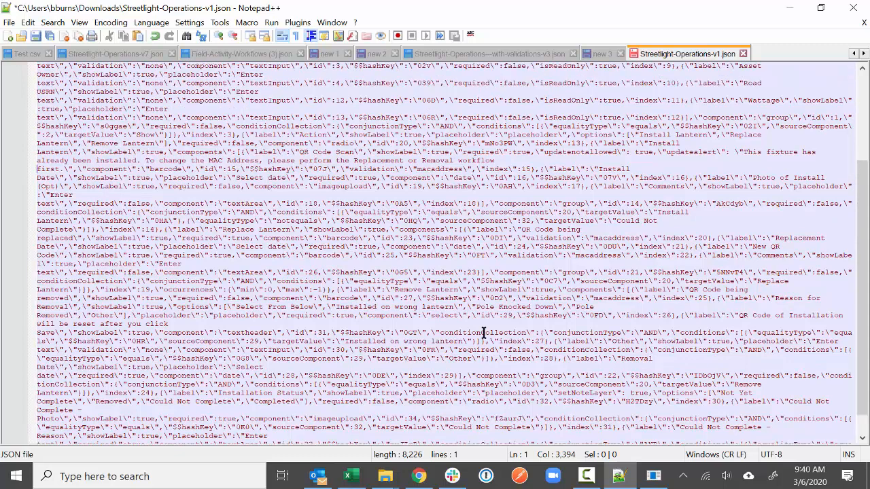
scroll(485, 333, up, 5)
scroll(485, 333, down, 5)
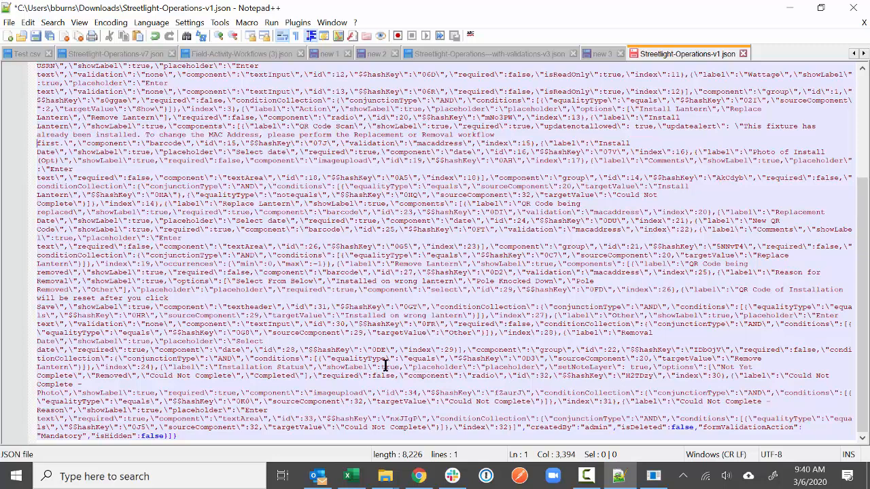
drag(550, 367, 658, 367)
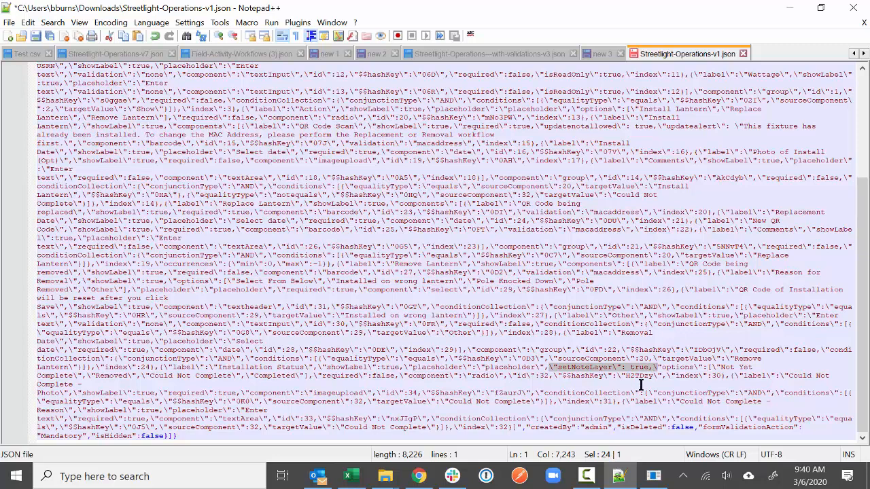
click(633, 208)
scroll(618, 213, up, 6)
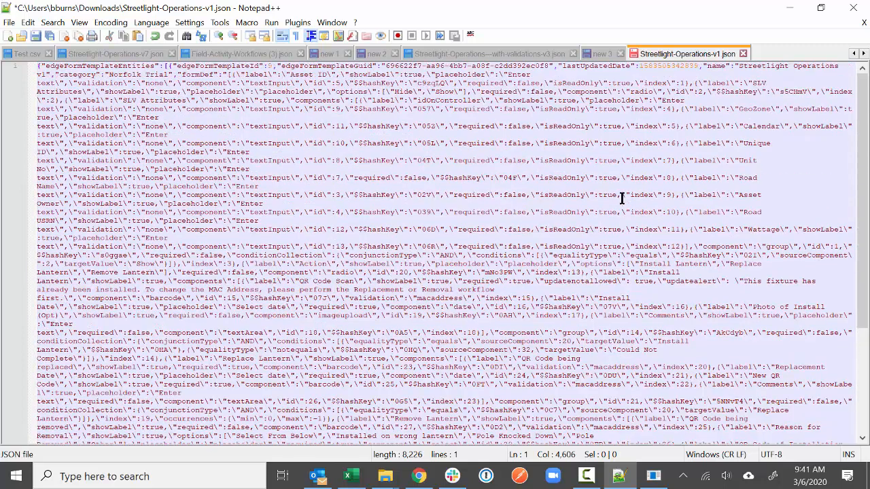
click(37, 32)
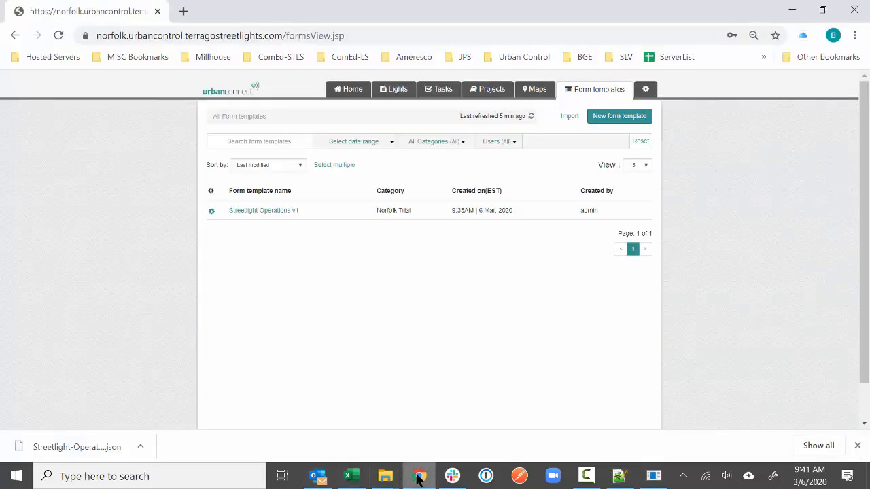
- Import Streetlight-Operations-v1.json from Downloads as a form template
click(419, 475)
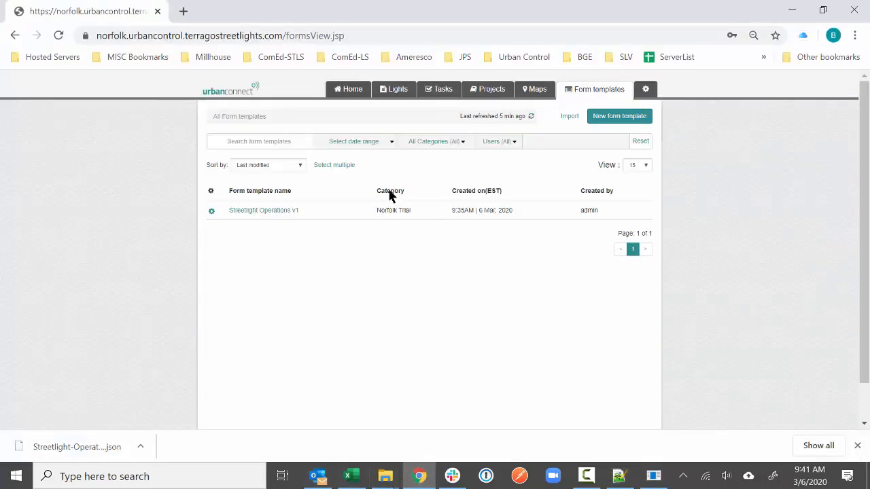
click(570, 117)
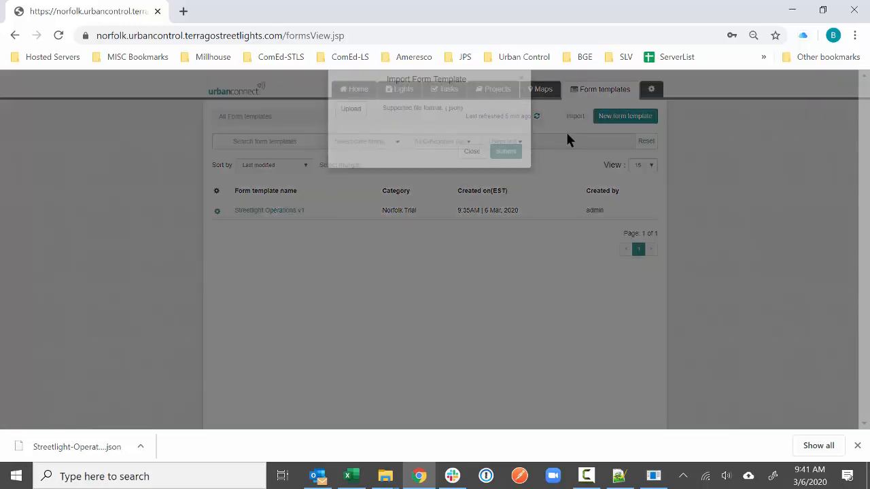
click(346, 126)
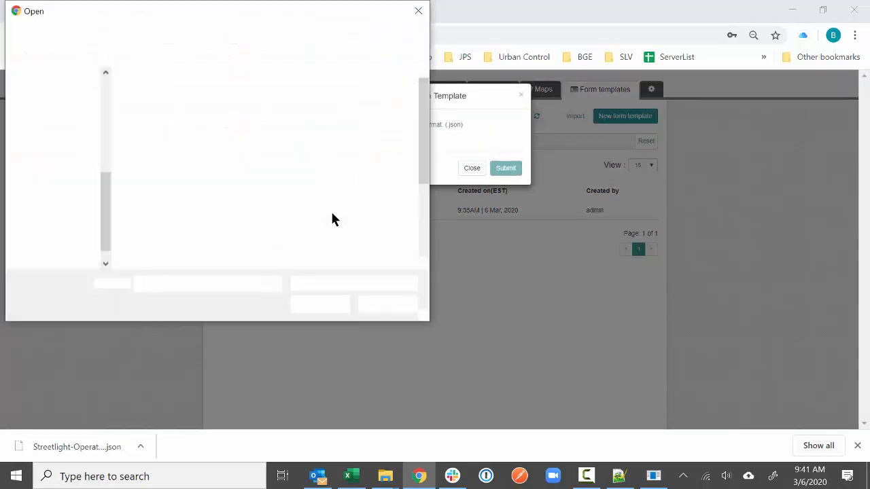
click(68, 185)
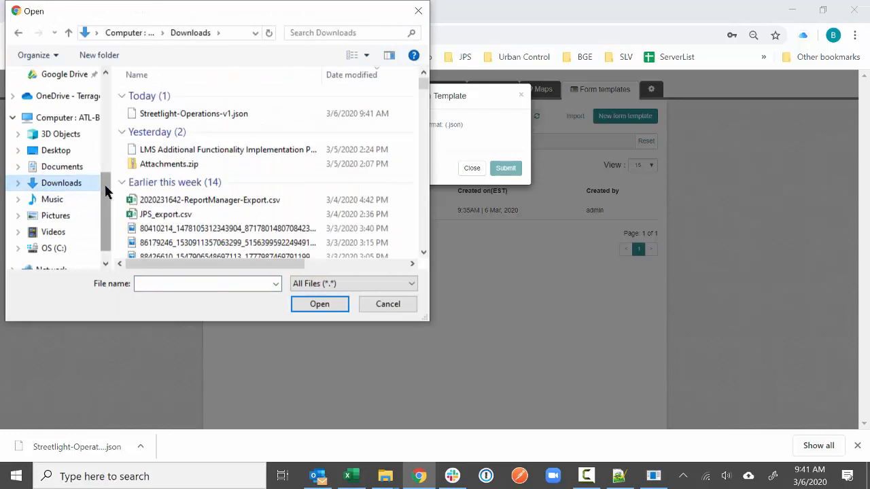
click(181, 114)
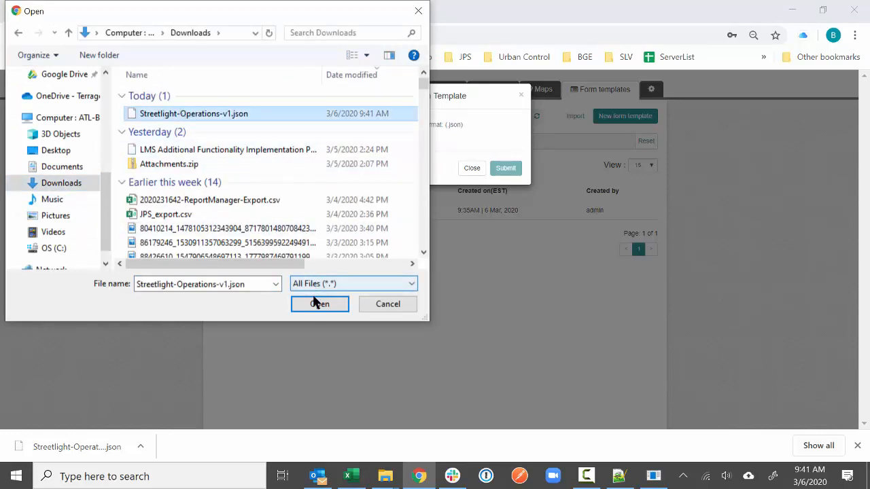
click(317, 304)
click(506, 168)
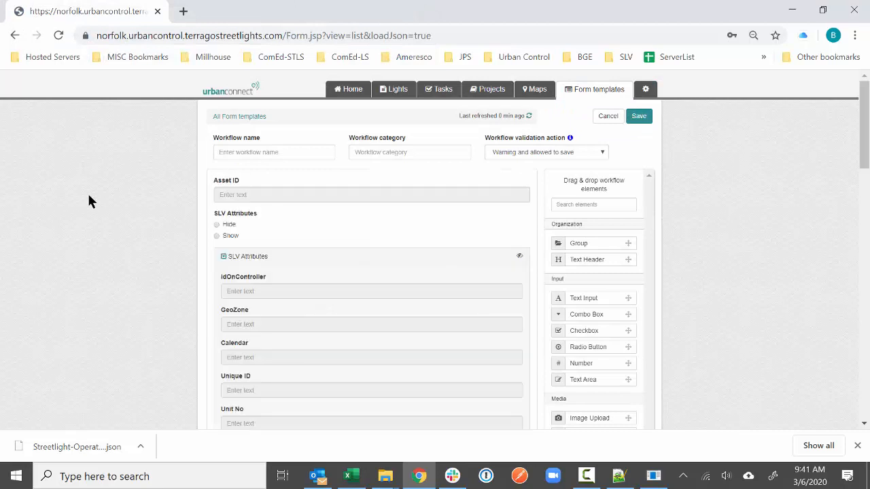
- Name it Streetlight Operations in category Norfolk Trial, restrict saving on failed validation, and save
scroll(358, 343, down, 7)
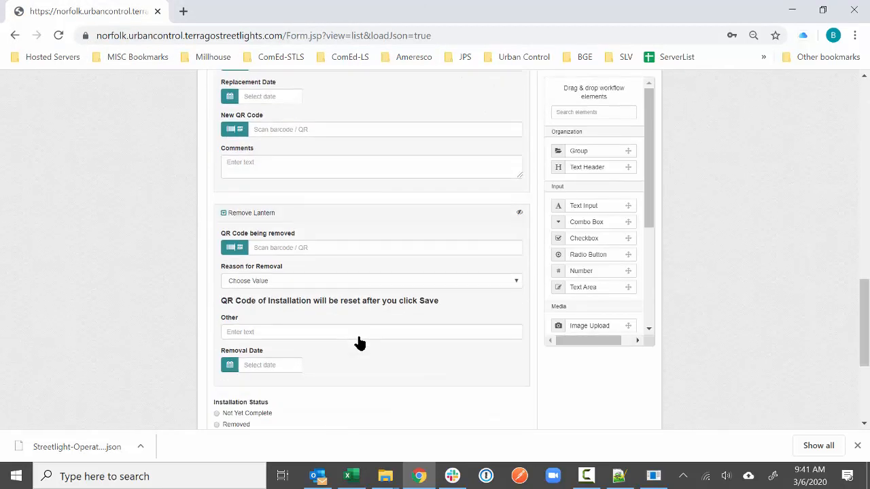
scroll(357, 344, up, 11)
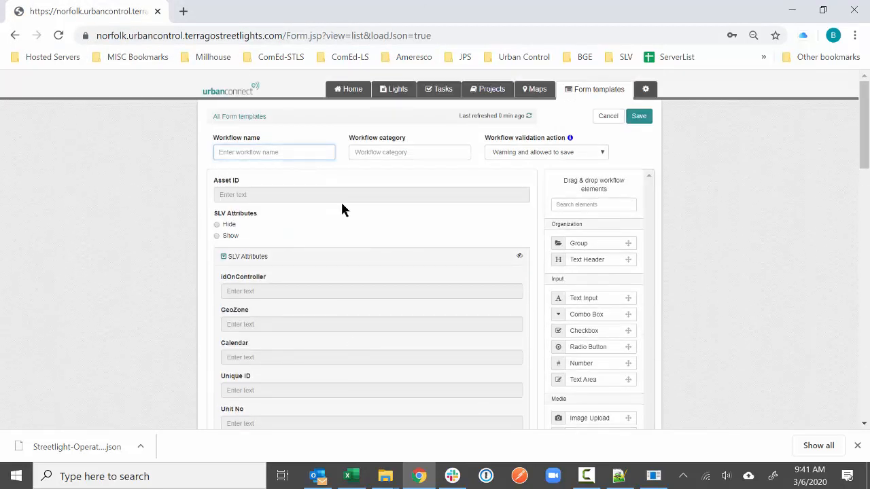
text(Streetlight Operations)
click(384, 152)
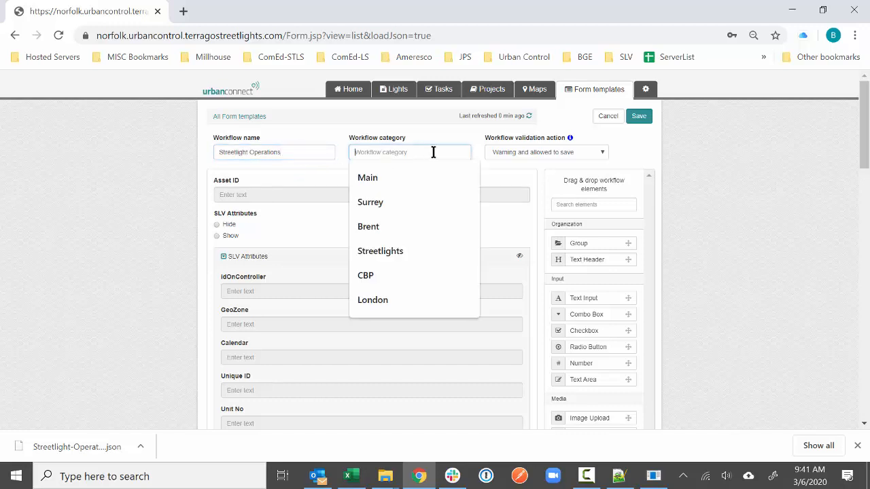
text(Norfolk Trial)
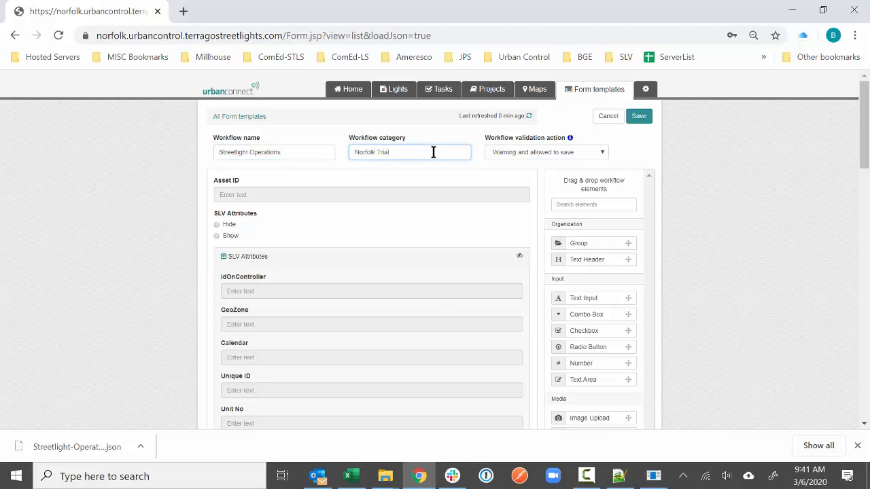
click(539, 153)
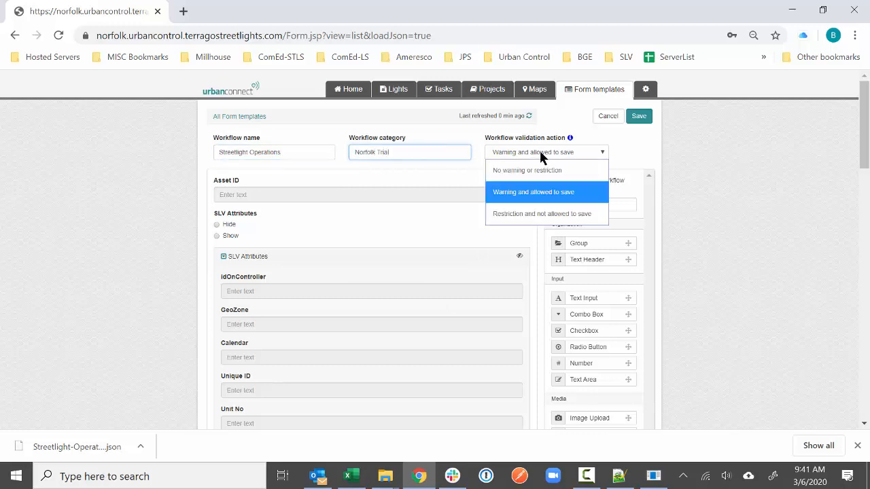
click(523, 211)
click(639, 121)
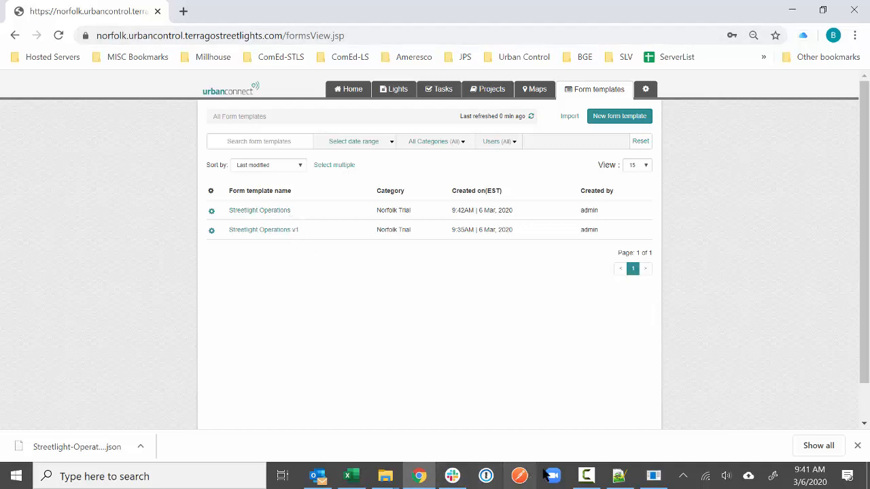
- Maximize the workbook and add a new sheet named Upload Template
click(344, 478)
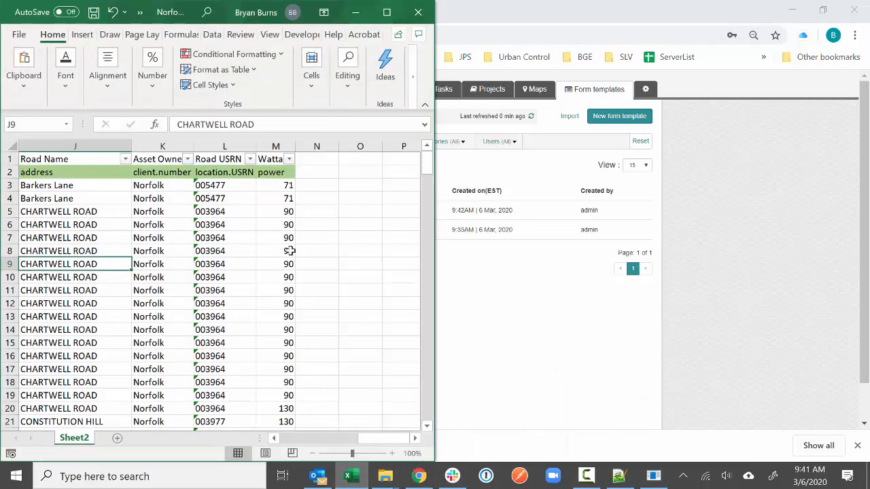
click(383, 10)
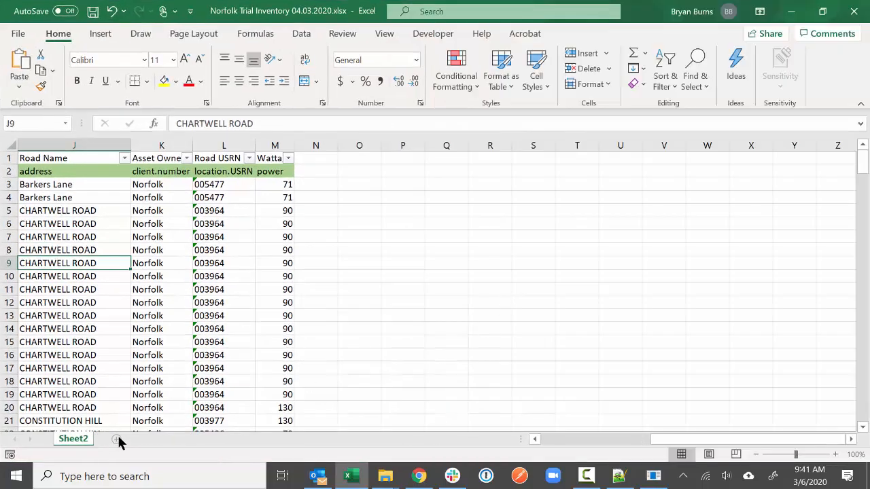
drag(702, 441, 535, 449)
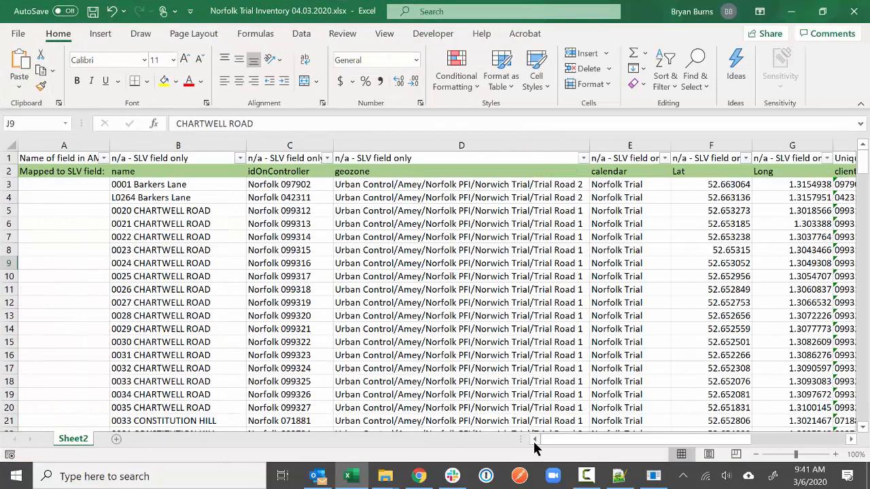
click(118, 441)
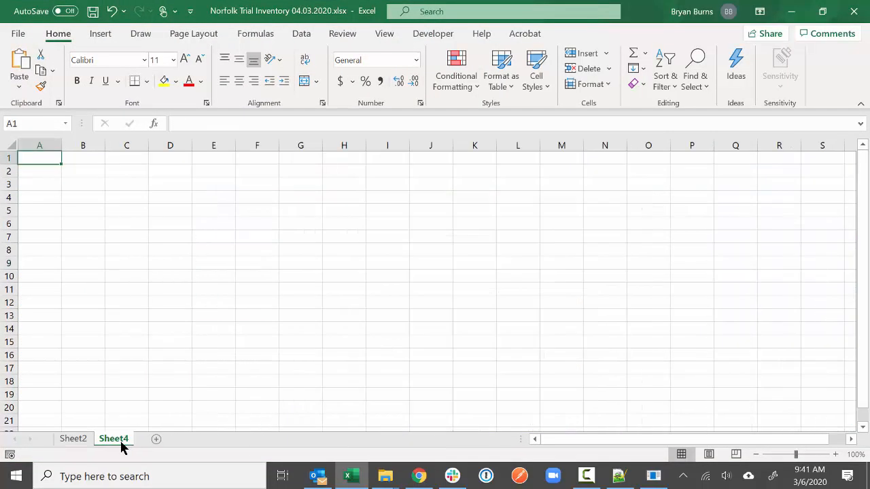
right_click(119, 439)
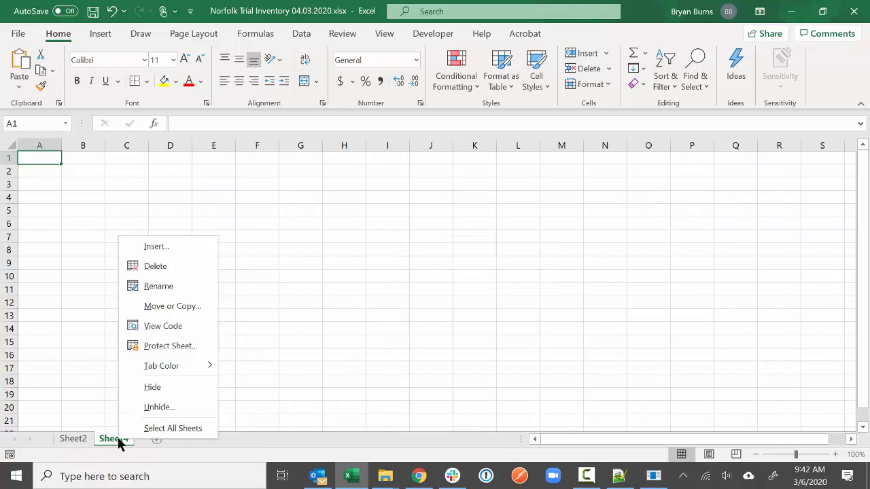
click(153, 285)
text(Upload)
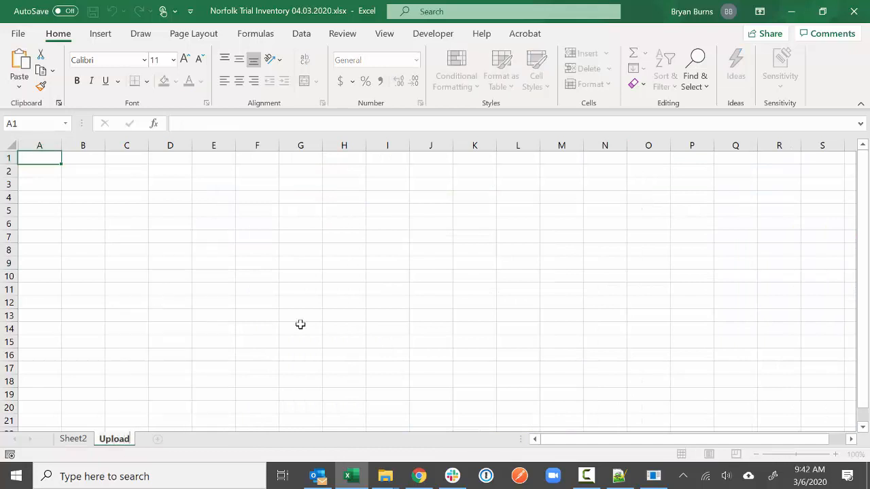
text( Template)
key(Return)
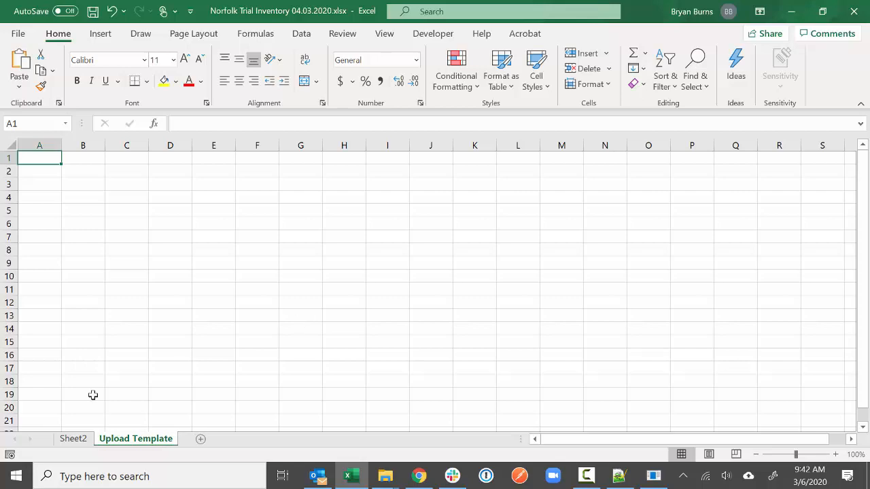
- Copy all of Sheet2's inventory data and paste it at A1 of Upload Template
click(70, 440)
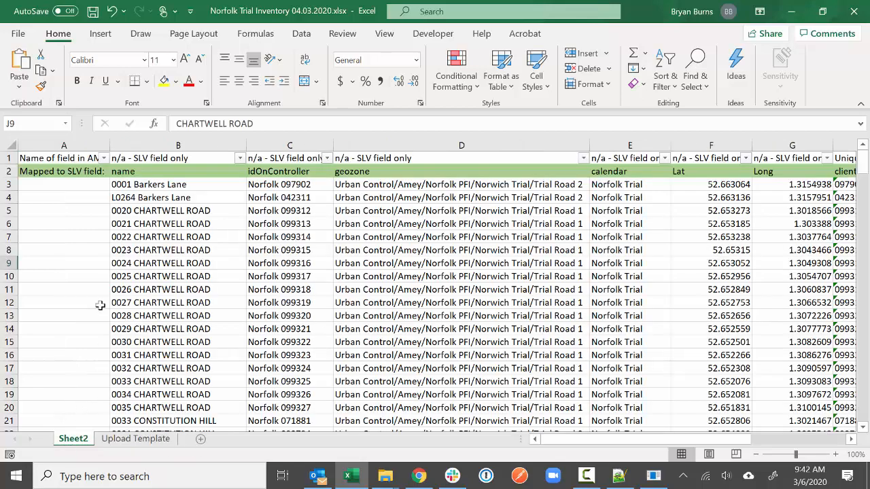
click(10, 146)
right_click(67, 189)
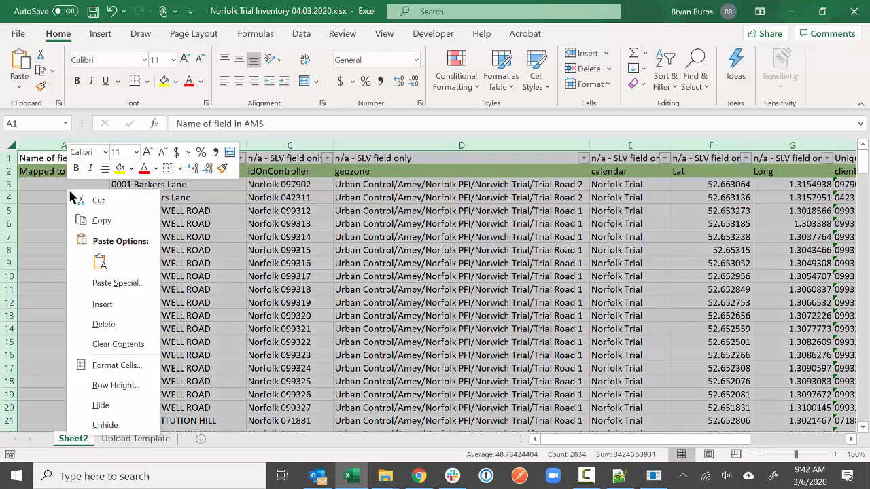
click(102, 221)
click(136, 439)
right_click(31, 157)
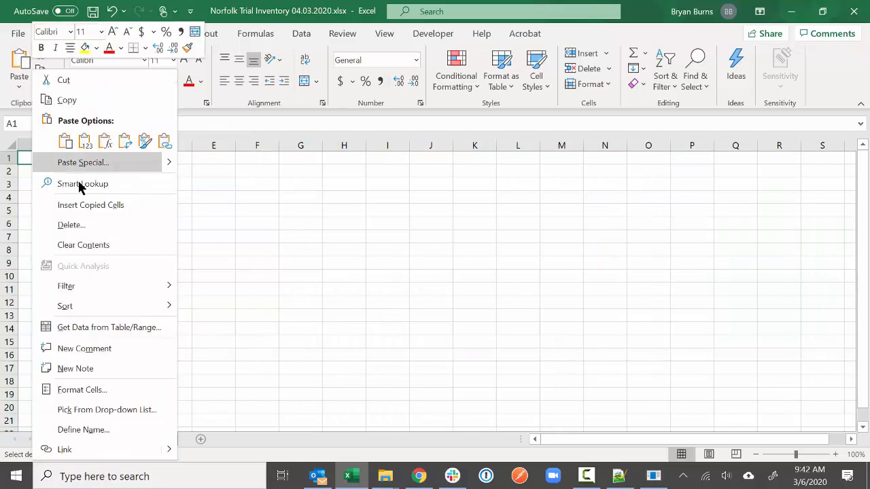
click(85, 141)
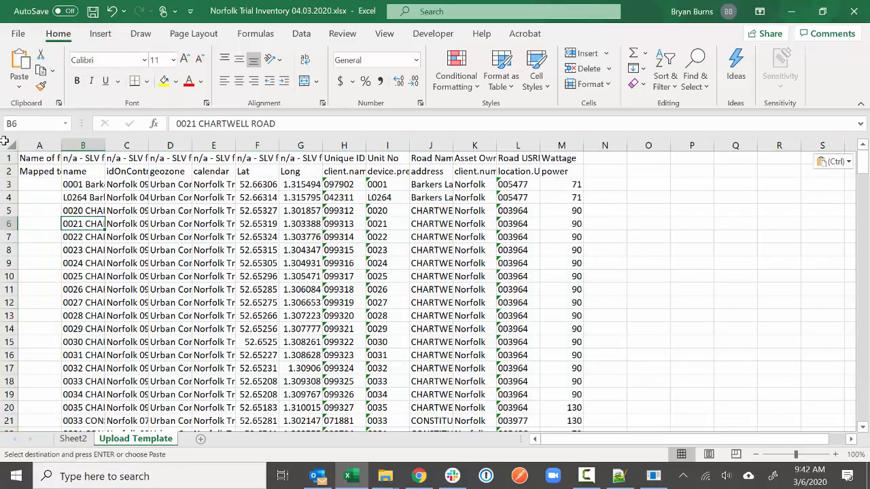
- Autofit every column to its contents, then bring up row 1's context menu
click(10, 145)
double_click(61, 146)
click(60, 184)
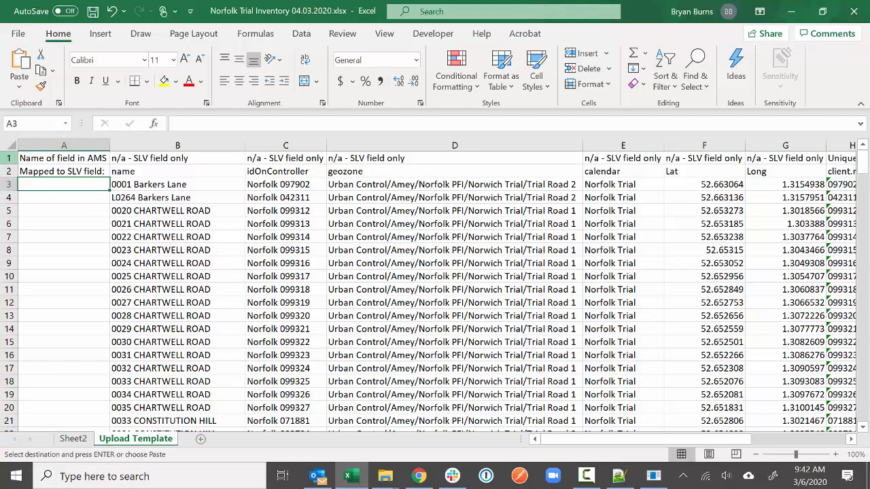
right_click(6, 158)
- Insert a new blank row 1 and enter the heading 'Form IDs' in A1
click(47, 274)
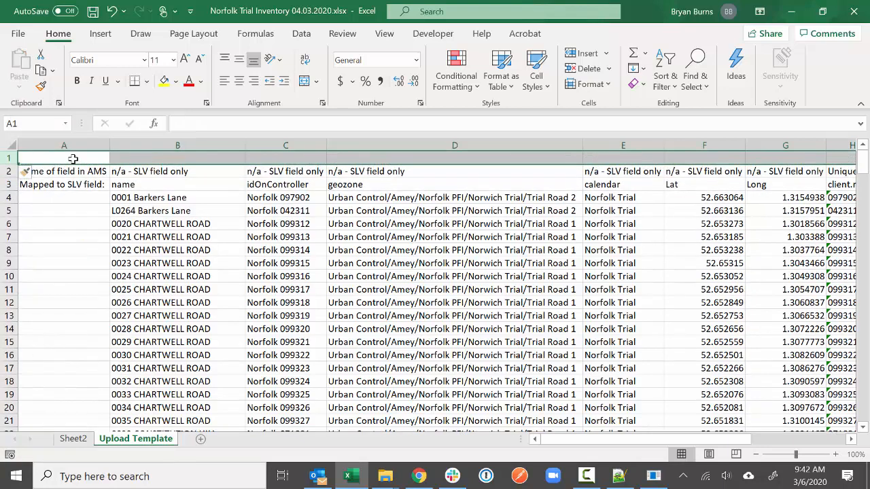
click(72, 156)
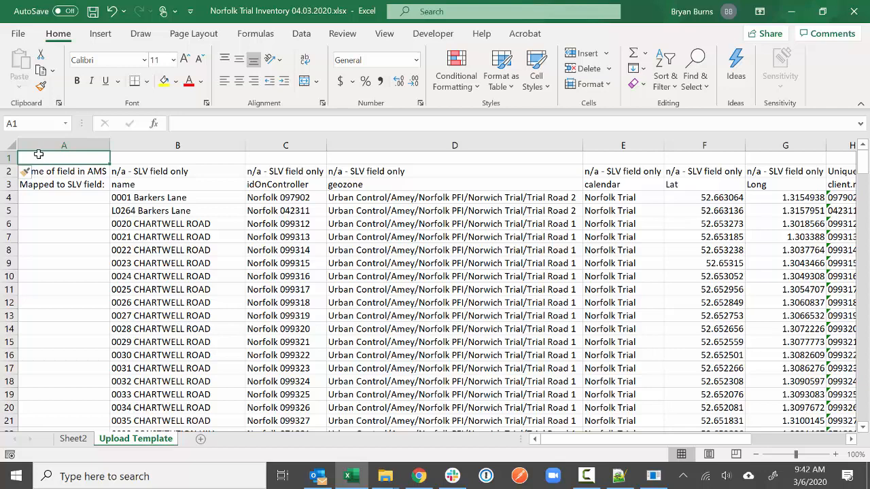
text(Form IDs)
key(Tab)
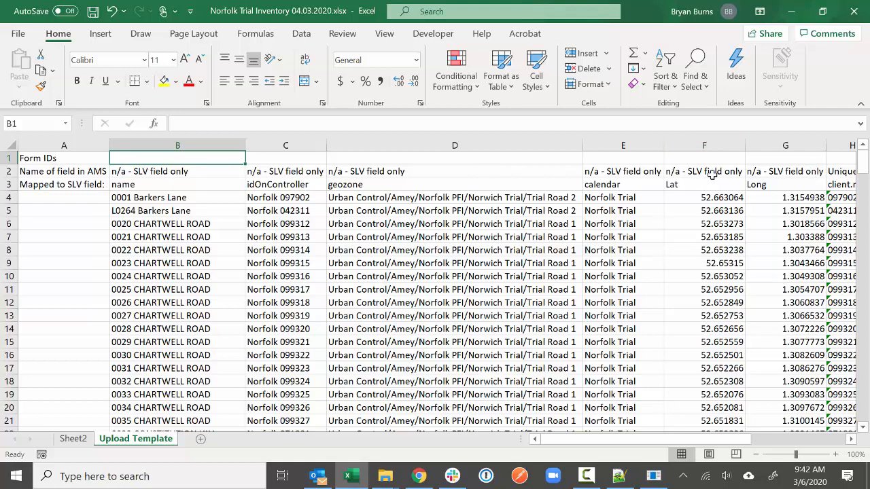
click(635, 171)
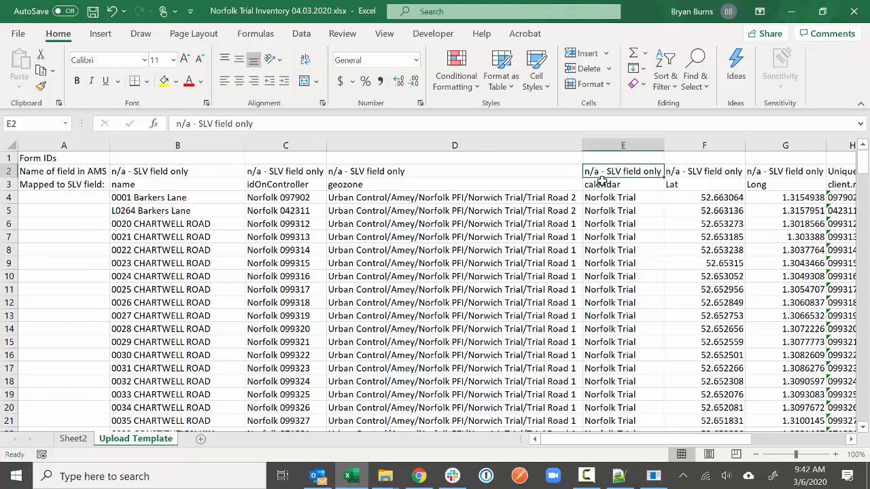
click(8, 171)
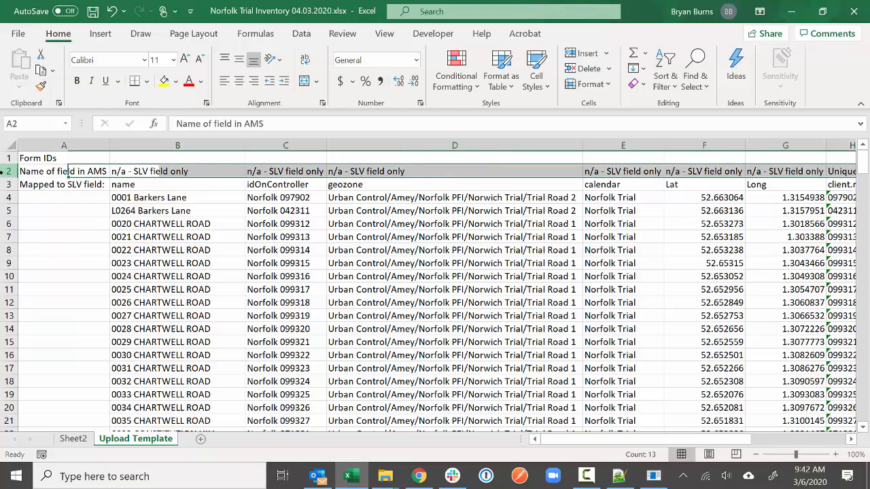
- Insert a blank row 2 and label A2 'Label' and B2 'Asset ID'
right_click(9, 174)
click(39, 288)
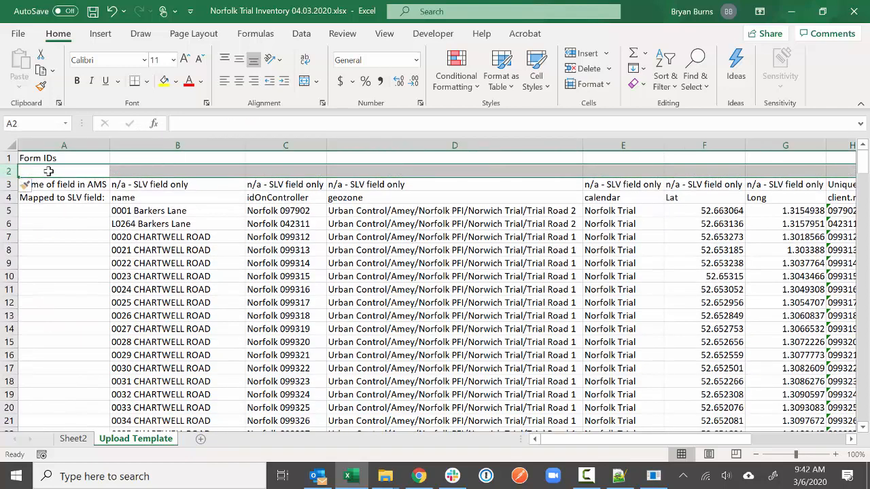
text(T)
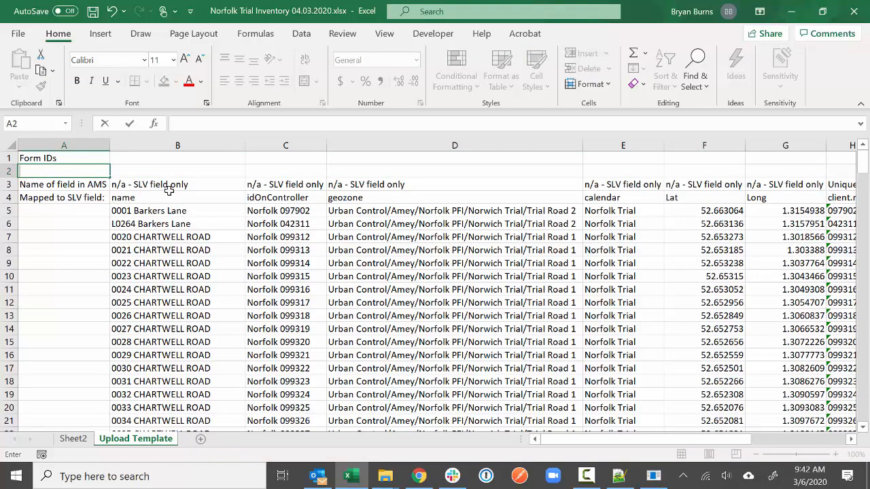
text(Label)
key(Tab)
text(Name)
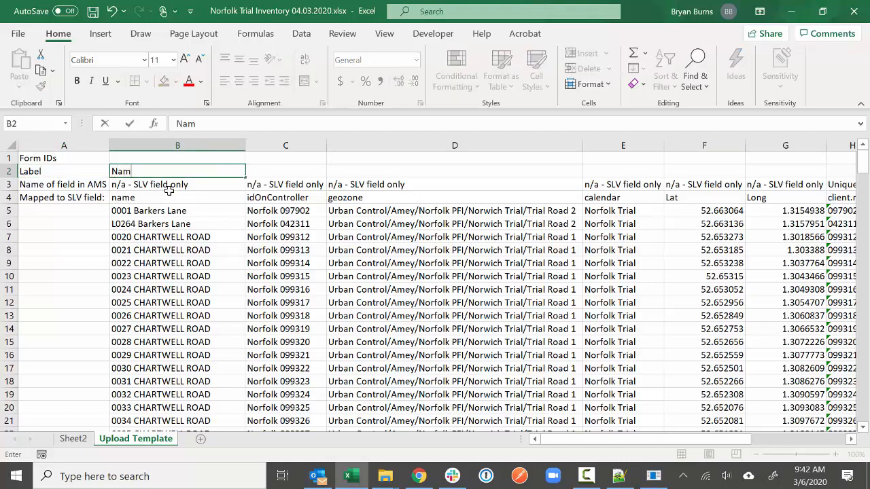
key(BackSpace)
key(BackSpace)
key(BackSpace)
text(Asset ID)
key(ctrl+Return)
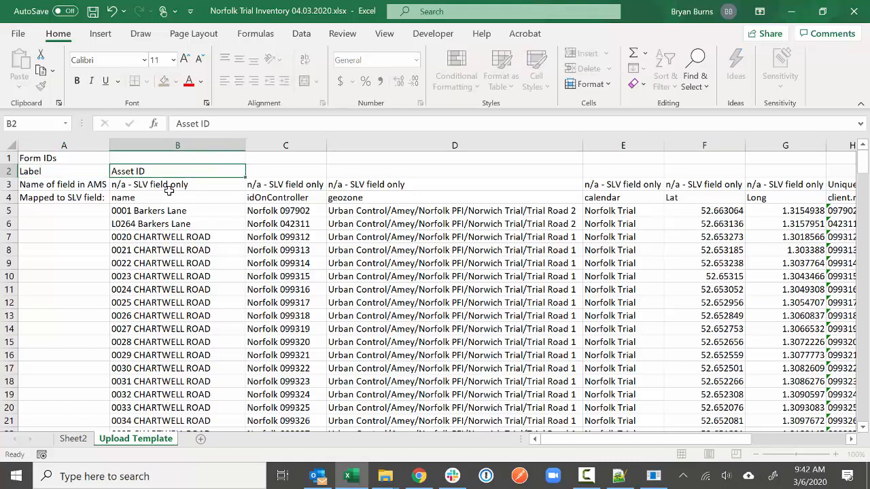
key(Tab)
- Enter idOnController, GeoZone, Calendar, lat and lng in C2 through G2
text(idOnController)
key(ctrl+Return)
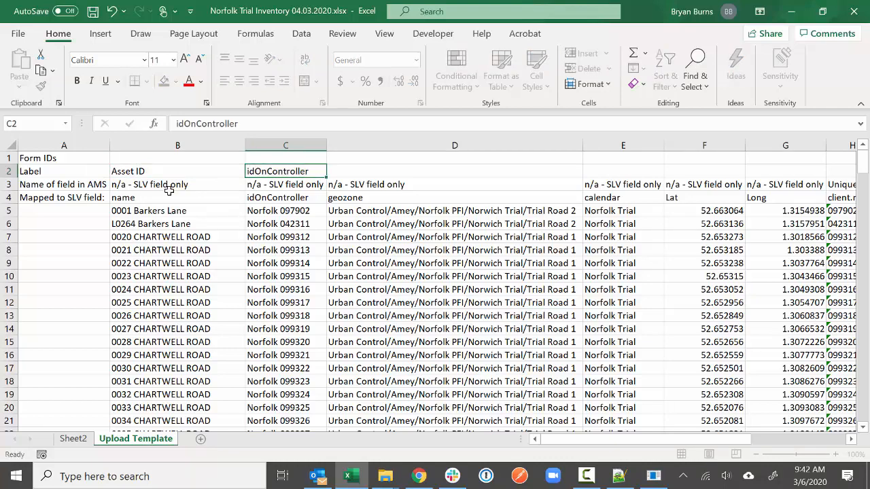
key(Tab)
text(GeoZone)
key(Tab)
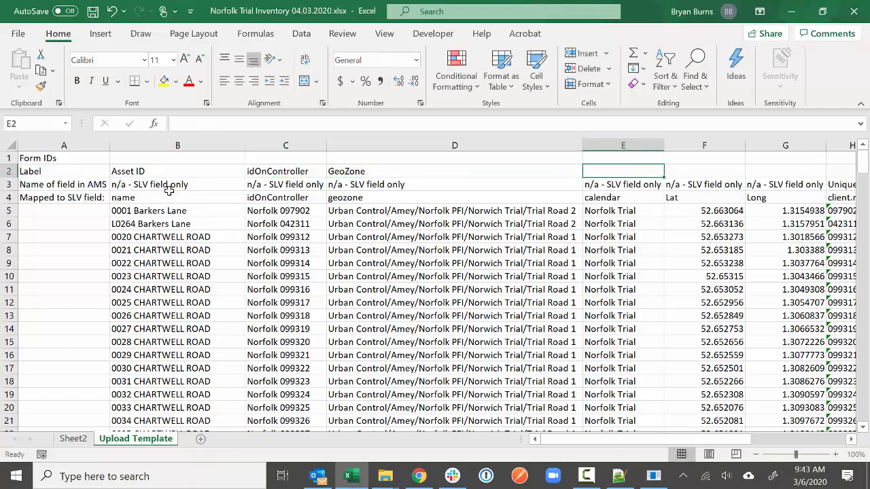
text(Calendar)
key(Tab)
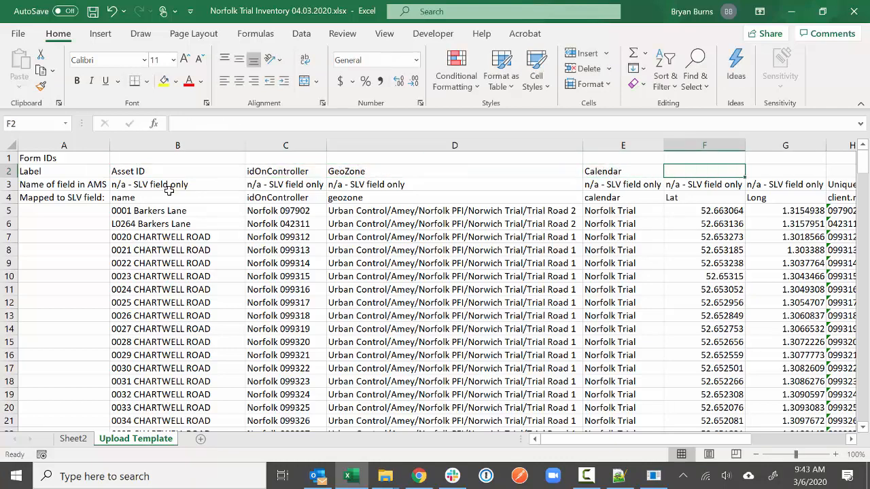
text(lat)
key(Tab)
text(lng)
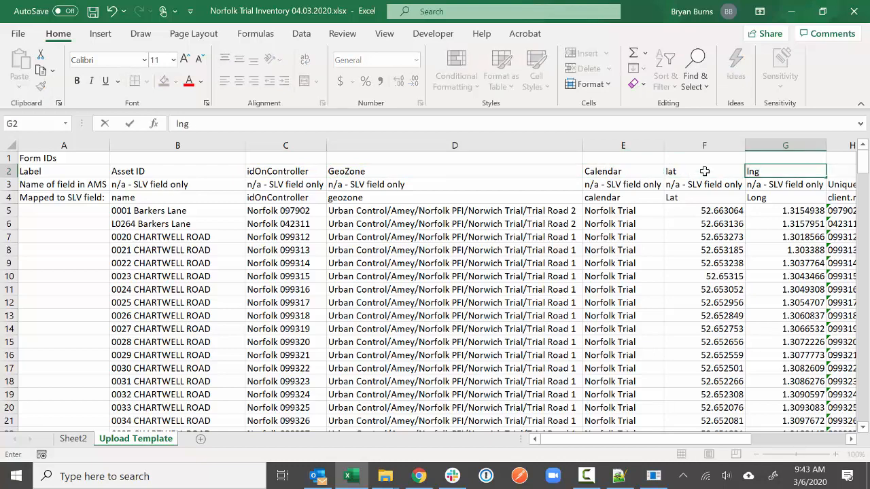
drag(705, 171, 763, 171)
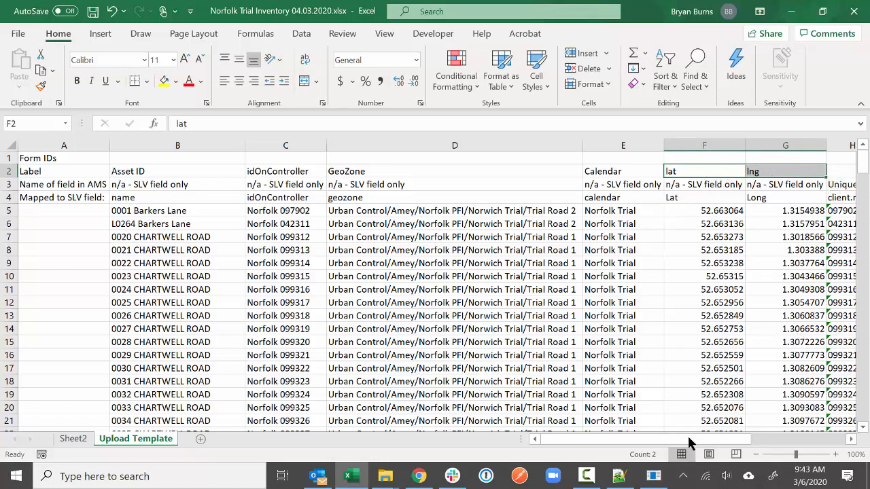
drag(687, 435, 761, 435)
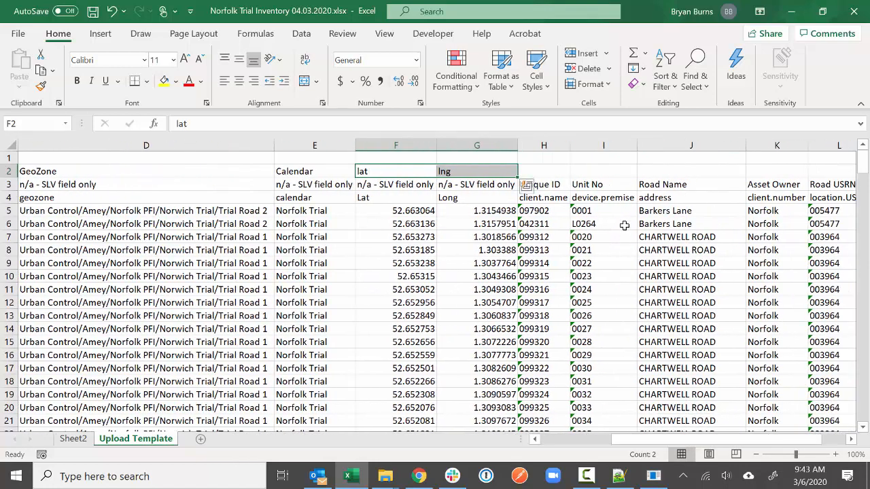
- Fill H2:M2 with Unique ID, Unit No, Road Name, Asset Owner, Road USRN and Wattage
click(558, 174)
text(Unique ID)
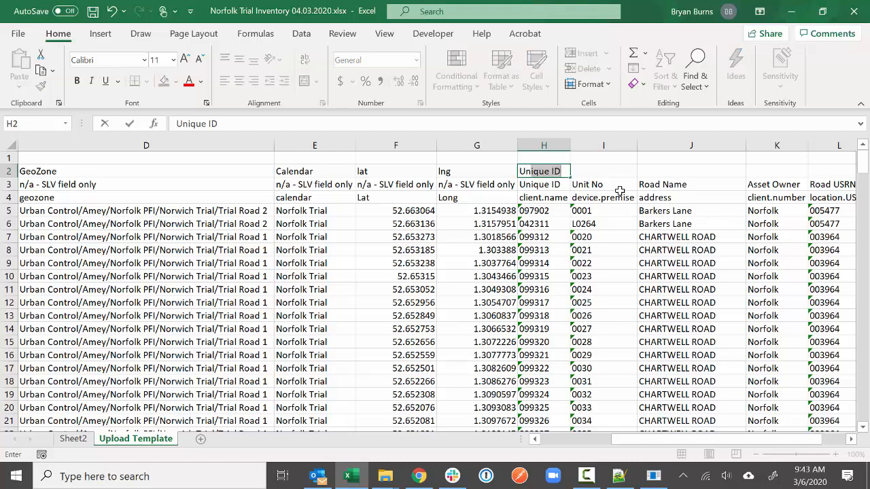
key(Tab)
text(Unit No)
key(Tab)
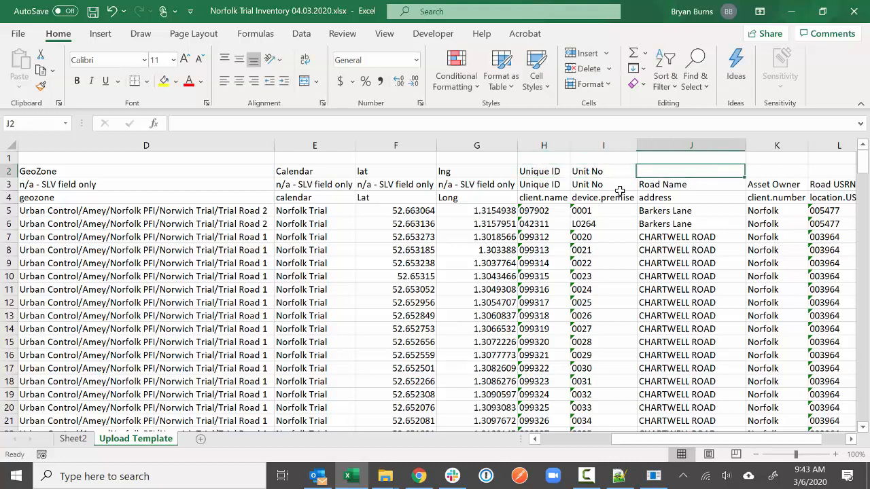
text(Road Name)
key(Tab)
text(Asset Owner)
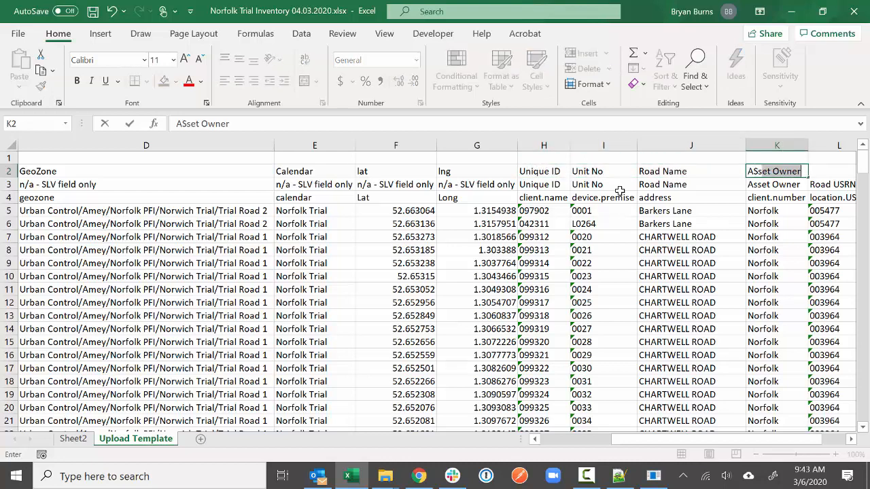
key(Tab)
text(Road USRN)
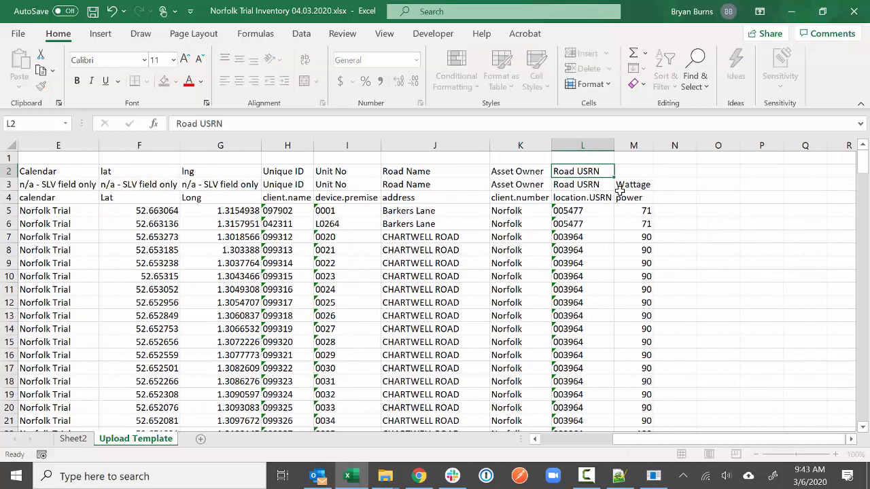
key(Tab)
text(Wattage)
key(Tab)
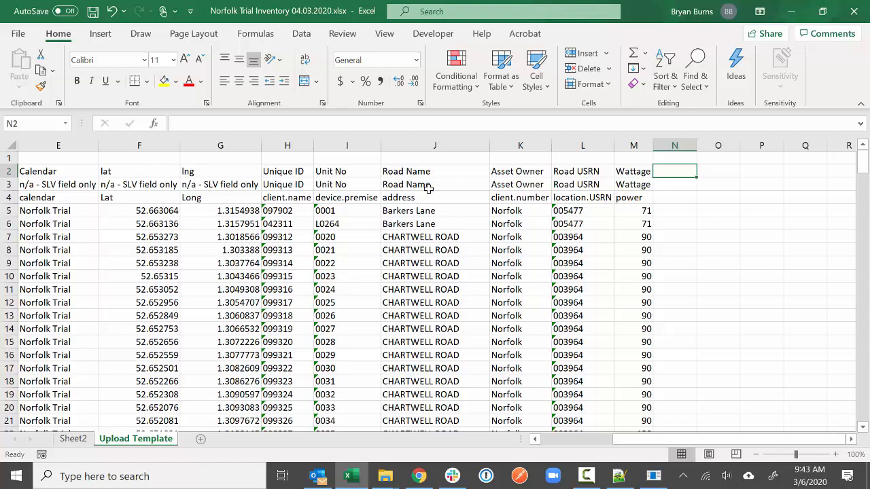
drag(10, 185, 12, 196)
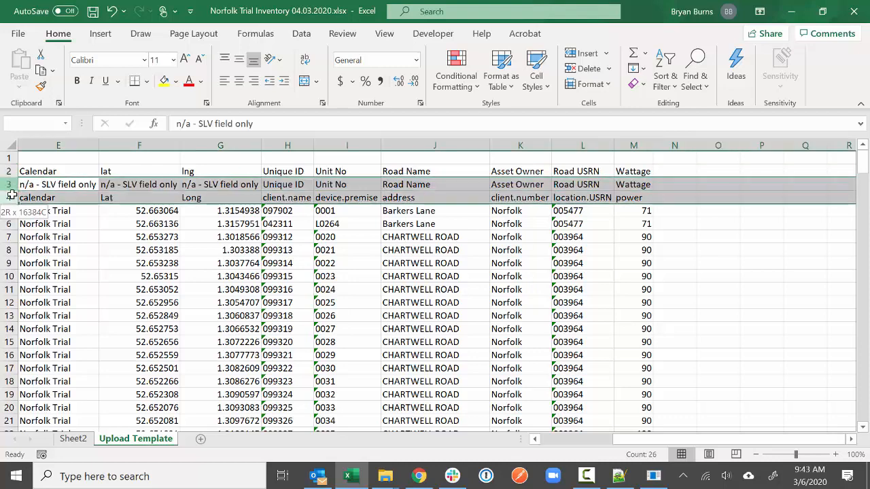
- Delete the two SLV mapping rows 3 and 4
drag(637, 438, 536, 442)
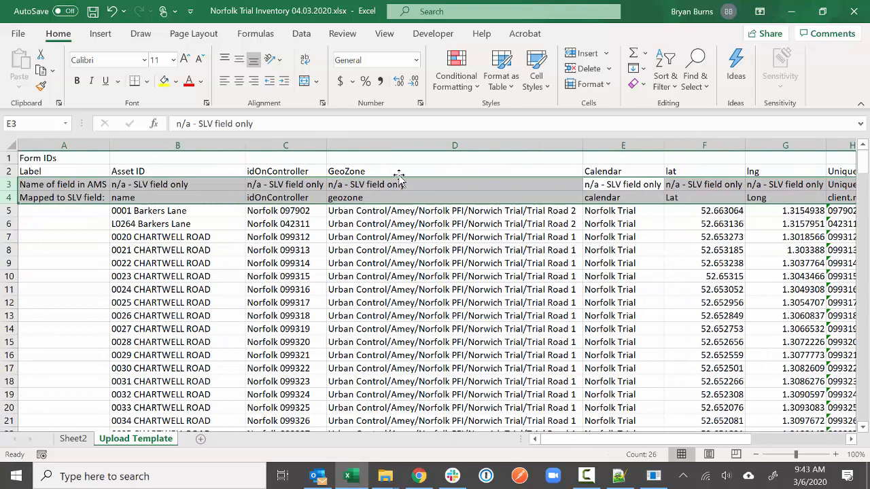
right_click(9, 184)
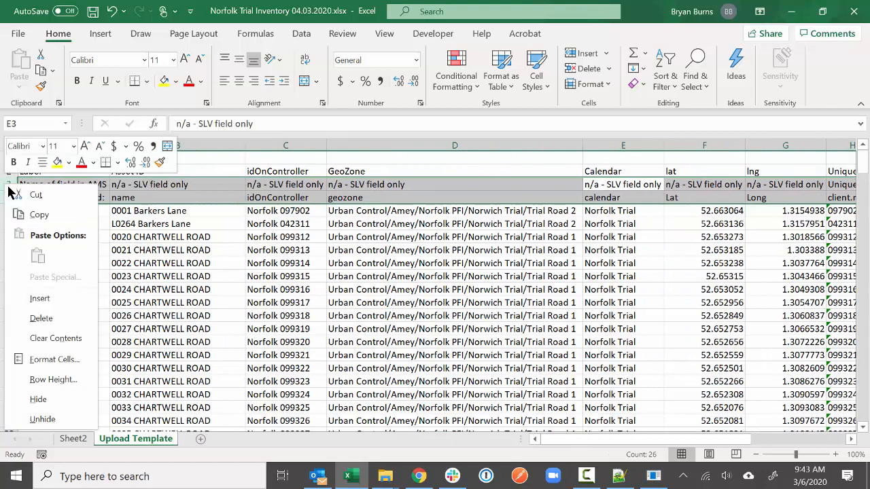
click(22, 318)
click(102, 290)
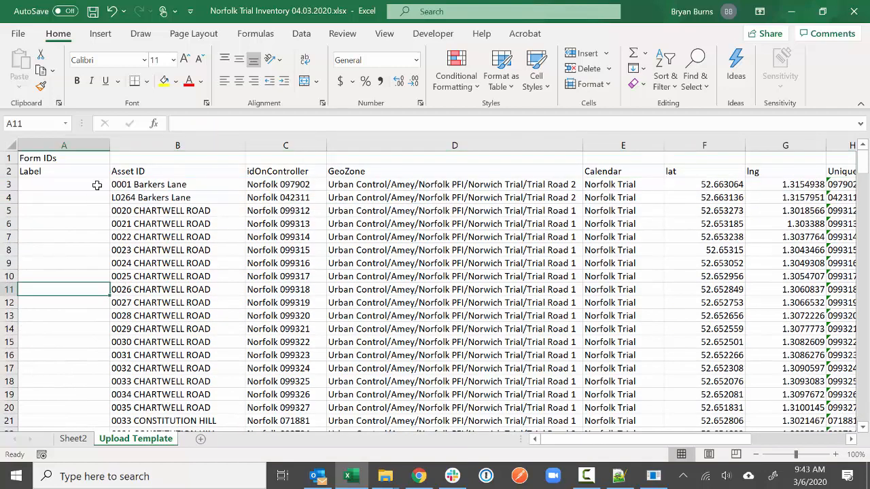
- Insert a new column B headed 'Hide/Show'
click(135, 143)
right_click(136, 145)
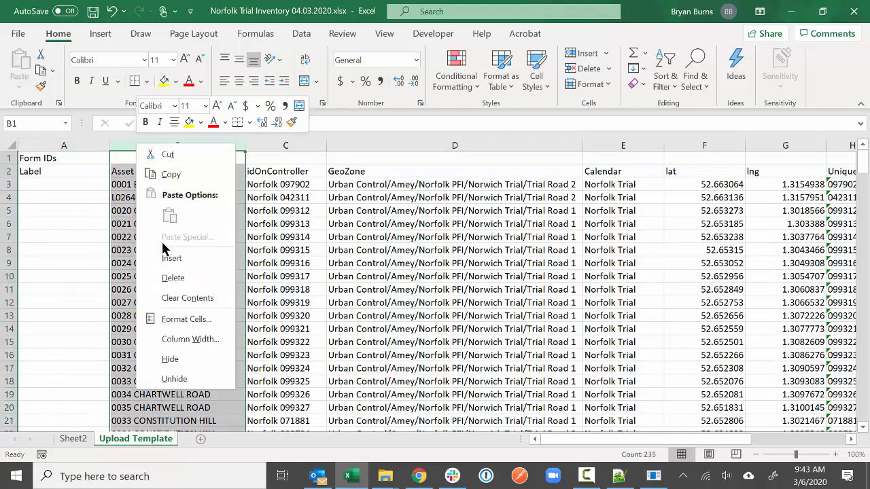
click(163, 256)
click(140, 168)
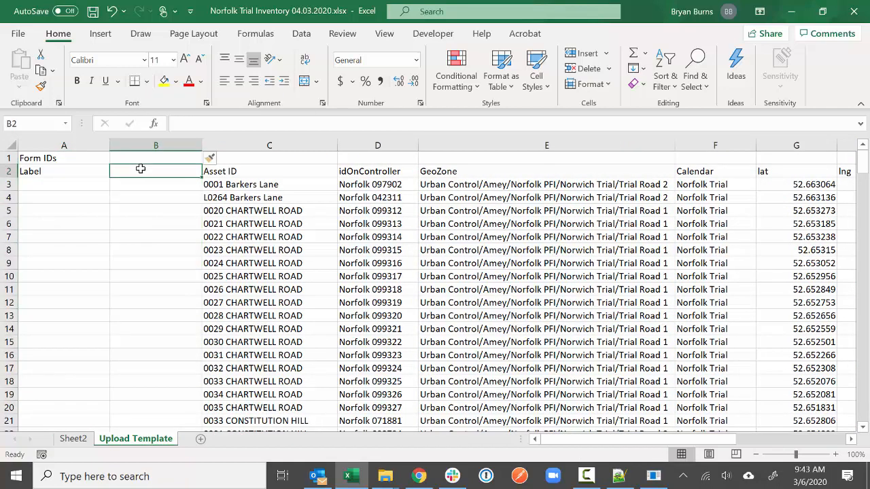
text(hi)
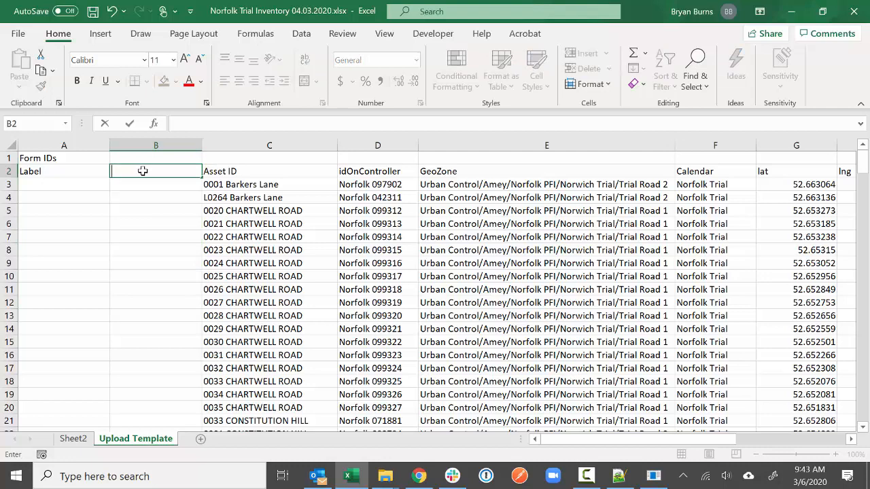
text(Hide/Show)
key(Return)
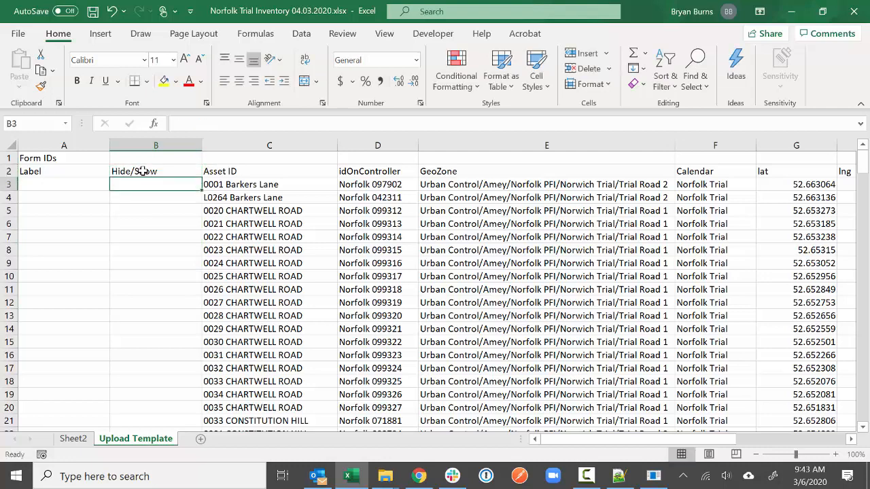
- Enter 'Hide' in B3 and fill it down every asset row of column B
text(Hide)
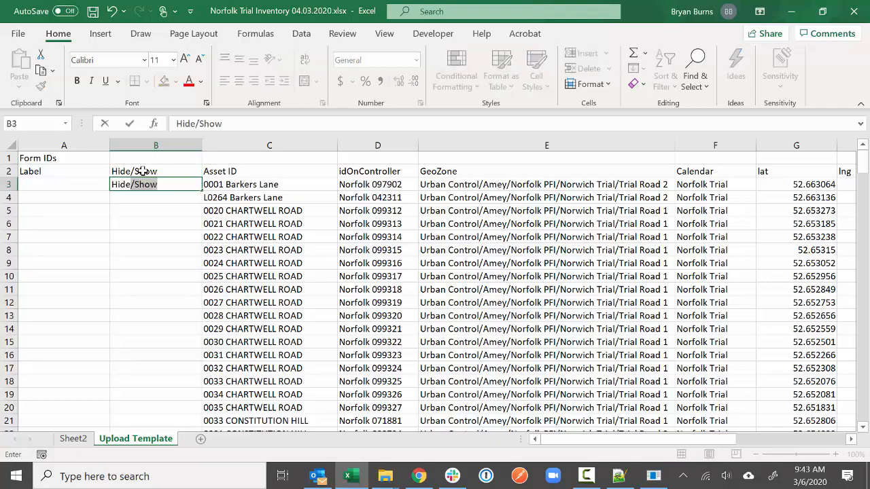
key(Delete)
key(Return)
click(162, 182)
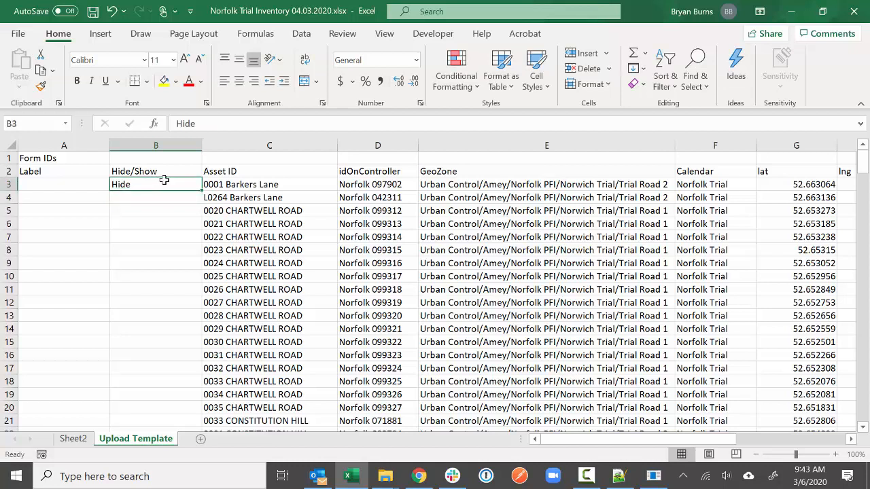
click(217, 123)
key(Return)
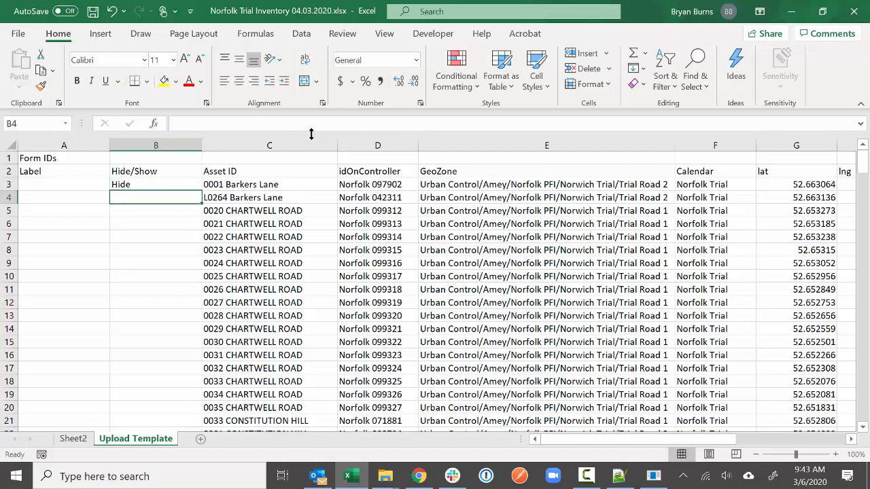
click(182, 182)
double_click(202, 191)
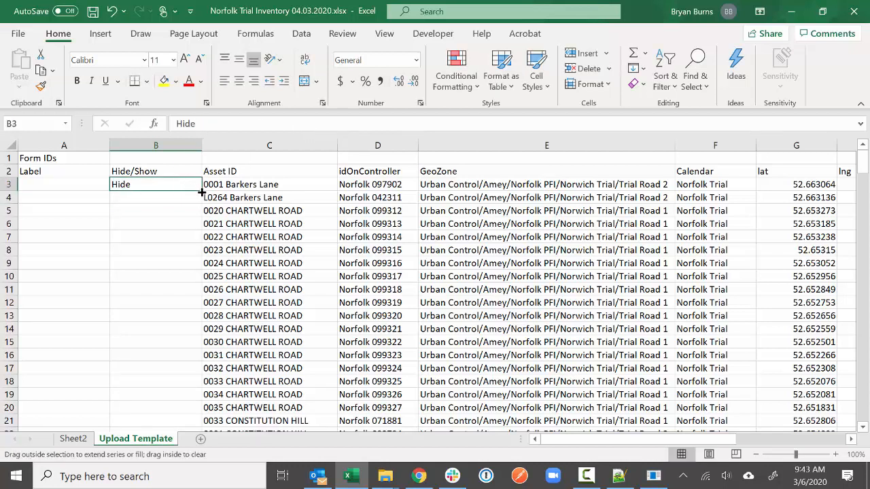
- Make the row 2 header labels bold
click(255, 317)
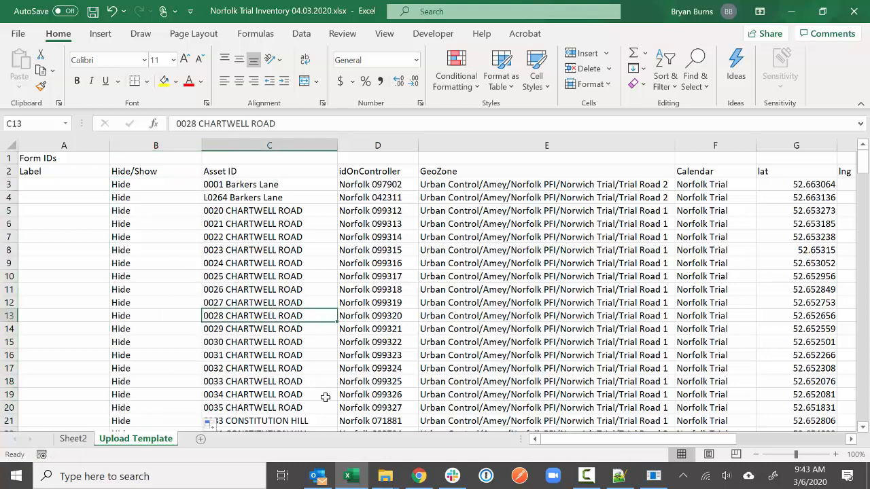
click(9, 171)
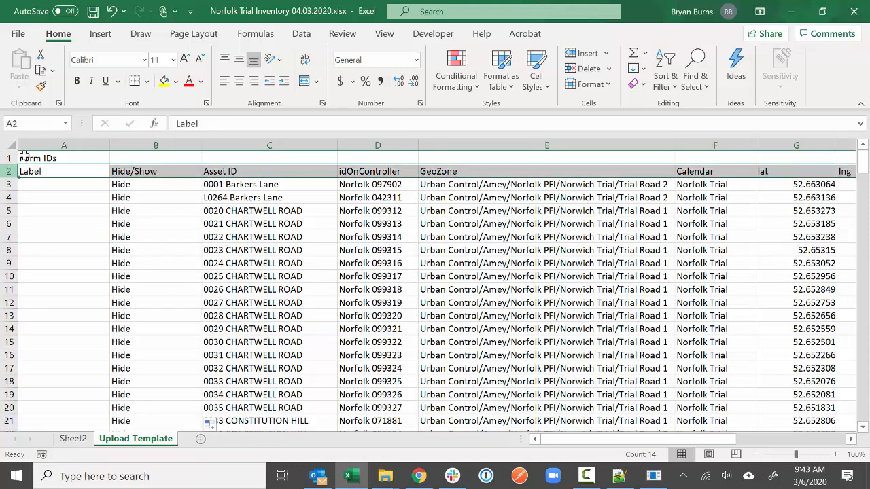
click(77, 81)
click(210, 246)
- Add an 'Installation Status' header in O2 and widen column O to fit
mouse_move(575, 440)
mouse_down()
mouse_move(627, 439)
mouse_move(652, 357)
mouse_move(660, 445)
mouse_move(787, 445)
mouse_move(783, 439)
mouse_up()
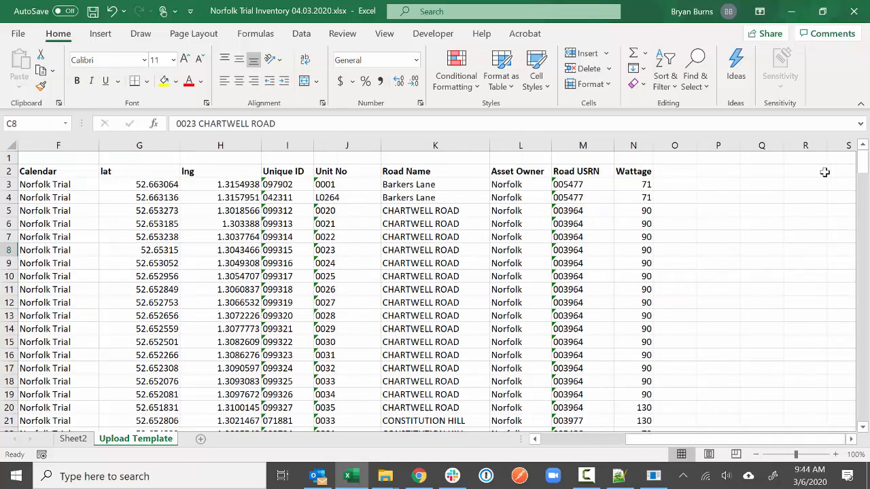
click(672, 172)
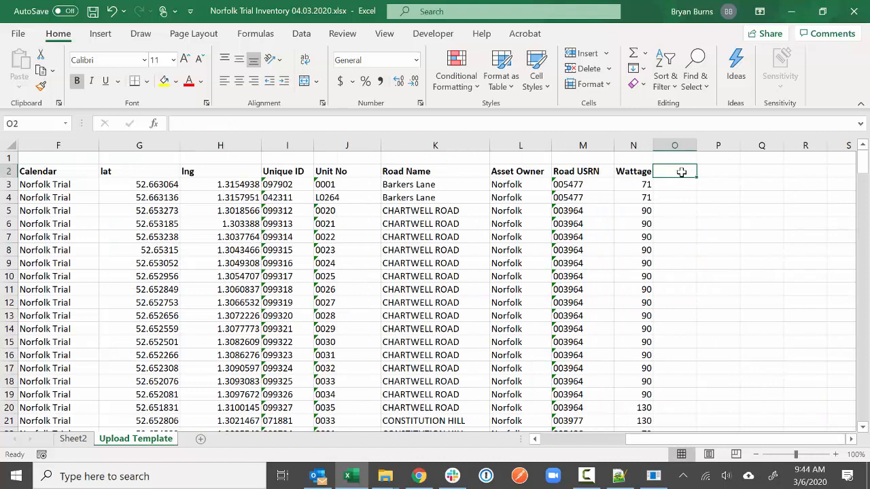
text(Installation Status)
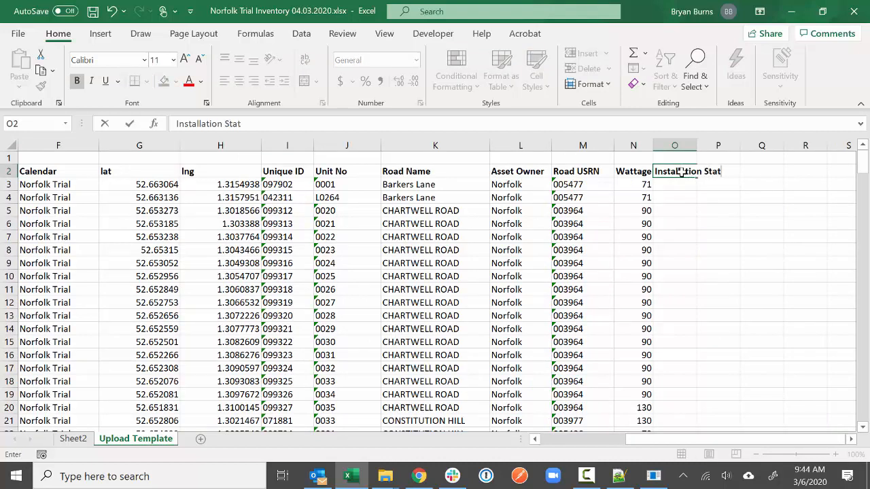
key(Return)
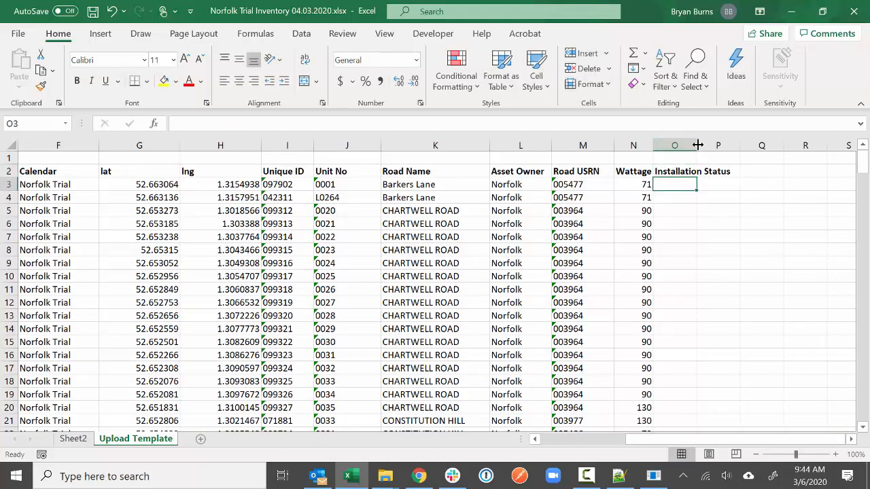
double_click(696, 145)
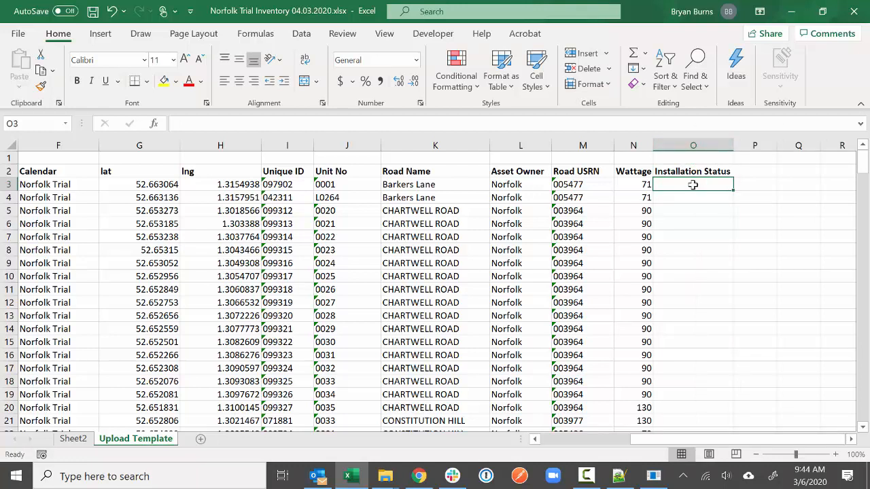
- Enter 'Not Yet Complete' in O3 and fill it down column O
text(Not Yet Com)
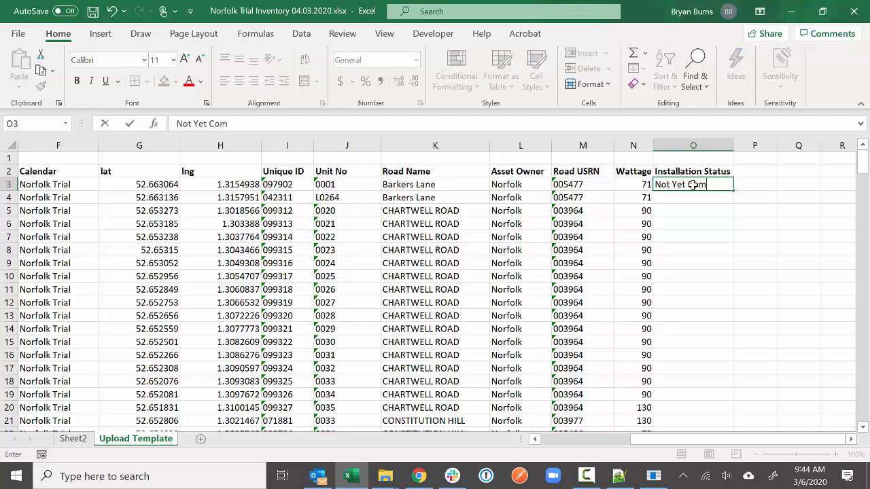
text(plete)
key(Return)
click(721, 185)
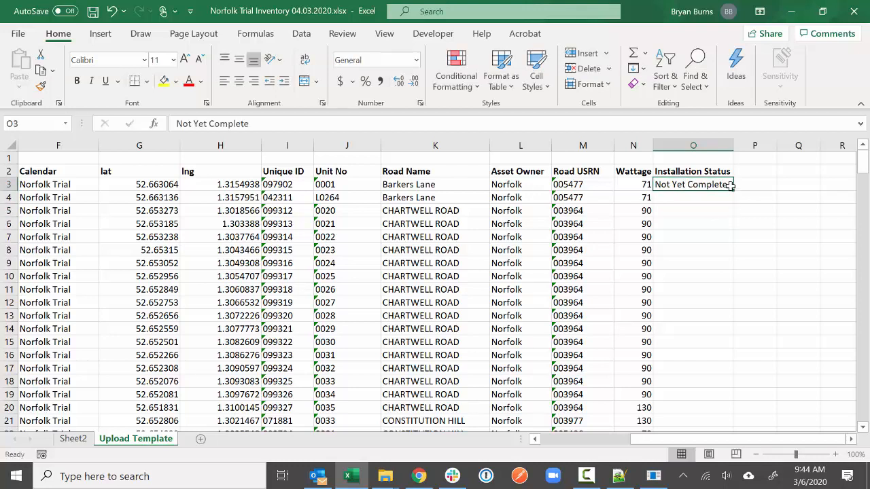
double_click(732, 191)
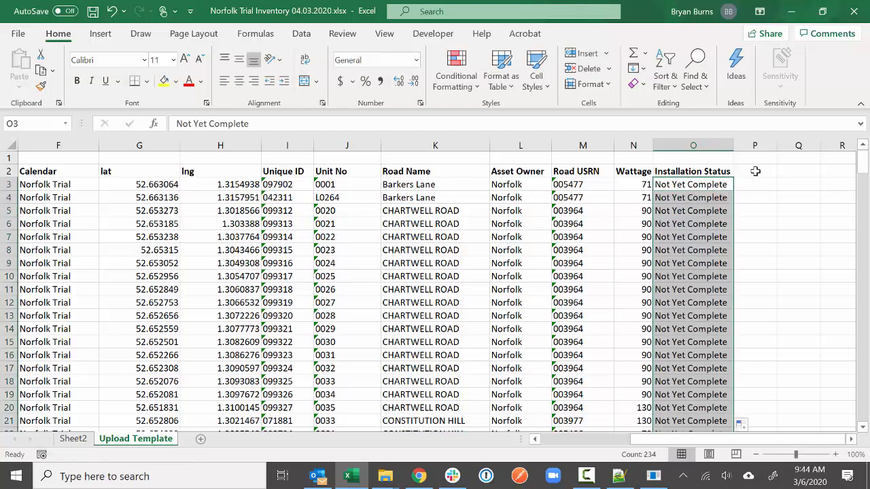
click(754, 173)
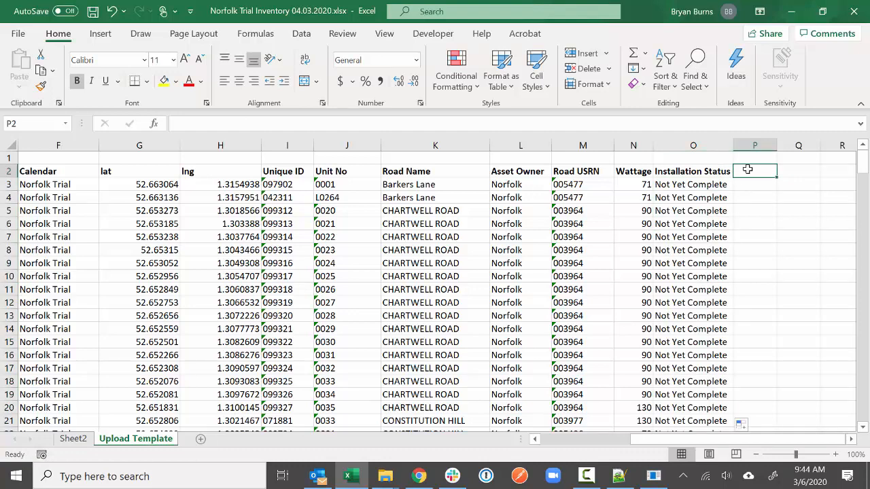
- Head P2 'Action' and check the Streetlight Operations form template in Urban Connect
text(Action)
key(Return)
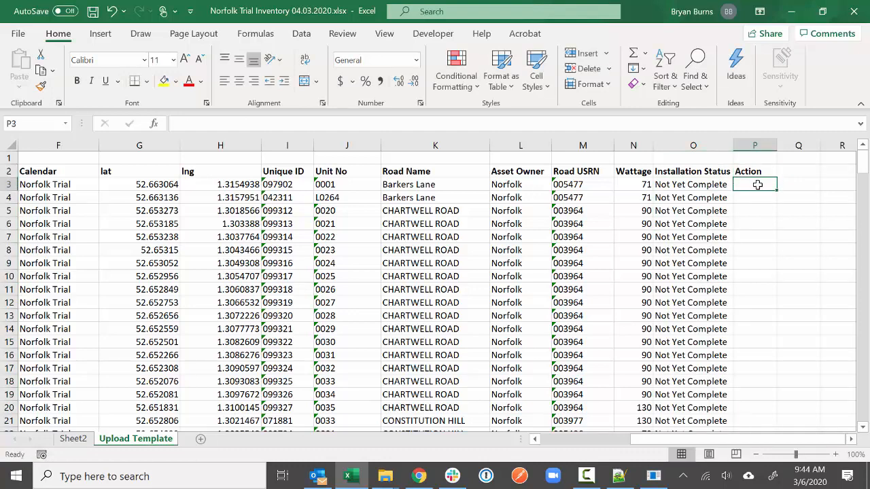
text(Install)
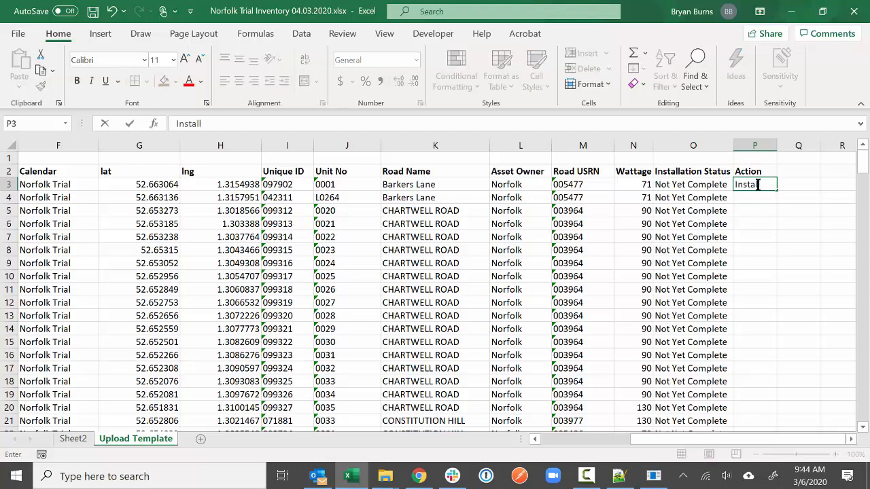
click(419, 476)
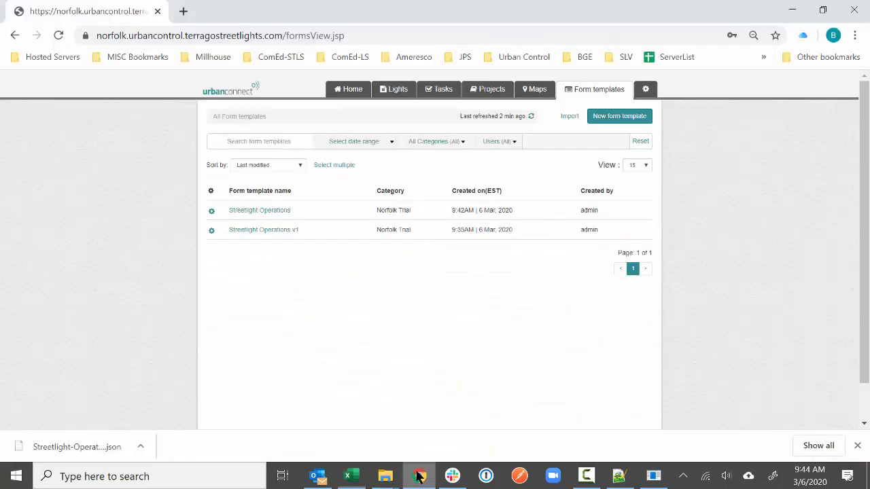
click(272, 210)
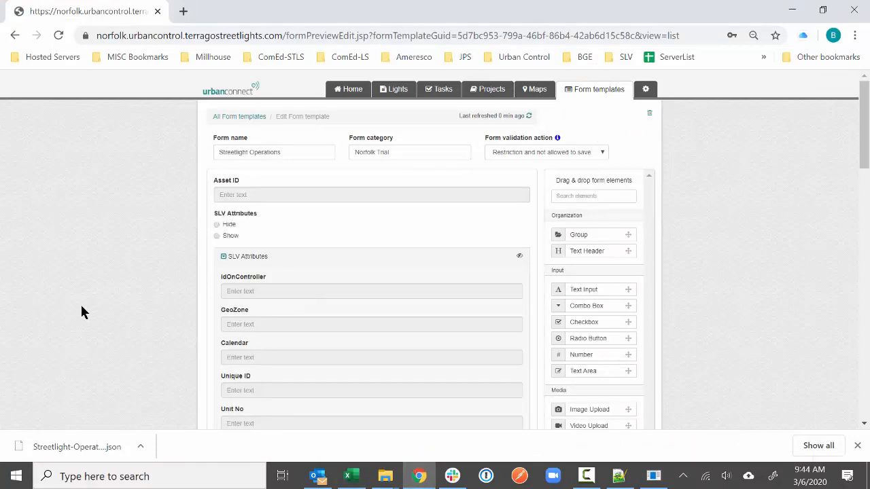
scroll(119, 295, down, 10)
scroll(118, 295, up, 5)
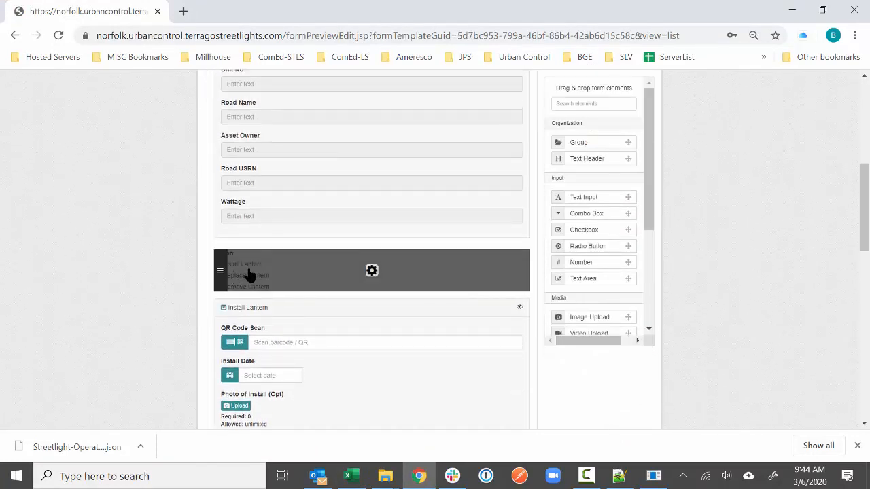
click(347, 475)
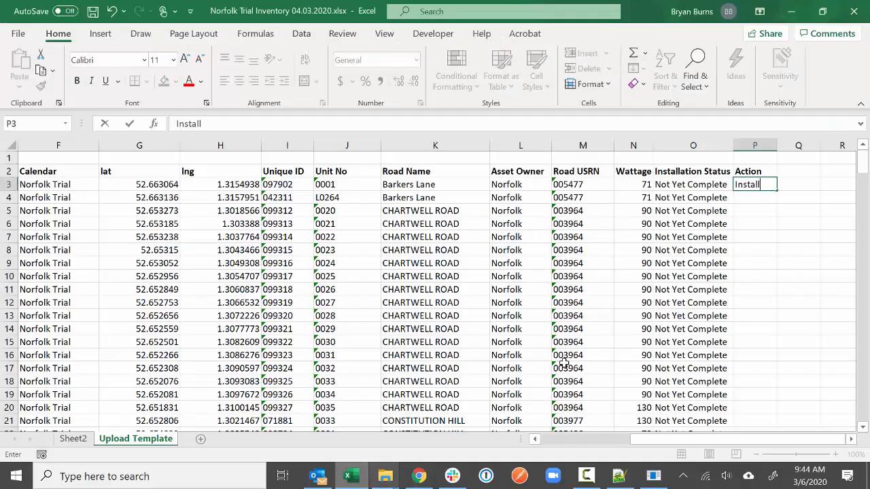
- Enter 'Install Lantern' in P3, fix its spelling, widen column P and fill it down
text(Lantenr)
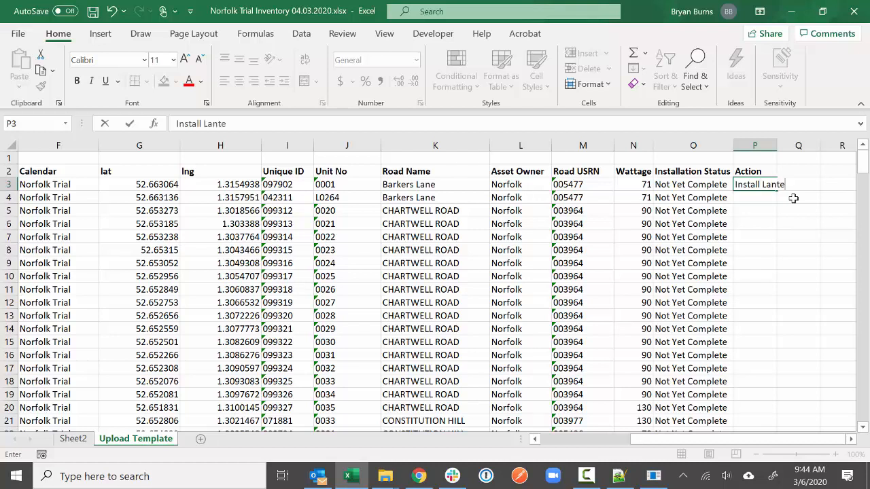
key(Return)
click(773, 185)
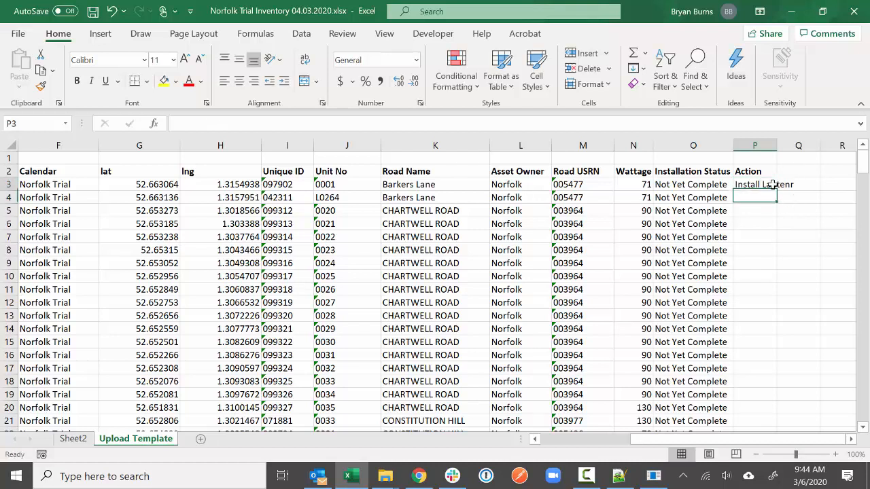
double_click(778, 145)
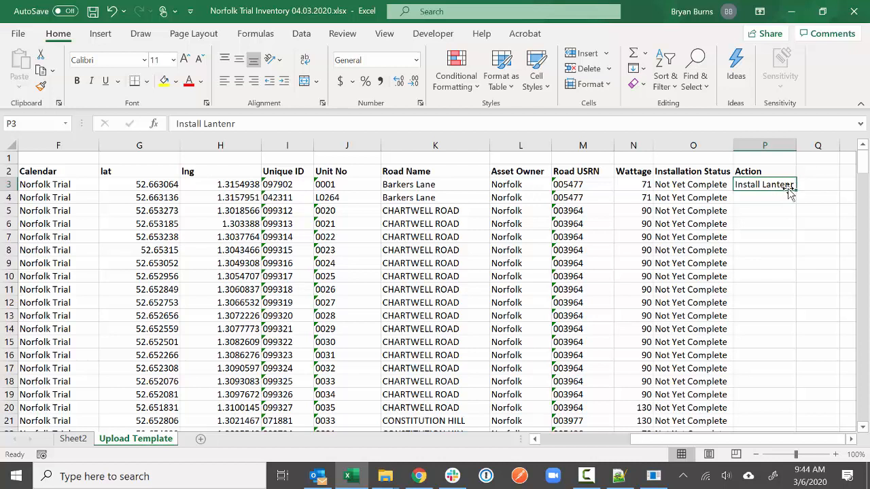
click(266, 128)
key(BackSpace)
key(BackSpace)
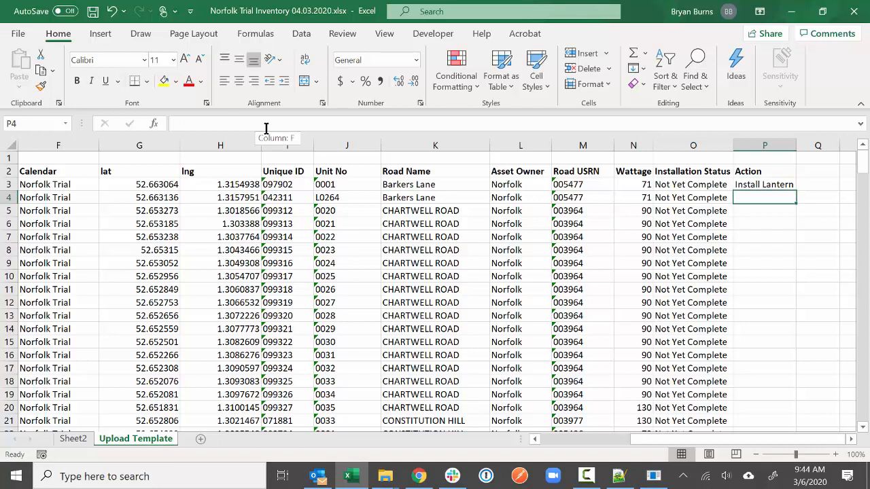
click(781, 184)
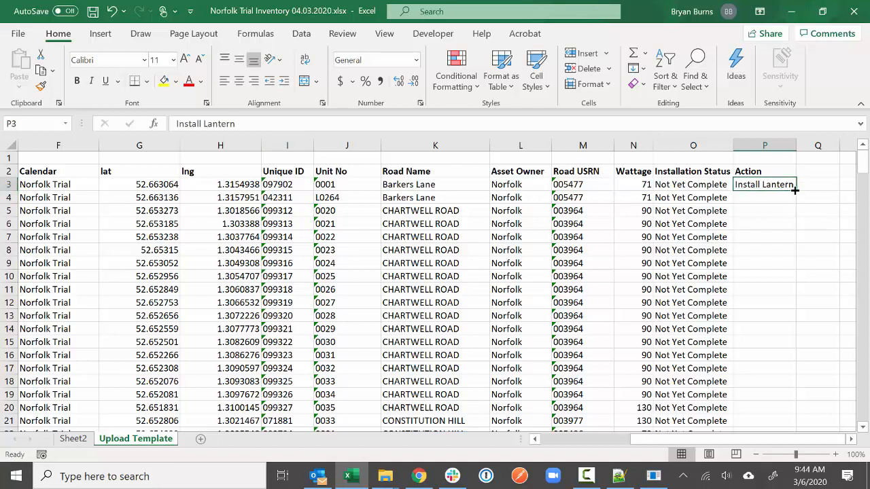
double_click(796, 191)
click(809, 175)
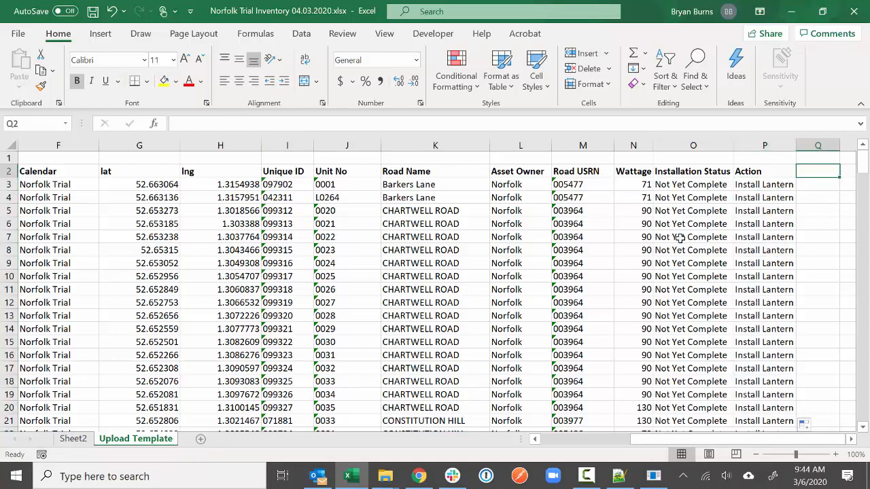
click(418, 475)
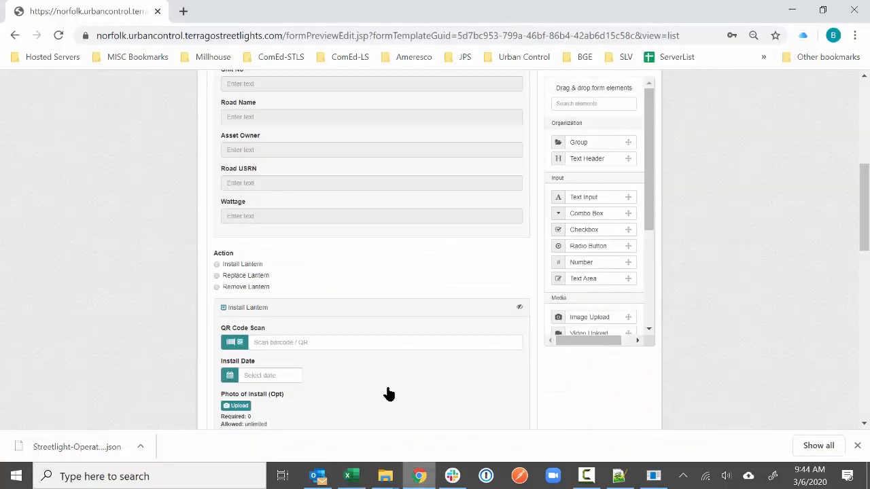
scroll(140, 254, down, 3)
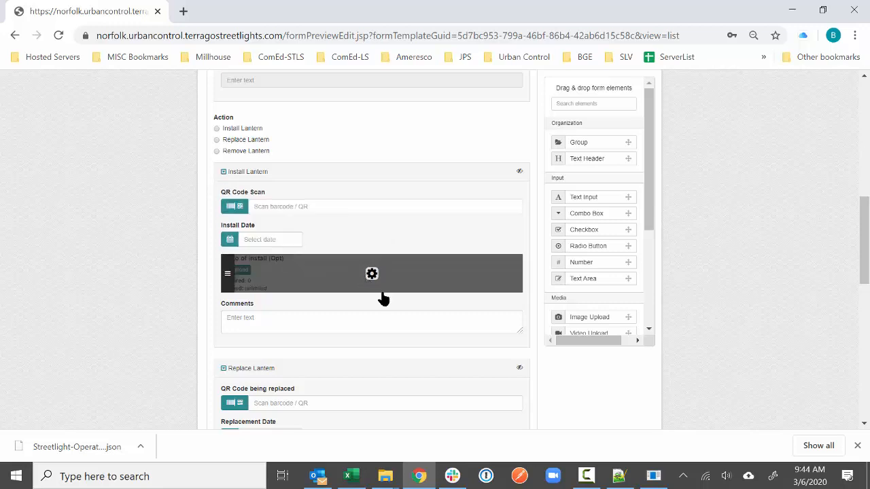
scroll(305, 326, down, 2)
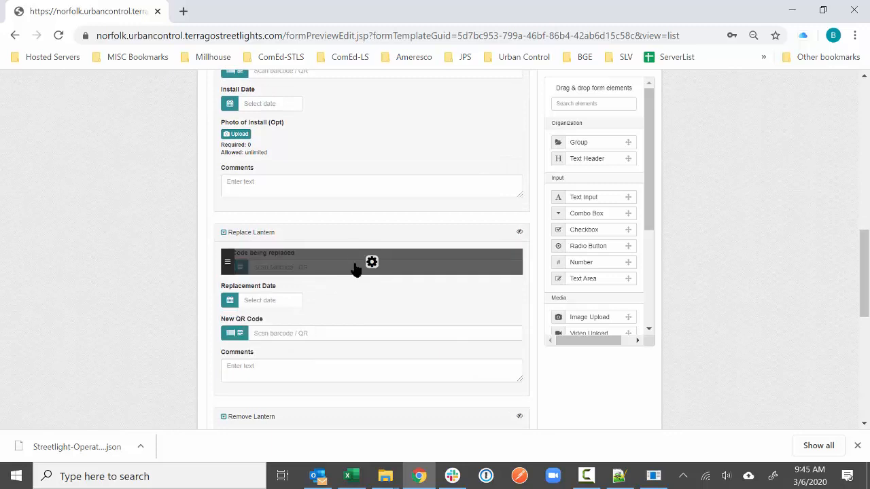
scroll(190, 247, down, 4)
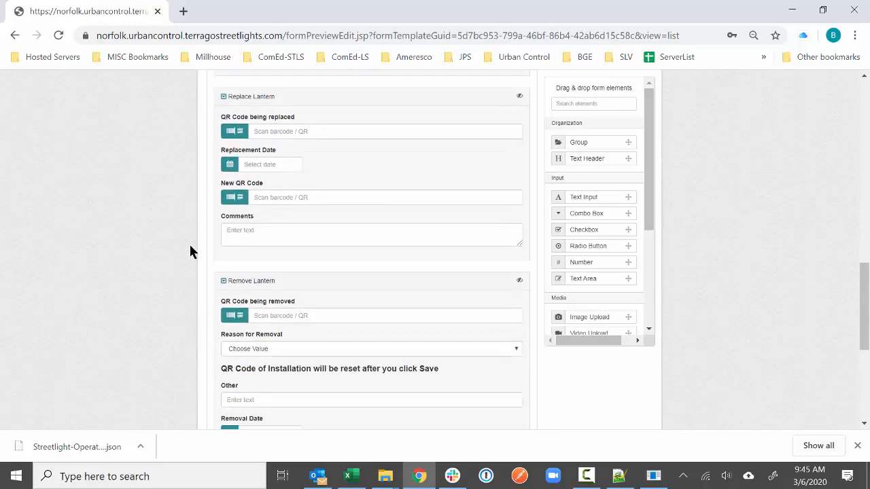
scroll(190, 252, down, 1)
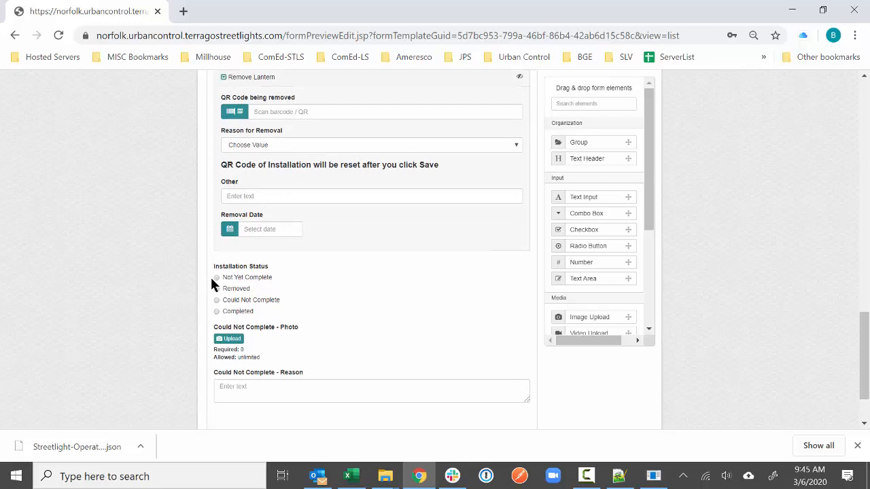
scroll(163, 267, up, 10)
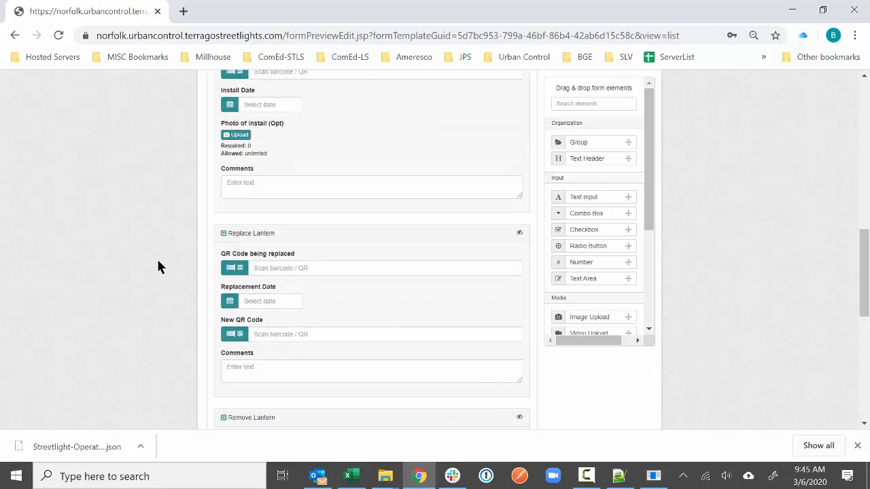
click(295, 187)
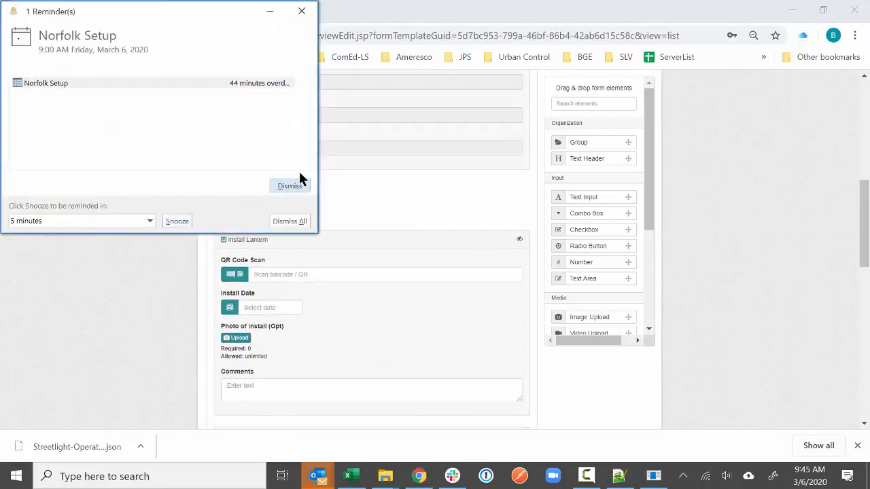
click(280, 186)
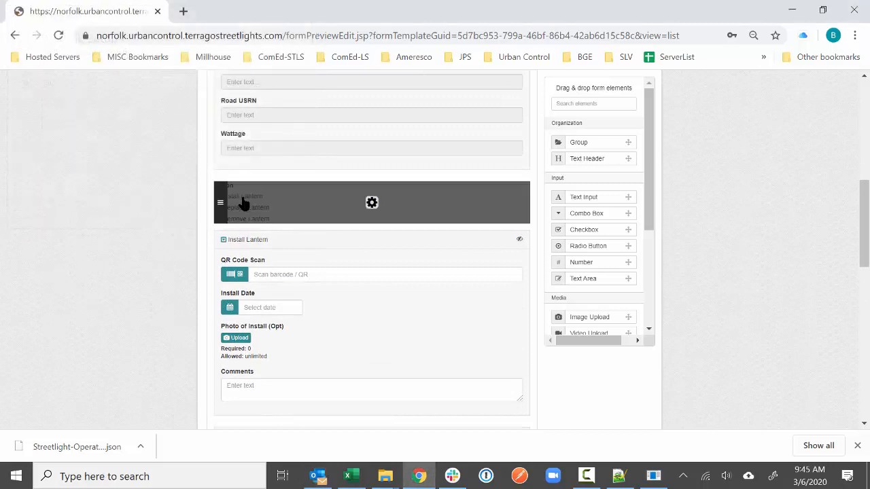
scroll(171, 208, up, 4)
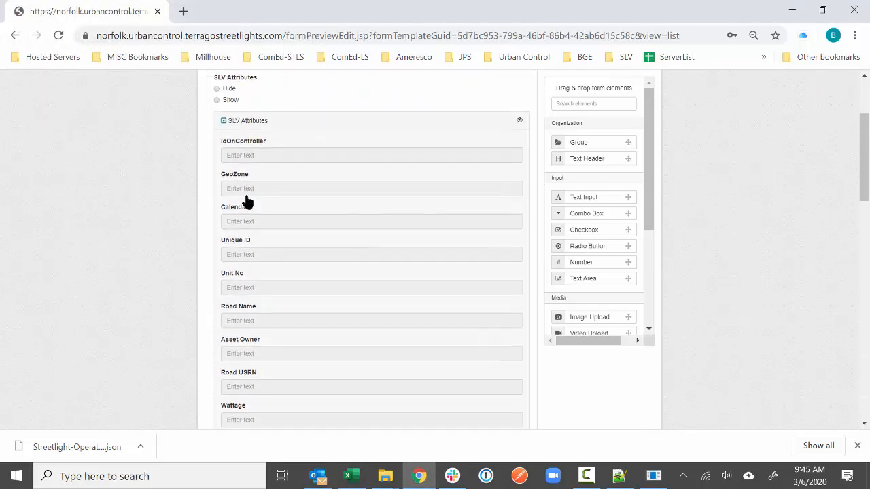
scroll(201, 207, up, 1)
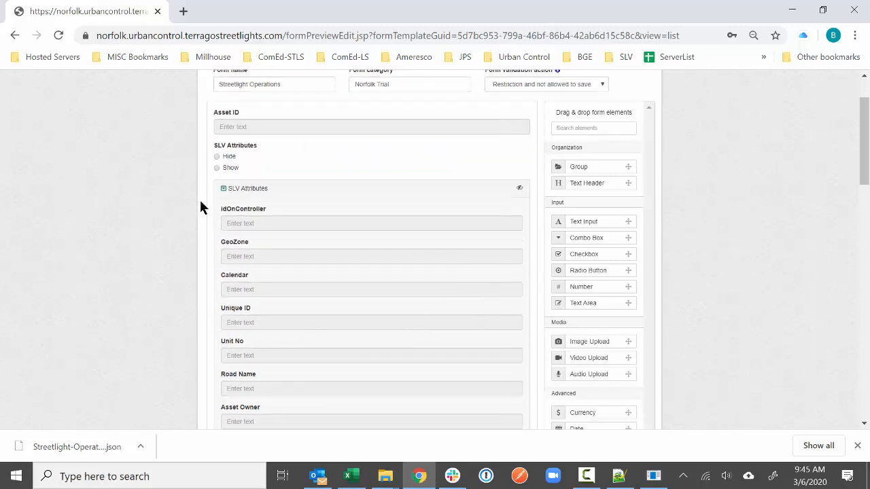
scroll(152, 278, up, 1)
scroll(152, 278, down, 2)
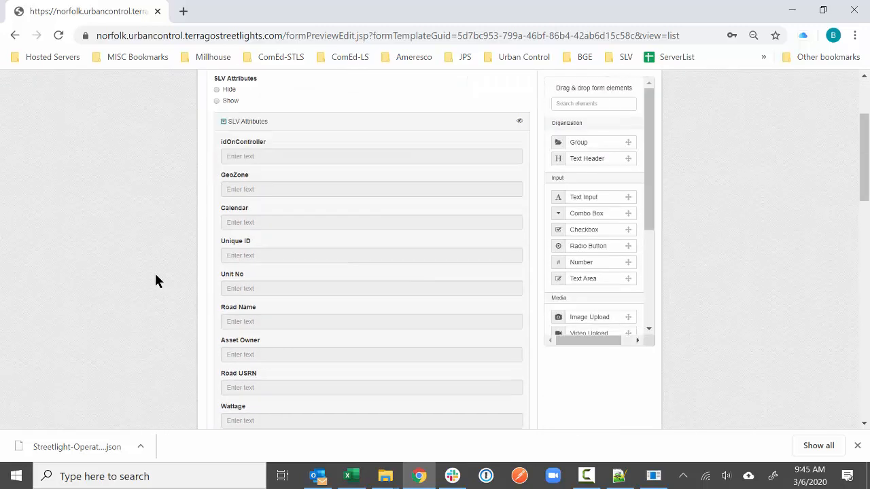
scroll(163, 286, down, 3)
click(347, 476)
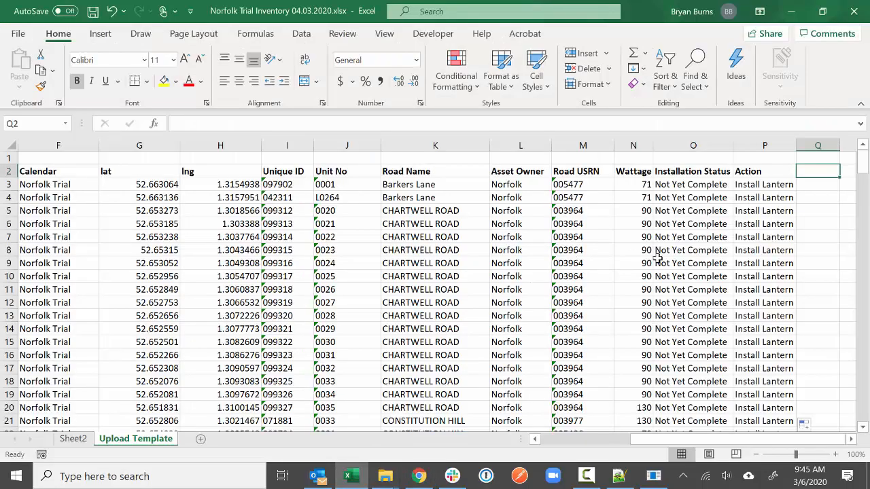
- Paste the lat, lng, title, description, layerguid, formtemplateguid, notebookguid headers into Q2 and AutoFit them
click(850, 440)
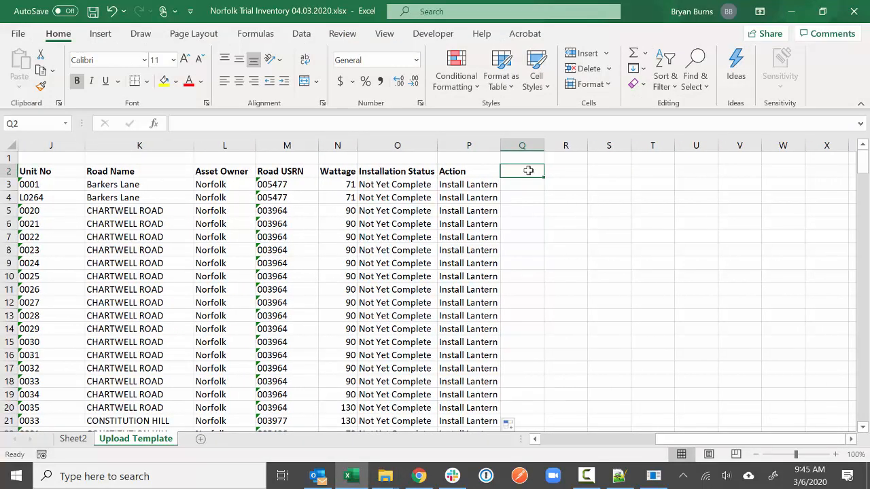
text(lat	lng	title	descriptio	layerguid	formtemp	notebookguid)
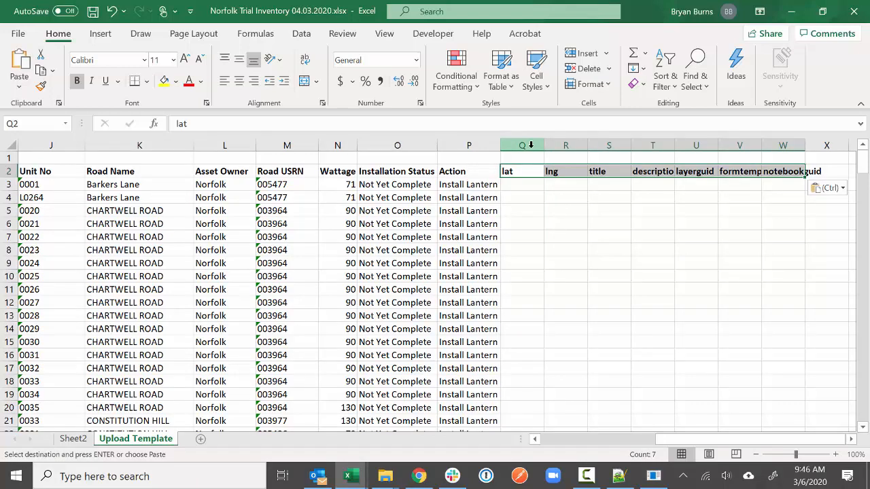
drag(528, 145, 775, 145)
double_click(300, 145)
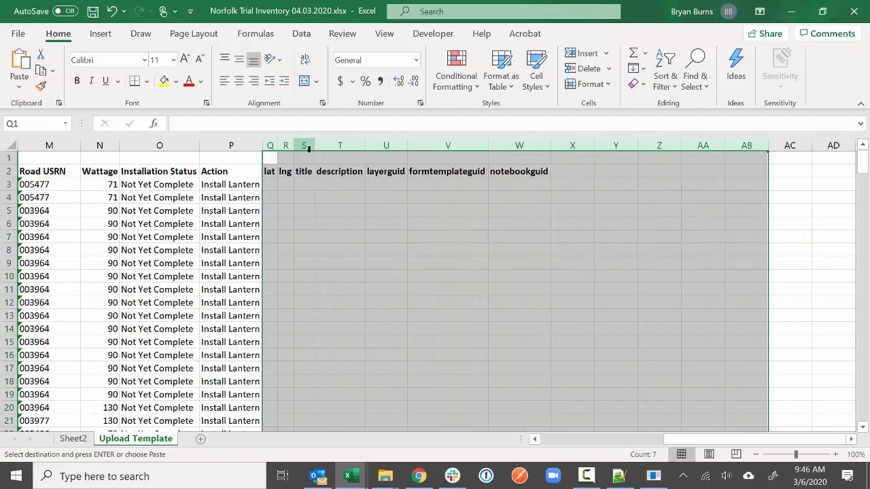
click(372, 199)
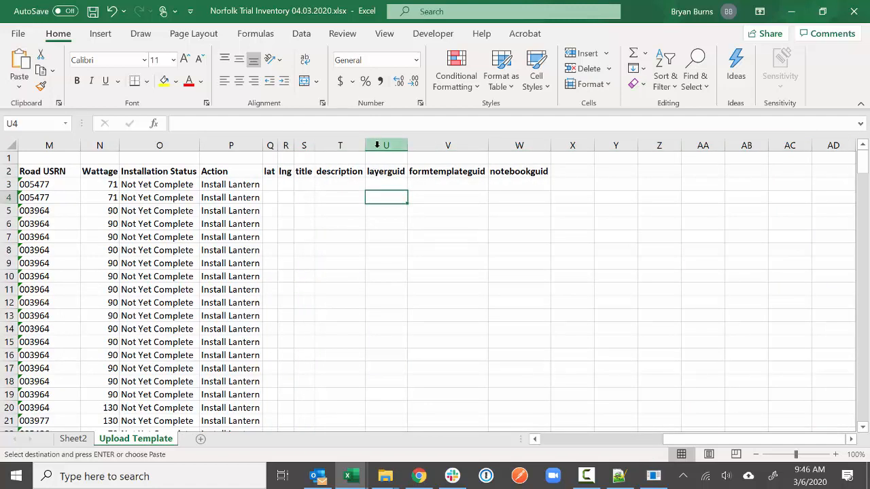
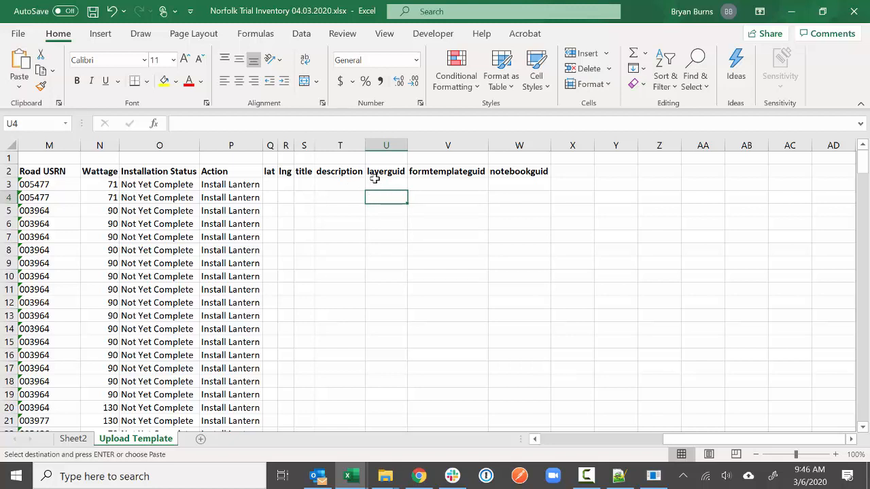
- Link the first lat cell Q3 to the original latitude with =G3 and autofit column Q
drag(541, 171, 265, 172)
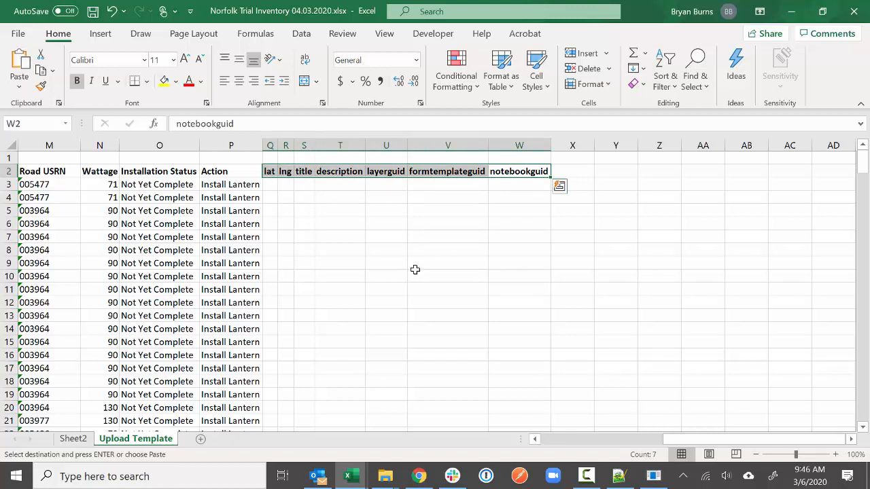
click(394, 266)
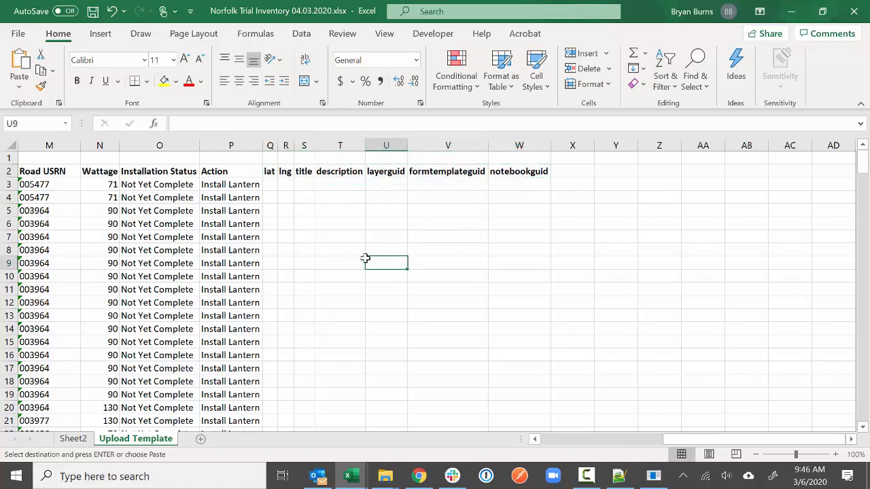
click(269, 171)
click(285, 172)
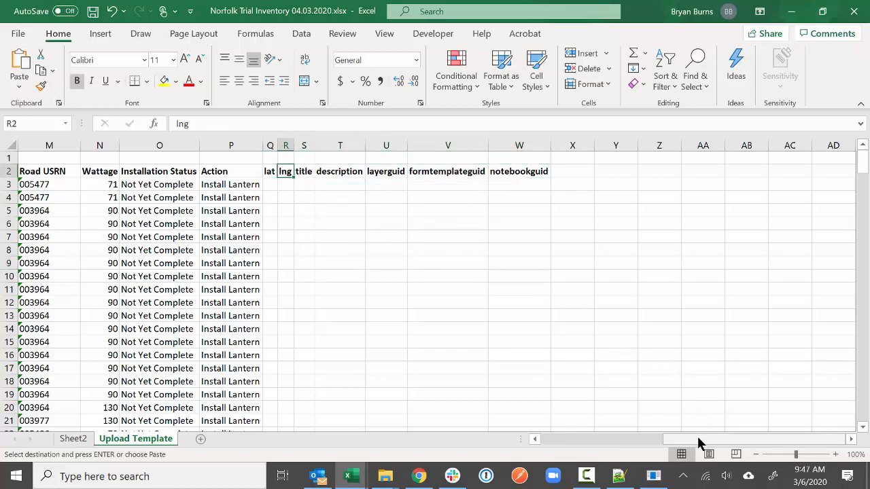
drag(698, 440, 697, 441)
click(271, 185)
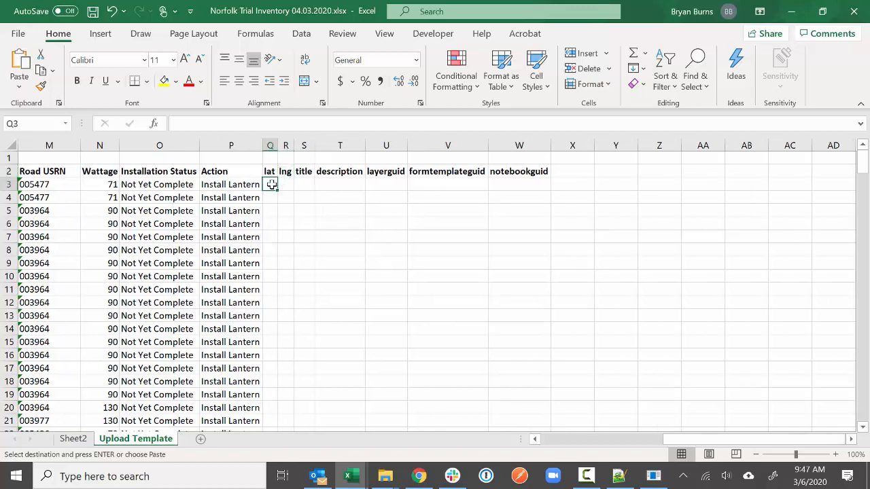
text(=)
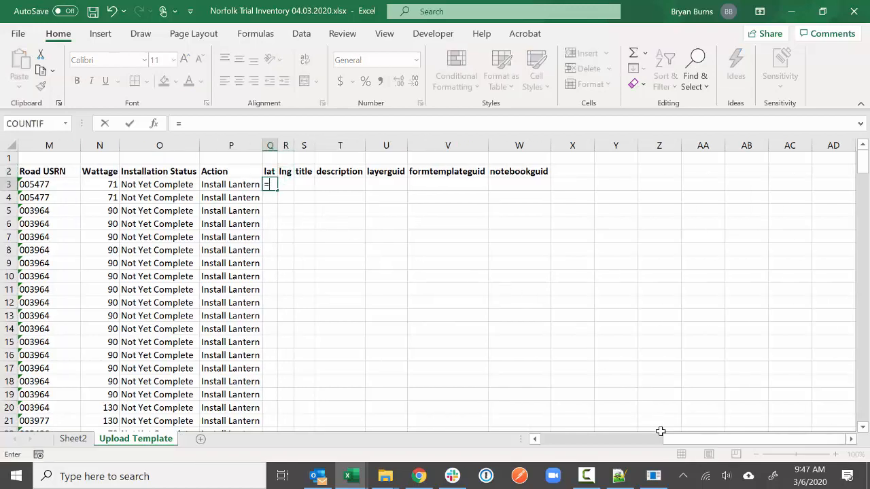
drag(658, 437, 597, 439)
click(411, 185)
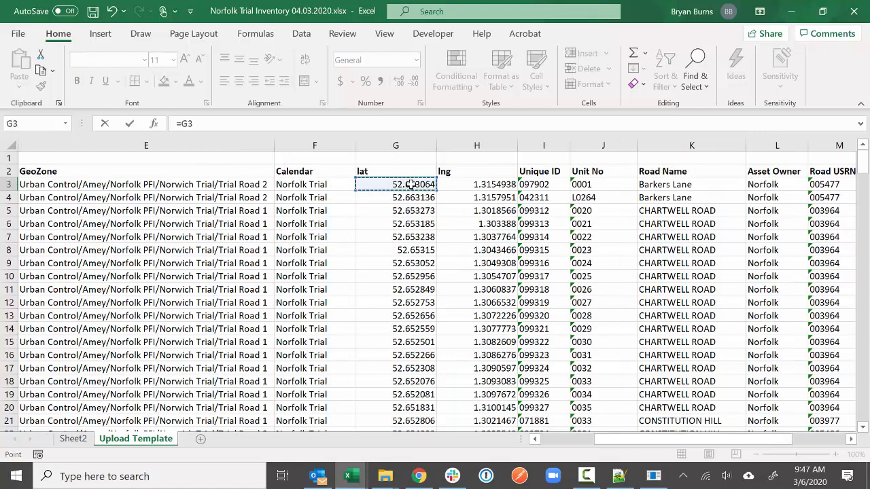
key(Return)
double_click(813, 145)
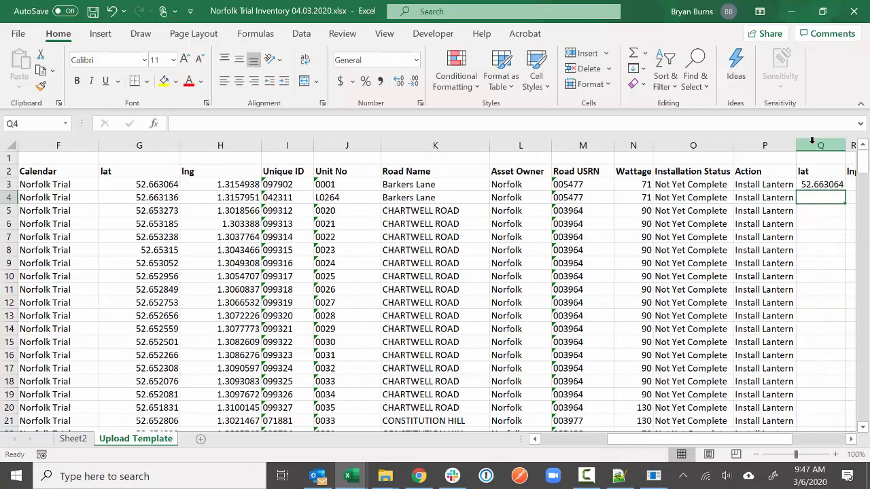
scroll(685, 274, right, 3)
- Enter =H3 in R3 for lng, autofit it, and fill both lat and lng formulas down
click(614, 183)
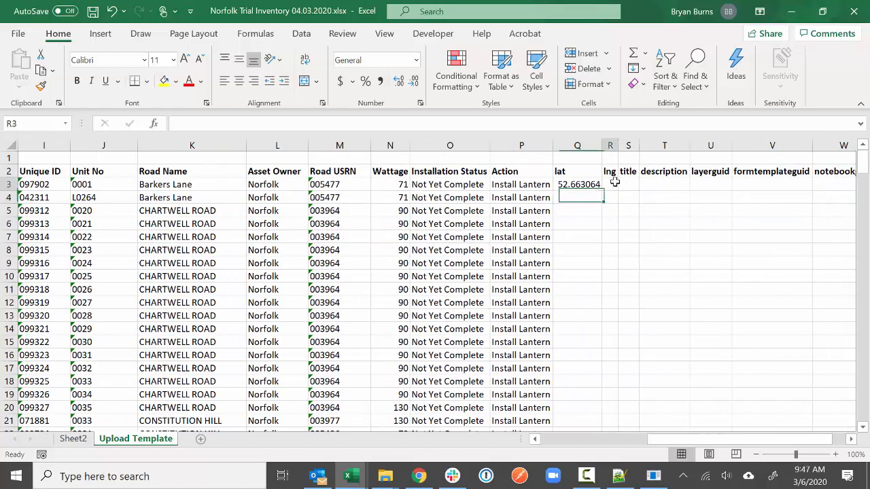
text(=)
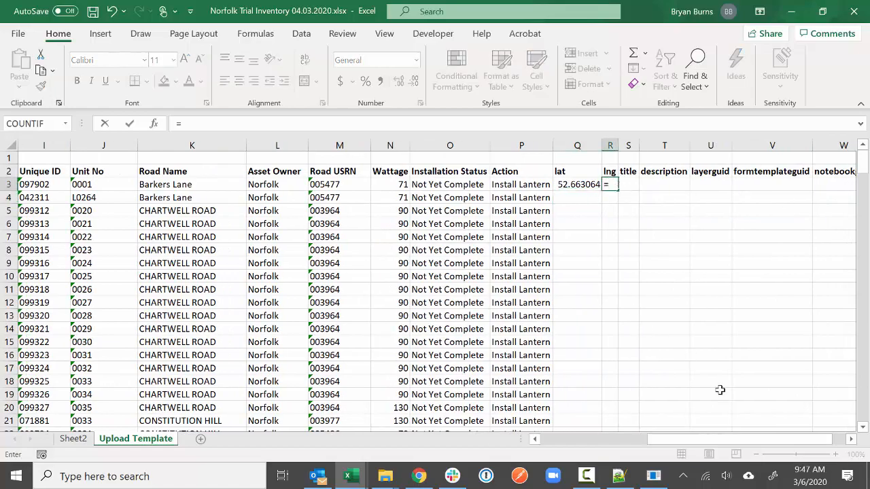
drag(744, 441, 696, 440)
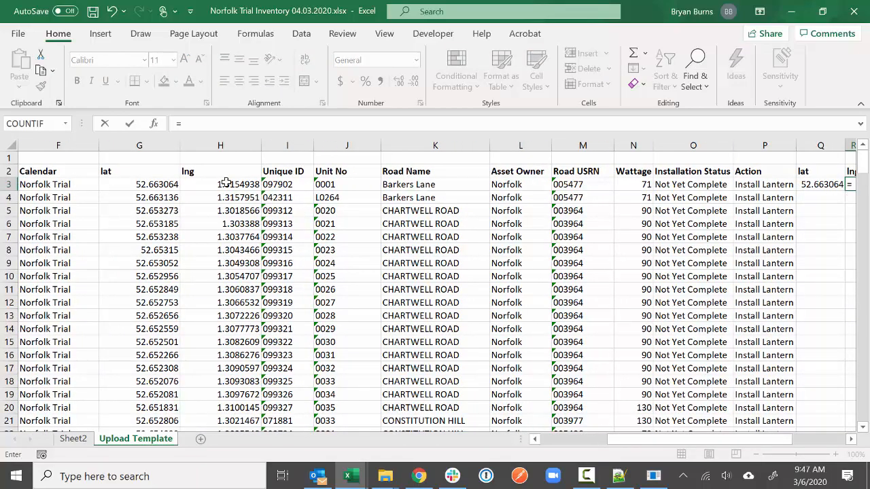
click(223, 185)
key(Return)
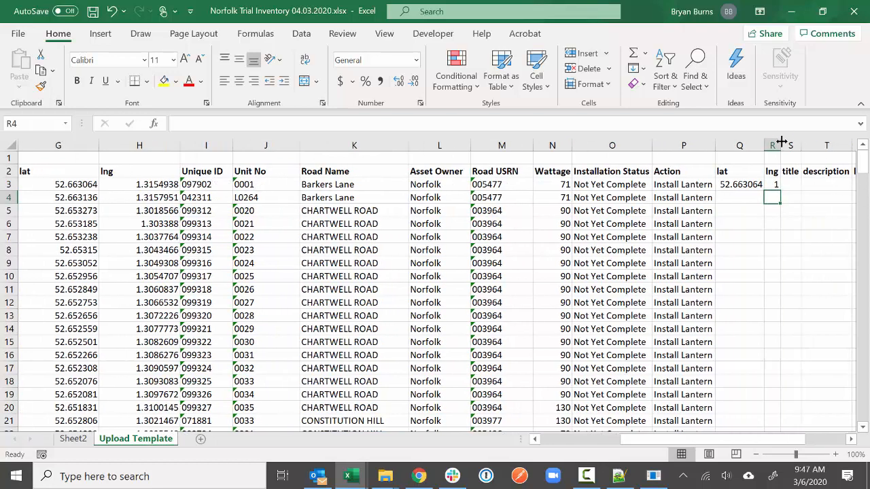
double_click(781, 141)
drag(768, 440, 800, 442)
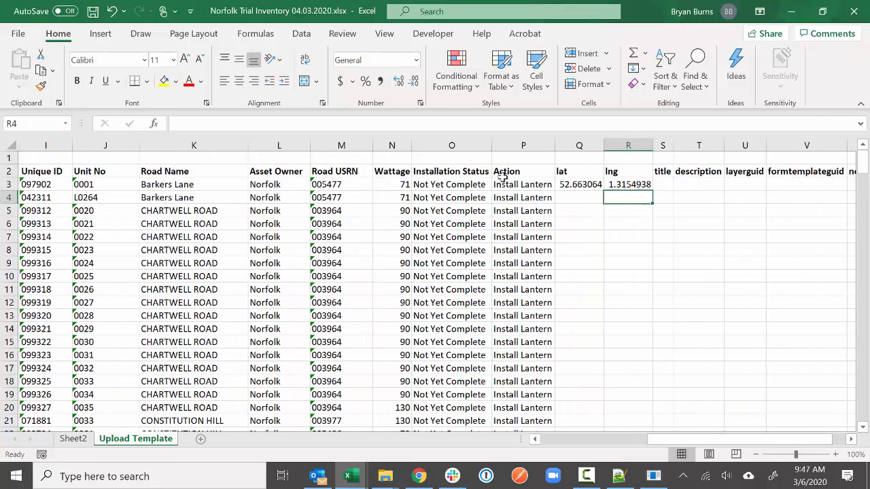
drag(577, 184, 625, 188)
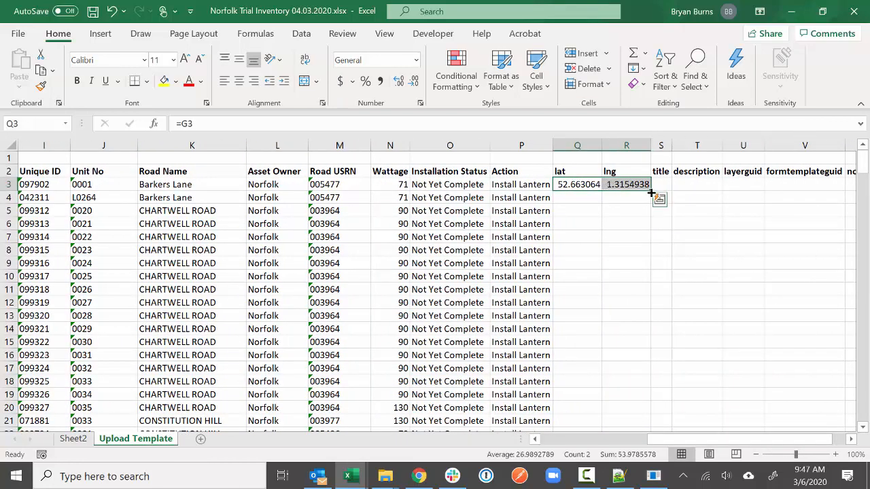
double_click(651, 191)
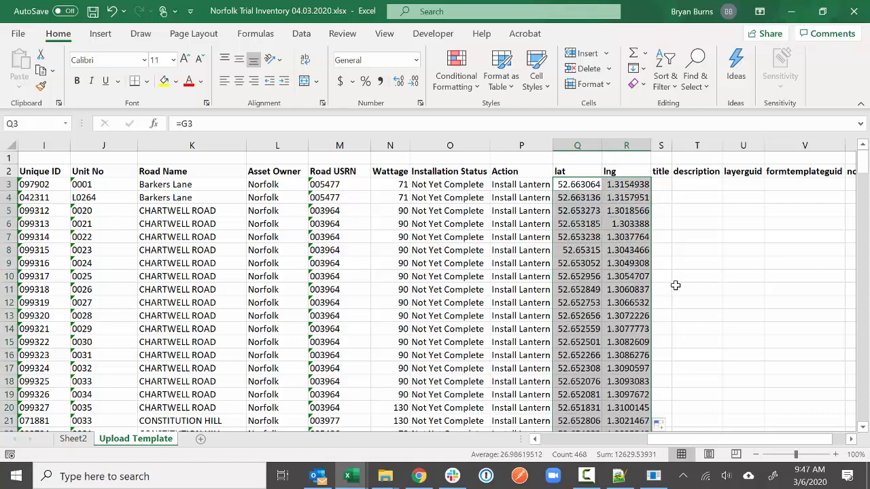
- Fill the title column with =C3 from Asset ID down every row and autofit column S
click(661, 187)
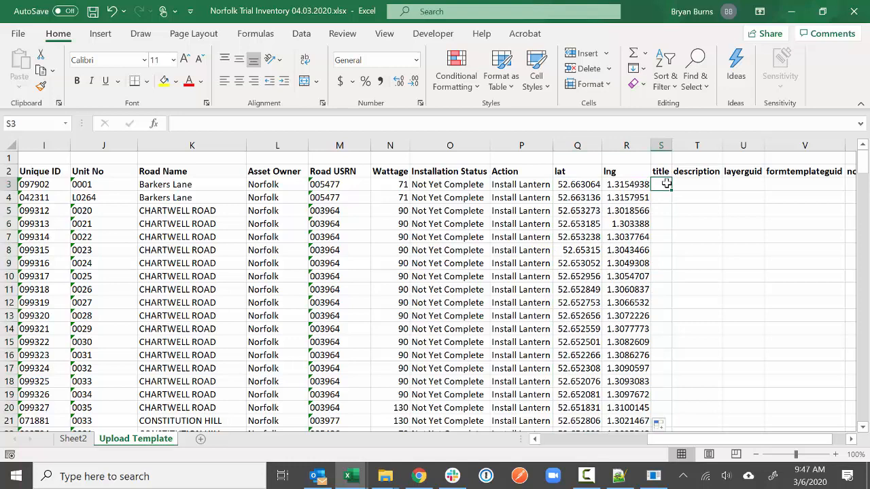
text(=)
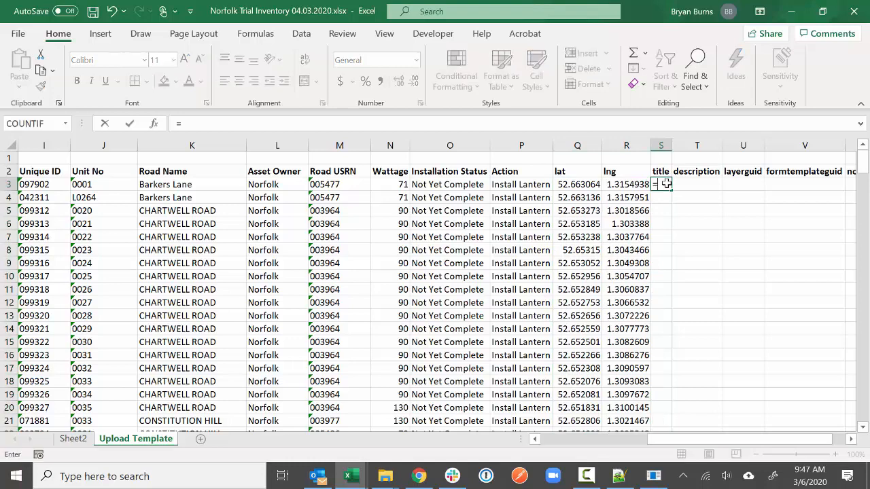
drag(683, 440, 546, 441)
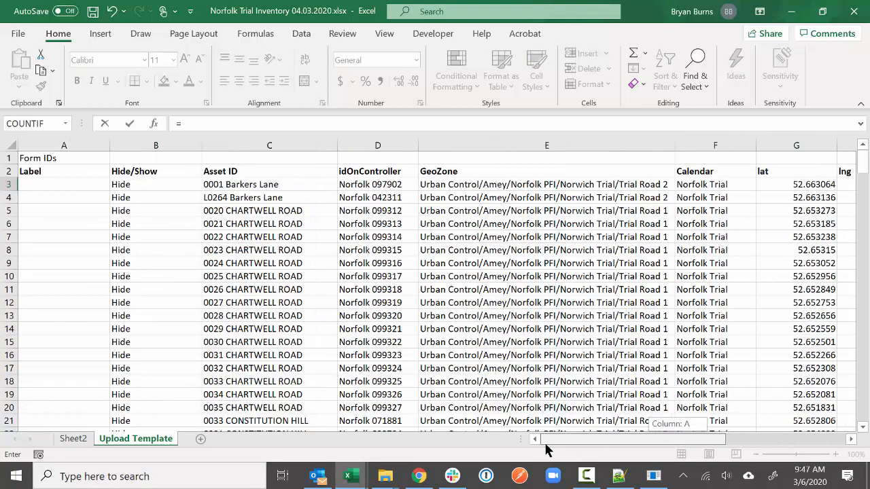
click(262, 186)
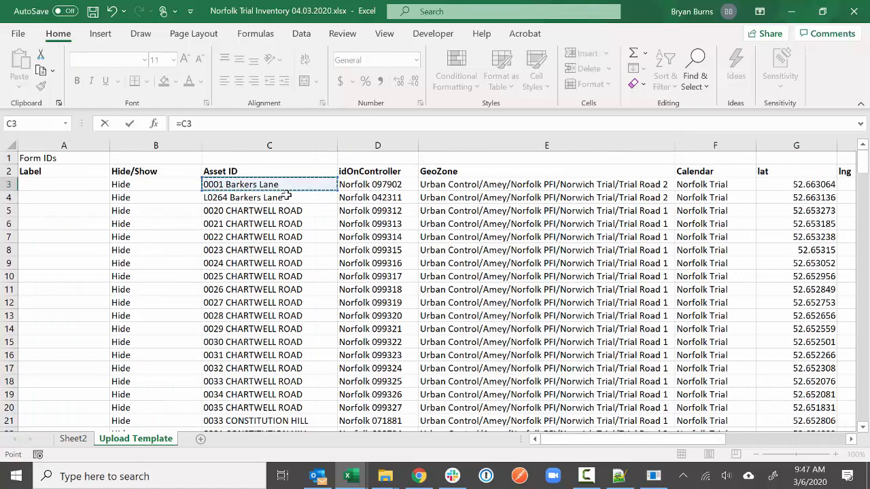
key(Return)
drag(785, 439, 825, 441)
double_click(621, 147)
click(627, 185)
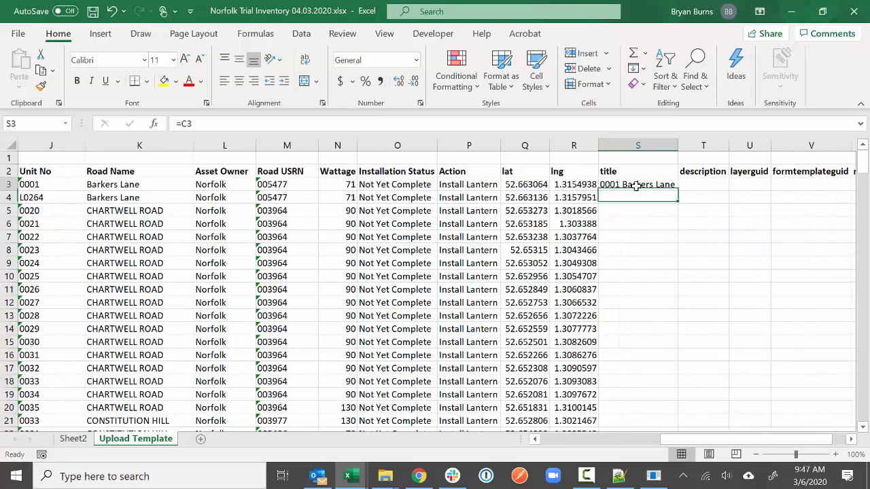
double_click(677, 191)
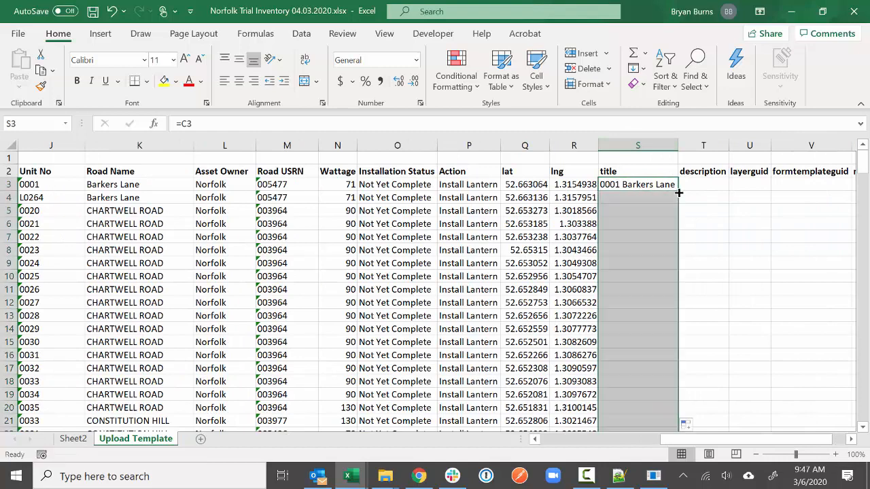
double_click(678, 144)
click(758, 186)
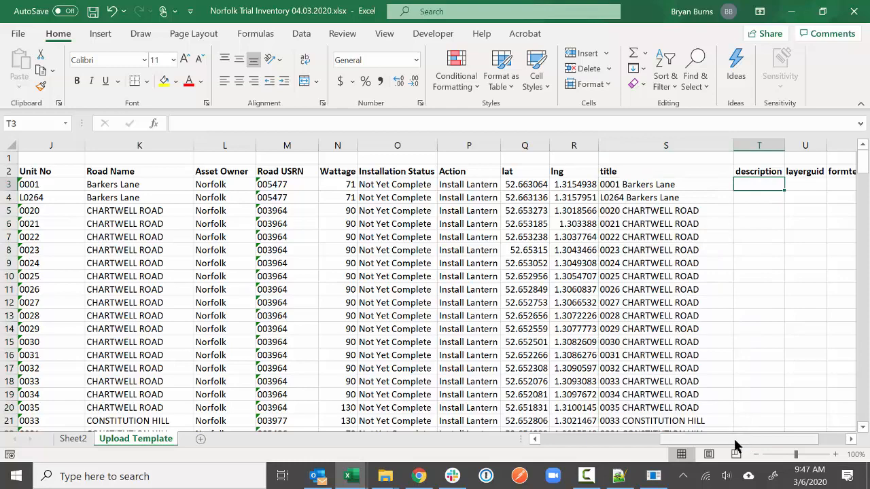
drag(735, 440, 628, 445)
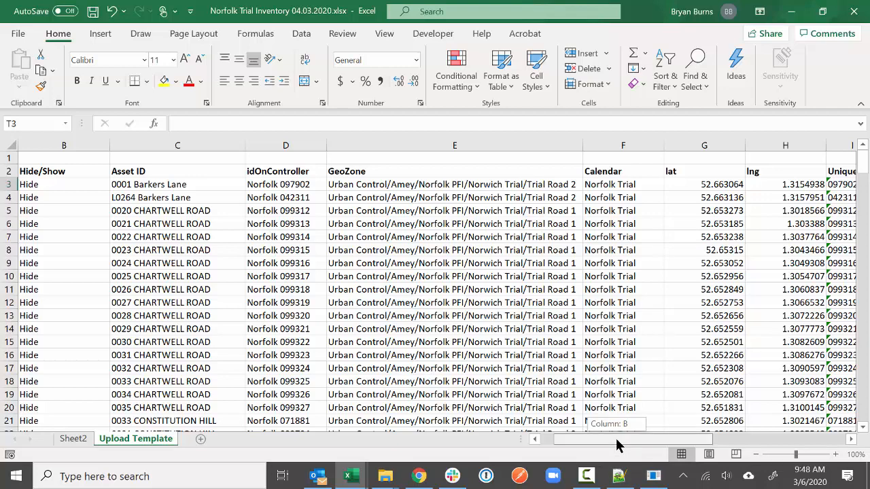
drag(615, 439, 661, 438)
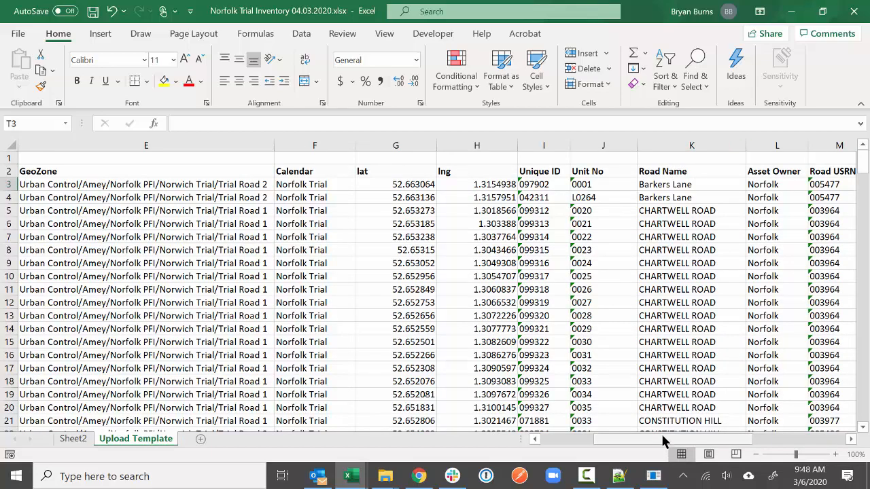
drag(661, 440, 741, 430)
- Replace the road-name reference in T3 with =CONCATENATE(L3," | ",K3)
text(=)
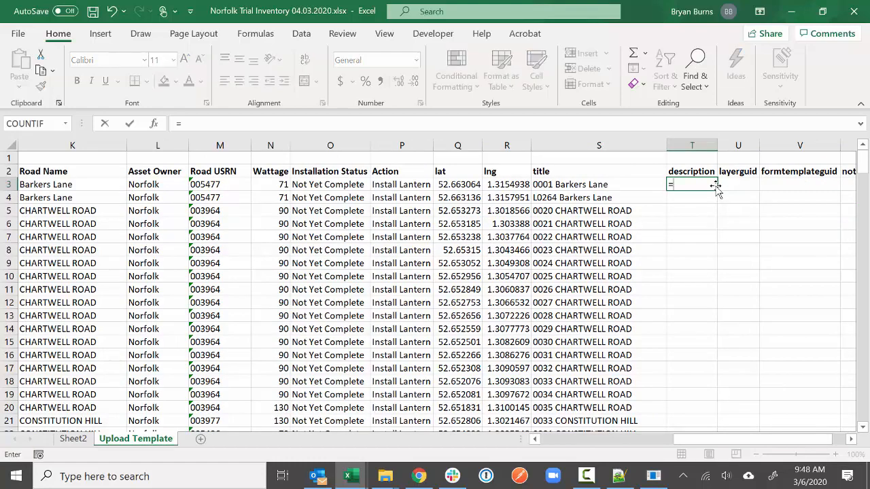
drag(702, 442, 646, 445)
click(389, 184)
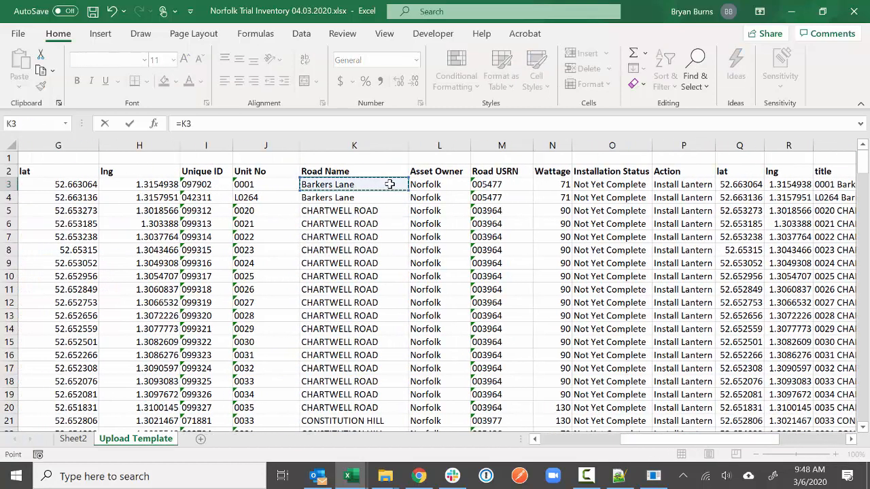
key(Return)
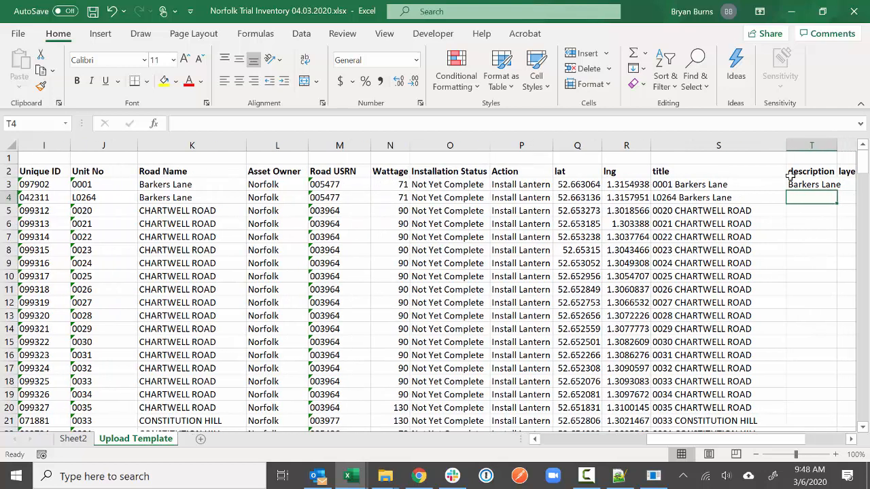
click(792, 184)
drag(191, 125, 172, 126)
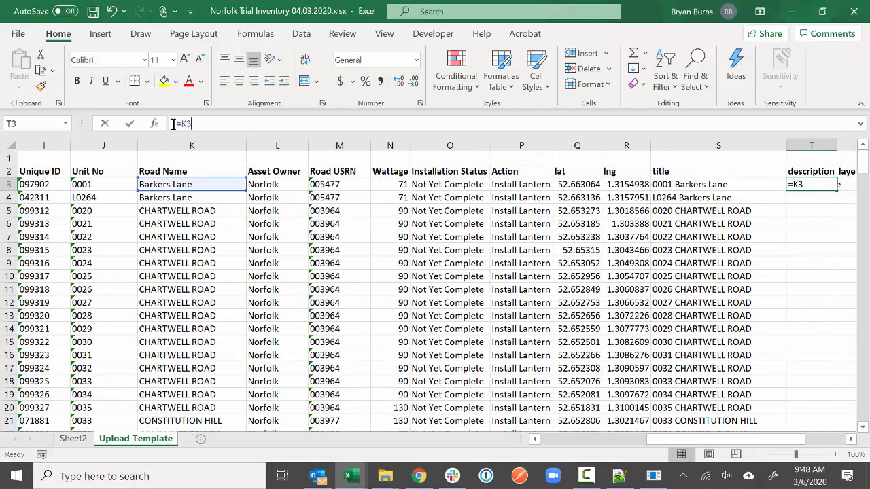
text(=concatenate()
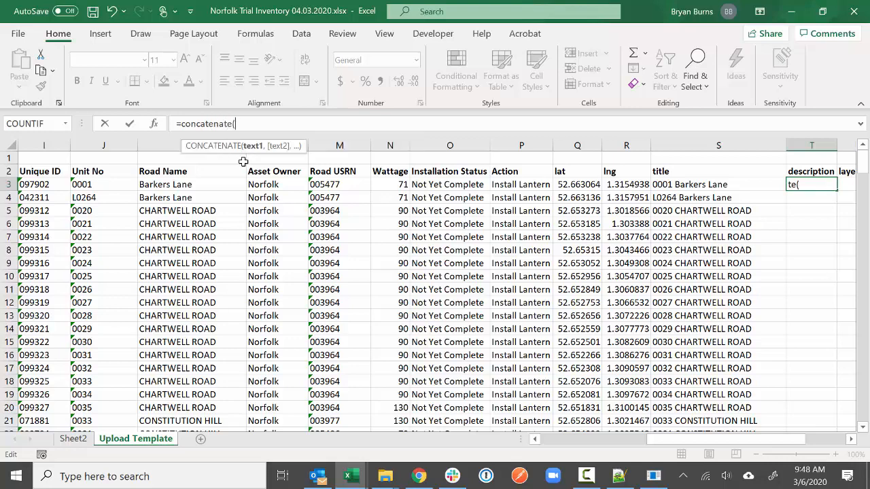
click(265, 184)
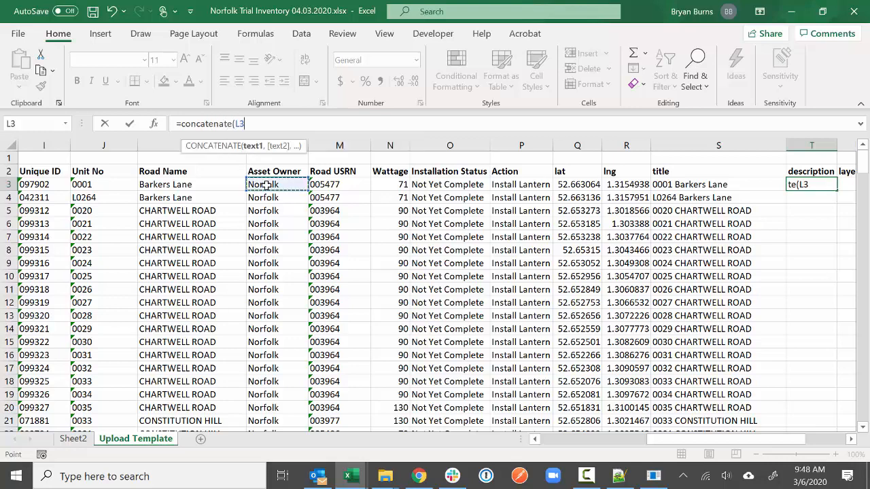
text(,3)
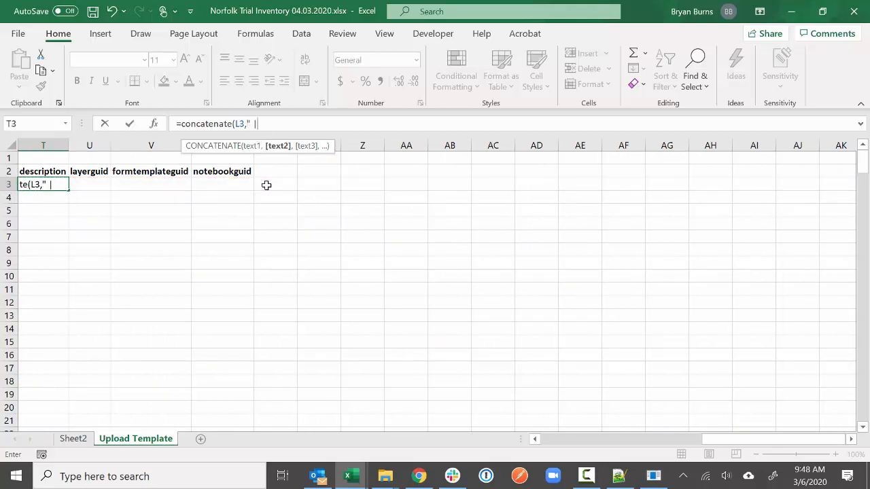
text(",)
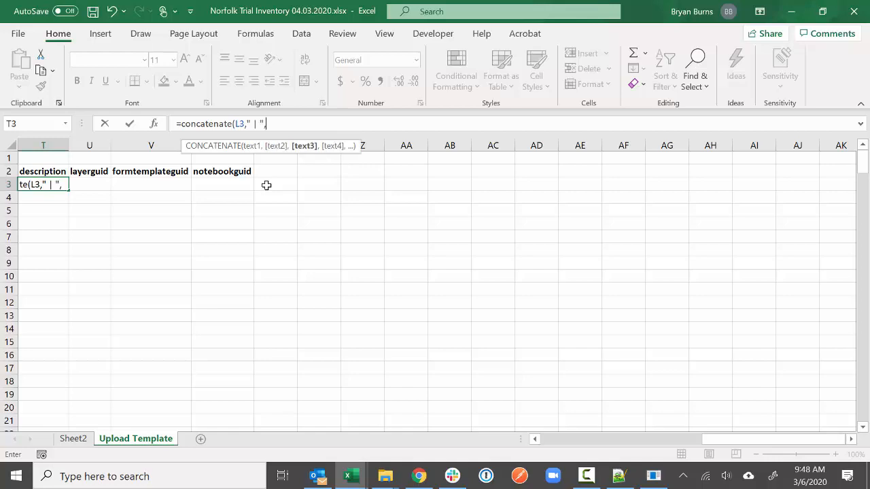
drag(685, 442, 618, 443)
click(214, 189)
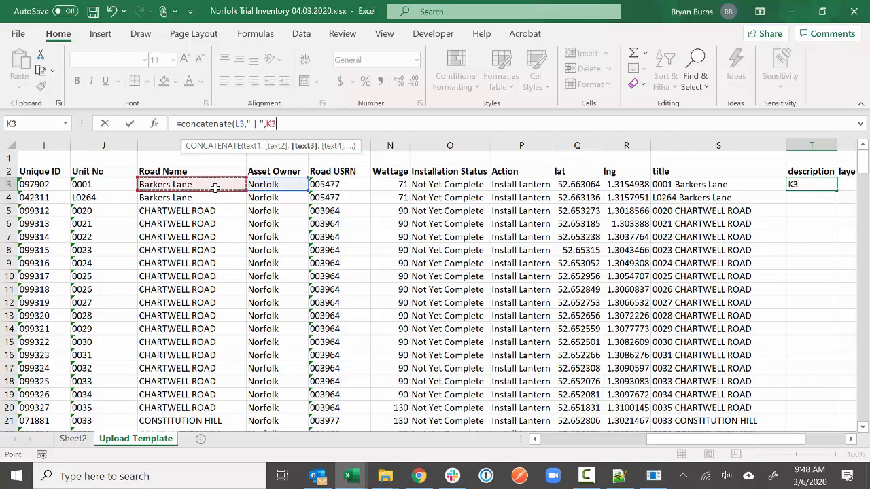
key(Return)
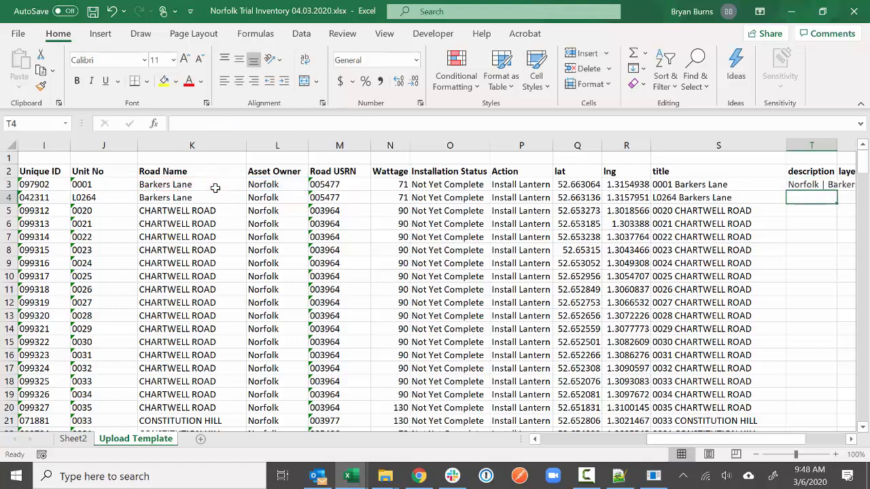
- Fill the description formula down every row and autofit column T
double_click(836, 147)
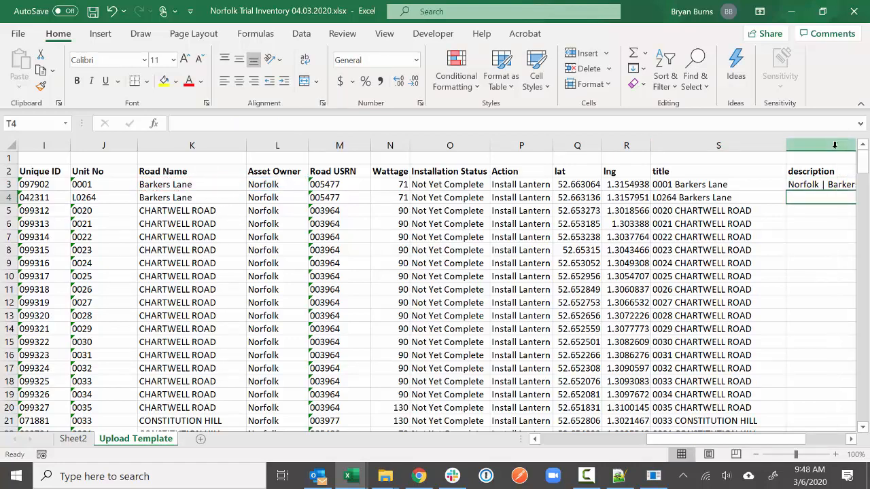
drag(747, 438, 803, 439)
click(641, 184)
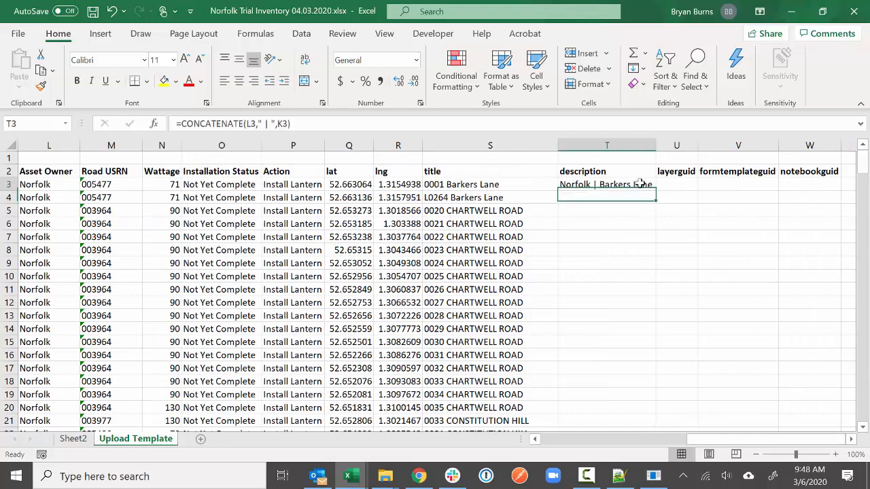
double_click(655, 191)
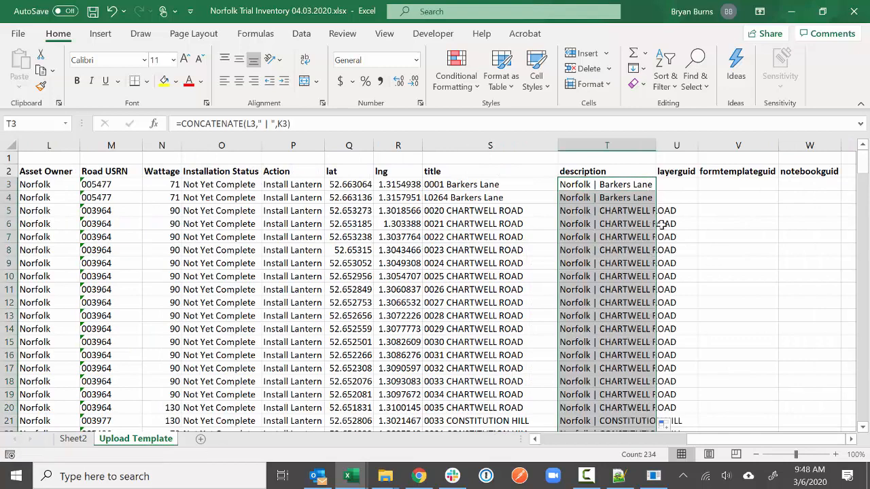
double_click(655, 142)
click(728, 185)
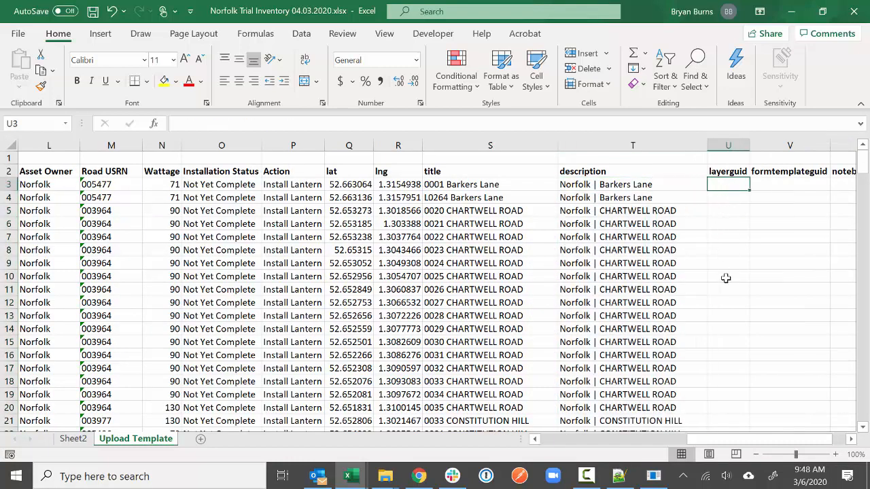
- Cut the notebookguid column and insert it ahead of layerguid and formtemplateguid
drag(763, 442, 792, 441)
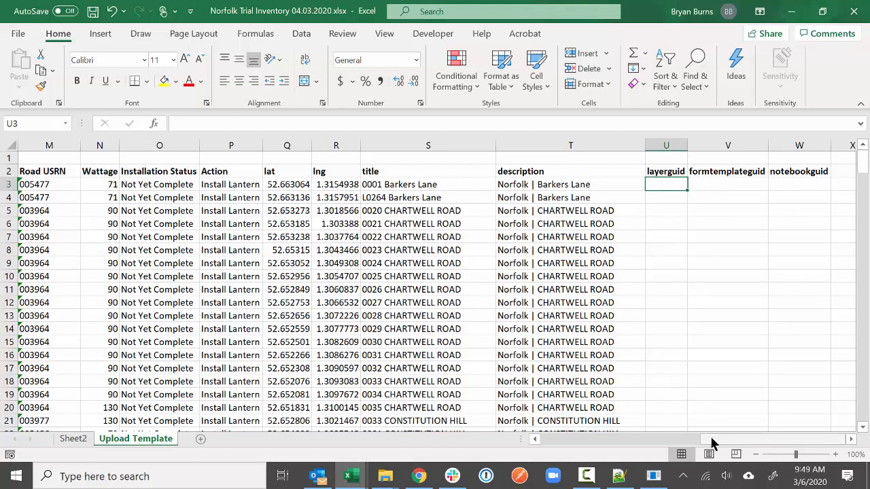
drag(711, 440, 709, 439)
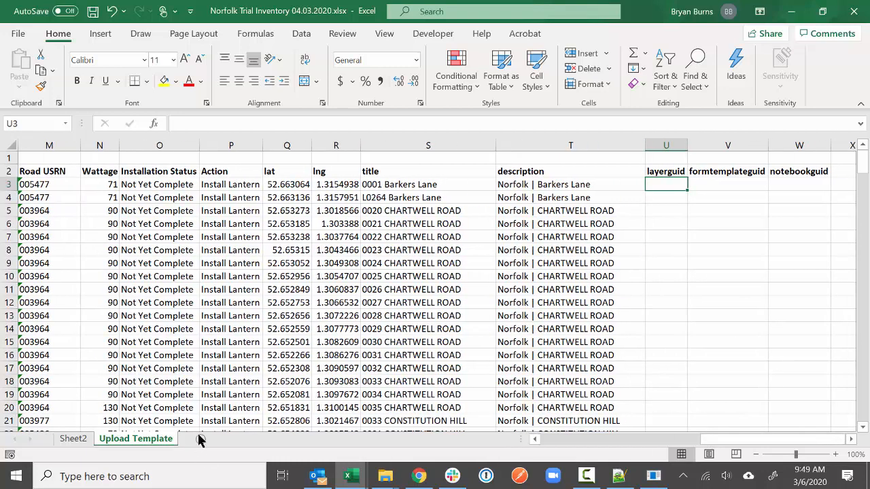
click(817, 138)
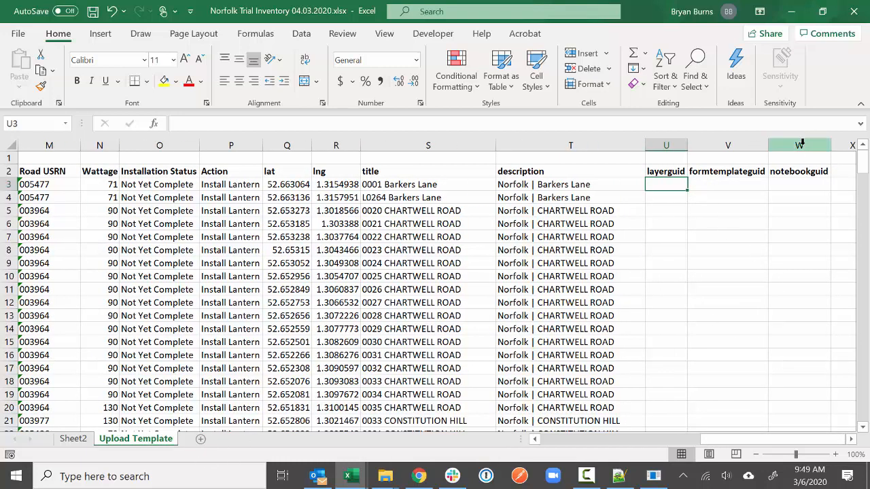
right_click(816, 143)
click(791, 153)
right_click(659, 145)
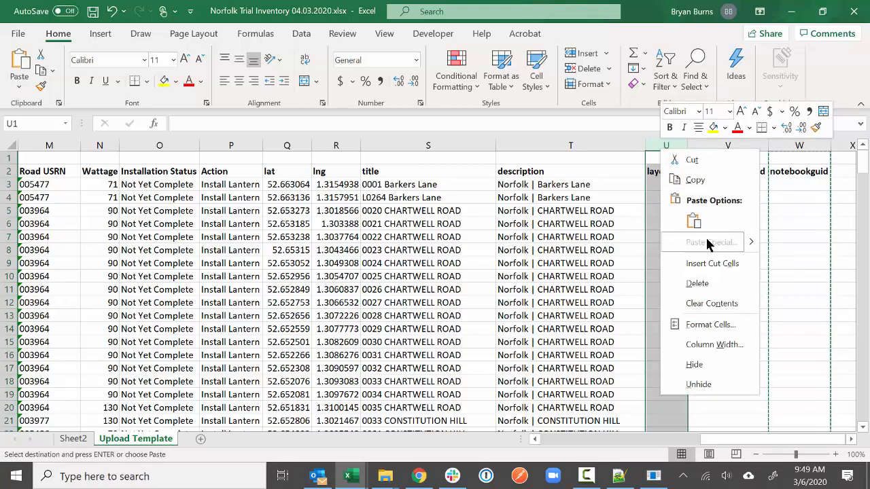
click(706, 264)
click(699, 291)
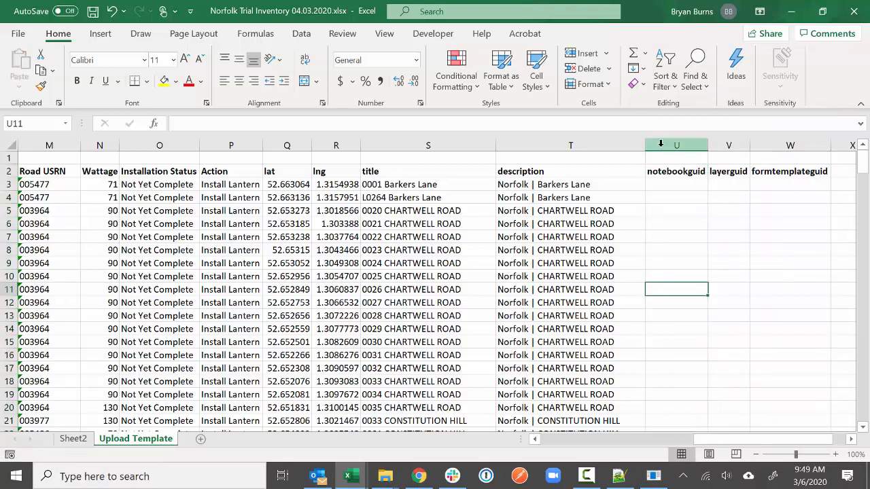
drag(729, 443, 486, 444)
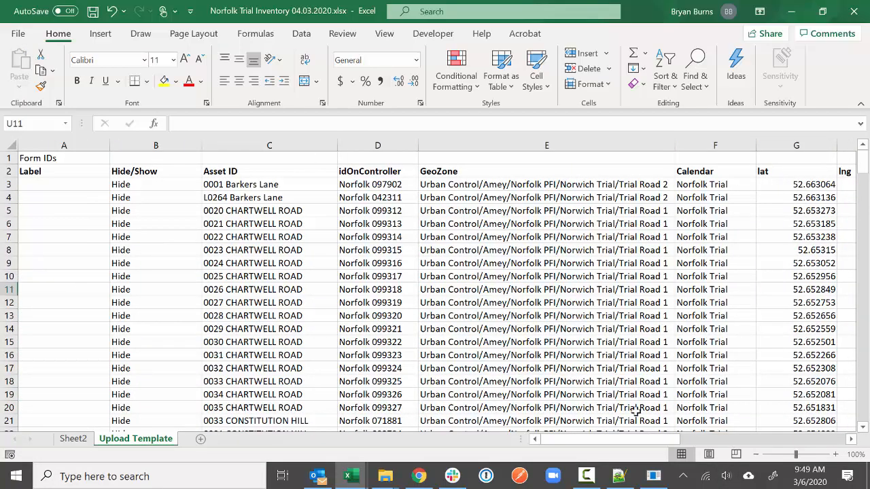
drag(636, 438, 804, 432)
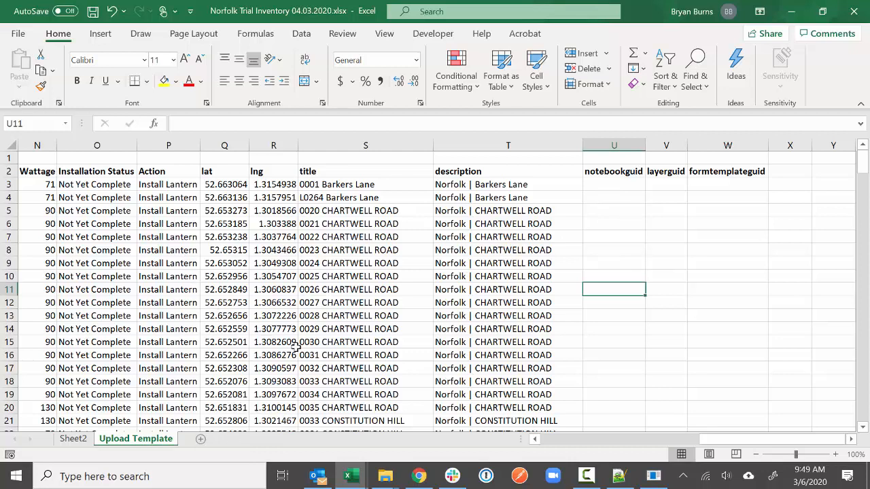
- Add a new sheet and rename it 'Notebooks'
click(200, 442)
right_click(197, 439)
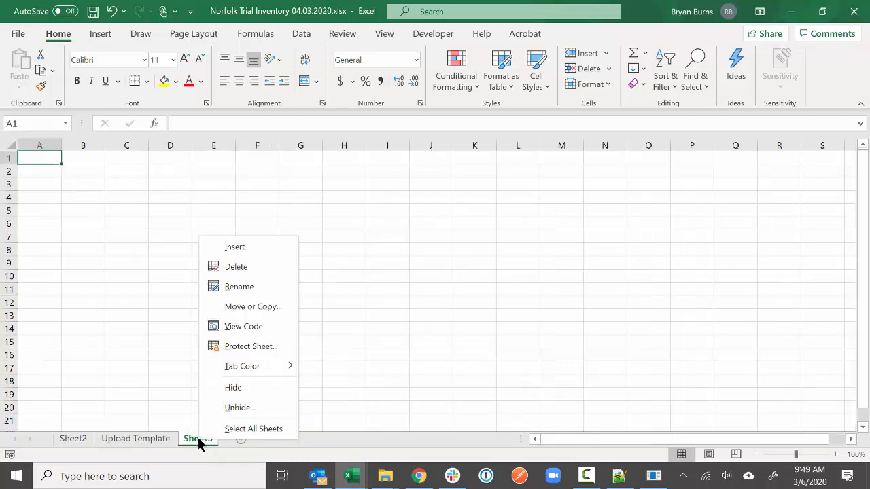
click(235, 286)
text(Notebooks)
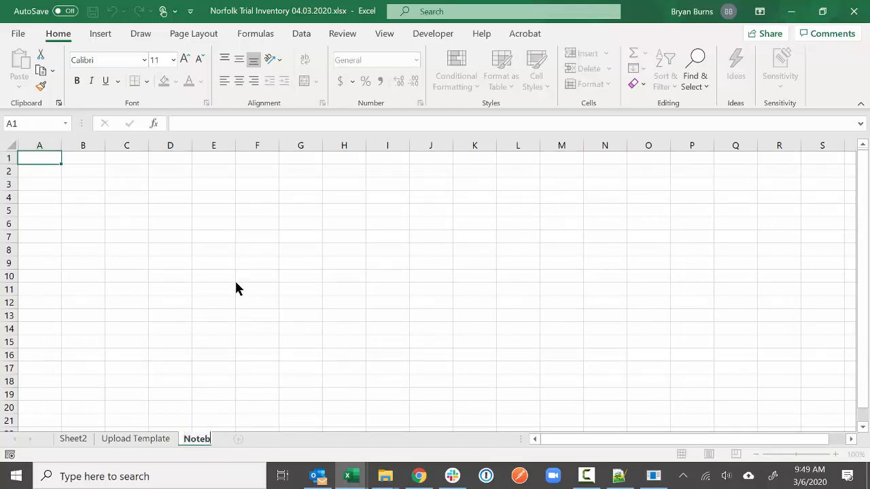
key(Return)
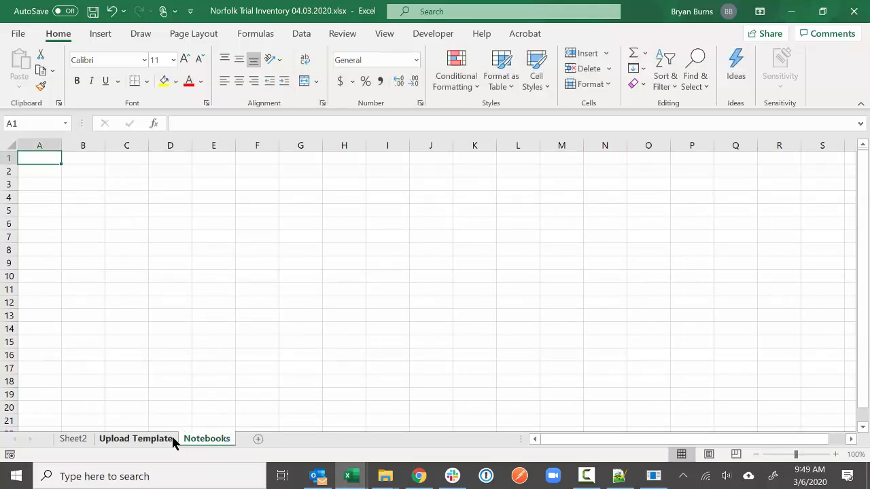
- Start an Advanced Filter copying to another location, with Upload Template column E as list range
click(301, 33)
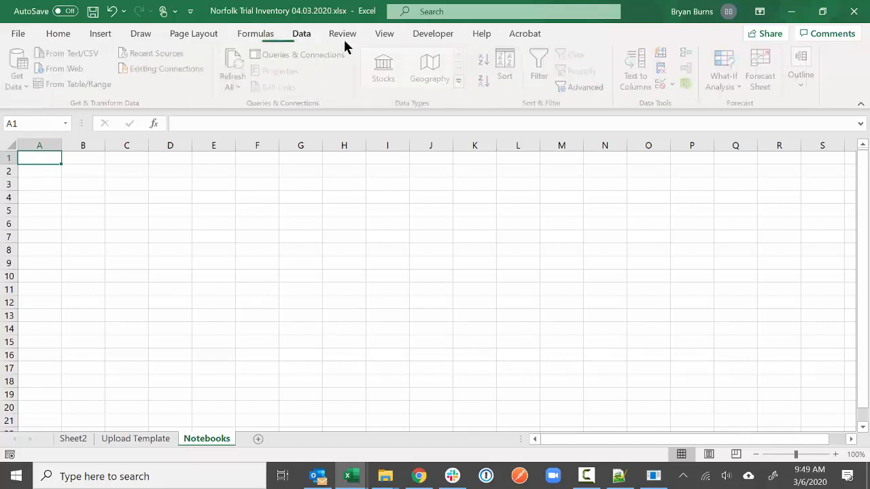
click(576, 88)
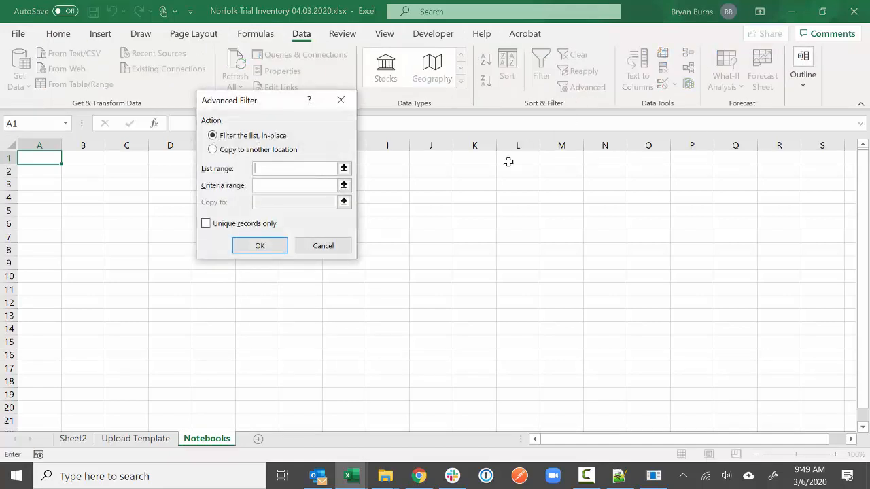
click(268, 150)
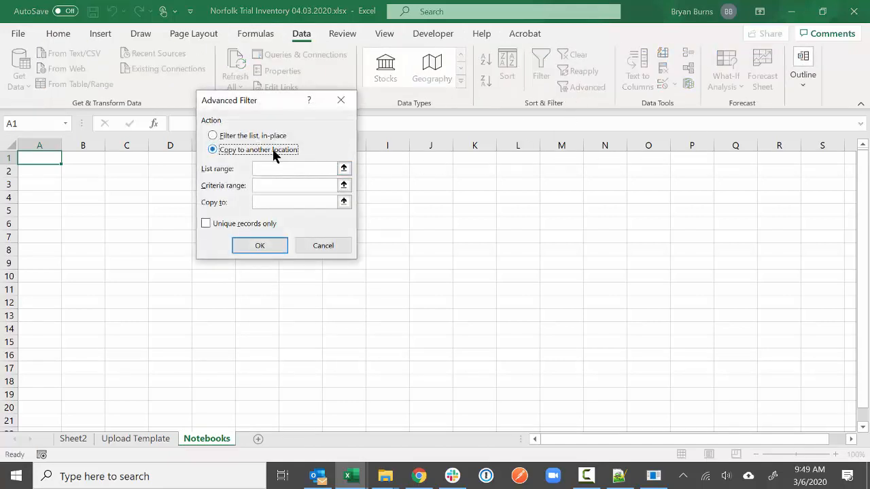
click(344, 168)
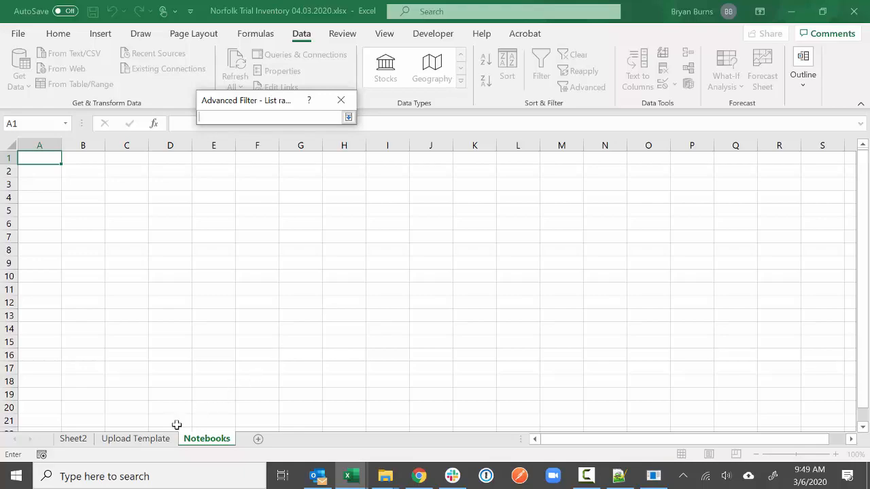
click(139, 440)
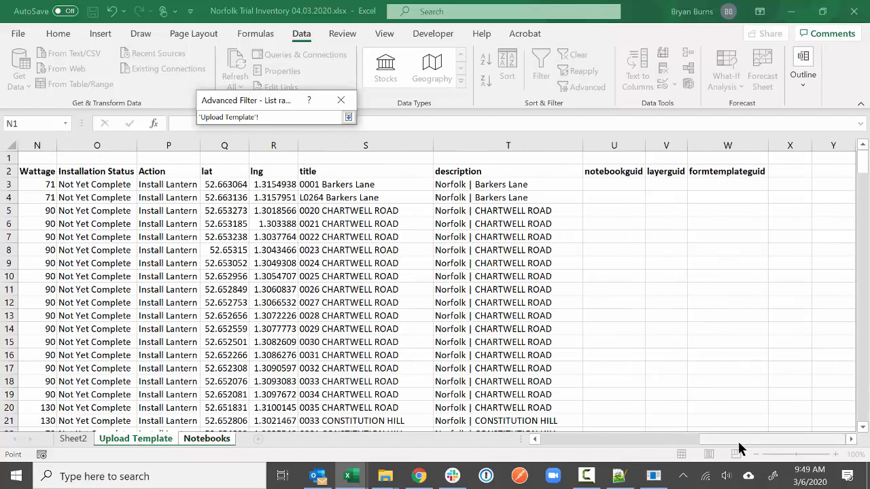
drag(739, 442, 620, 447)
click(304, 146)
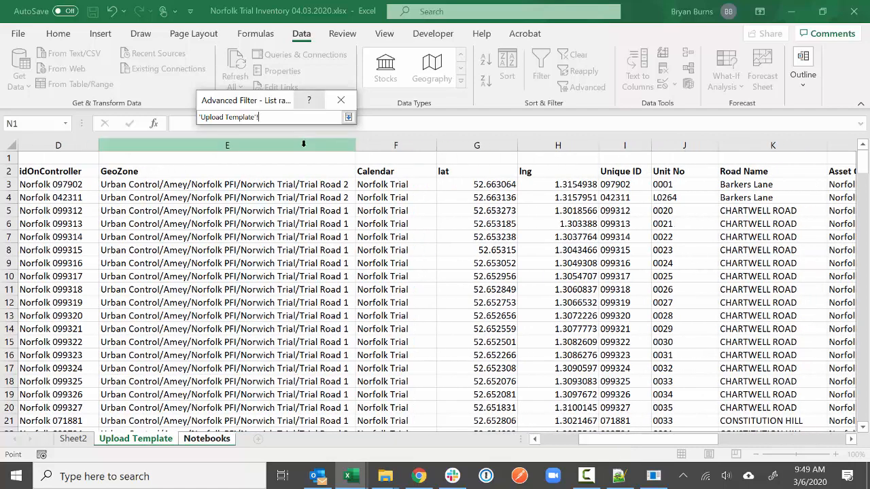
click(347, 117)
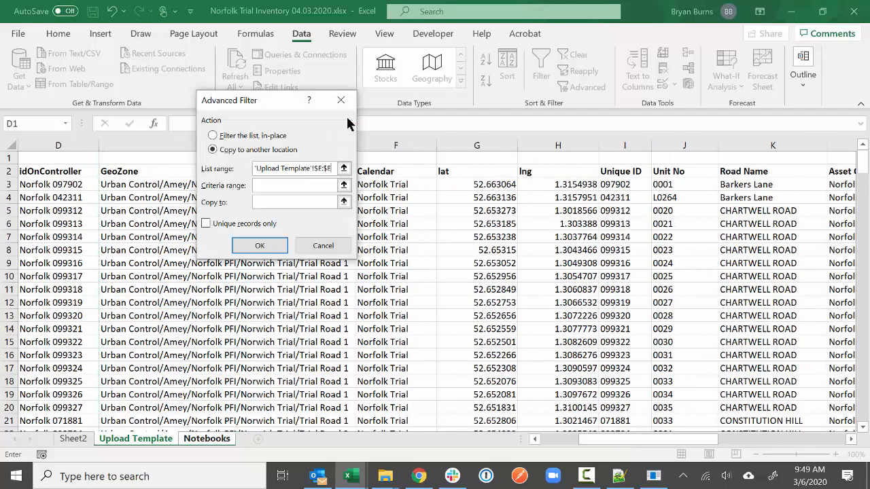
- Set Notebooks!$A$1 as the destination, tick Unique records only, and run the filter
click(345, 203)
click(207, 439)
click(40, 157)
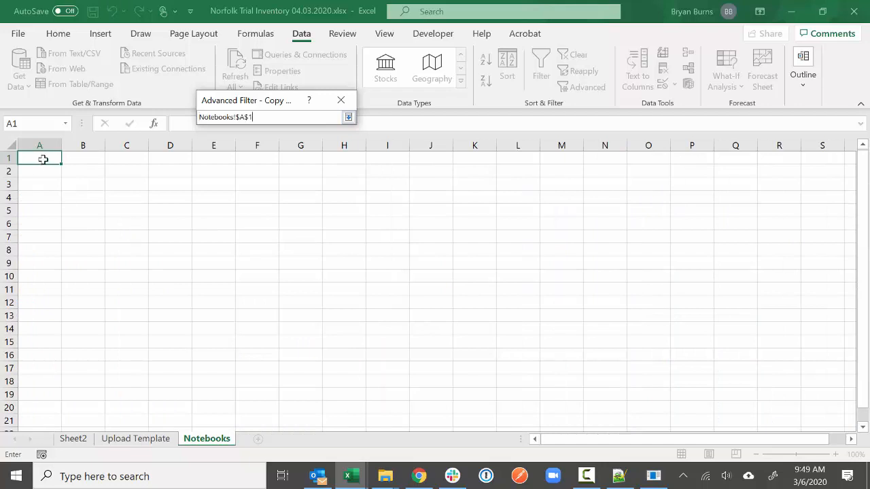
click(349, 116)
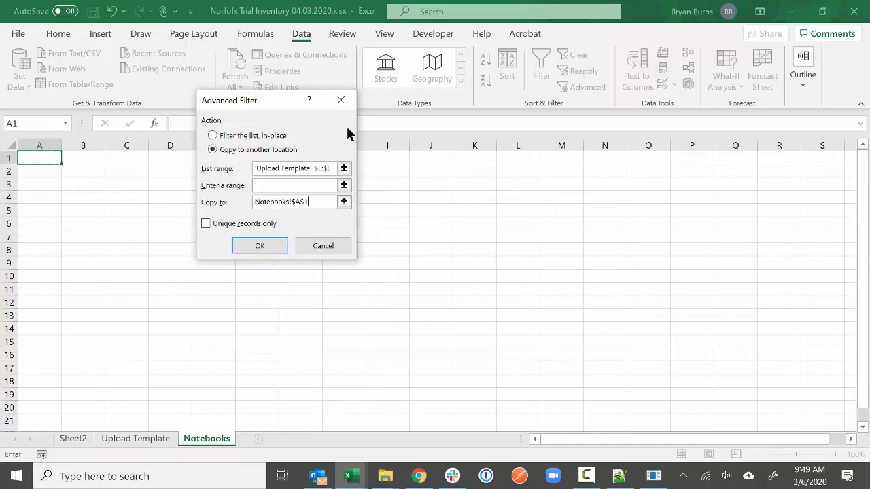
click(206, 223)
click(260, 243)
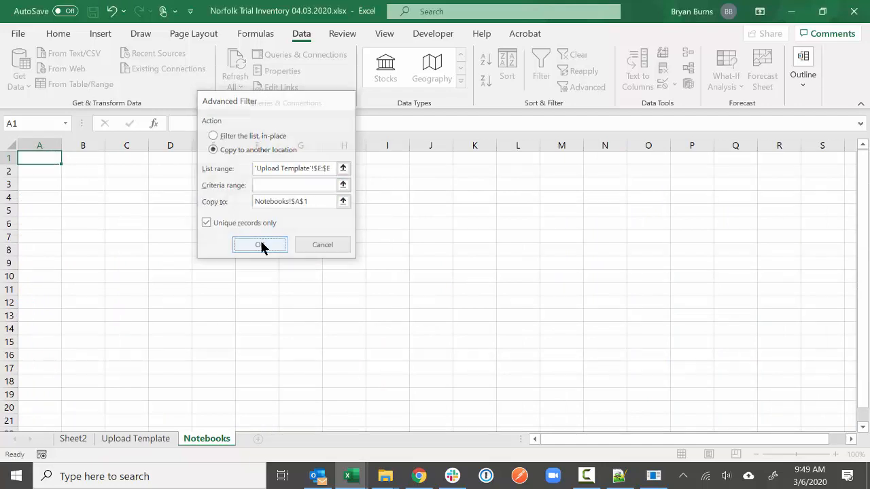
click(257, 271)
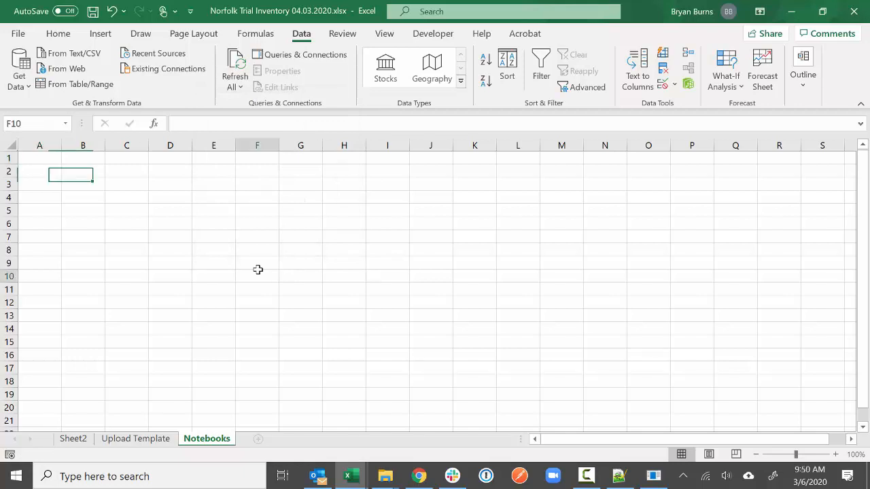
- Delete the empty top row from the Upload Template sheet
click(136, 439)
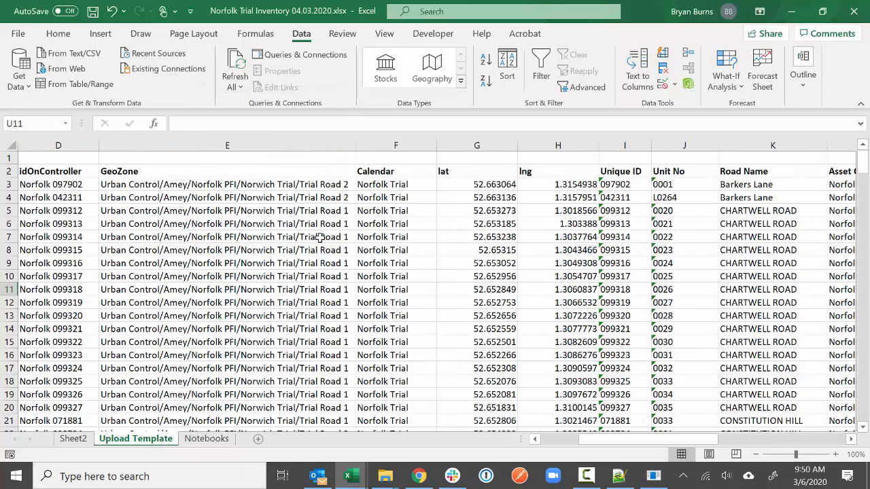
click(745, 173)
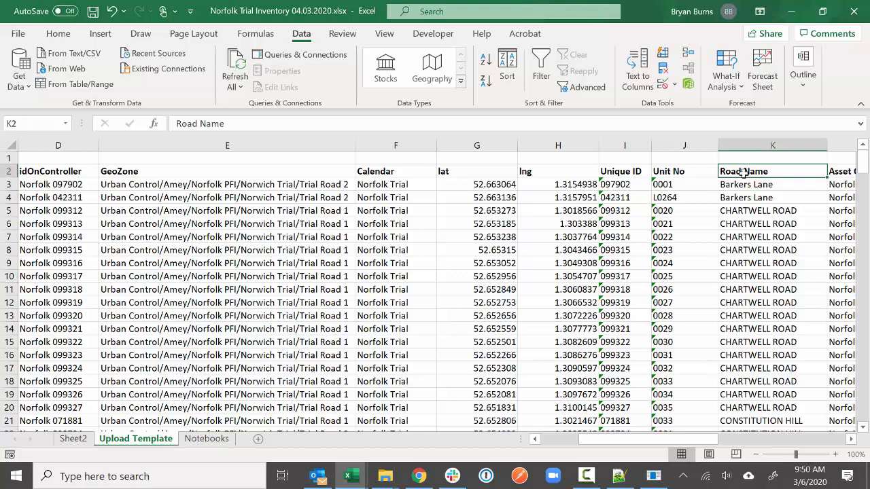
right_click(9, 159)
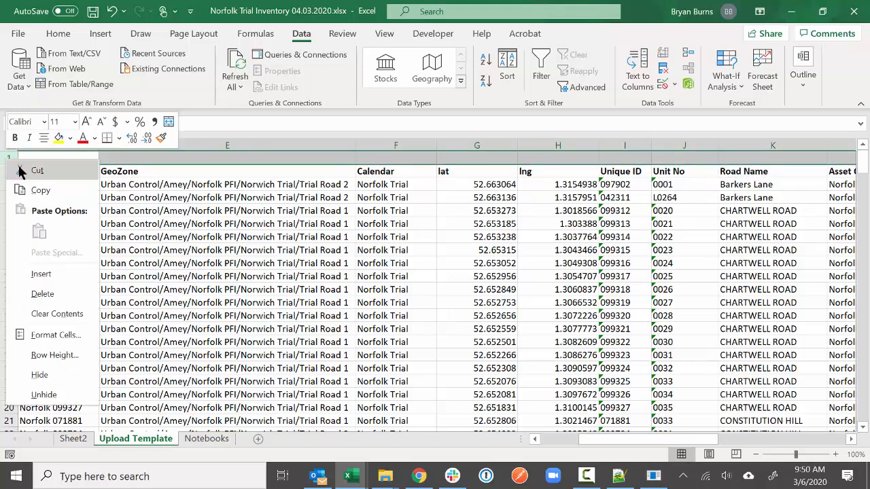
click(48, 294)
click(579, 277)
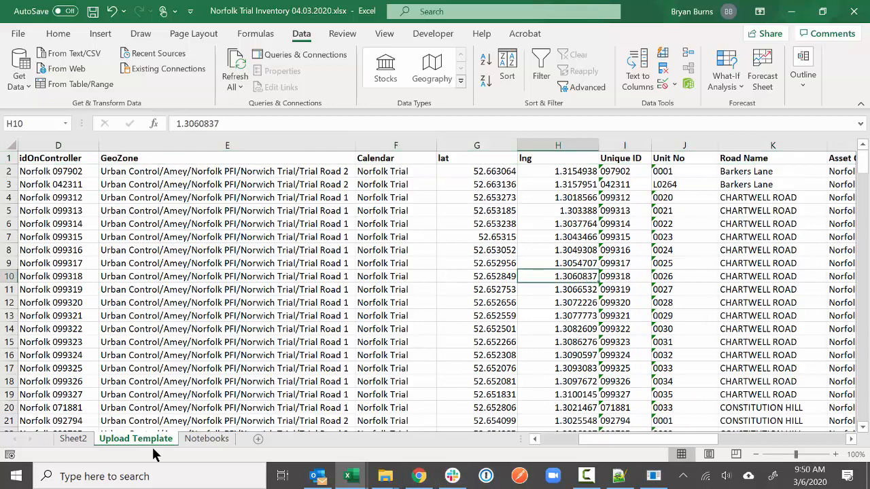
- From Notebooks cell A1, rerun Advanced Filter using the GeoZone column E as list range
click(201, 439)
click(31, 159)
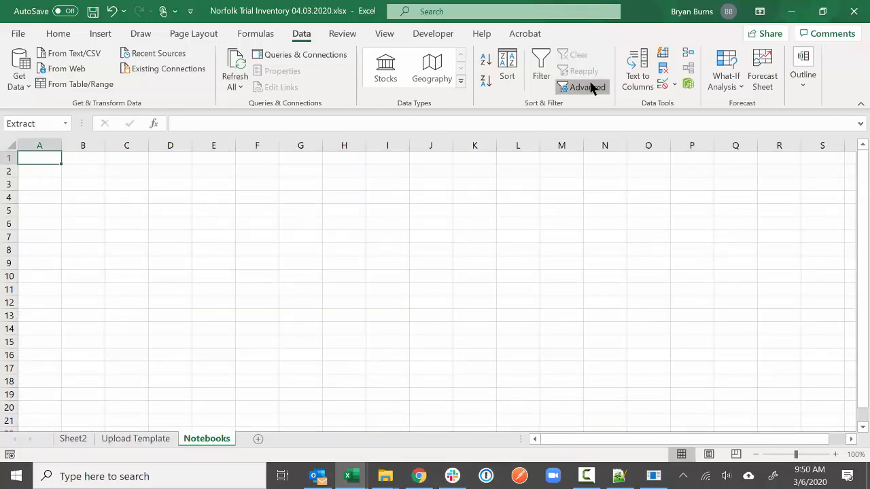
click(583, 87)
click(344, 168)
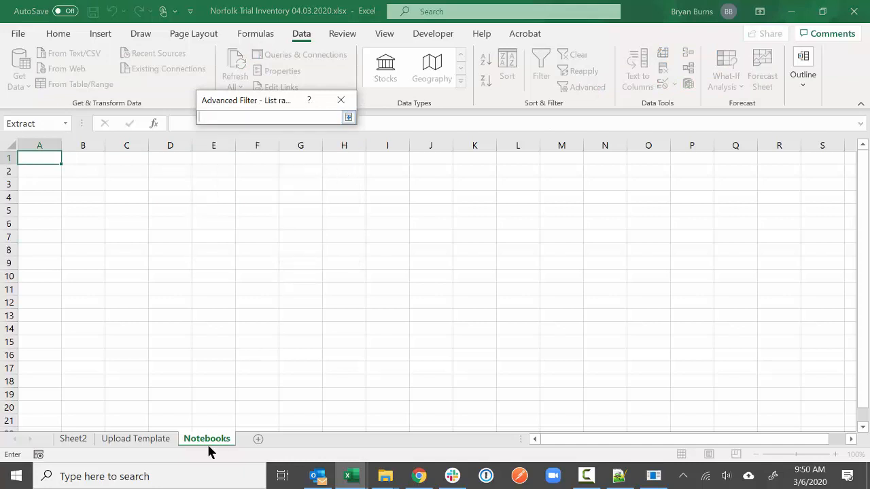
click(139, 439)
click(276, 146)
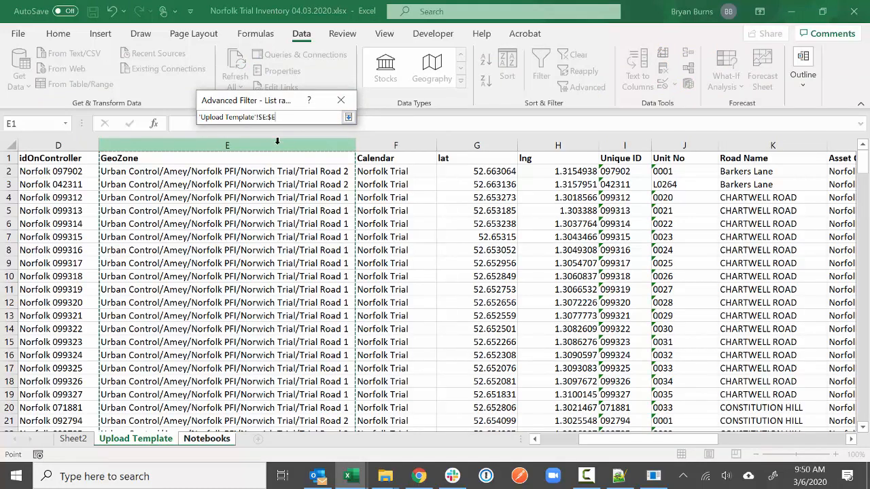
click(348, 117)
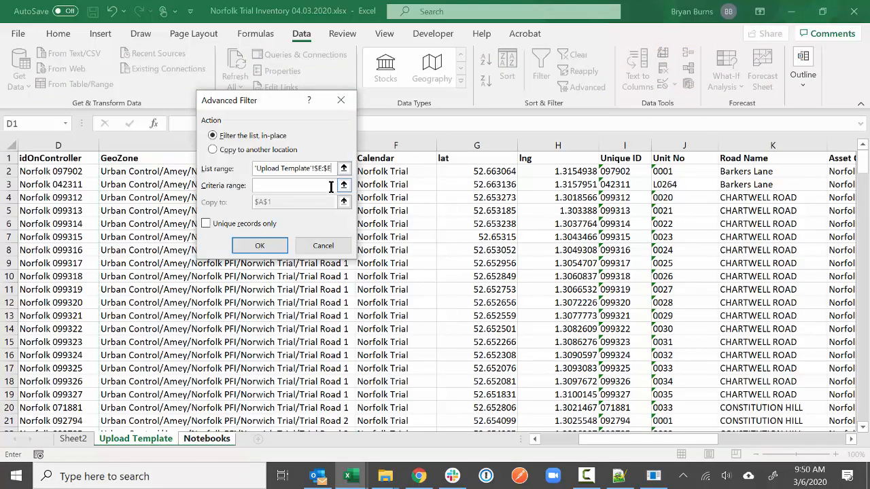
- Copy unique records only to Notebooks A1, listing Trial Road 2, 1, 4 and 3
click(272, 150)
click(344, 202)
click(51, 158)
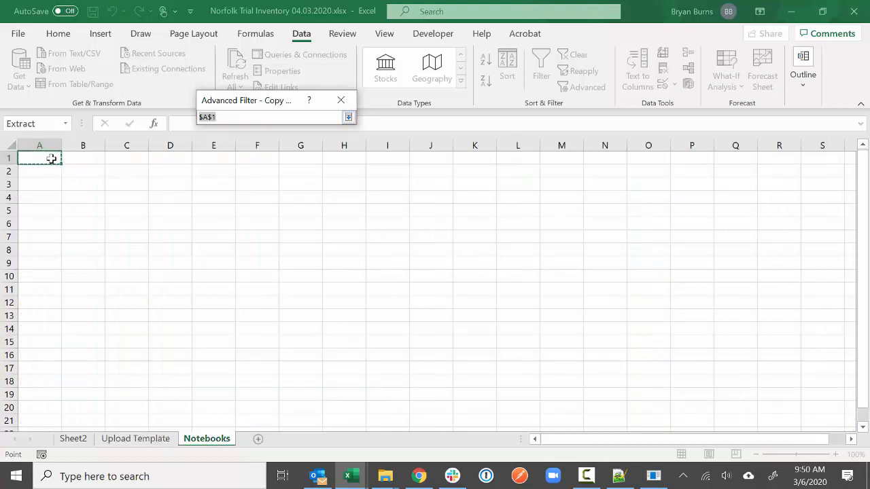
click(348, 118)
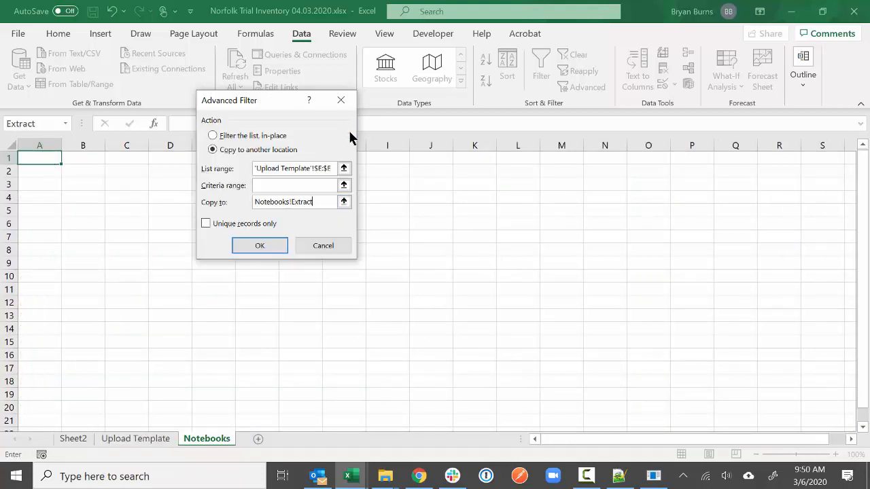
click(225, 223)
click(252, 245)
click(249, 263)
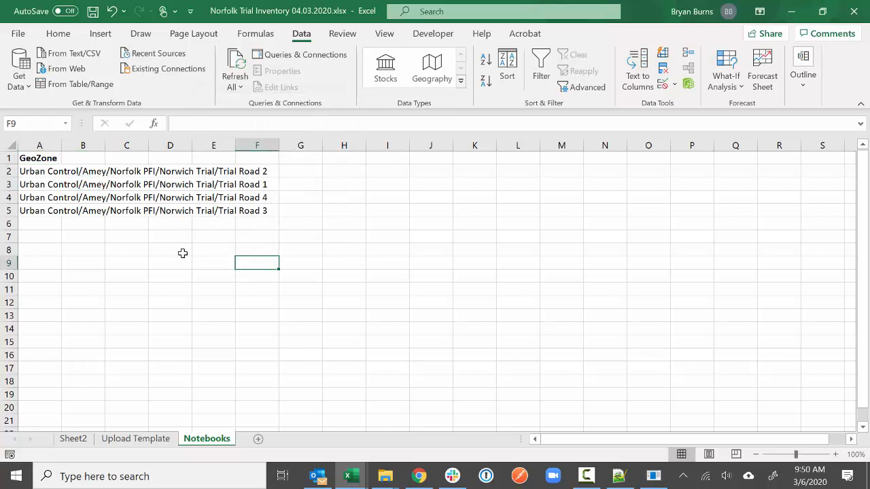
- Autofit column A and enter =RIGHT(A2,12) in B2, correcting the character count from 10
double_click(61, 141)
click(233, 299)
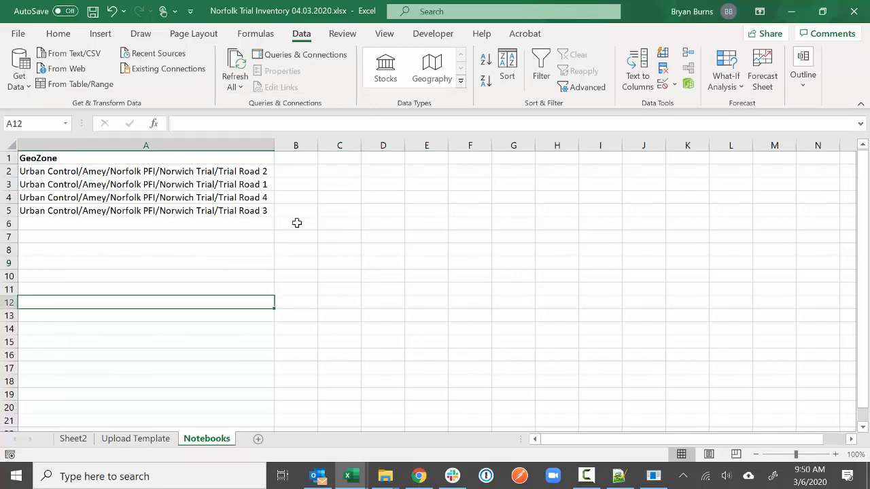
click(295, 223)
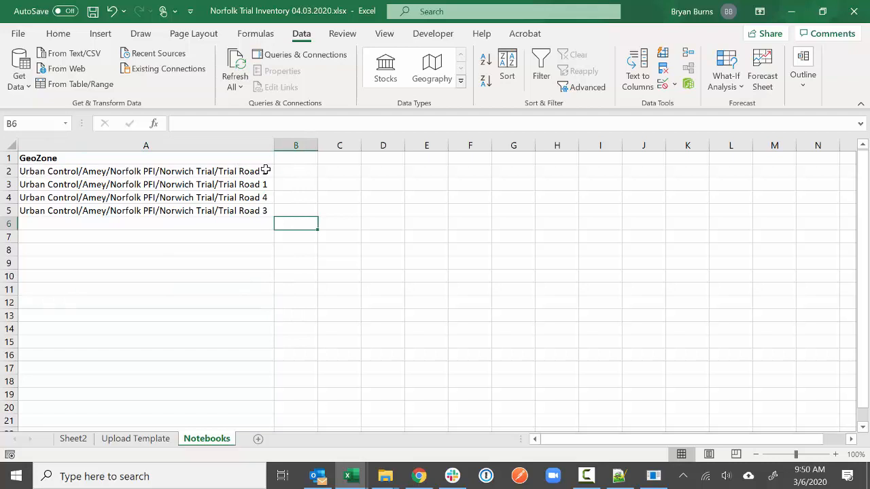
click(313, 171)
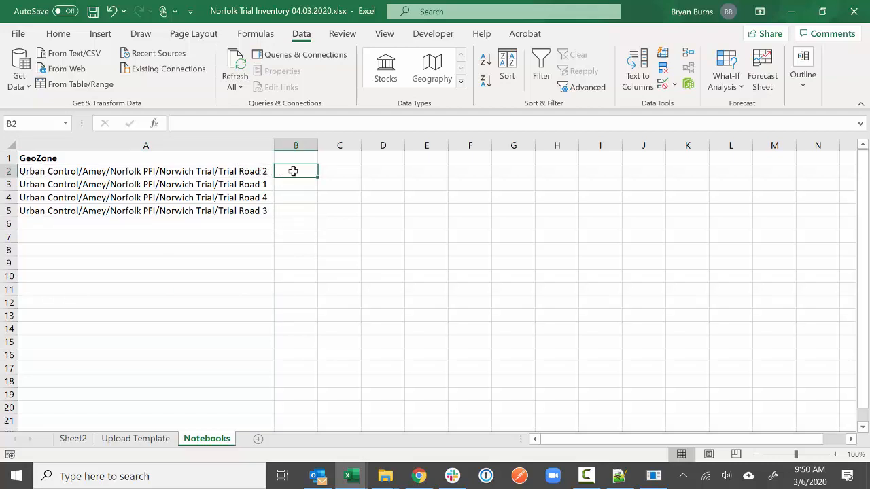
text(=)
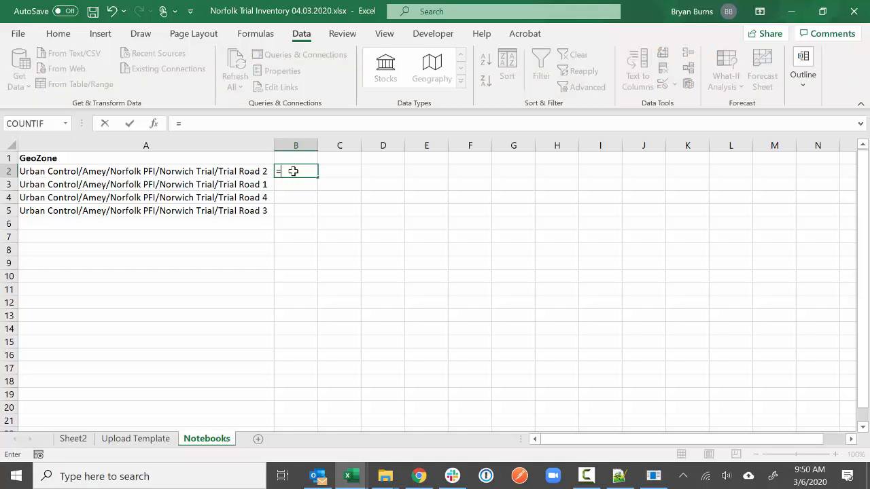
text(right()
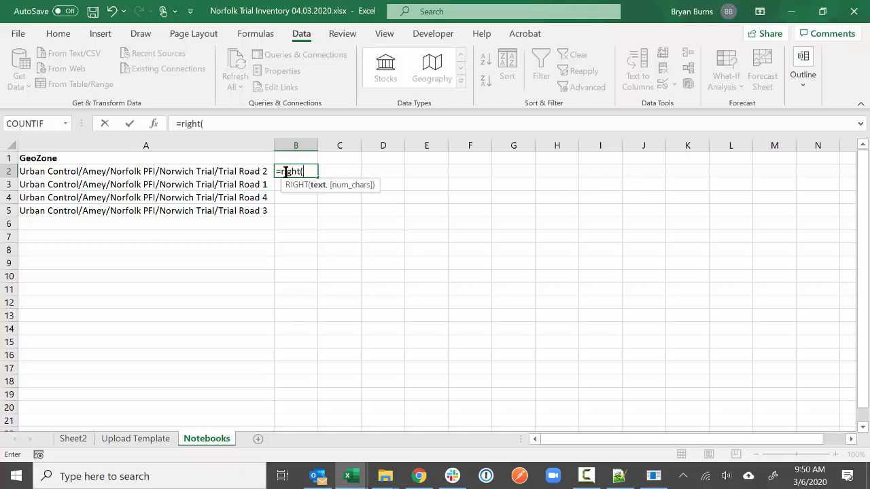
click(266, 172)
text(,)
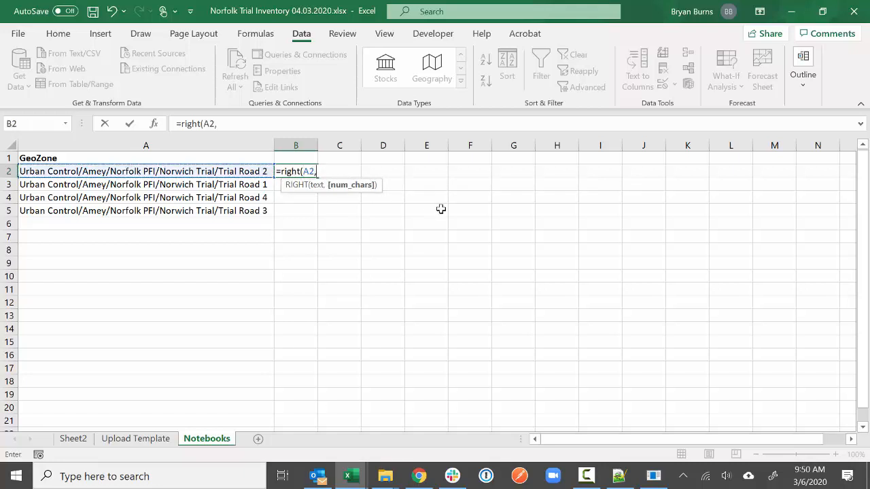
text(10))
key(Return)
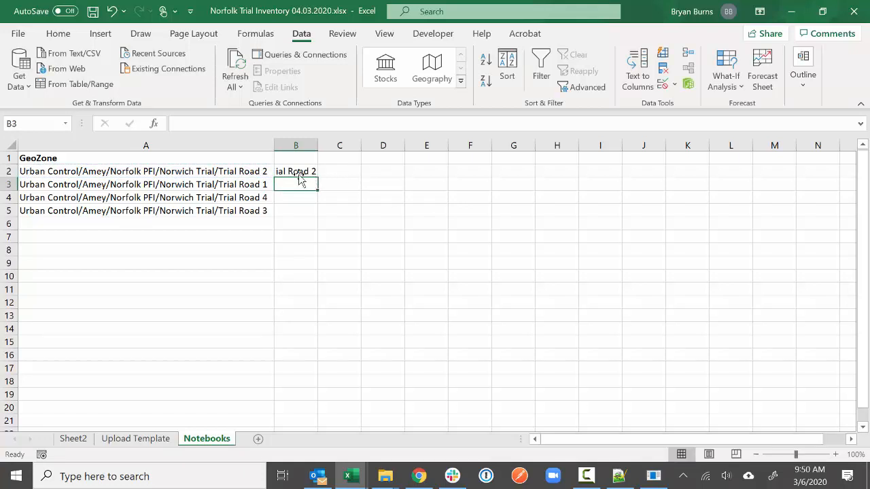
click(299, 174)
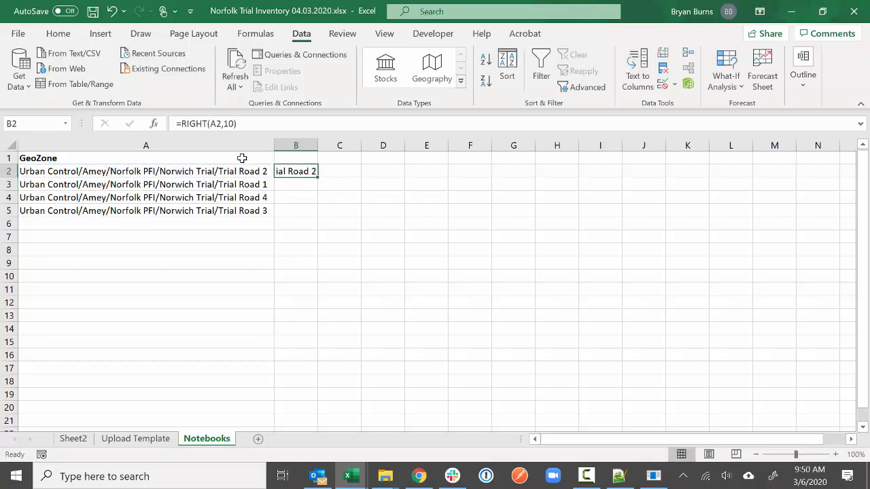
click(232, 123)
key(BackSpace)
text(2)
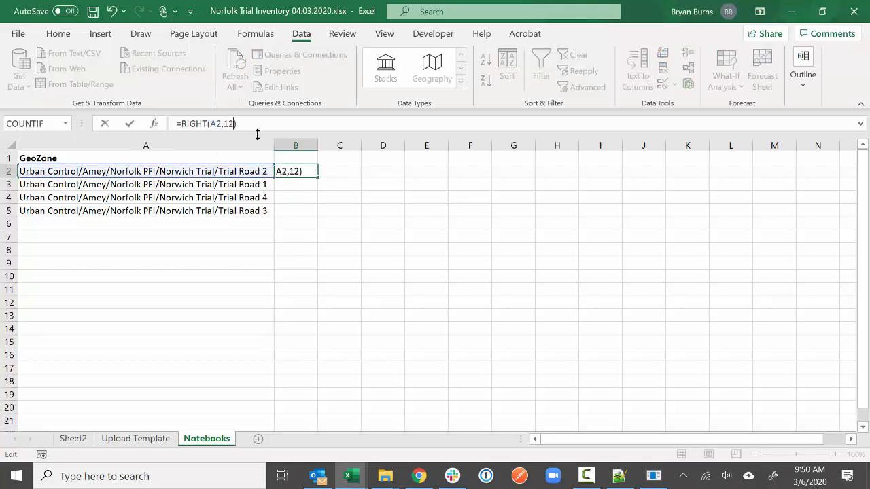
key(Return)
- Fill the formula down to B5, autofit column B, and add a bold 'Notebook' header in B1
double_click(323, 138)
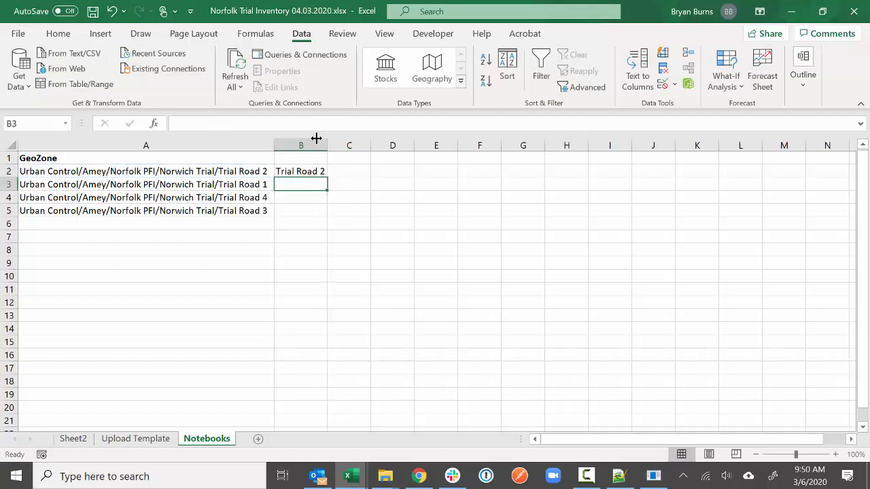
click(325, 172)
drag(327, 177, 340, 210)
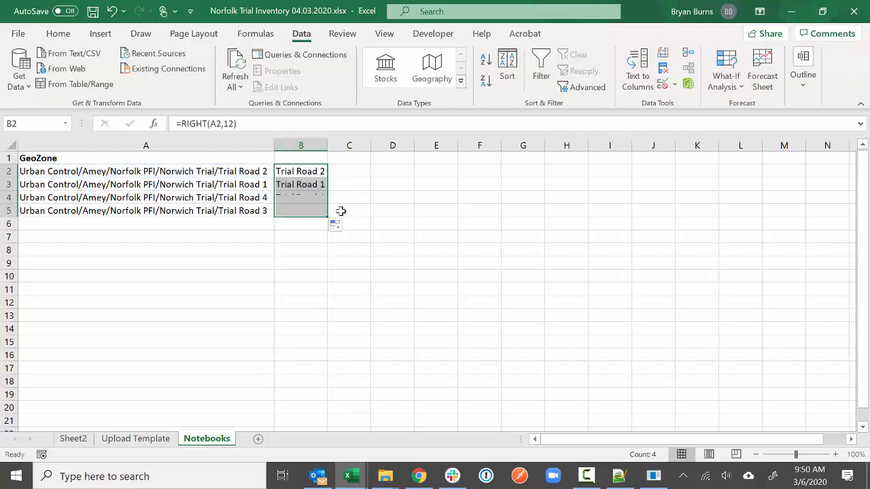
click(339, 210)
click(310, 161)
text(Notebook)
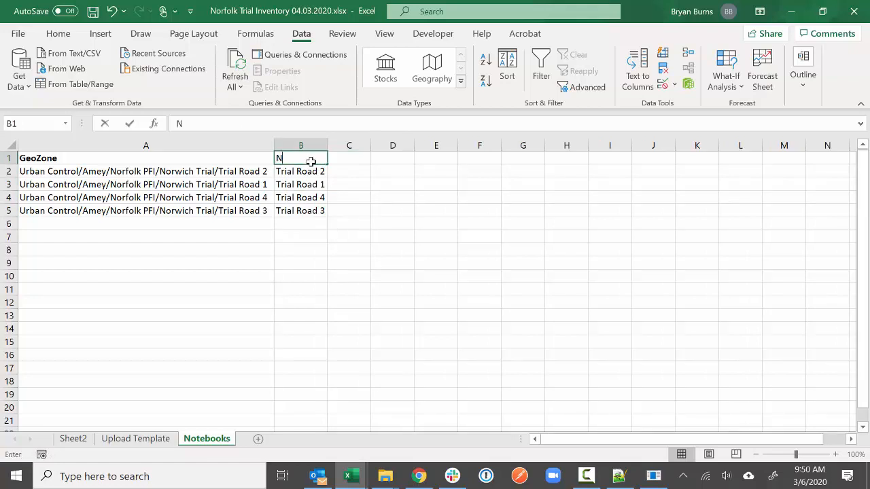
key(Return)
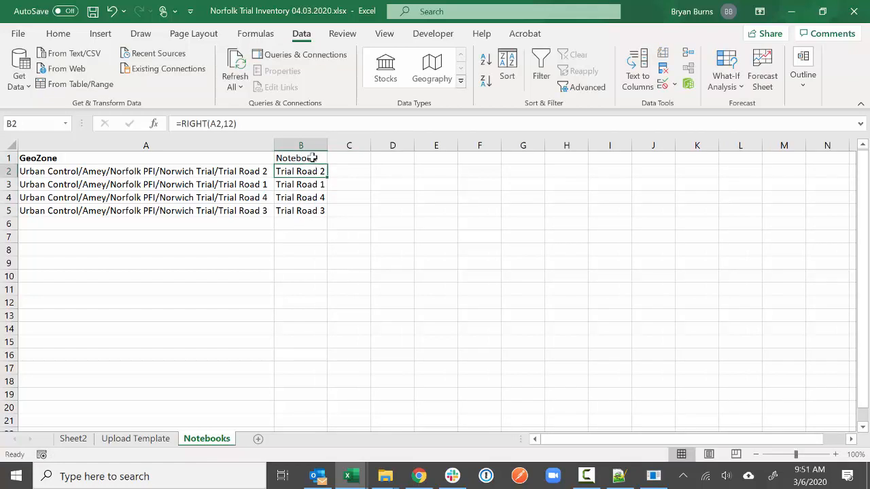
click(312, 158)
click(68, 34)
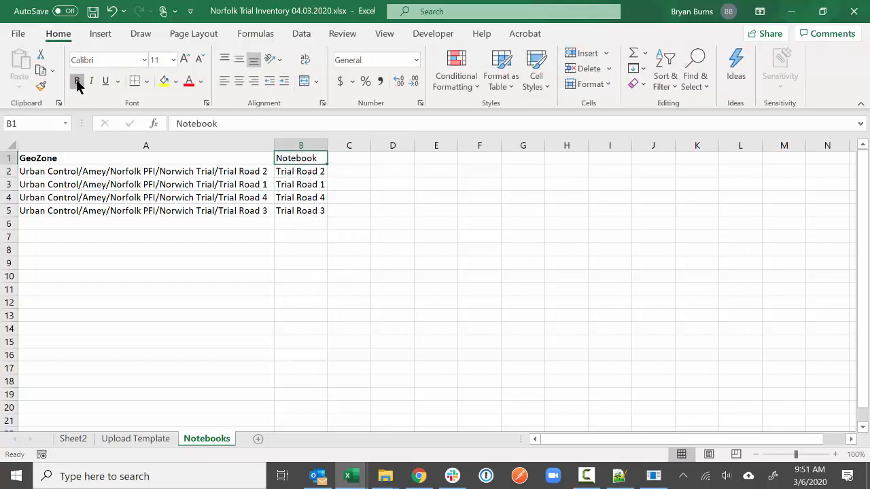
click(77, 83)
- Copy and paste the whole Notebooks sheet, then return to Chrome's form template editor
click(9, 145)
right_click(59, 174)
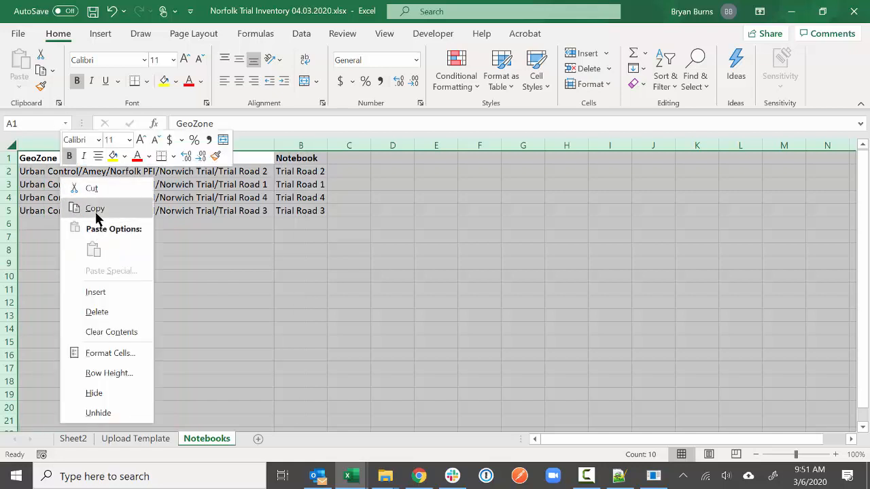
click(95, 216)
right_click(96, 208)
click(144, 279)
click(148, 259)
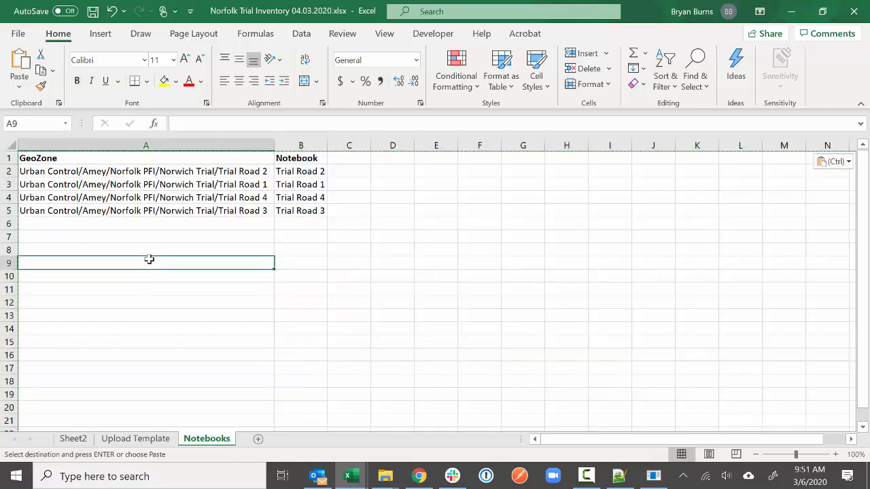
key(Escape)
click(345, 170)
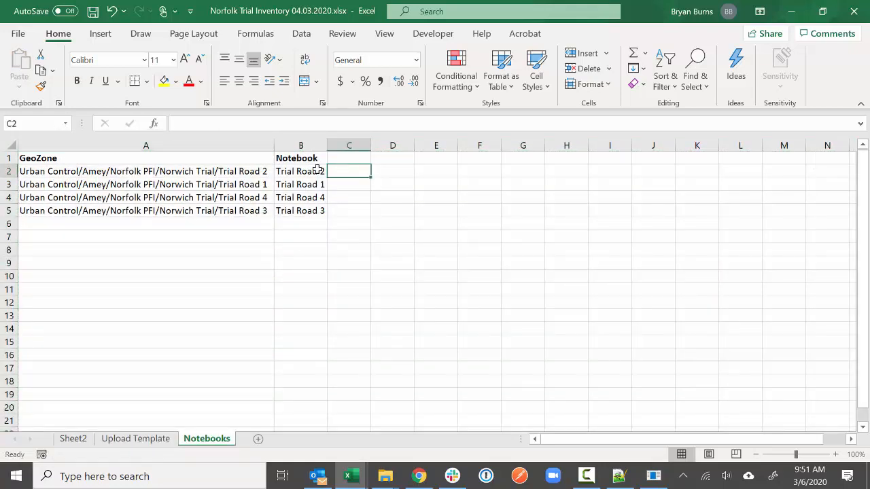
click(419, 476)
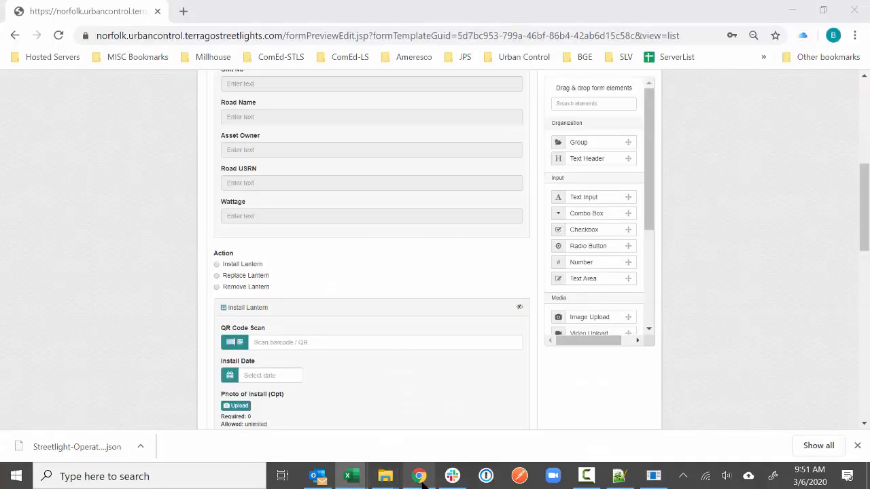
- From the projects list, create a Trial Road project and a Trial Road 2 project
scroll(105, 255, up, 5)
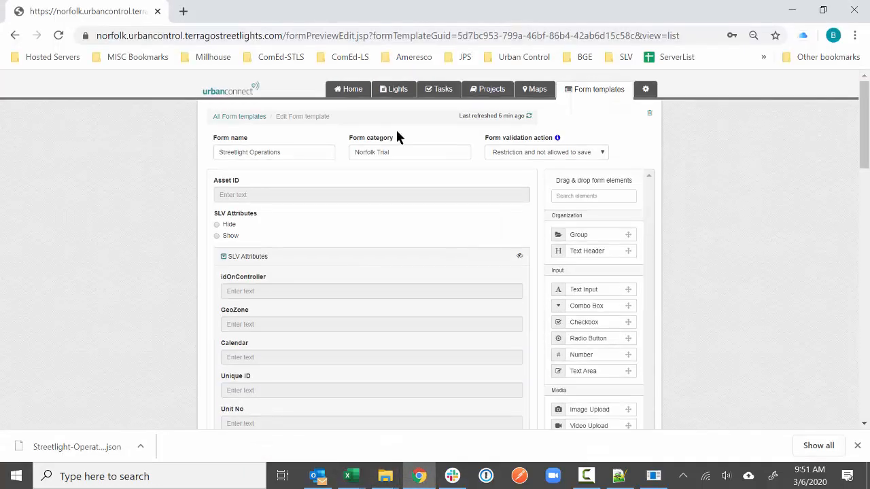
click(495, 99)
click(614, 119)
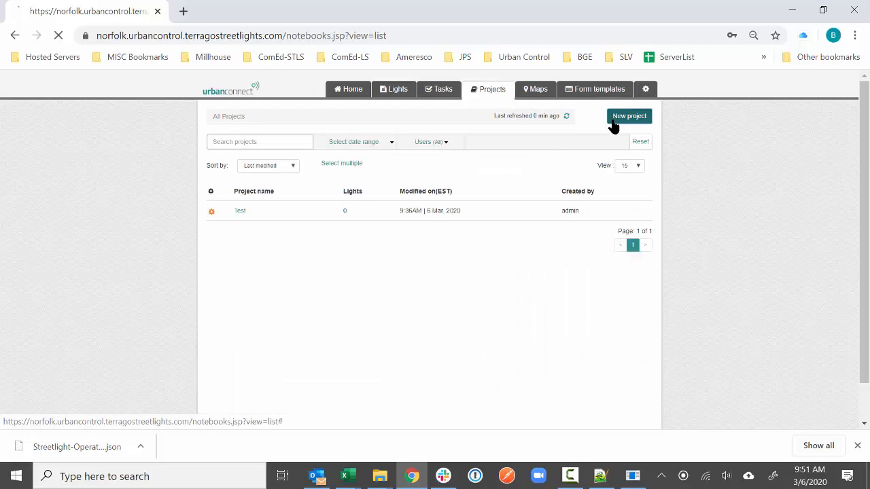
click(342, 155)
text(Trial Road 1)
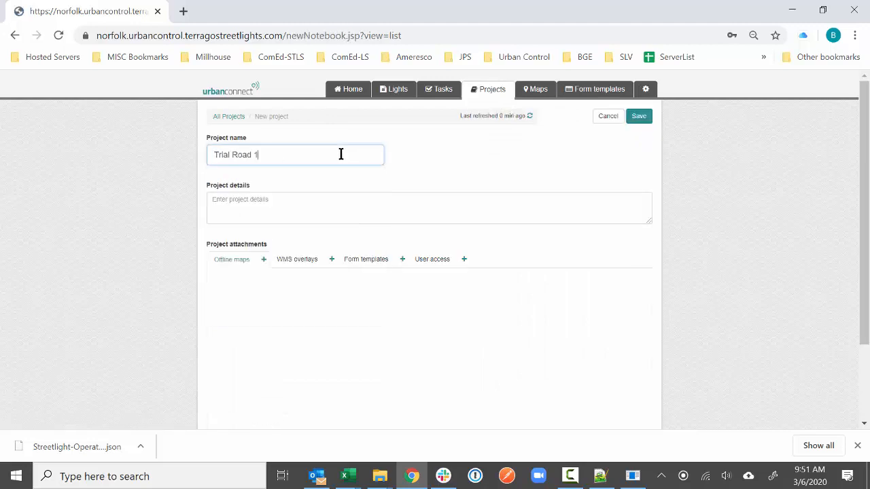
click(638, 116)
click(628, 117)
click(279, 155)
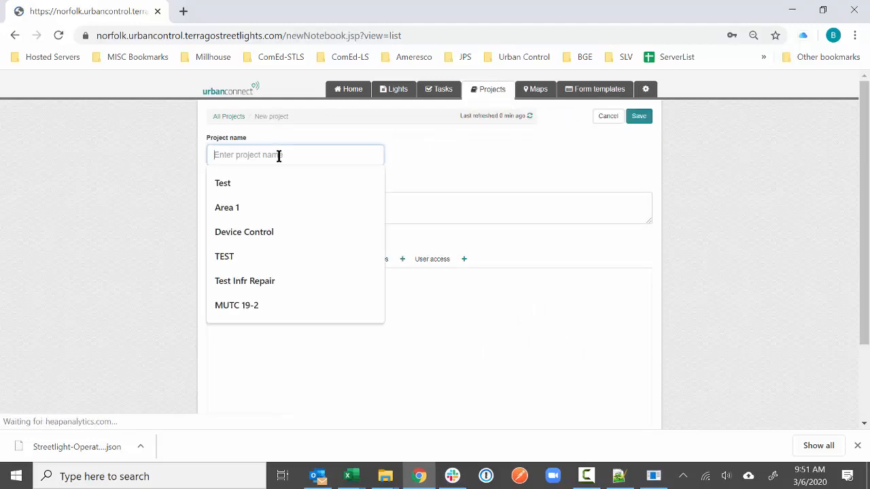
text(Trial Road 2)
click(637, 117)
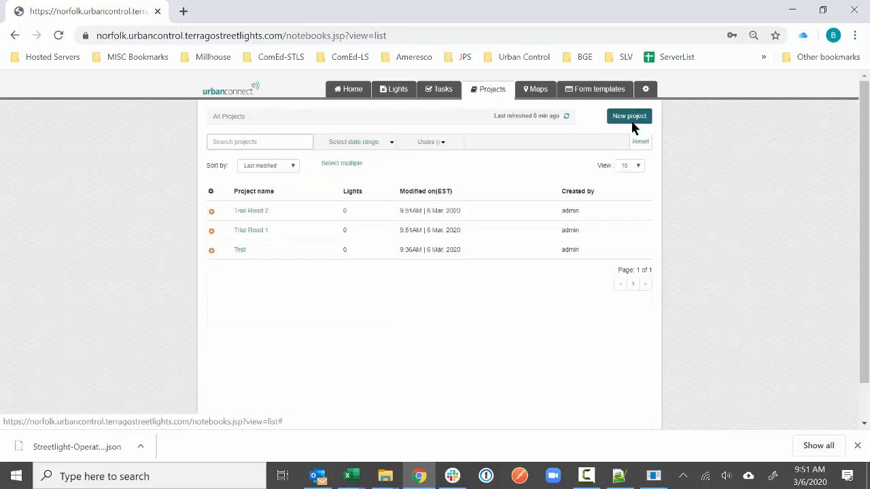
- Create two more projects named Trial Road 3 and Trial Road 4
click(625, 117)
click(269, 146)
text(Trial Road 3)
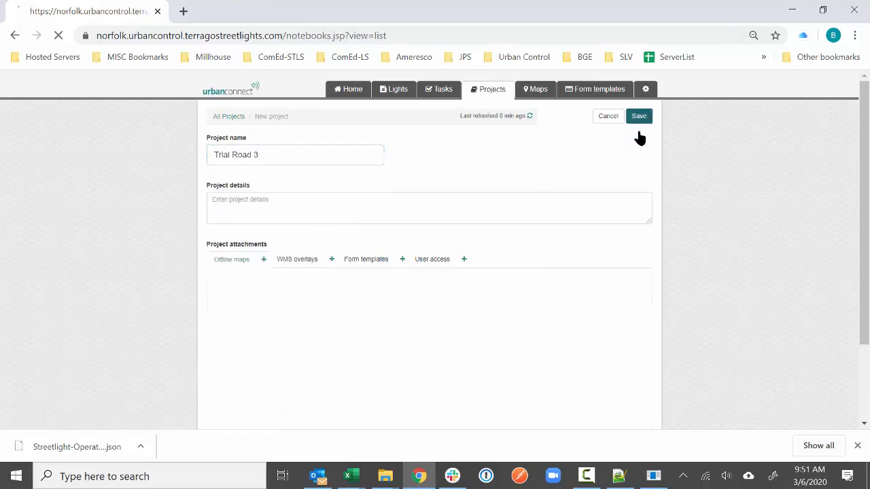
click(637, 116)
click(317, 156)
text(Trial Road 4)
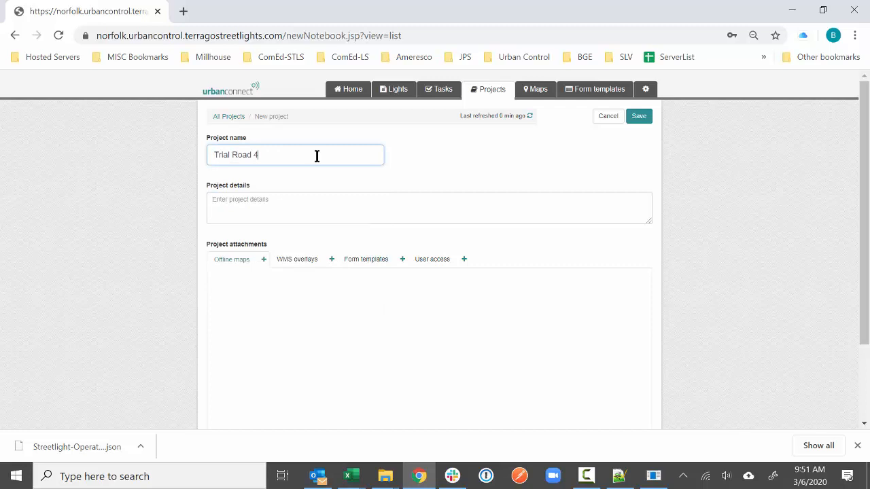
click(638, 116)
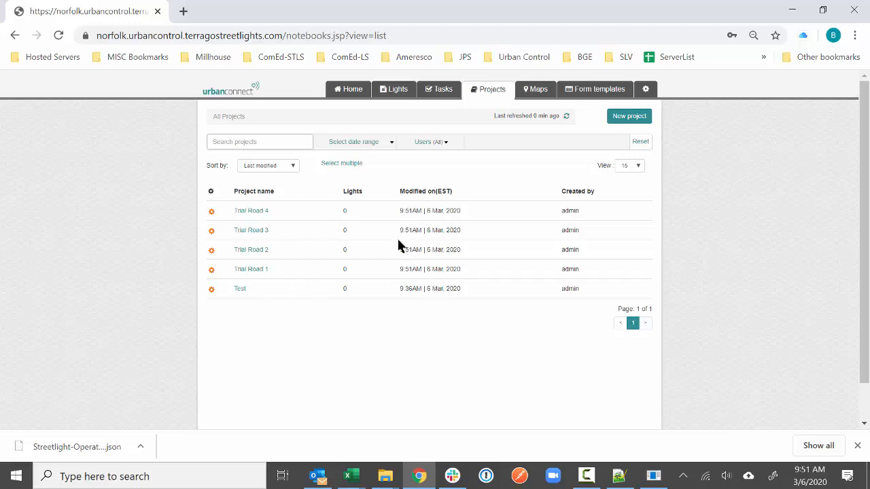
- Copy Trial Road 1's notebook GUID from the page address into C3 and autofit column C
click(258, 271)
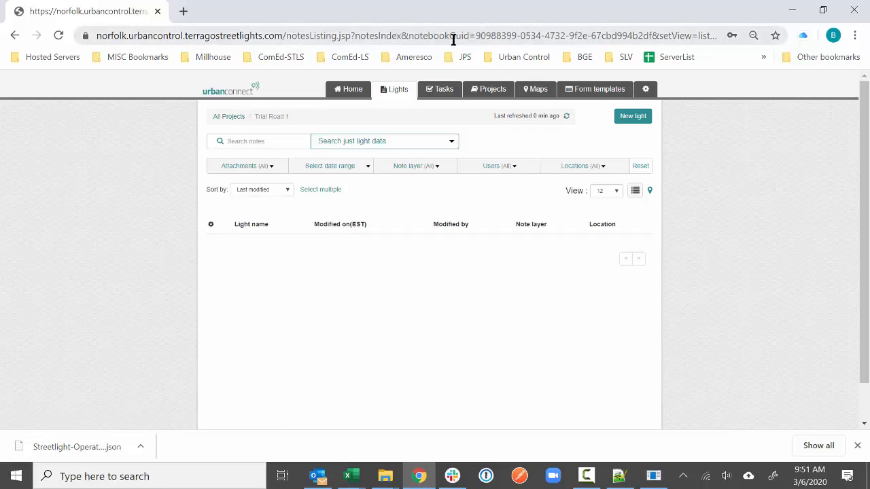
drag(475, 35, 654, 37)
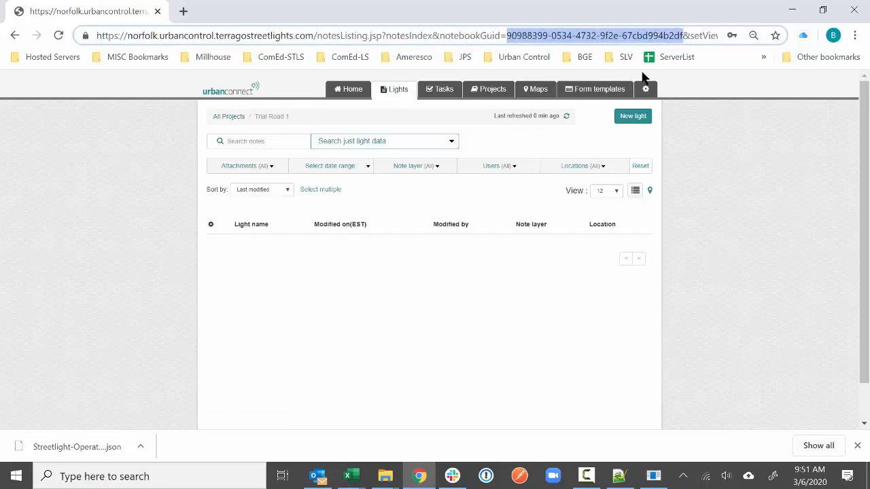
key(ctrl+c)
key(alt+Tab)
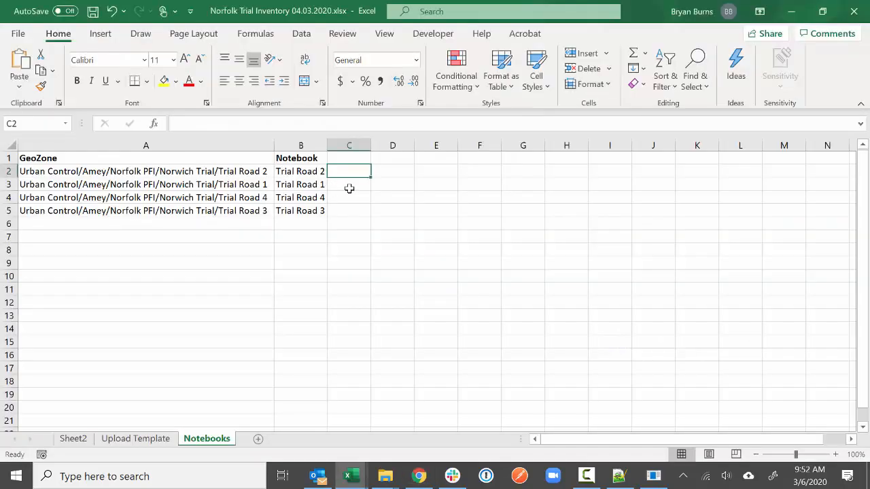
click(349, 185)
key(ctrl+v)
double_click(371, 145)
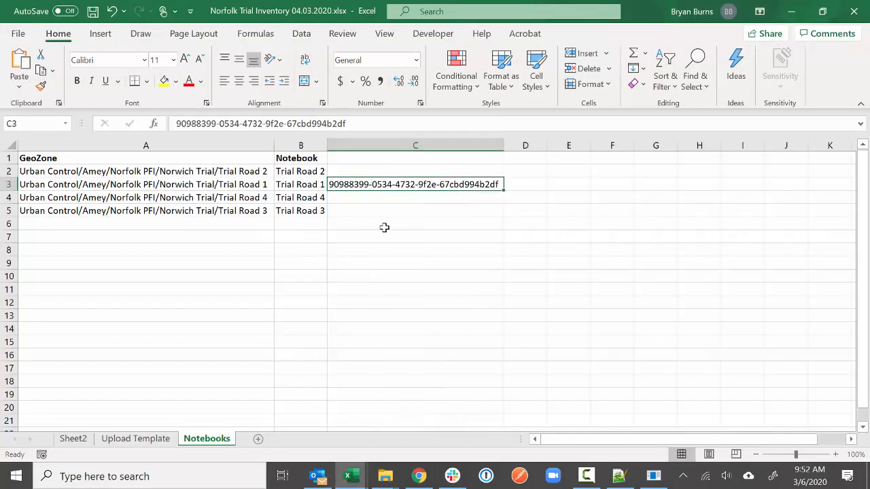
- Copy Trial Road 2's notebook GUID from its page address into cell C2
key(alt+Tab)
click(238, 117)
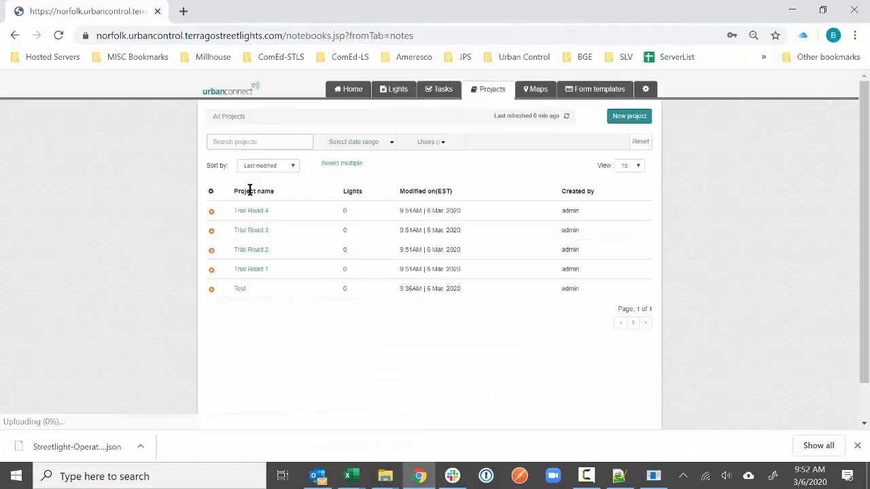
click(248, 251)
drag(475, 36, 651, 37)
key(ctrl+c)
key(alt+Tab)
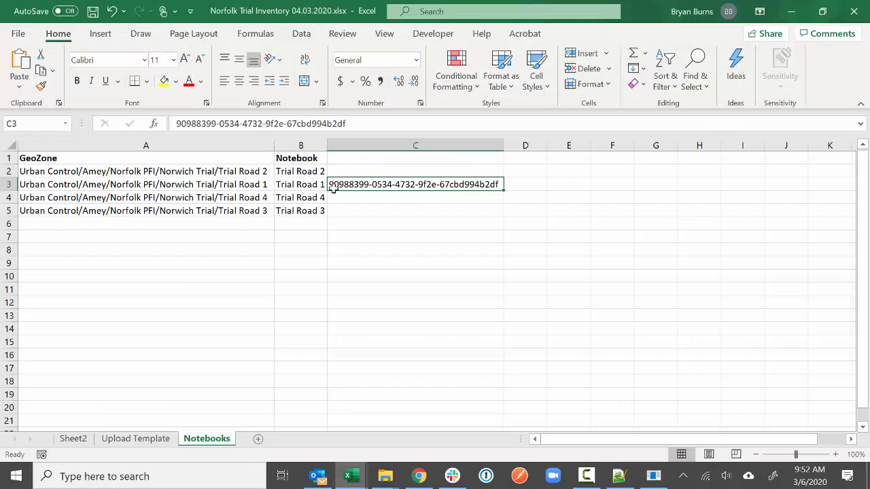
click(364, 170)
key(ctrl+v)
- Copy Trial Road 3's notebook GUID from its page address for cell C5
key(alt+Tab)
click(228, 117)
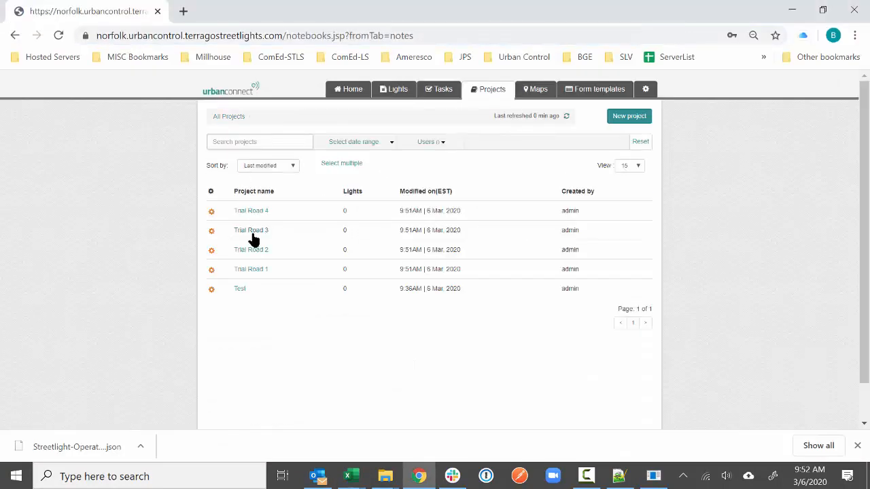
click(249, 235)
drag(476, 35, 680, 37)
key(ctrl+c)
key(alt+Tab)
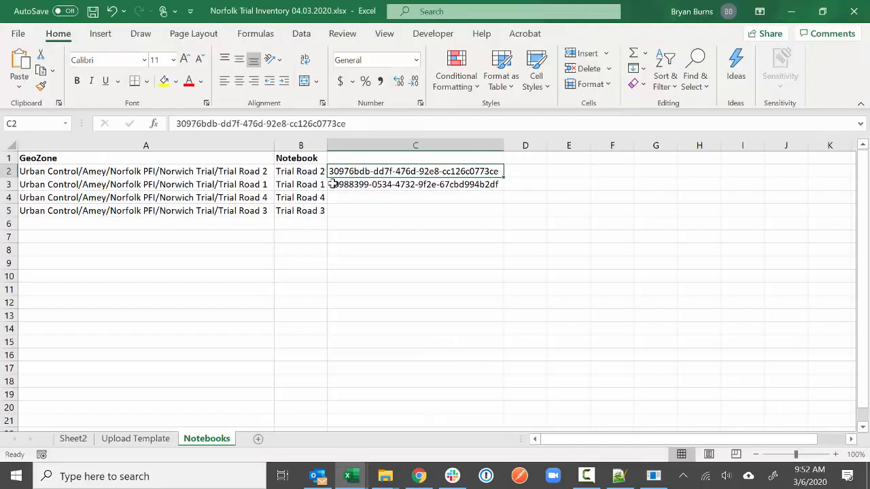
click(355, 211)
key(alt+Tab)
- Copy Trial Road 4's notebook GUID from its page address into cell C4
click(229, 117)
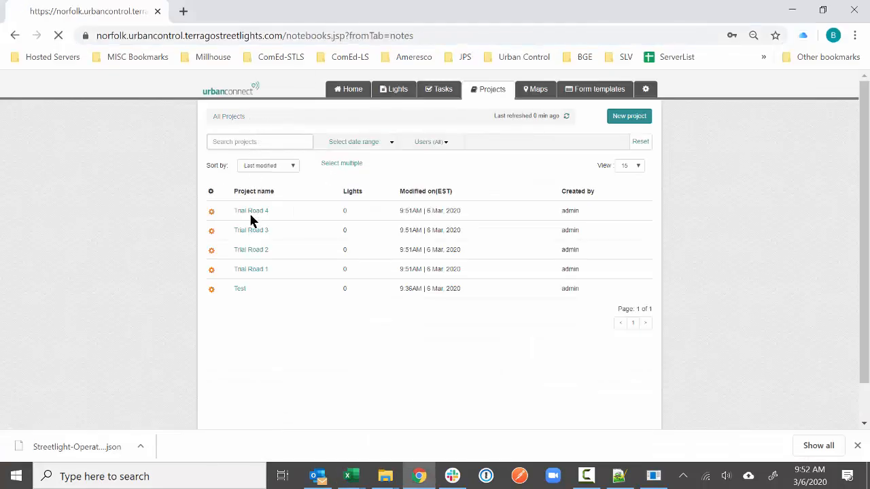
click(249, 212)
drag(476, 36, 649, 42)
key(ctrl+c)
key(alt+Tab)
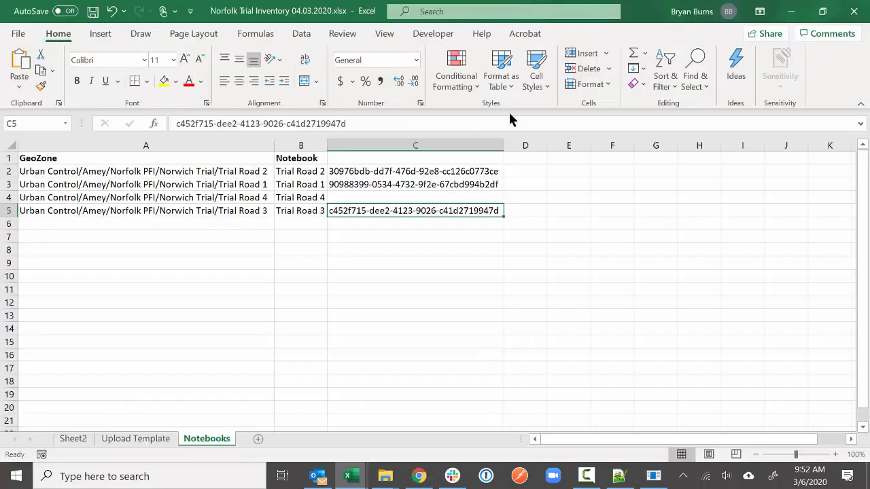
click(377, 198)
key(ctrl+v)
click(456, 236)
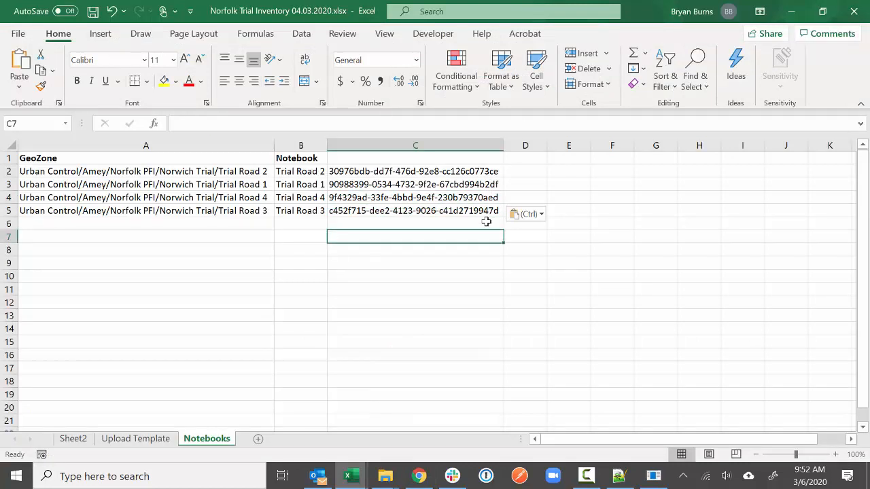
click(348, 223)
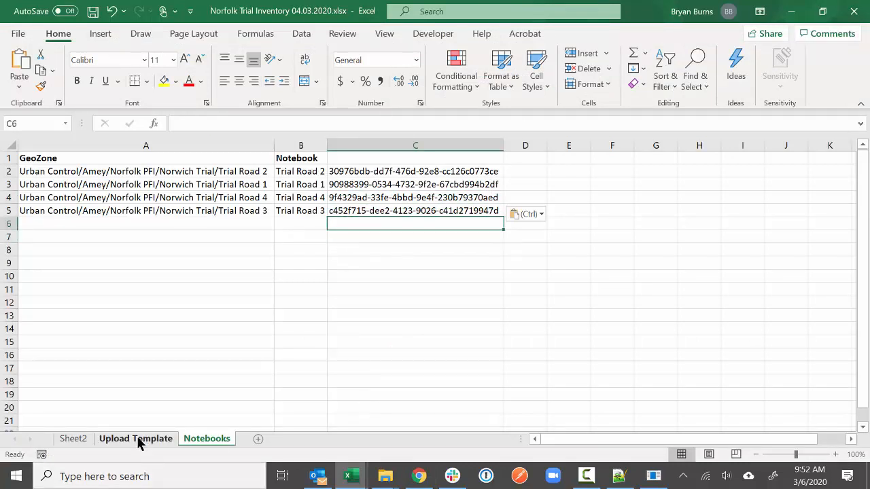
- Add a bold NotebookGUID header in C1, then return to the Upload Template sheet
click(403, 161)
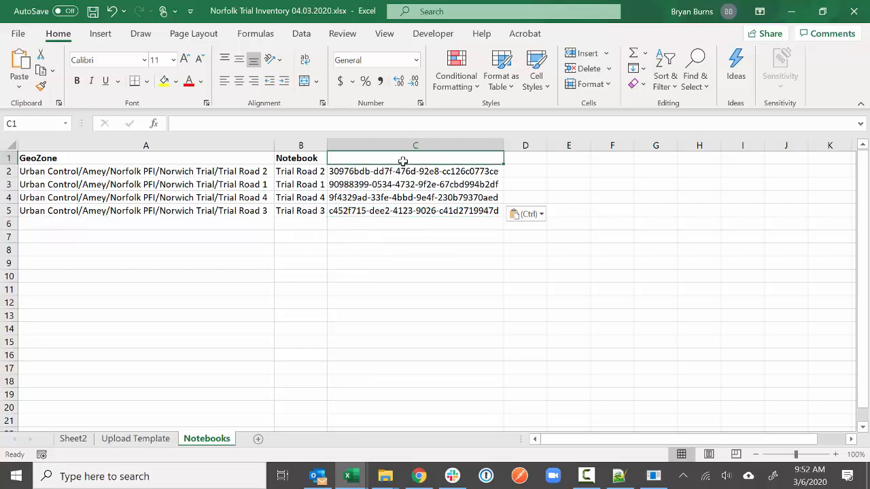
text(Note)
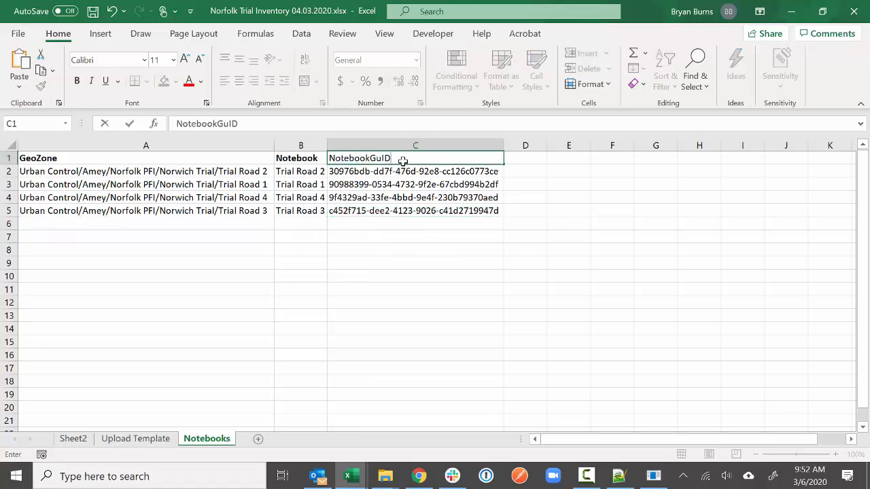
text(bookGUID)
key(Return)
click(403, 161)
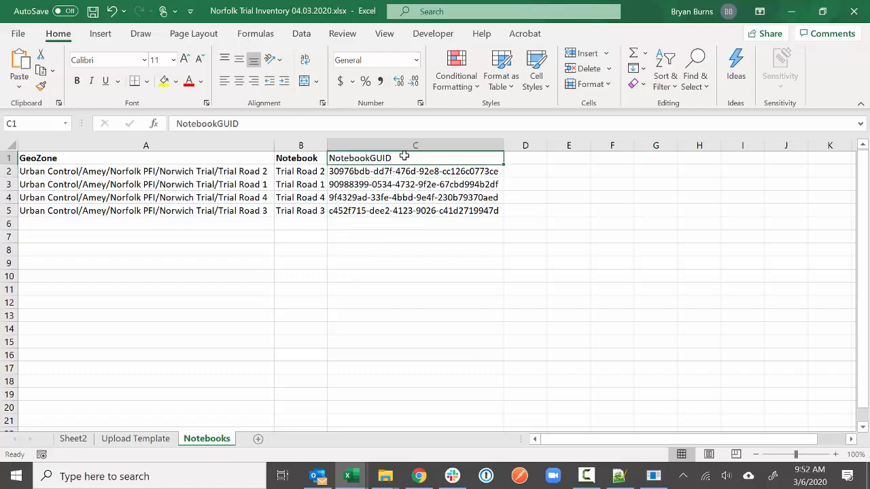
click(77, 81)
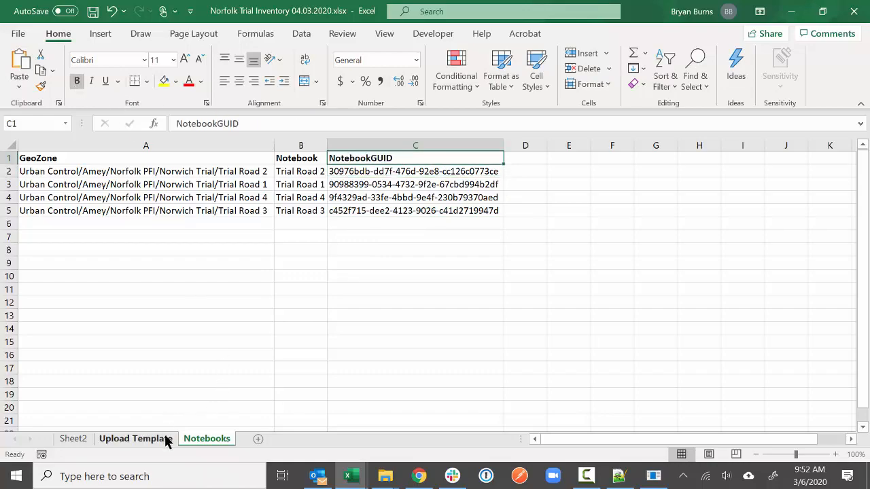
click(163, 439)
drag(659, 439, 831, 441)
- Start a VLOOKUP in U2 using the GeoZone in E2 as the lookup value
click(628, 171)
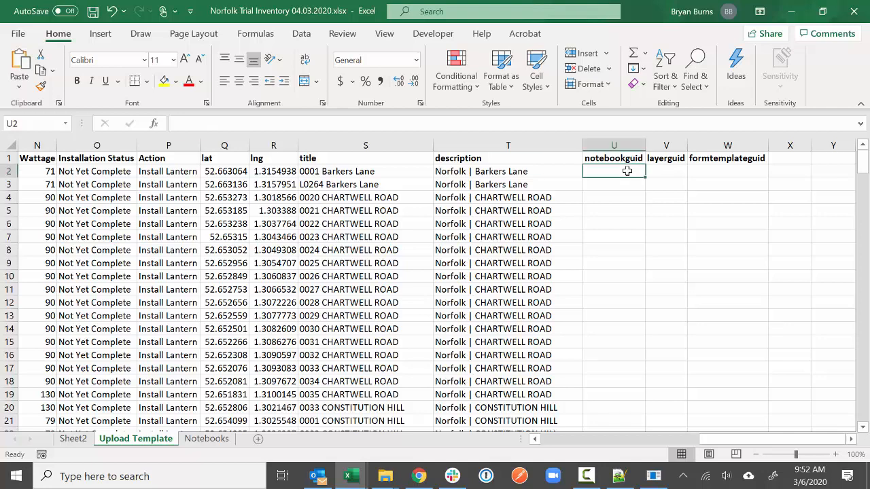
click(253, 34)
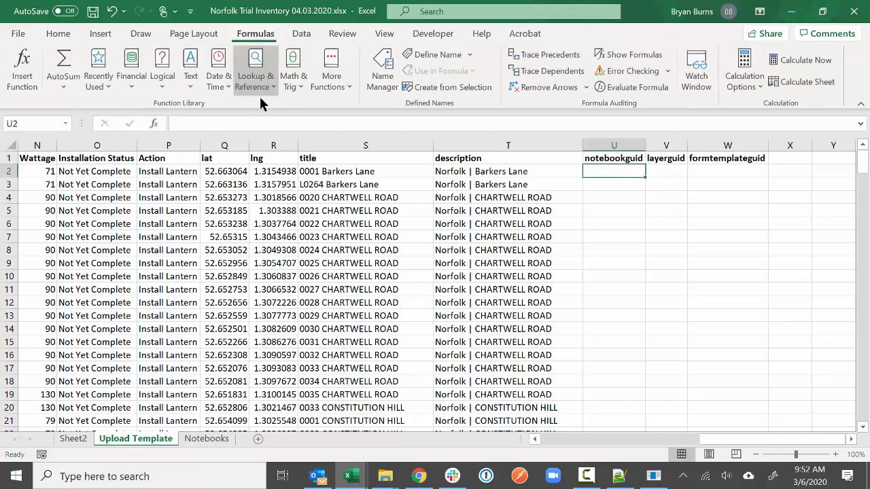
click(267, 86)
scroll(301, 263, down, 4)
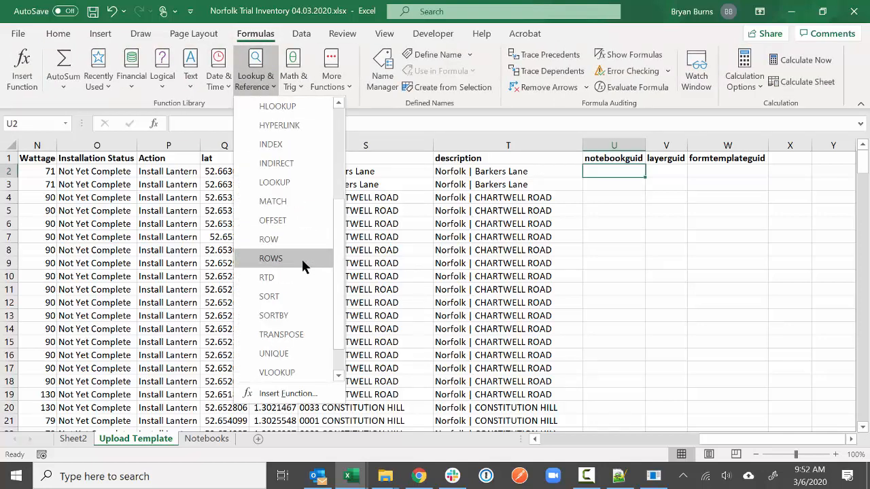
click(281, 334)
click(317, 103)
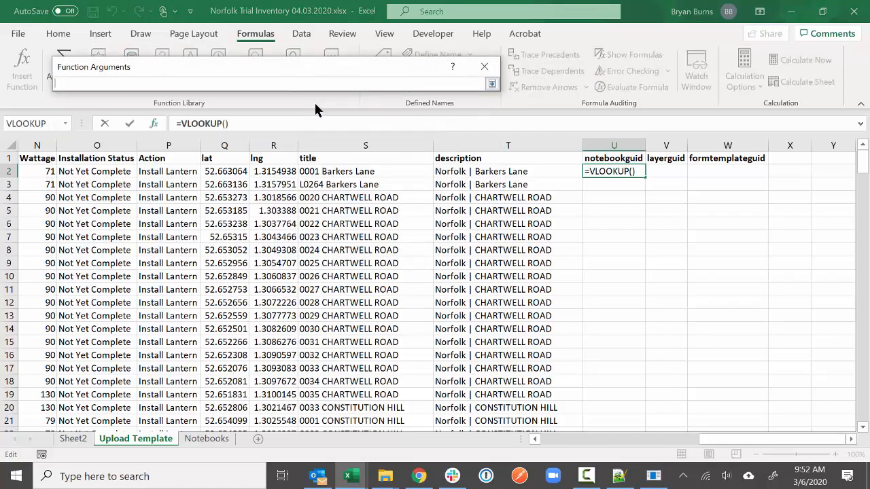
drag(719, 437, 590, 451)
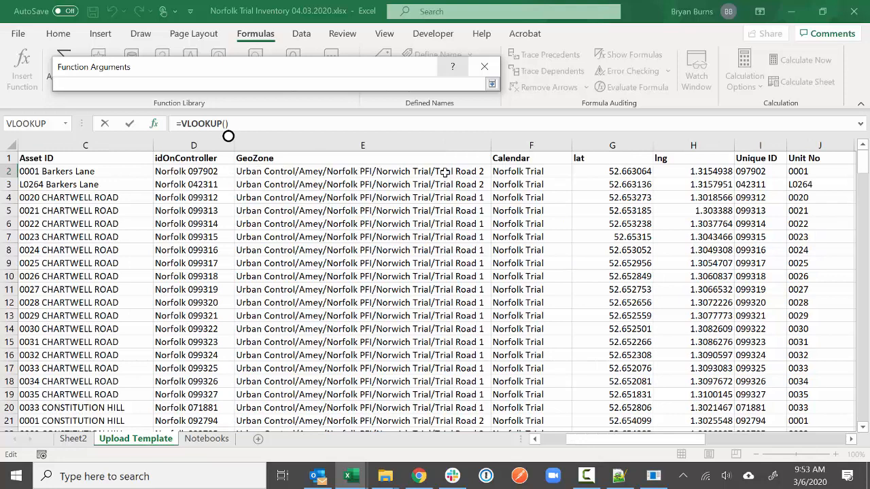
click(441, 171)
click(493, 83)
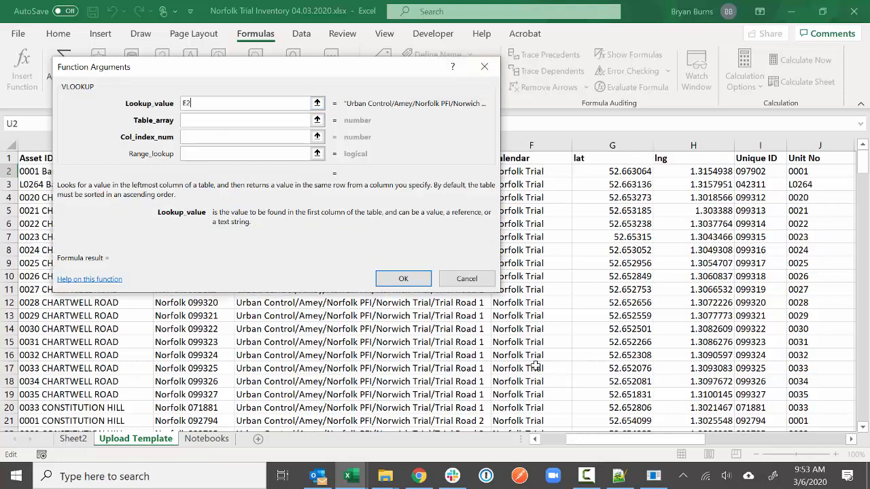
- Complete the VLOOKUP with table Notebooks!A:C, column 3 and FALSE match type
click(316, 120)
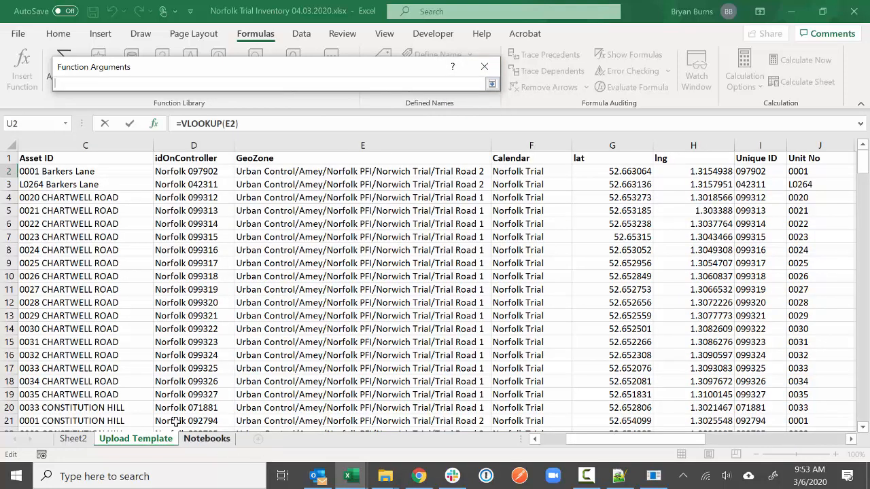
click(205, 438)
drag(143, 146, 411, 146)
click(492, 82)
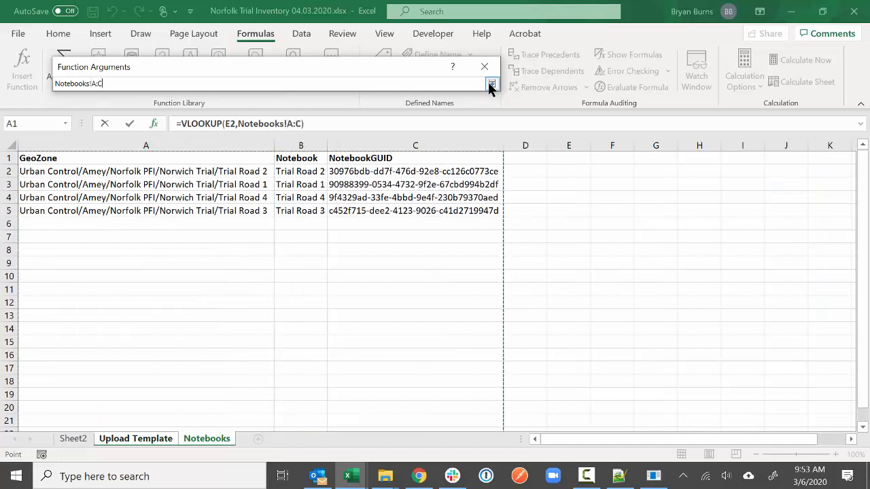
click(285, 137)
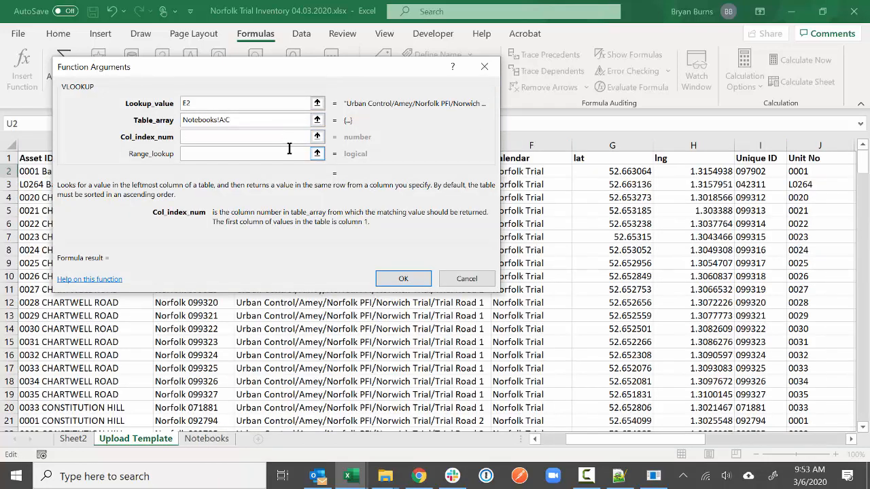
text(3)
click(287, 153)
text(false)
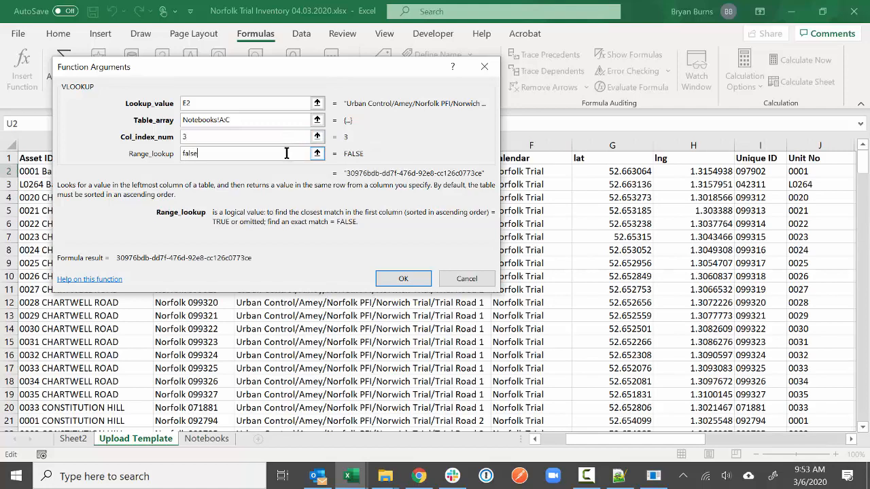
click(403, 278)
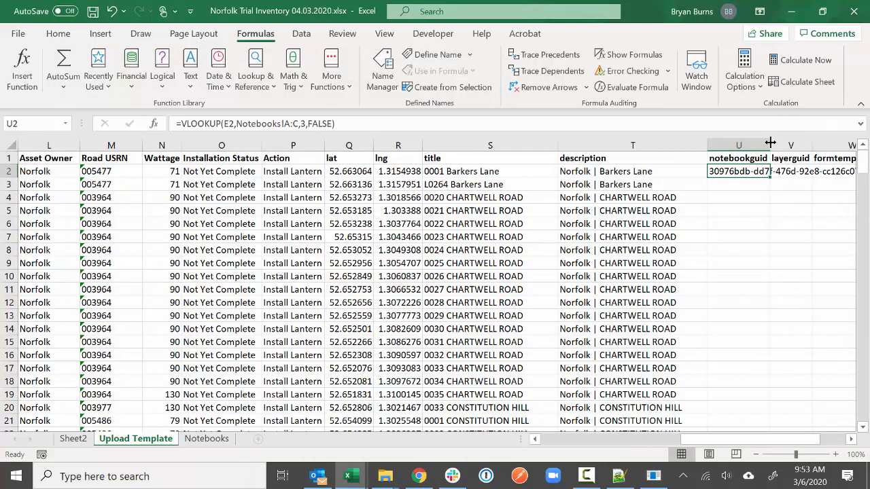
- Autofit column U and copy the lookup down the whole notebookguid column
double_click(768, 148)
drag(775, 439, 782, 439)
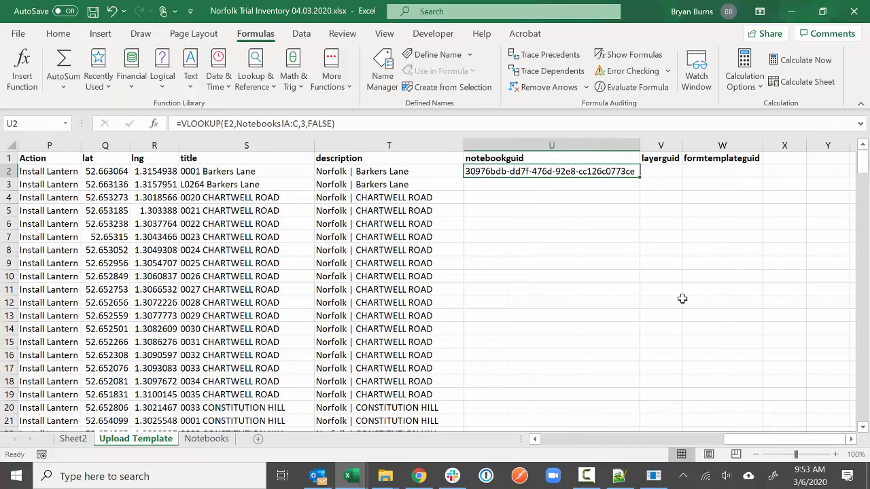
double_click(640, 178)
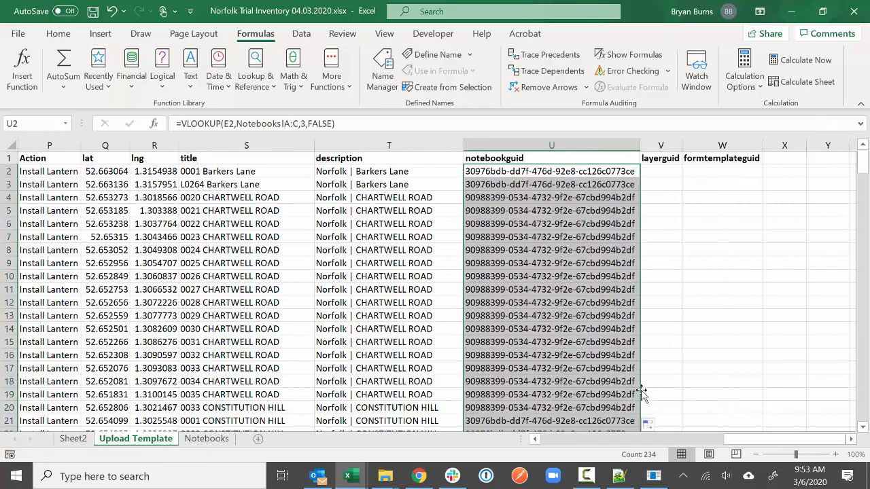
click(658, 376)
scroll(684, 370, down, 9)
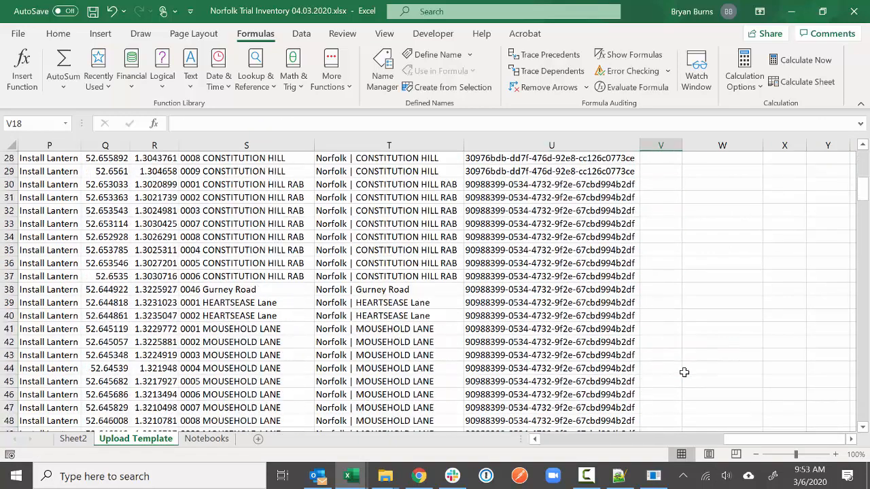
scroll(685, 373, up, 9)
click(657, 167)
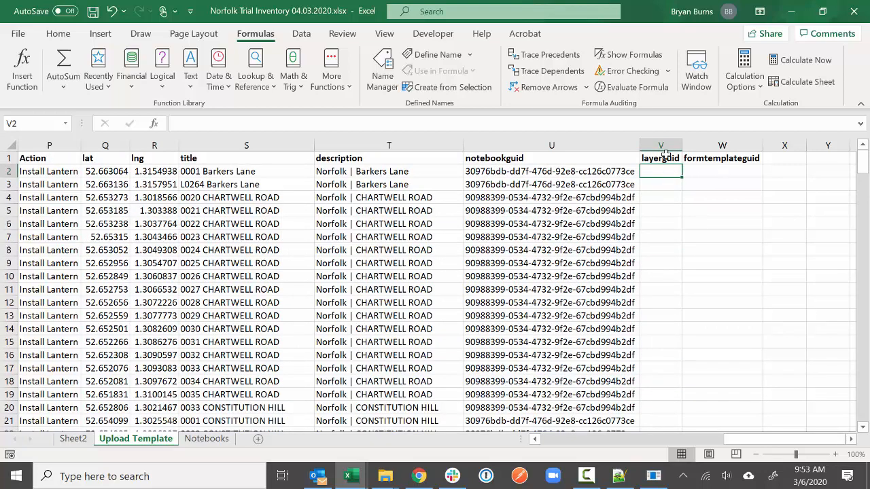
click(718, 172)
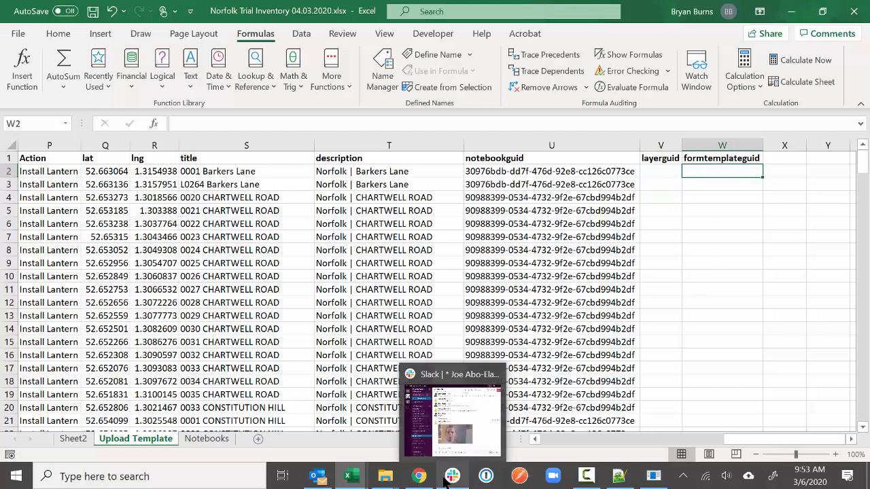
click(423, 414)
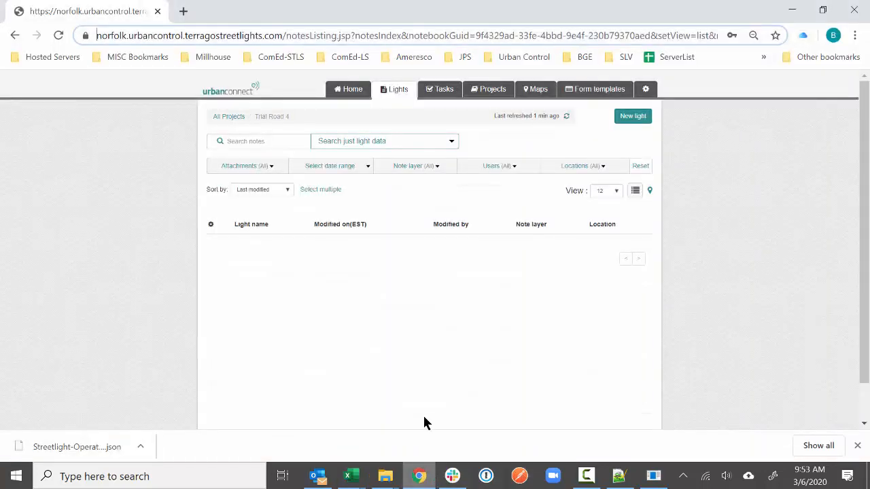
- Open the Streetlight Operations form template and select its GUID in the page address
click(574, 90)
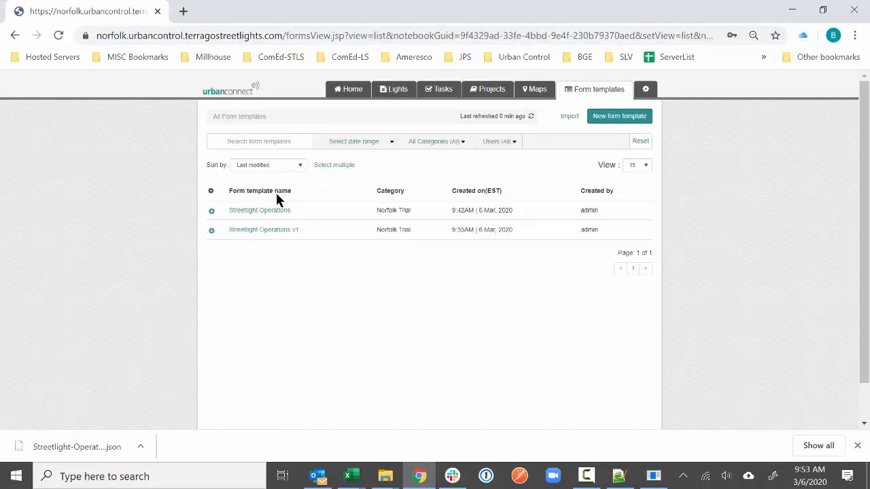
click(270, 211)
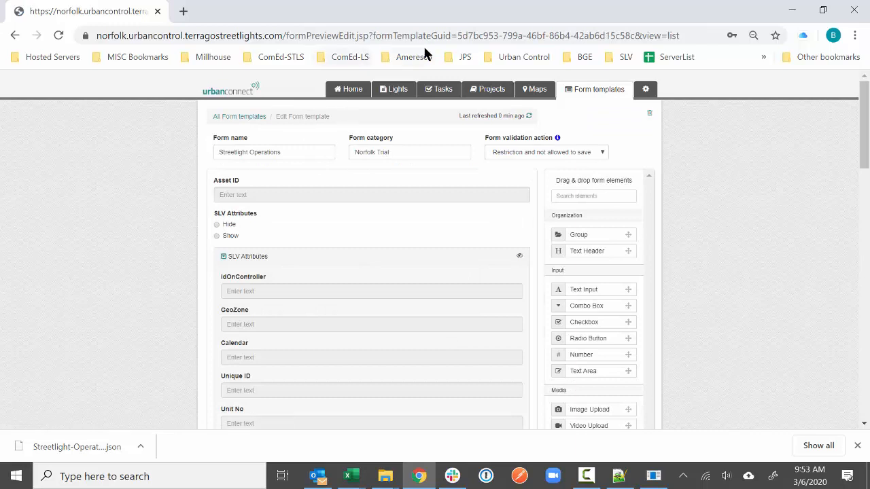
drag(458, 37, 630, 44)
key(ctrl+c)
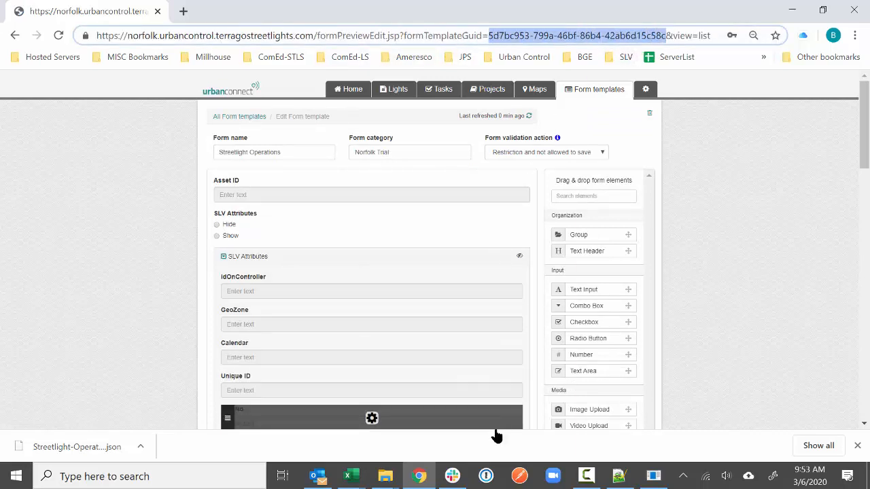
click(351, 475)
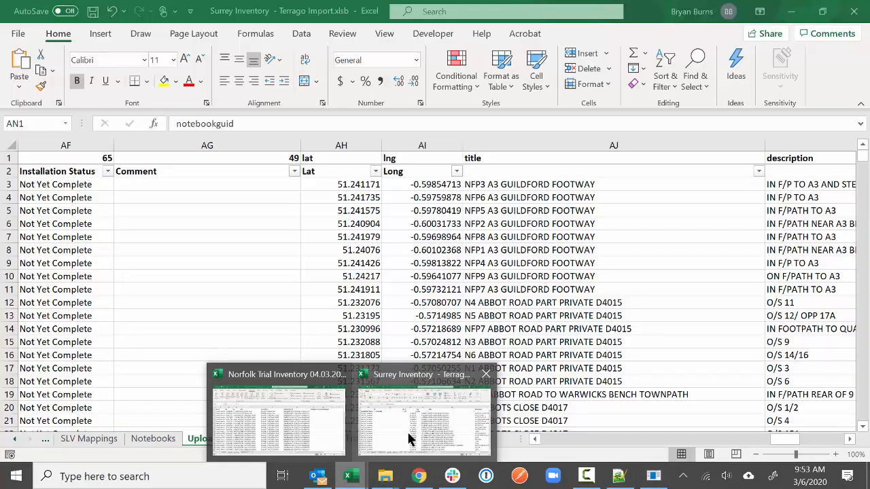
- Paste the form template GUID into W2, autofit column W and fill it down every row
click(281, 427)
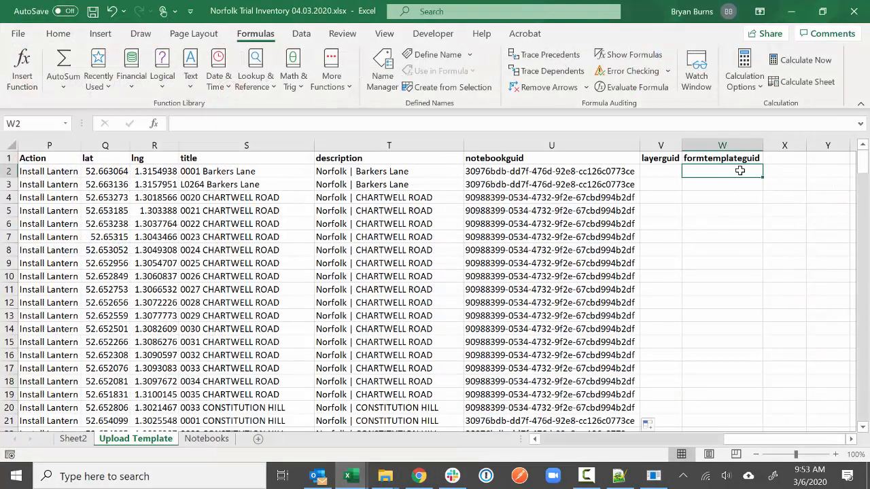
key(ctrl+v)
double_click(763, 146)
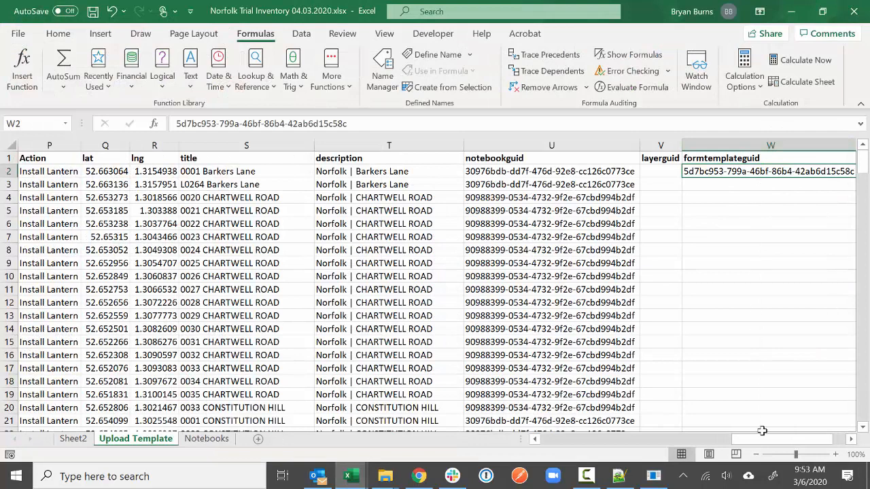
drag(762, 436, 802, 440)
double_click(797, 176)
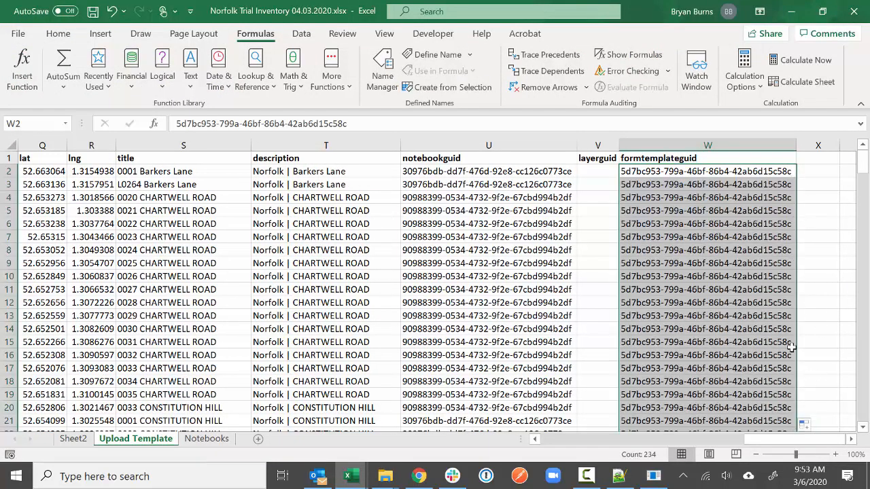
click(805, 423)
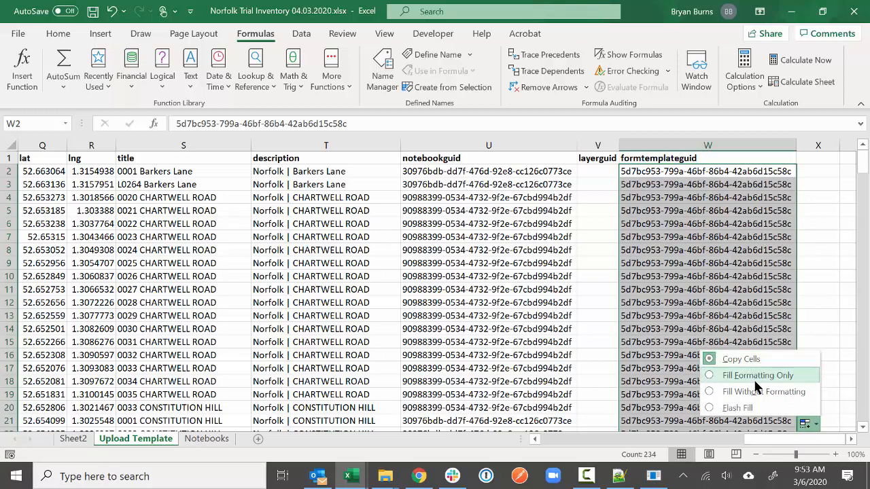
click(806, 305)
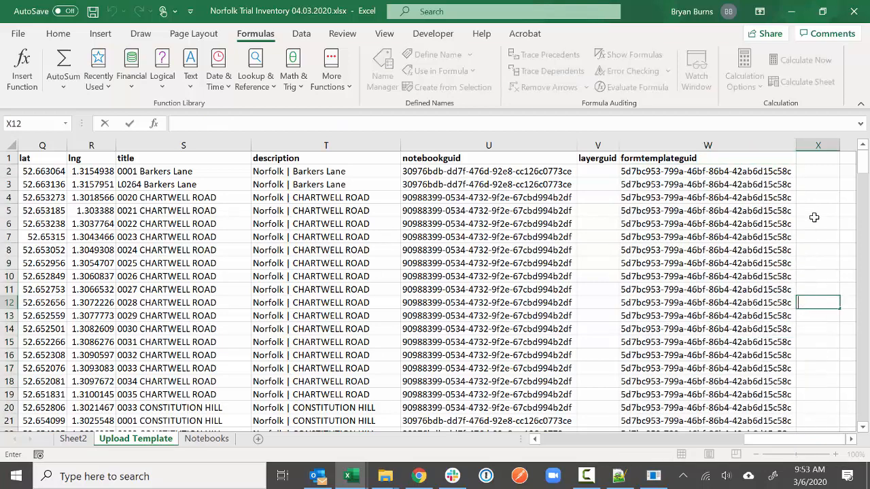
click(804, 176)
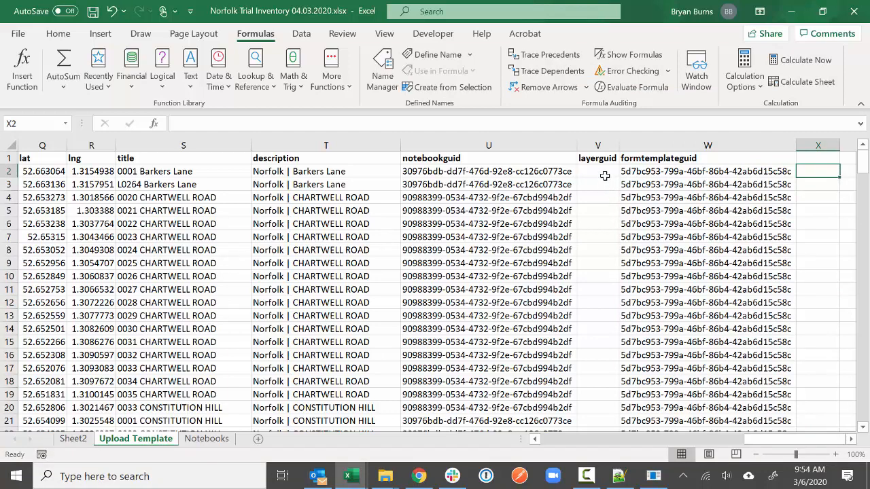
click(603, 170)
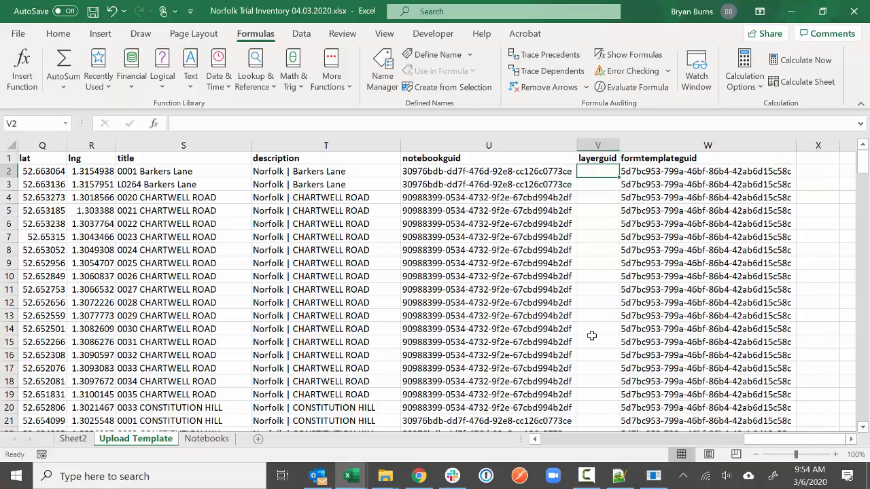
click(419, 475)
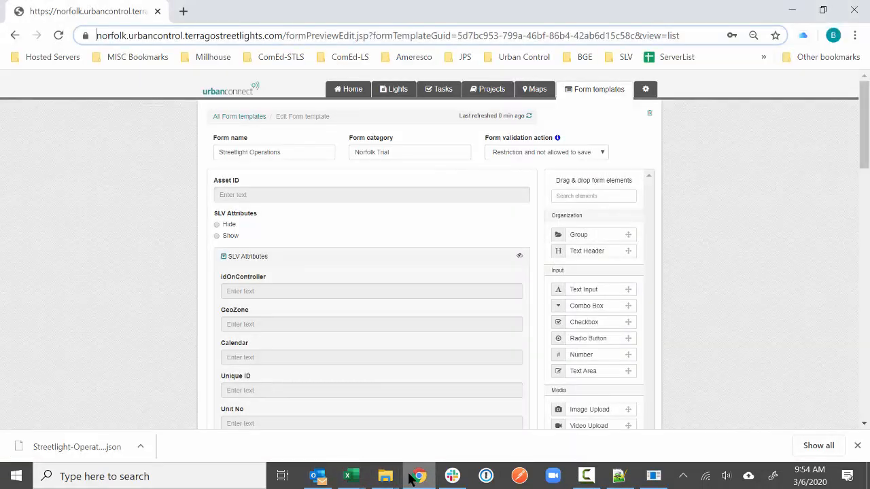
- From a new light form, open the note layer manager and add a Not Yet Complete layer
click(352, 92)
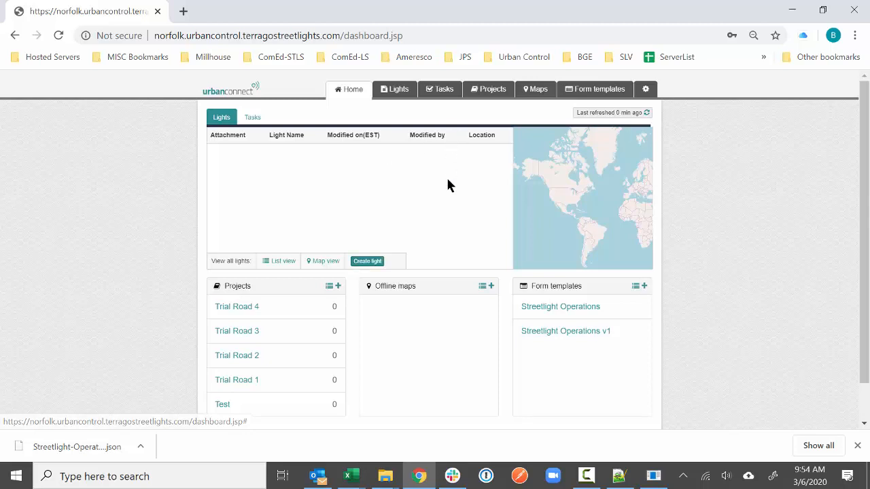
click(375, 265)
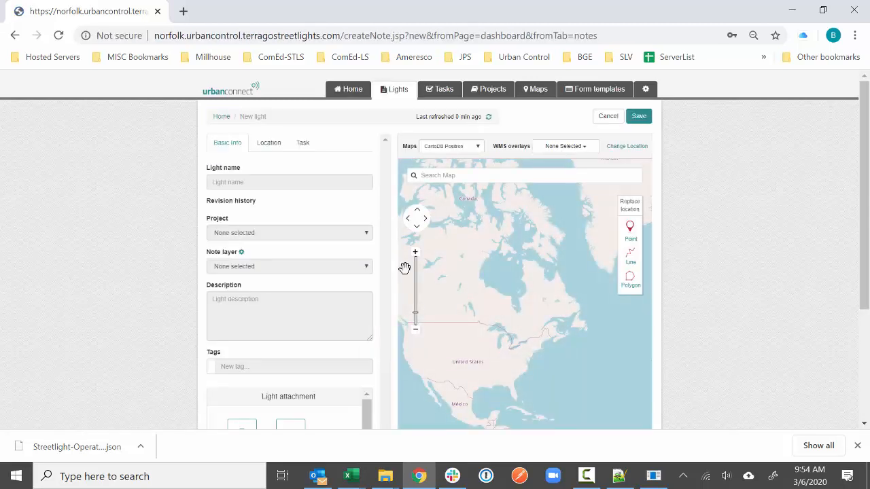
click(241, 253)
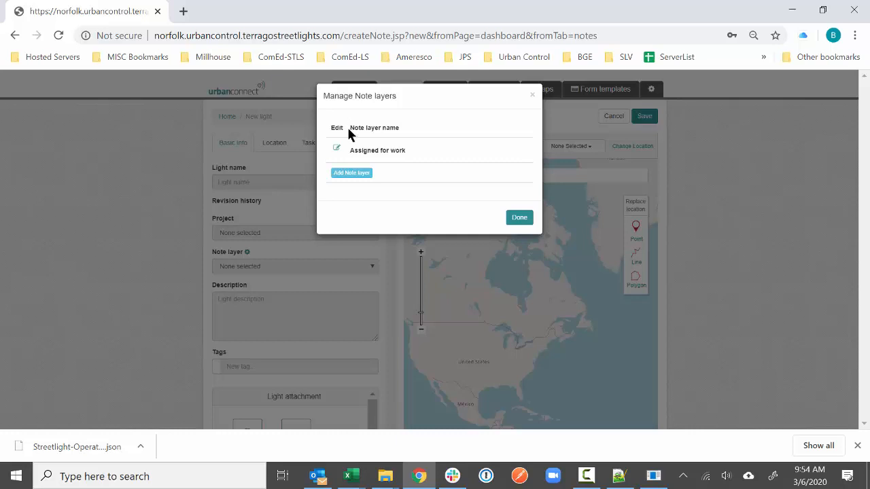
click(350, 175)
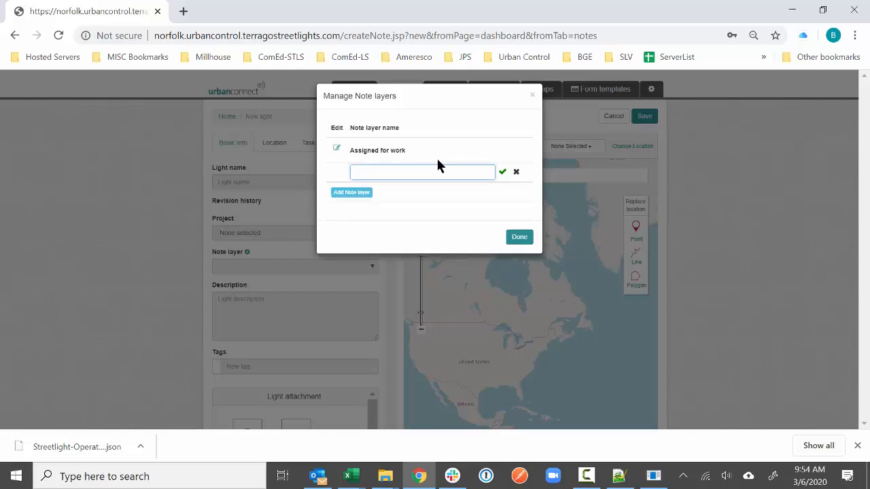
text(Not Yet Complete)
click(502, 173)
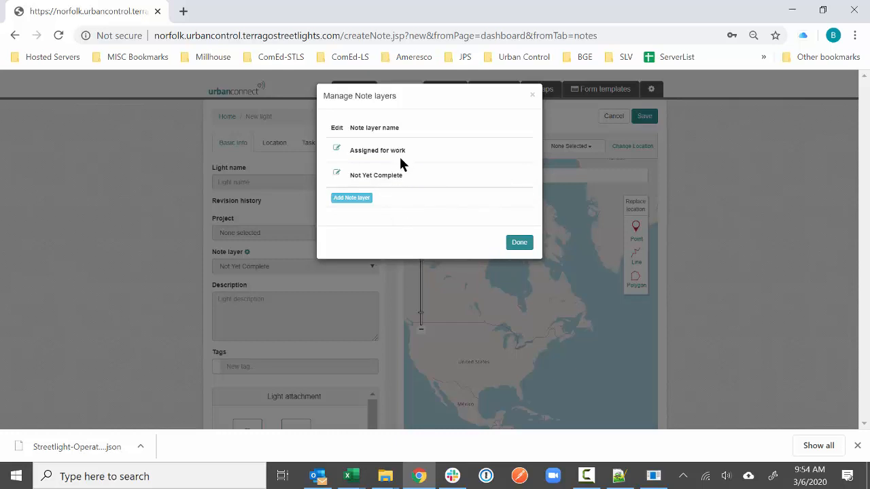
- Add the Complete, Could Not Complete and Removed note layers
click(359, 199)
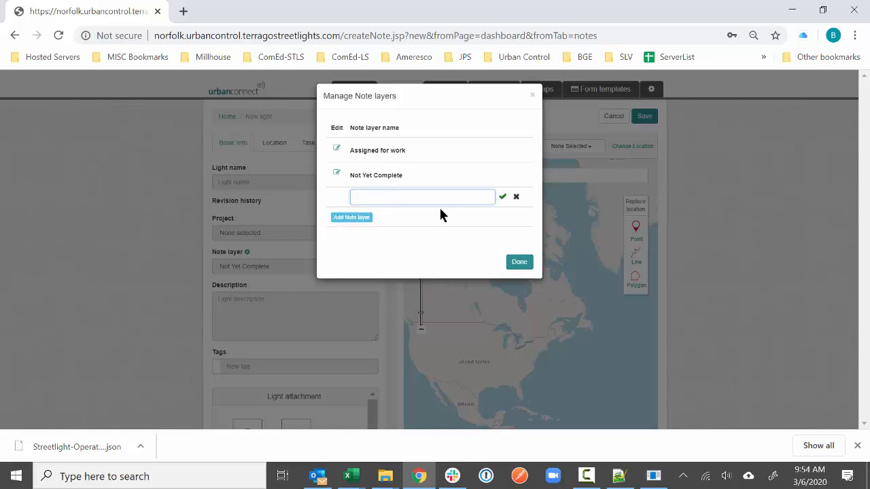
text(Complete)
click(500, 202)
click(362, 224)
text(Could Not Compl)
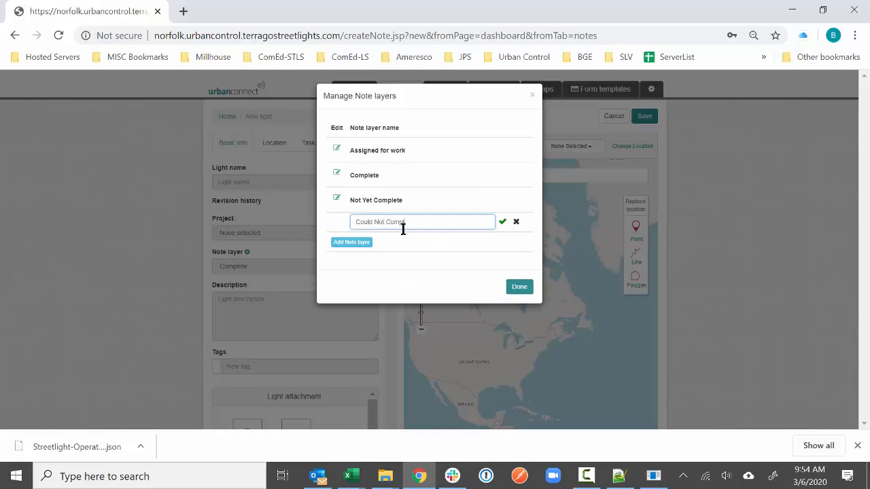
click(503, 221)
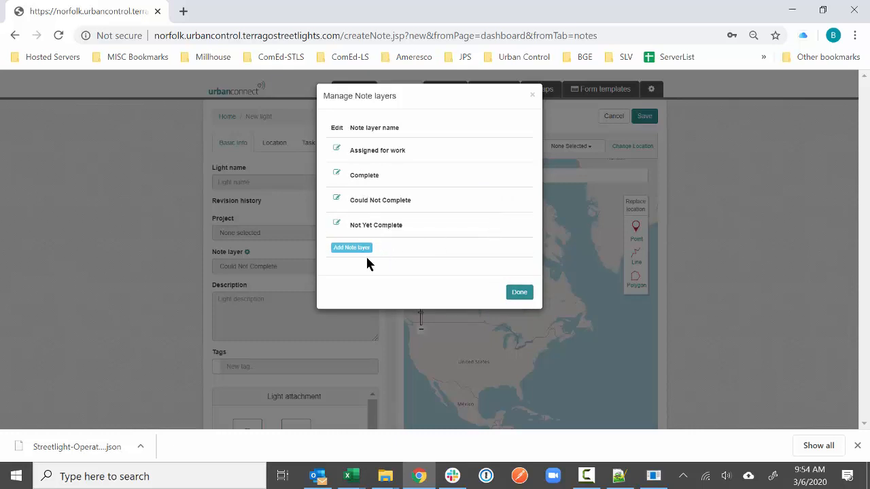
click(366, 247)
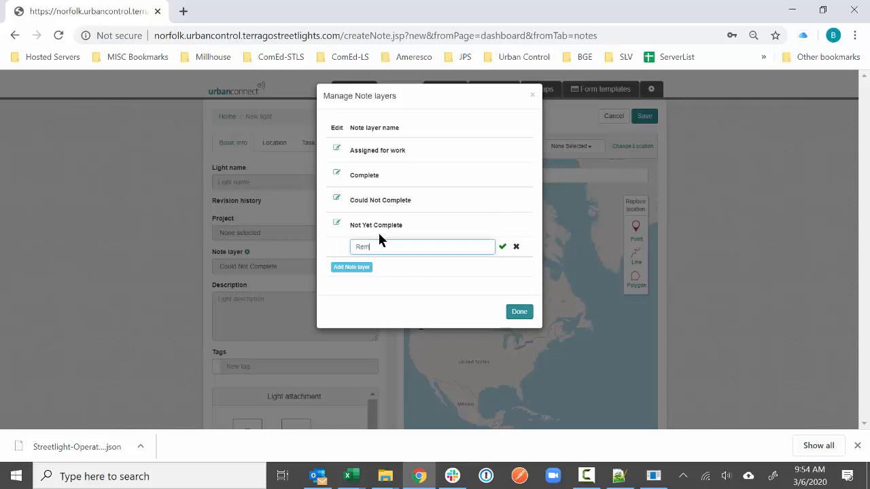
click(502, 247)
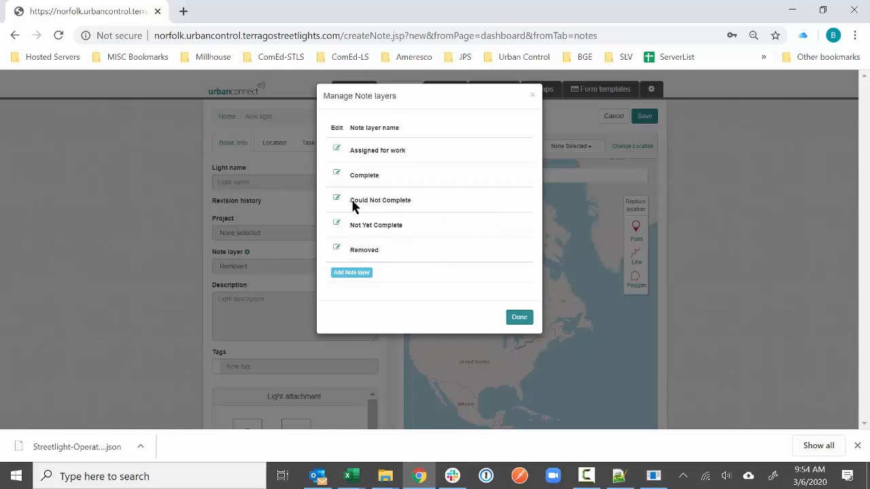
- Rename the Complete layer to Completed, leave Assigned for work unchanged, and close the manager
click(335, 174)
text(d)
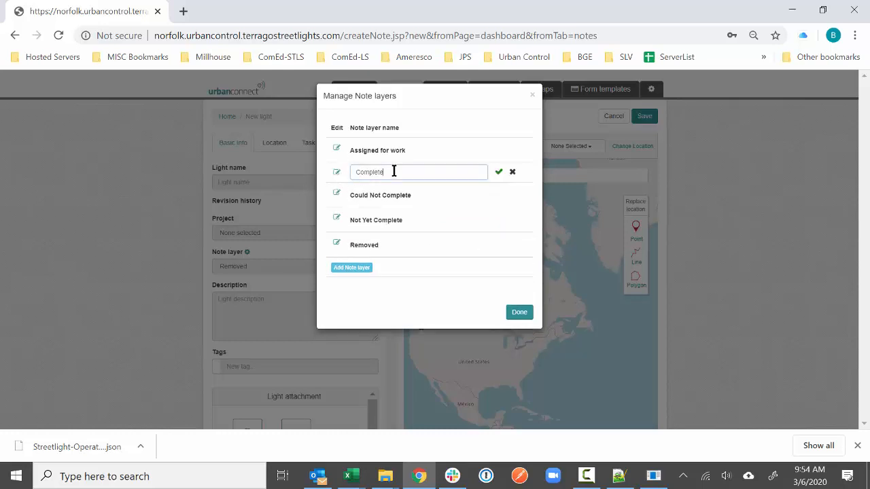
click(498, 173)
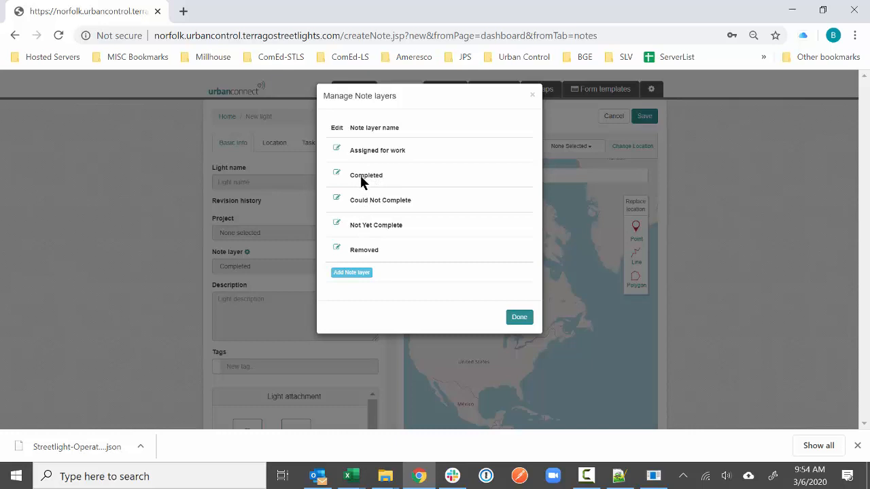
click(337, 150)
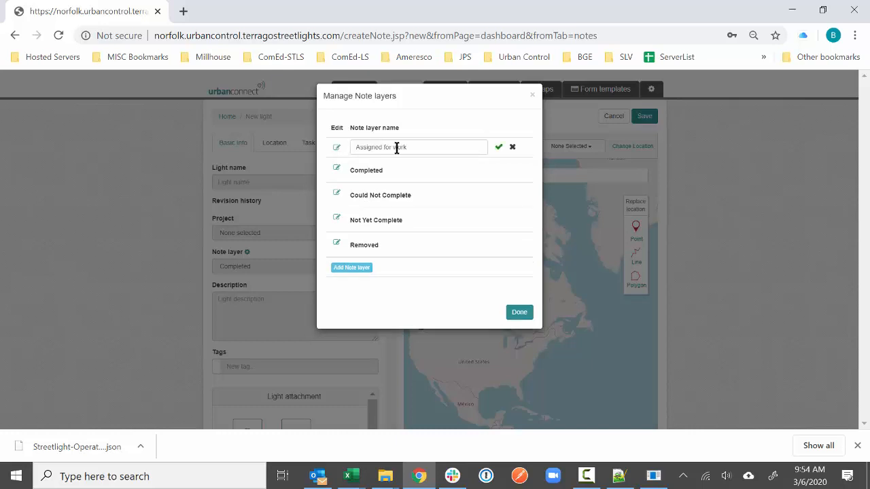
click(514, 146)
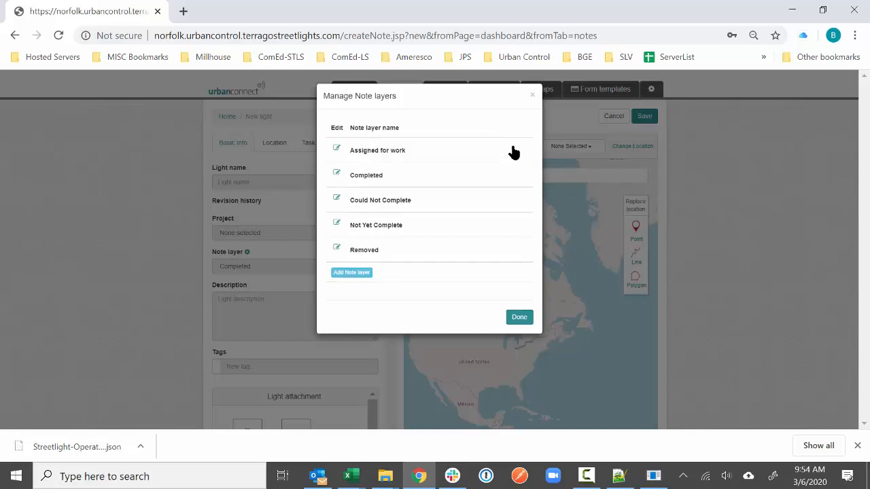
click(336, 148)
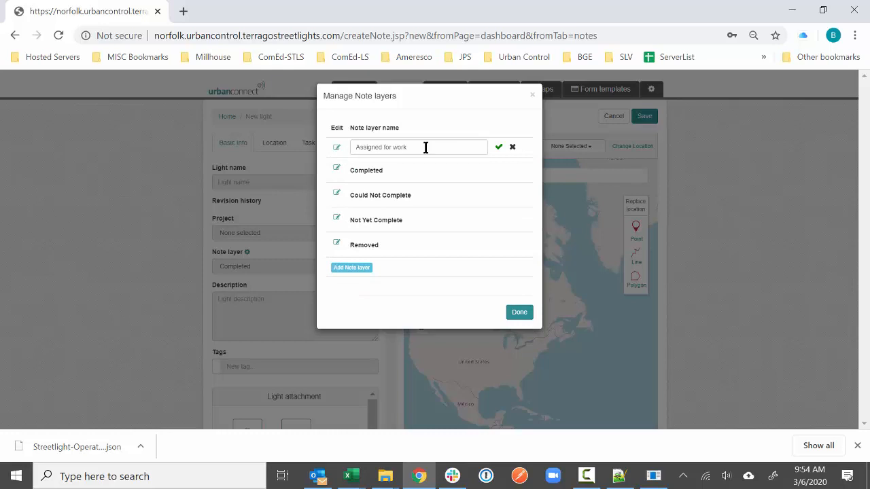
click(512, 148)
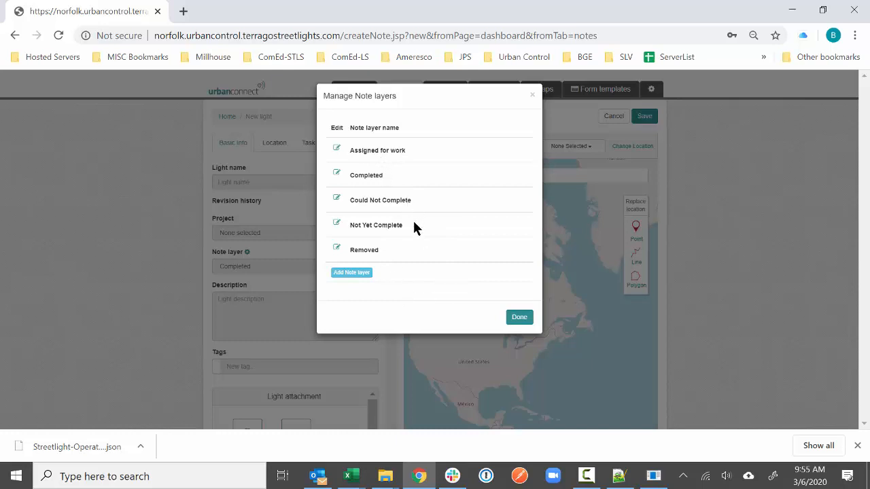
click(520, 318)
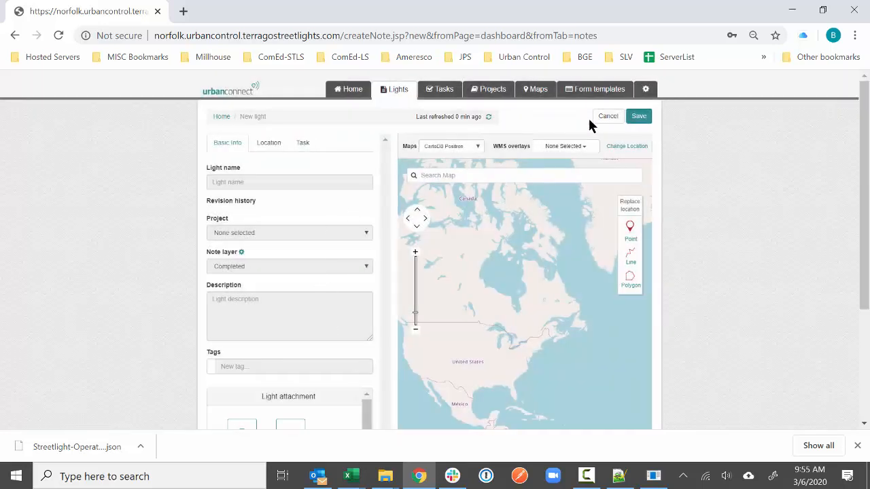
- Scroll through the Streetlight Operations form template, then go back to the home dashboard
click(598, 95)
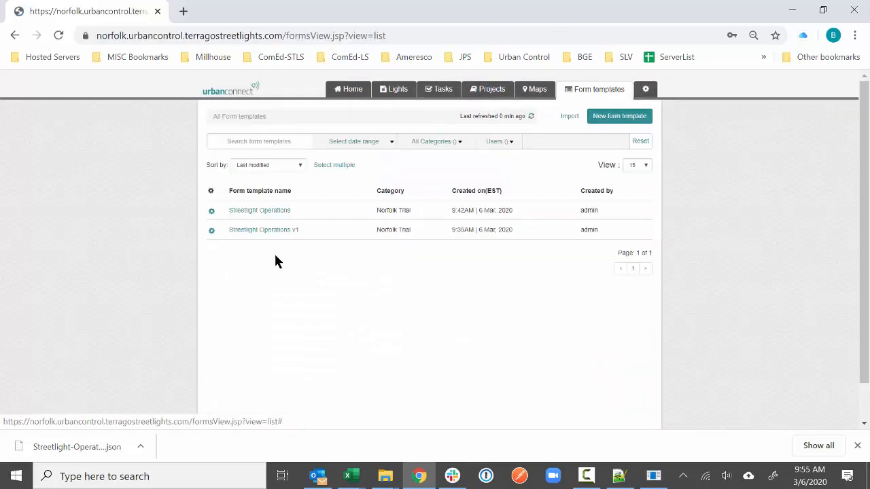
click(285, 212)
scroll(291, 219, down, 10)
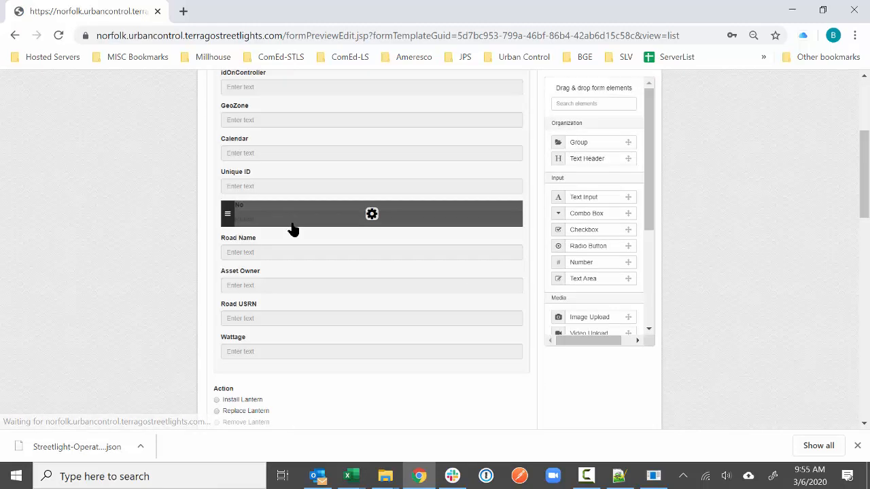
scroll(291, 232, down, 8)
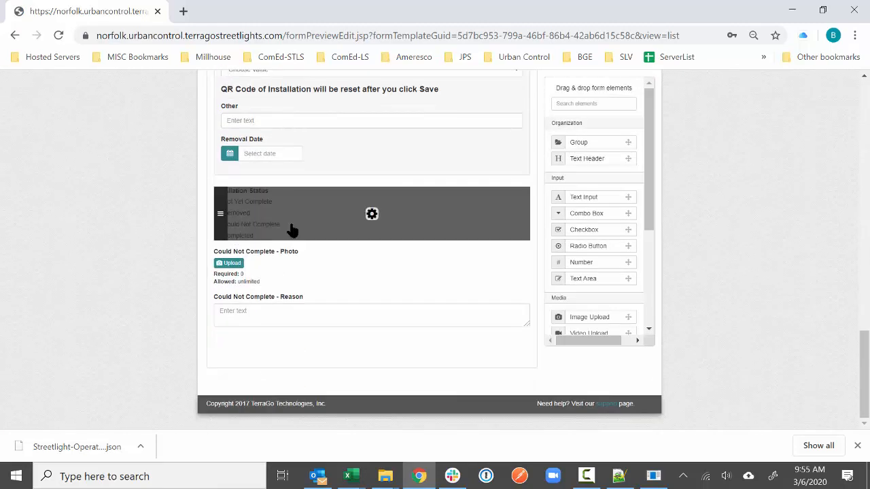
scroll(291, 230, up, 18)
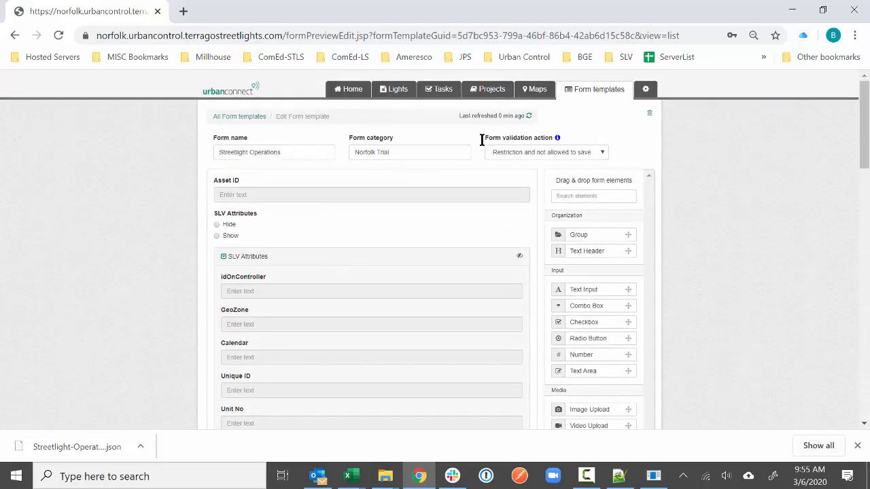
click(350, 89)
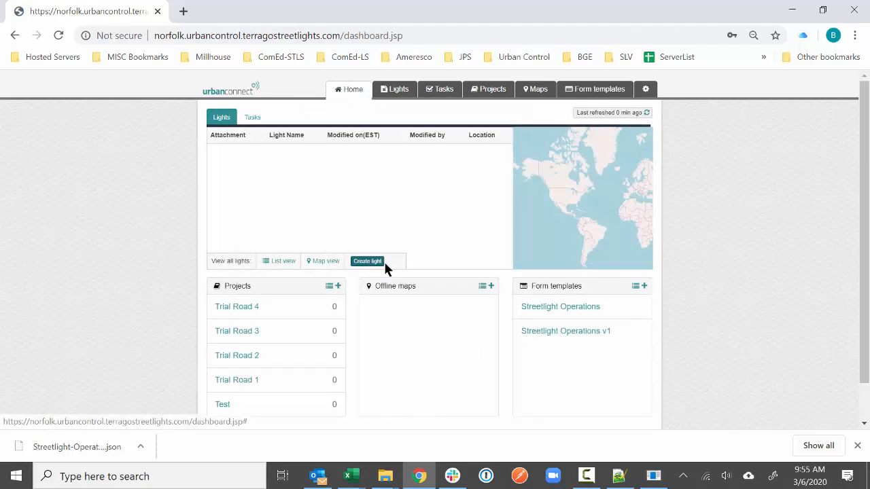
- Dismiss the download bar and check the AnyConnect VPN connection to secure.terragotech.com
click(857, 445)
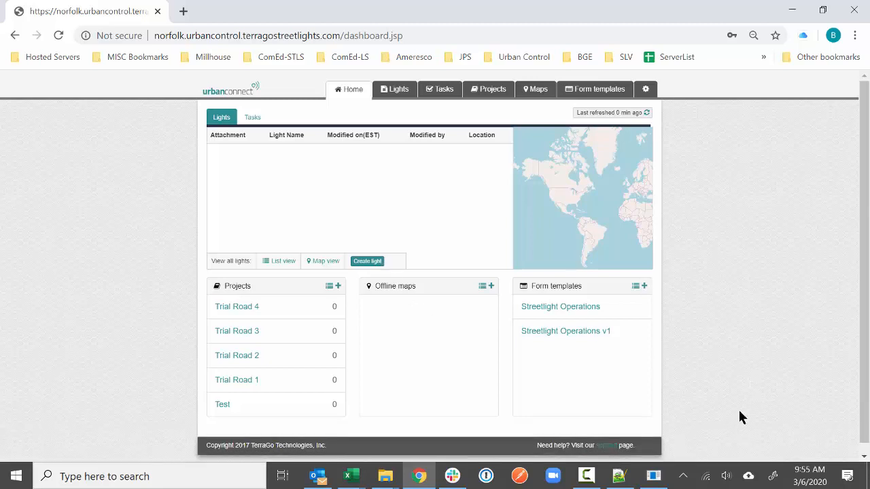
click(683, 476)
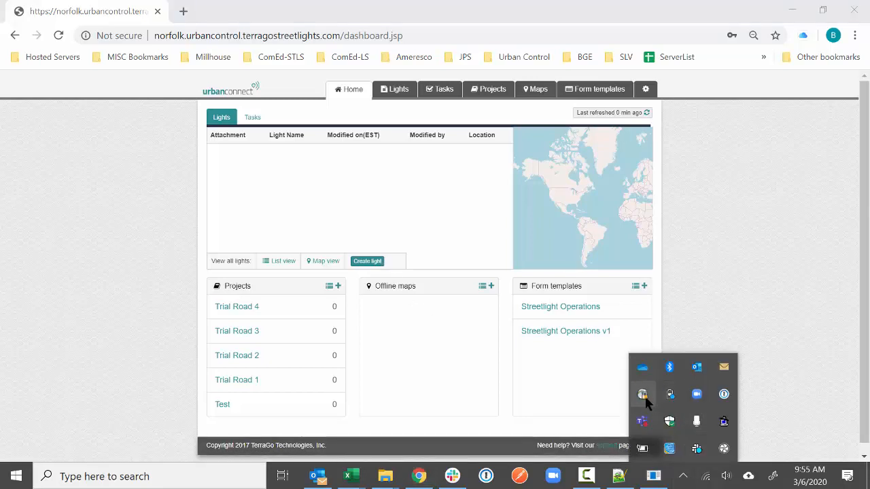
click(643, 395)
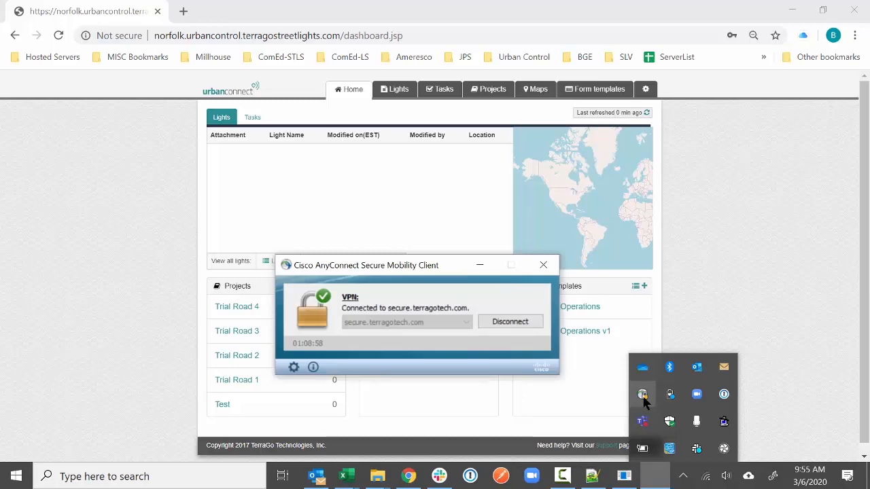
click(543, 266)
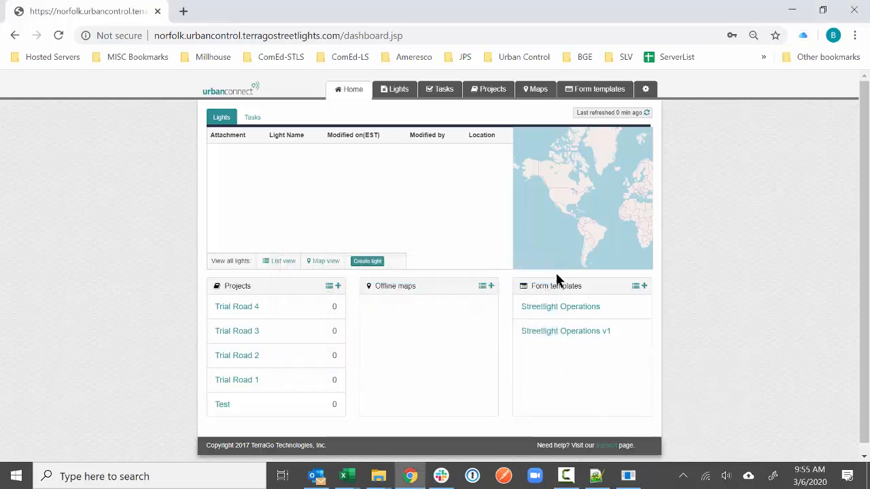
- Launch PuTTY through Windows search
click(208, 480)
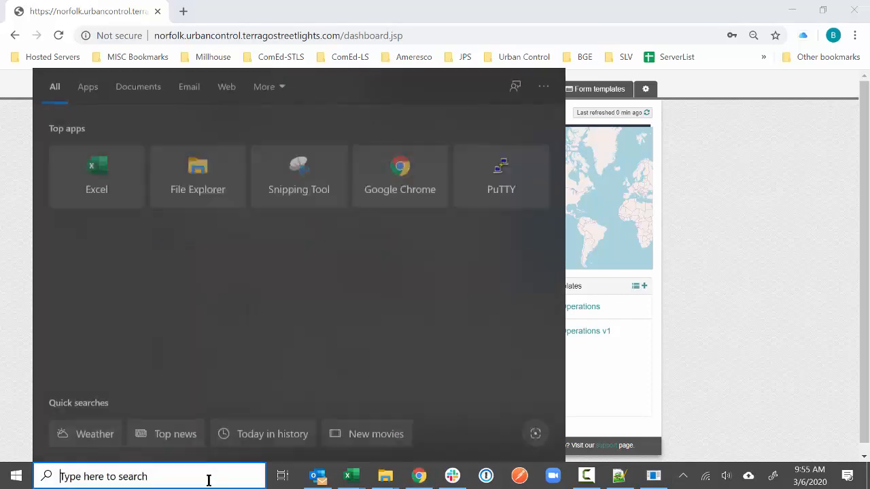
text(putt)
key(Return)
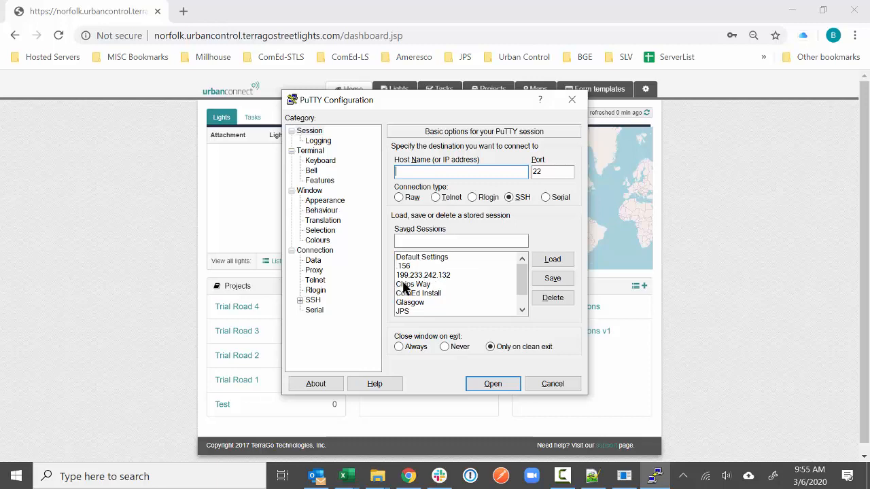
- Load the saved Chips Way session in PuTTY and open the connection
click(403, 286)
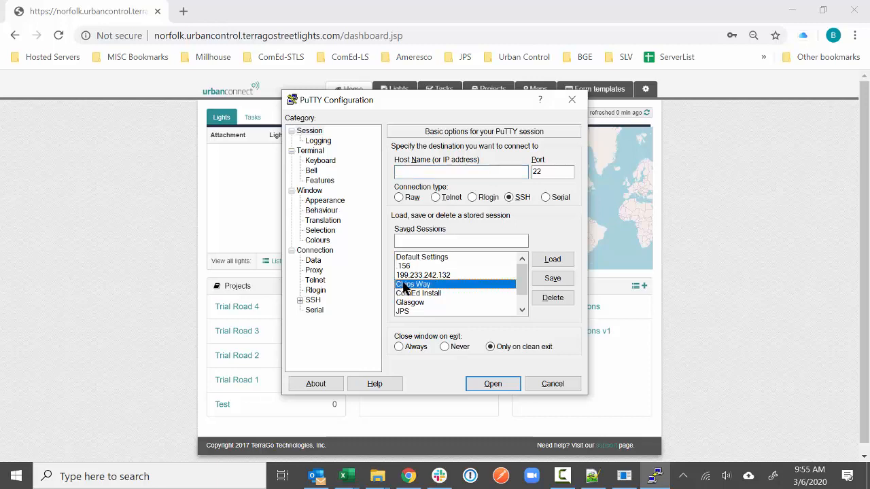
click(552, 259)
click(491, 385)
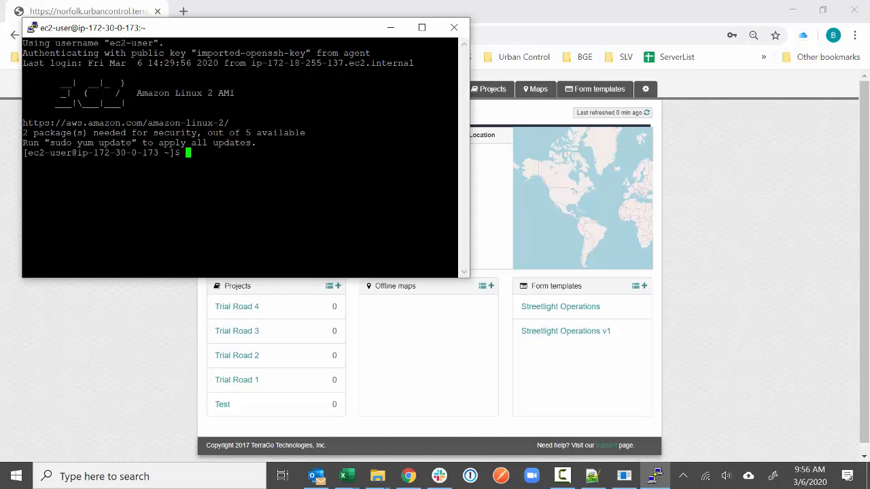
text(ssh -)
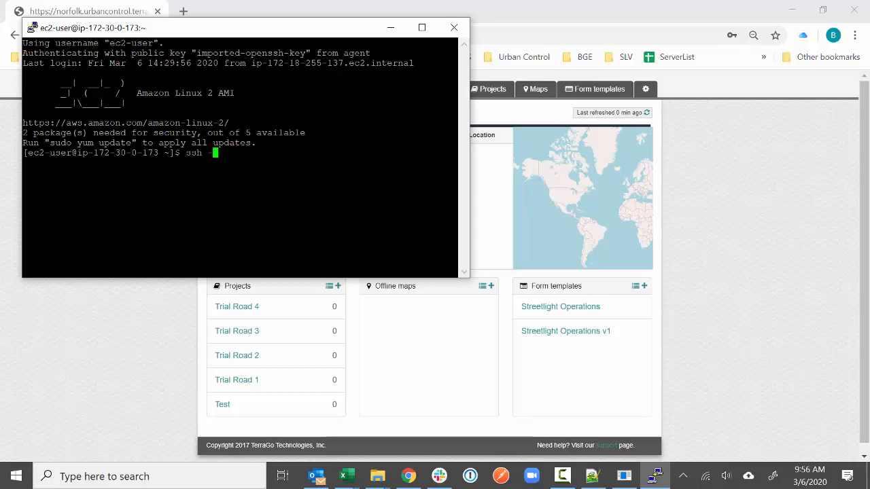
text(A centos@)
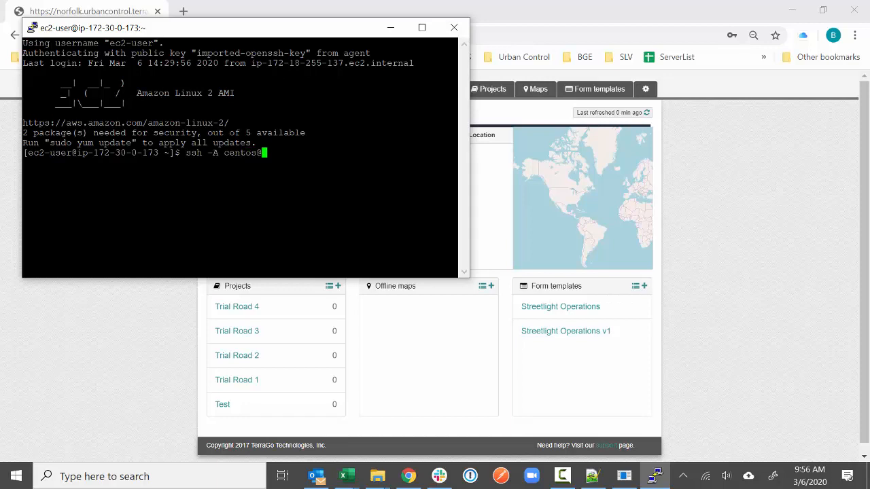
text(sn)
key(BackSpace)
key(BackSpace)
text(norfolk)
key(BackSpace)
key(BackSpace)
key(BackSpace)
key(BackSpace)
key(BackSpace)
key(BackSpace)
key(BackSpace)
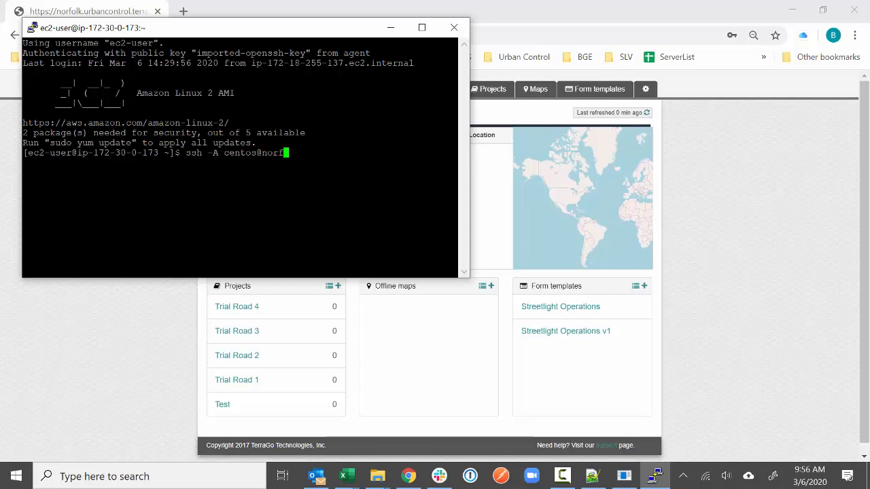
text(ucnorfolk.tgo)
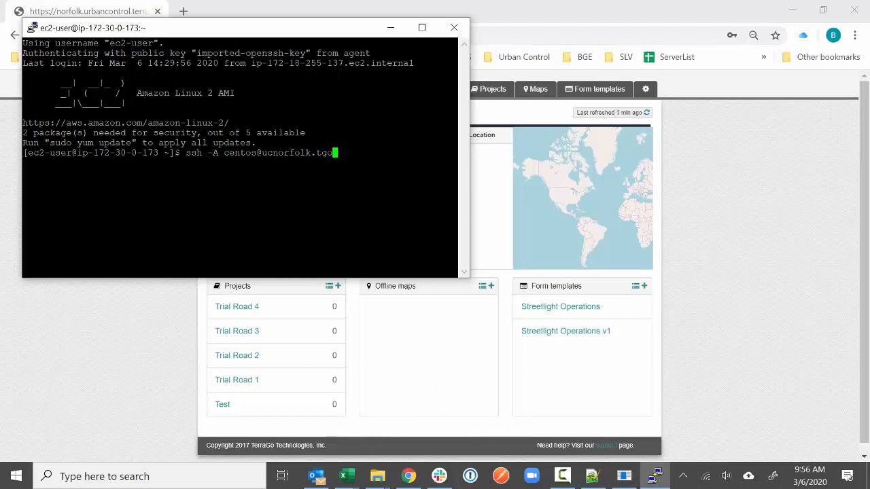
- Look up and select the uc server host names in 1Password's Production Infrastructure note
click(460, 476)
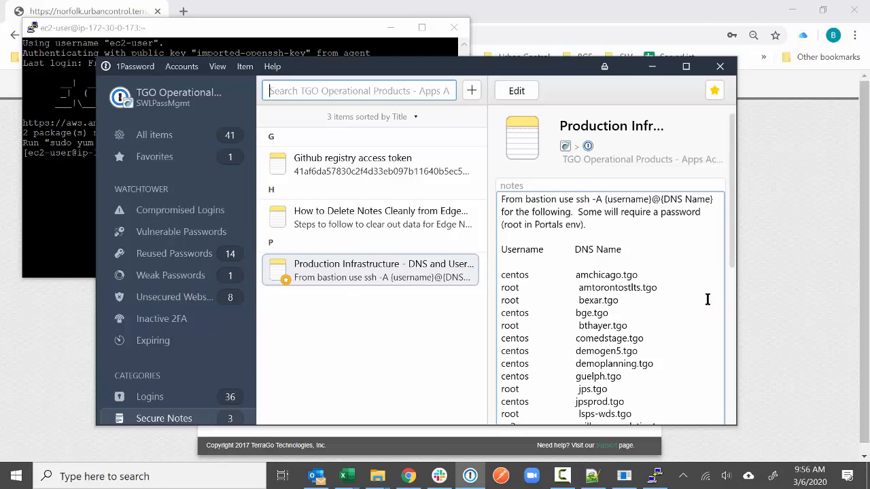
scroll(706, 299, down, 5)
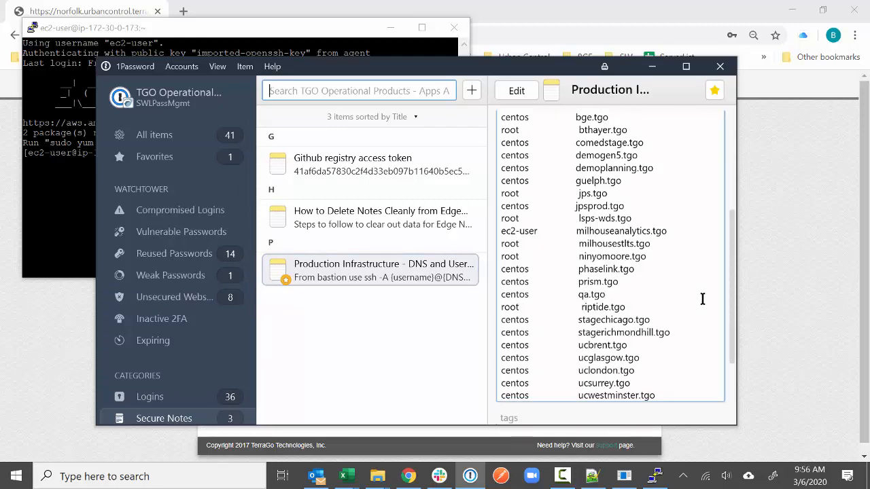
scroll(651, 382, down, 1)
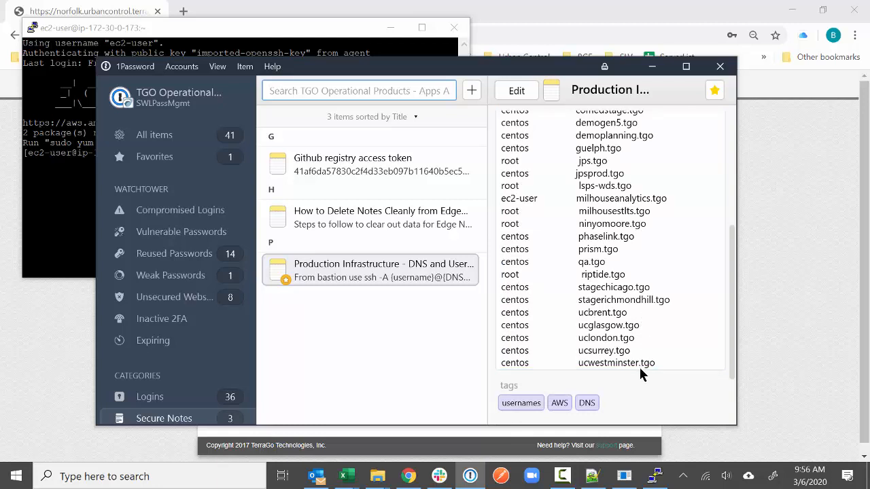
drag(655, 360, 578, 314)
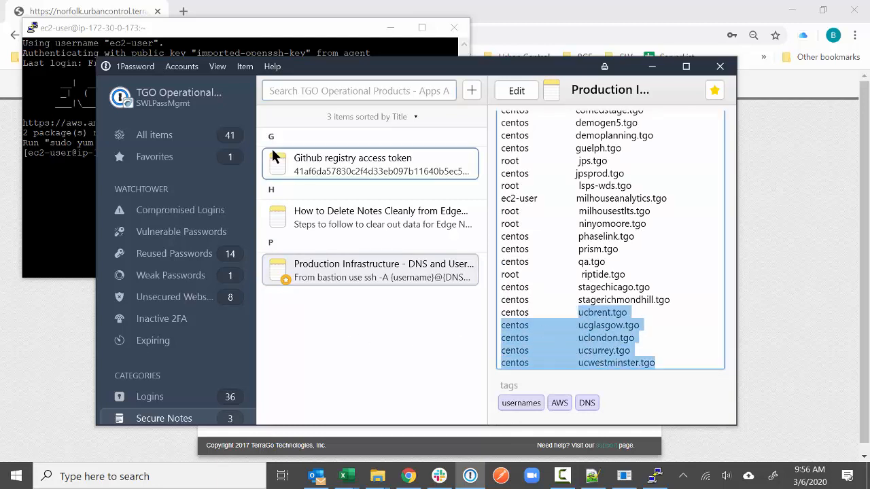
click(273, 34)
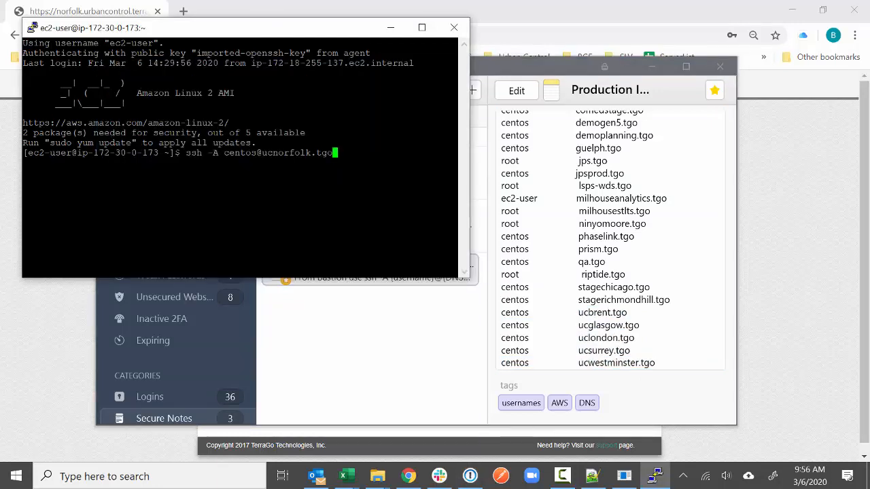
- SSH into ucnorfolk.tgo, switch to postgres, start psql and connect to terragoedge
key(Return)
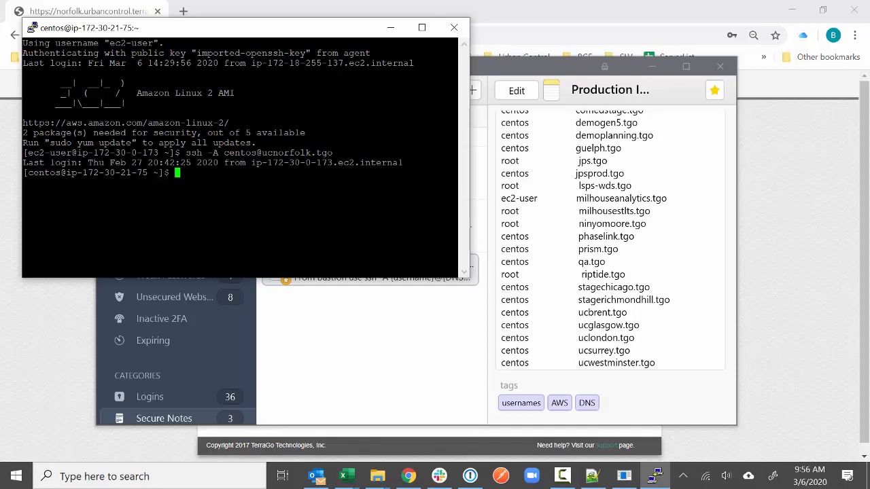
text(sudo su postgres)
key(Return)
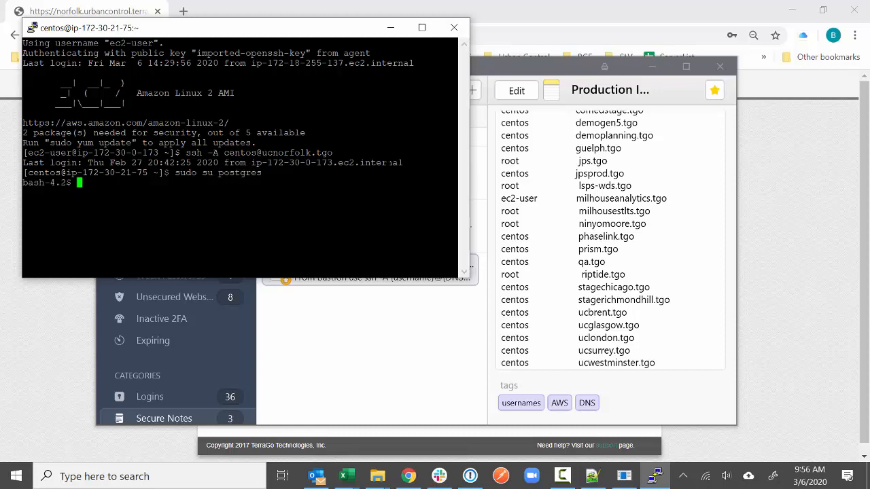
text(psql)
key(Return)
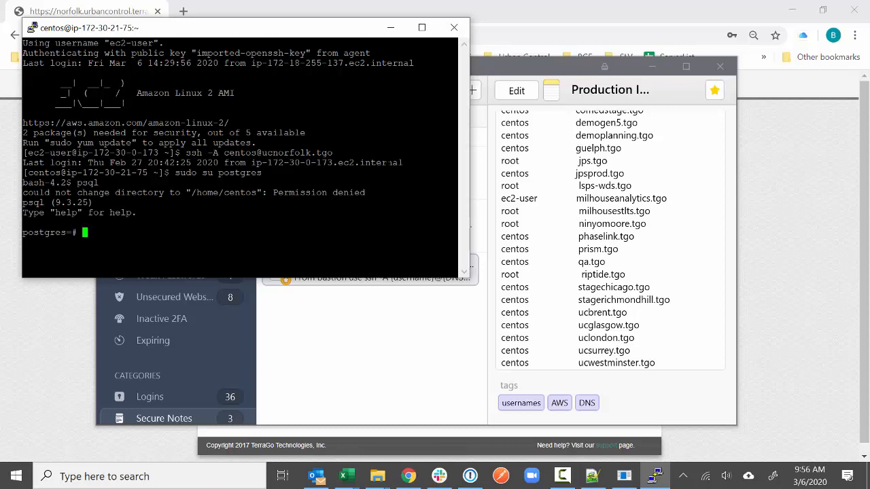
text(\c Terr)
key(BackSpace)
key(BackSpace)
key(BackSpace)
key(BackSpace)
text(ter)
key(BackSpace)
key(BackSpace)
key(BackSpace)
text(terragoedge;)
key(Return)
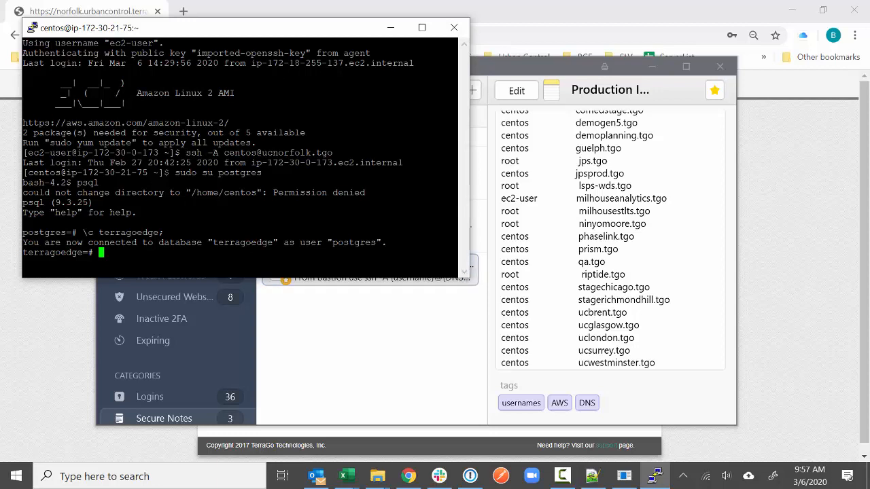
- Run select * from groups; and select the Not Yet Complete group's ID
text(select * from groups)
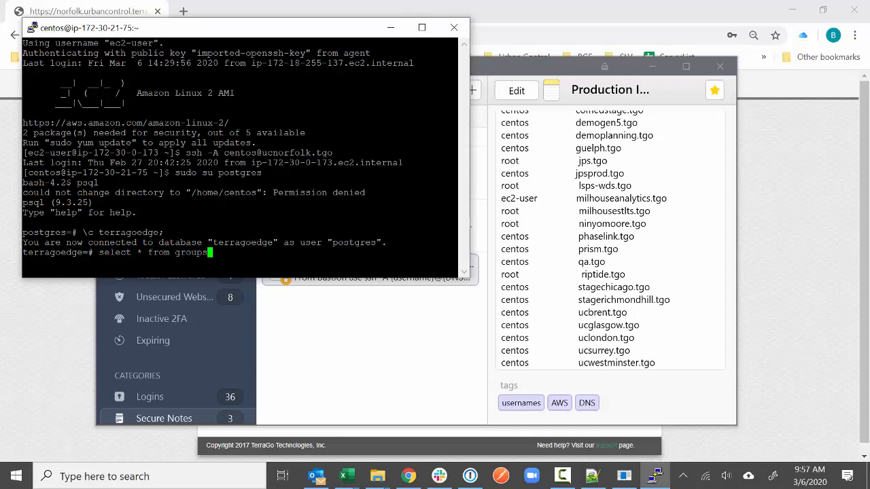
text(;)
key(Return)
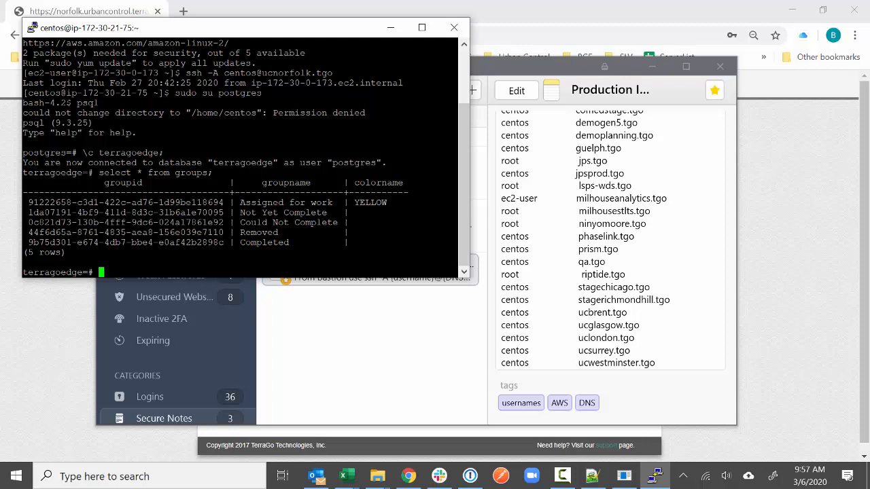
drag(224, 212, 31, 214)
key(super+c)
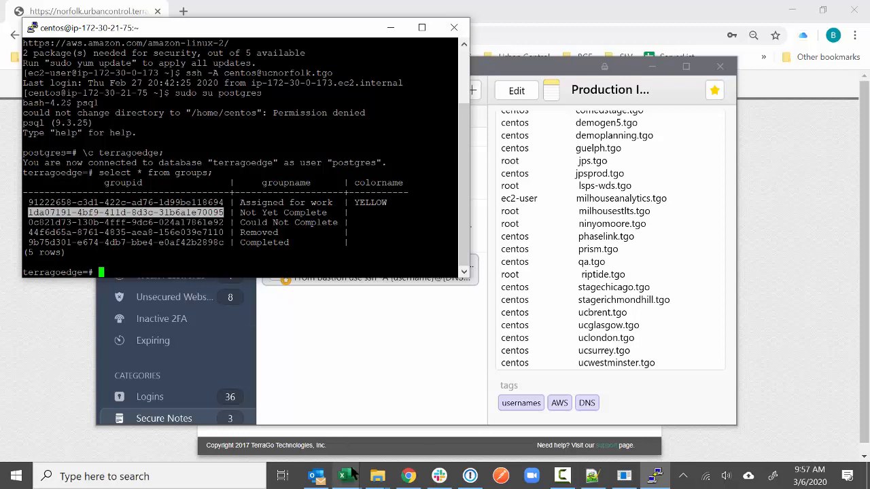
- Paste the copied GUID into cell V2 of the Norfolk Trial Inventory workbook and autofit column V
click(343, 475)
click(287, 416)
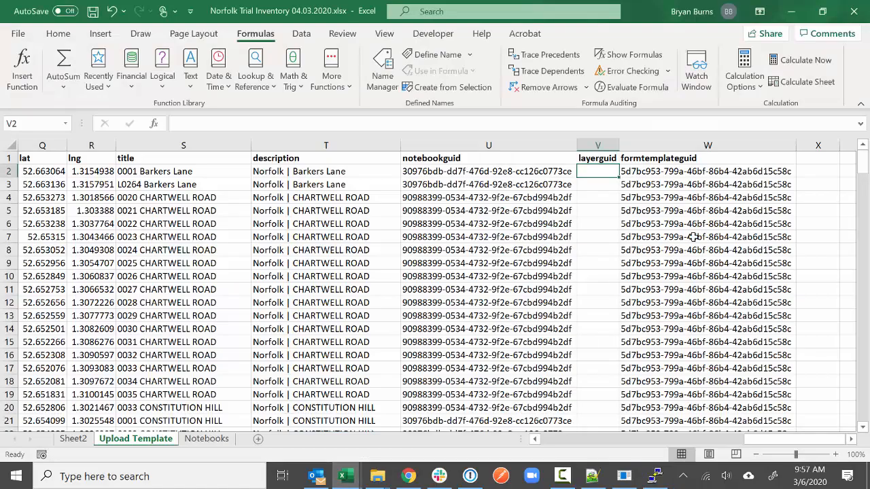
right_click(588, 170)
click(624, 141)
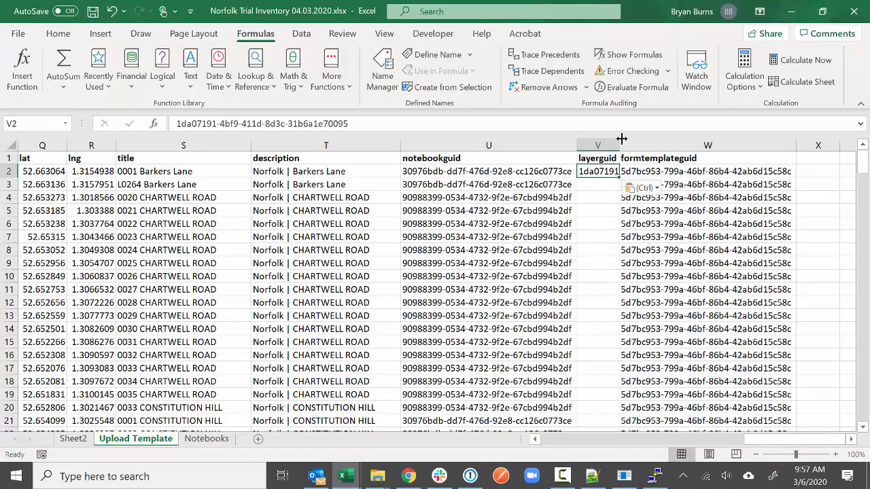
double_click(620, 144)
- Fill GUID 1da07191-4bf9-411d-8d3c-31b6a1e70095 down the layerguid column as copied cells
double_click(752, 177)
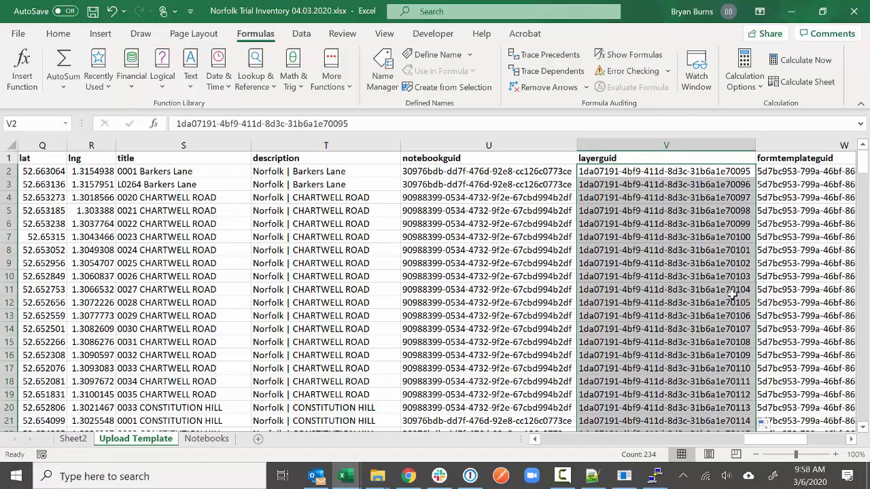
click(770, 429)
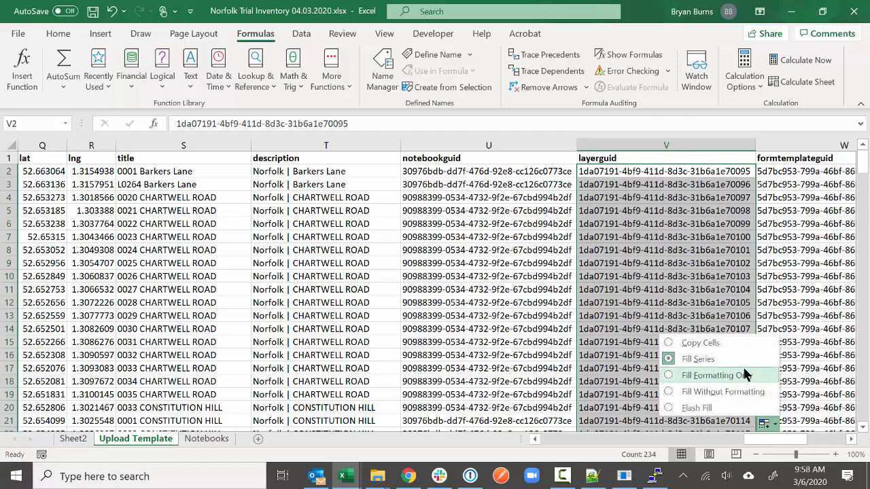
click(742, 346)
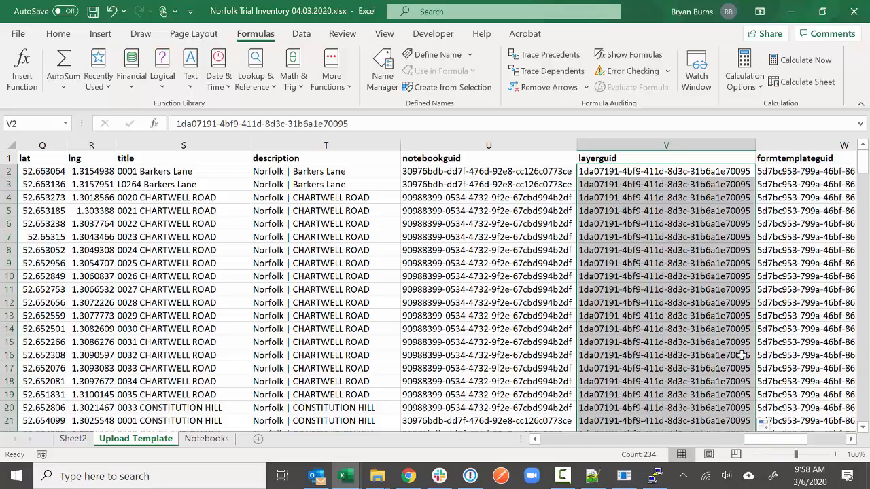
click(740, 355)
drag(766, 440, 523, 430)
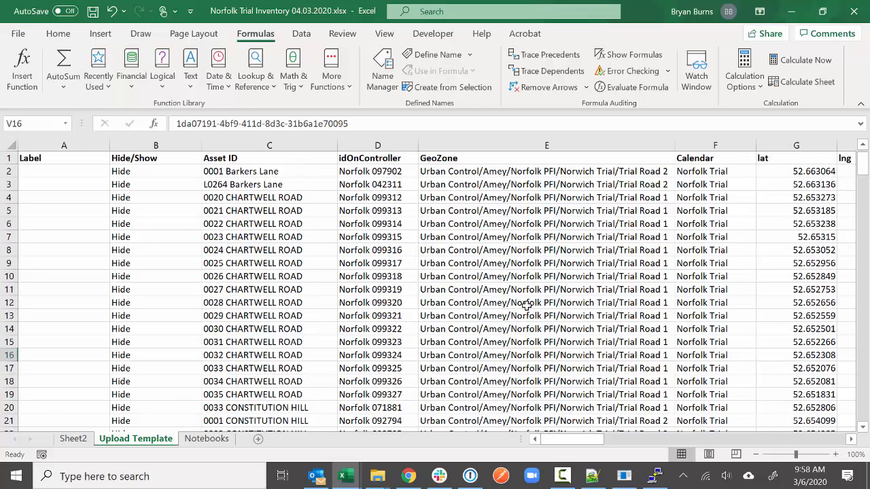
- Insert a blank row 1 above the column headers and enter ID in cell A1
drag(576, 444, 706, 443)
drag(447, 145, 748, 145)
click(708, 279)
drag(779, 443, 511, 413)
click(8, 157)
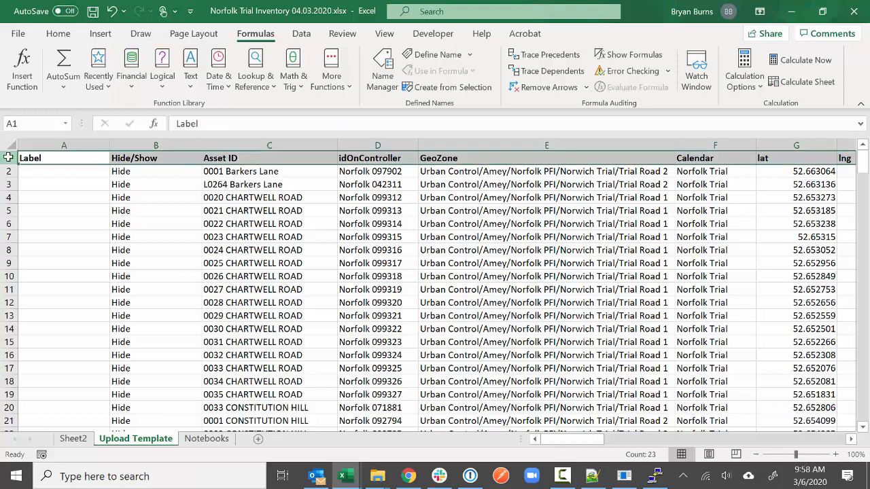
right_click(13, 159)
click(42, 277)
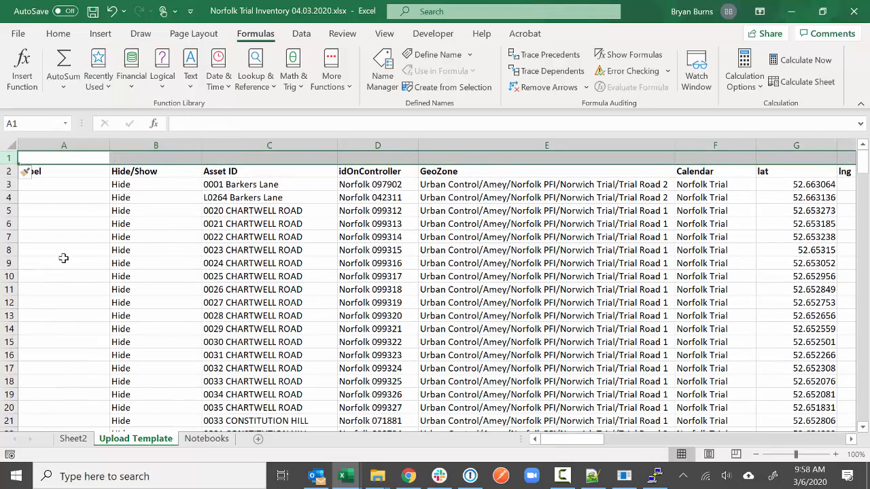
click(83, 158)
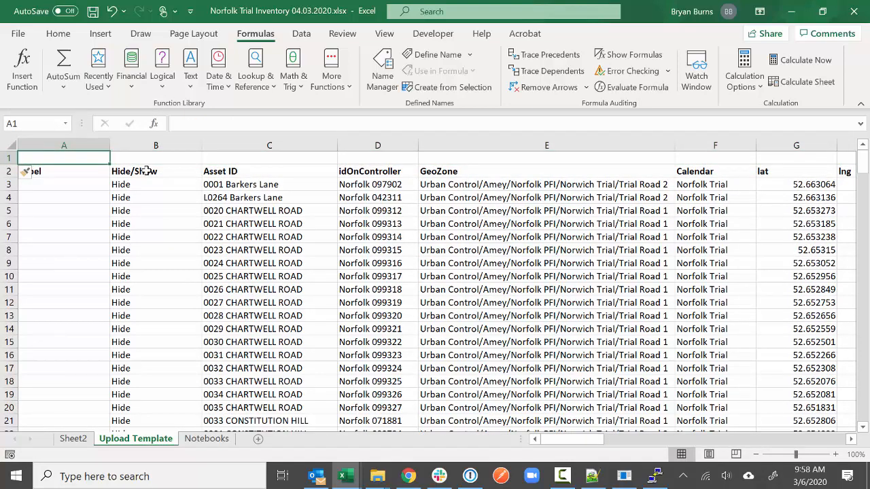
text(ID)
key(Tab)
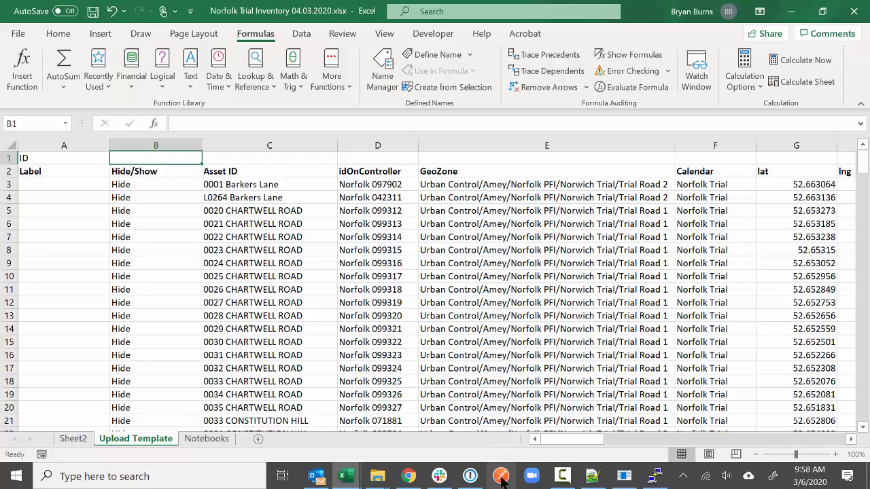
- Close all five Postman request tabs, including .160 Token Request, and open a blank request
click(501, 478)
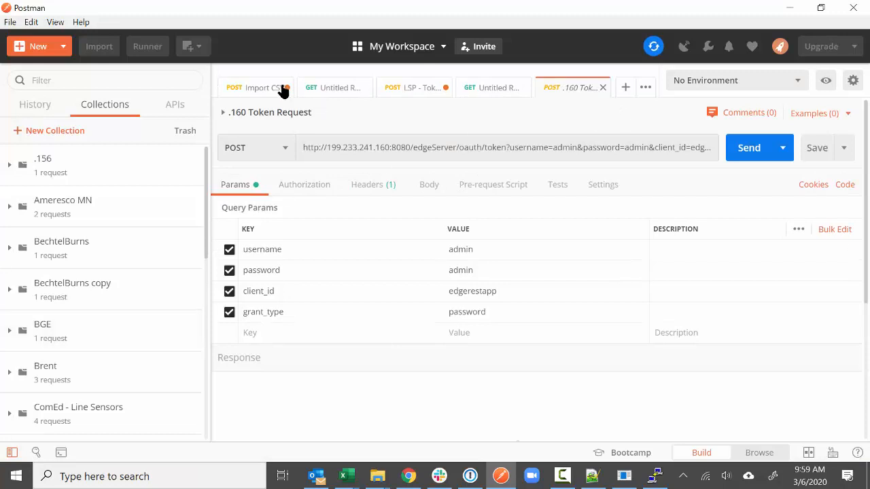
click(287, 88)
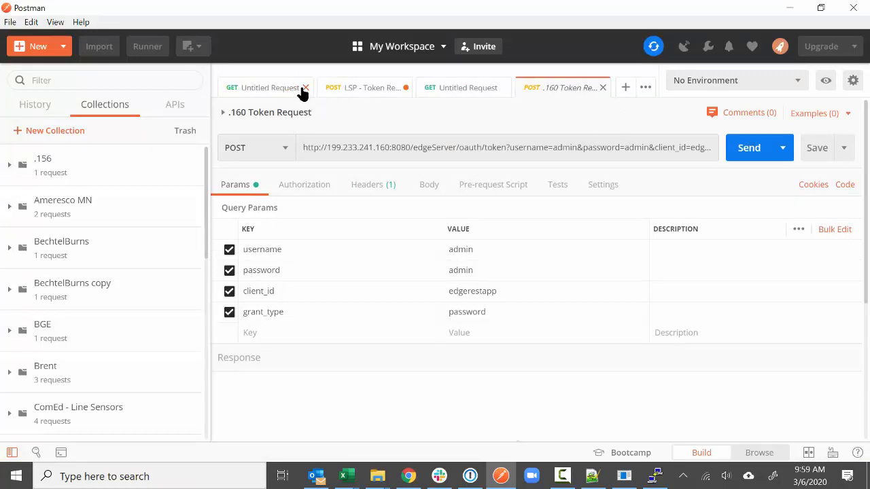
click(304, 89)
click(341, 89)
click(358, 88)
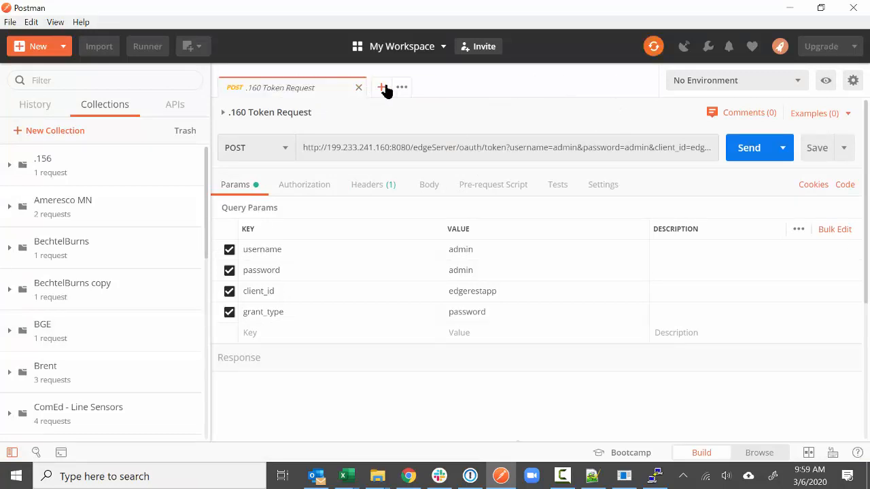
click(357, 87)
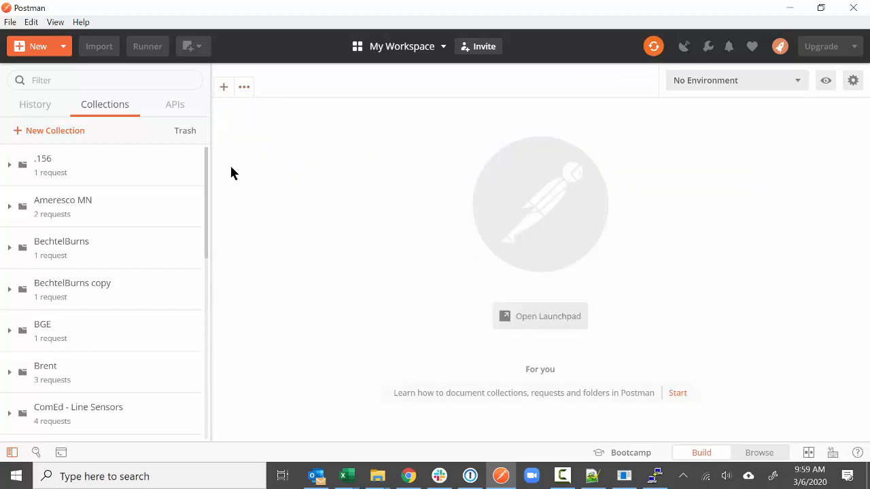
click(225, 89)
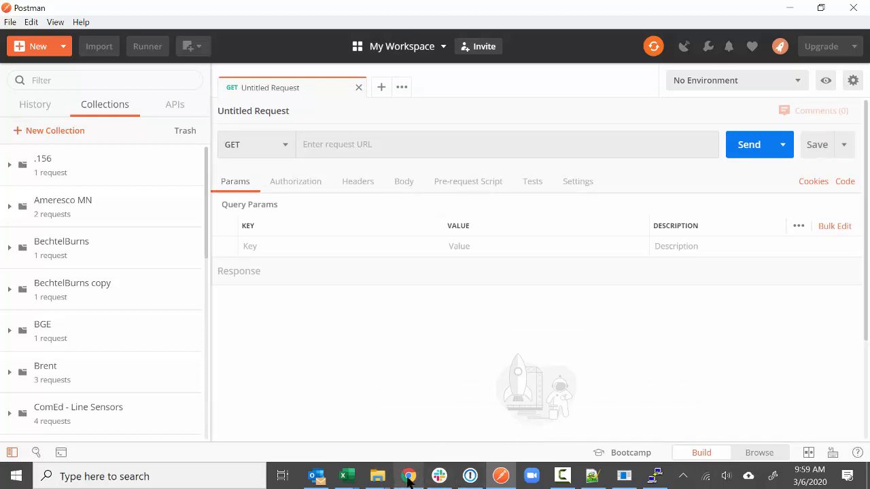
mouse_move(409, 480)
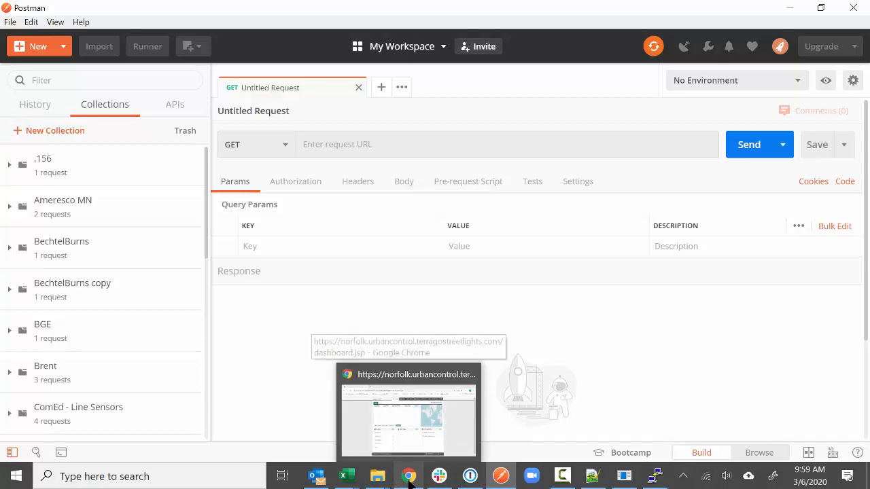
click(408, 480)
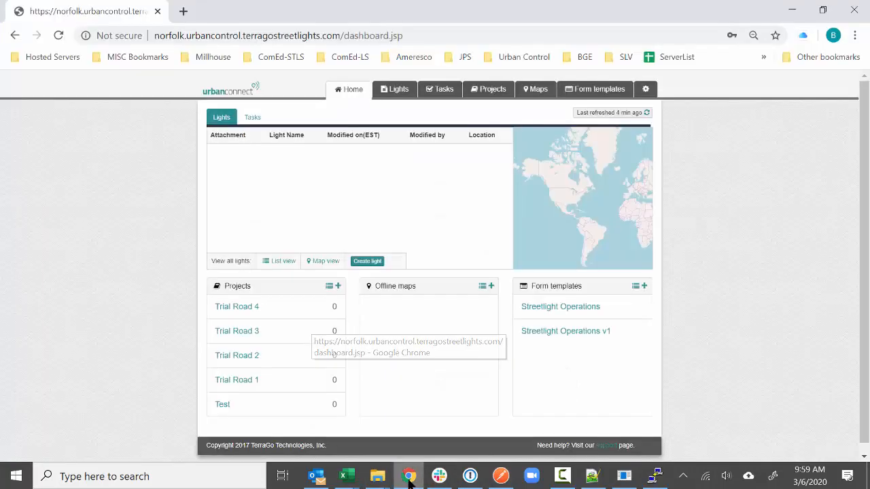
click(180, 37)
click(281, 37)
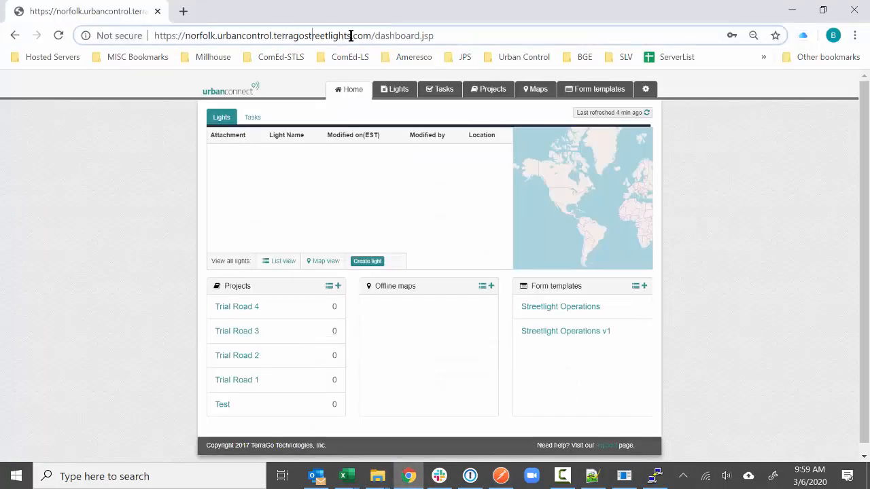
drag(372, 35, 133, 34)
key(ctrl+c)
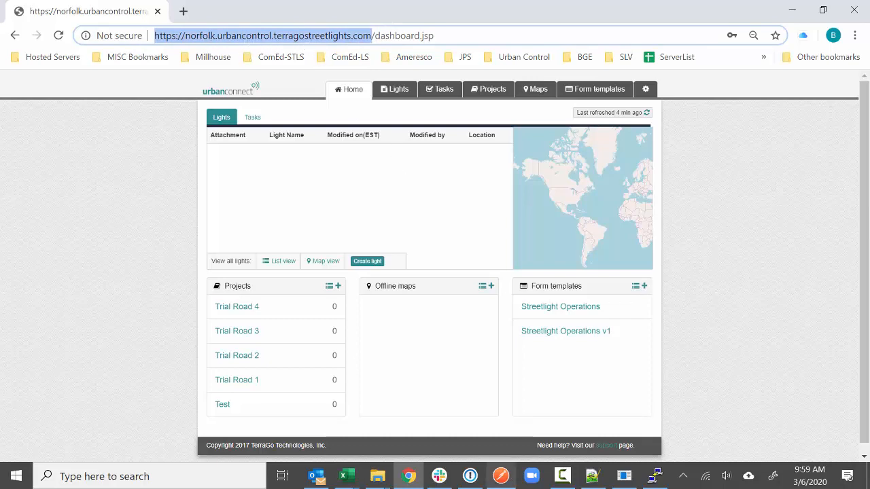
click(511, 479)
click(430, 144)
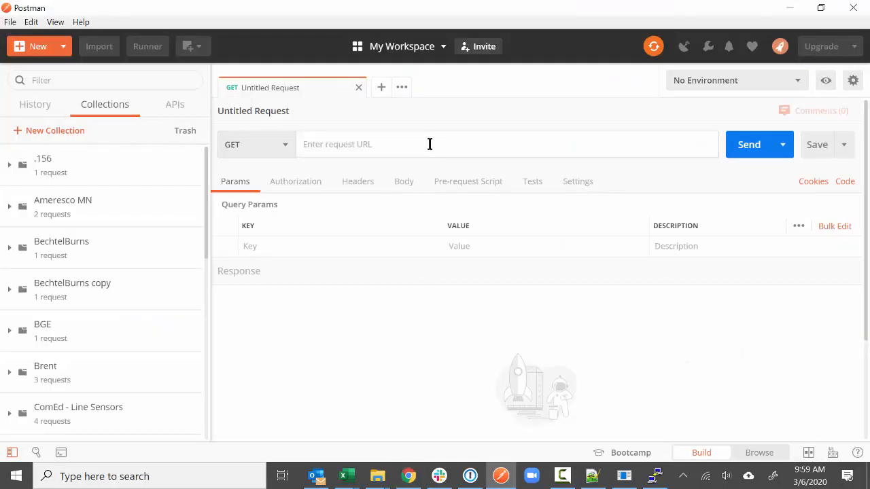
- Paste the Norfolk address and append the existing token request's oauth/token query string
key(ctrl+v)
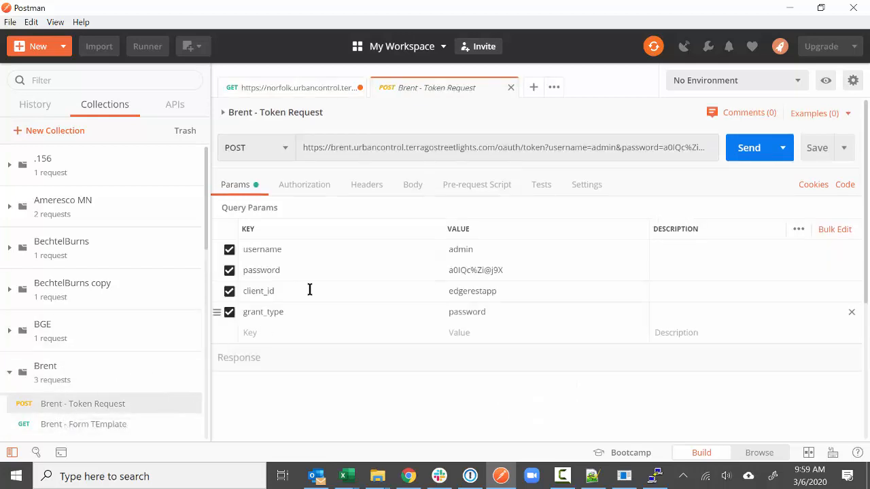
drag(498, 148, 669, 163)
key(ctrl+c)
click(286, 88)
click(569, 146)
key(ctrl+v)
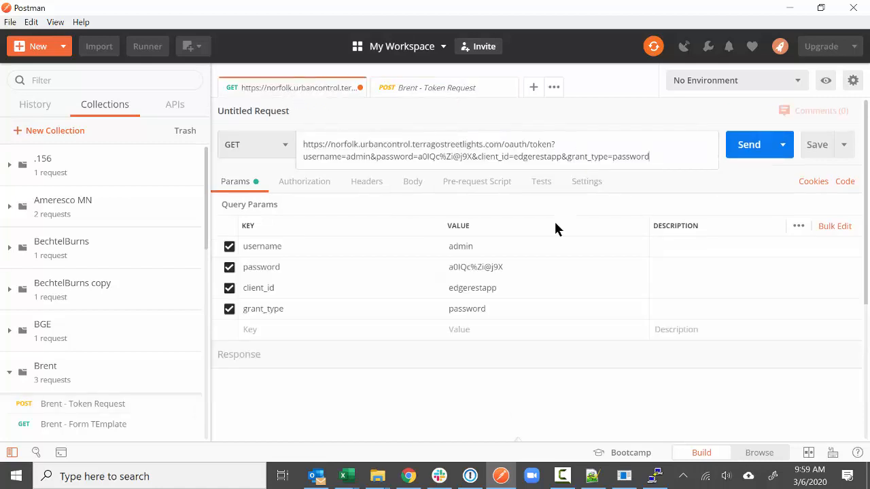
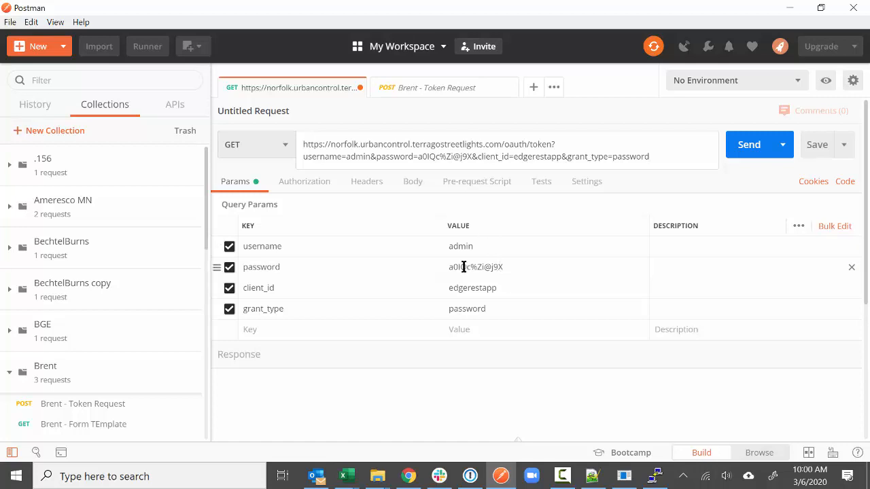
- Copy the Urbancontrol - norfolk login's password from 1Password
click(471, 476)
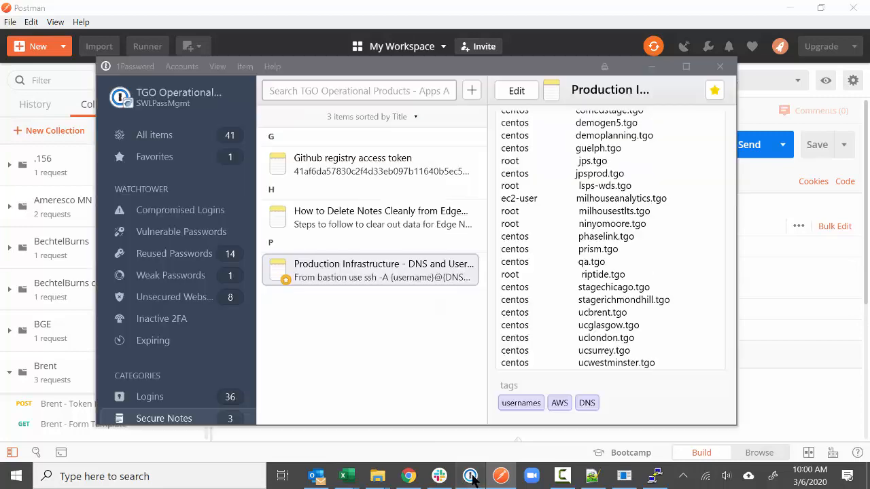
click(206, 401)
click(379, 89)
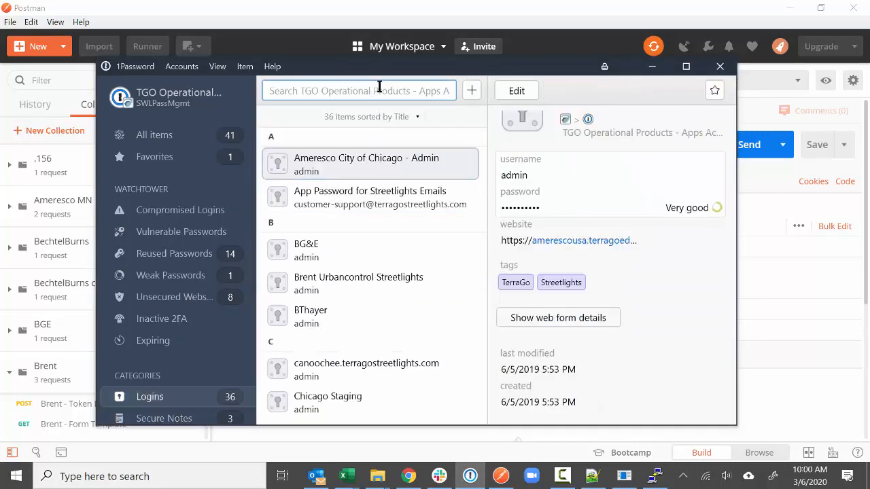
text(norfolk)
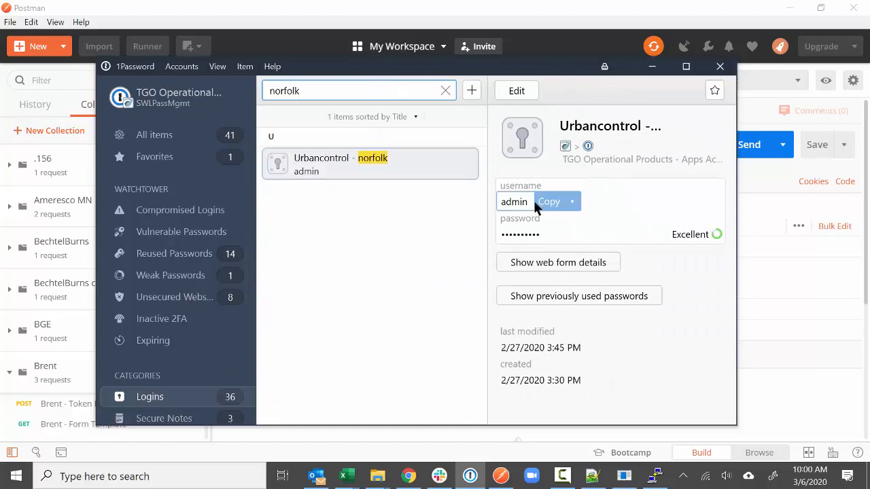
click(562, 234)
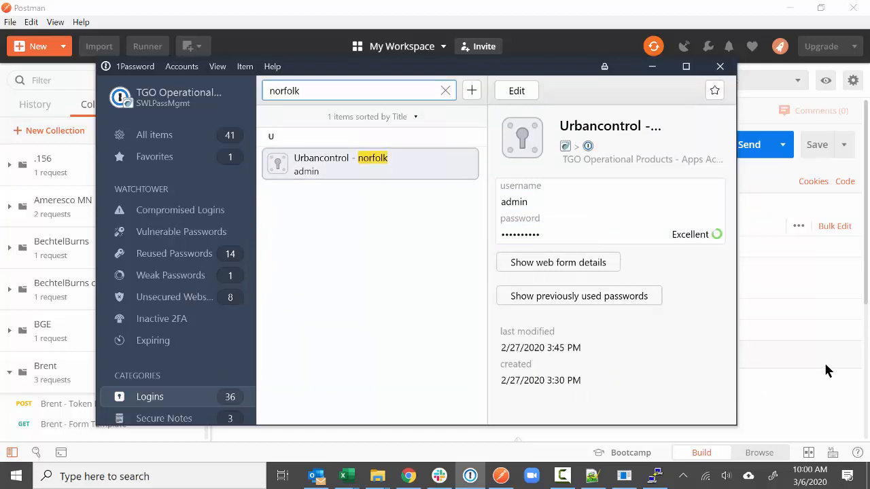
- Clear the old password value in Postman's token request
click(821, 361)
click(510, 267)
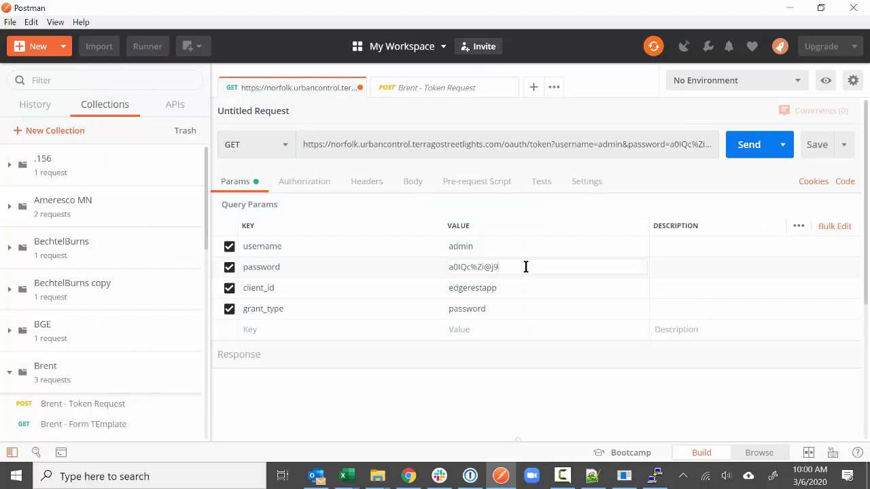
key(BackSpace)
key(BackSpace)
key(BackSpace)
key(BackSpace)
key(BackSpace)
key(BackSpace)
key(BackSpace)
key(BackSpace)
key(BackSpace)
- Paste the norfolk password, switch the token request to POST, and send it
key(ctrl+v)
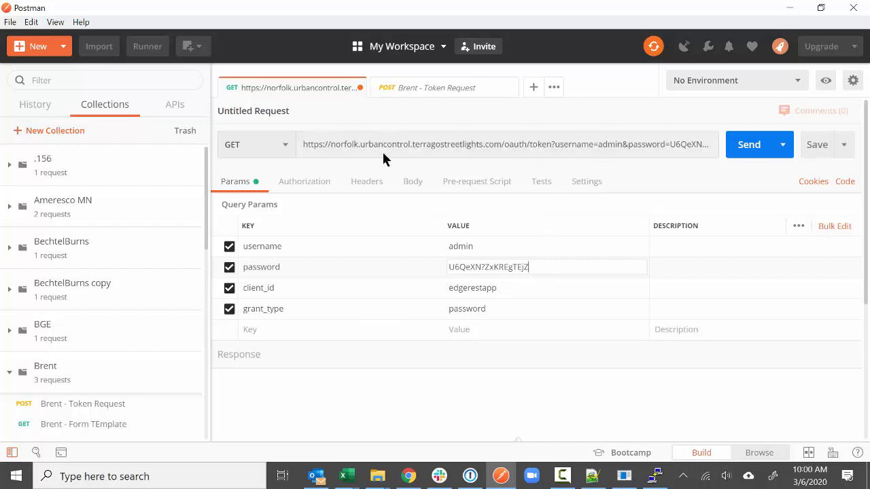
click(283, 146)
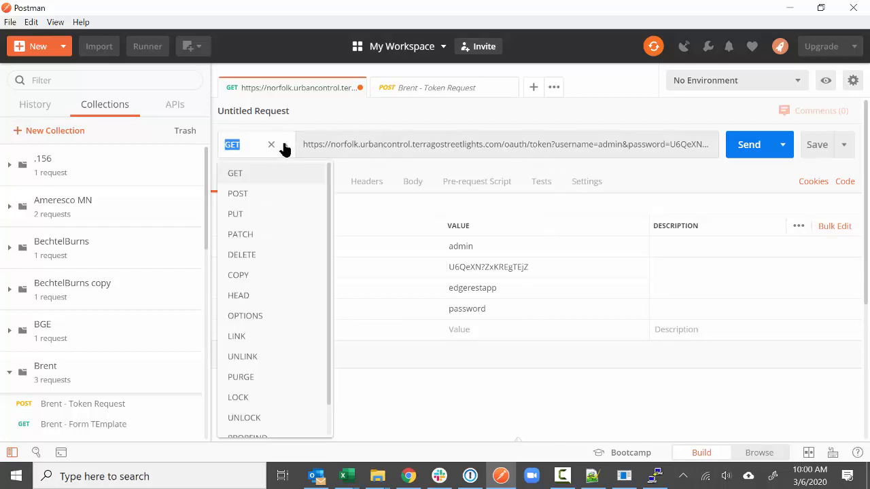
click(247, 195)
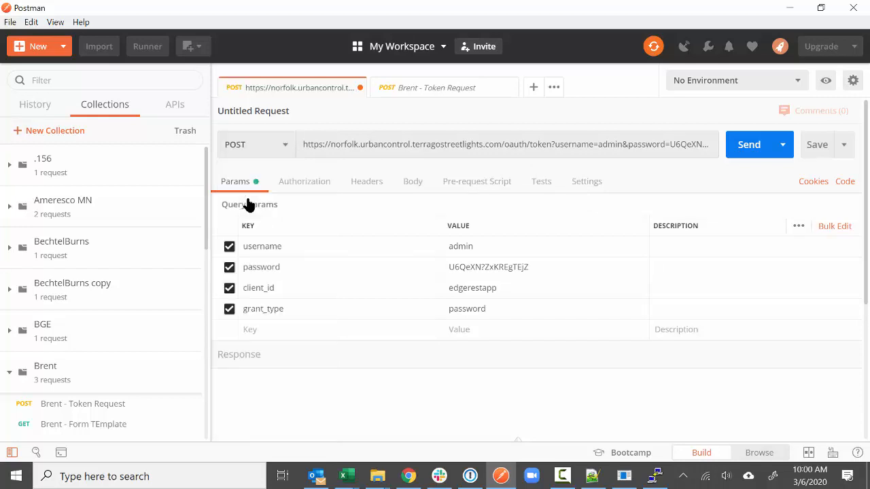
click(747, 145)
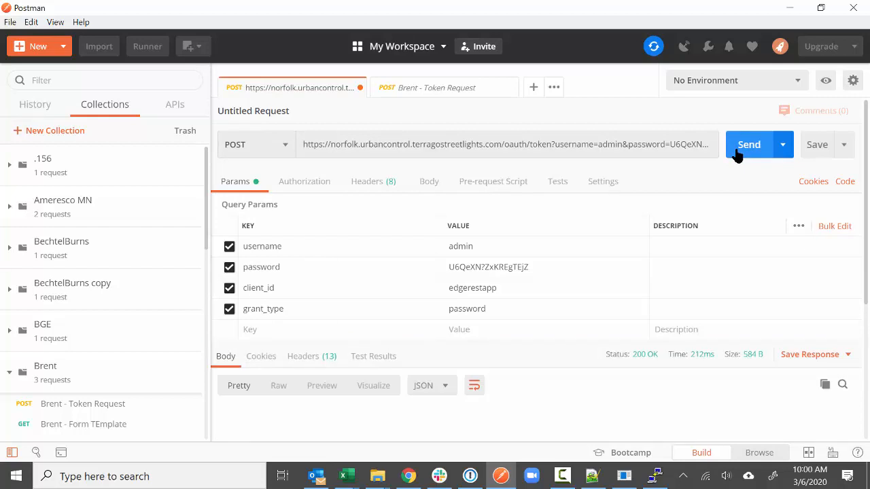
scroll(499, 329, down, 2)
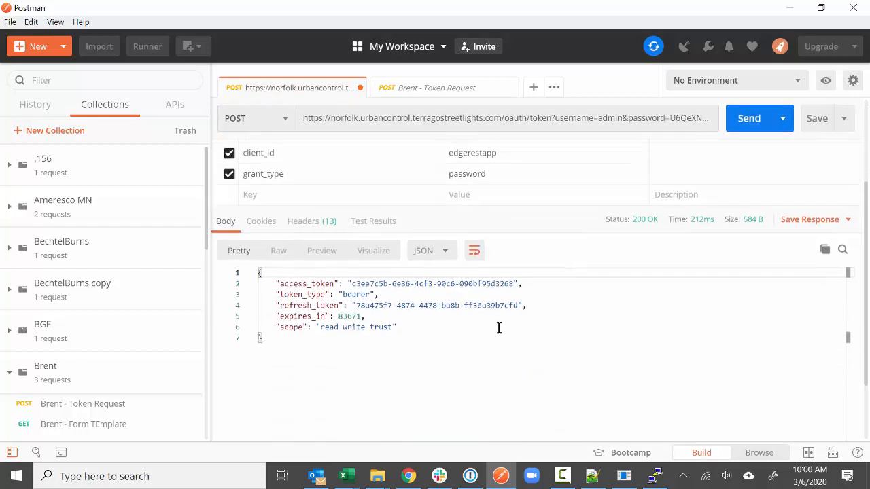
- Inspect the returned access_token and expires_in 83671, then close the Brent - Token Request tab
drag(352, 283, 515, 283)
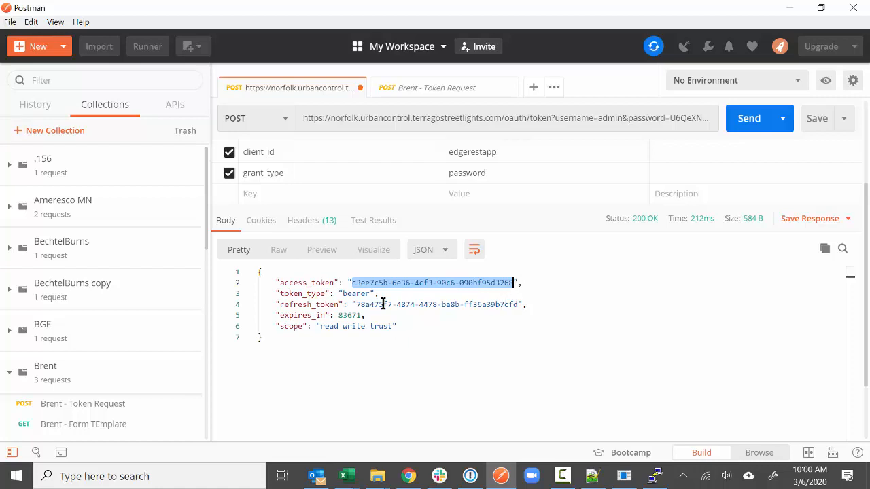
click(353, 282)
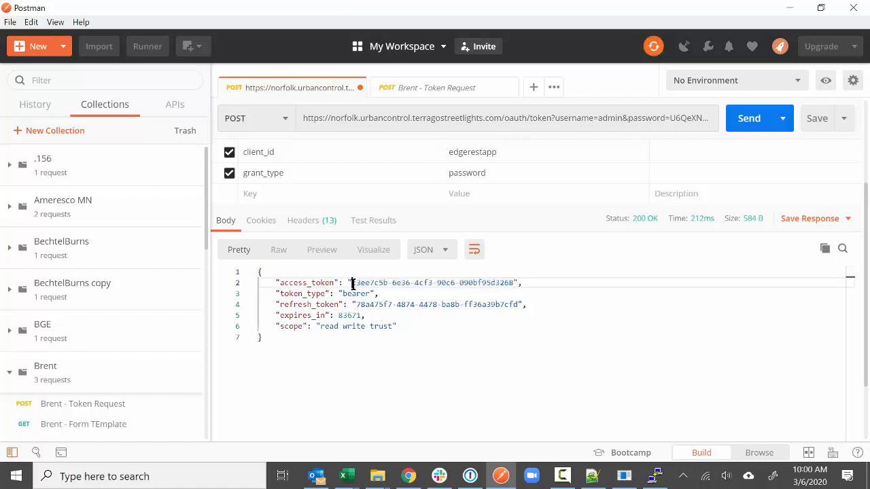
drag(353, 282, 511, 282)
drag(339, 315, 367, 316)
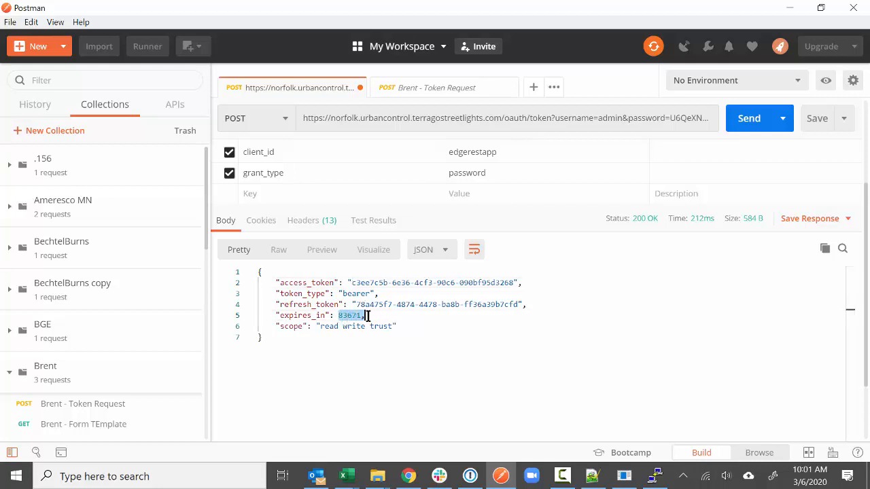
click(365, 316)
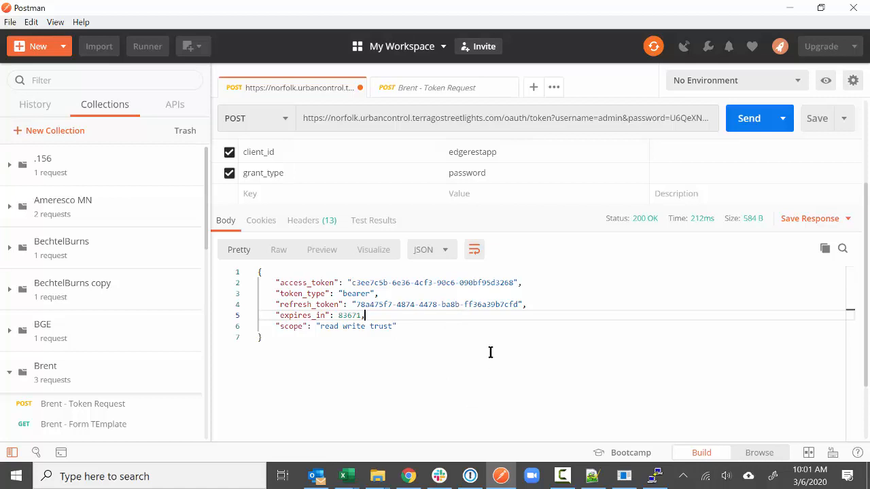
scroll(478, 353, up, 1)
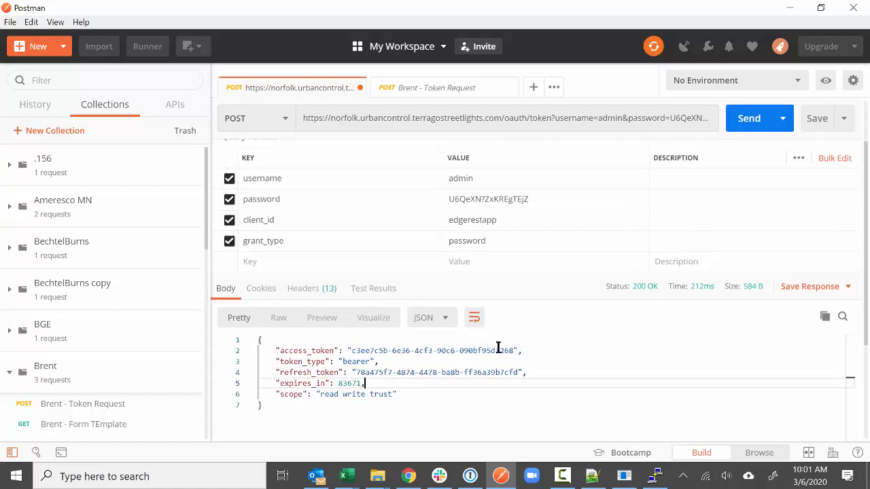
click(510, 88)
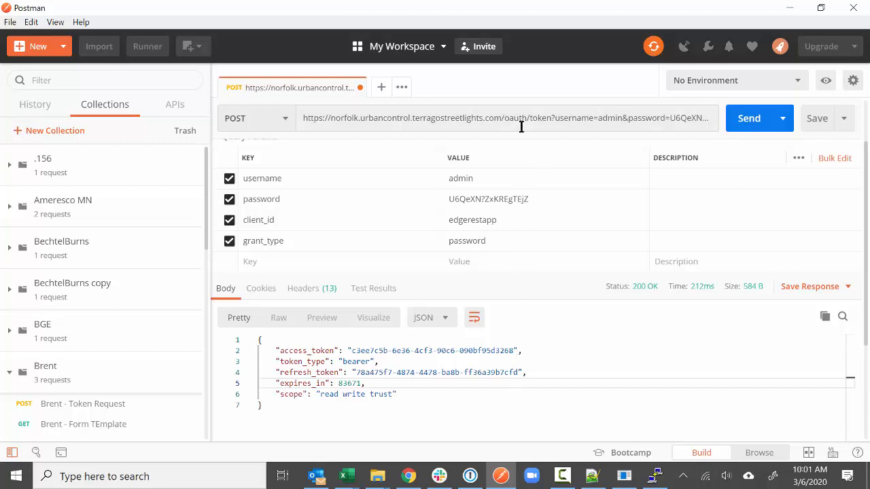
- Save the token request as 'Norfolk - Token' in a newly created Norfolk collection
click(846, 121)
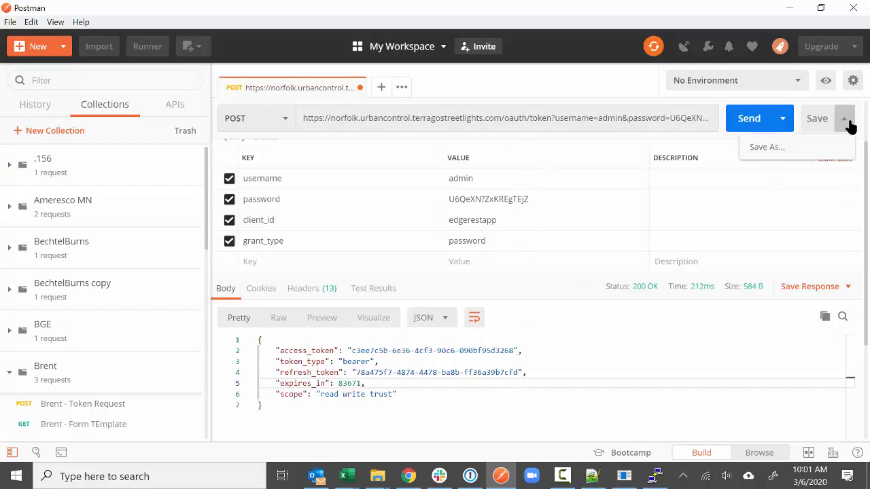
click(815, 151)
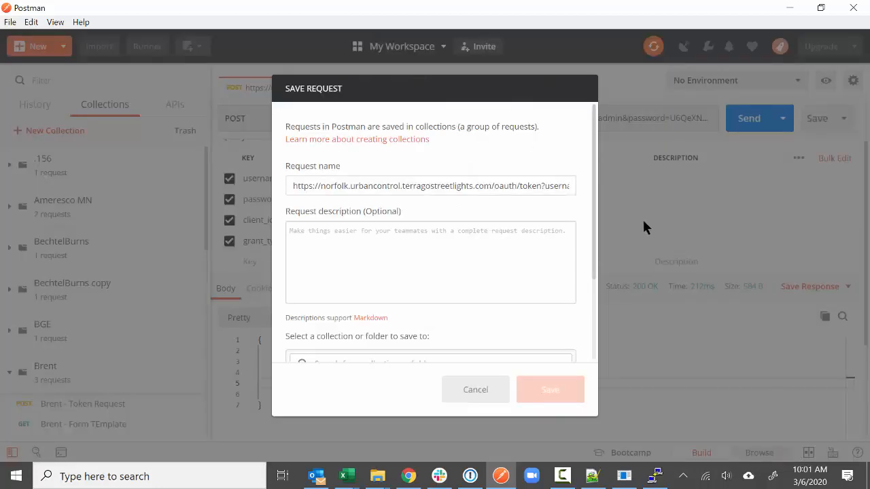
triple_click(450, 185)
text(Norfolk)
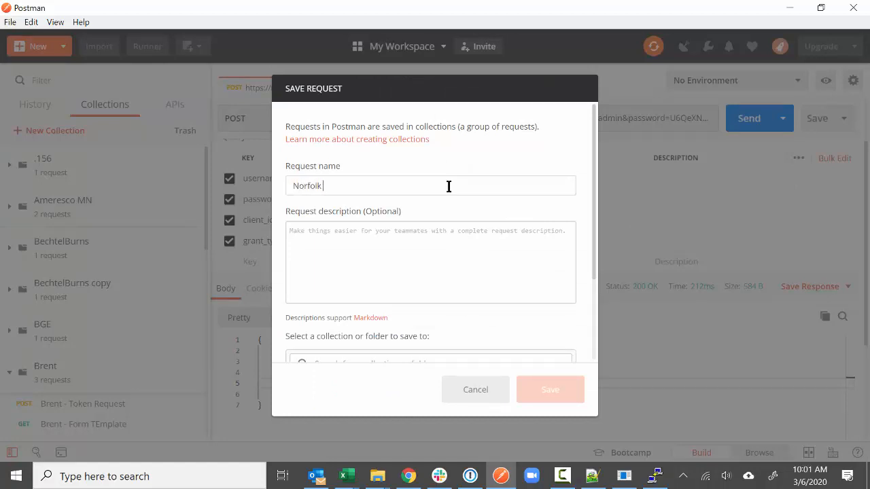
text( - Token)
scroll(455, 189, down, 2)
scroll(431, 257, down, 1)
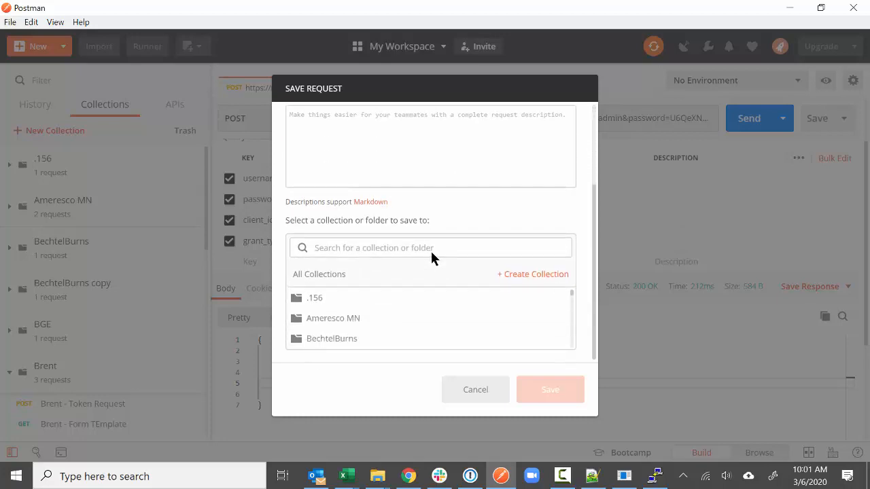
click(516, 281)
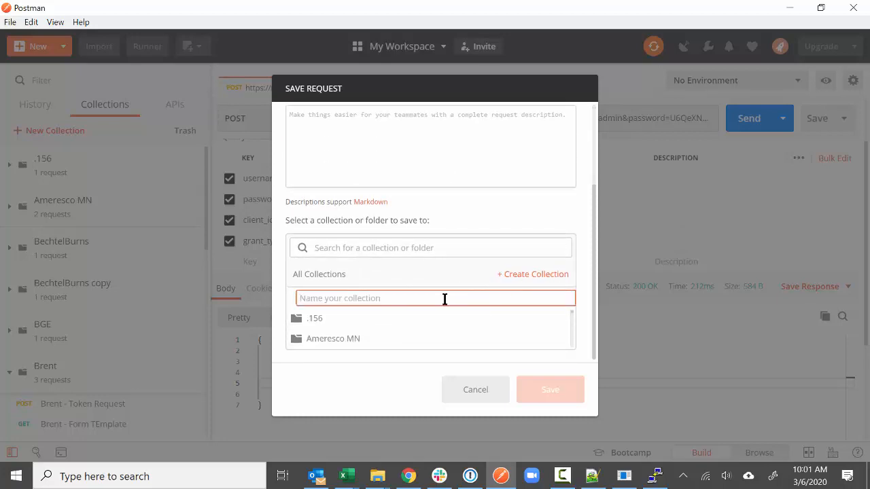
text(Nor)
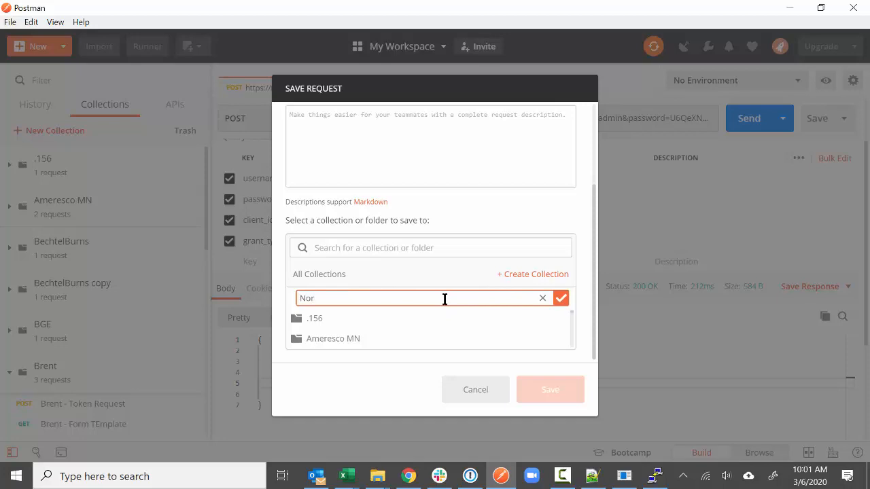
text(folk)
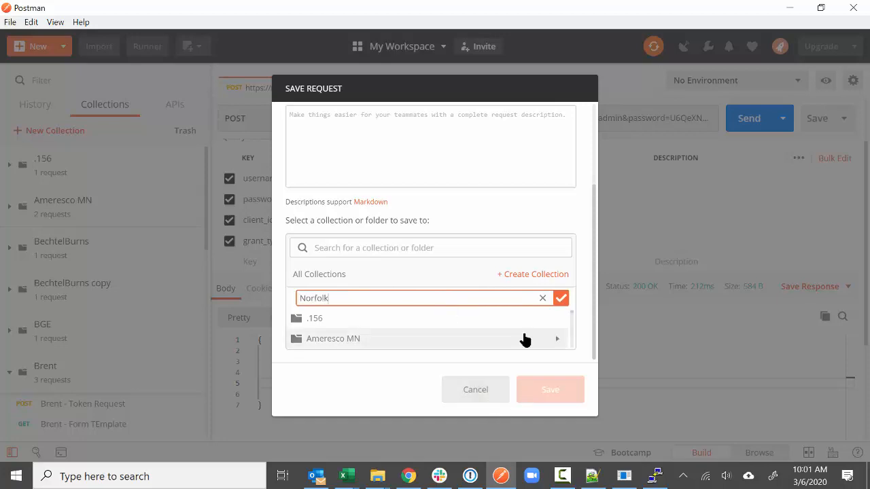
click(561, 298)
click(543, 389)
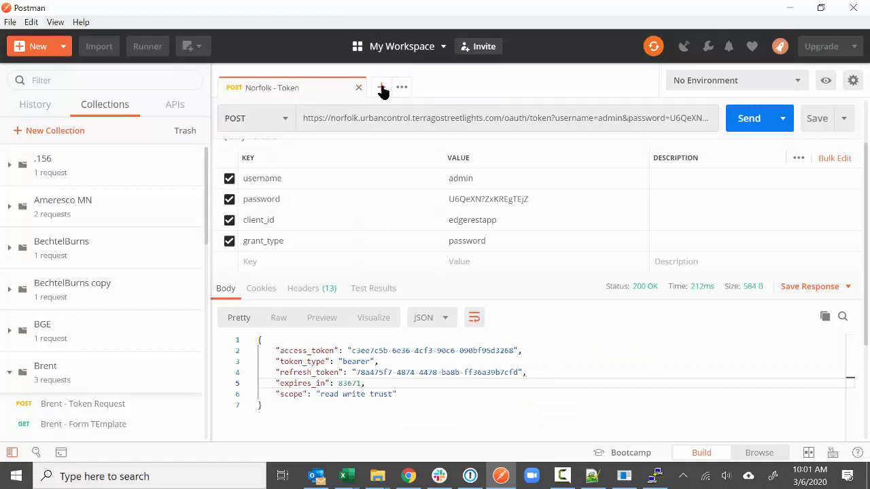
click(381, 89)
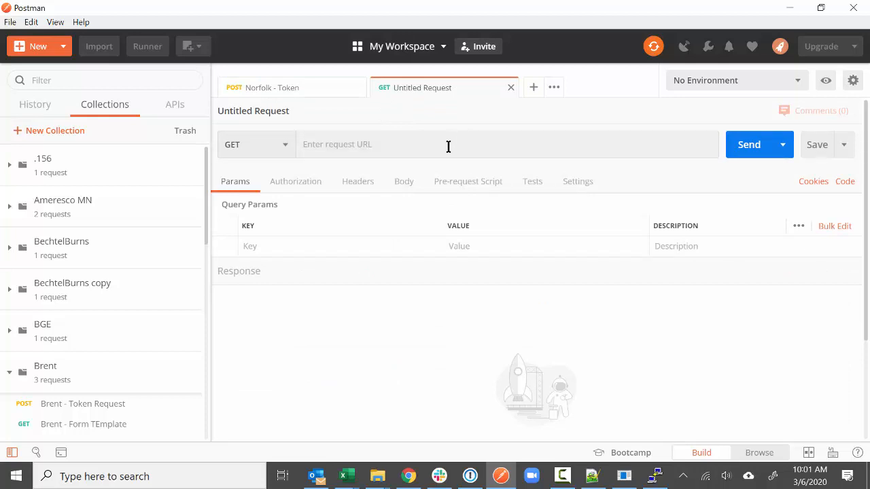
- Copy the Brent - Form TEmplate URL into the new request and close the Brent tab
click(115, 425)
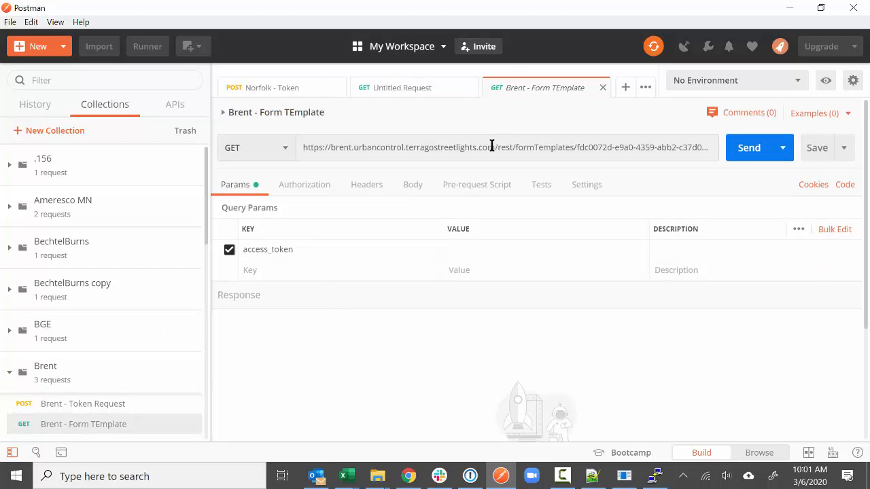
click(445, 145)
key(ctrl+a)
key(ctrl+c)
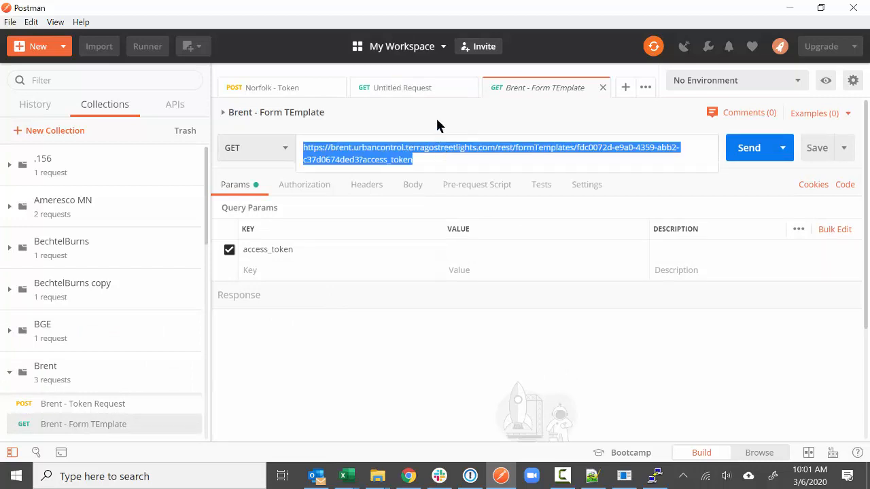
click(445, 92)
click(435, 142)
key(ctrl+v)
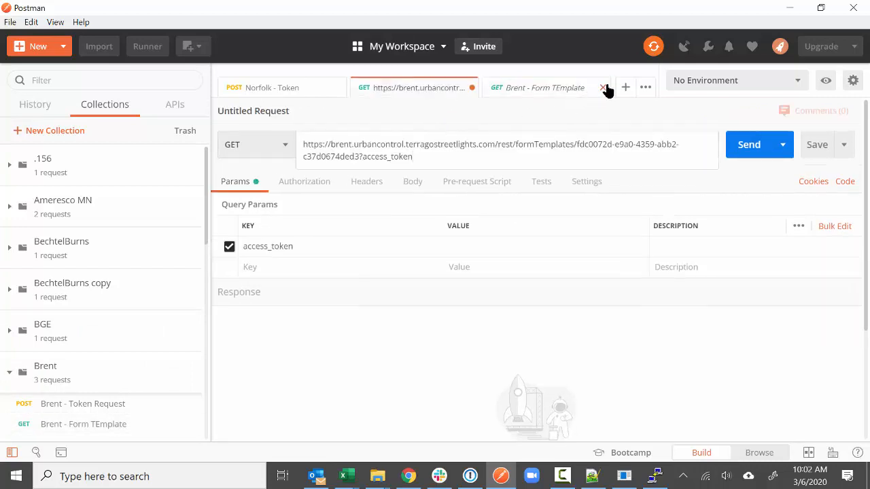
click(605, 88)
click(605, 88)
click(305, 90)
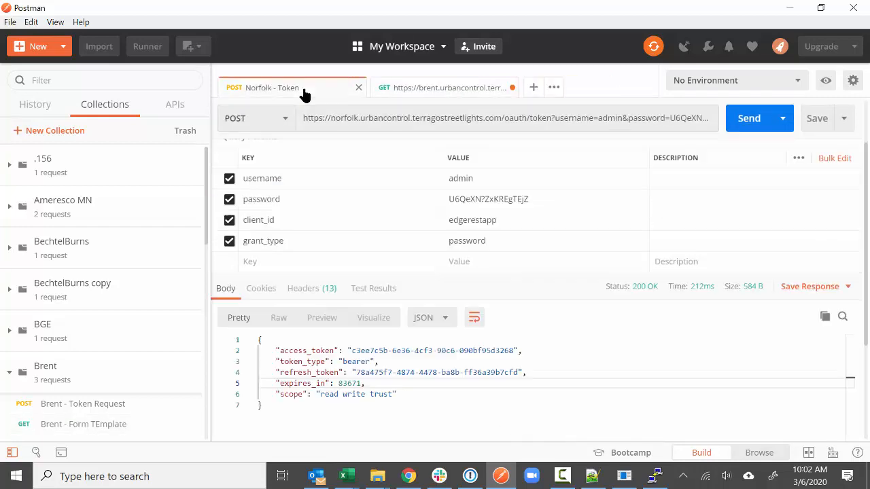
- Replace the brent server in the new request's URL with the norfolk server address
drag(304, 118, 502, 118)
click(462, 90)
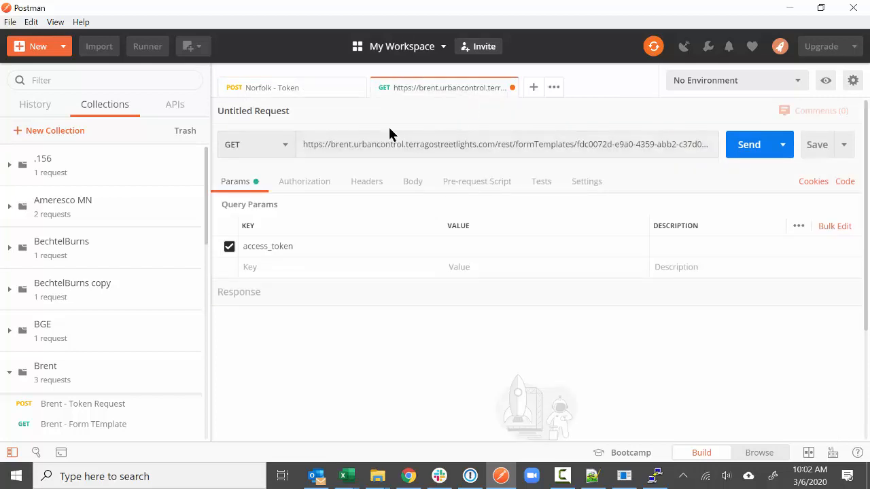
click(439, 143)
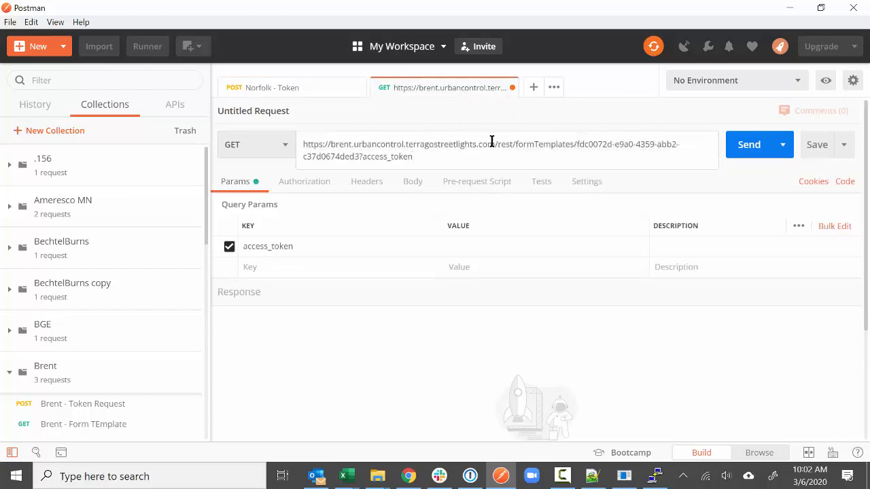
drag(493, 144, 297, 150)
key(ctrl+v)
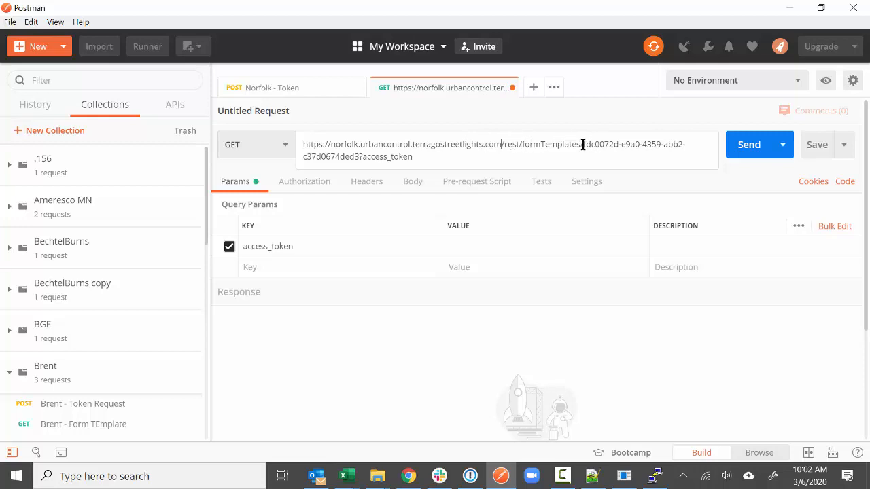
drag(586, 144, 359, 157)
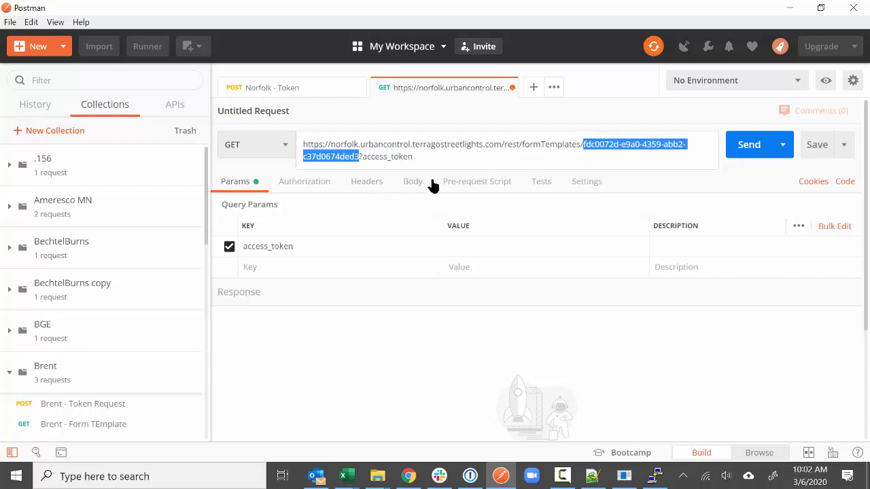
click(408, 476)
- Copy the Streetlight Operations form template's GUID from the Urban Connect page address
click(590, 90)
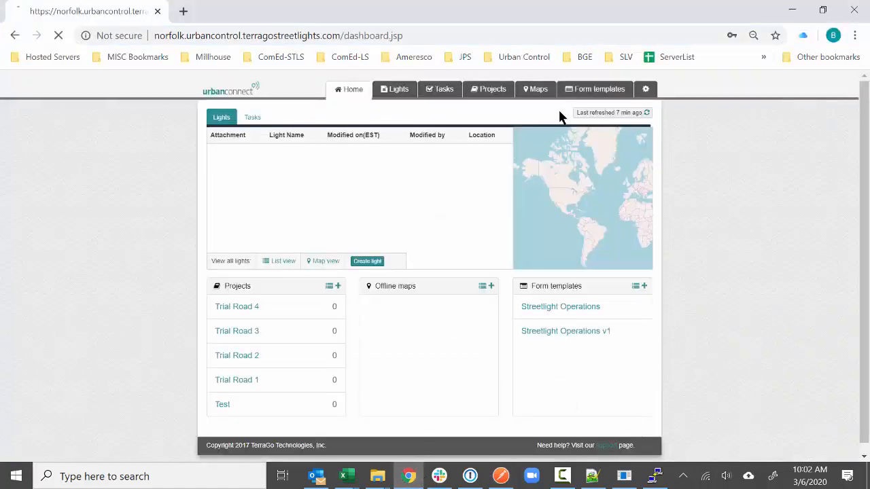
click(272, 212)
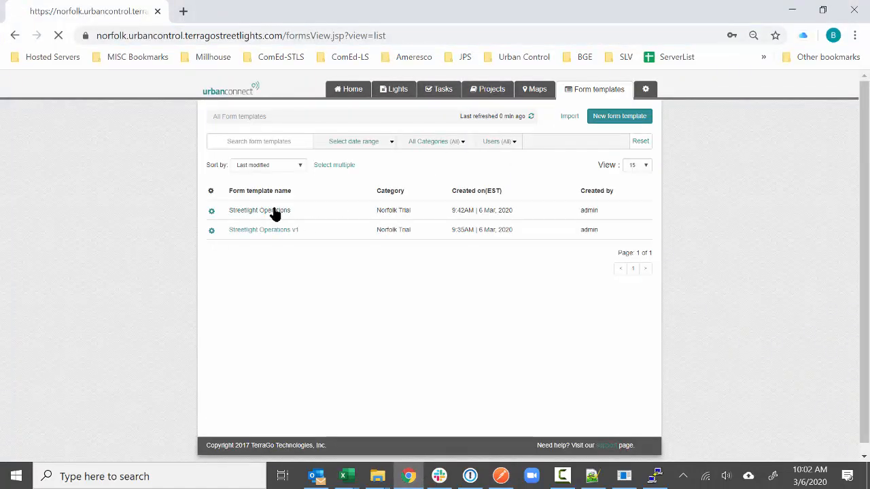
drag(458, 36, 633, 35)
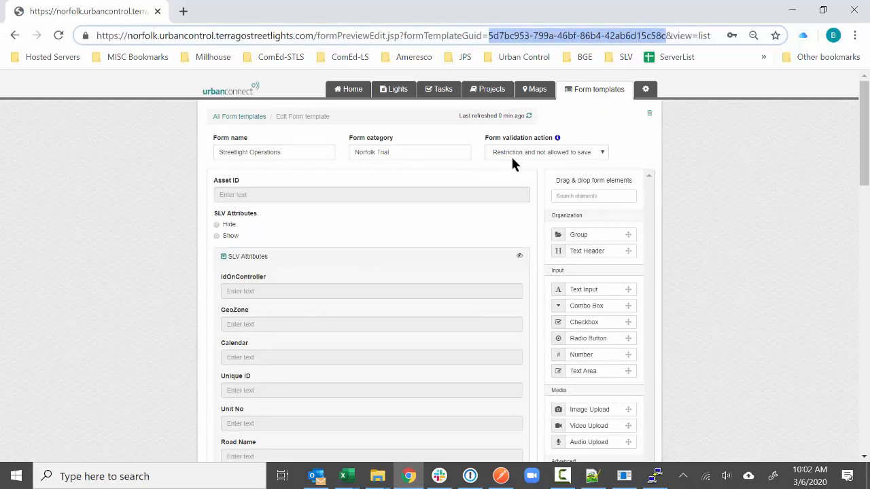
click(501, 476)
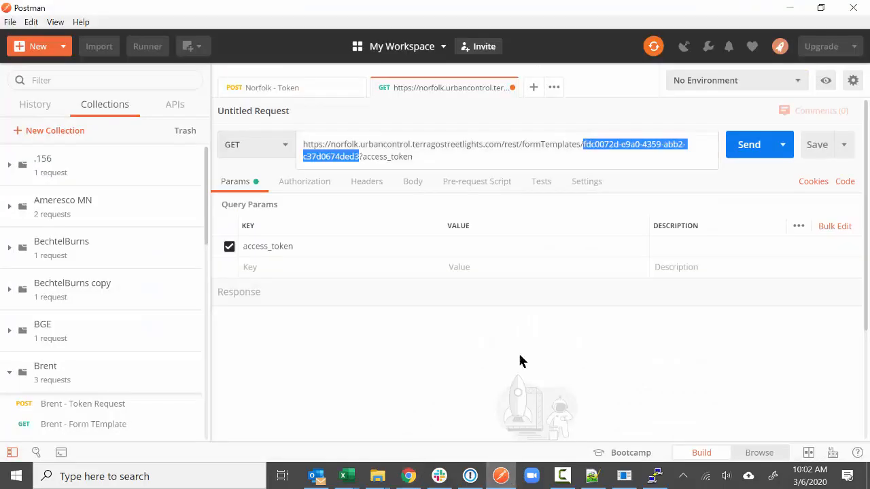
- Put the Streetlight Operations GUID in the URL and the Norfolk access token in access_token
key(ctrl+v)
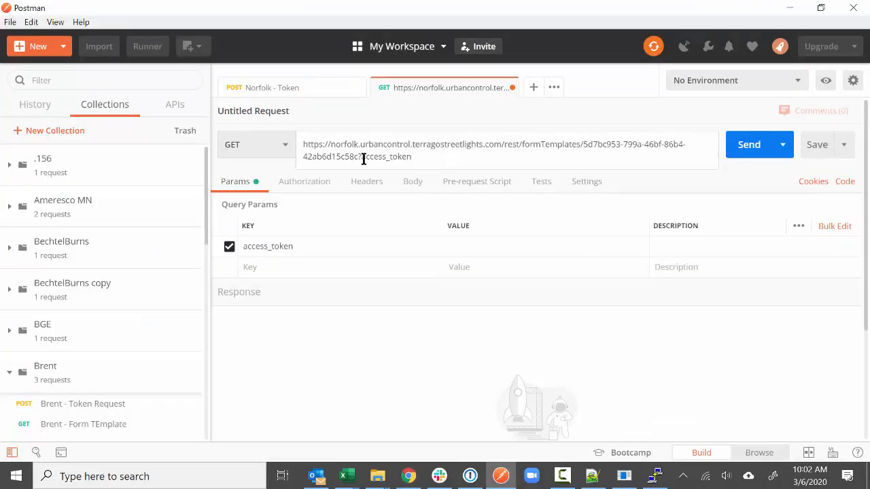
click(458, 162)
click(479, 246)
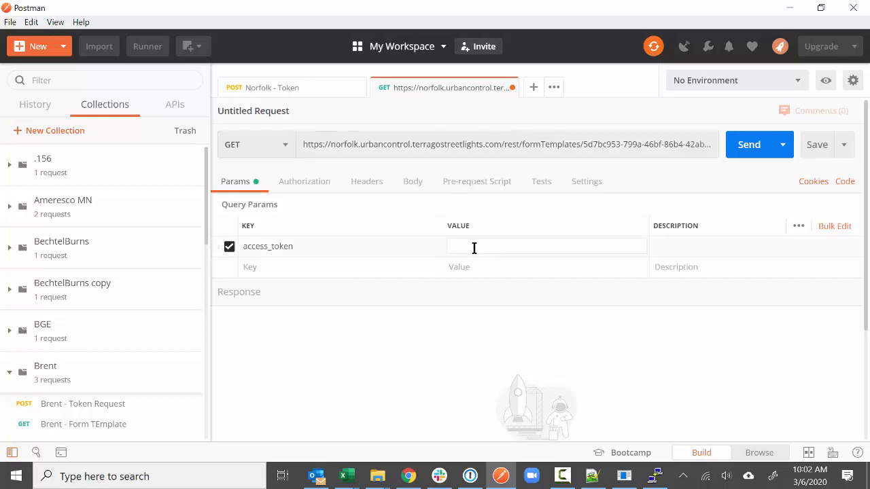
click(312, 89)
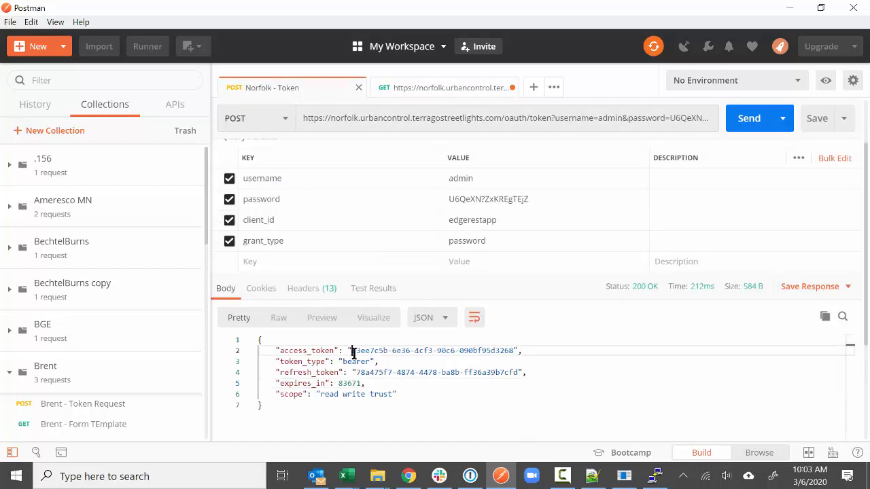
drag(352, 351, 512, 351)
key(ctrl+c)
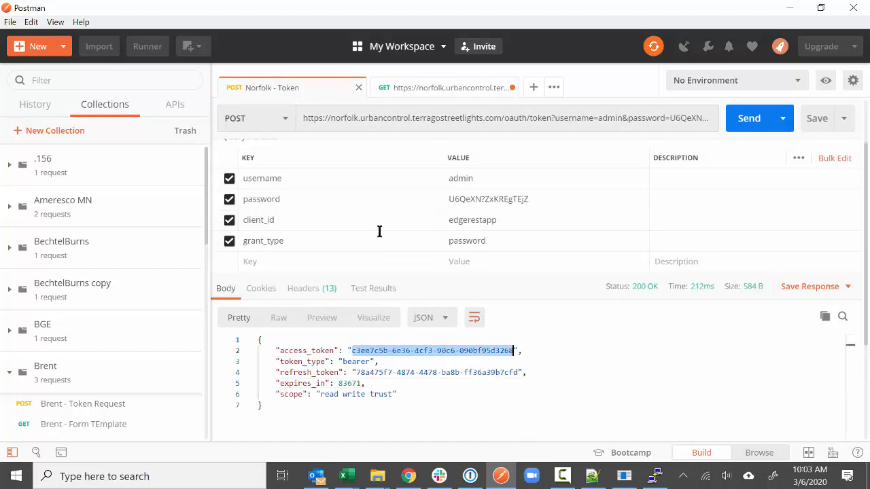
click(408, 89)
click(467, 245)
key(ctrl+v)
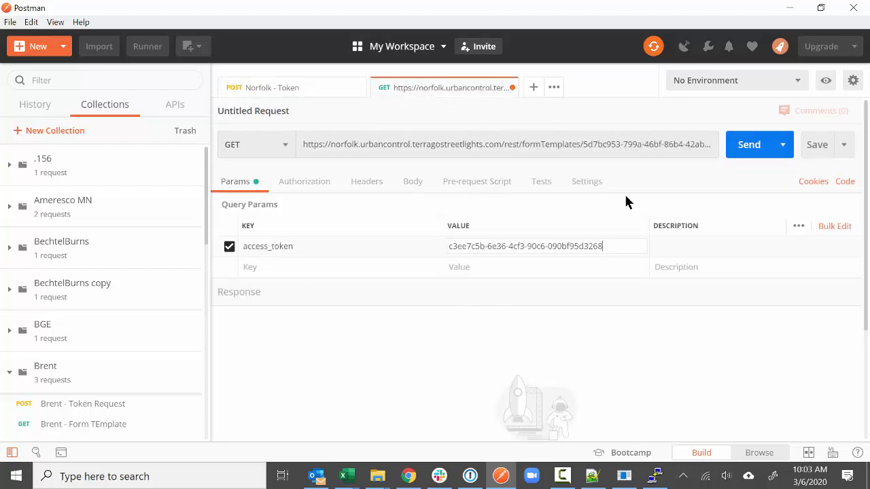
click(628, 139)
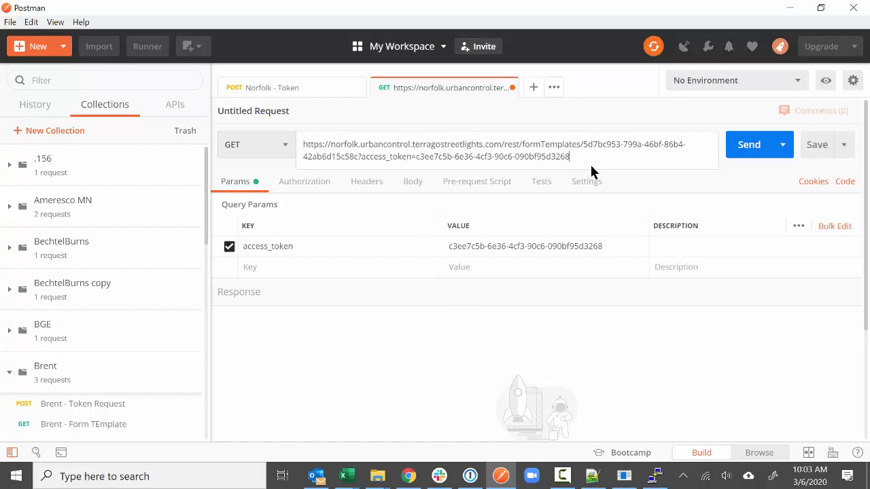
click(664, 183)
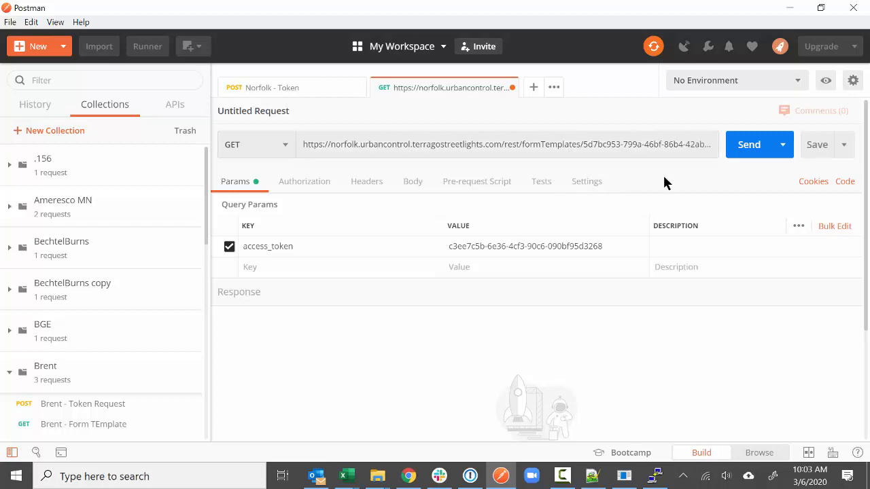
- Send the form template request and copy the returned Streetlight Operations JSON
click(750, 151)
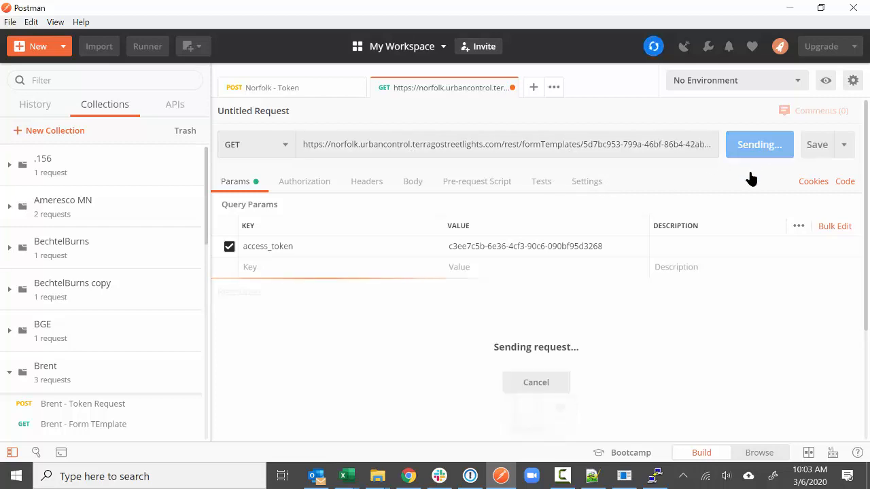
scroll(689, 316, down, 2)
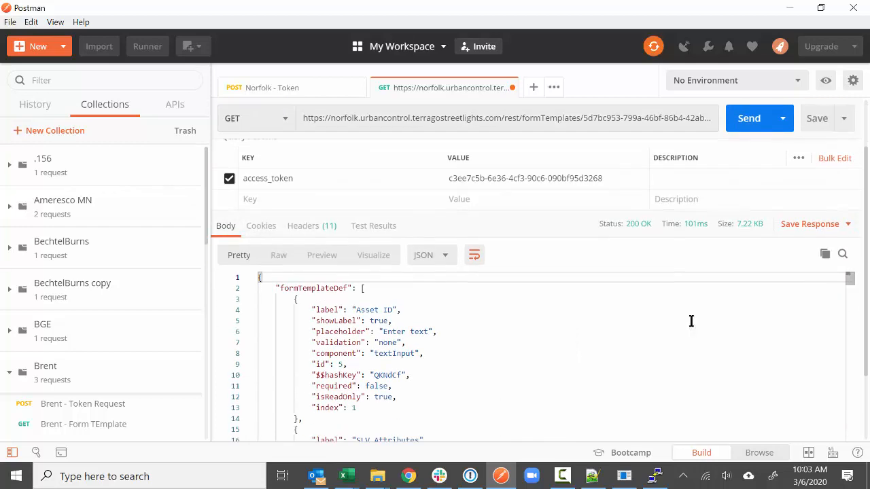
scroll(689, 320, down, 3)
scroll(526, 326, up, 5)
scroll(433, 367, down, 3)
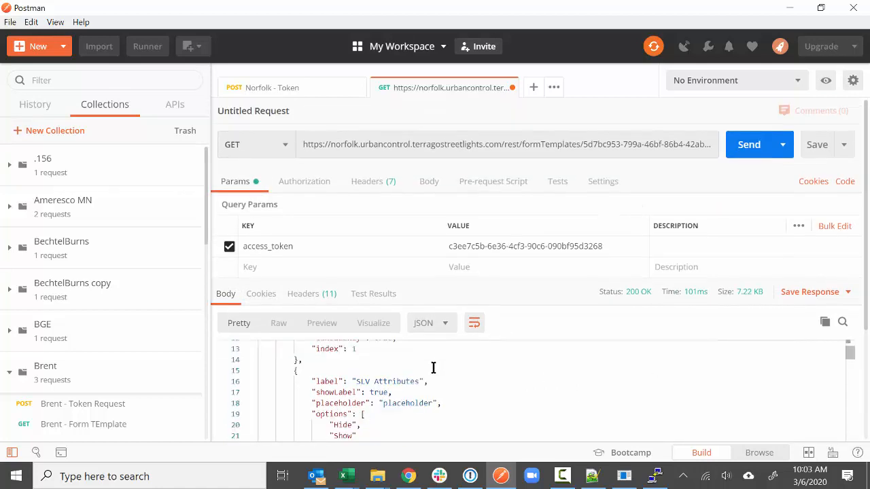
scroll(408, 369, down, 20)
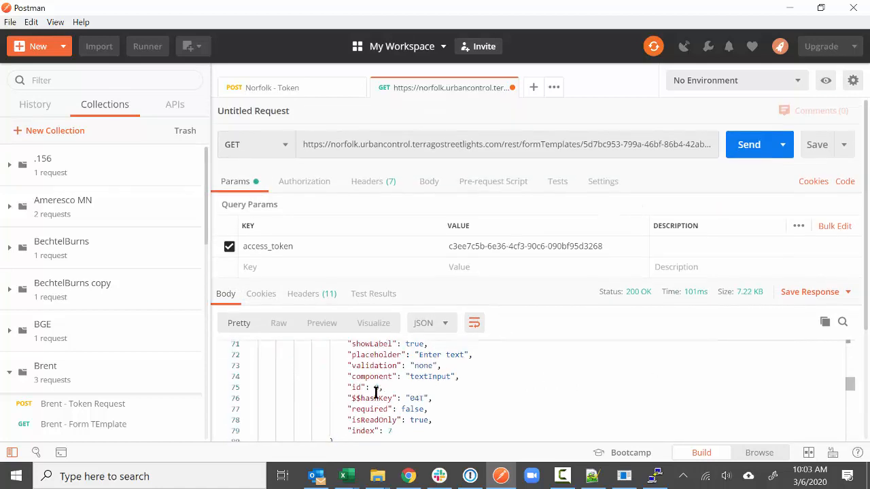
scroll(378, 397, up, 20)
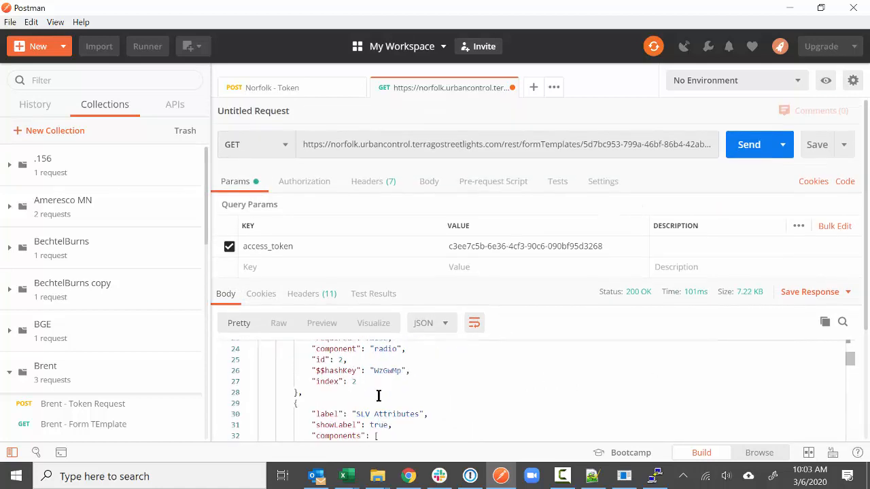
click(825, 324)
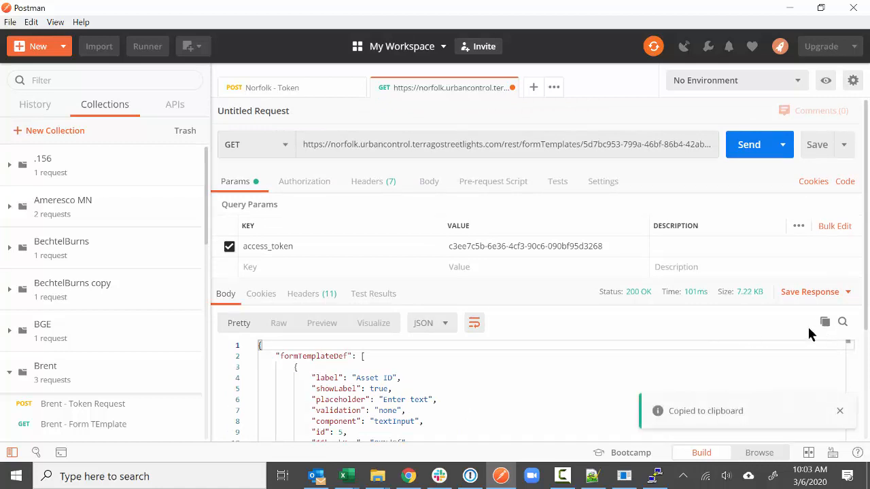
- Paste the JSON into a new Notepad window snapped to the left half
click(195, 476)
text(notepa)
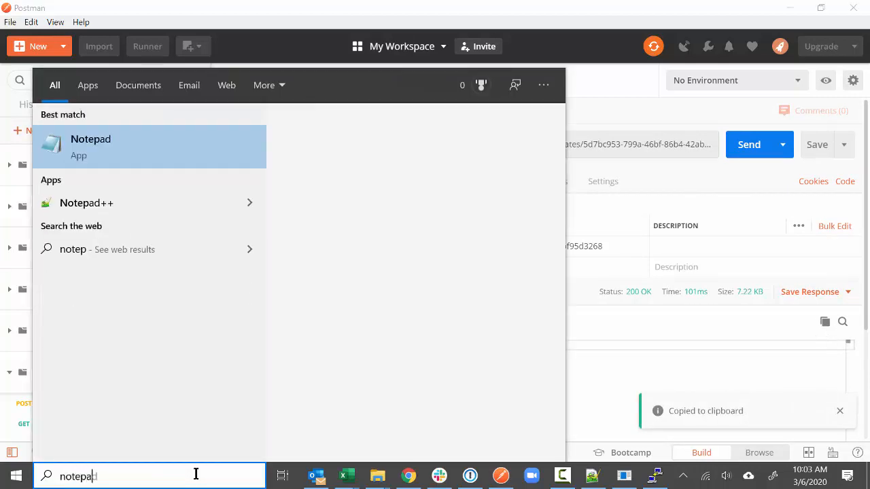
key(Return)
key(ctrl+v)
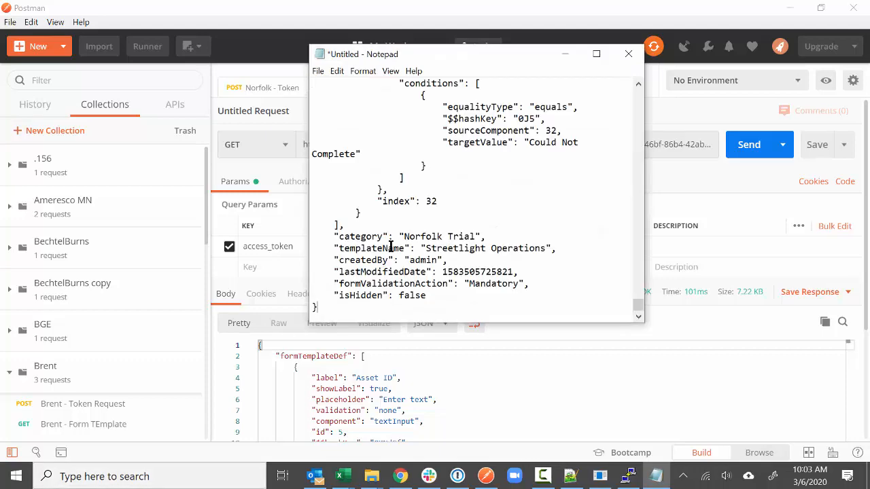
drag(488, 50, 1, 68)
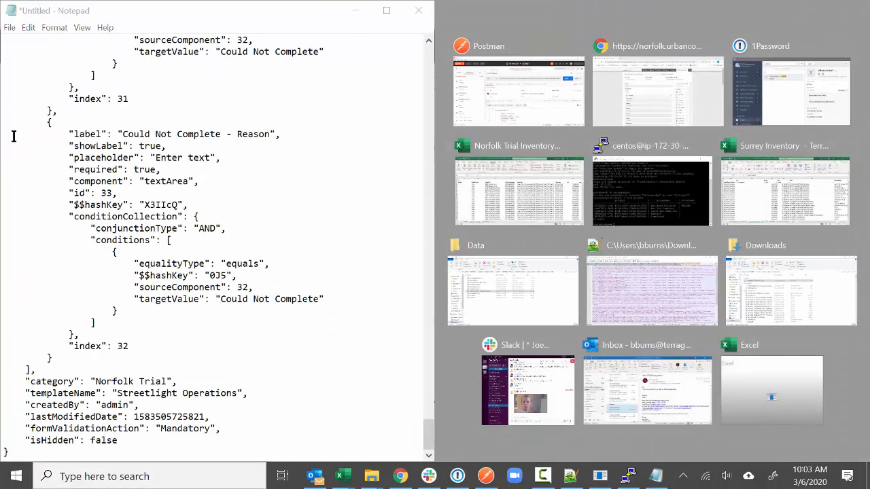
- Snap the Norfolk Trial Inventory workbook right at 80% zoom and scroll Notepad to the top
click(528, 183)
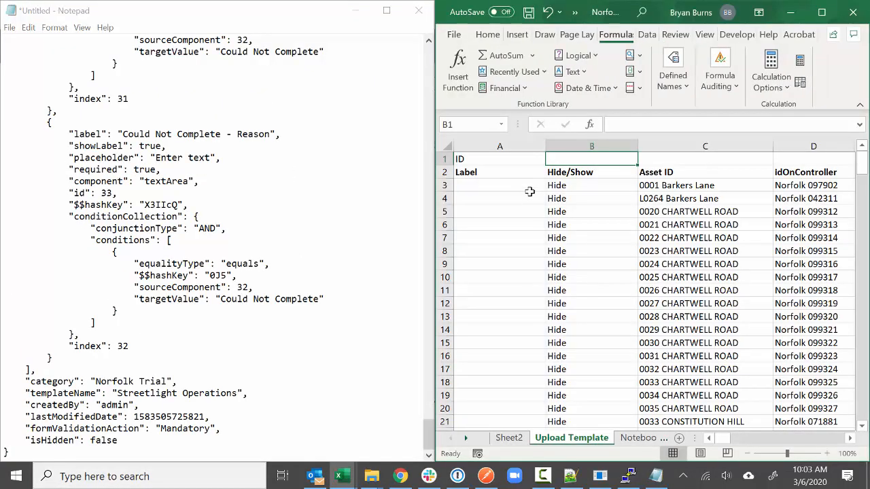
click(751, 453)
click(751, 454)
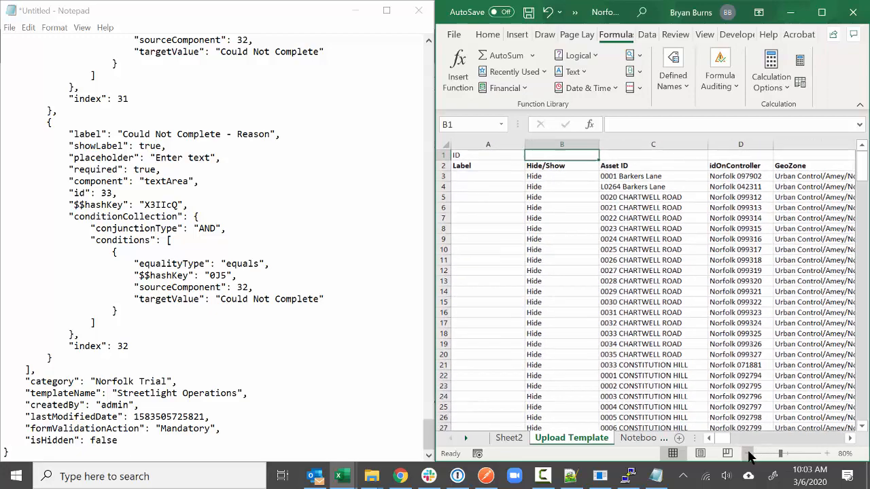
scroll(219, 133, up, 15)
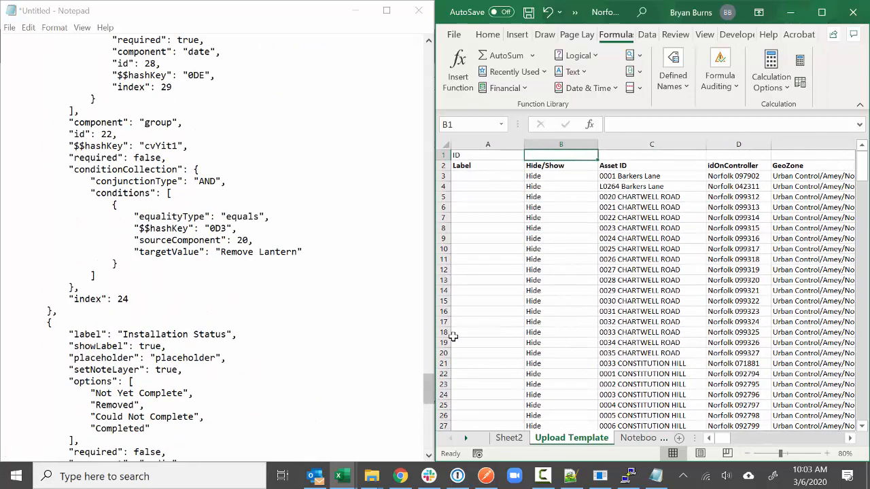
drag(429, 388, 439, 53)
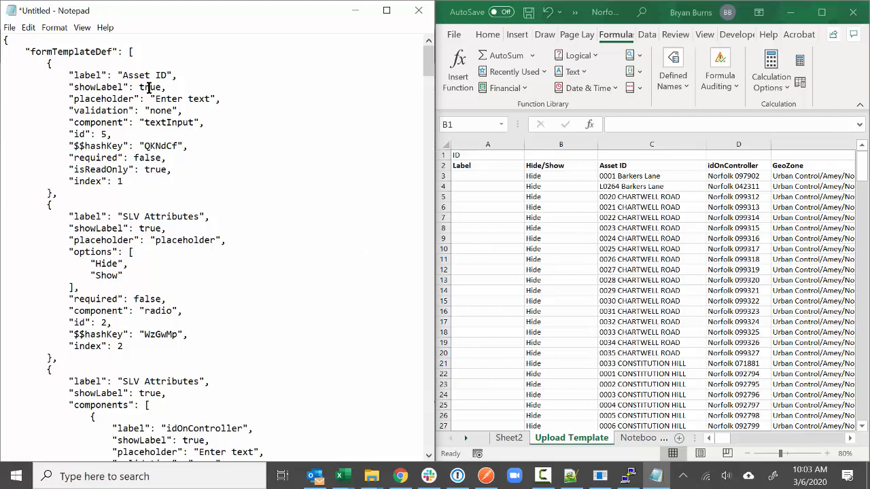
drag(116, 75, 190, 75)
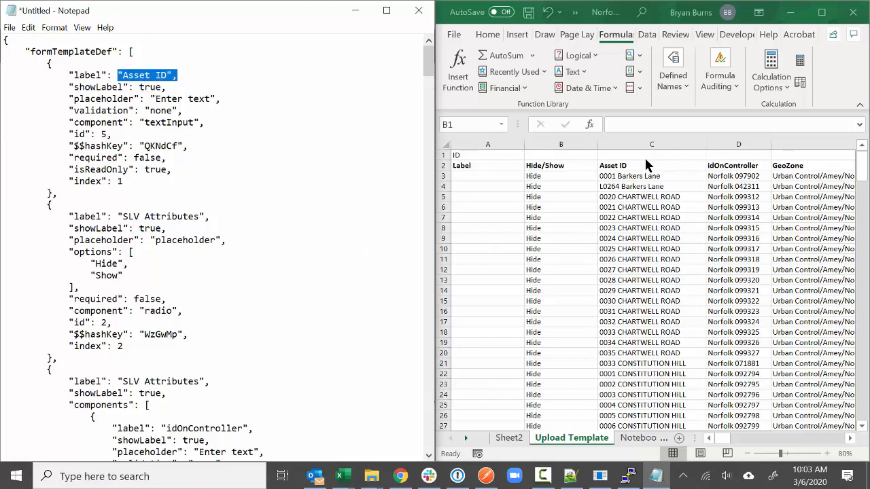
- Enter id 5 in C1 for Asset ID and id 2 in B1 for Hide/Show
double_click(103, 134)
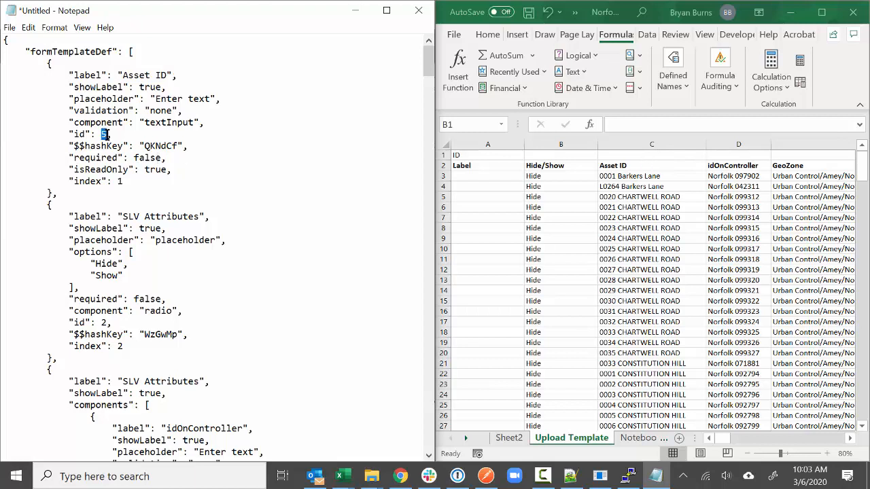
click(620, 156)
text(5)
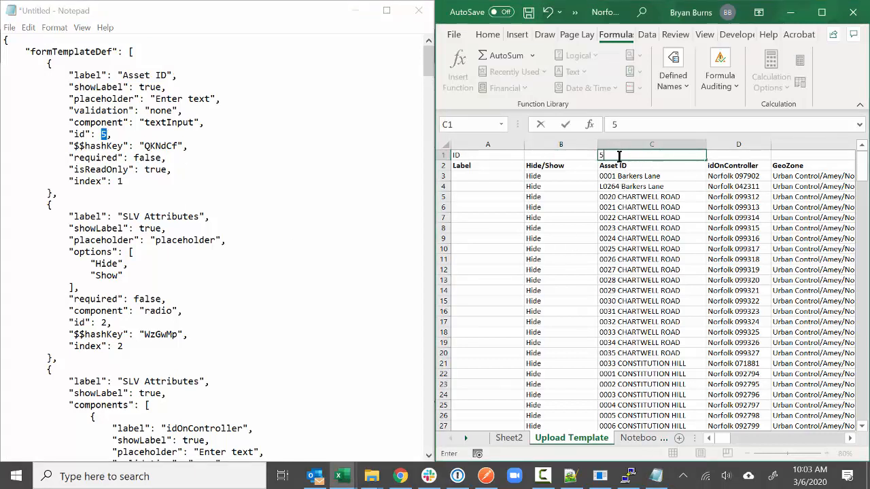
click(267, 197)
scroll(122, 170, down, 1)
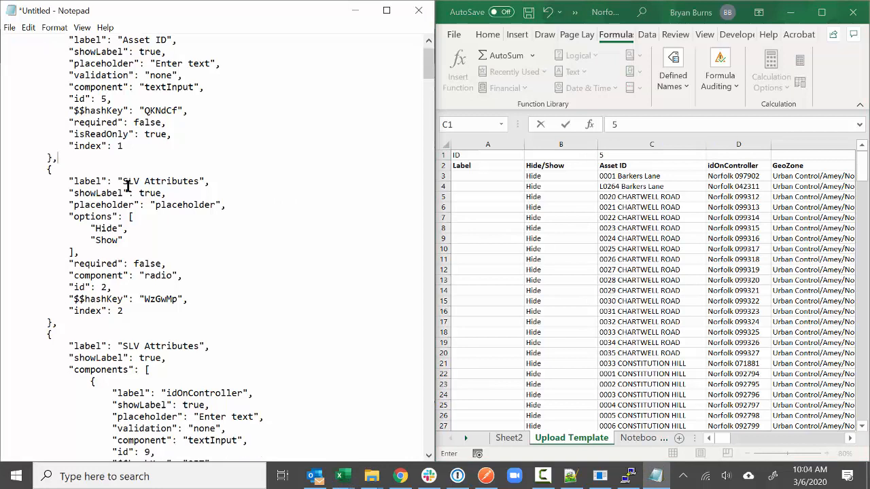
scroll(128, 186, down, 1)
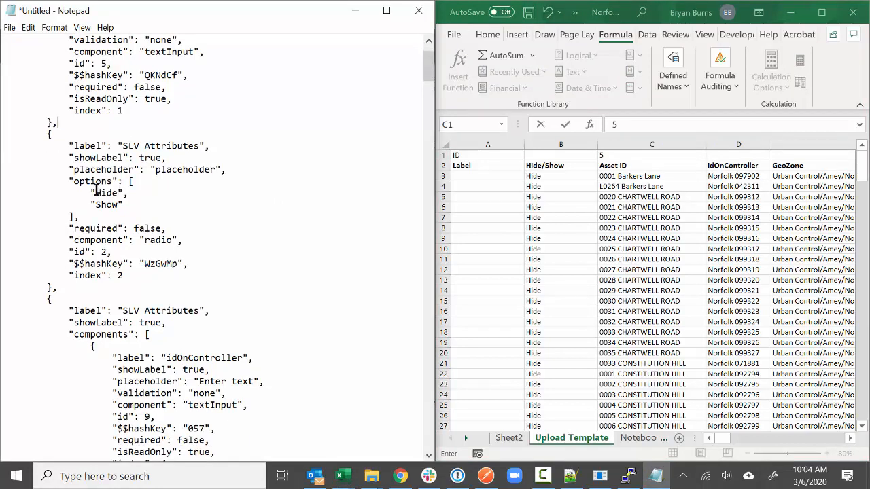
drag(92, 193, 129, 210)
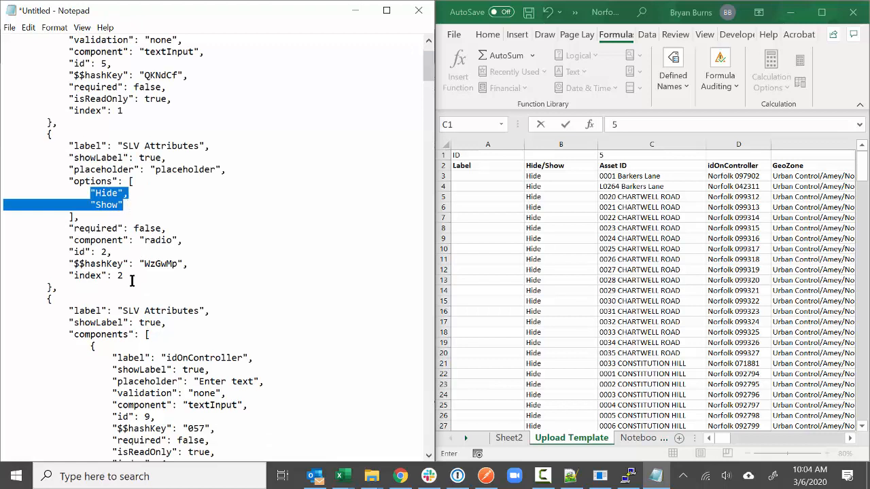
drag(99, 251, 109, 251)
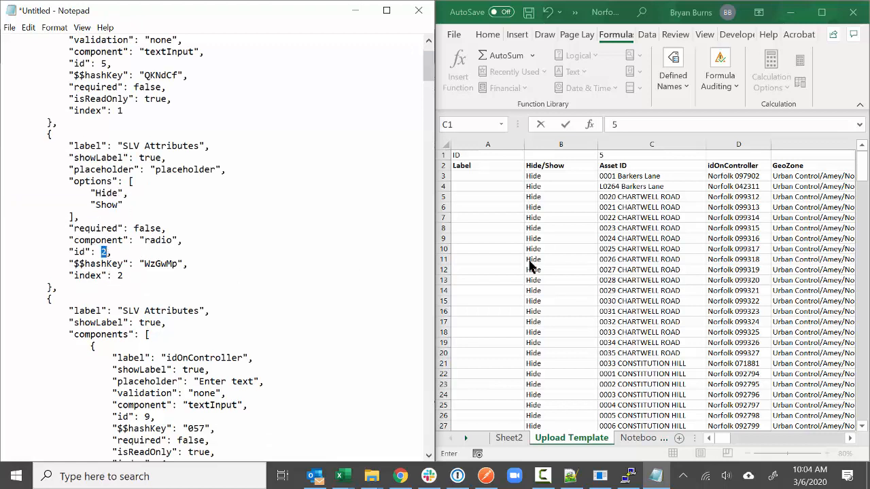
click(568, 155)
text(2)
click(553, 187)
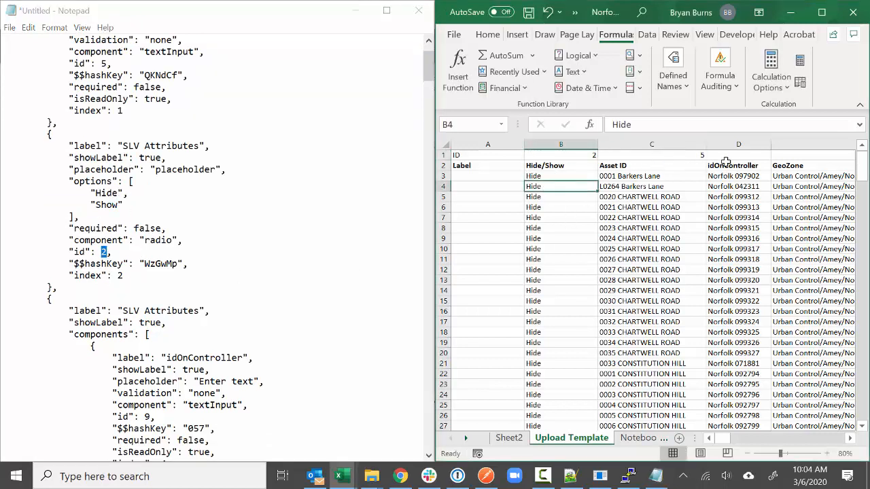
- Enter ids 9, 11 and 10 in D1, E1 and F1
scroll(260, 297, down, 3)
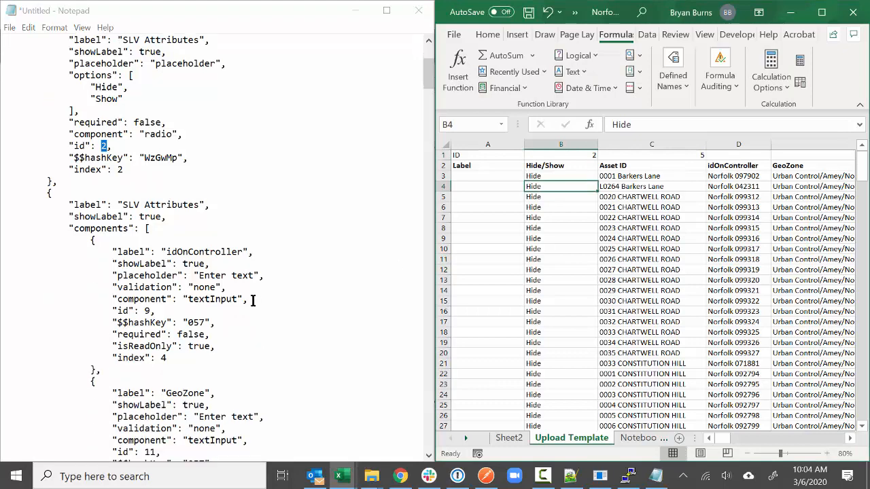
click(715, 156)
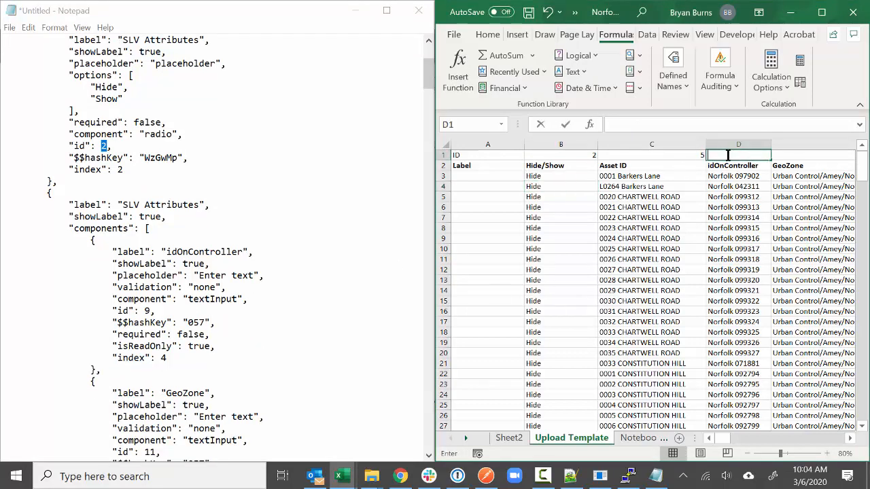
text(9)
key(Tab)
scroll(297, 346, down, 2)
text(11)
key(Tab)
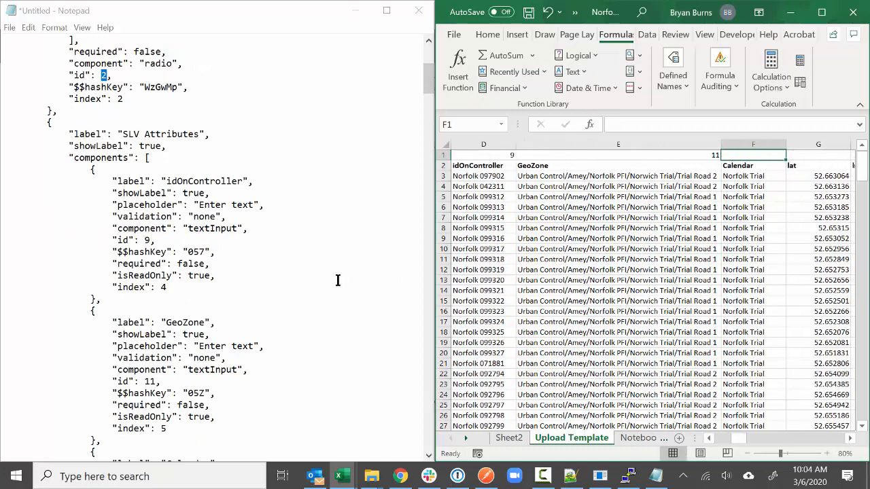
scroll(340, 284, down, 7)
text(10)
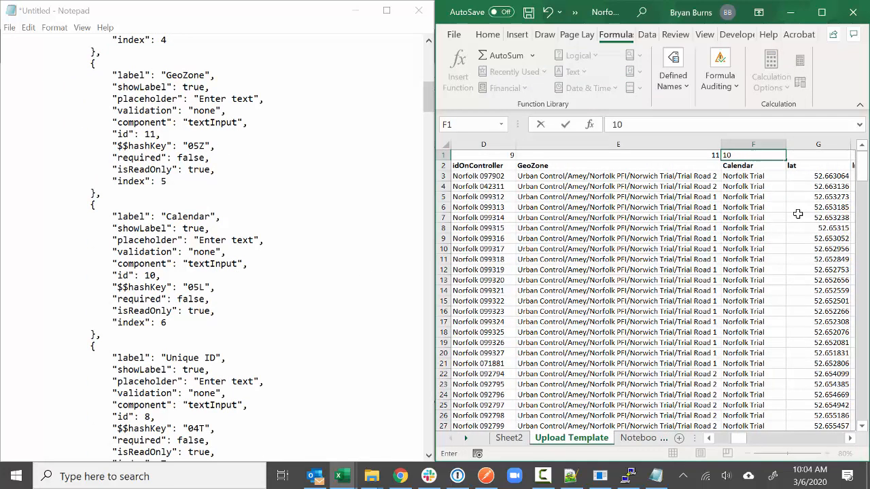
key(Tab)
scroll(275, 284, down, 3)
- Enter ids 8, 7, 3, 4, 12, 13 and 20 in row 1 above Unique ID through Action, skipping O1
scroll(275, 283, down, 3)
click(848, 440)
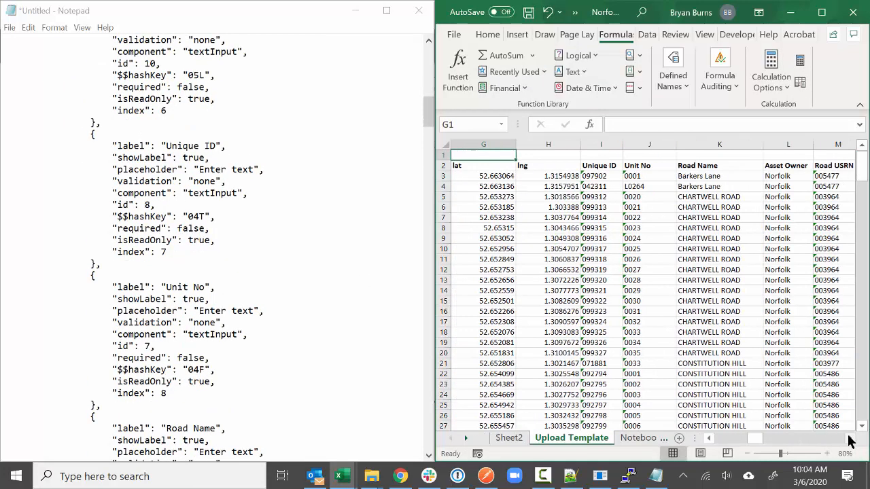
click(616, 157)
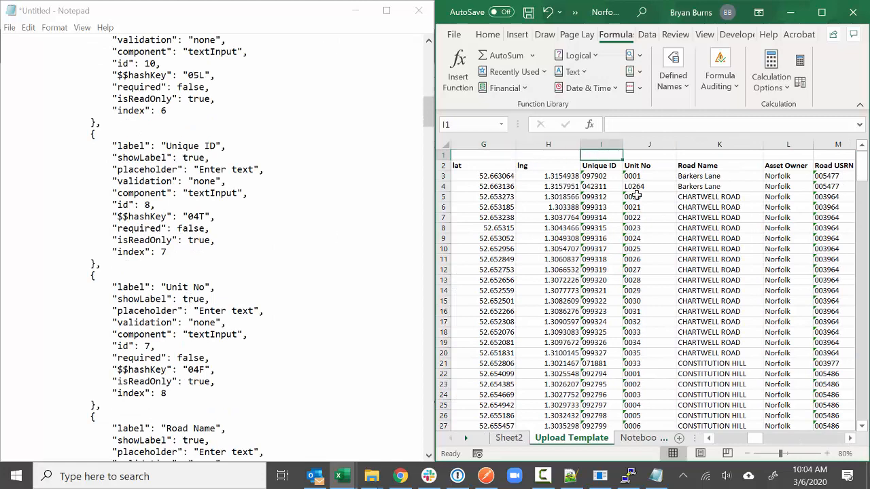
text(8)
key(Tab)
text(7)
key(Tab)
scroll(340, 263, down, 5)
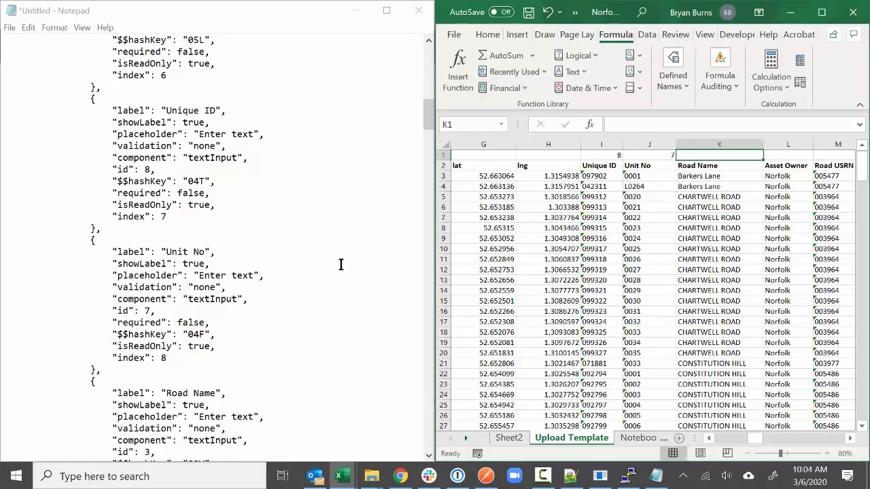
text(3)
key(Tab)
scroll(341, 258, down, 4)
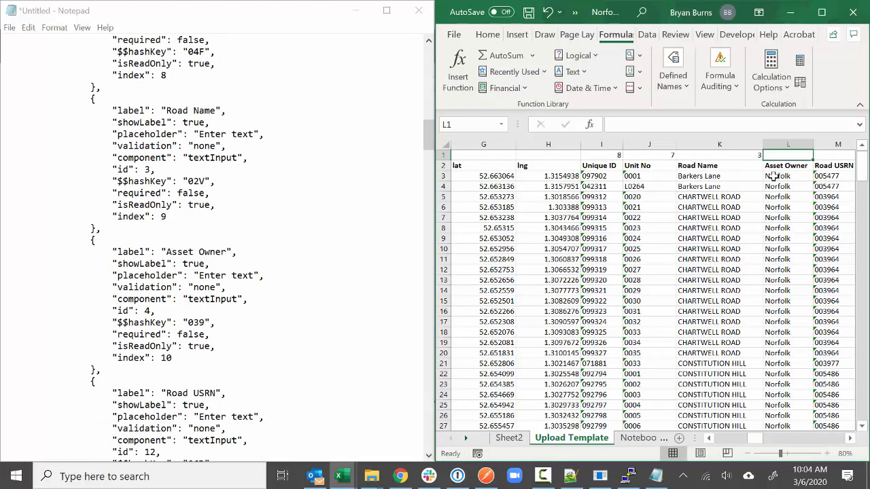
text(4)
key(Tab)
scroll(268, 242, down, 5)
text(12)
key(Tab)
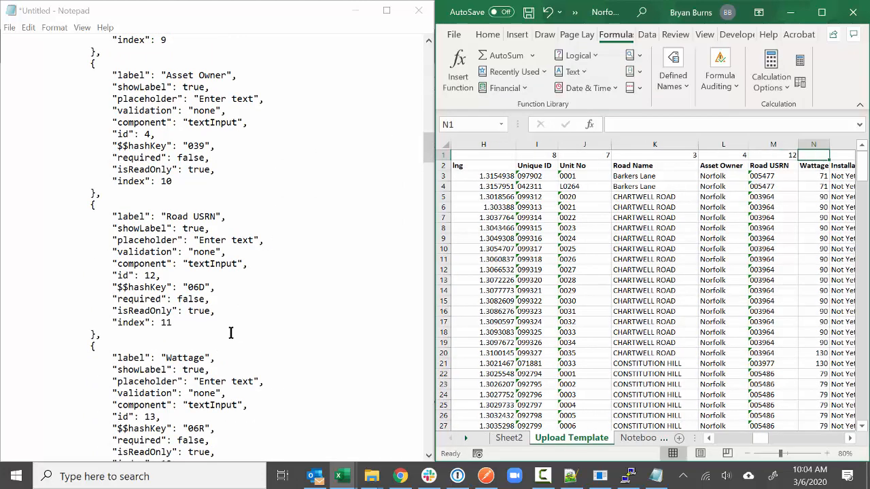
scroll(229, 333, down, 3)
text(13)
key(Tab)
scroll(213, 313, down, 10)
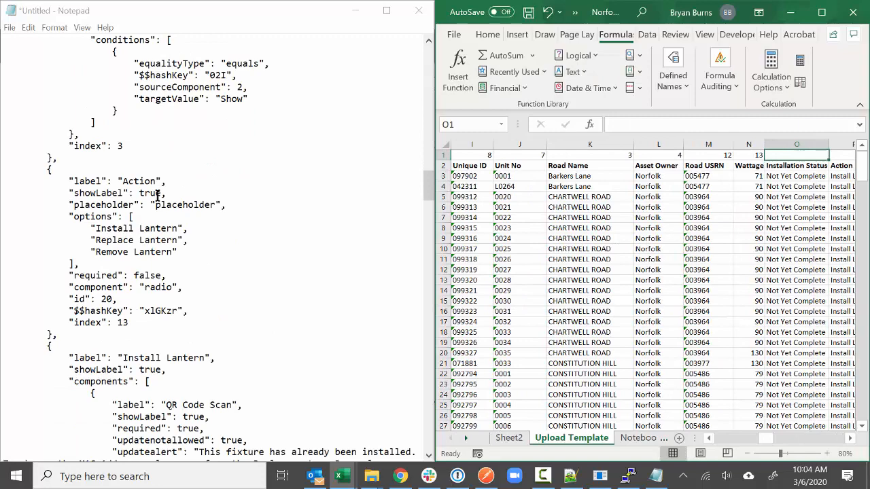
key(Tab)
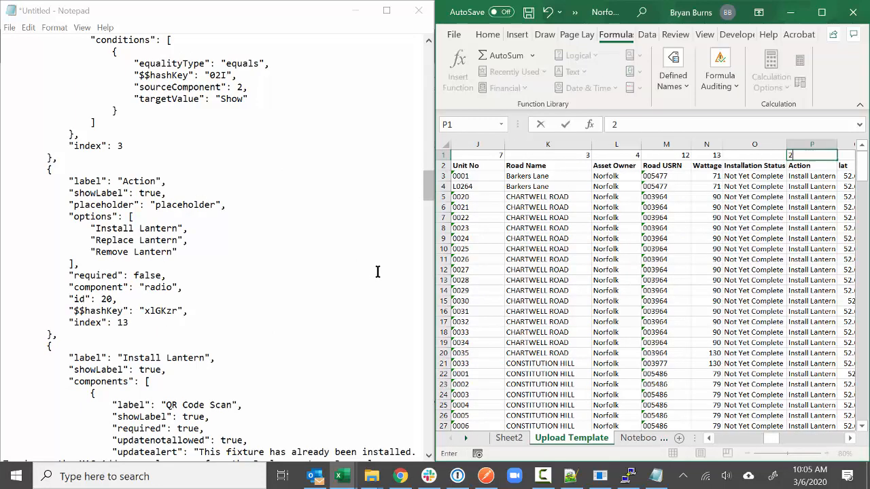
text(20)
key(Tab)
- Fill the skipped cell O1 above Installation Status with id 32
scroll(235, 303, down, 20)
scroll(236, 299, down, 20)
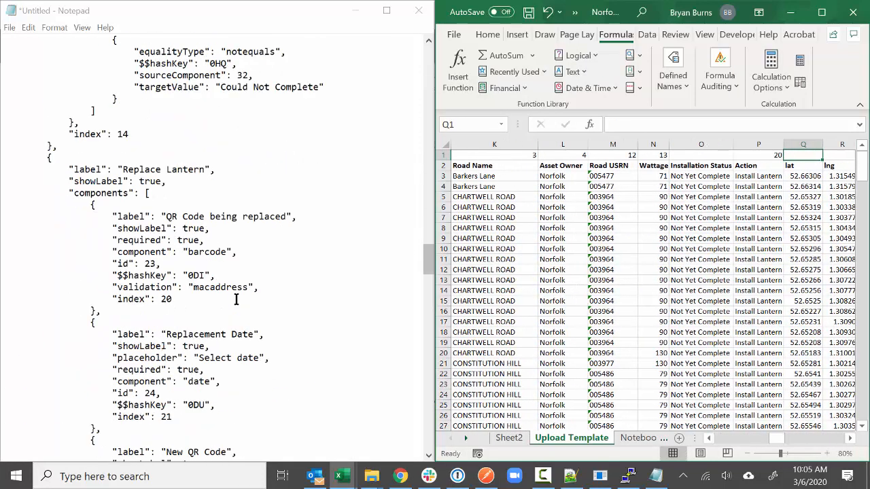
scroll(235, 297, down, 20)
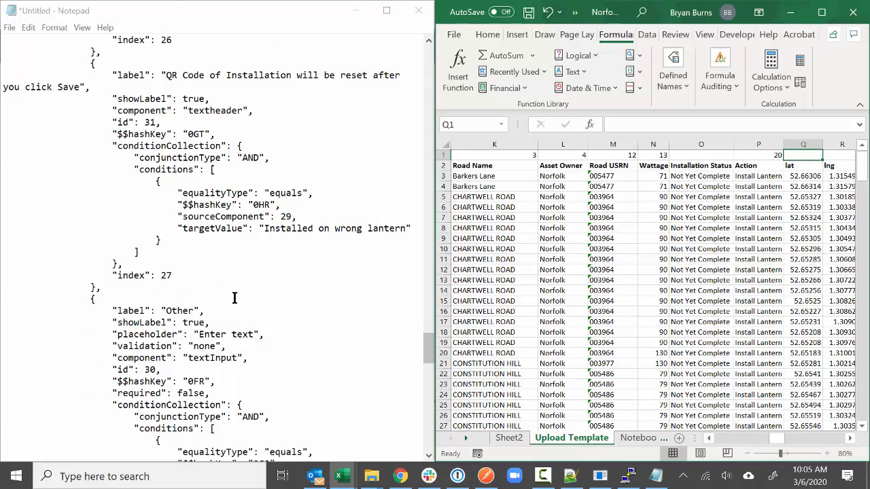
scroll(235, 292, down, 9)
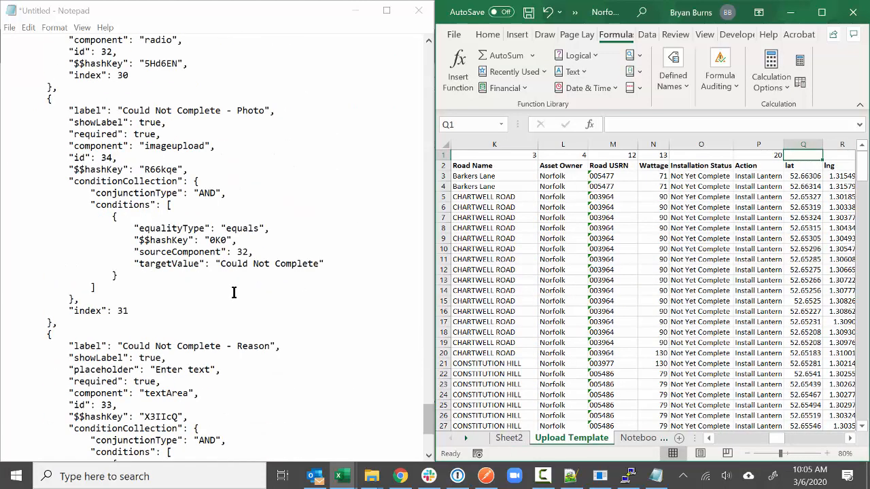
scroll(234, 292, up, 6)
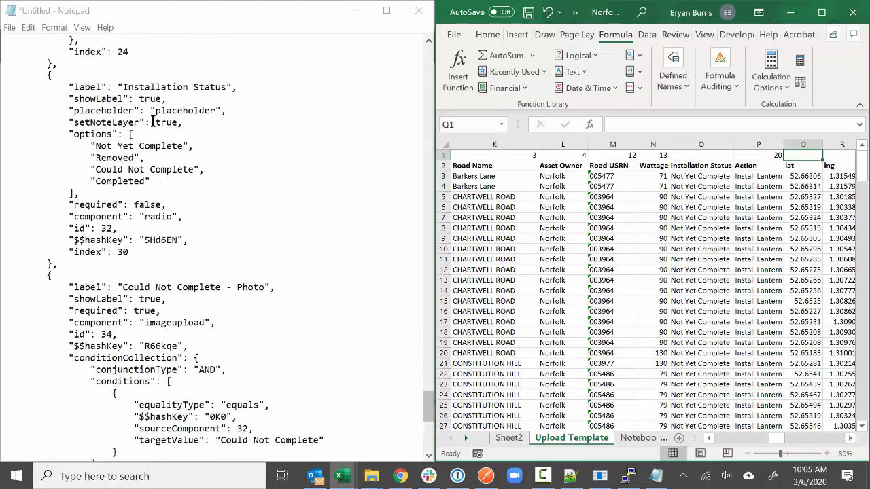
click(715, 155)
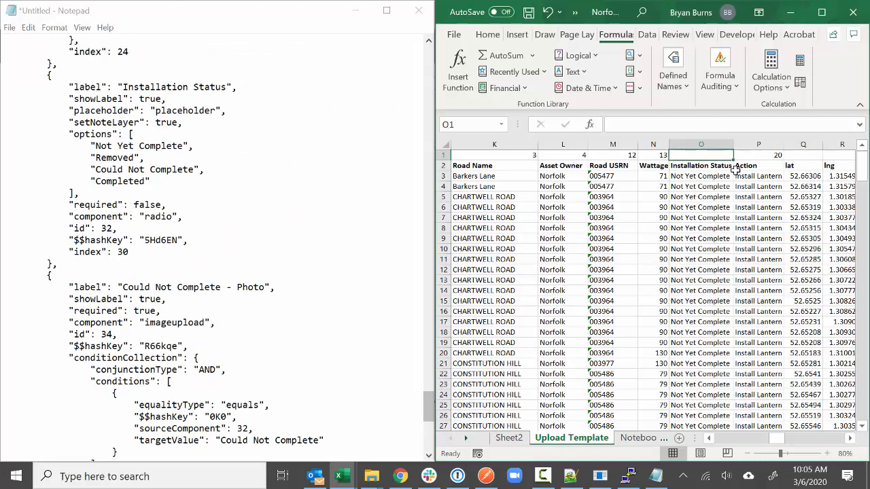
text(32)
key(Tab)
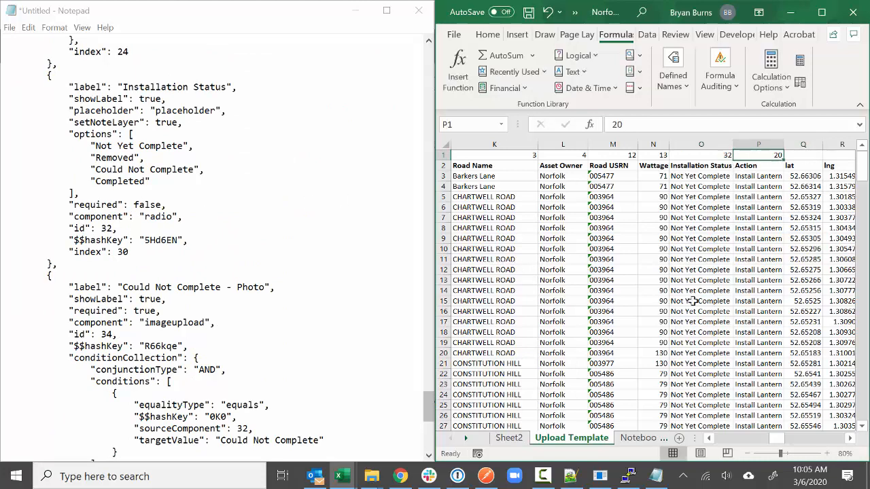
- Select the lat and lng columns G:H, minimize Notepad and maximize the Excel workbook
drag(776, 442, 746, 438)
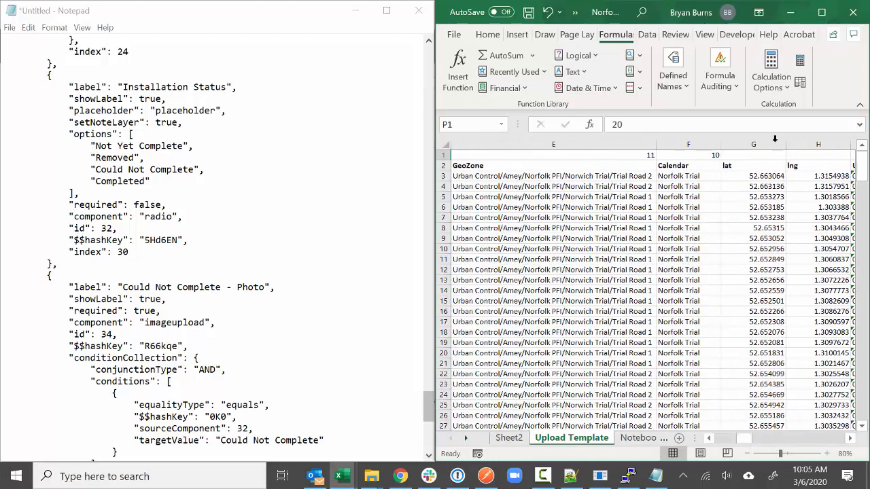
drag(765, 144, 795, 161)
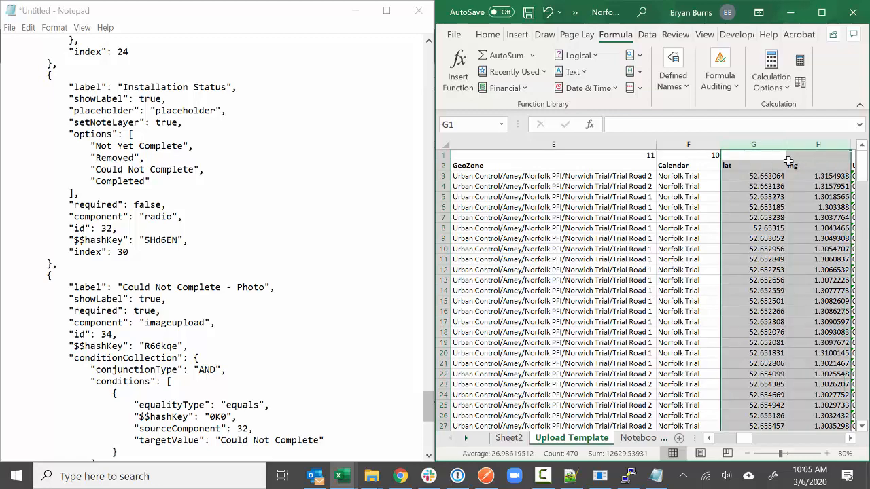
click(357, 10)
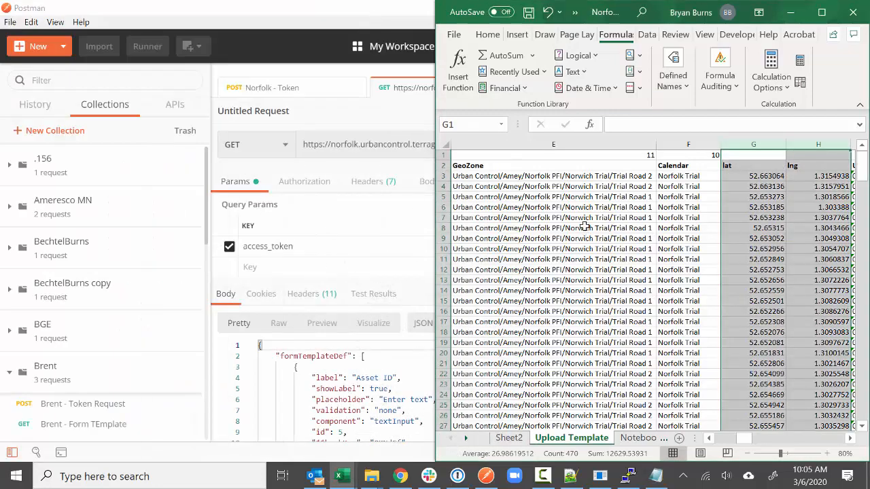
click(822, 12)
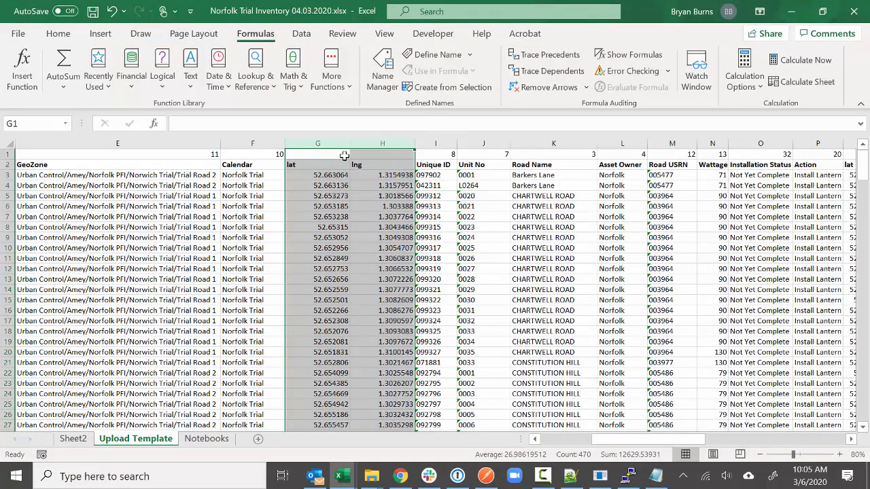
- Copy the entire Upload Template sheet and paste it back over itself as plain values
click(331, 197)
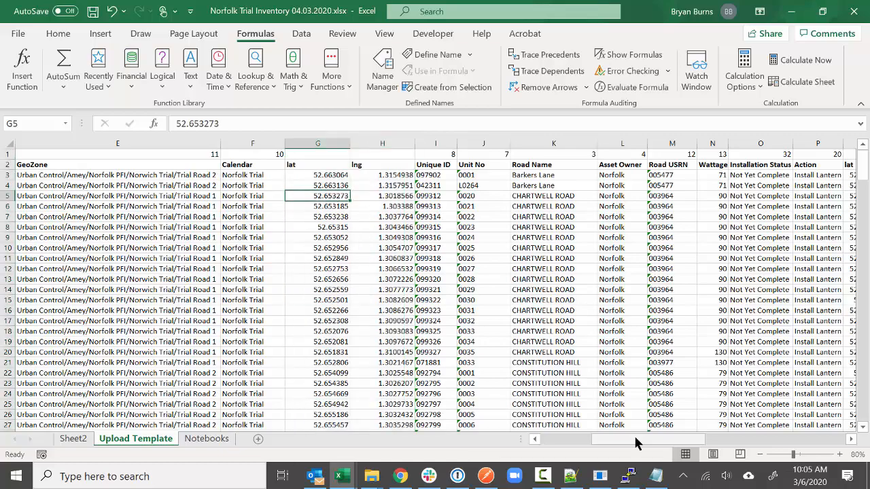
drag(637, 441, 515, 442)
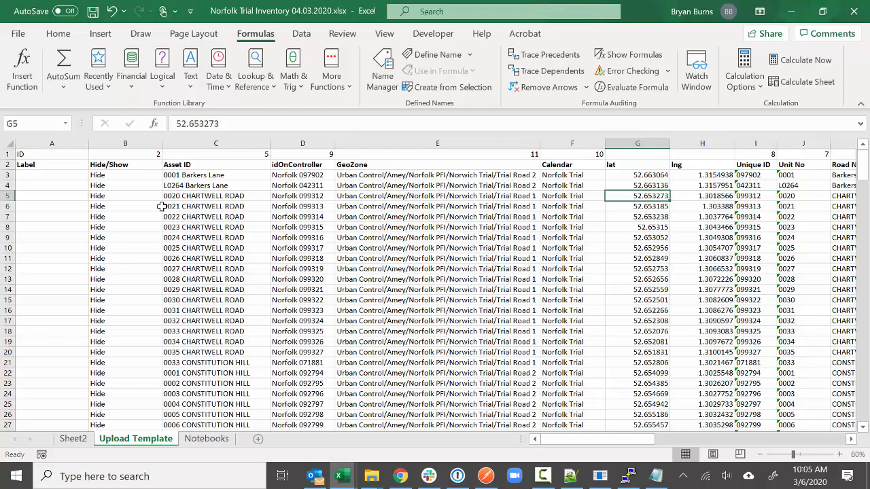
click(10, 145)
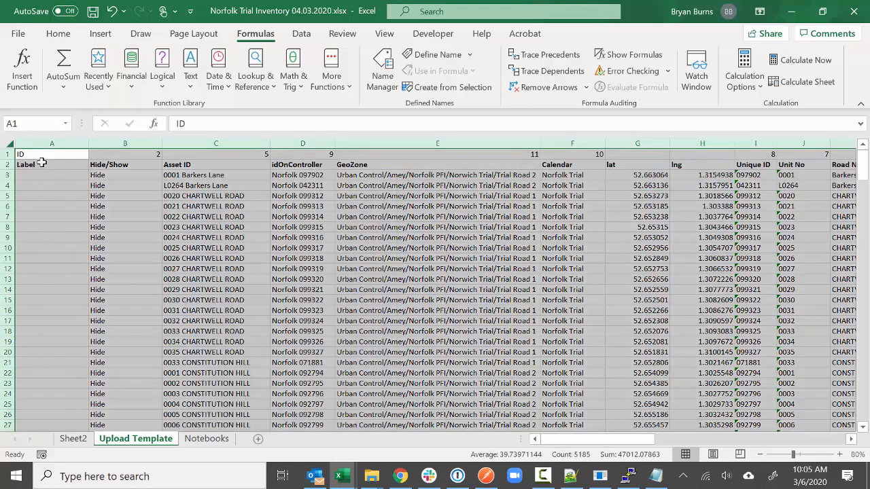
right_click(39, 163)
click(67, 197)
right_click(58, 182)
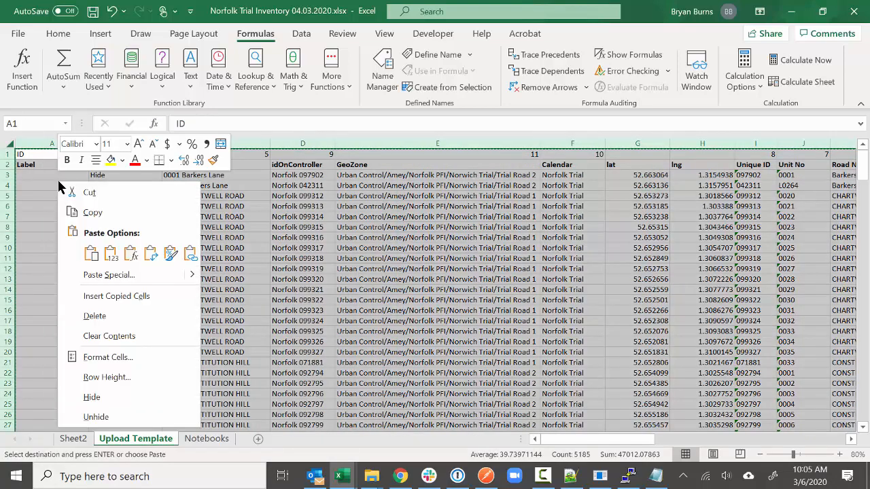
click(109, 253)
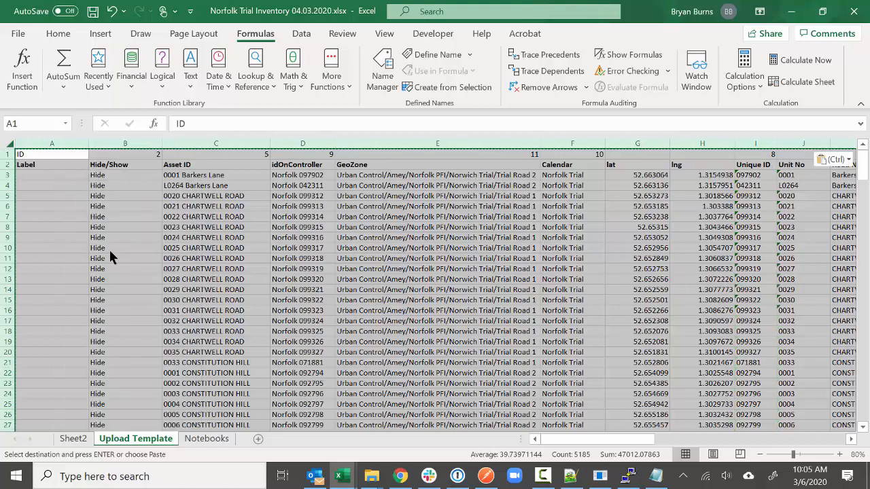
click(109, 250)
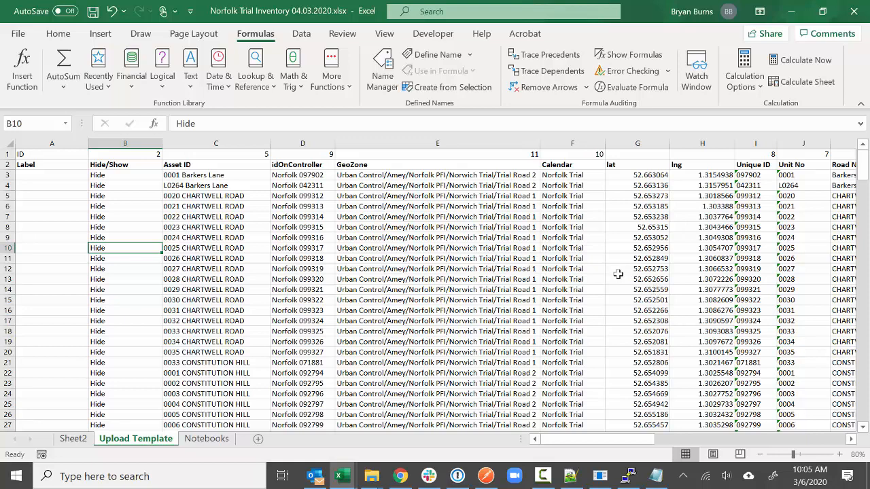
- Select the lat and lng columns G:H and bring up their actions menu
drag(658, 144, 678, 170)
drag(638, 439, 505, 206)
right_click(505, 206)
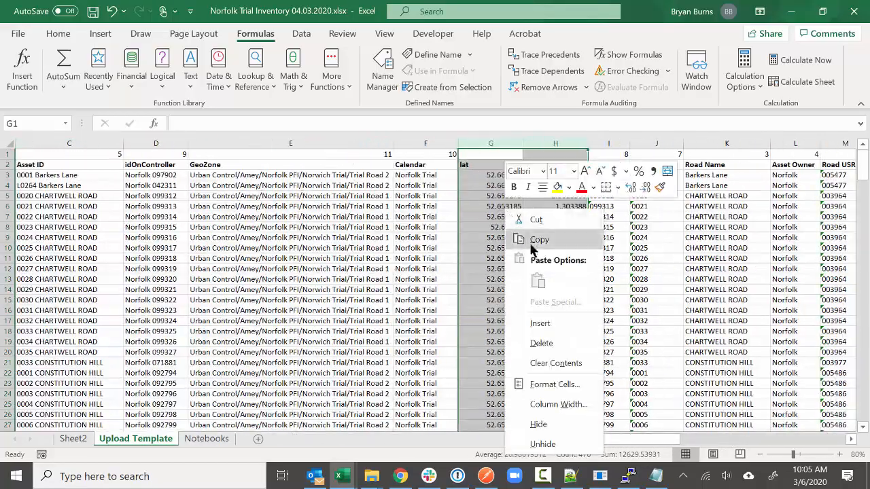
- Delete the extra lat/lng columns G:H and the ID/Label column A
click(542, 344)
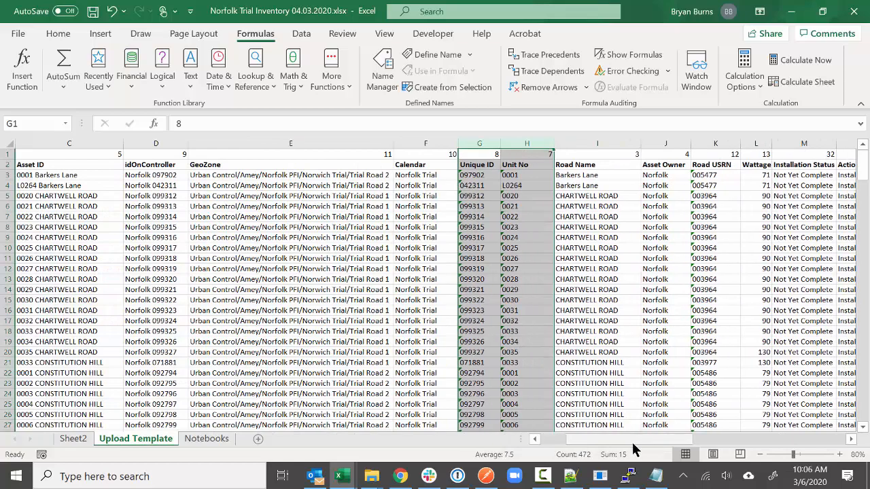
drag(622, 438, 556, 434)
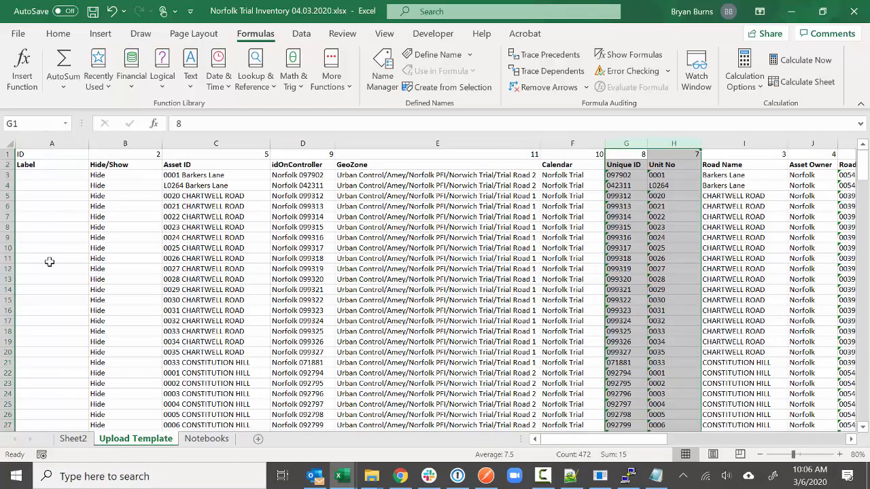
click(56, 144)
right_click(57, 144)
click(96, 287)
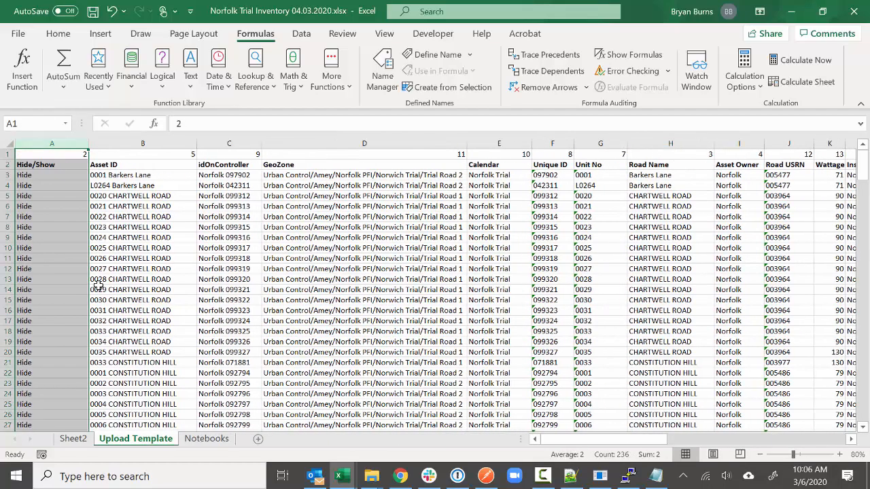
- Copy the lat through formtemplateguid header names from row 2 up into row 1
drag(589, 439, 655, 440)
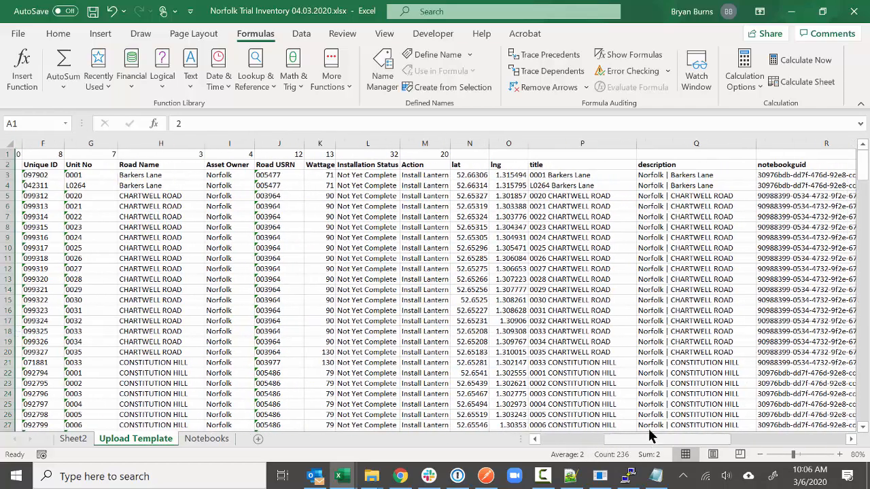
drag(469, 167, 796, 152)
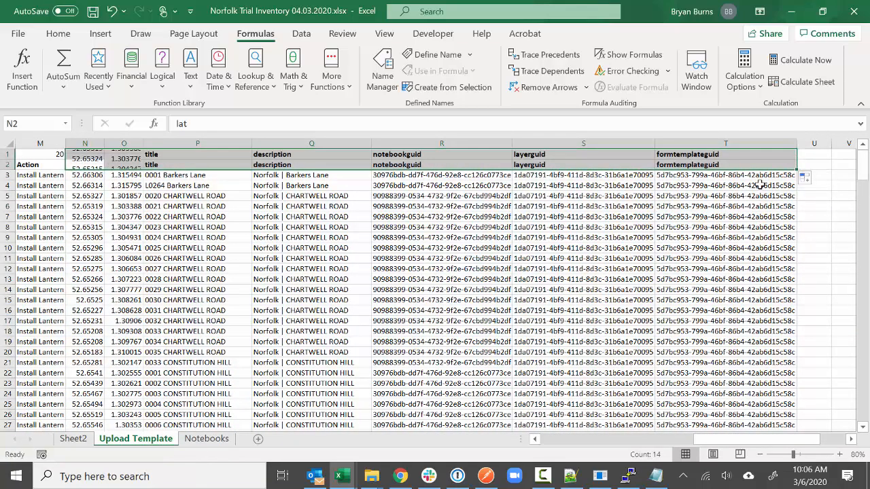
click(760, 185)
drag(735, 439, 564, 443)
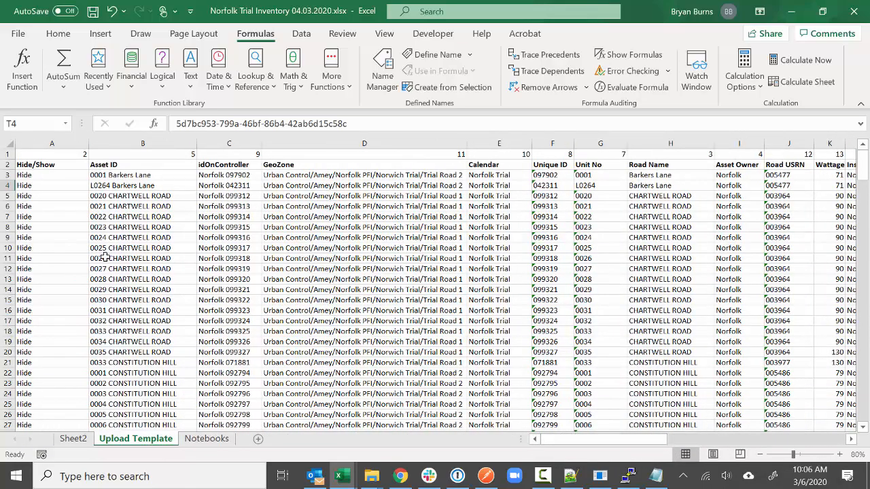
- Save the workbook, check the row 1 ids against the row 2 headers, and add a new sheet
click(93, 11)
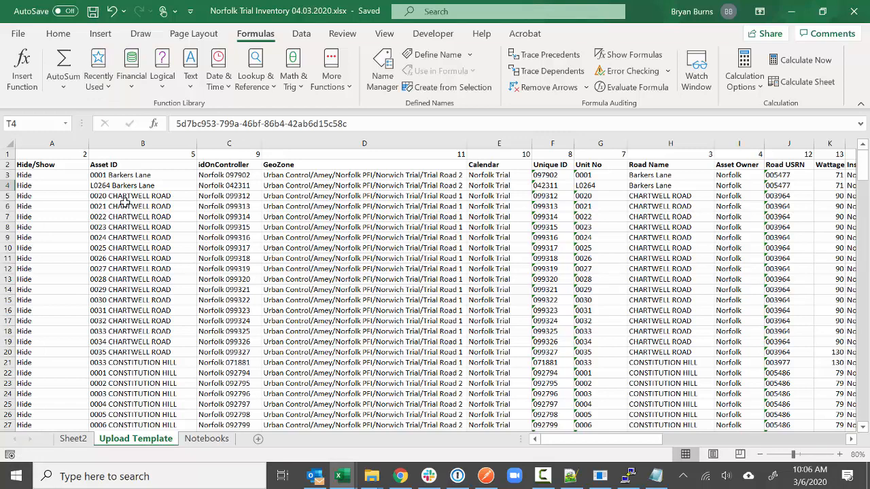
drag(78, 164, 258, 166)
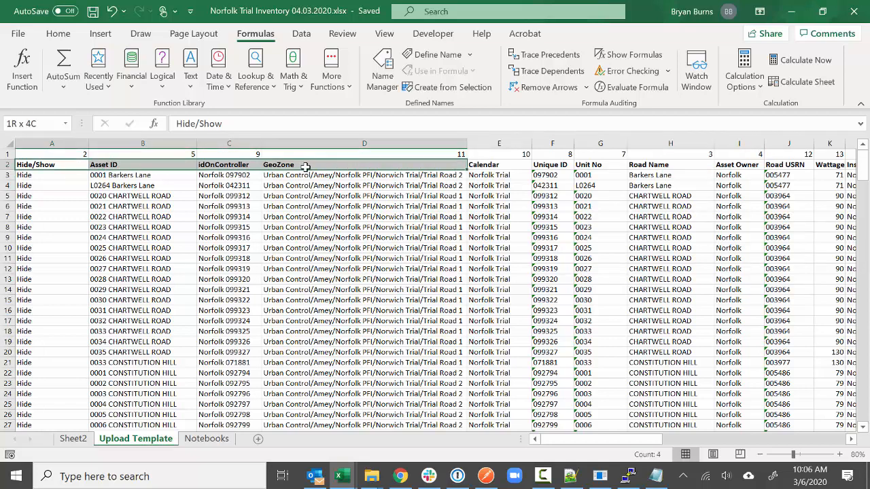
drag(63, 154, 321, 158)
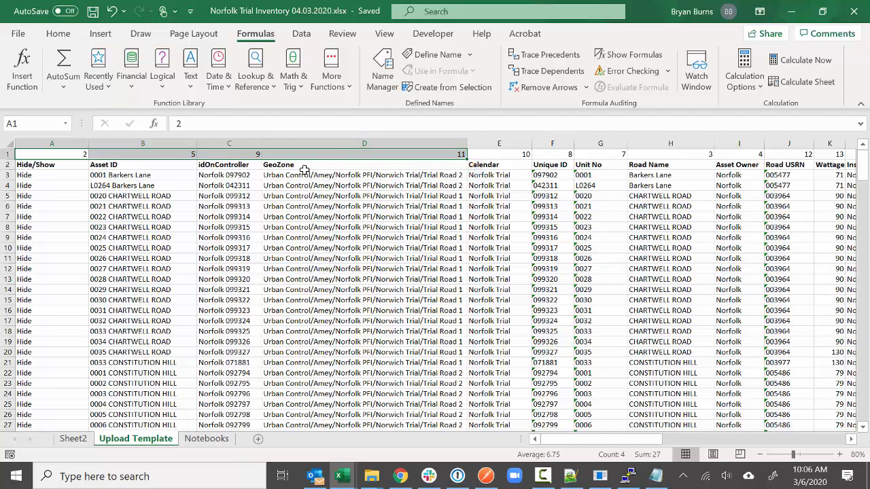
click(302, 185)
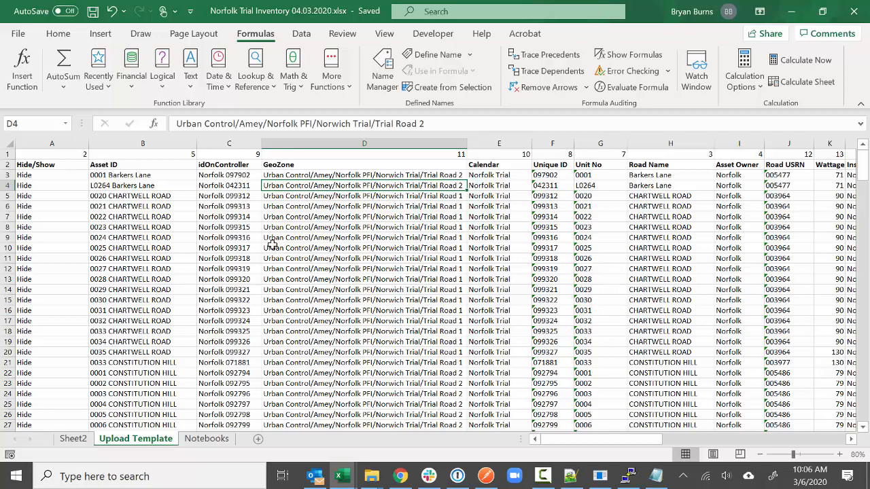
click(258, 439)
- Rename the new sheet to NorfolkUpload1
right_click(194, 438)
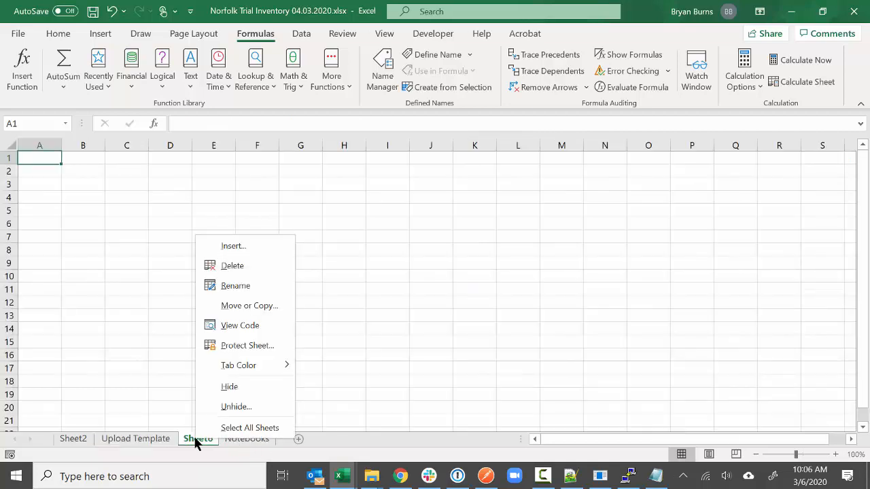
click(234, 285)
text(N)
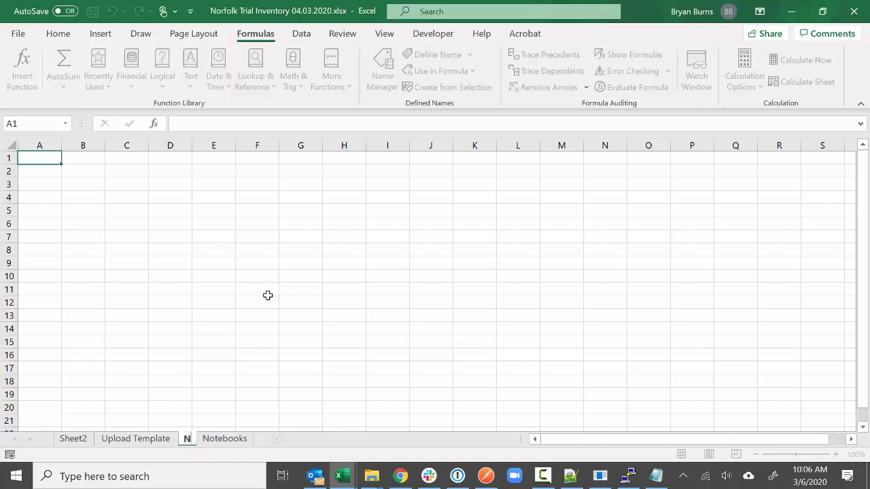
text(orfolkUpload2)
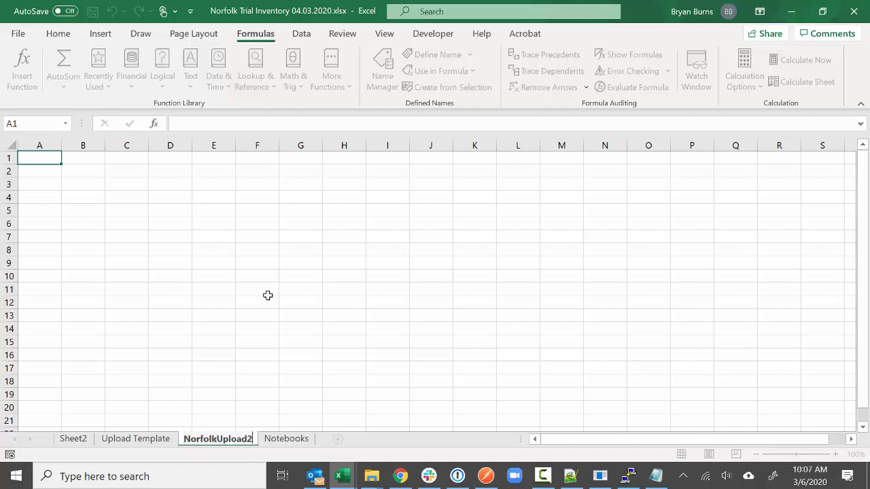
click(267, 295)
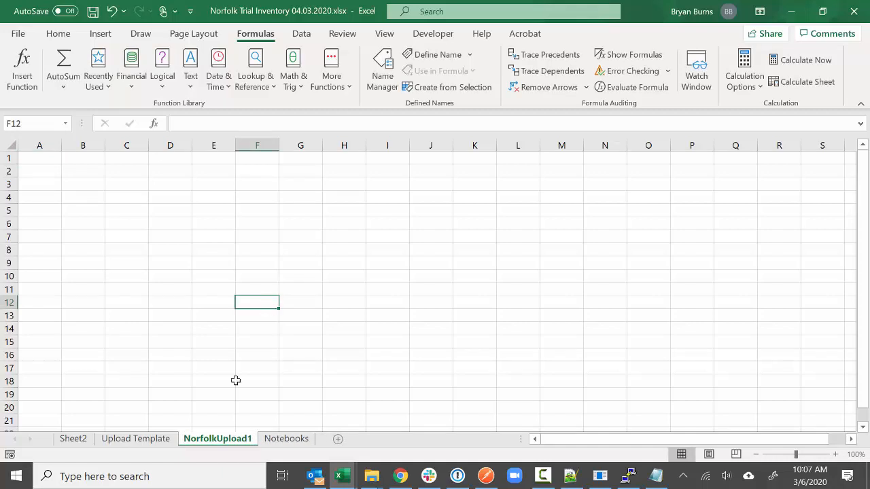
- Select and copy the entire Upload Template sheet with Ctrl+A and Ctrl+C
click(155, 437)
click(9, 151)
key(ctrl+a)
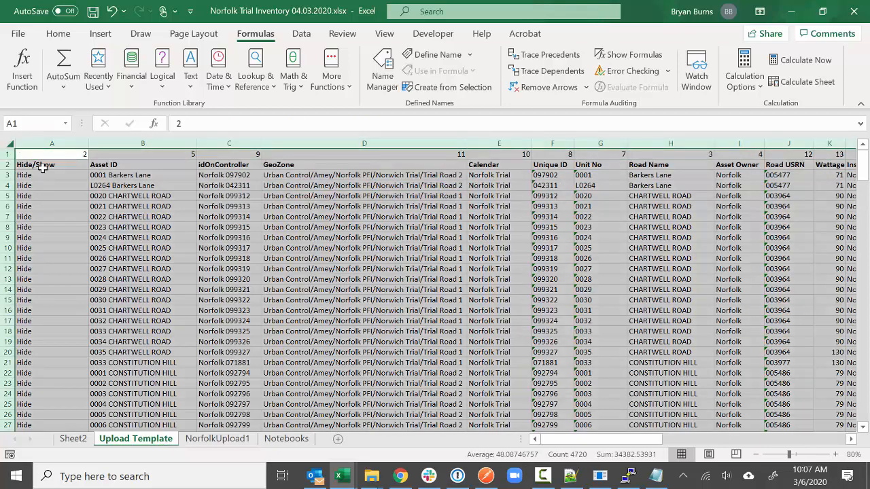
key(ctrl+c)
- Paste the template data at A1 of NorfolkUpload1 and delete the Hide/Show header row 2
click(216, 438)
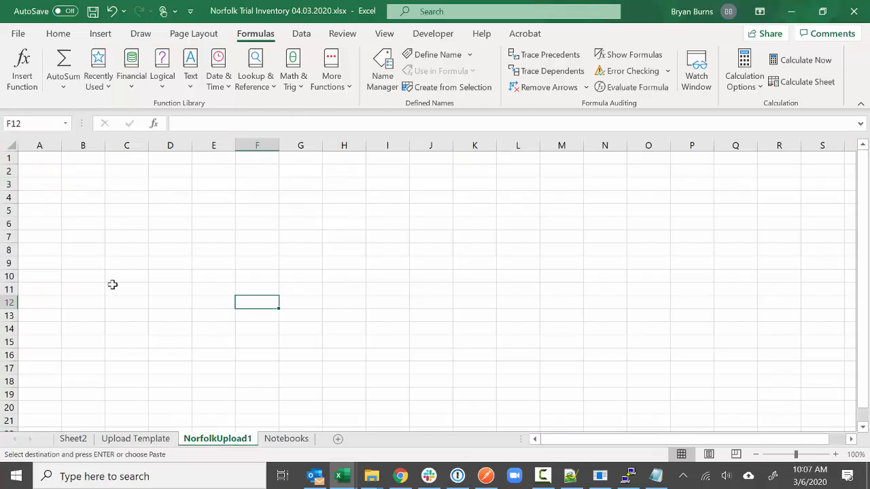
right_click(38, 159)
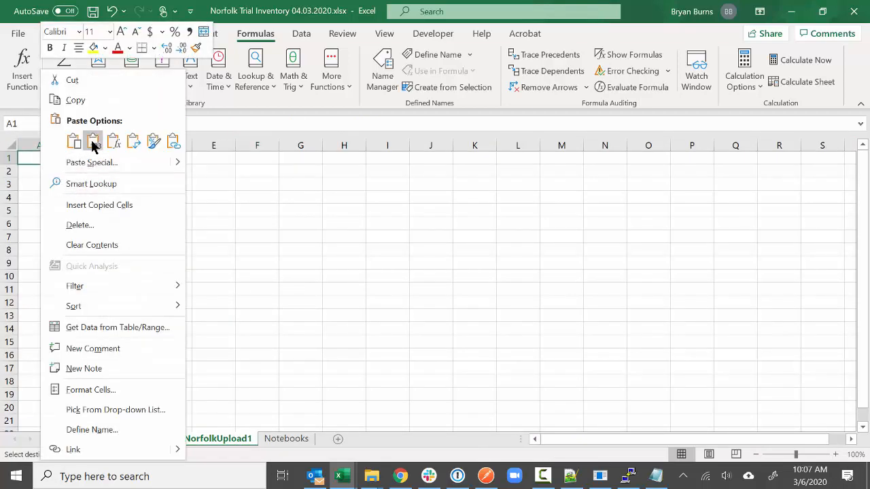
click(91, 142)
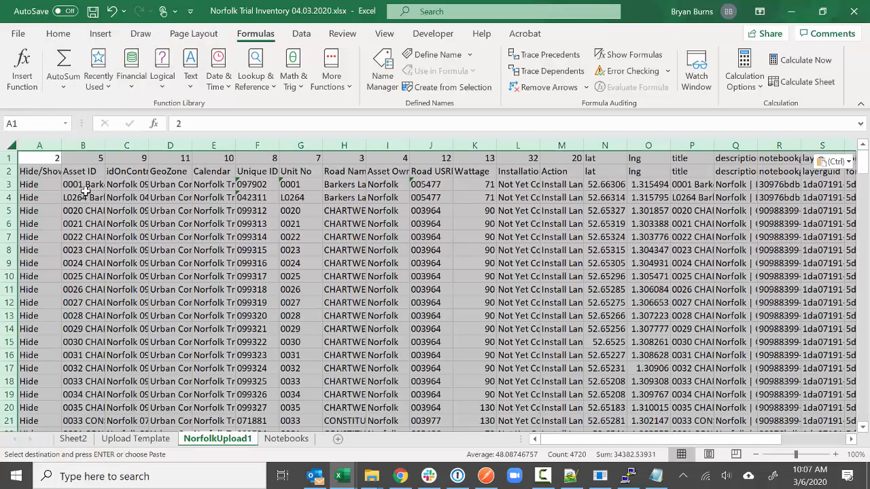
click(12, 171)
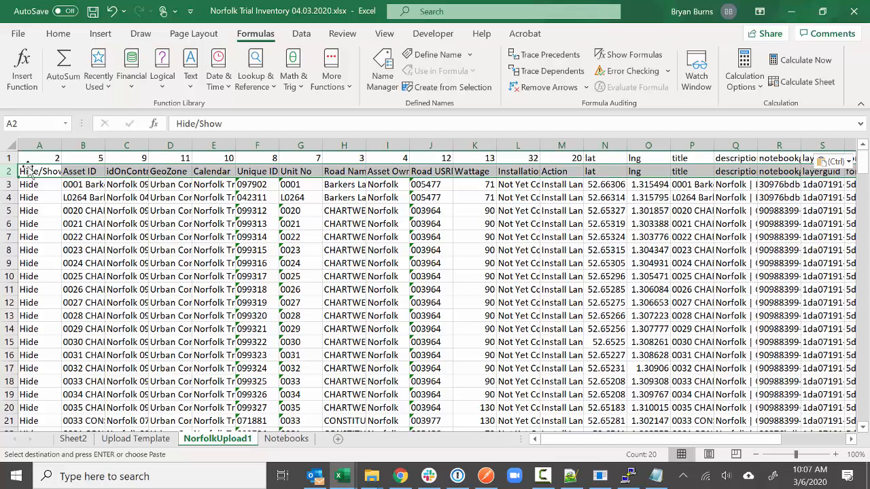
right_click(10, 173)
click(45, 306)
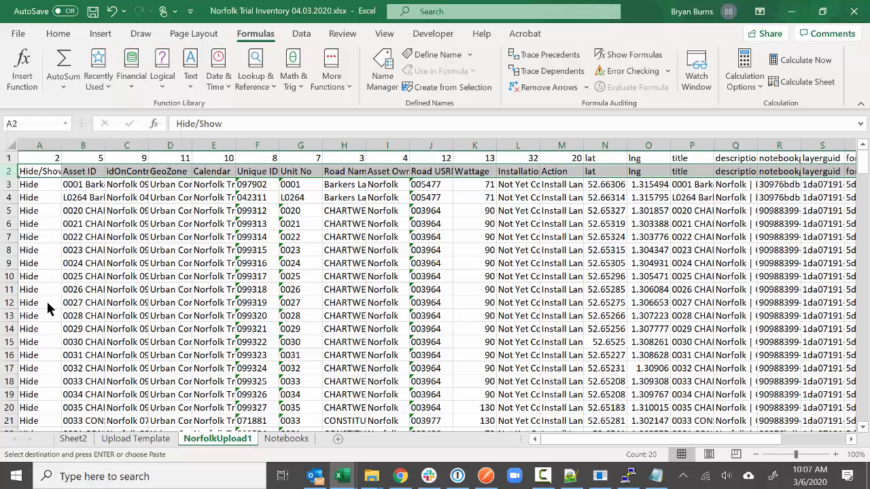
- Autofit all columns, spot-check cells A2 and B4, and bring up Find and Replace
click(12, 146)
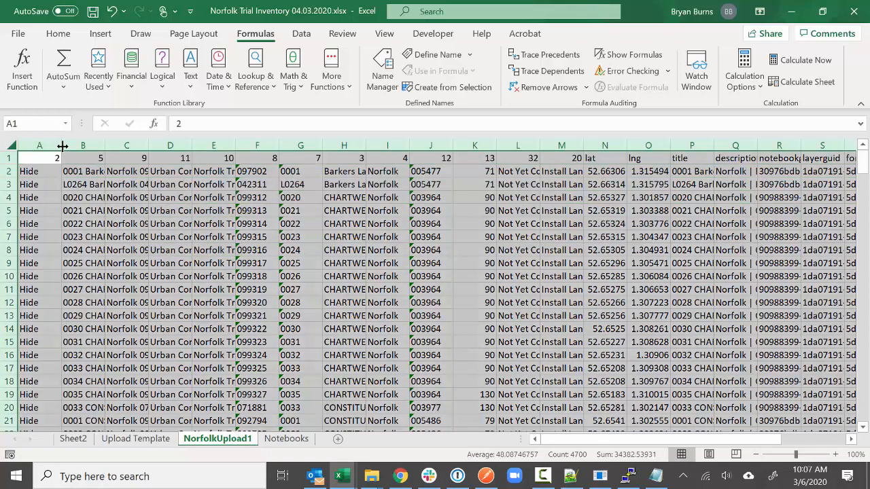
double_click(61, 145)
click(28, 162)
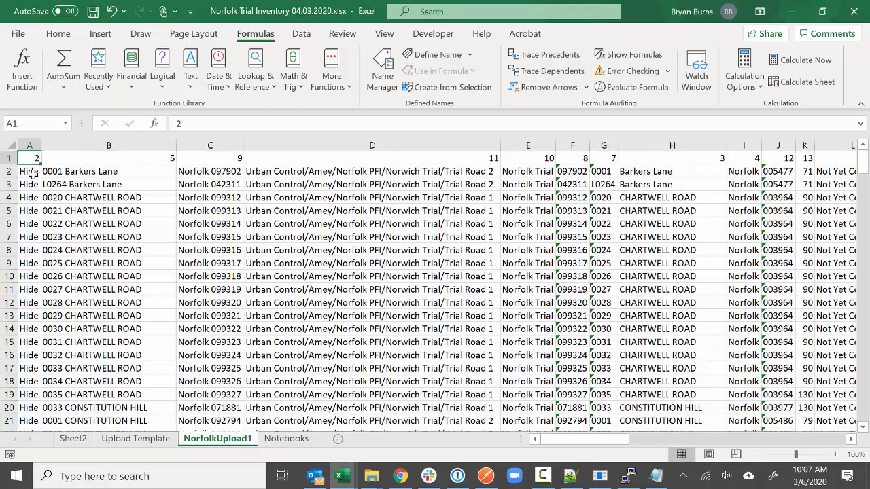
click(33, 175)
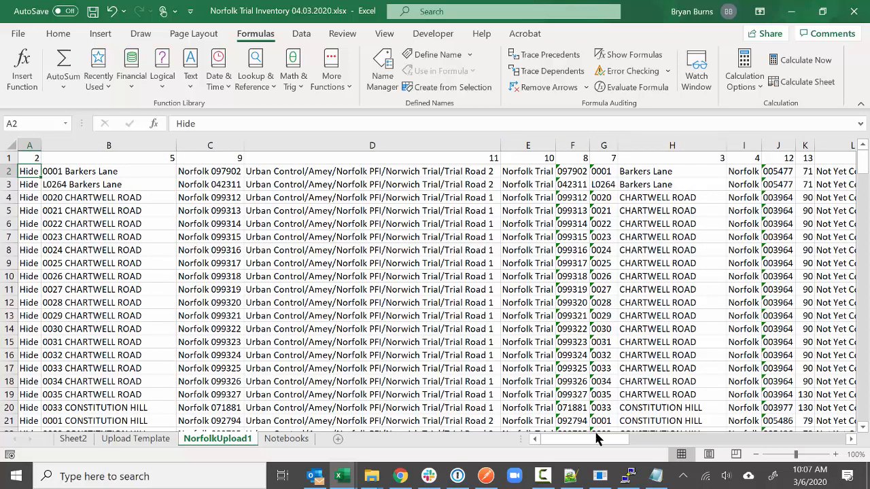
drag(597, 439, 498, 454)
click(153, 200)
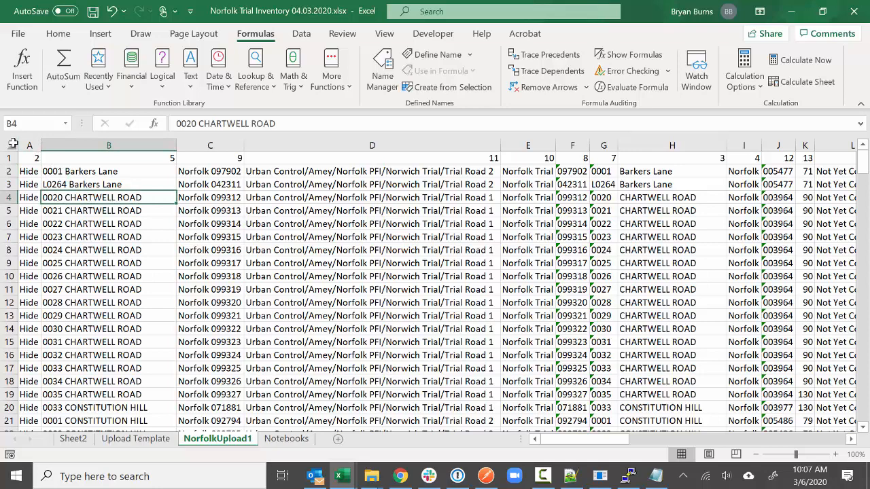
click(30, 159)
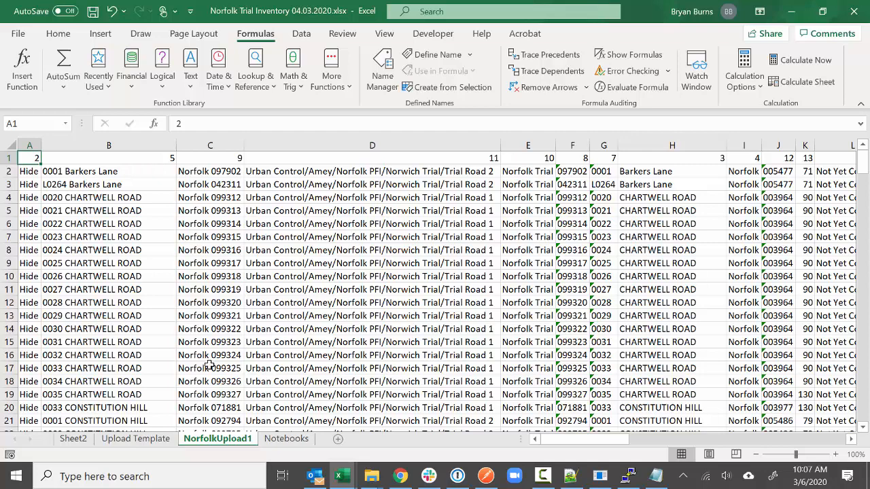
key(ctrl+f)
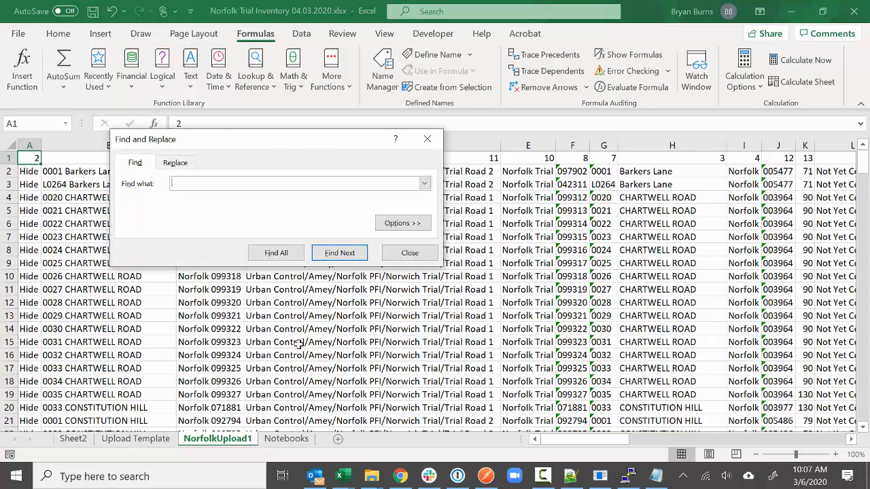
- Run the search twice, dismiss the not-found messages, and close Find and Replace
click(339, 253)
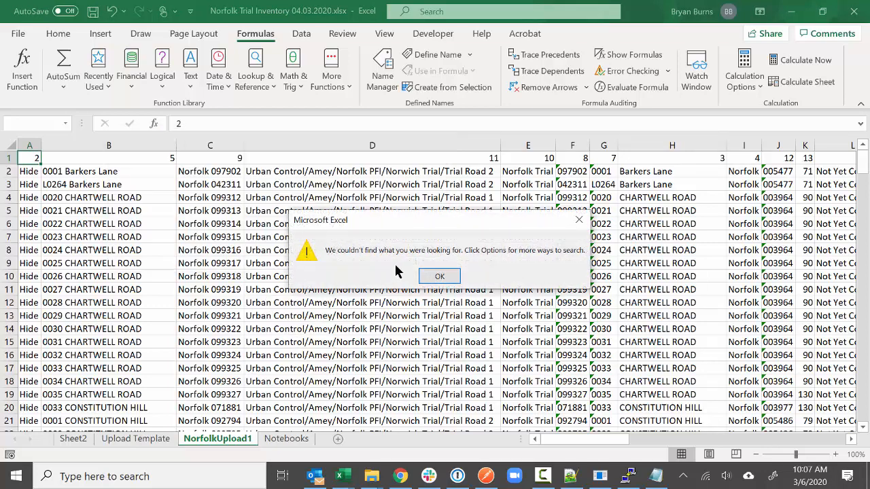
click(448, 276)
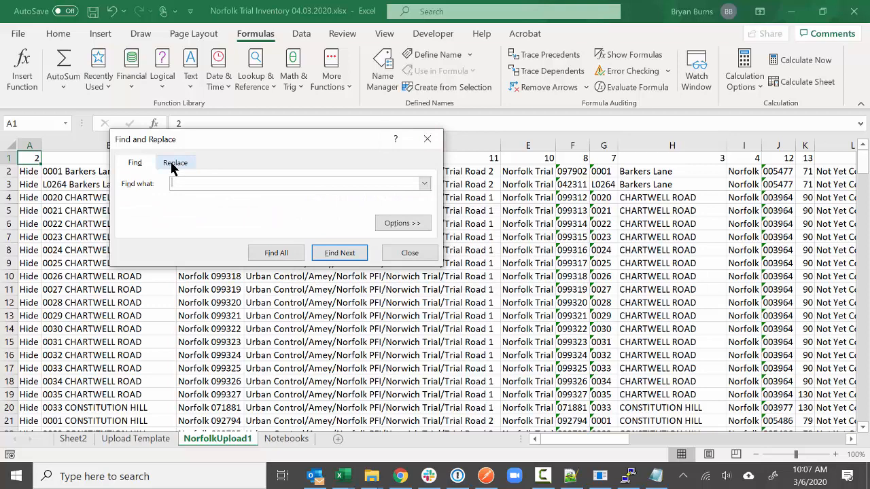
click(340, 252)
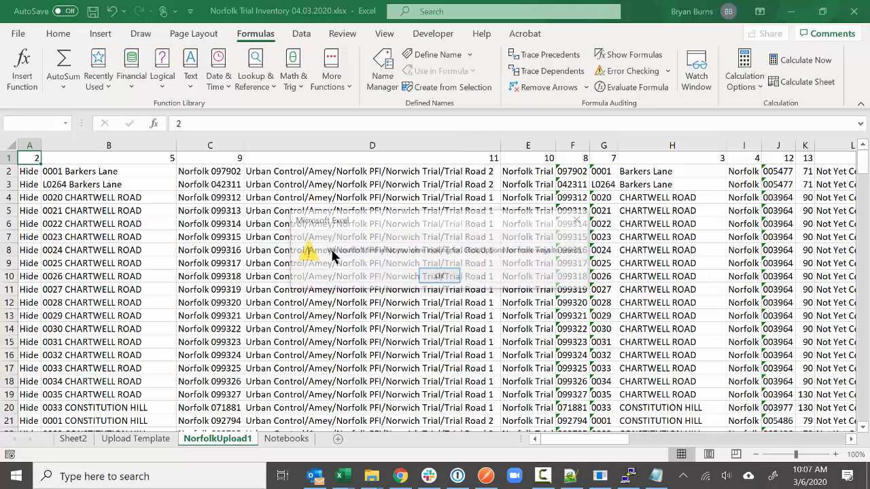
click(441, 276)
click(389, 260)
- Return to cell A1 and save the Norfolk Trial Inventory workbook
click(178, 249)
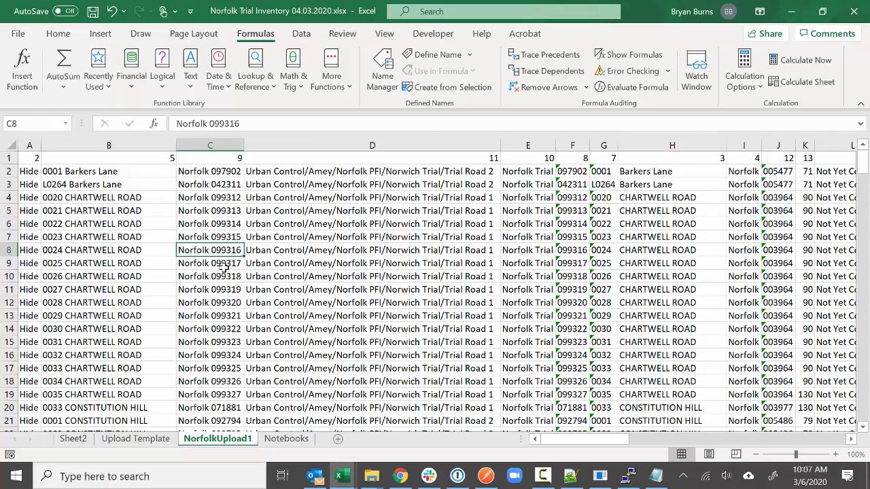
click(36, 155)
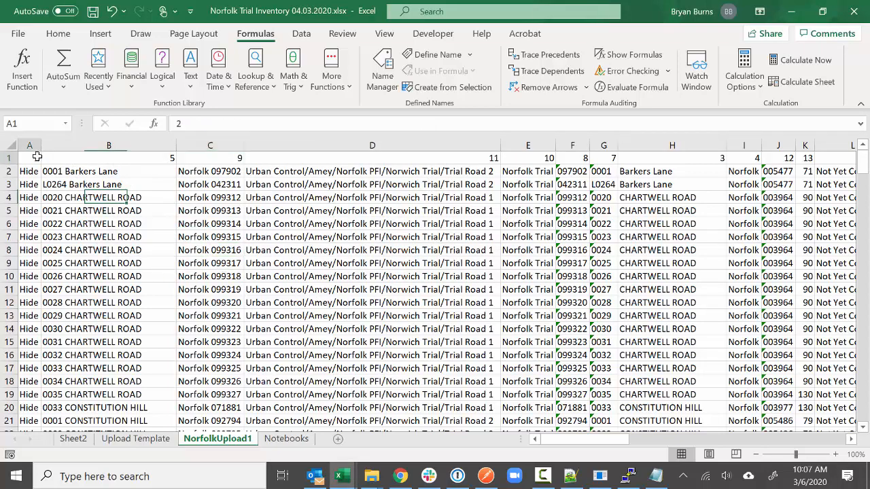
click(93, 11)
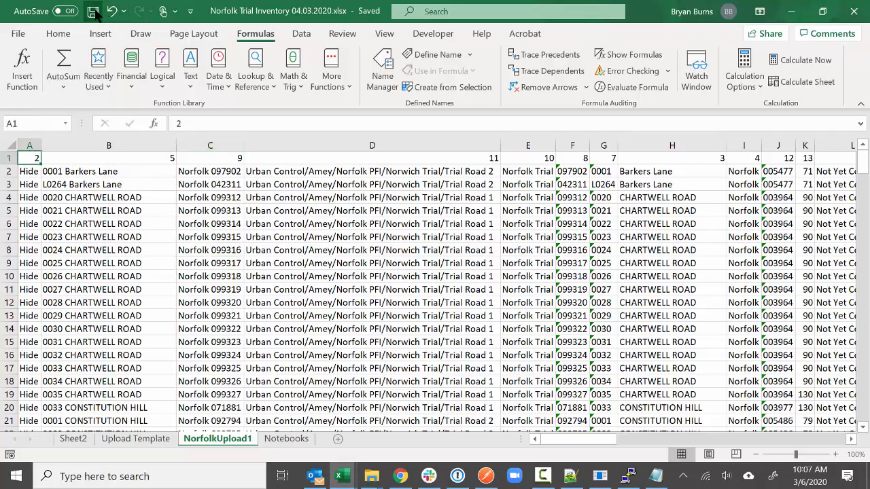
- Save the sheet as CSV UTF-8 file NorfolkUpload1.csv, accept the active-sheet warning, then close without saving
click(19, 39)
click(44, 216)
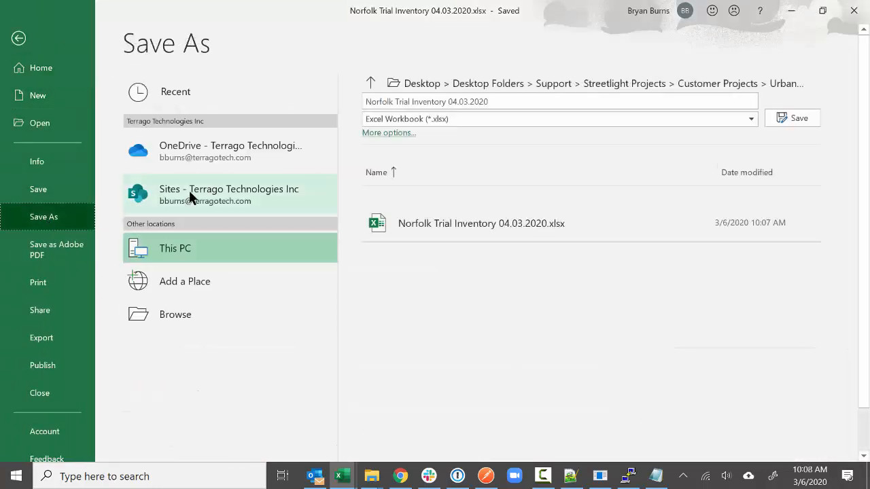
click(438, 121)
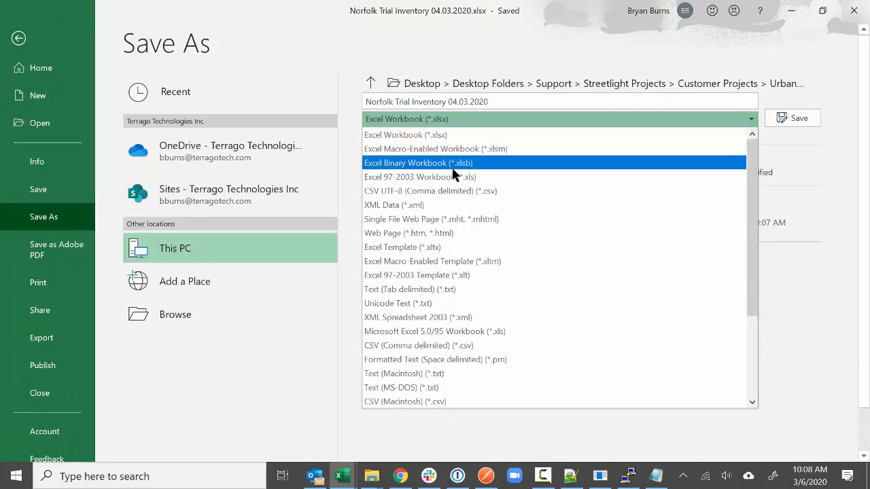
click(457, 191)
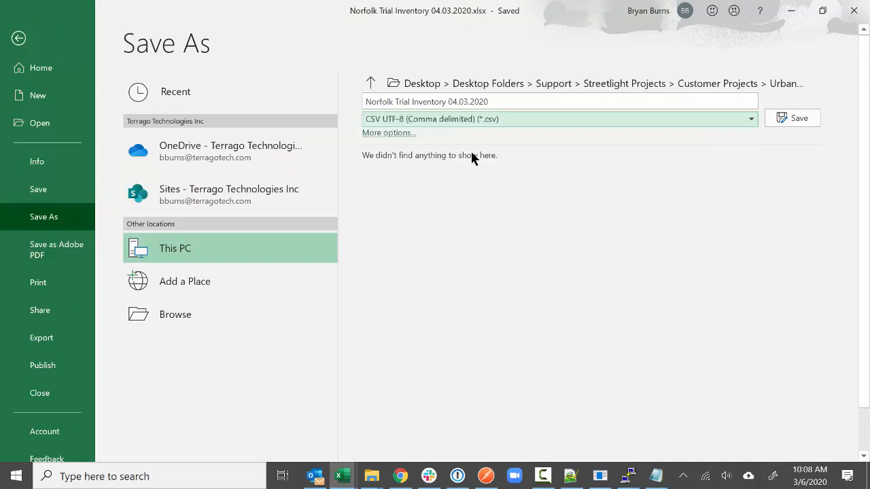
click(497, 101)
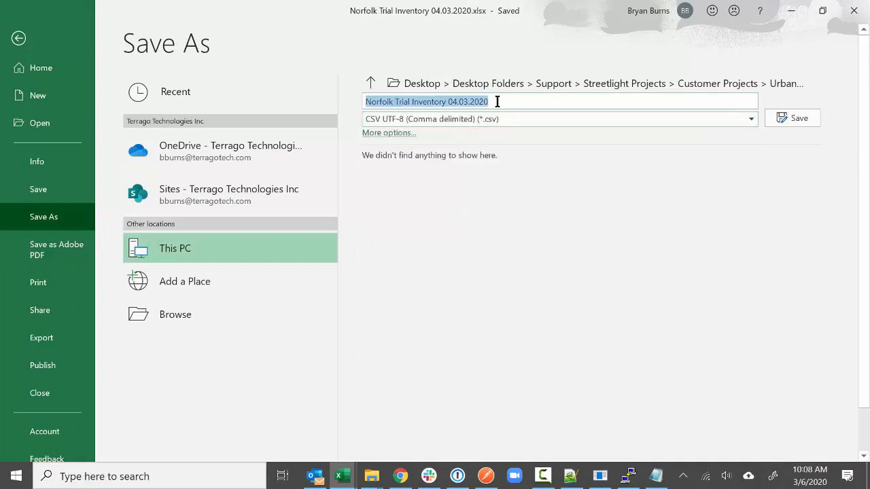
text(NorfolkUpload1)
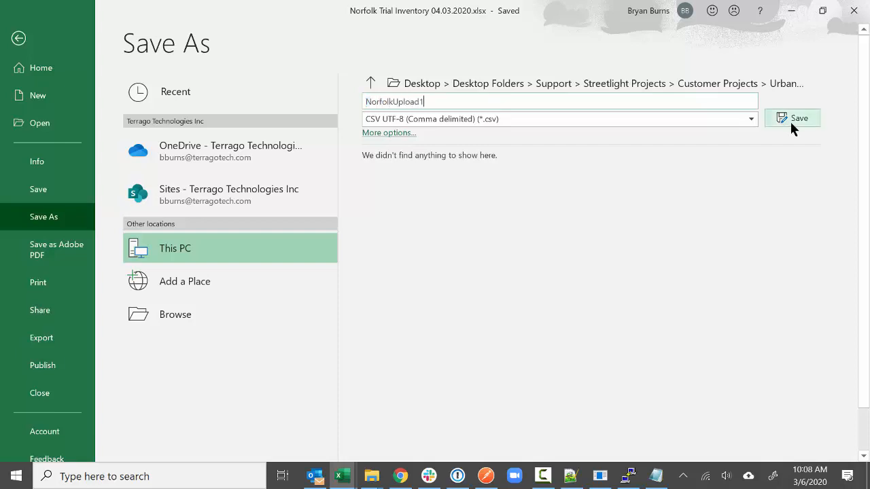
click(790, 119)
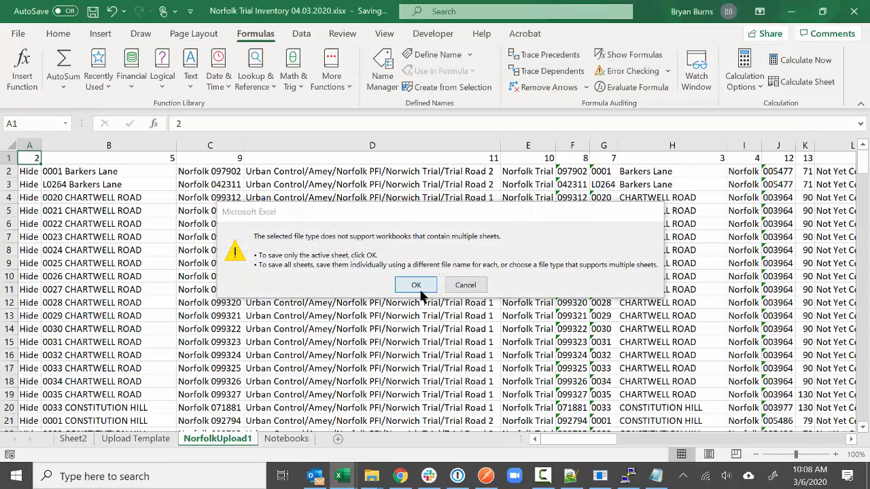
click(417, 288)
click(854, 11)
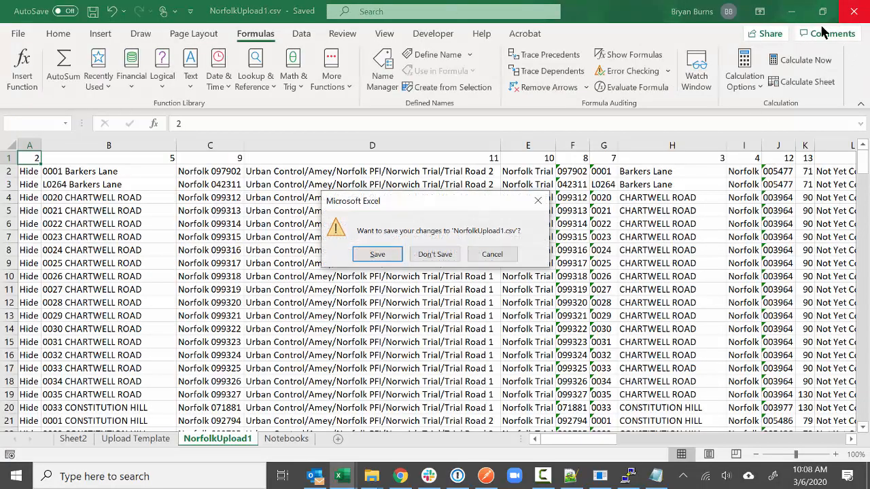
click(437, 254)
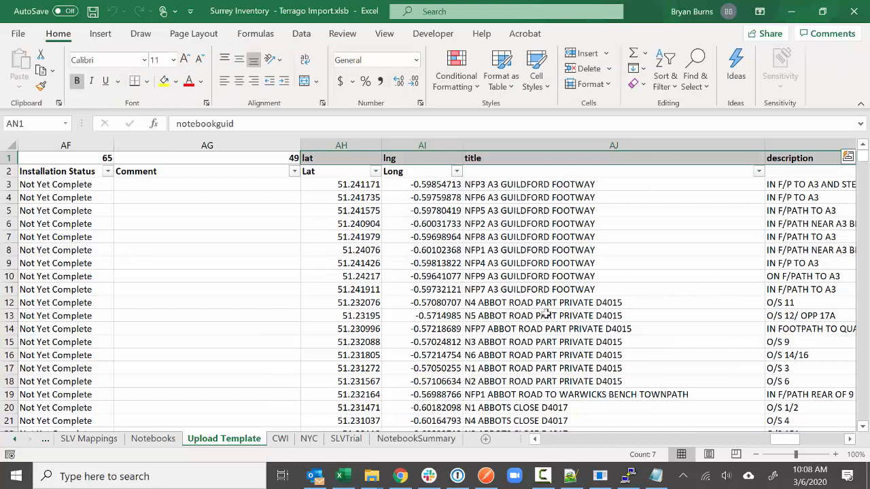
- Close Excel and give a new Postman request the Norfolk server base URL plus /import
click(854, 10)
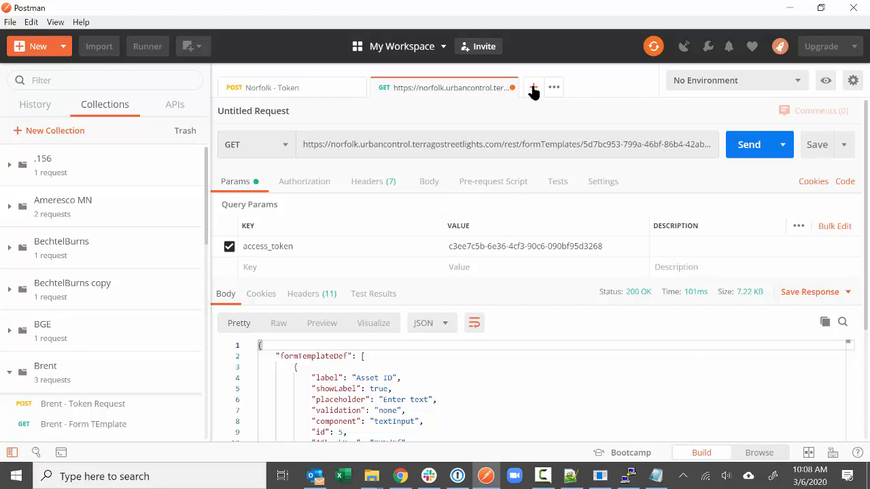
click(533, 89)
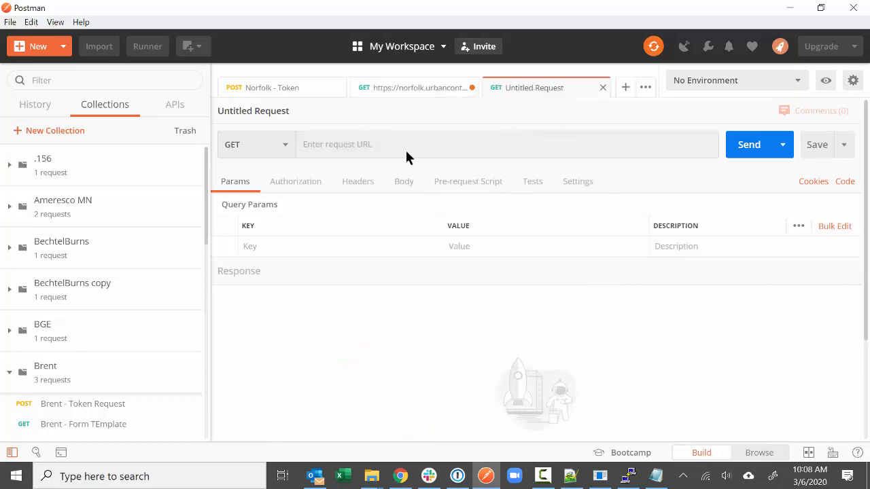
click(395, 95)
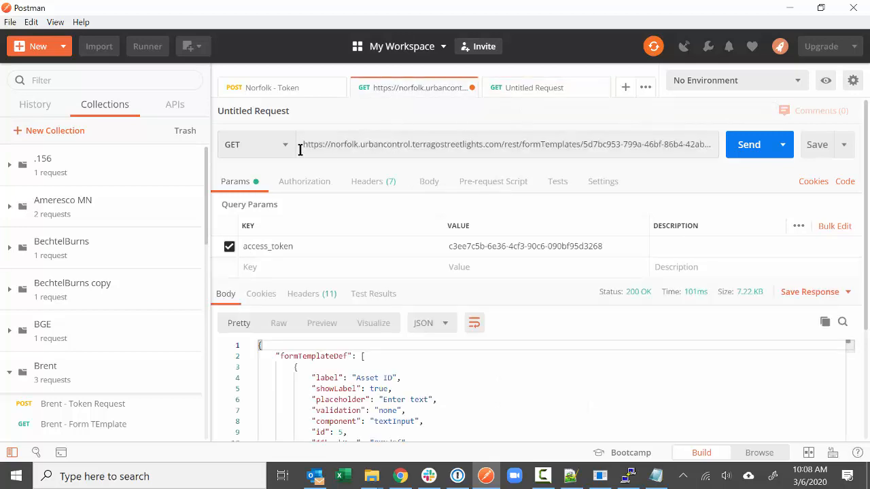
drag(304, 144, 502, 144)
key(ctrl+c)
click(517, 87)
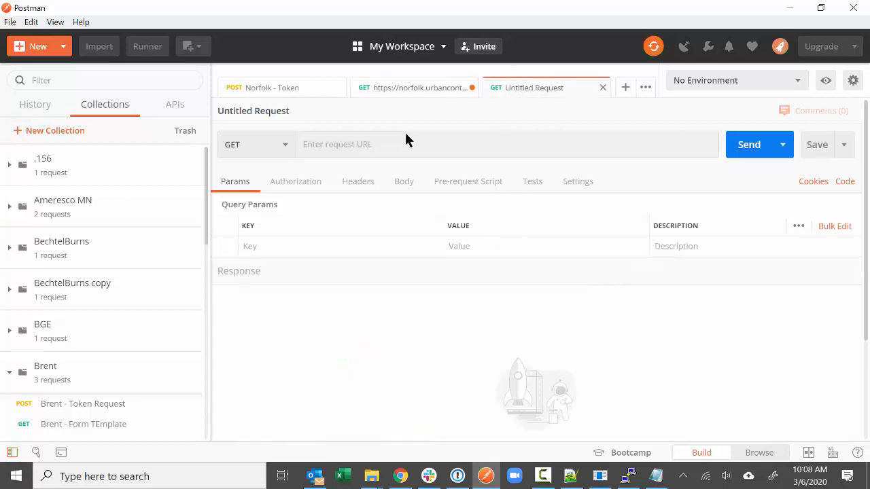
click(373, 143)
key(ctrl+v)
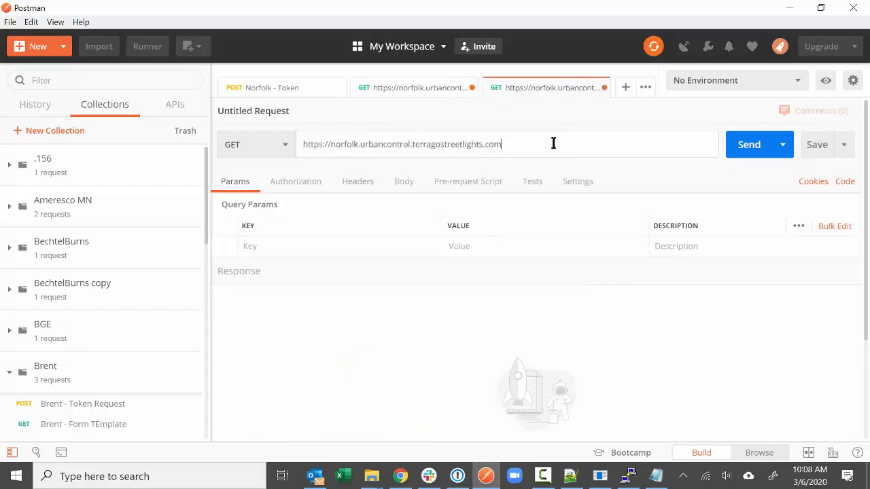
text(/import/csv)
- Make the request a POST with an access_token parameter copied from the Norfolk - Token response
click(289, 149)
click(272, 197)
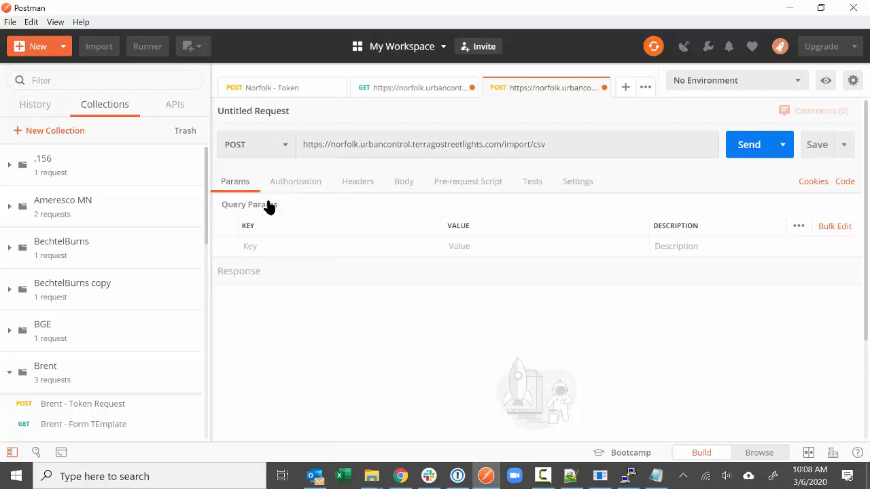
click(296, 248)
text(ac)
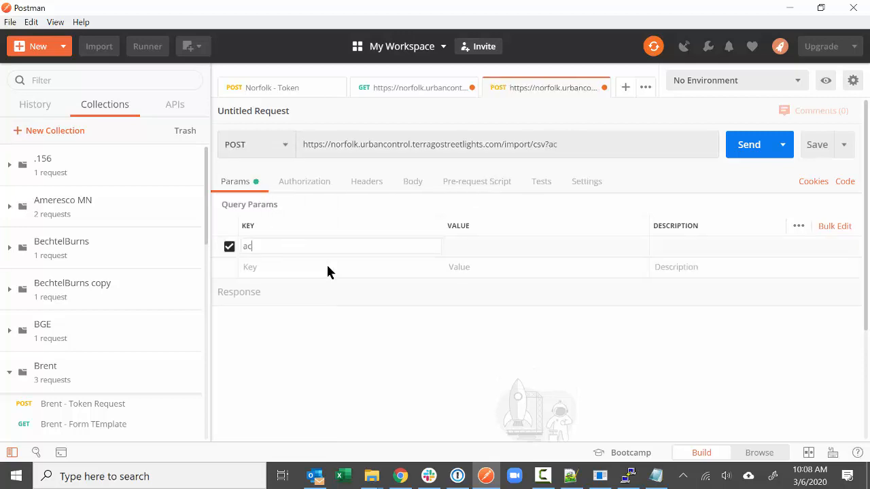
text(cess_token)
key(Tab)
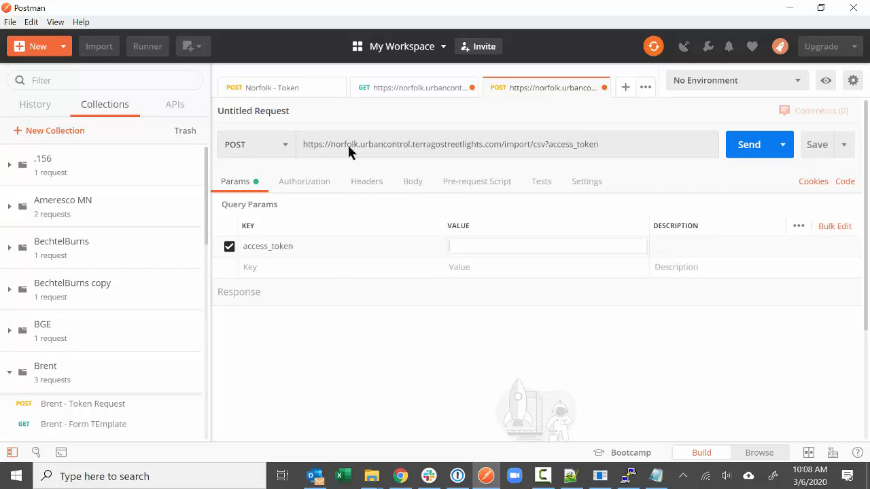
click(297, 89)
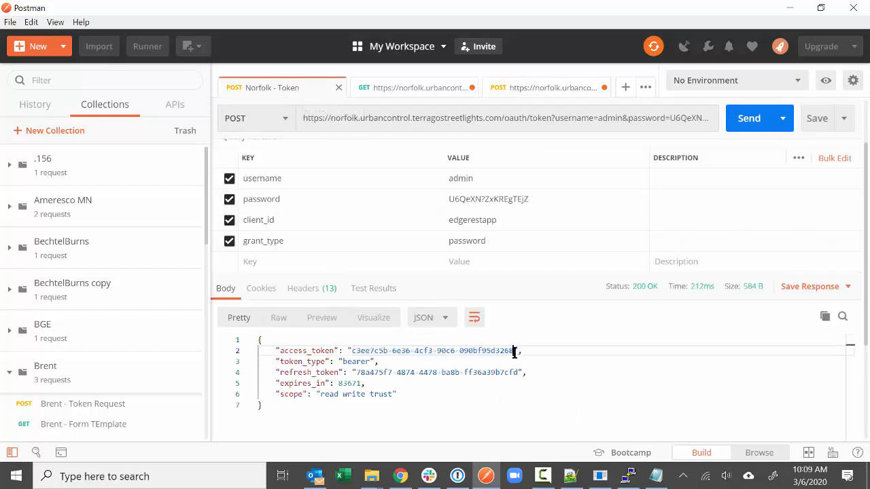
drag(514, 351, 358, 353)
key(ctrl+c)
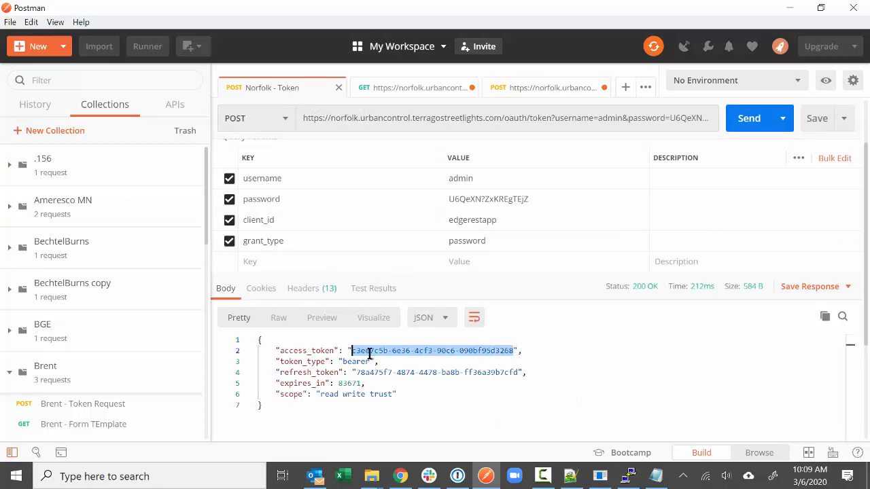
click(517, 87)
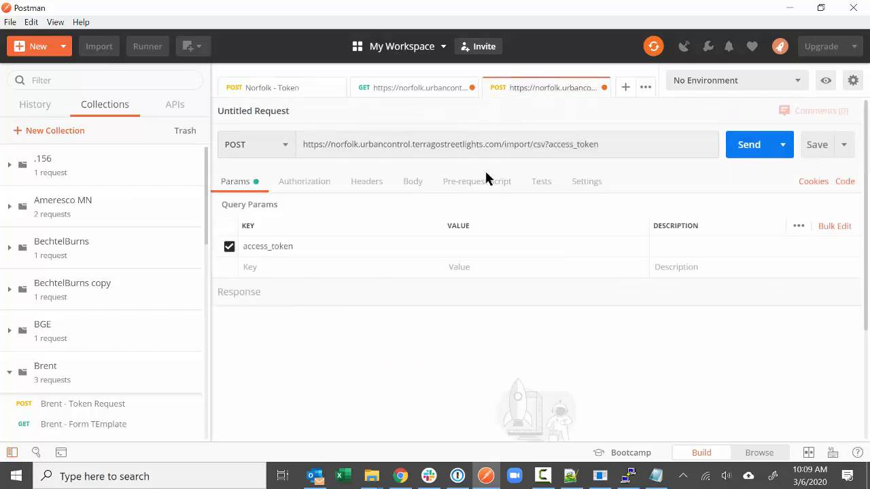
click(472, 255)
key(ctrl+v)
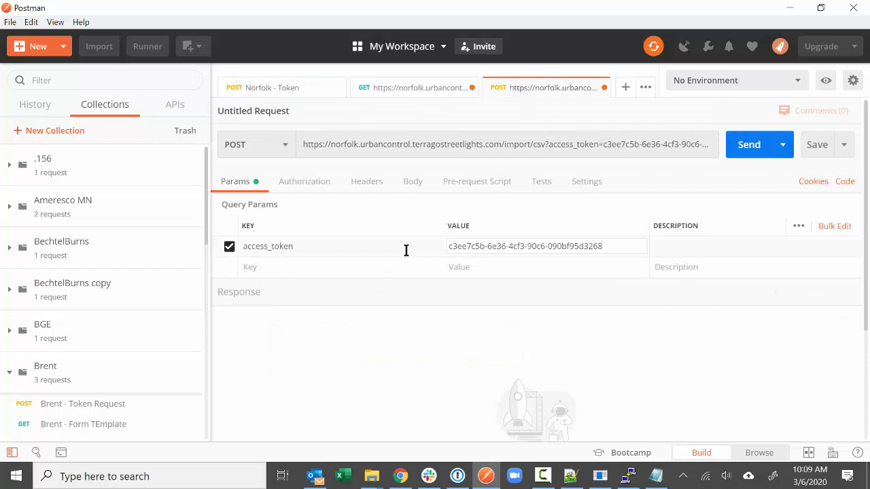
- Set the body to form-data with a File-type field and start naming its key
click(413, 189)
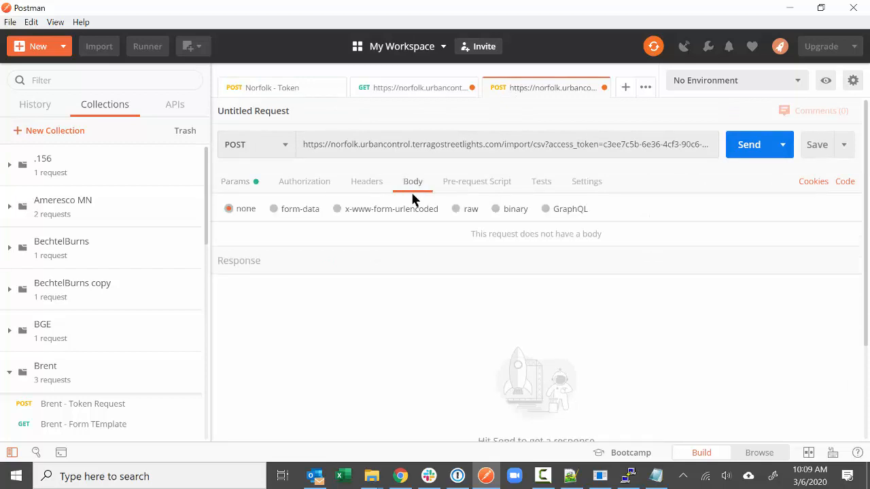
click(273, 211)
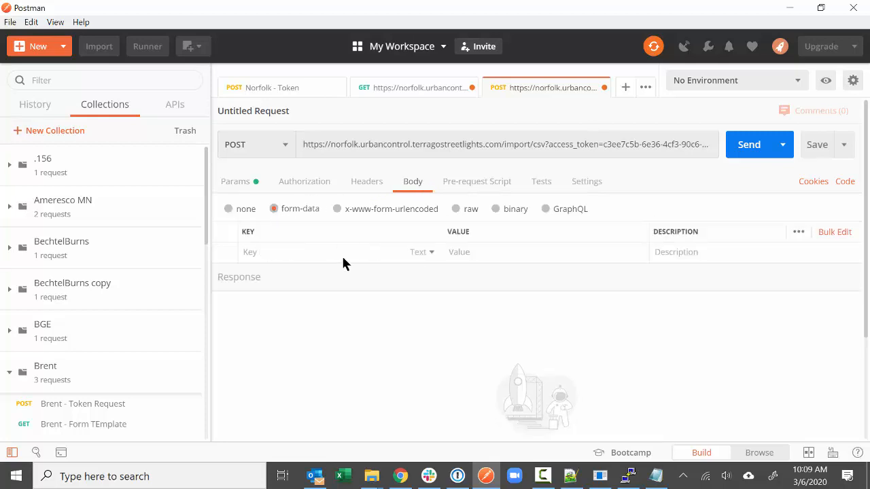
click(430, 254)
click(420, 296)
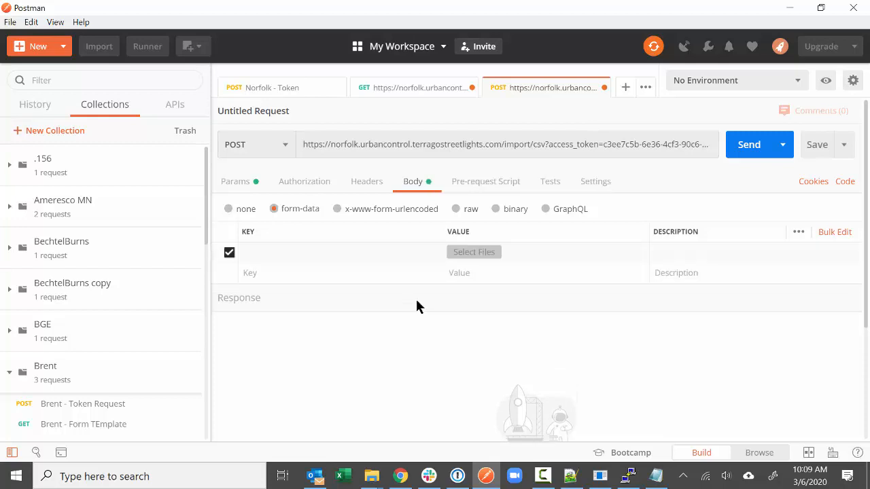
click(285, 254)
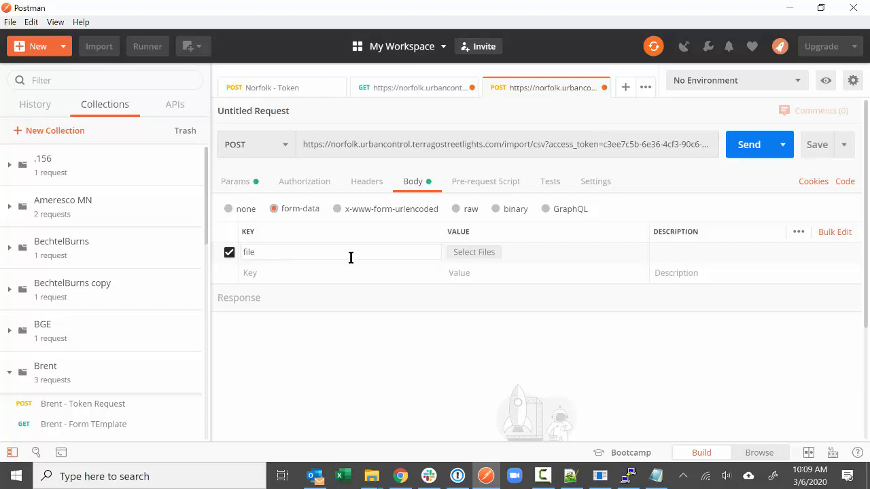
- Attach NorfolkUpload1.csv from the Norfolk Pilot Data folder to the import request
click(476, 254)
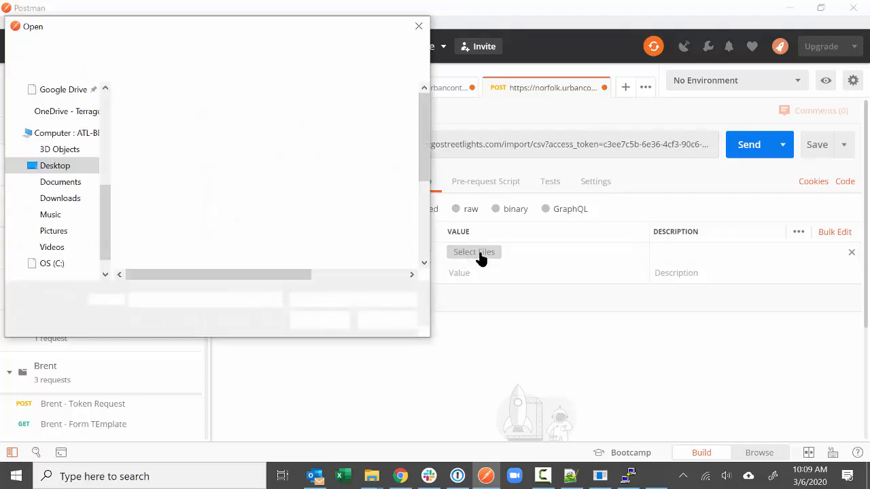
drag(104, 206, 109, 108)
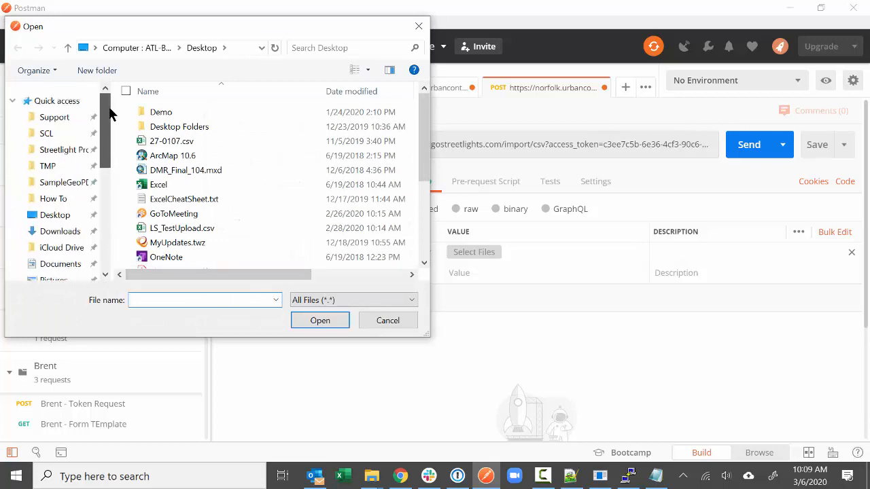
click(54, 149)
double_click(202, 127)
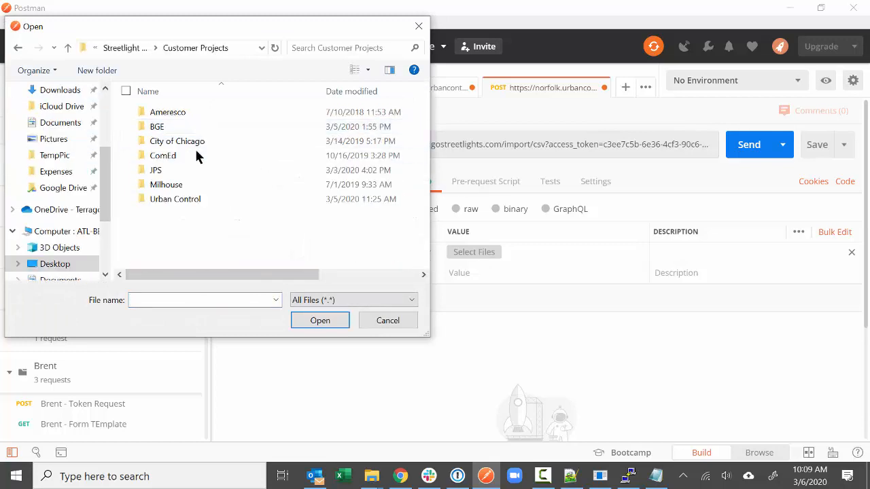
double_click(186, 198)
double_click(189, 156)
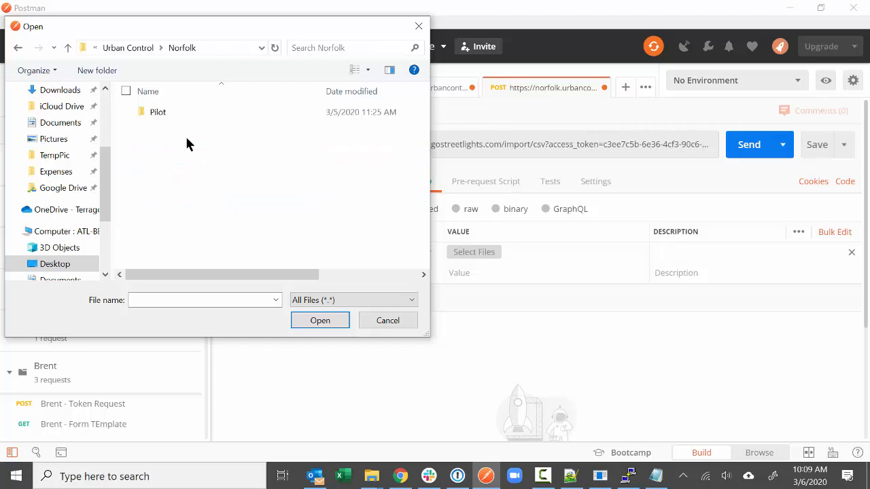
double_click(187, 114)
double_click(187, 114)
click(187, 128)
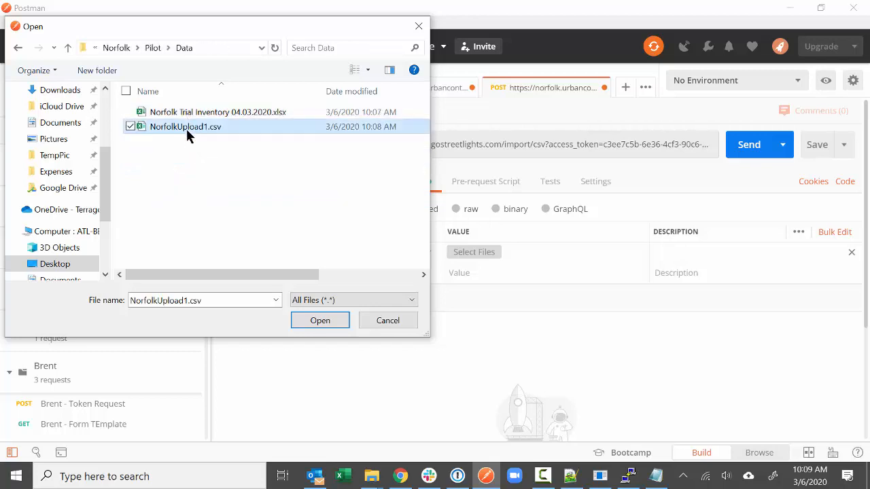
click(300, 320)
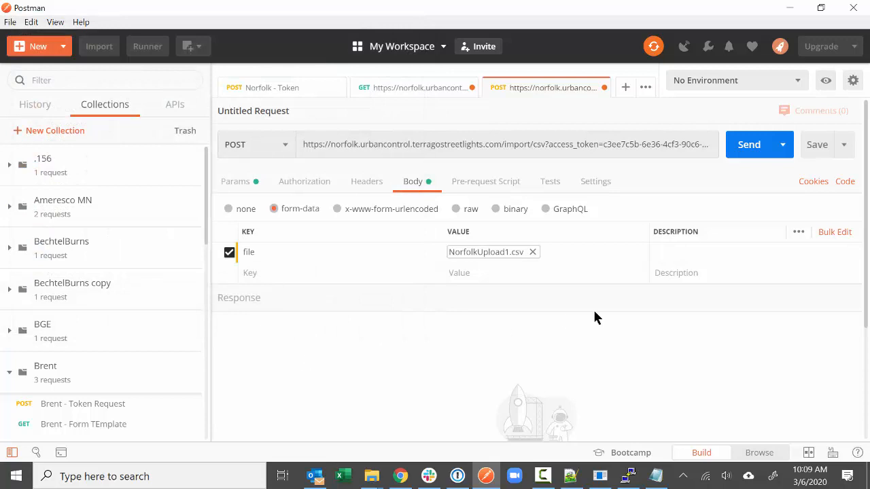
- Send the CSV import and confirm 234 of 234 records processed with 0 failures
click(746, 149)
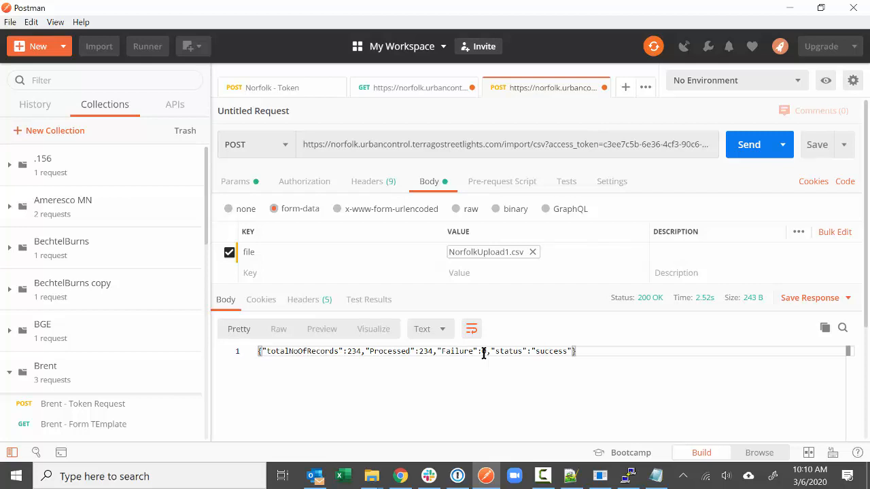
mouse_move(701, 304)
click(790, 8)
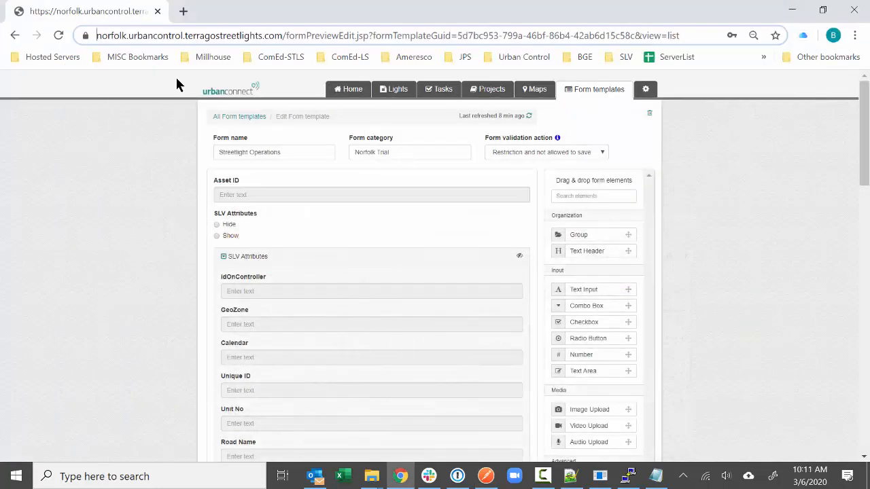
- Open the details of imported light 0004 WROXHAM ROAD RAB from the dashboard
click(347, 90)
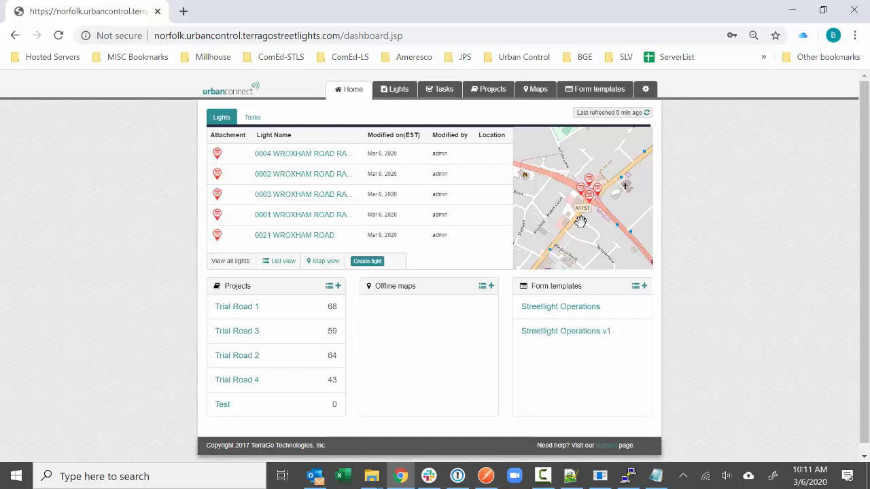
click(340, 154)
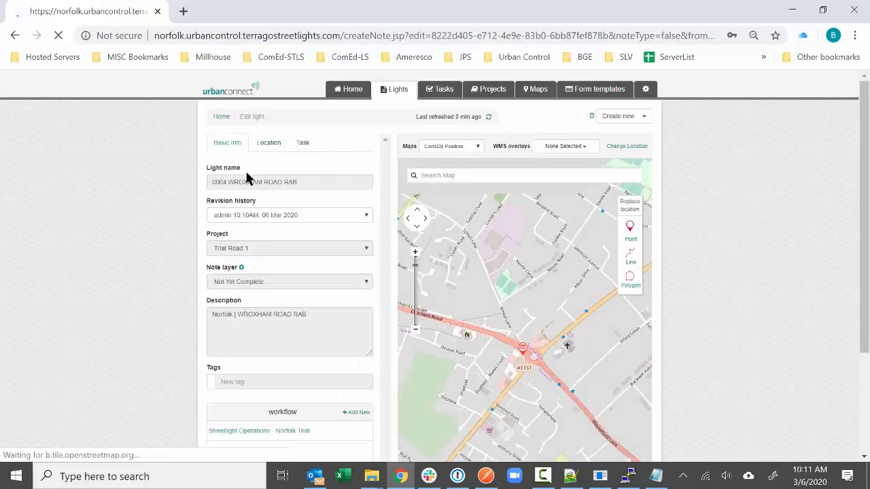
scroll(161, 233, down, 1)
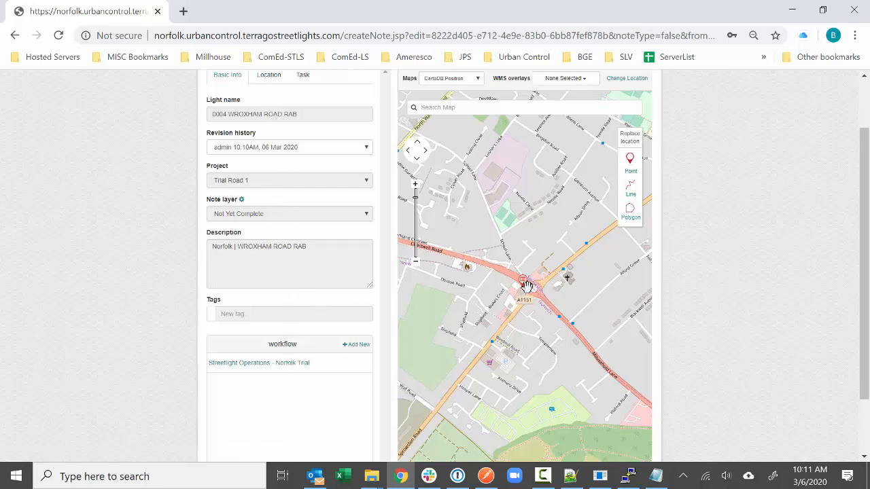
- Show the light's SLV attributes in its Streetlight Operations form, then close it and go Home
click(304, 364)
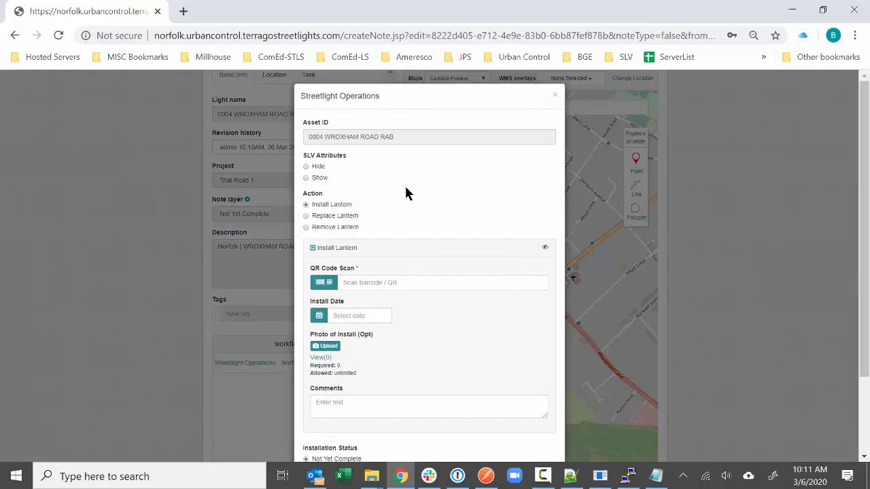
click(307, 178)
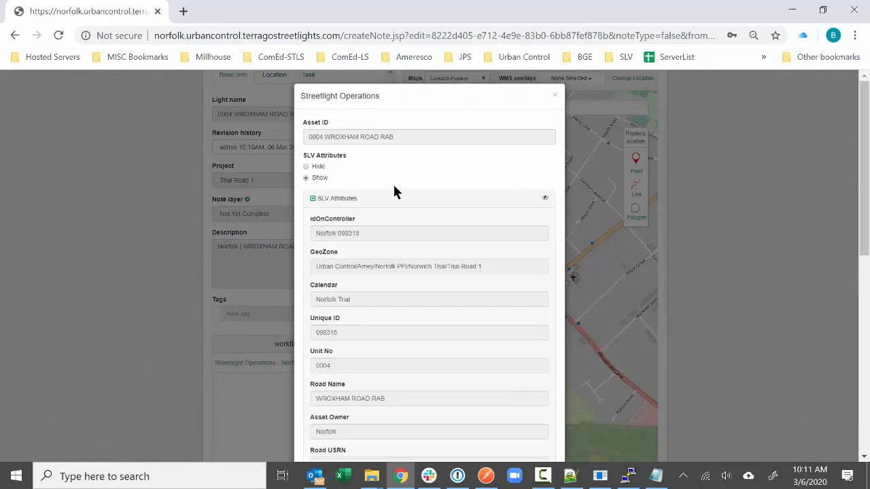
scroll(415, 231, down, 1)
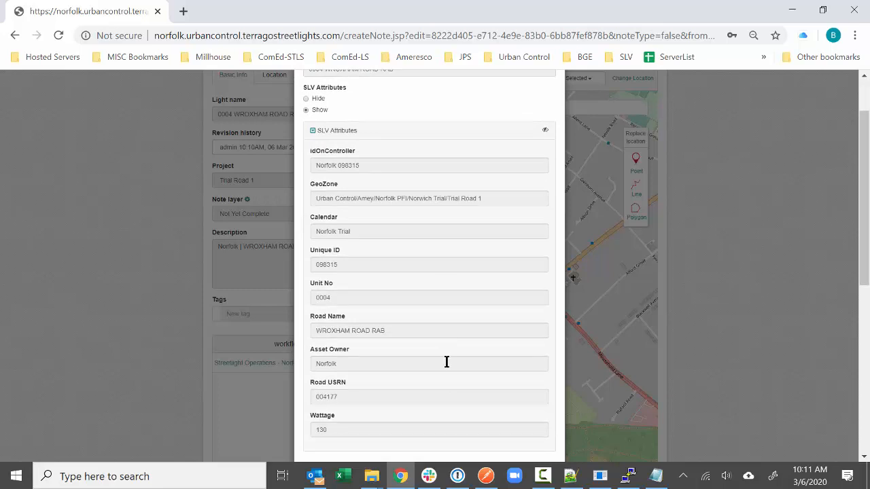
scroll(445, 367, down, 3)
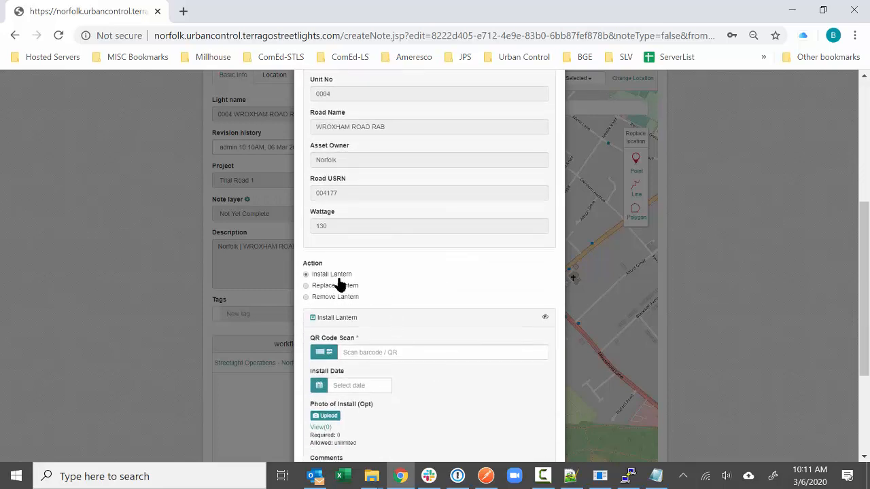
scroll(418, 316, down, 1)
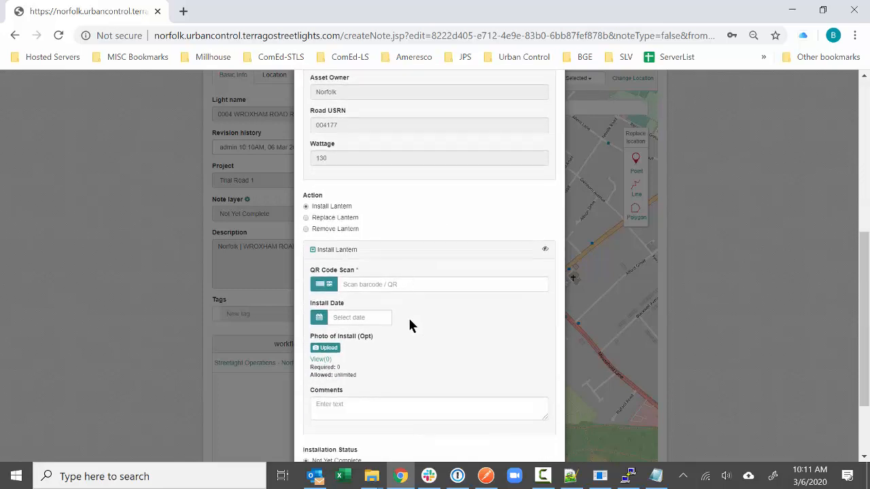
scroll(407, 326, down, 1)
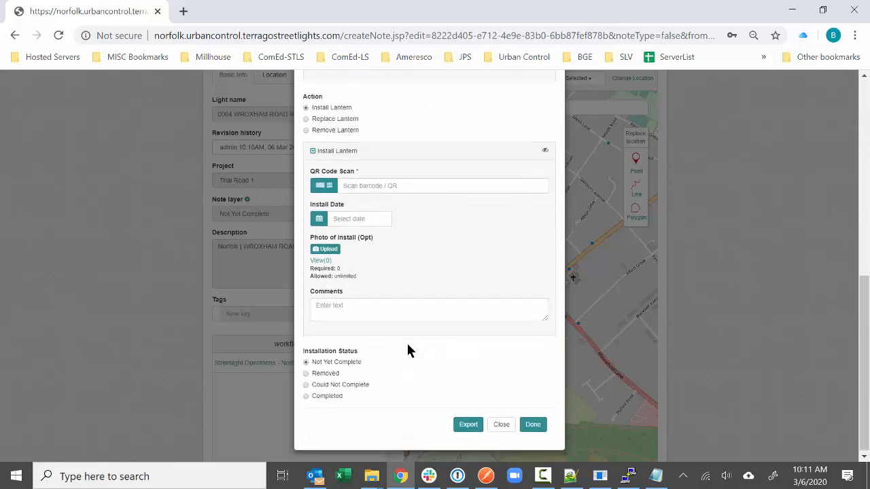
click(501, 423)
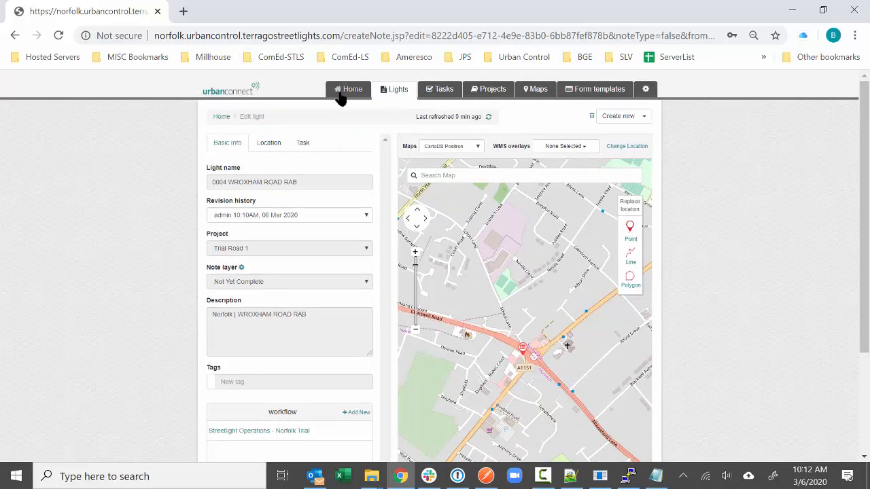
click(343, 92)
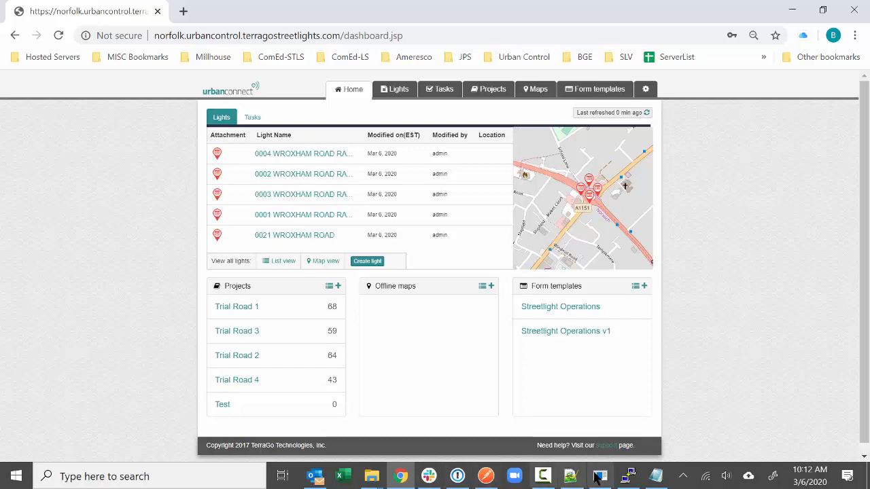
- Bring up PuTTY and highlight the group id, 'Assigned for work' name and its YELLOW colour
mouse_move(628, 478)
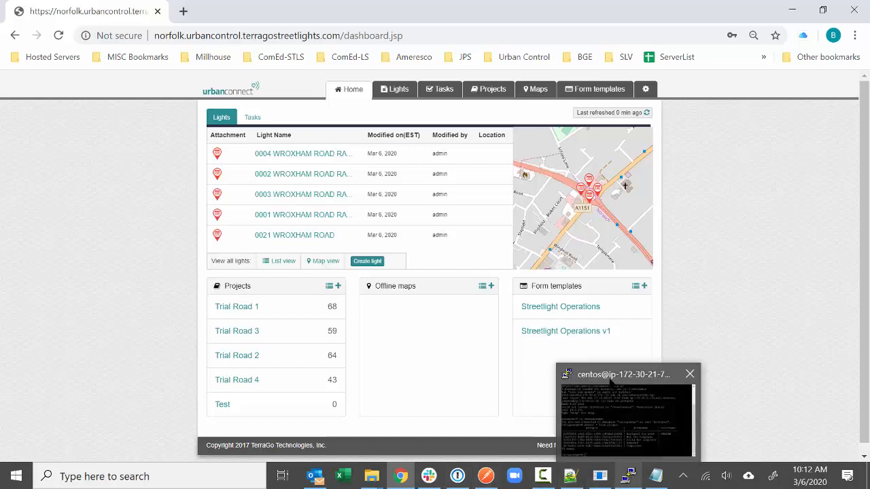
click(609, 383)
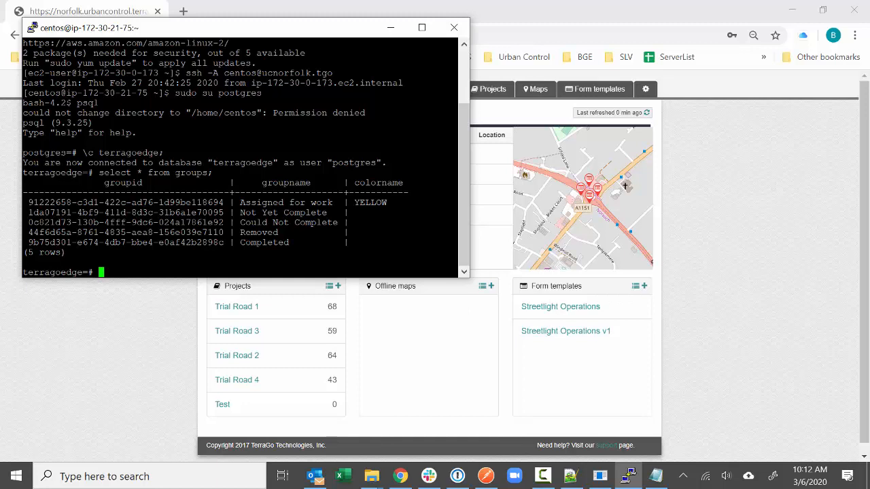
drag(224, 203, 29, 202)
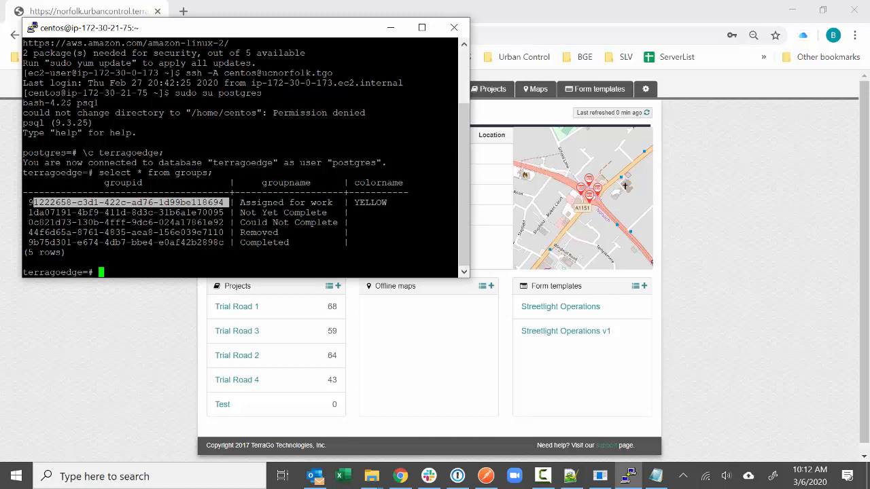
drag(234, 202, 333, 202)
double_click(367, 202)
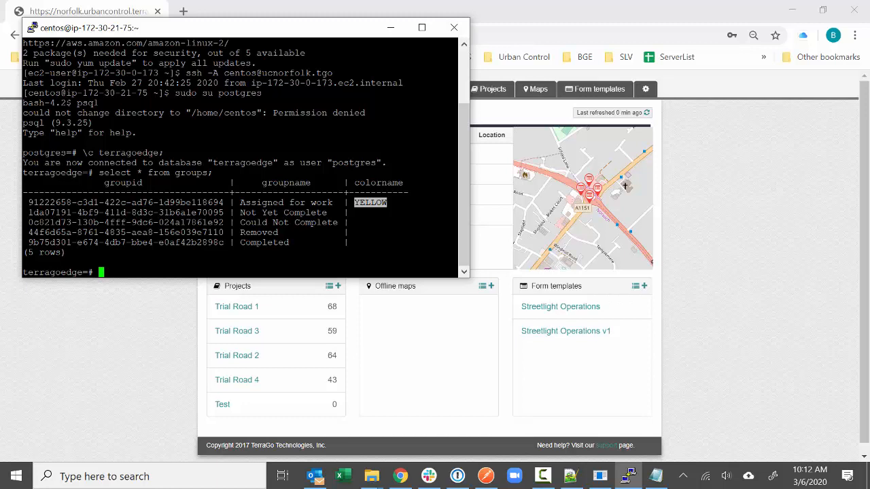
click(371, 212)
- Update Not Yet Complete to BLUE, then run a GREEN update for the Complete group
text(update group)
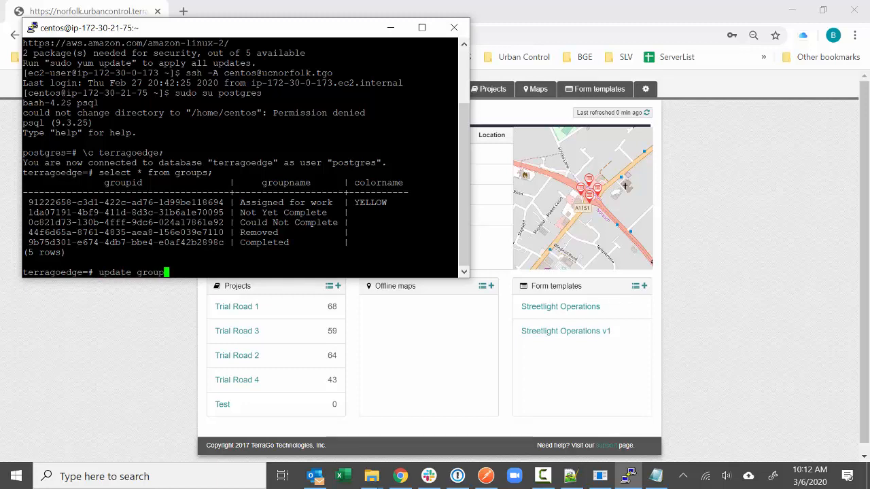
text(s set colorname=')
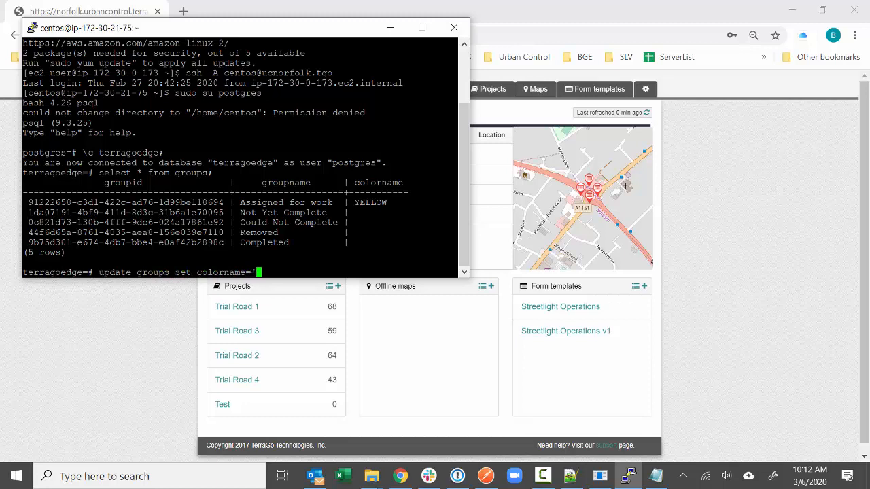
text(BLUE' where groupname)
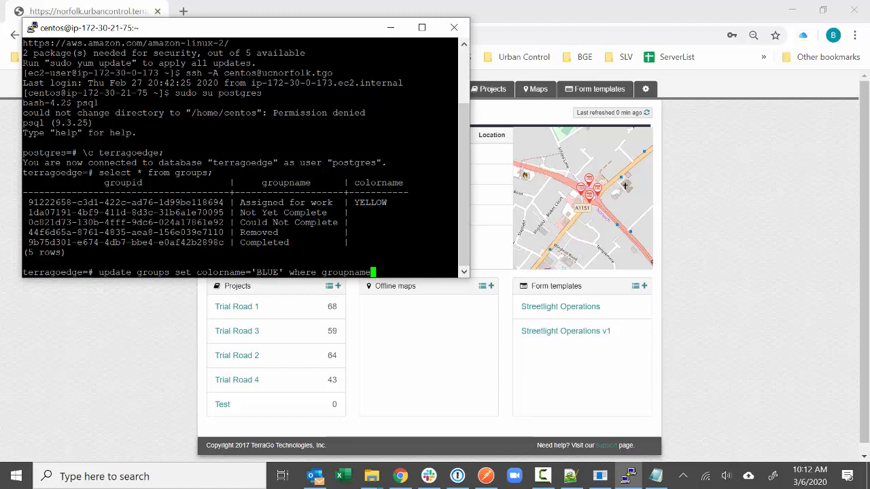
text(='Not Yet Complete')
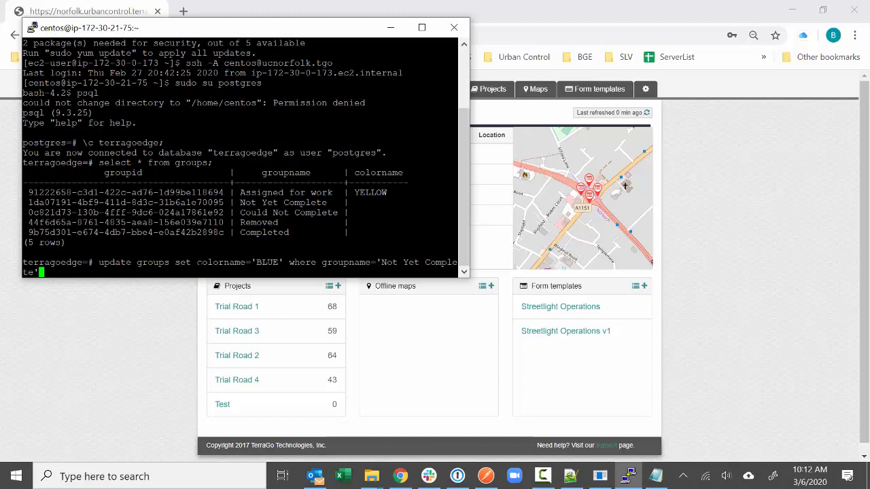
text(;)
key(Return)
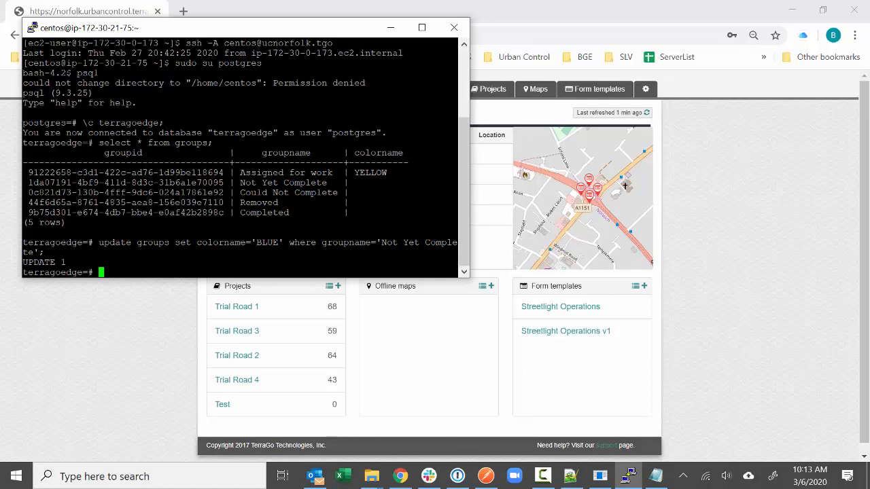
key(Up)
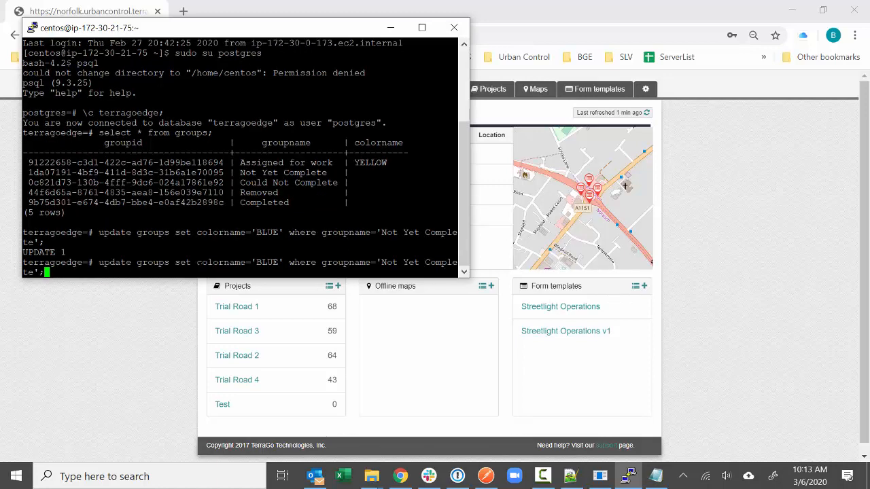
key(Left)
key(Left)
key(Left)
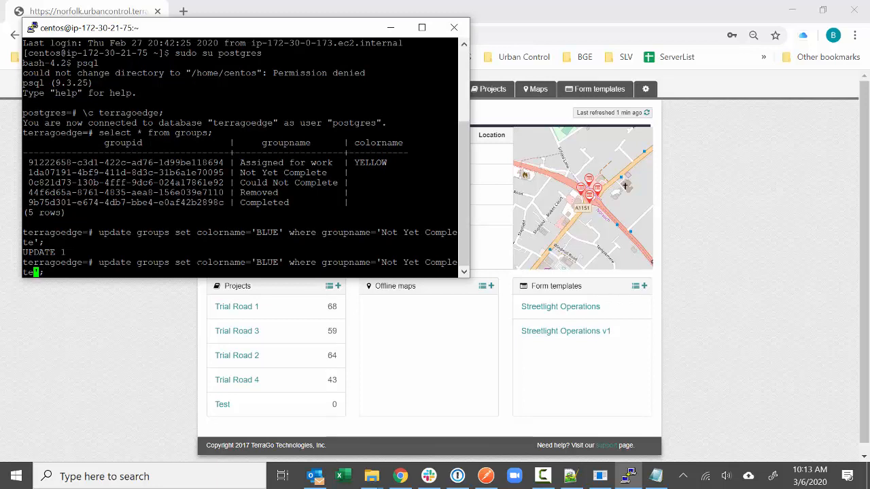
key(BackSpace)
key(BackSpace)
key(BackSpace)
key(BackSpace)
key(BackSpace)
key(BackSpace)
key(BackSpace)
key(BackSpace)
key(BackSpace)
key(BackSpace)
key(BackSpace)
key(BackSpace)
key(BackSpace)
key(BackSpace)
key(BackSpace)
key(BackSpace)
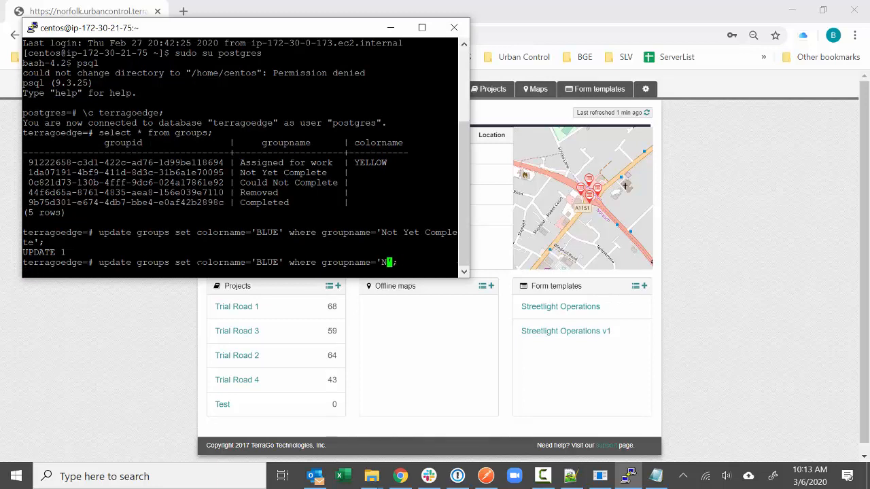
text(Complete)
key(Left)
key(Left)
key(Left)
key(Left)
key(Left)
key(Left)
key(Left)
key(Left)
key(Left)
key(Left)
key(Left)
key(Left)
key(Left)
key(Left)
key(Left)
key(Left)
key(Left)
key(Left)
key(Left)
key(Left)
key(Left)
key(Left)
key(Left)
key(BackSpace)
key(BackSpace)
key(BackSpace)
key(BackSpace)
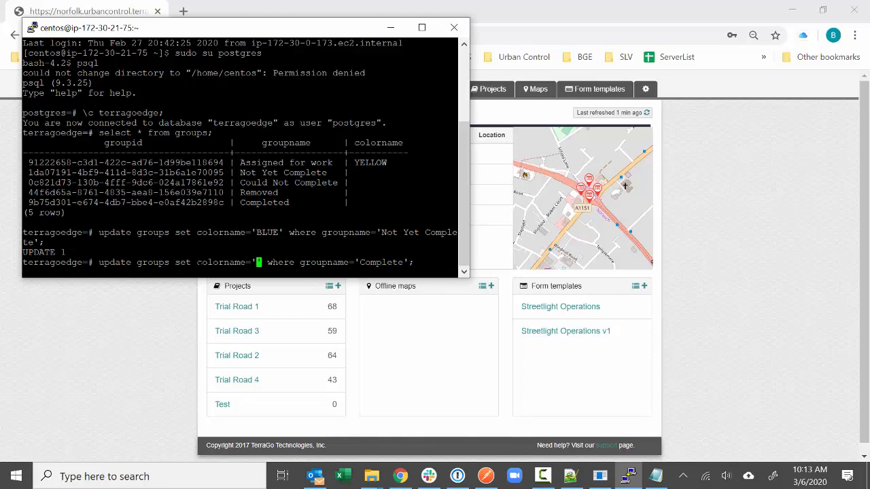
text(GREEN)
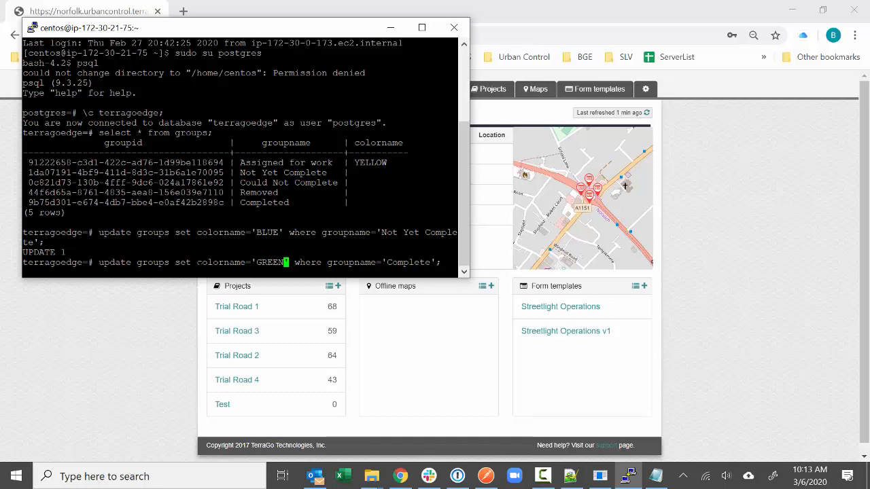
key(Return)
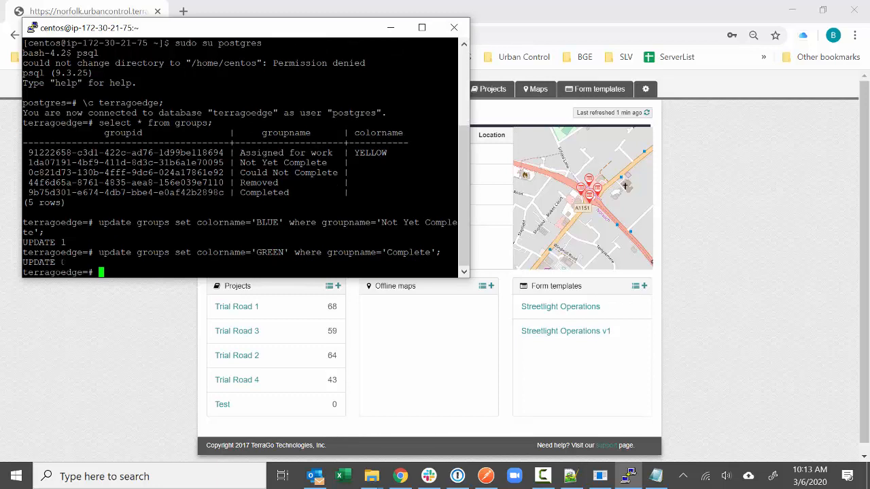
- Correct the group name to 'Completed' and rerun so Completed becomes GREEN
key(Up)
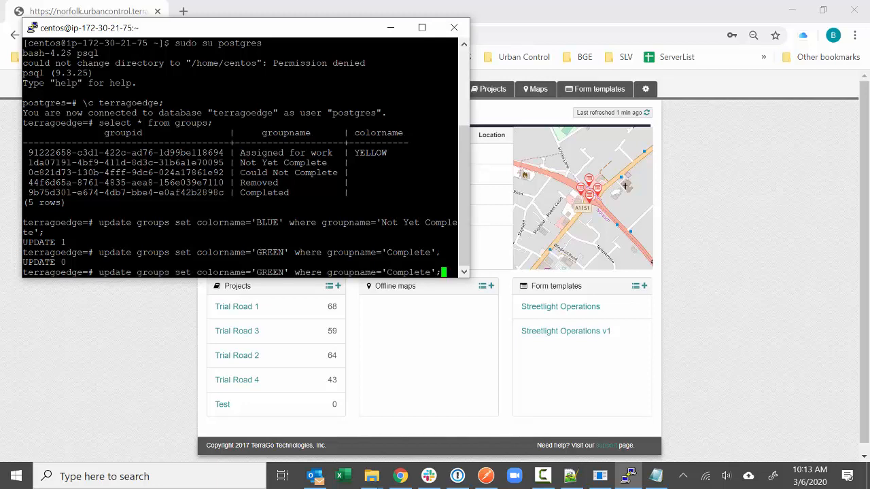
key(Left)
key(Left)
text(d)
key(Return)
key(Up)
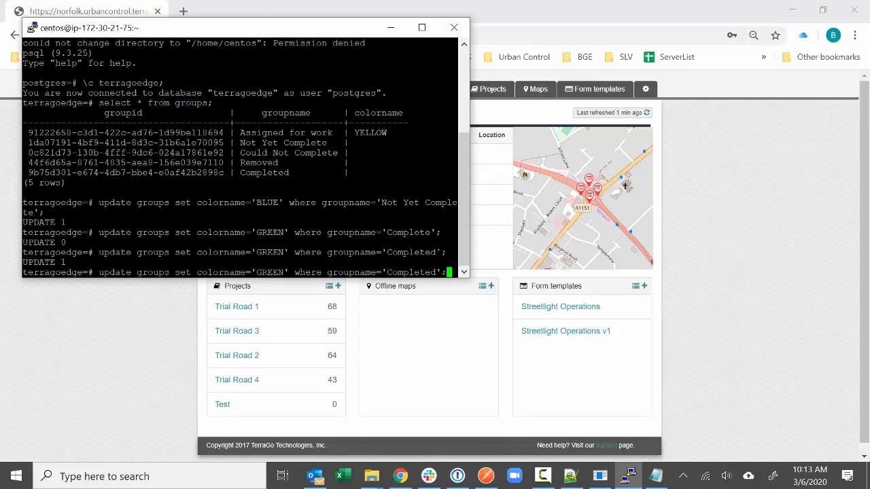
- Edit the recalled update so the Removed group's colour becomes PURPLE
key(Left)
key(Left)
key(BackSpace)
key(BackSpace)
key(BackSpace)
key(BackSpace)
key(BackSpace)
key(BackSpace)
key(BackSpace)
key(BackSpace)
key(BackSpace)
text(REMOVED)
key(BackSpace)
key(BackSpace)
key(BackSpace)
key(BackSpace)
key(BackSpace)
key(BackSpace)
text(emoved)
key(Left)
key(Left)
key(Left)
key(Left)
key(Left)
key(Left)
key(Left)
key(Left)
key(Left)
key(Left)
key(Left)
key(Left)
key(Left)
key(Left)
key(Left)
key(Left)
key(Left)
key(Left)
key(Left)
key(Left)
key(Right)
key(BackSpace)
key(BackSpace)
key(BackSpace)
key(BackSpace)
key(BackSpace)
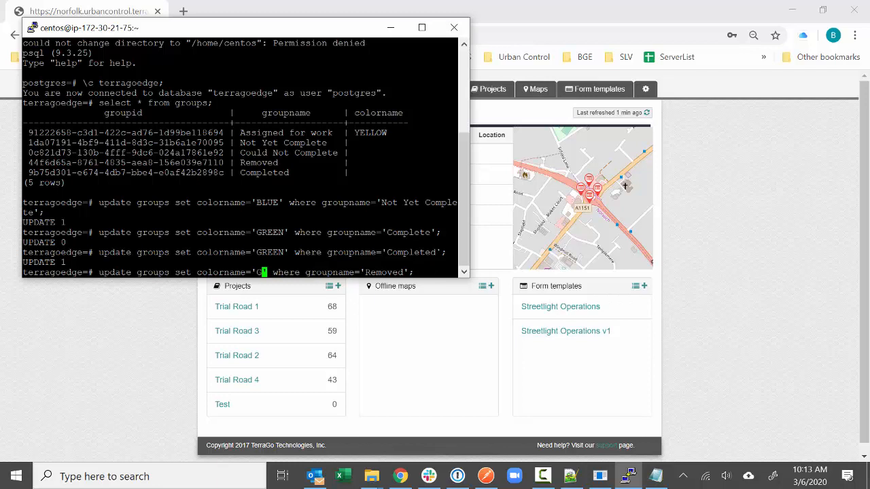
text(PURPLE)
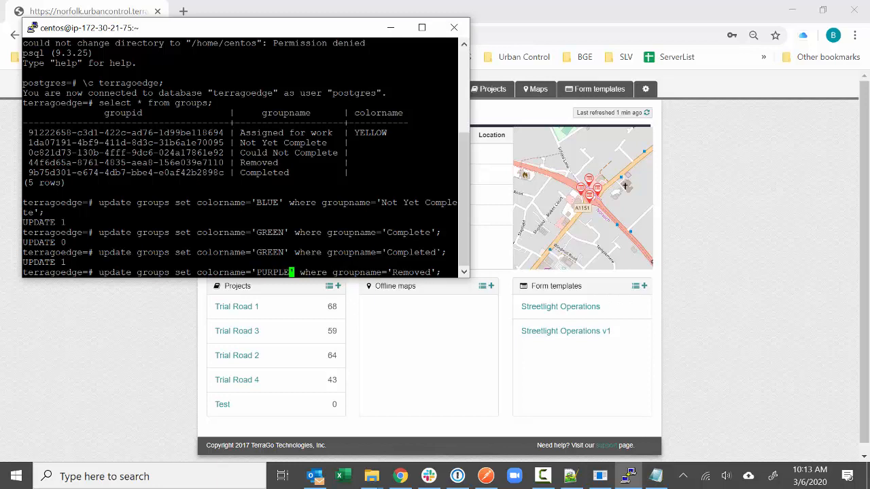
key(Return)
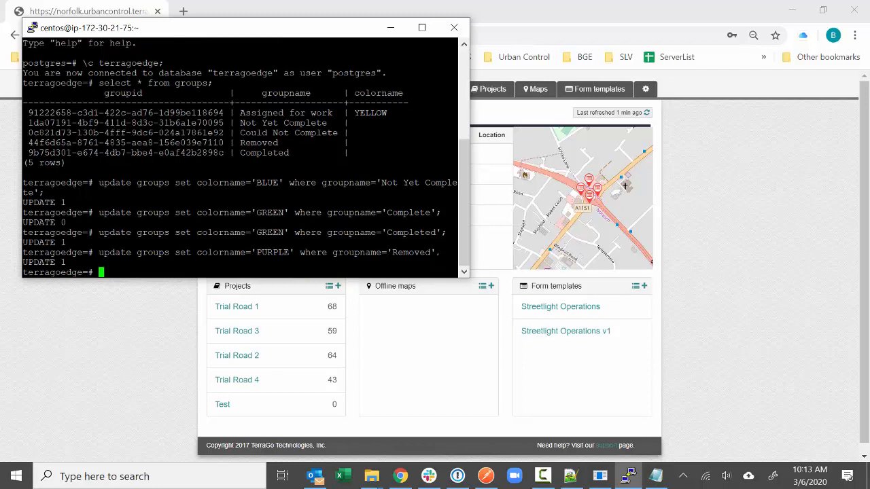
- Set Could Not Complete to RED, then list all groups with 'select * from groups;'
key(Up)
key(Left)
key(Left)
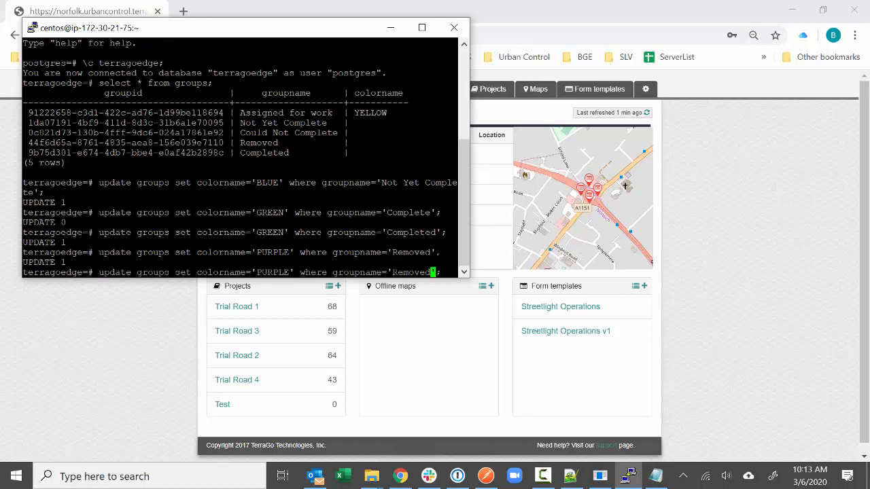
key(BackSpace)
key(BackSpace)
key(BackSpace)
key(BackSpace)
key(BackSpace)
key(BackSpace)
key(BackSpace)
text(Could Not Complete)
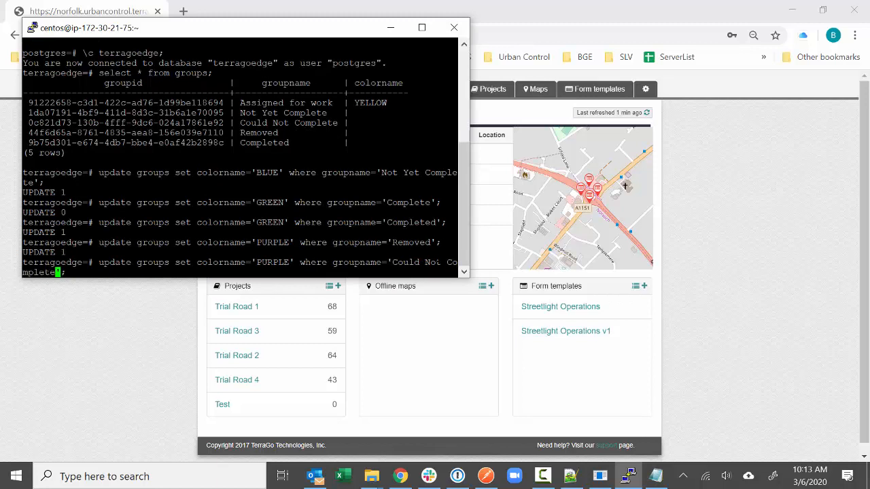
key(Left)
key(Left)
key(Left)
key(Left)
key(Left)
key(Left)
key(Left)
key(Left)
key(Left)
key(Left)
key(Left)
key(Left)
key(Left)
key(Left)
key(Left)
key(Left)
key(Left)
key(Left)
key(Left)
key(Left)
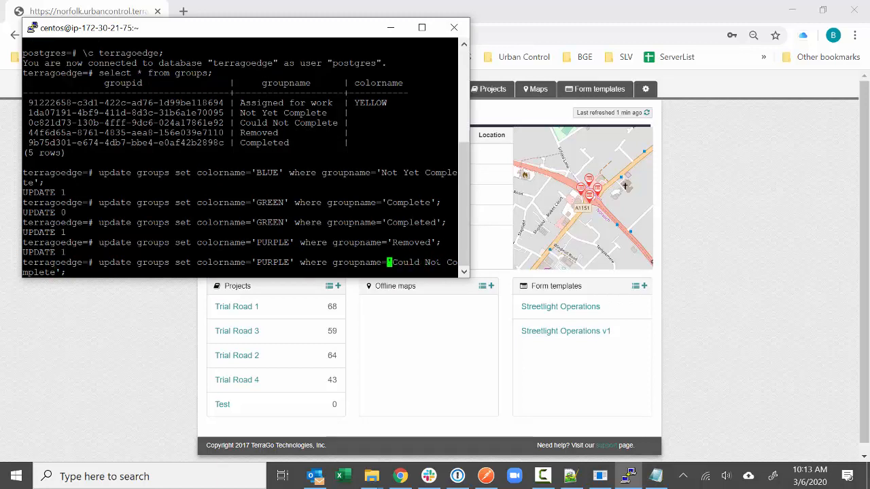
key(Left)
key(Left)
key(Left)
key(Left)
key(Left)
key(BackSpace)
key(BackSpace)
key(BackSpace)
key(BackSpace)
key(BackSpace)
key(BackSpace)
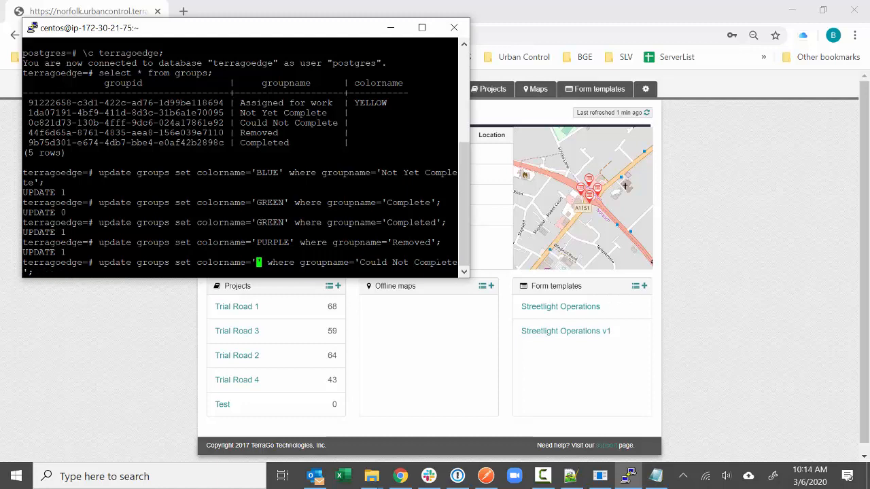
text(RED)
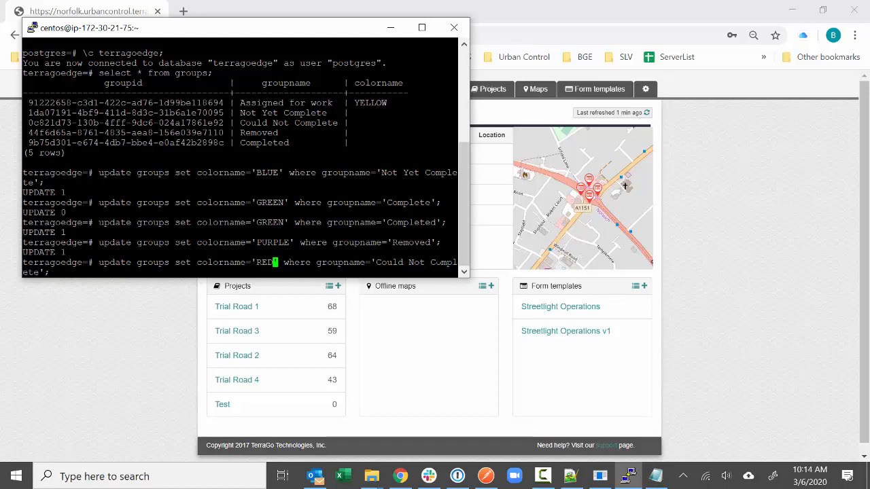
key(Return)
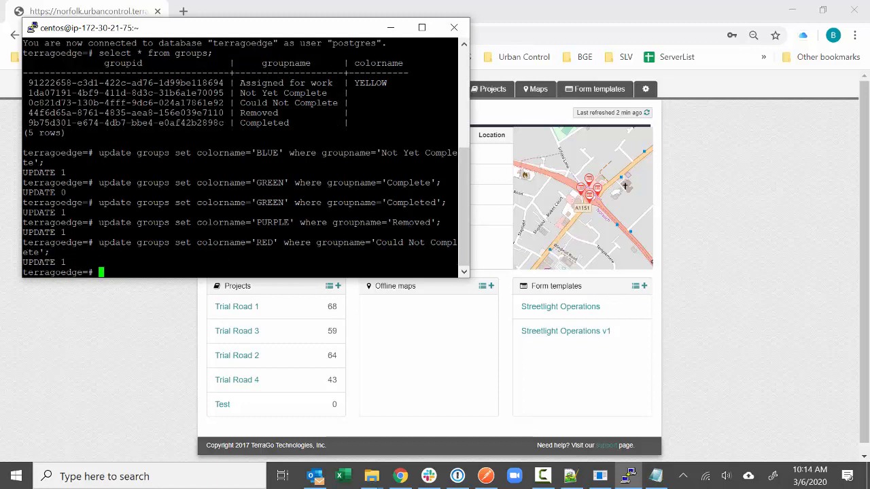
text(select * from groups;)
key(Return)
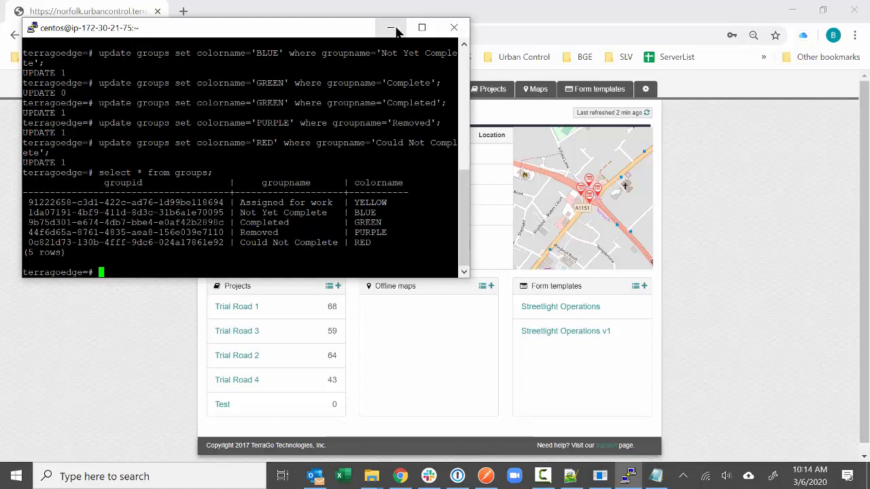
- Minimize PuTTY and reload the Urban Control dashboard page
click(391, 27)
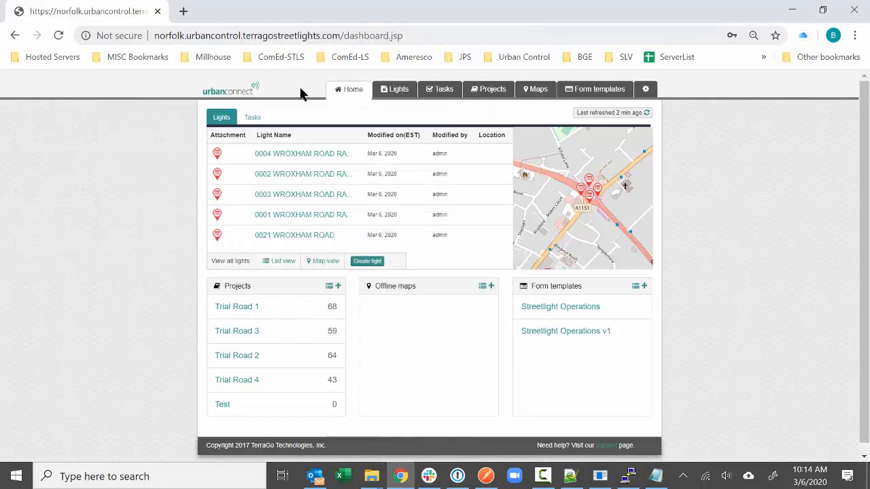
click(59, 35)
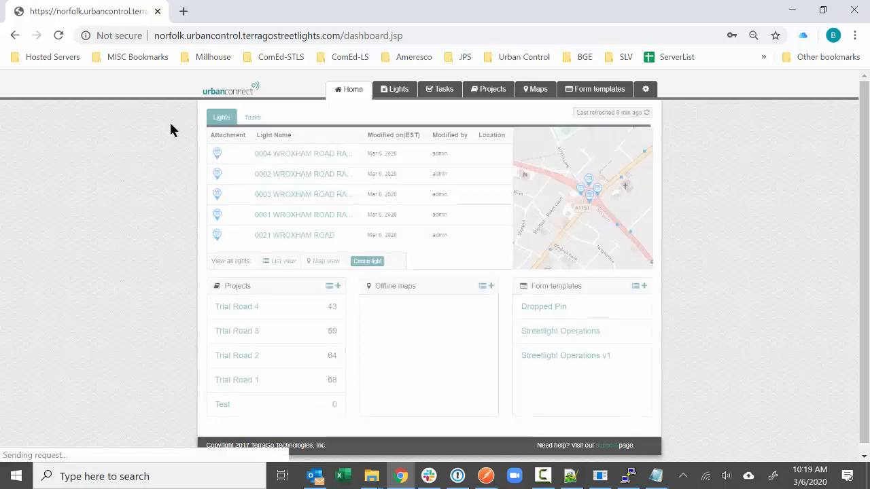
- On the License & user admin page, enter the new user's first and last name
click(646, 93)
click(635, 144)
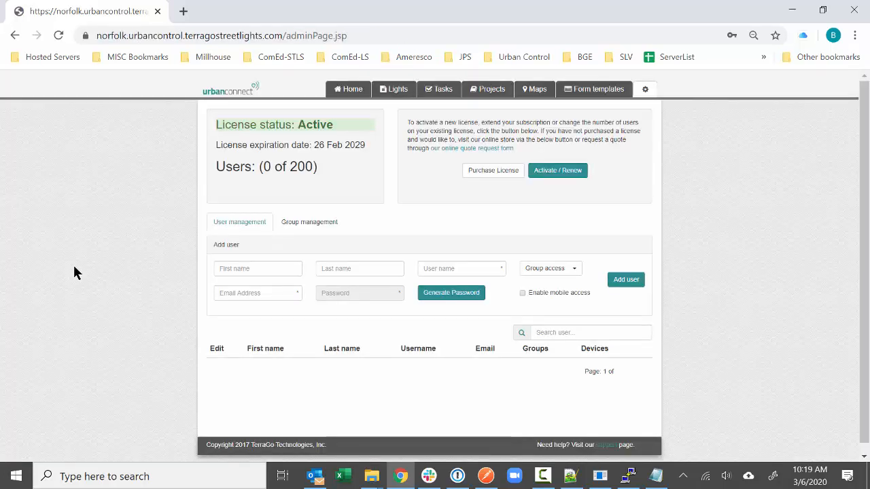
click(281, 258)
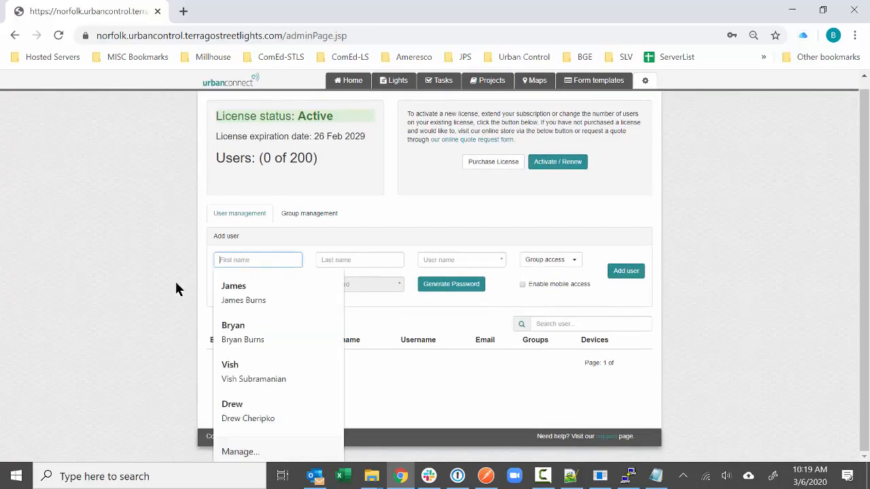
text(B)
key(BackSpace)
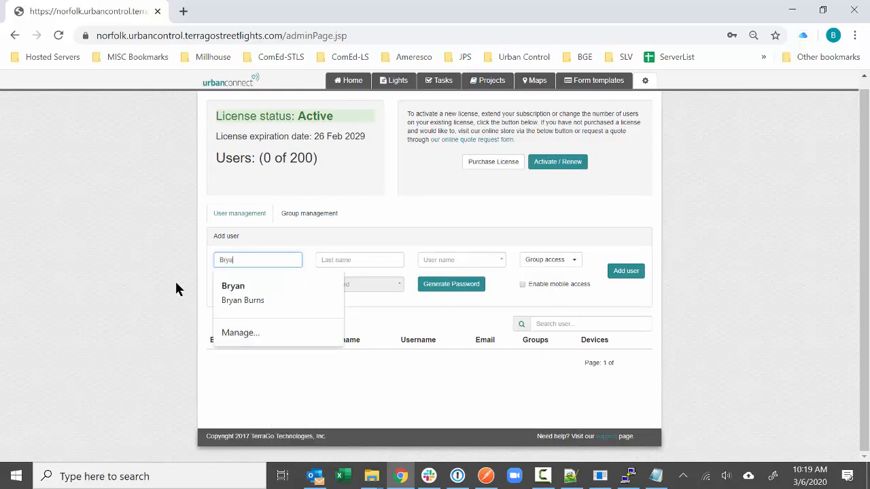
key(Tab)
key(Tab)
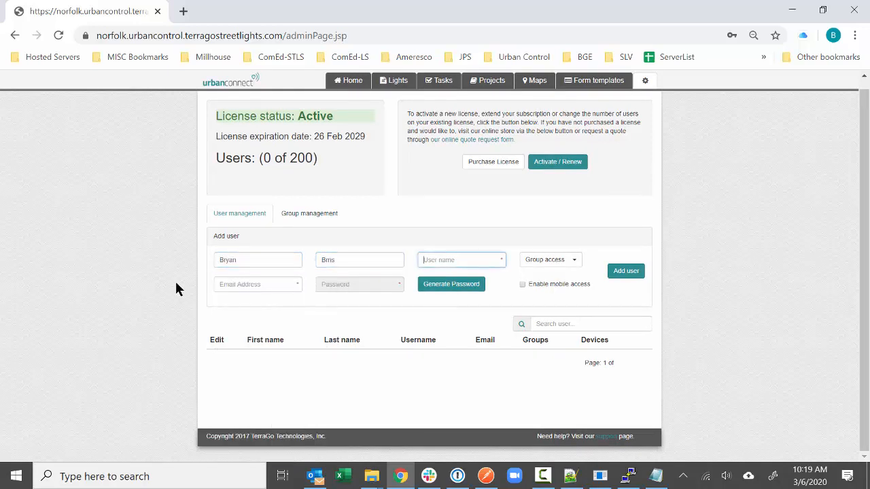
click(361, 266)
key(BackSpace)
key(BackSpace)
key(BackSpace)
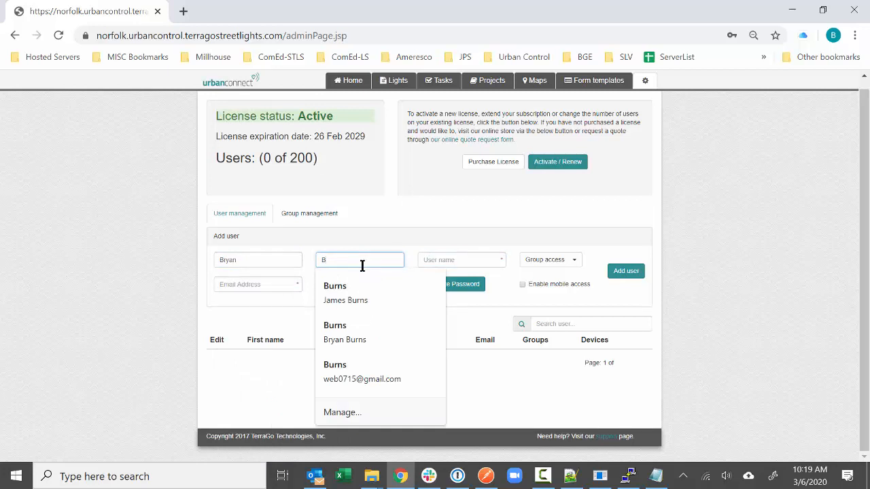
key(Tab)
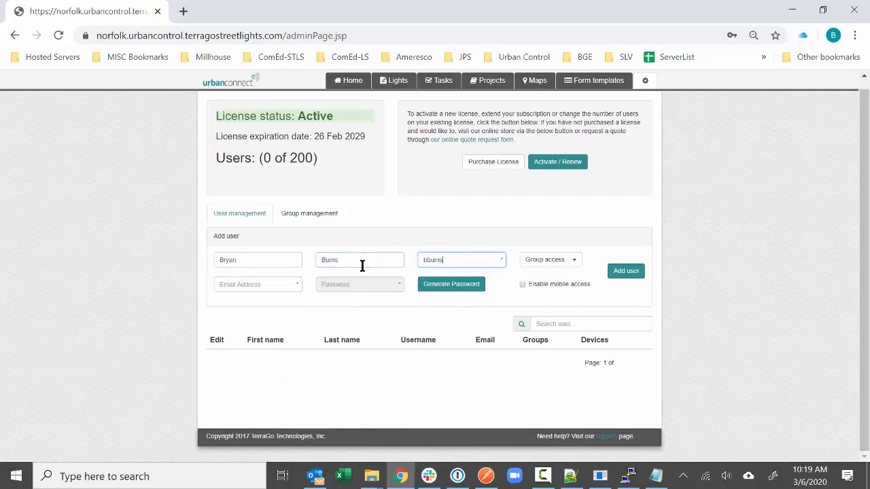
- Enter the user name and e-mail, generate a password, enable mobile access, and add the user
key(Tab)
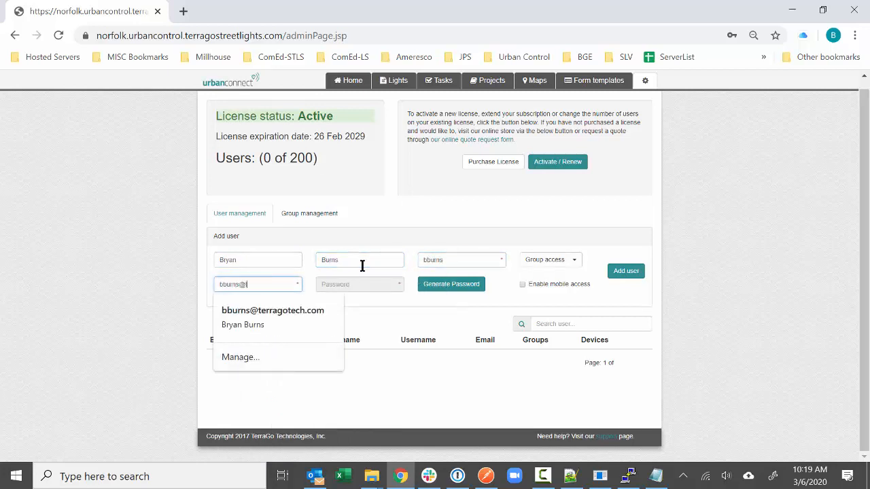
key(Tab)
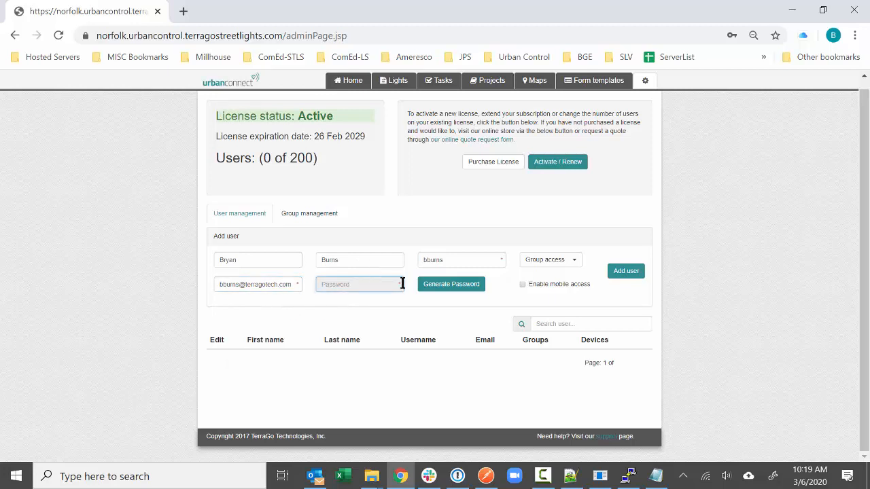
click(454, 284)
click(523, 284)
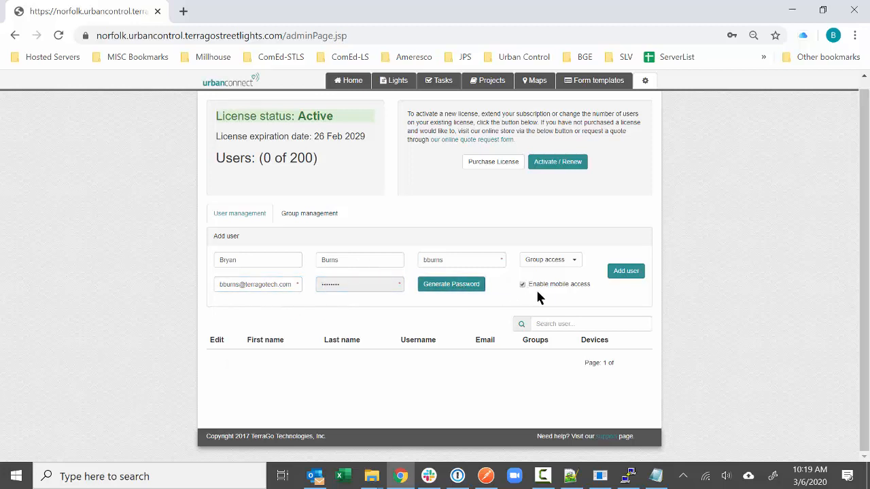
click(636, 273)
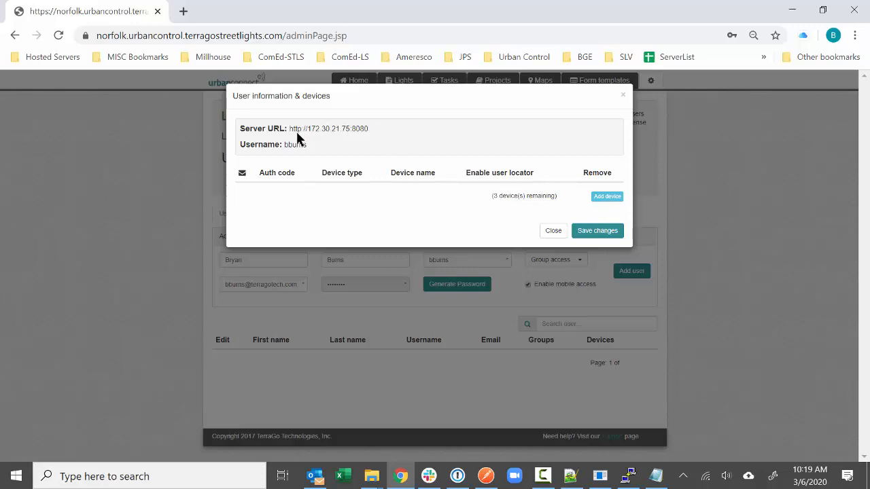
drag(291, 128, 385, 140)
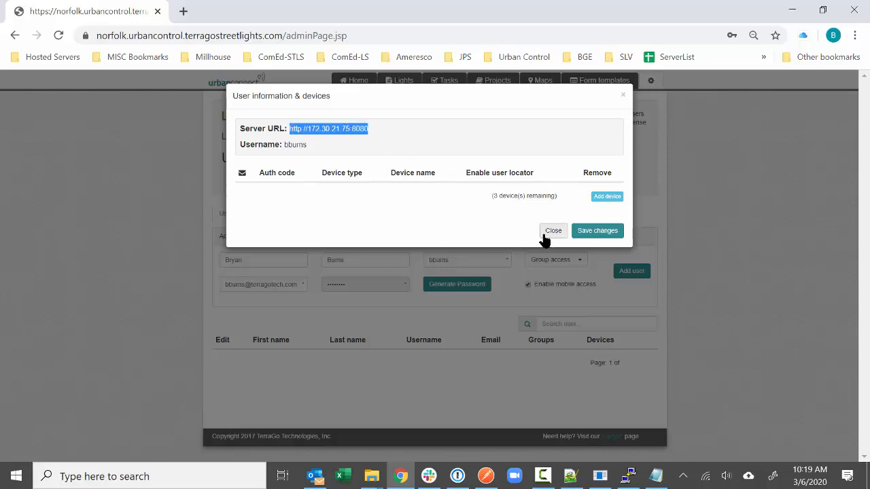
click(552, 231)
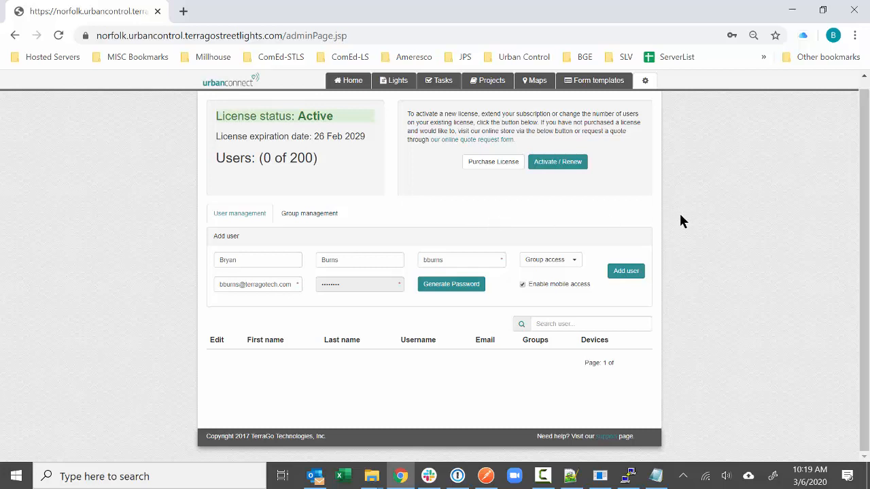
scroll(680, 221, up, 1)
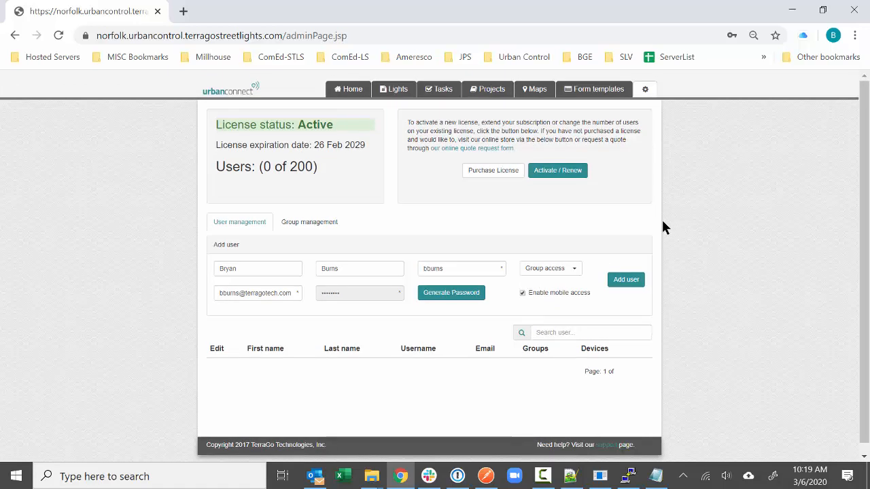
click(644, 91)
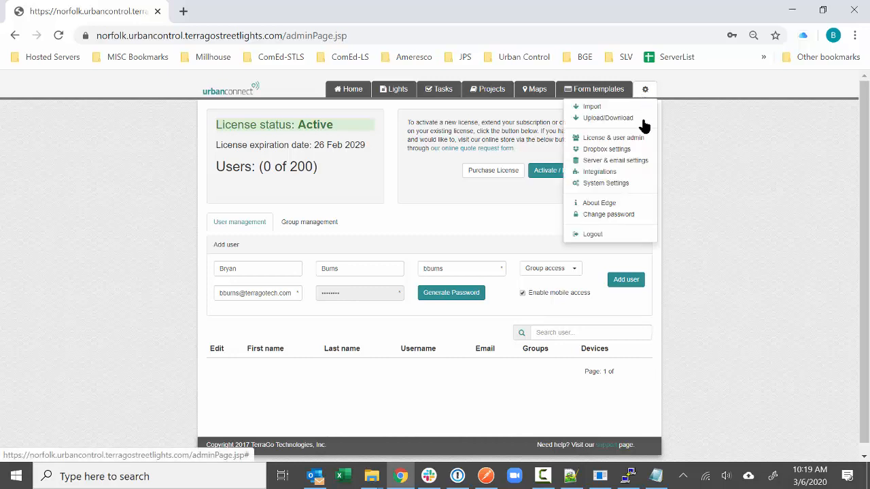
click(636, 162)
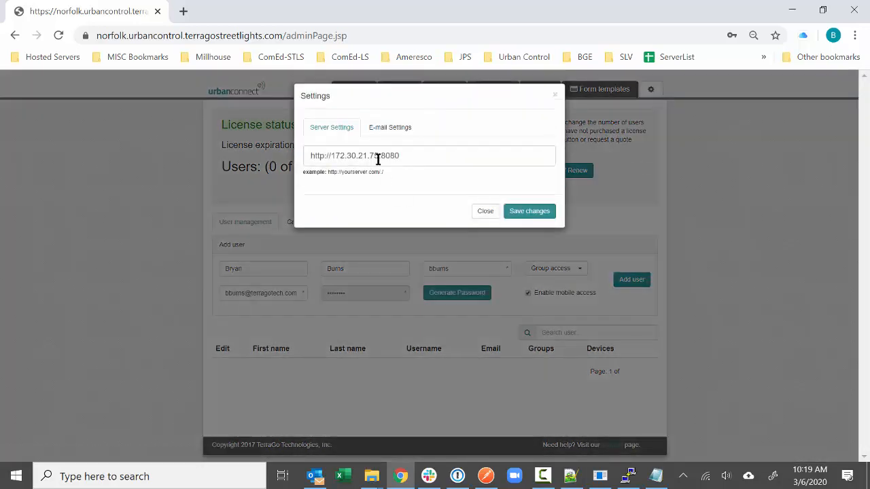
drag(420, 157, 291, 160)
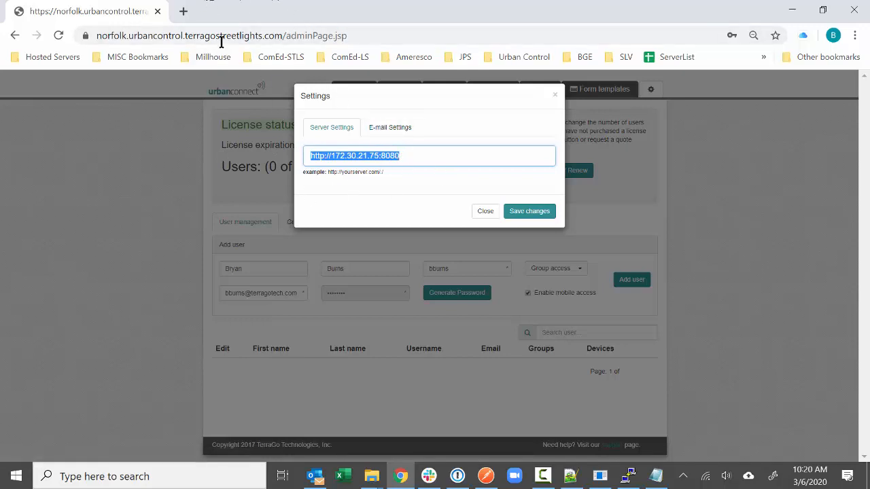
drag(283, 36, 40, 40)
key(ctrl+c)
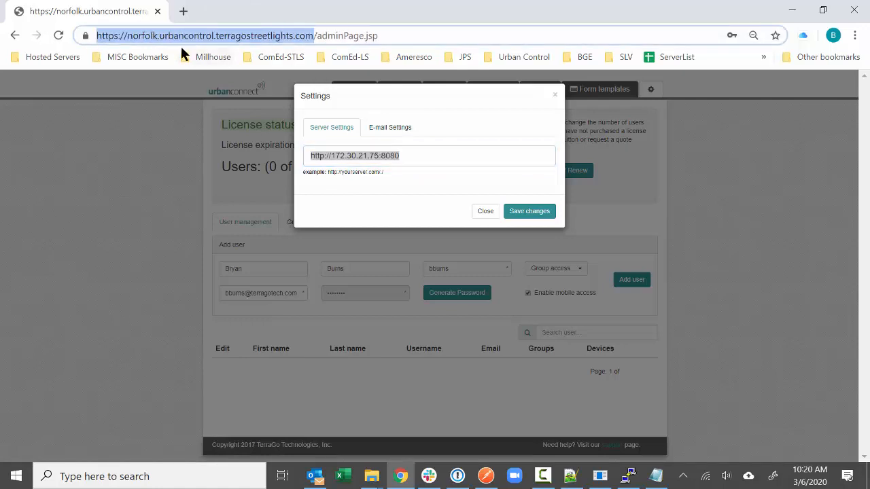
drag(381, 155, 415, 158)
key(ctrl+a)
key(ctrl+v)
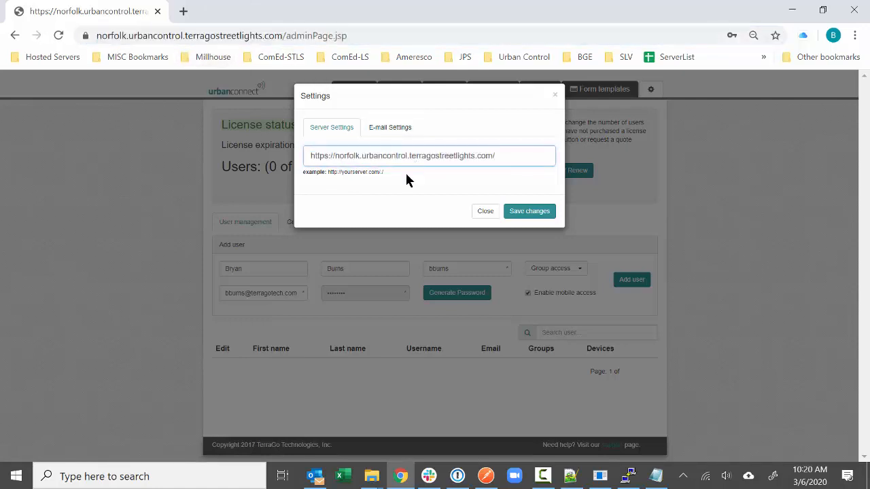
click(390, 127)
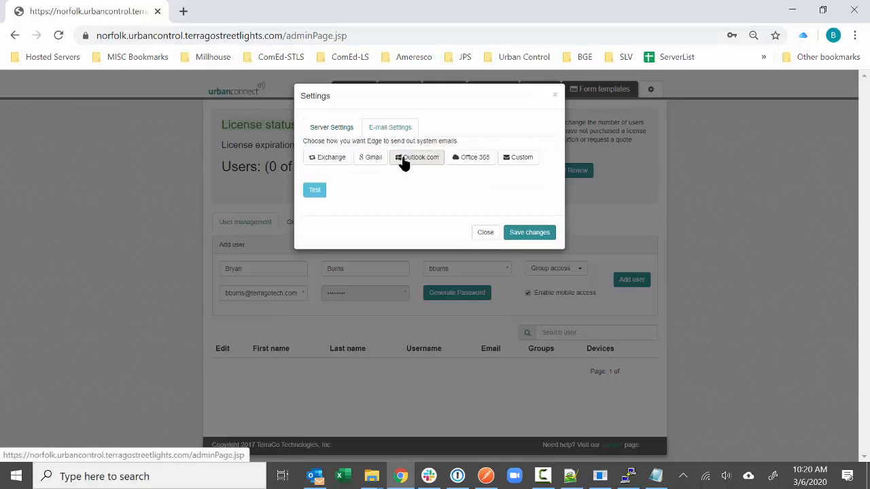
- Choose Gmail and copy the 'App Password for Streetlights Emails' from 1Password
click(360, 169)
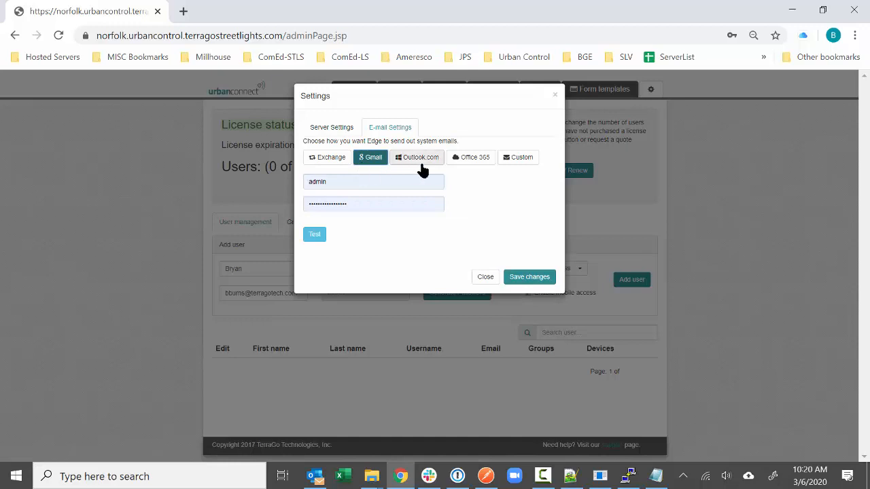
click(461, 480)
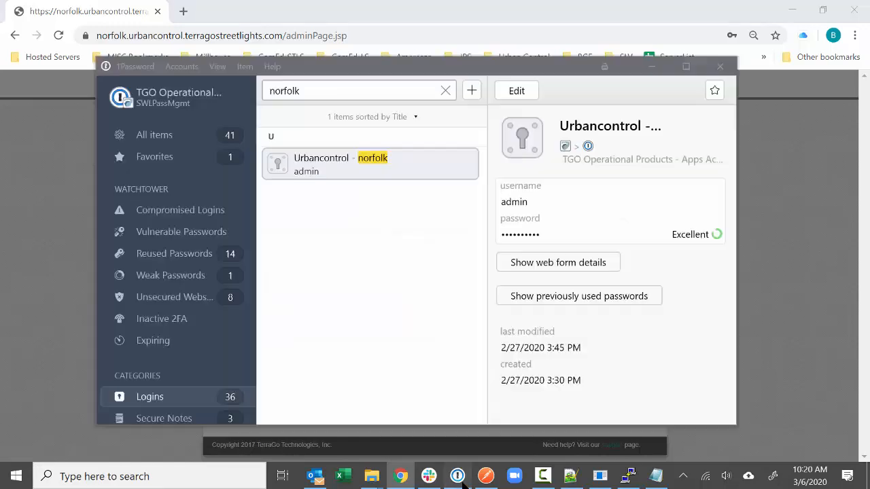
click(174, 399)
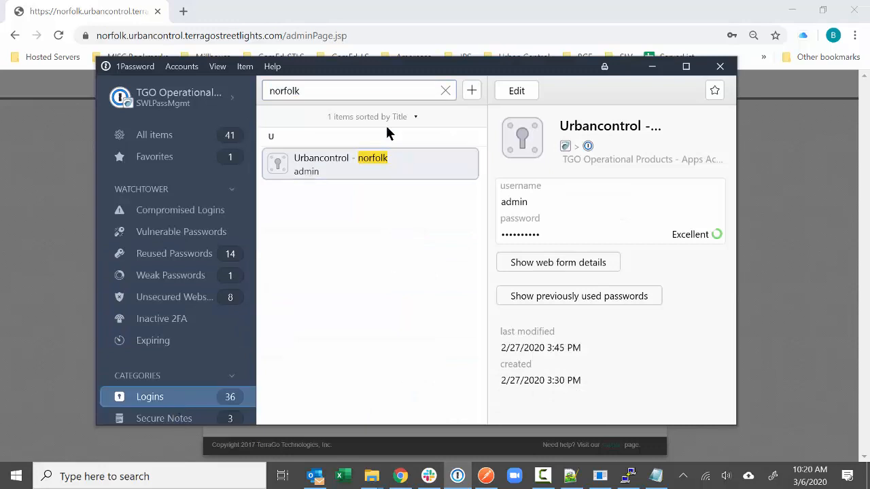
click(446, 90)
click(394, 199)
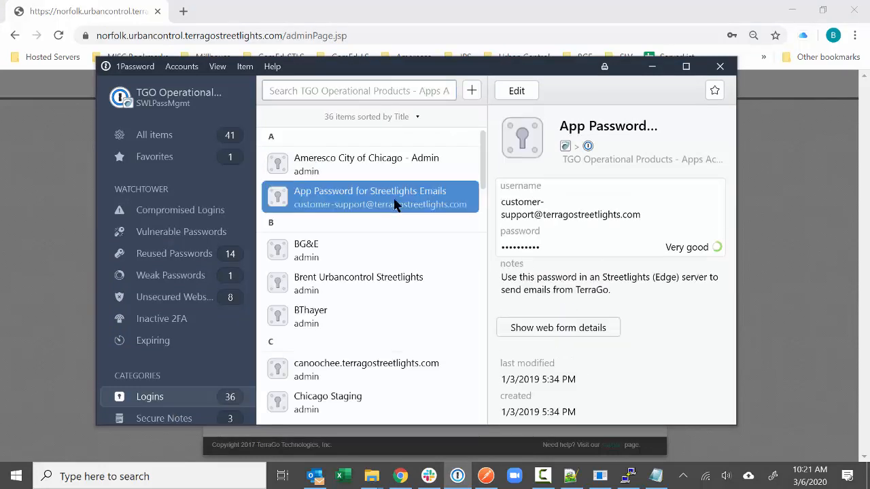
click(567, 248)
click(652, 66)
- Paste the app password, send a test e-mail, and save the e-mail settings
drag(395, 206, 295, 203)
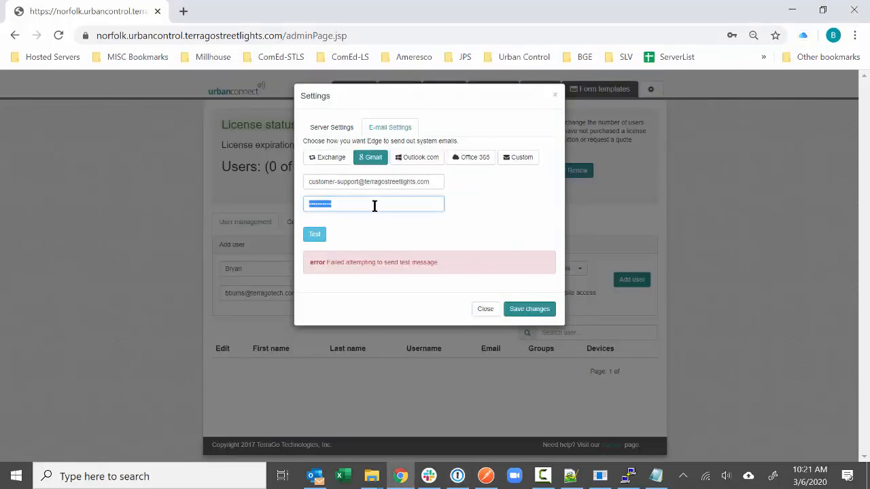
key(ctrl+v)
click(325, 233)
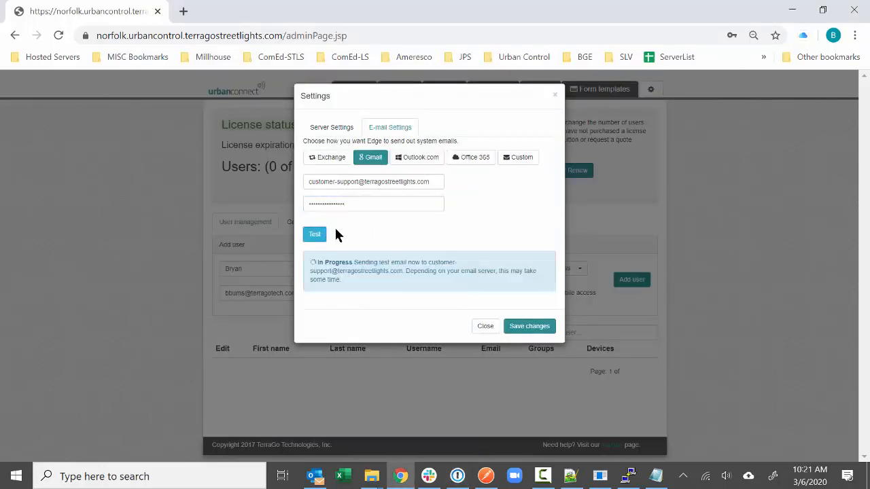
click(536, 320)
click(644, 91)
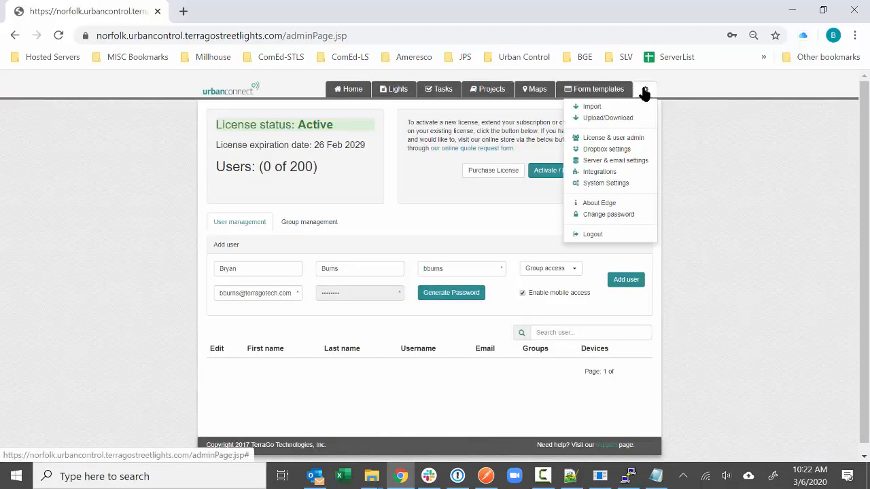
- Recheck the e-mail settings, then create the user and add an iPhone device for them
click(632, 161)
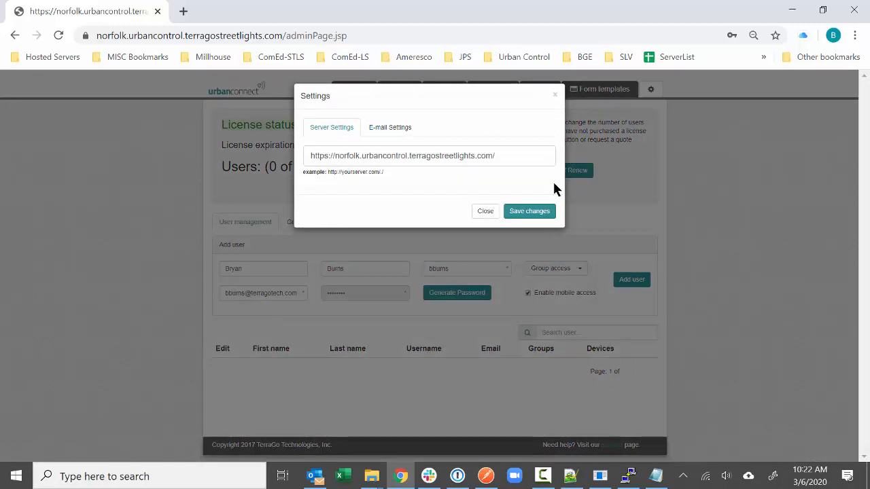
click(379, 129)
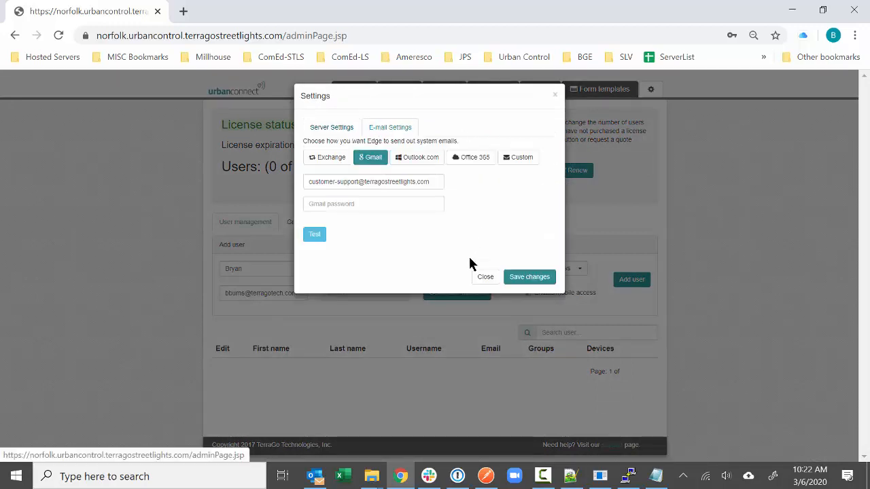
click(482, 275)
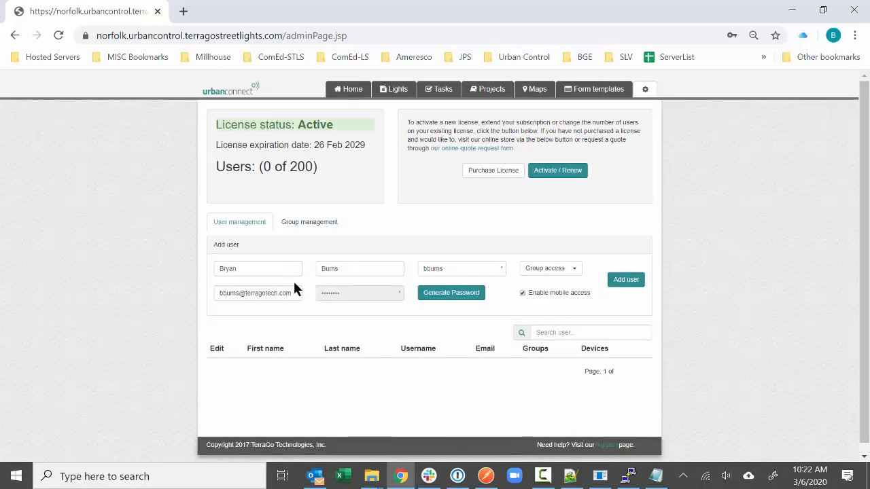
click(624, 281)
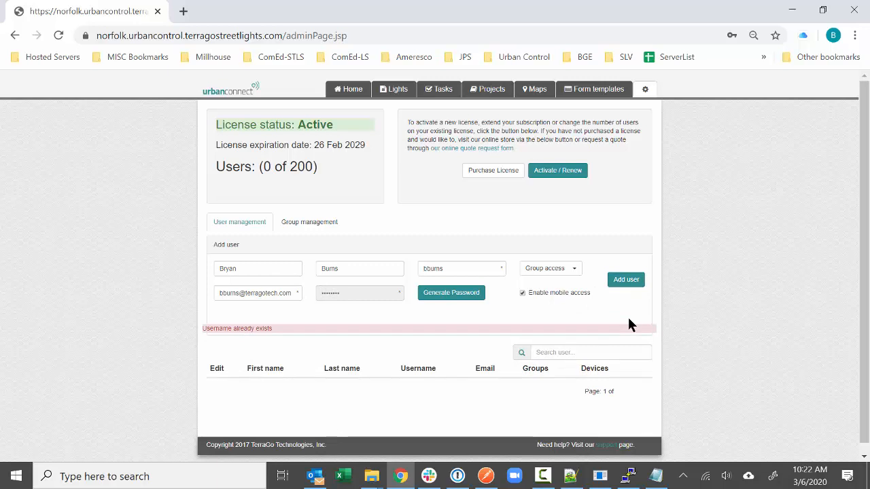
click(58, 36)
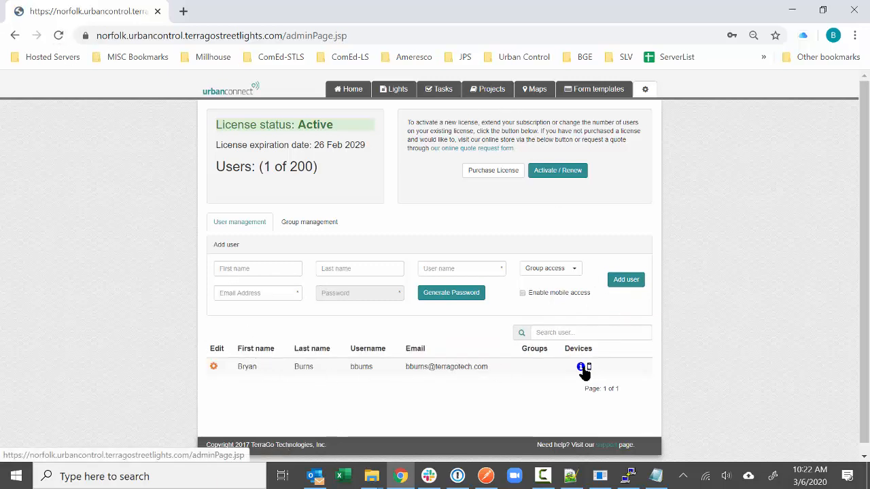
click(580, 366)
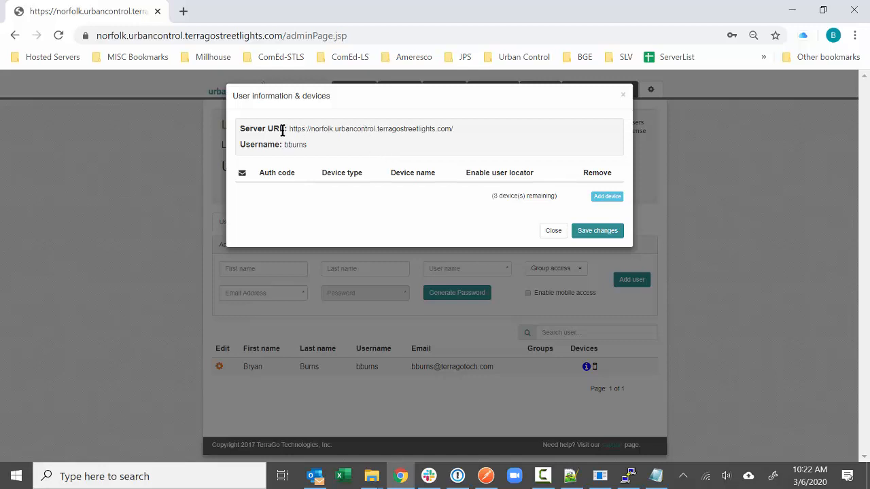
drag(282, 129, 478, 128)
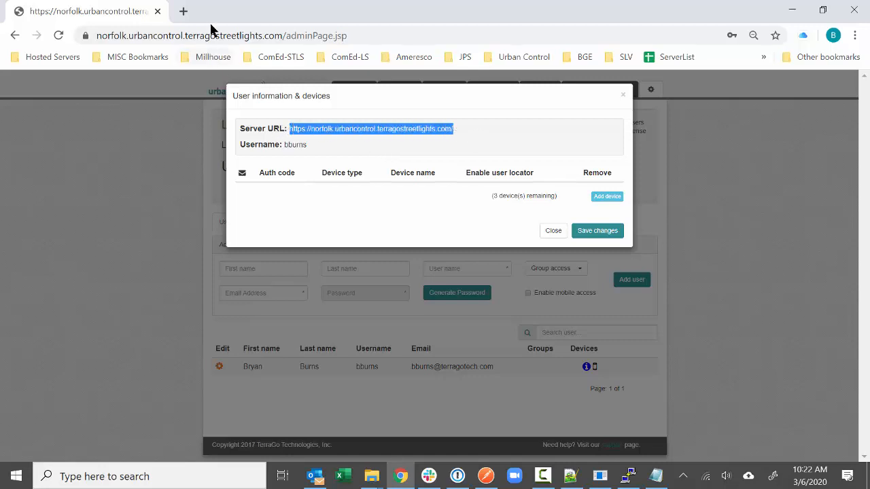
click(606, 196)
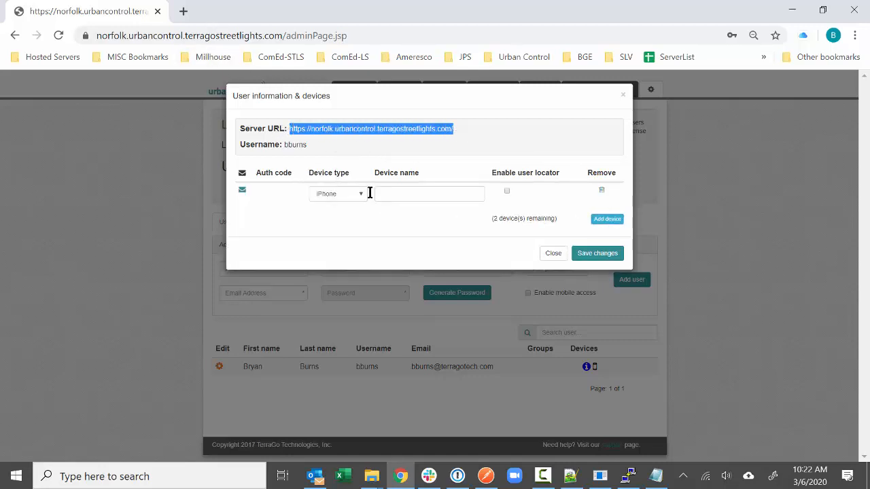
click(590, 253)
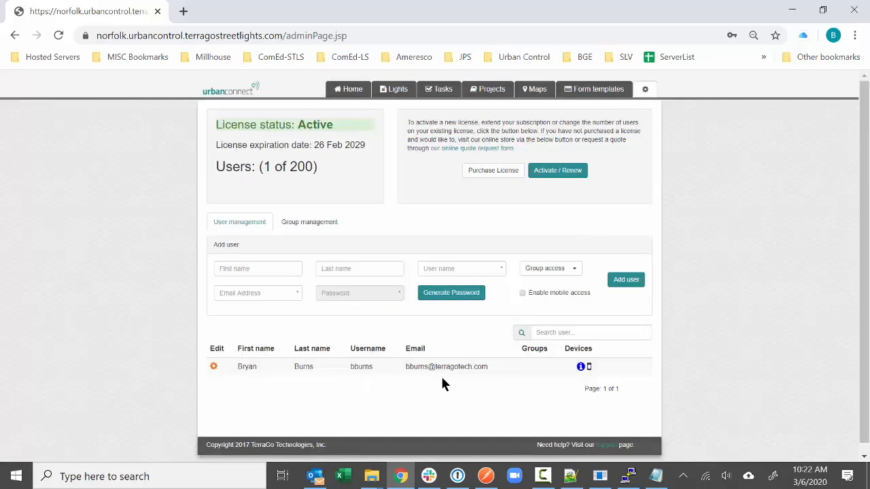
- Edit the new user's row and place them in adminGroup
click(214, 367)
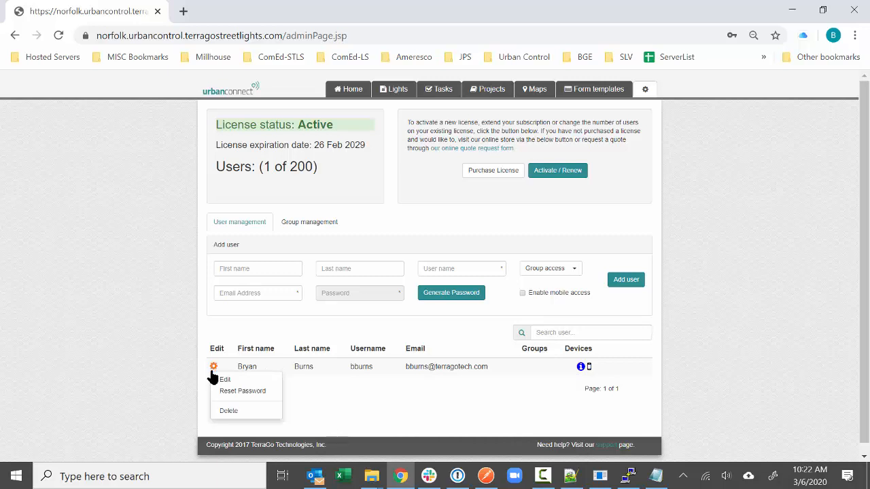
click(225, 380)
click(553, 371)
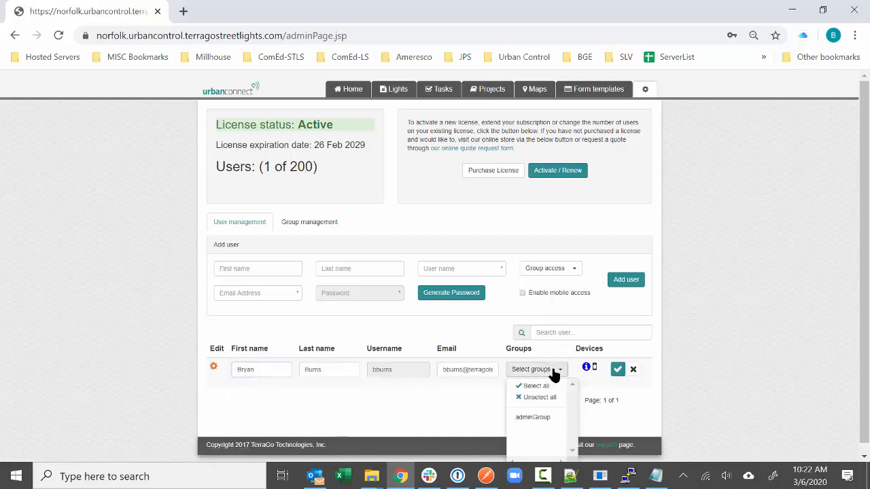
click(543, 417)
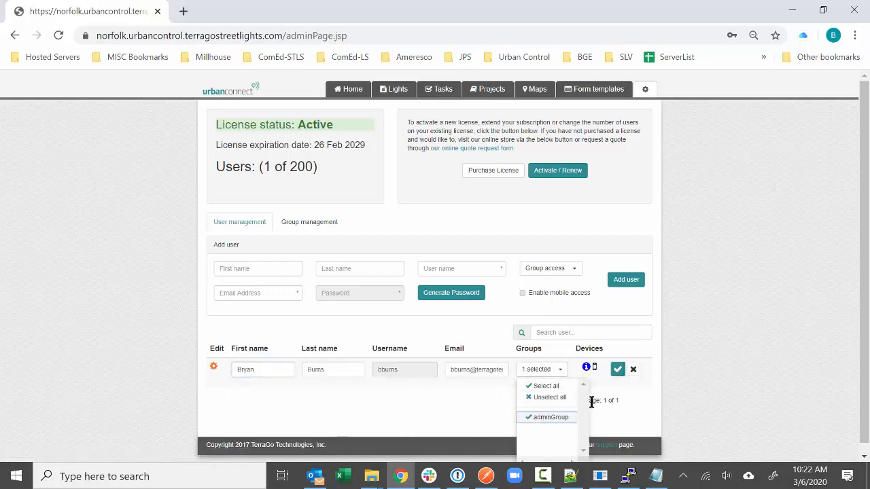
click(618, 369)
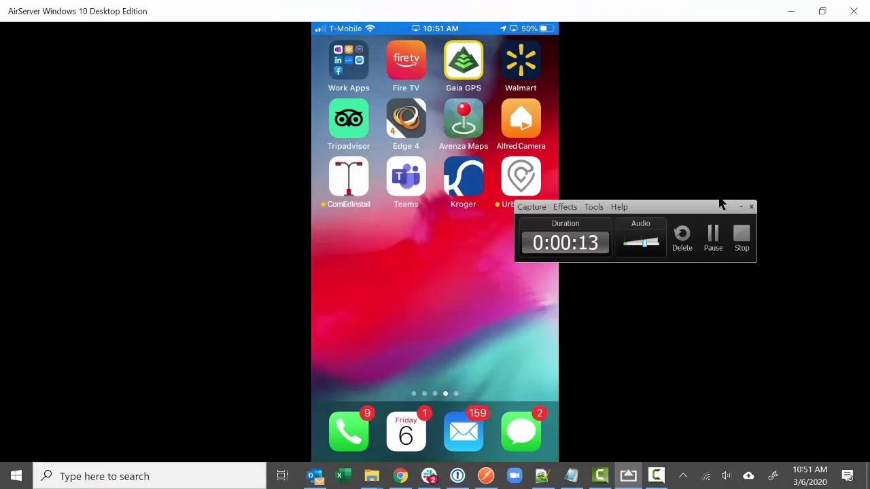
- Download Trial Road 4 in UrbanApp and show light 0016 SALHOUSE ROAD from its 43-light list on the map
click(741, 207)
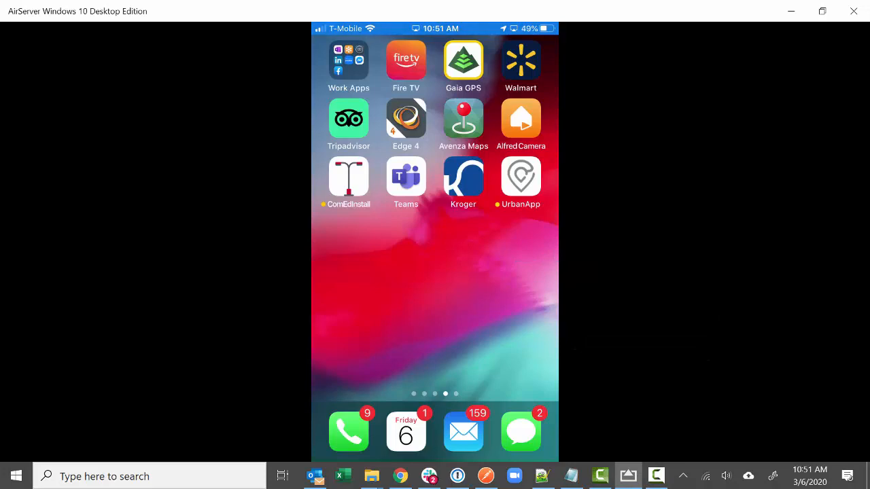
click(521, 177)
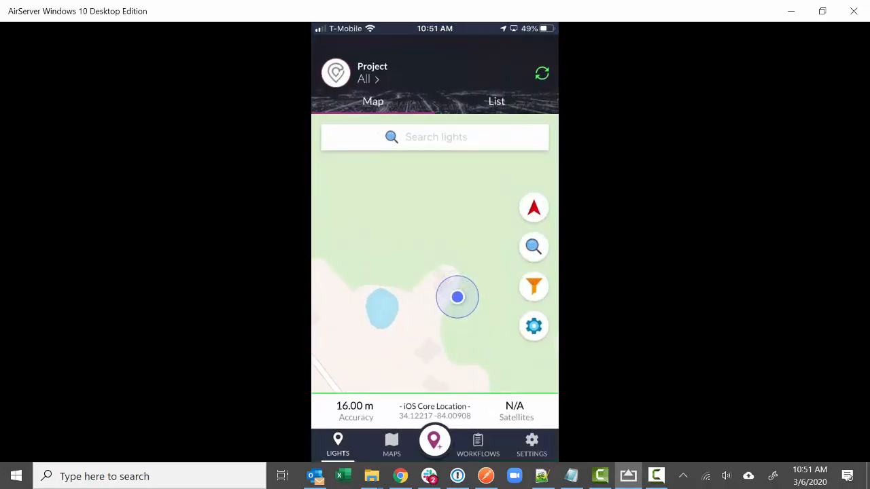
click(372, 73)
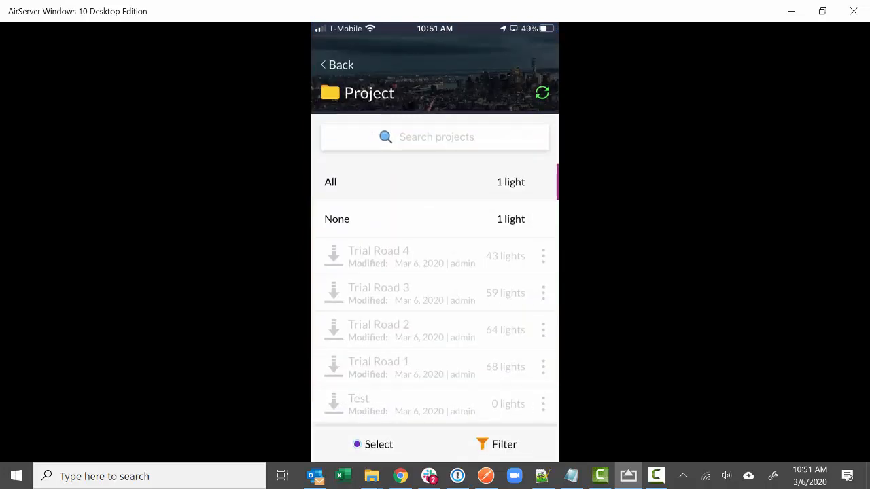
click(334, 257)
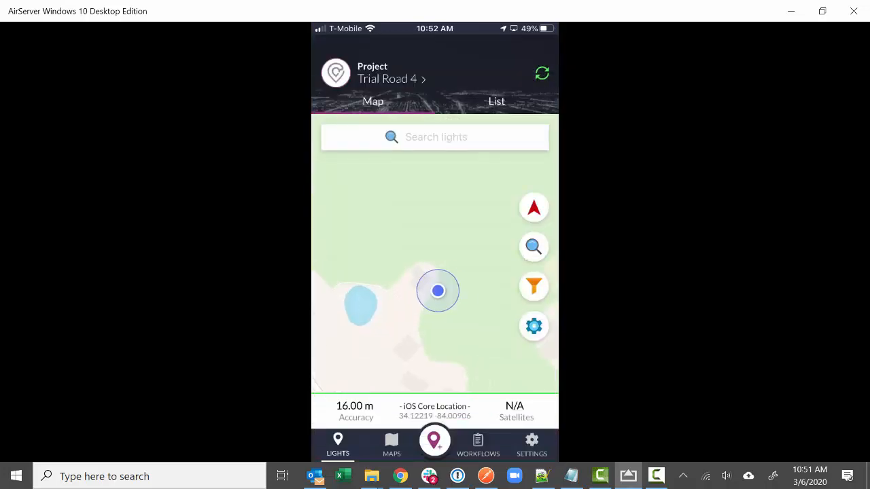
click(497, 102)
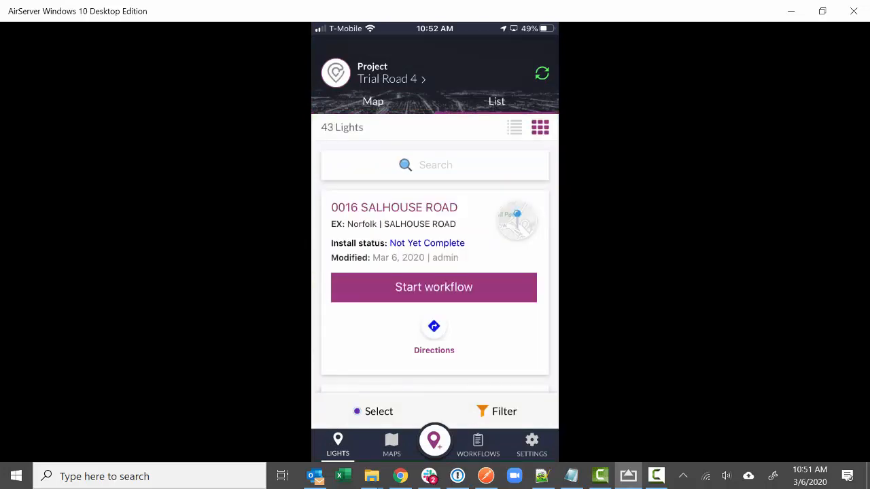
click(517, 221)
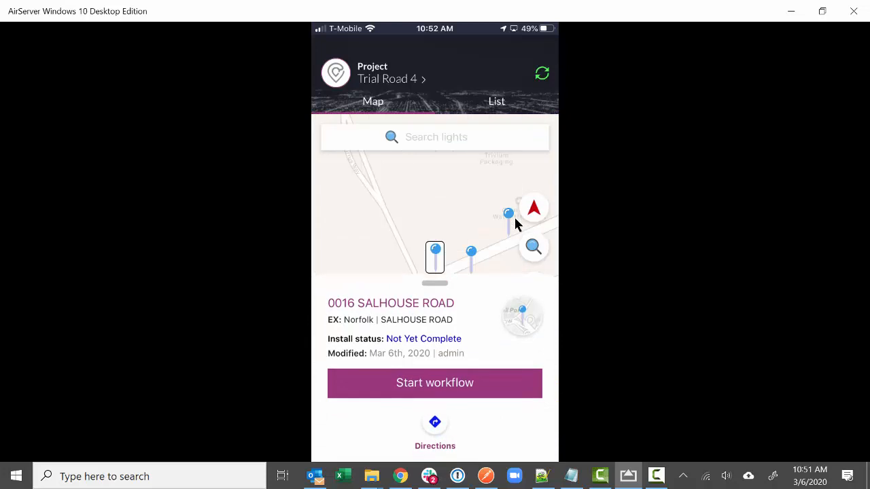